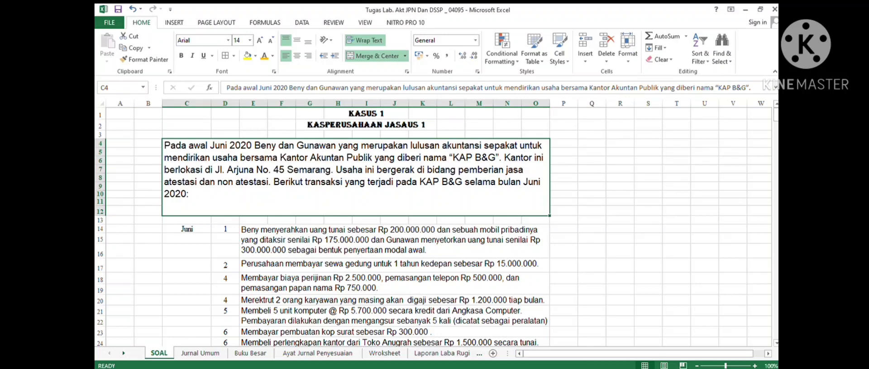
- Review the case description and transaction list on the SOAL sheet
{"action": "left_click", "coordinate": [200, 354]}
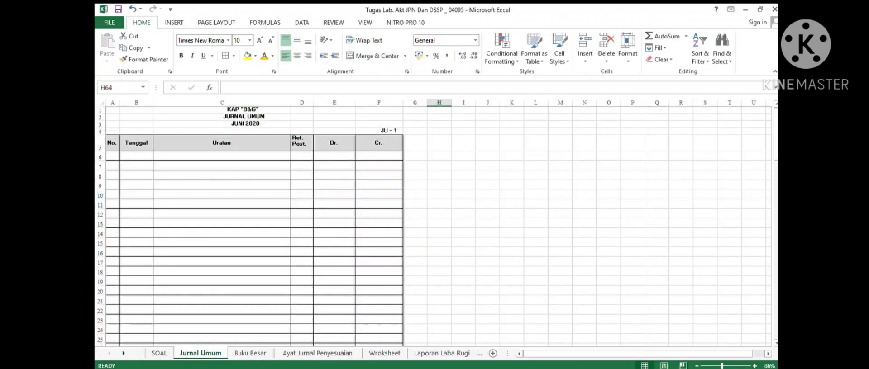
{"action": "left_click", "coordinate": [158, 353]}
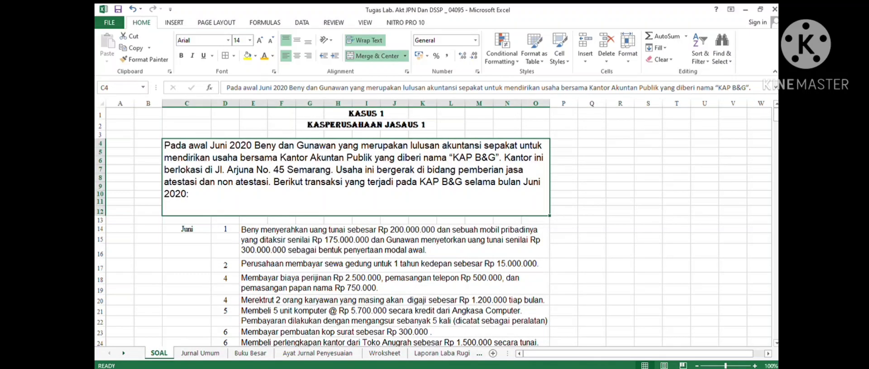
{"action": "left_click", "coordinate": [535, 134]}
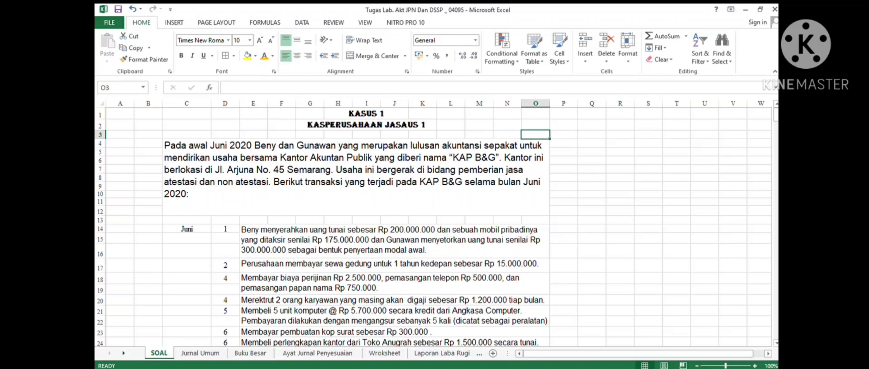
{"action": "scroll", "coordinate": [435, 226], "scroll_direction": "down", "scroll_amount": 2}
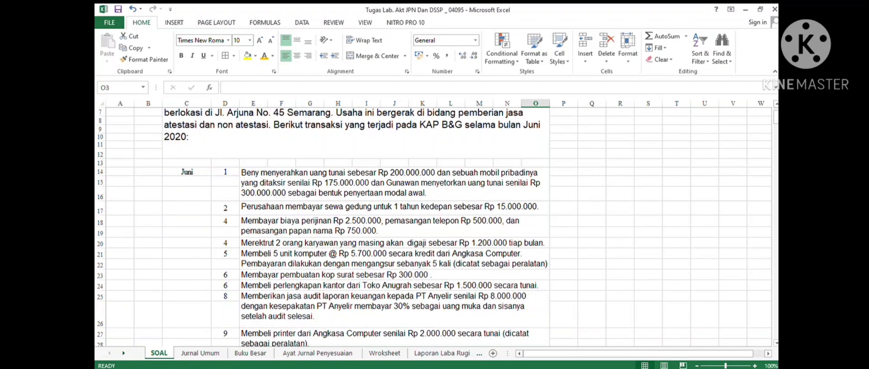
{"action": "scroll", "coordinate": [434, 227], "scroll_direction": "up", "scroll_amount": 2}
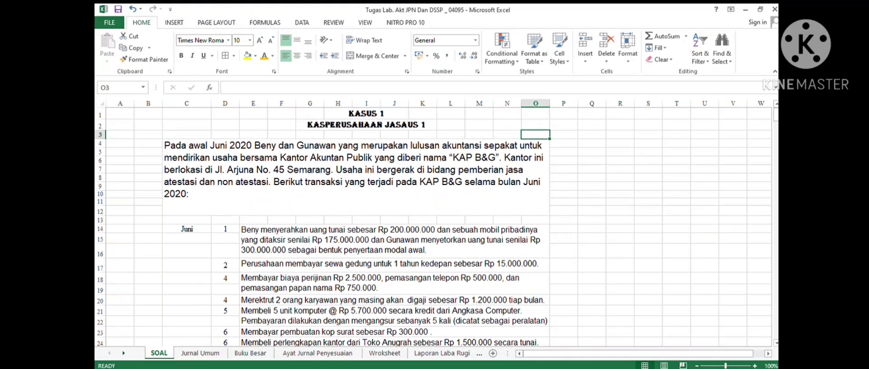
{"action": "left_click", "coordinate": [225, 229]}
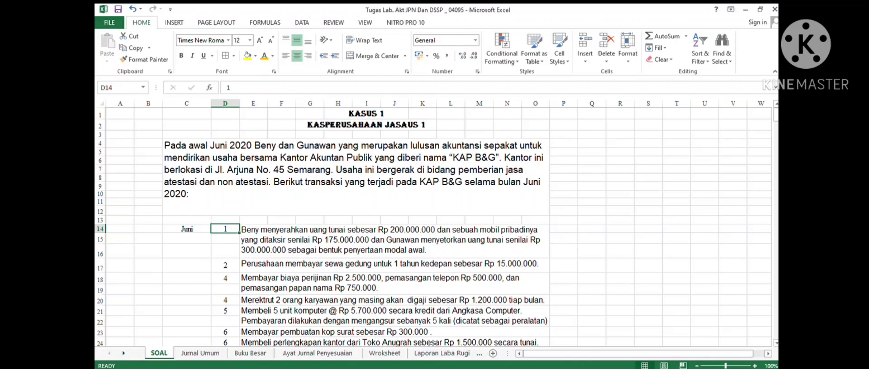
- Enter transaction number 1 and the date 01/06/2020 in the first row of the general journal
{"action": "left_click", "coordinate": [201, 354]}
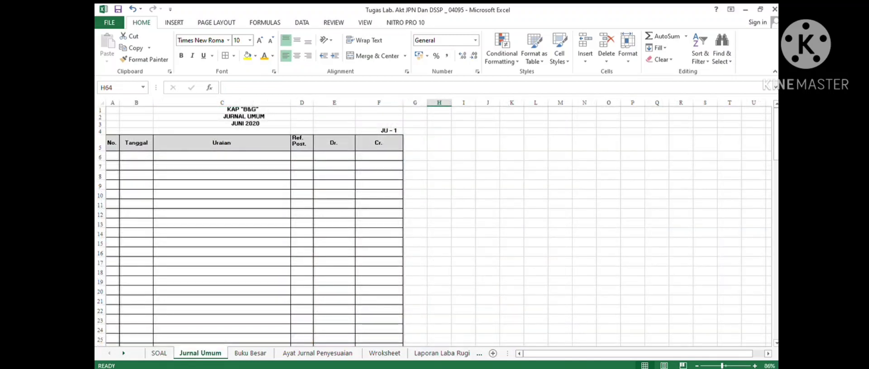
{"action": "left_click", "coordinate": [113, 156]}
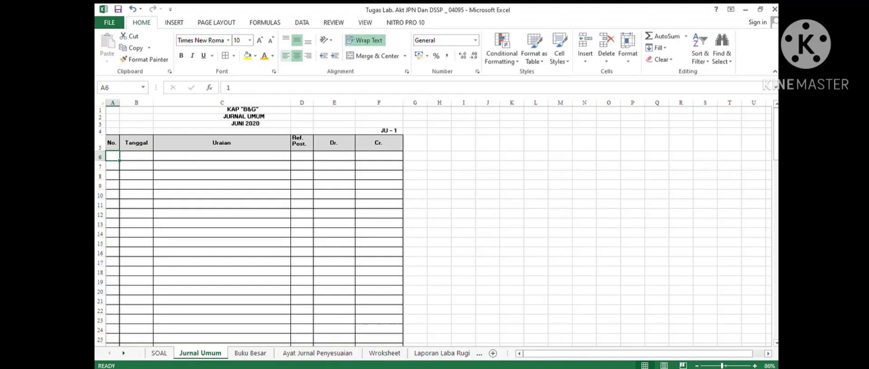
{"action": "left_click", "coordinate": [265, 55]}
{"action": "left_click", "coordinate": [136, 165]}
{"action": "left_click", "coordinate": [136, 156]}
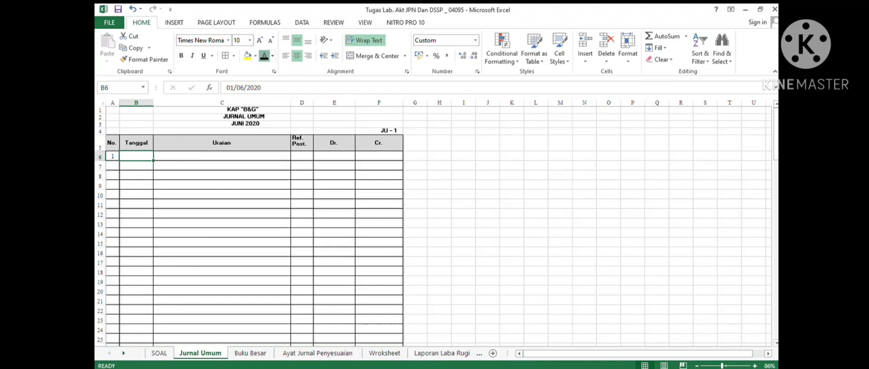
{"action": "left_click", "coordinate": [264, 55]}
{"action": "key", "text": "Tab"}
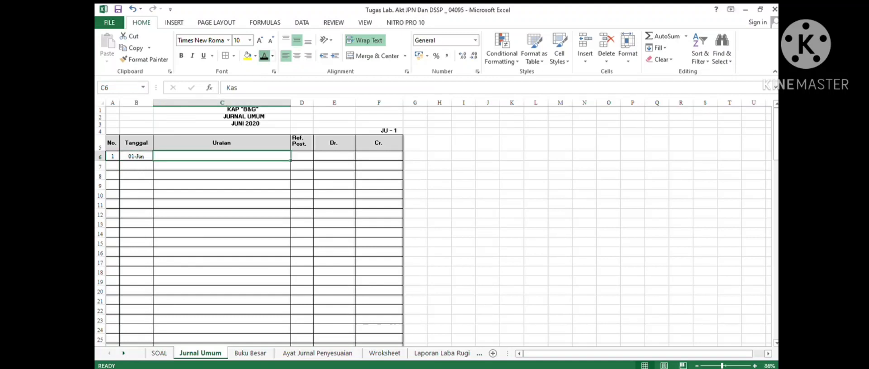
- Record Kas as the first account of entry 1 with a debit of 500000000
{"action": "type", "text": "Kas"}
{"action": "left_click", "coordinate": [334, 156]}
{"action": "left_click", "coordinate": [265, 56]}
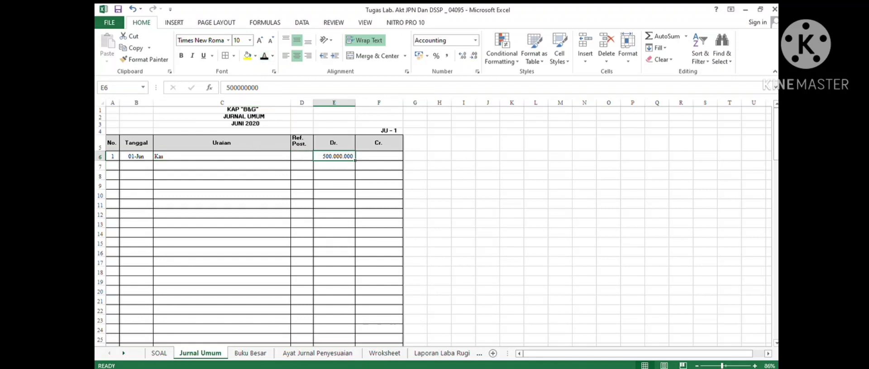
- Add Kendaraan on the next row with a debit of 175000000
{"action": "left_click", "coordinate": [236, 166]}
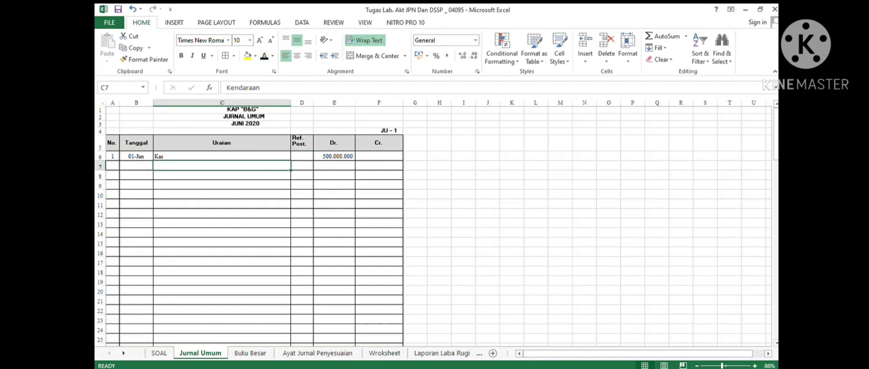
{"action": "left_click", "coordinate": [265, 56]}
{"action": "left_click", "coordinate": [334, 166]}
{"action": "left_click", "coordinate": [264, 56]}
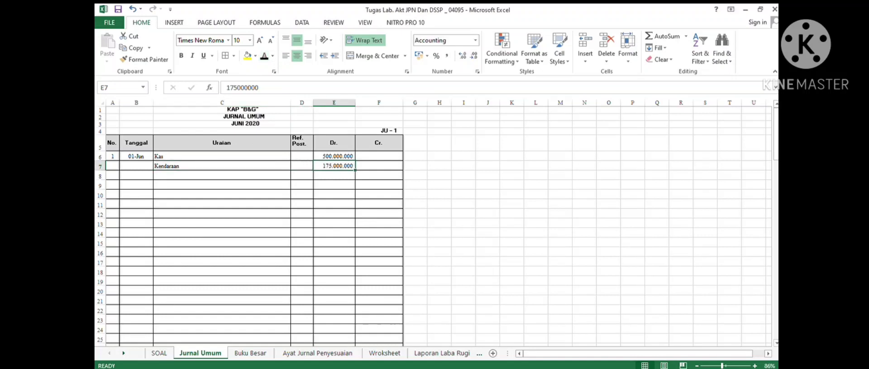
- Credit Modal Beny 375000000 on the next row, indented as a credit account
{"action": "left_click", "coordinate": [221, 175]}
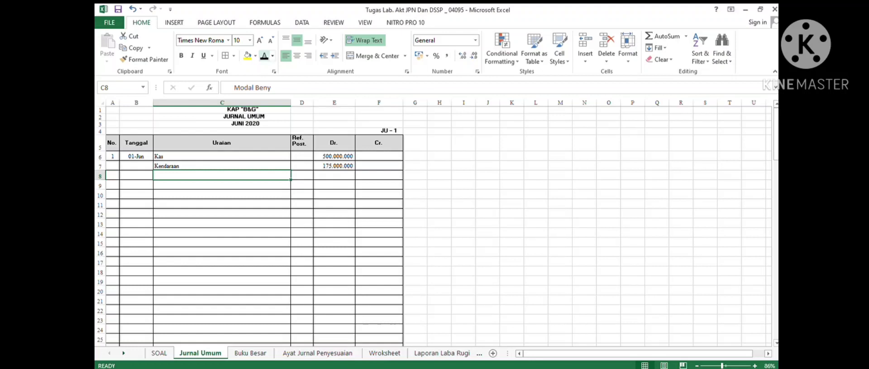
{"action": "left_click", "coordinate": [265, 55]}
{"action": "left_click", "coordinate": [379, 175]}
{"action": "left_click", "coordinate": [264, 55]}
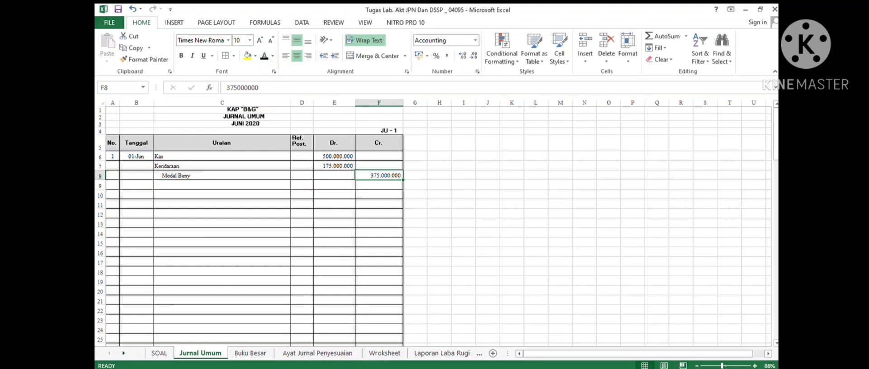
- Credit Modal Gunawan 300000000 and number the second journal entry 2 in row 11
{"action": "left_click", "coordinate": [222, 185]}
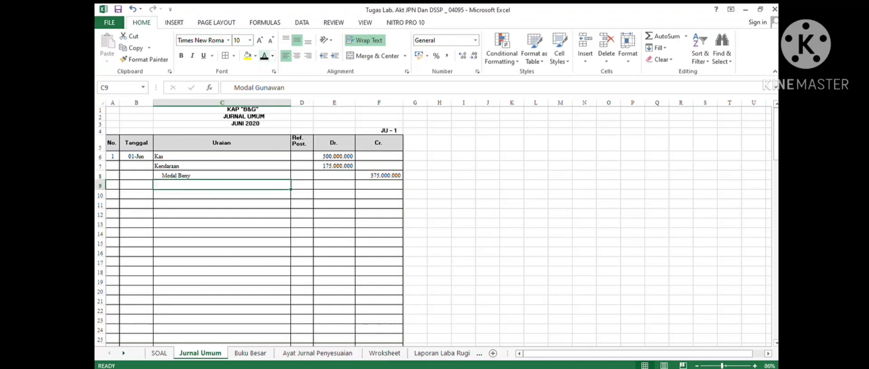
{"action": "left_click", "coordinate": [265, 56]}
{"action": "left_click", "coordinate": [378, 185]}
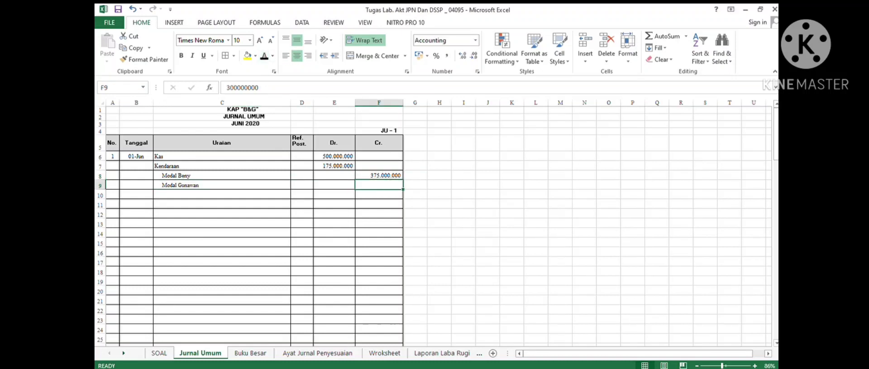
{"action": "left_click", "coordinate": [265, 55]}
{"action": "left_click", "coordinate": [136, 204]}
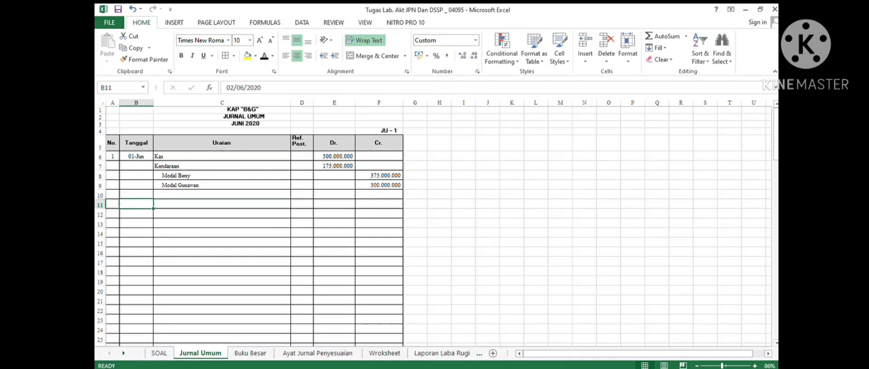
{"action": "left_click", "coordinate": [112, 204]}
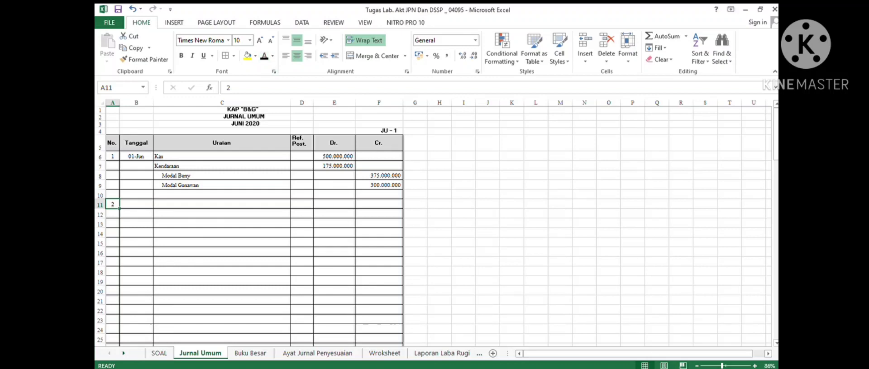
- Check the rent transaction in the case and date the second journal entry 02/06/2020
{"action": "left_click", "coordinate": [158, 354]}
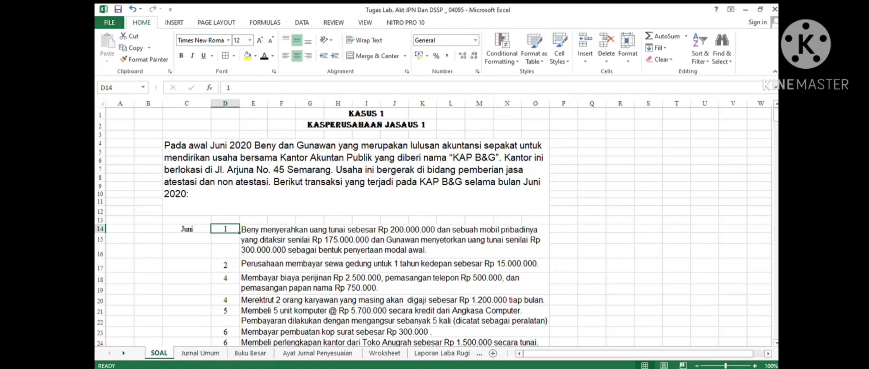
{"action": "left_click", "coordinate": [225, 266]}
{"action": "scroll", "coordinate": [224, 265], "scroll_direction": "down", "scroll_amount": 4}
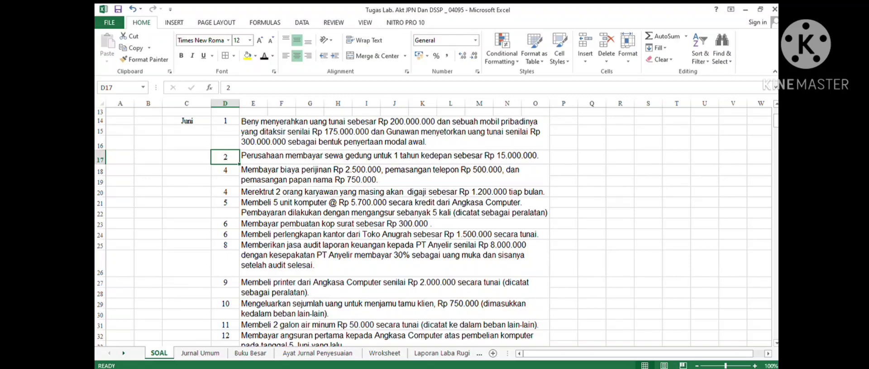
{"action": "left_click", "coordinate": [200, 353]}
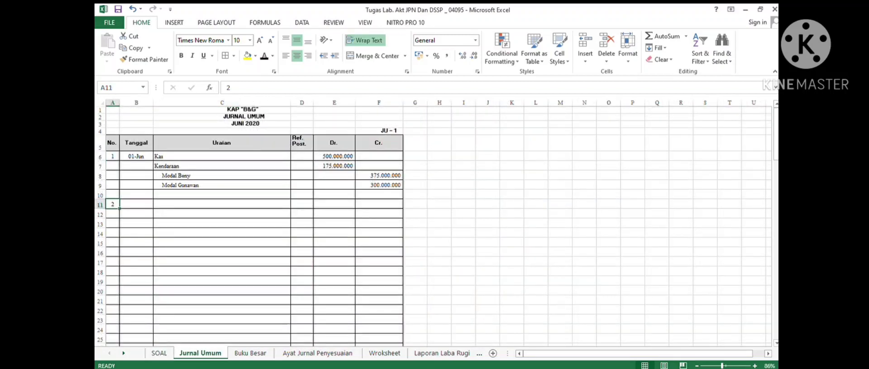
{"action": "left_click", "coordinate": [137, 204]}
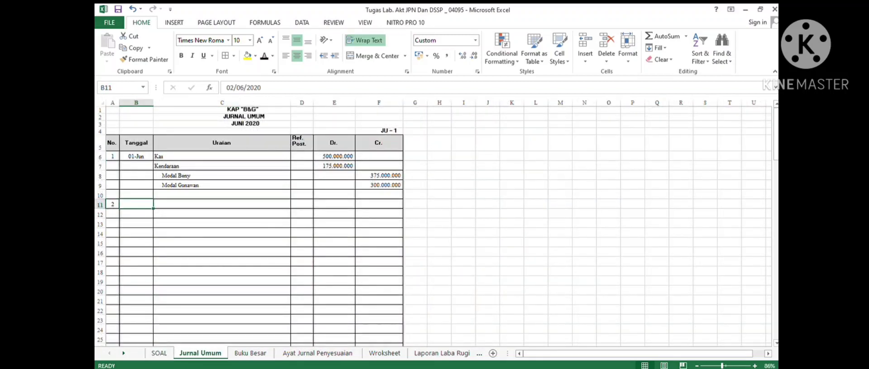
{"action": "left_click", "coordinate": [264, 56]}
- Debit Sewa Dibayar Dimuka 15000000 in the second journal entry
{"action": "left_click", "coordinate": [221, 204]}
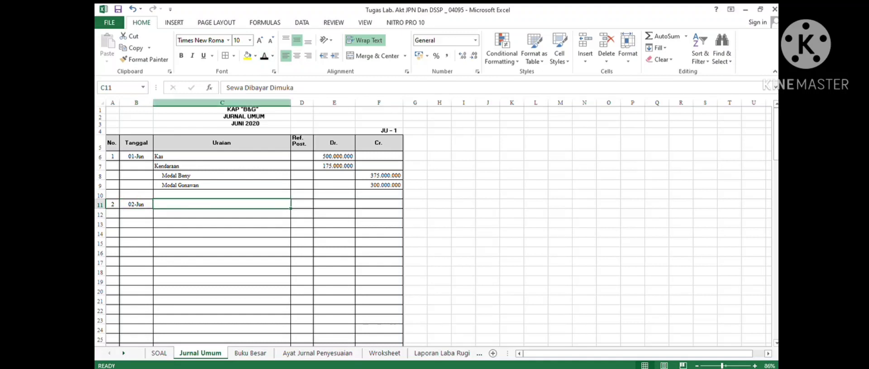
{"action": "left_click", "coordinate": [264, 56]}
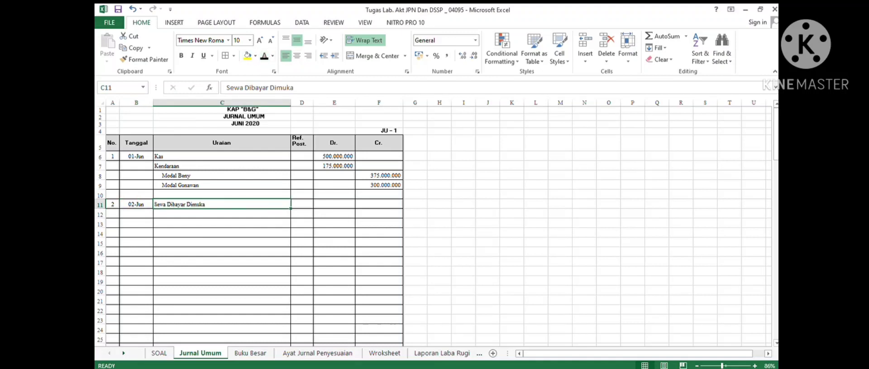
{"action": "left_click", "coordinate": [333, 204]}
{"action": "left_click", "coordinate": [264, 56]}
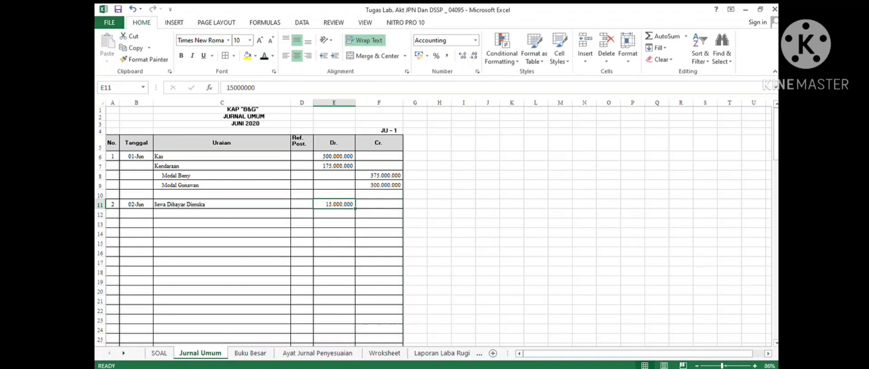
- Credit Kas 15000000 on the indented line below the rent debit
{"action": "left_click", "coordinate": [221, 214]}
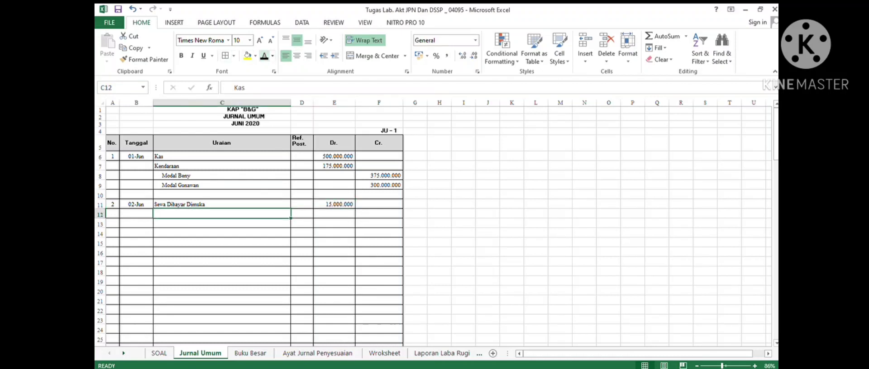
{"action": "left_click", "coordinate": [264, 56]}
{"action": "left_click", "coordinate": [378, 214]}
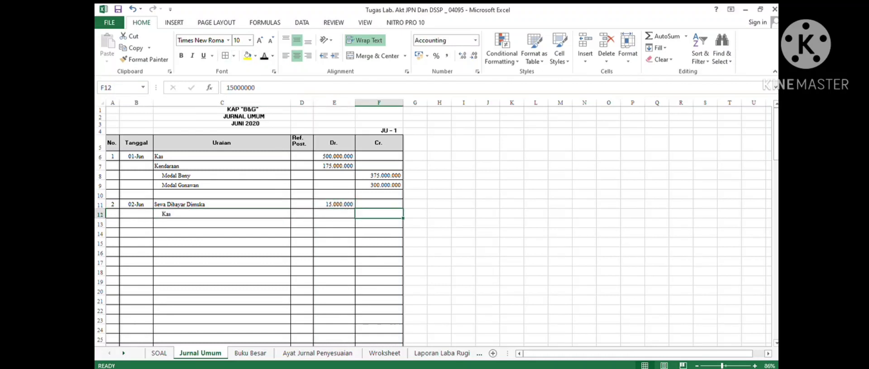
{"action": "left_click", "coordinate": [264, 56]}
- Number the third journal entry 3 and, after checking transaction 4 in the case, date it 04/06/2020
{"action": "left_click", "coordinate": [113, 233]}
{"action": "left_click", "coordinate": [265, 56]}
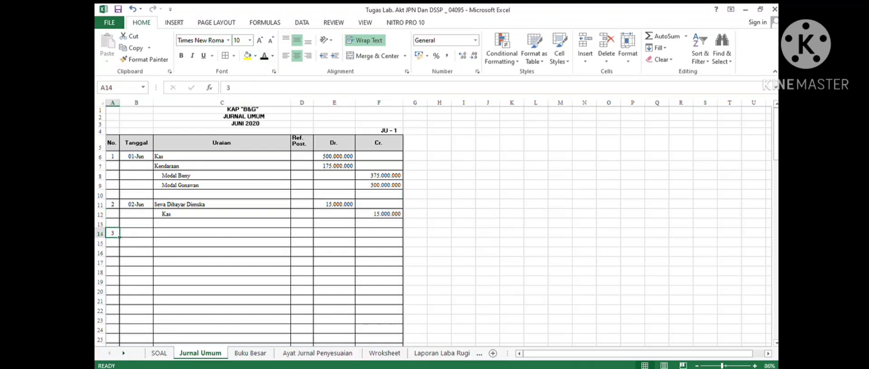
{"action": "left_click", "coordinate": [159, 353]}
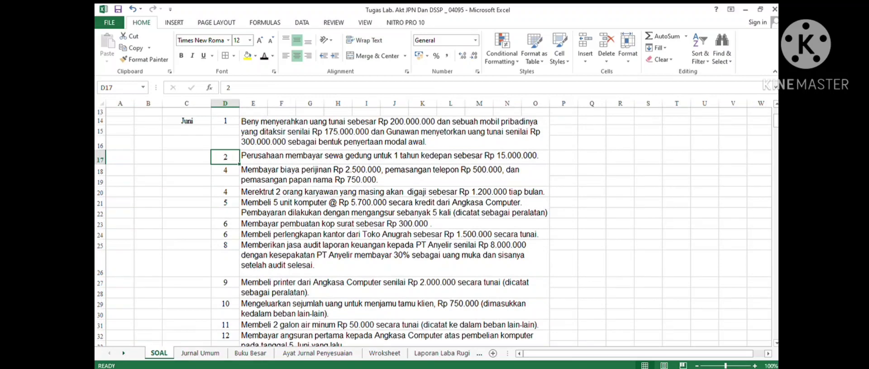
{"action": "left_click", "coordinate": [225, 170]}
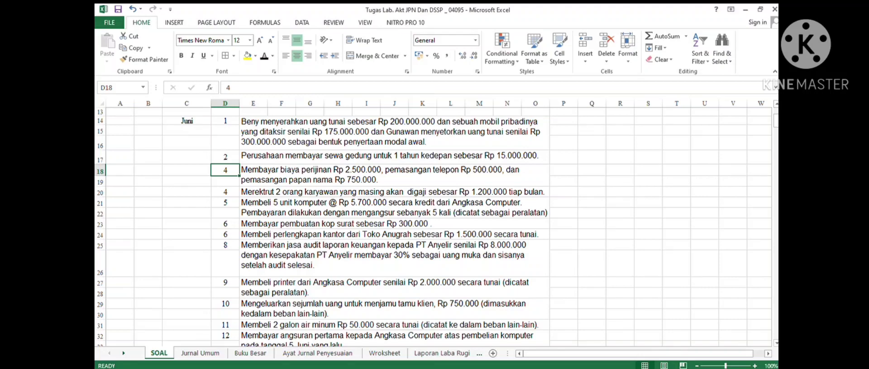
{"action": "key", "text": "ctrl+Page_Down"}
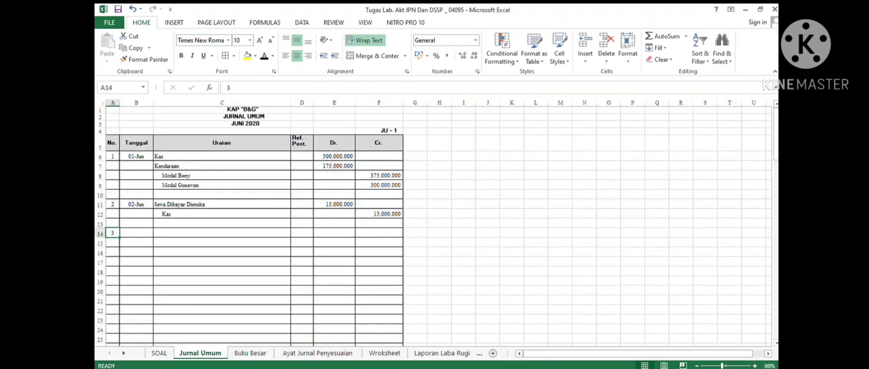
{"action": "left_click", "coordinate": [136, 233]}
{"action": "left_click", "coordinate": [265, 56]}
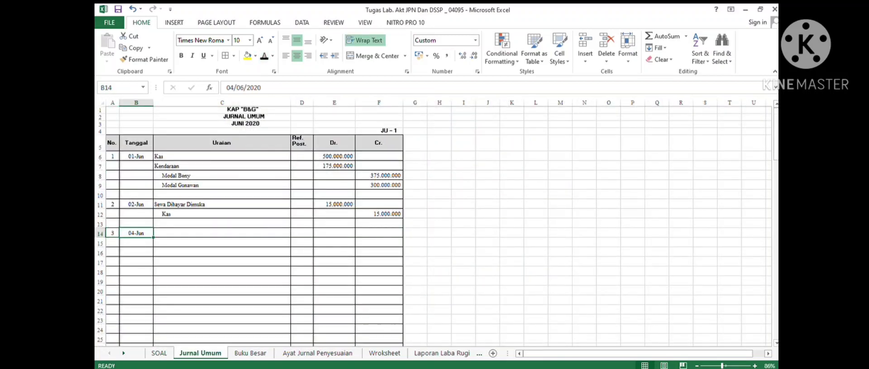
- Debit Beban Ijin Operasi 2500000 on the first line of the third journal entry
{"action": "left_click", "coordinate": [221, 233]}
{"action": "left_click", "coordinate": [264, 56]}
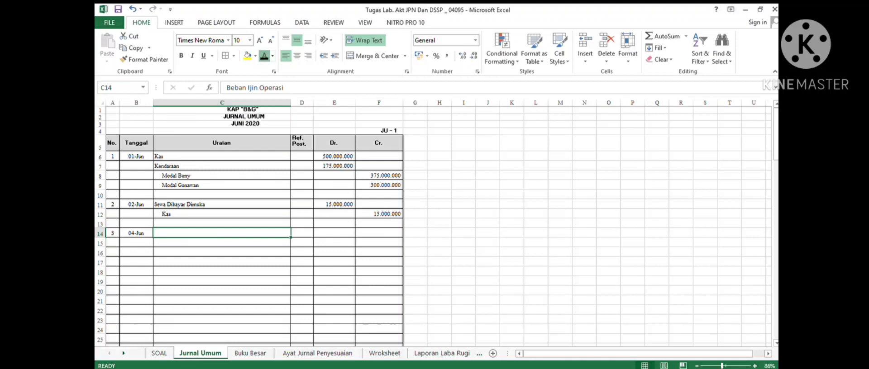
{"action": "left_click", "coordinate": [334, 233]}
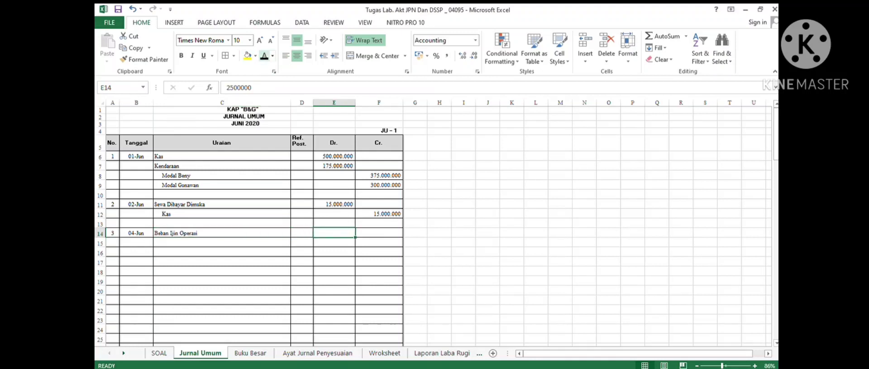
{"action": "left_click", "coordinate": [264, 56]}
- Add debit lines Beban Telephon 500000 and Beban Reklame 750000 below it in the third entry
{"action": "left_click", "coordinate": [221, 242]}
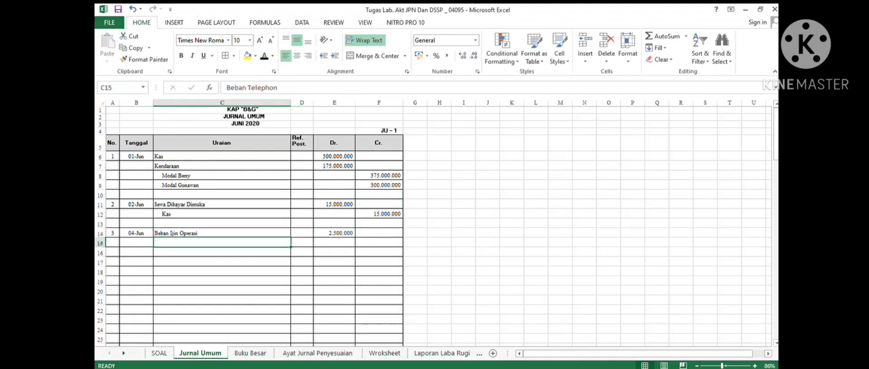
{"action": "left_click", "coordinate": [264, 56]}
{"action": "left_click", "coordinate": [334, 242]}
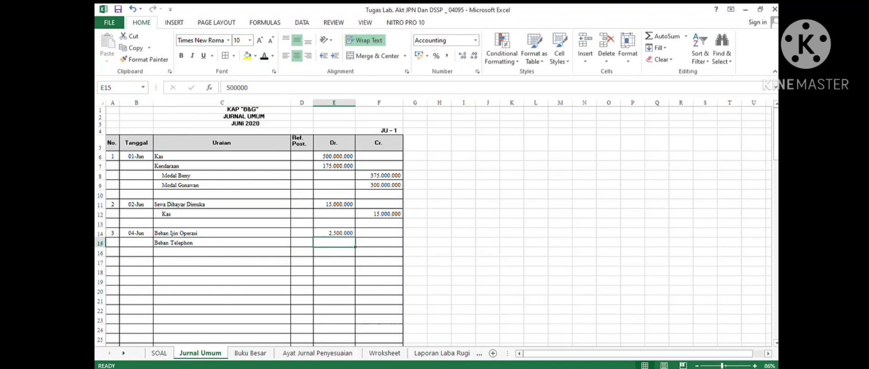
{"action": "left_click", "coordinate": [221, 252]}
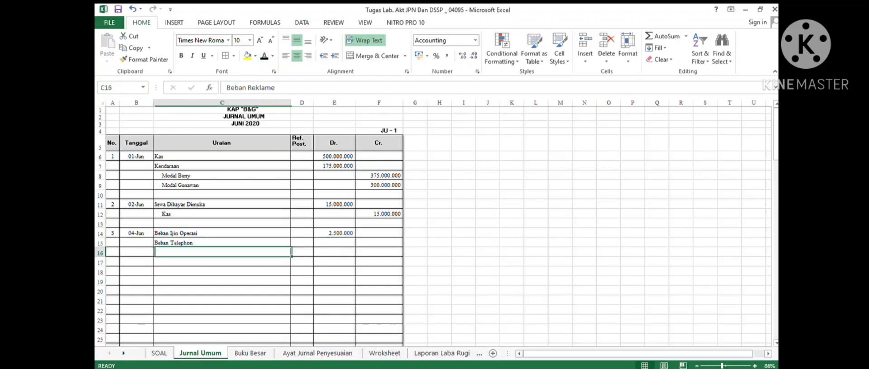
{"action": "left_click", "coordinate": [264, 56]}
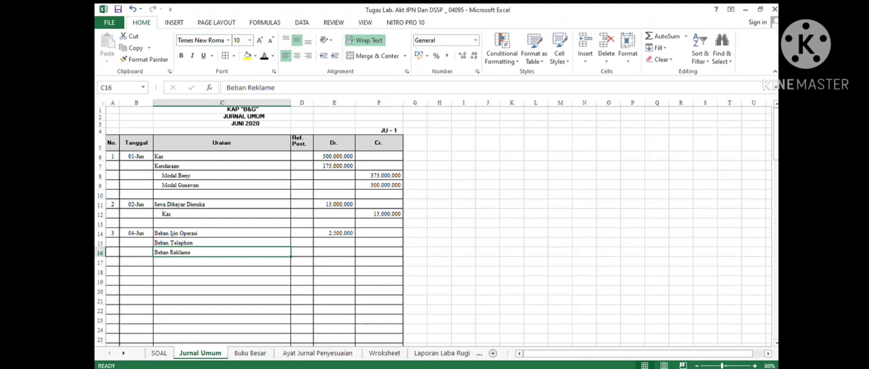
{"action": "left_click", "coordinate": [334, 242]}
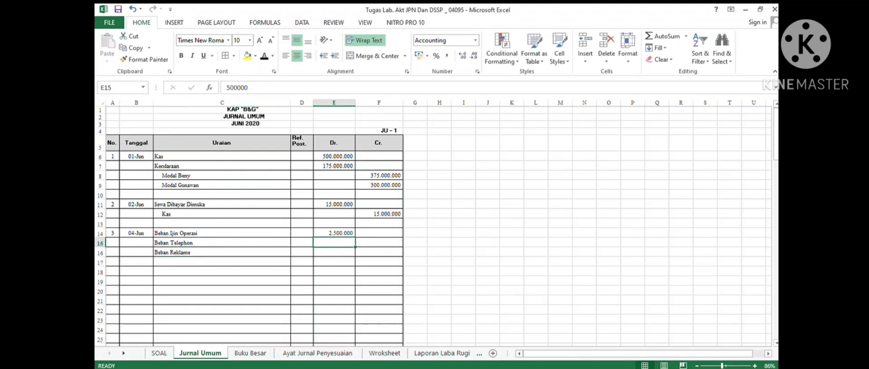
{"action": "left_click", "coordinate": [264, 56]}
{"action": "left_click", "coordinate": [334, 253]}
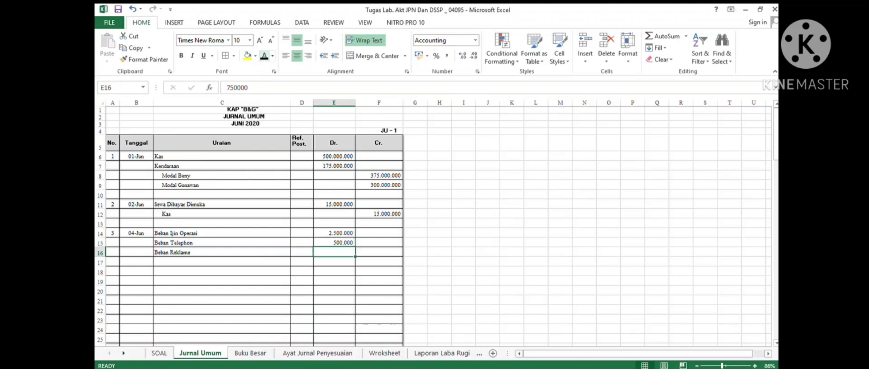
{"action": "left_click", "coordinate": [264, 56]}
- Credit Kas 3750000 on the indented line closing the third journal entry
{"action": "left_click", "coordinate": [222, 262]}
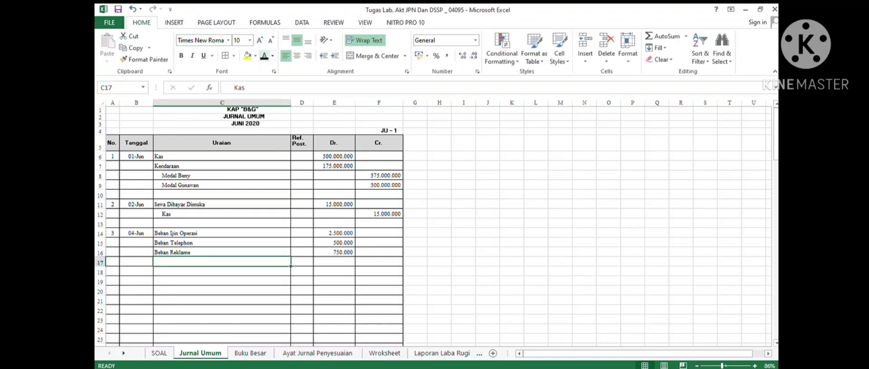
{"action": "left_click", "coordinate": [264, 56]}
{"action": "left_click", "coordinate": [379, 262]}
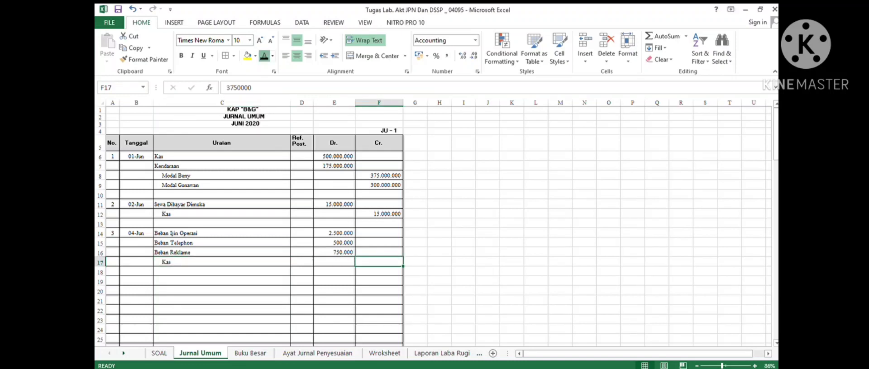
{"action": "left_click", "coordinate": [264, 56]}
- Select the third entry's three debit amounts to check their total against the Kas credit
{"action": "left_click_drag", "start_coordinate": [333, 233], "coordinate": [334, 252]}
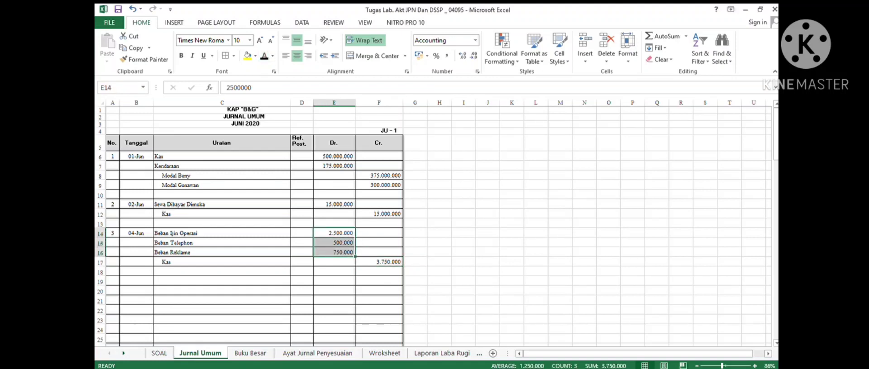
{"action": "left_click", "coordinate": [379, 253]}
{"action": "left_click", "coordinate": [379, 262]}
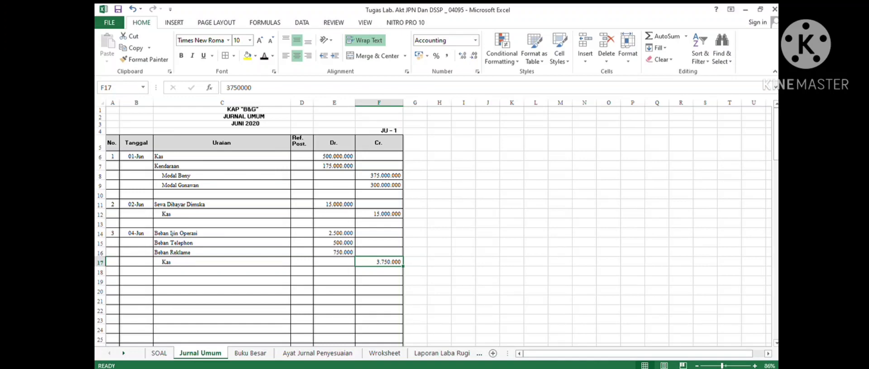
- Number the fourth journal entry 4 and check transaction 4 in the case on the SOAL sheet
{"action": "left_click", "coordinate": [112, 281]}
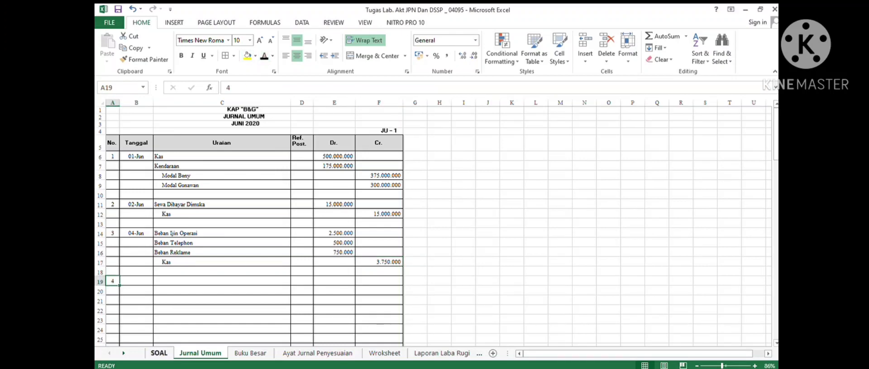
{"action": "left_click", "coordinate": [159, 353]}
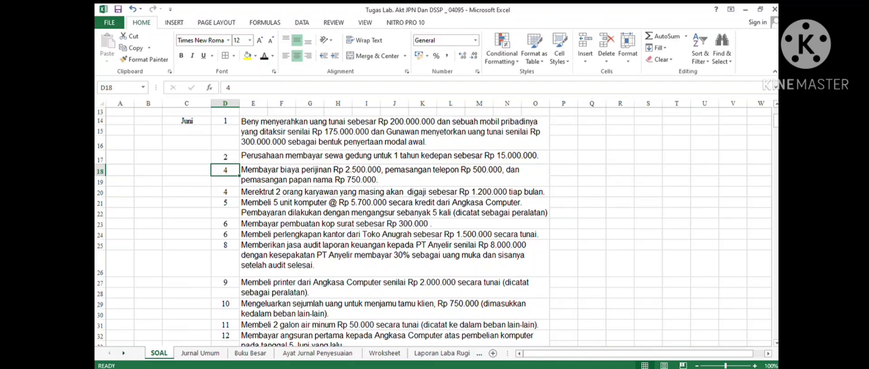
{"action": "left_click", "coordinate": [394, 193]}
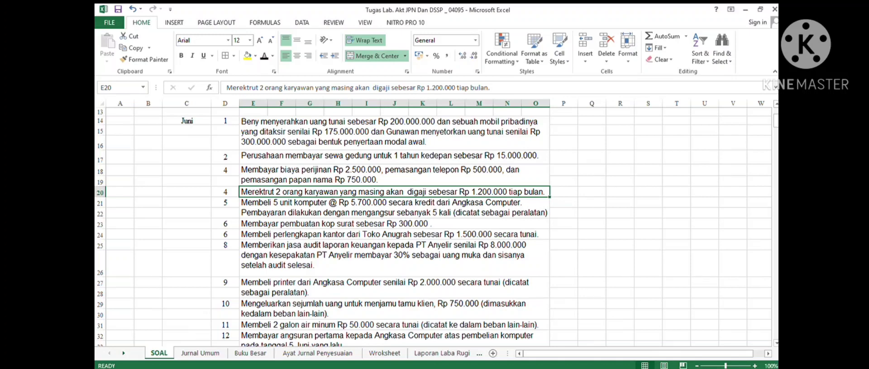
- Date the fourth journal entry 04/06/2020 and write No Journal as its description
{"action": "left_click", "coordinate": [200, 353]}
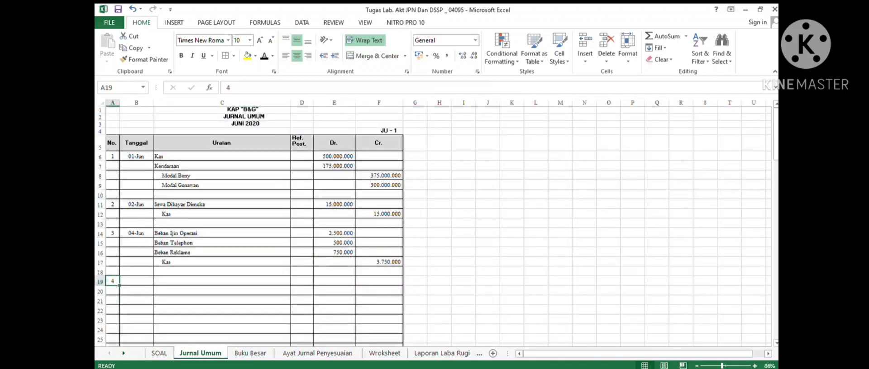
{"action": "left_click", "coordinate": [136, 281]}
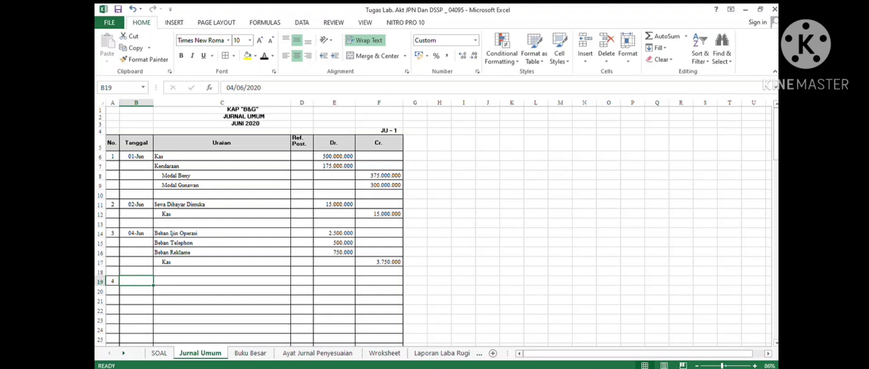
{"action": "left_click", "coordinate": [264, 56]}
{"action": "key", "text": "Right"}
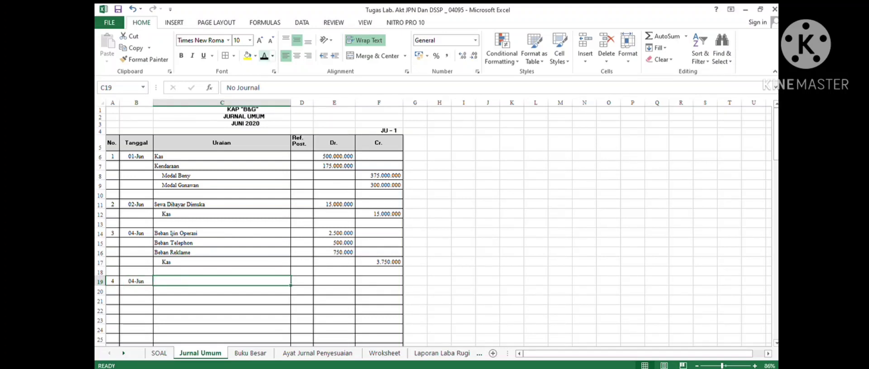
{"action": "left_click", "coordinate": [264, 56]}
- Number the fifth journal entry 5 and check transaction 5 in the case
{"action": "scroll", "coordinate": [434, 226], "scroll_direction": "down", "scroll_amount": 3}
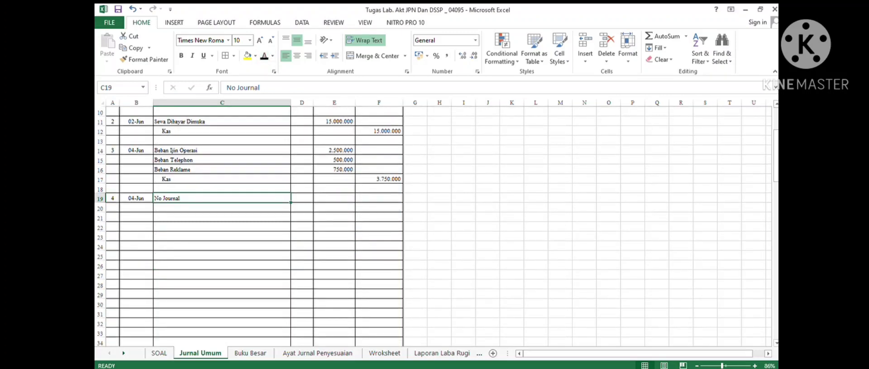
{"action": "left_click", "coordinate": [113, 217]}
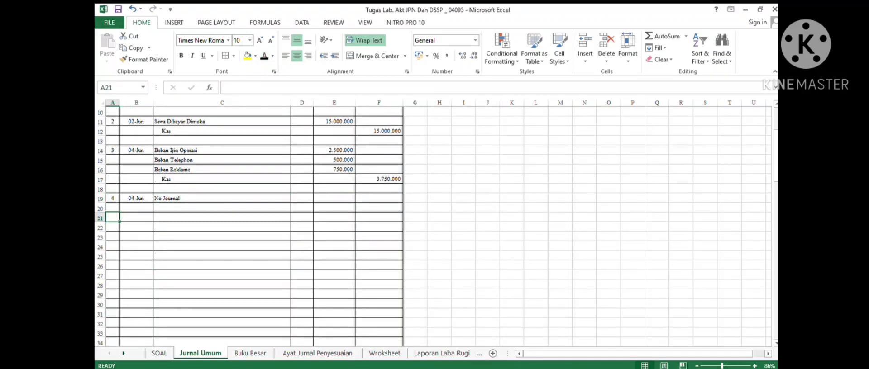
{"action": "left_click", "coordinate": [112, 227]}
{"action": "scroll", "coordinate": [248, 226], "scroll_direction": "up", "scroll_amount": 1}
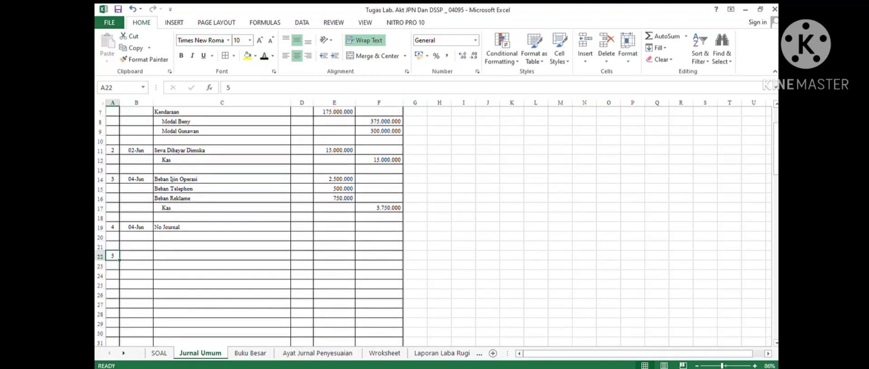
{"action": "left_click", "coordinate": [158, 353]}
{"action": "left_click", "coordinate": [225, 202]}
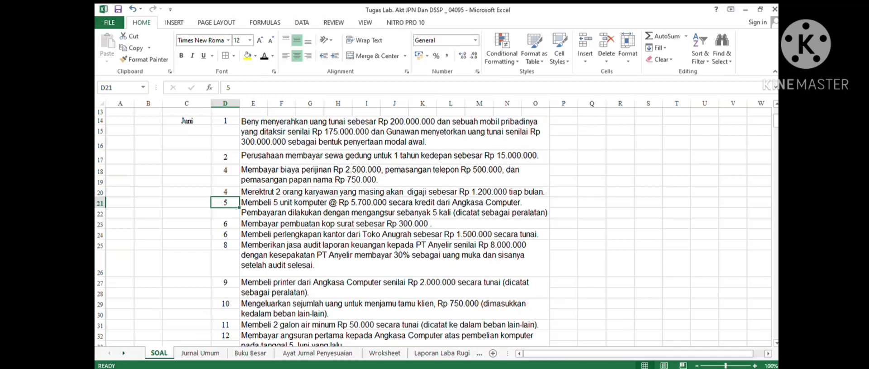
{"action": "left_click", "coordinate": [200, 353]}
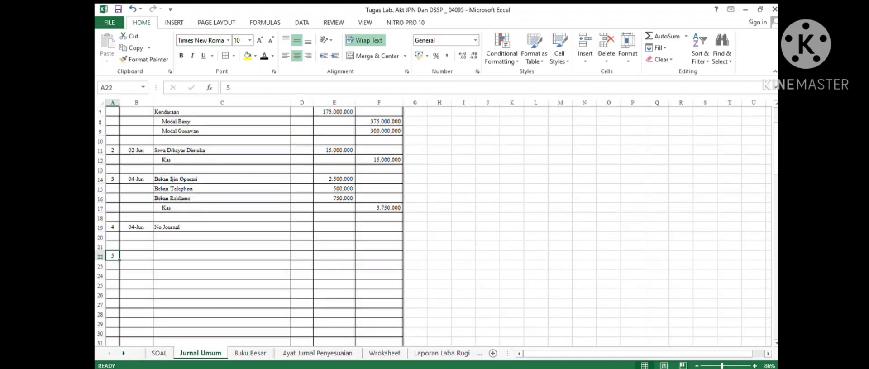
- Date the fifth journal entry 05/06/2020 and enter Peralatan as its debit account
{"action": "left_click", "coordinate": [136, 255]}
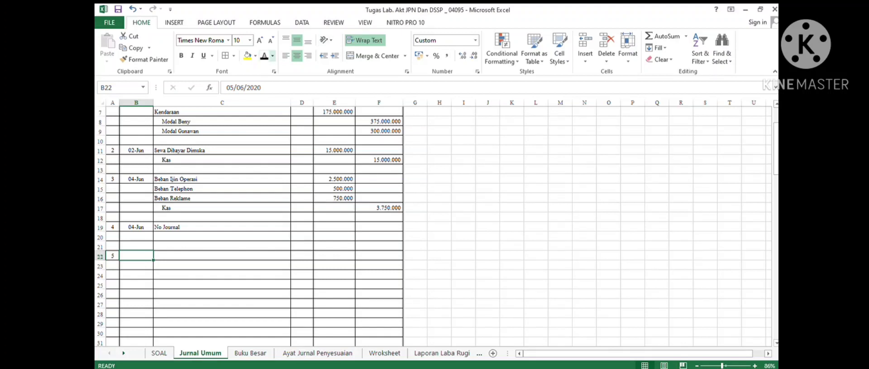
{"action": "left_click", "coordinate": [264, 55]}
{"action": "left_click", "coordinate": [222, 256]}
{"action": "left_click", "coordinate": [264, 55]}
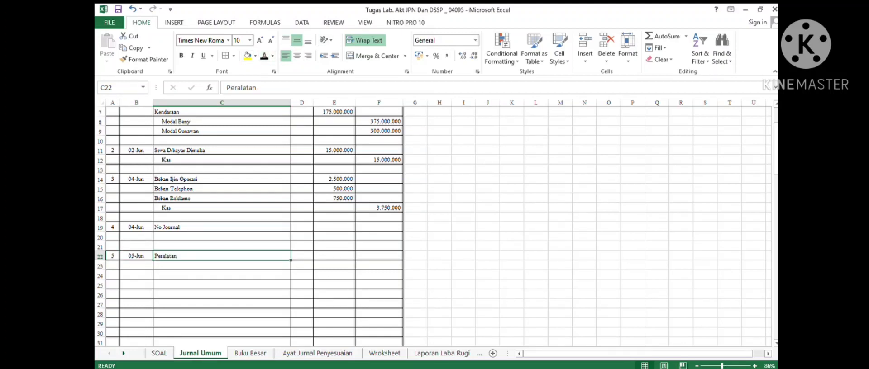
- Debit Peralatan 28500000 in the fifth journal entry
{"action": "left_click", "coordinate": [333, 256]}
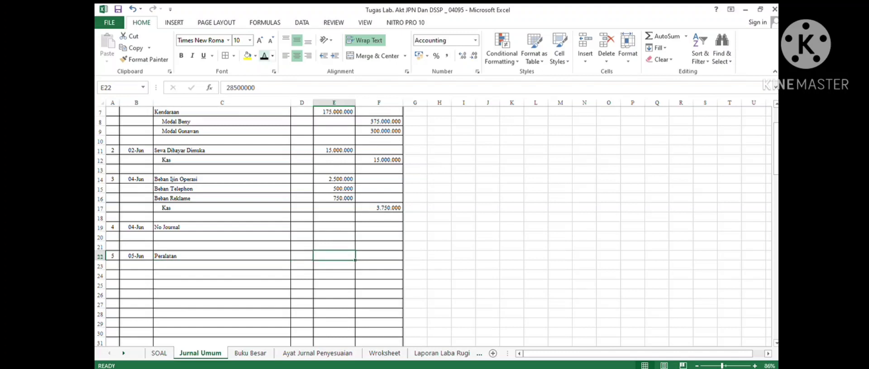
{"action": "left_click", "coordinate": [265, 56]}
{"action": "left_click", "coordinate": [159, 353]}
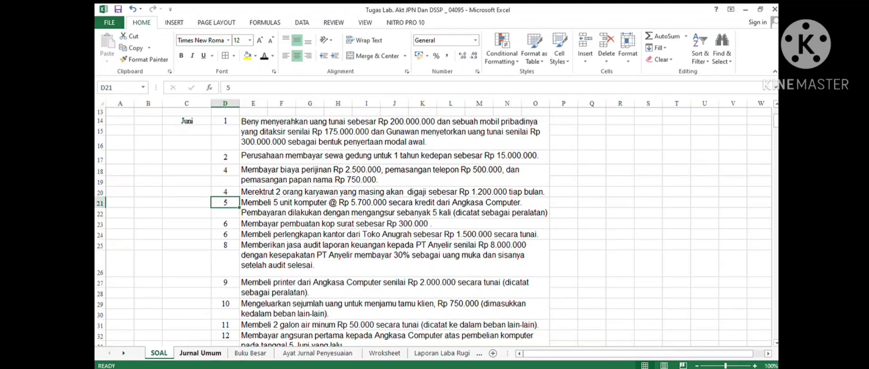
{"action": "left_click", "coordinate": [200, 352]}
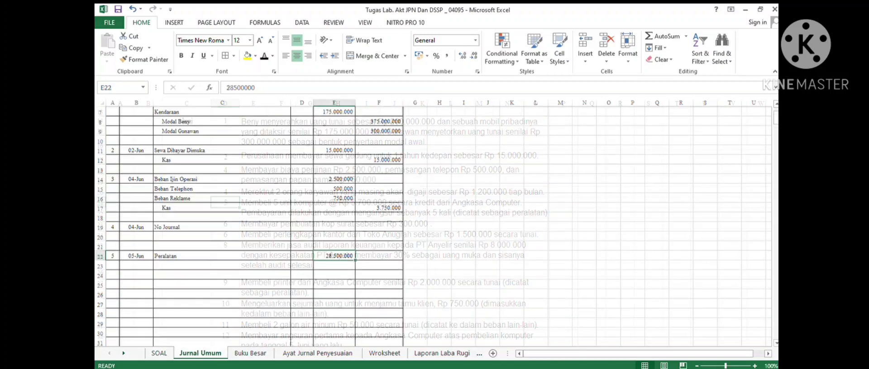
- Credit Utang Usaha 28500000 on the indented line below the Peralatan debit
{"action": "left_click", "coordinate": [222, 266]}
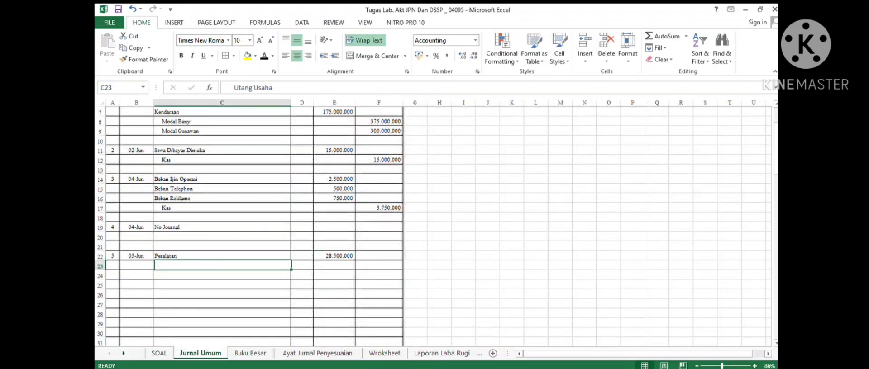
{"action": "left_click", "coordinate": [264, 56]}
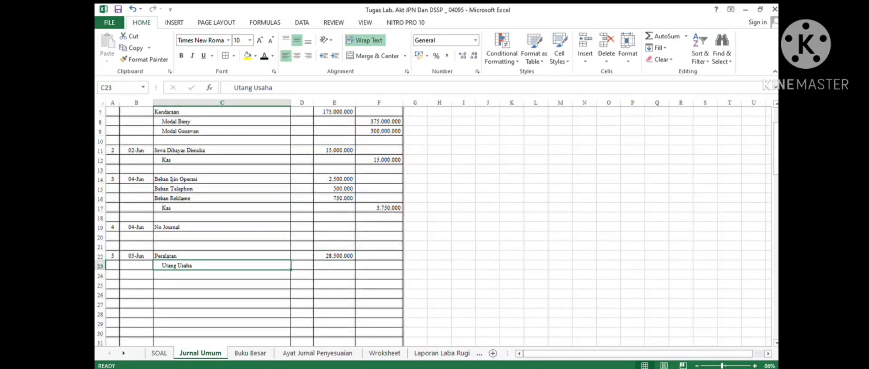
{"action": "left_click", "coordinate": [378, 265]}
{"action": "left_click", "coordinate": [264, 56]}
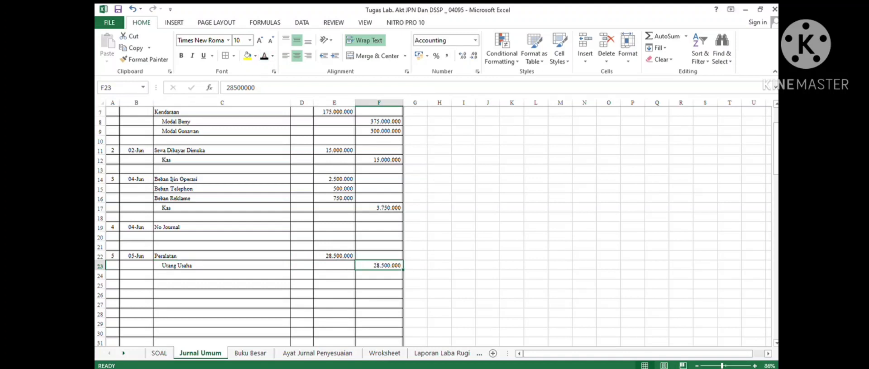
- Number the sixth journal entry 6 and, after checking transaction 6 in the case, date it 06/06/2020
{"action": "left_click", "coordinate": [113, 295]}
{"action": "left_click", "coordinate": [113, 285]}
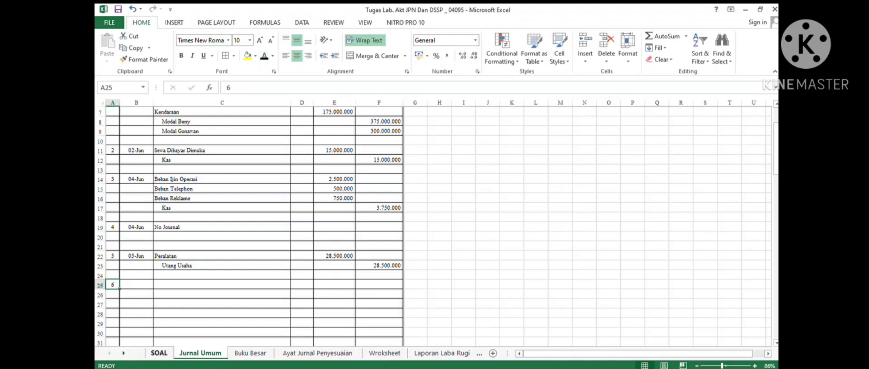
{"action": "left_click", "coordinate": [159, 353]}
{"action": "left_click", "coordinate": [225, 224]}
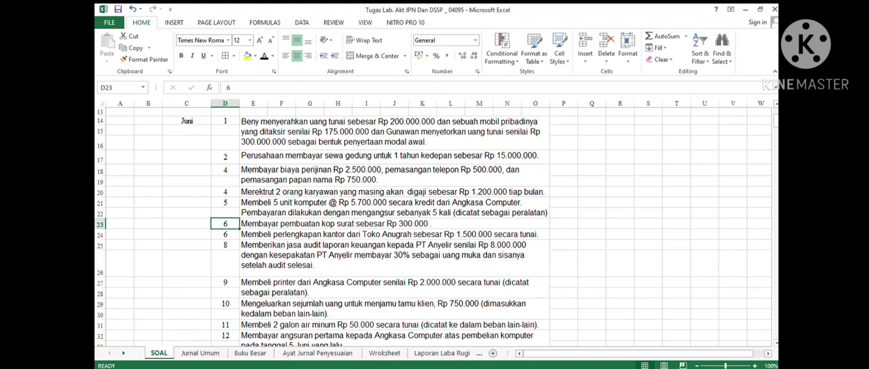
{"action": "key", "text": "ctrl+Page_Down"}
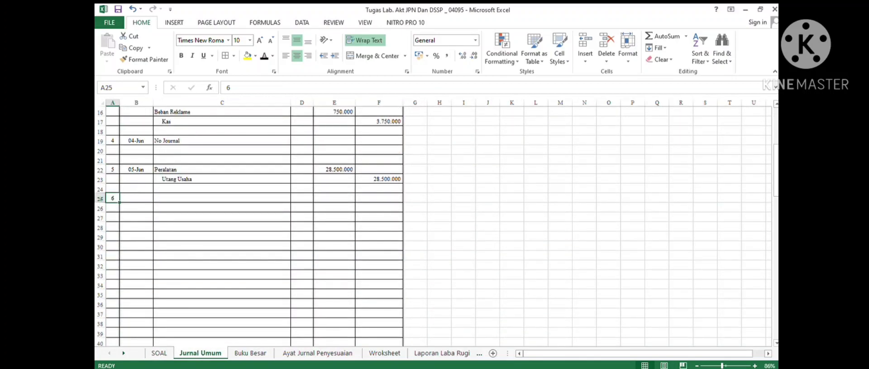
{"action": "left_click", "coordinate": [137, 198]}
{"action": "left_click", "coordinate": [264, 56]}
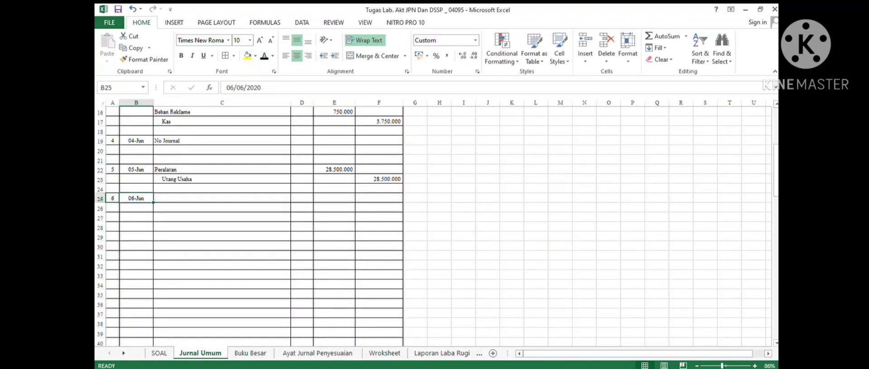
- Debit Beban Cetak Kertas Kop 300000 in the sixth journal entry
{"action": "left_click_drag", "start_coordinate": [212, 198], "coordinate": [213, 189]}
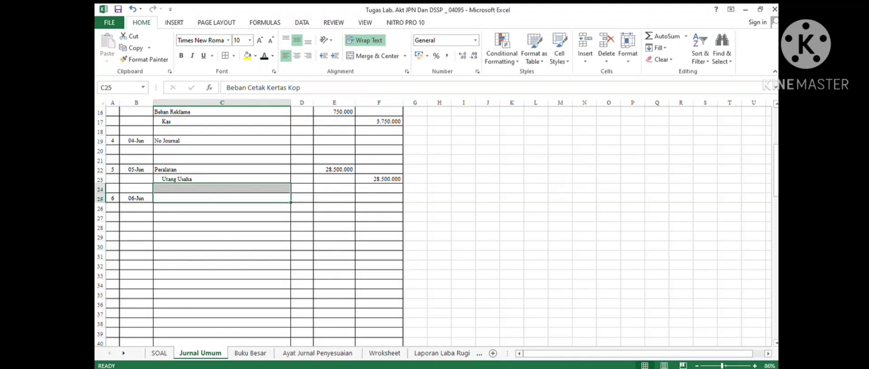
{"action": "left_click", "coordinate": [264, 56]}
{"action": "key", "text": "Right"}
{"action": "key", "text": "Right"}
{"action": "left_click", "coordinate": [264, 56]}
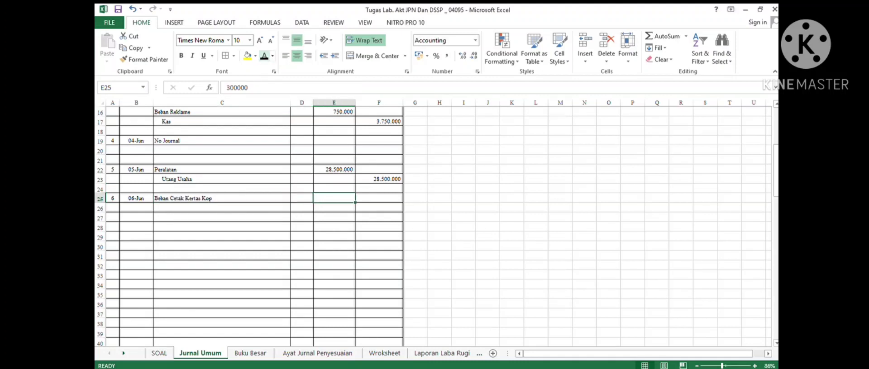
{"action": "left_click", "coordinate": [264, 56]}
- Credit Kas 300000 on the indented line below the Beban Cetak Kertas Kop debit
{"action": "left_click", "coordinate": [222, 208]}
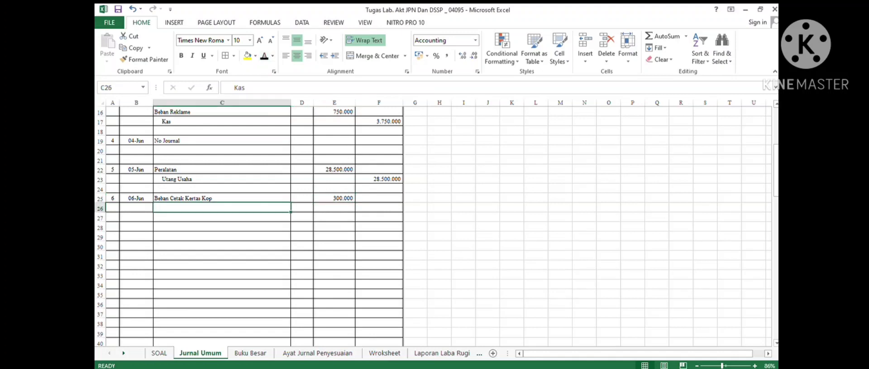
{"action": "left_click", "coordinate": [264, 56]}
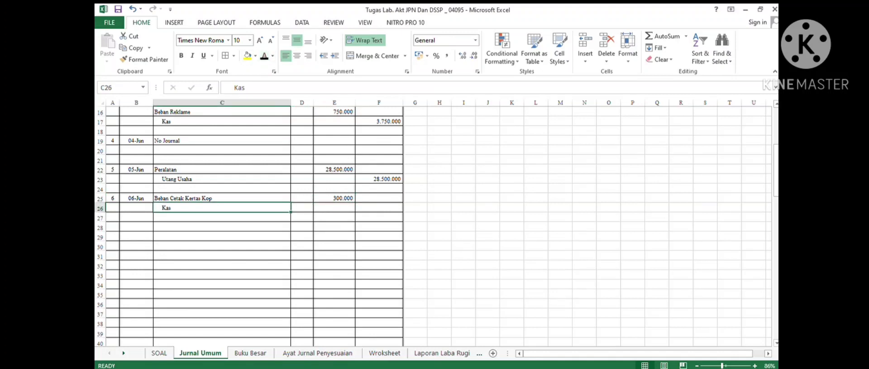
{"action": "left_click", "coordinate": [379, 208]}
{"action": "left_click", "coordinate": [264, 57]}
{"action": "scroll", "coordinate": [437, 226], "scroll_direction": "down", "scroll_amount": 1}
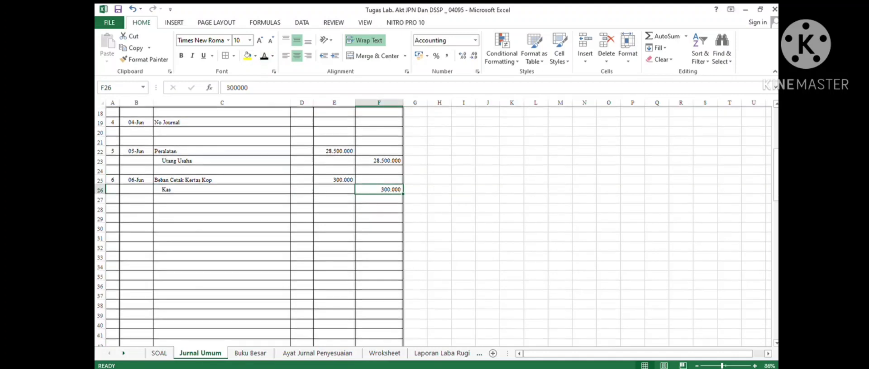
- Number the seventh journal entry 7 and, after checking transaction 7 in the case, date it 06/06/2020
{"action": "left_click", "coordinate": [113, 198]}
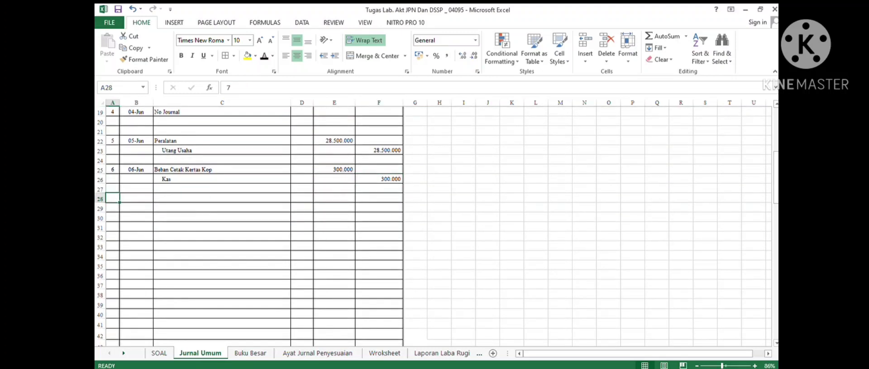
{"action": "left_click", "coordinate": [264, 56]}
{"action": "left_click", "coordinate": [159, 353]}
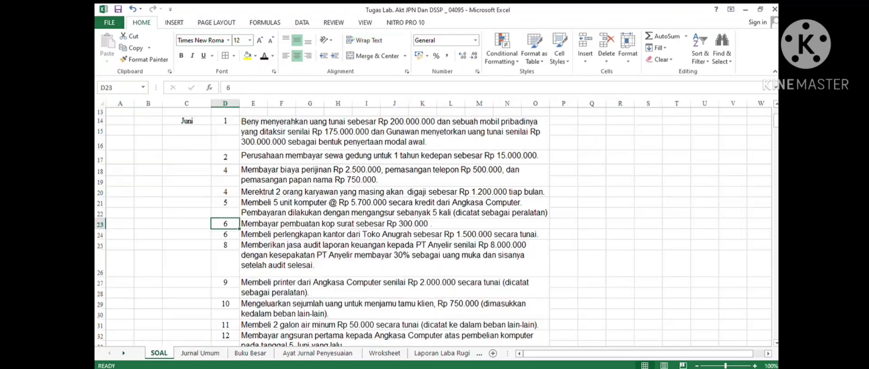
{"action": "scroll", "coordinate": [436, 226], "scroll_direction": "down", "scroll_amount": 5}
{"action": "key", "text": "Down"}
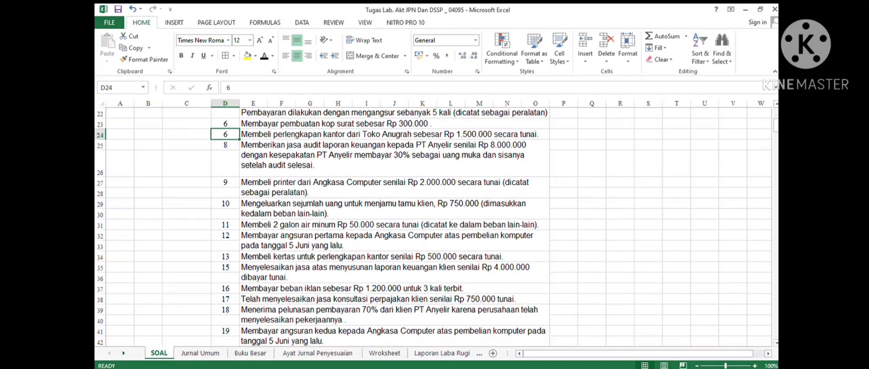
{"action": "key", "text": "Right"}
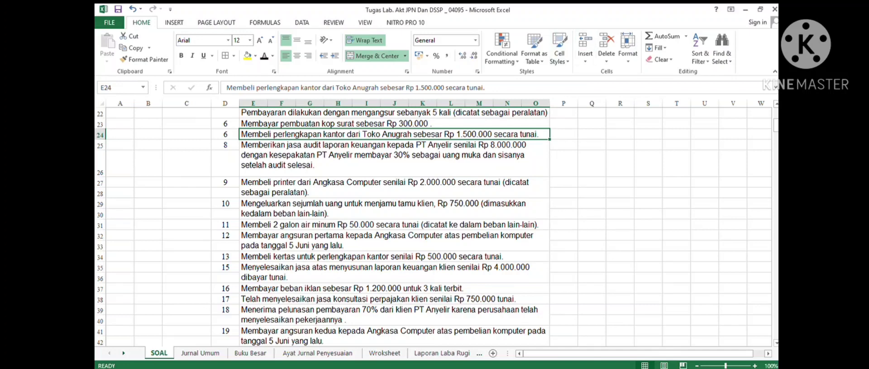
{"action": "left_click", "coordinate": [200, 353]}
{"action": "left_click", "coordinate": [136, 198]}
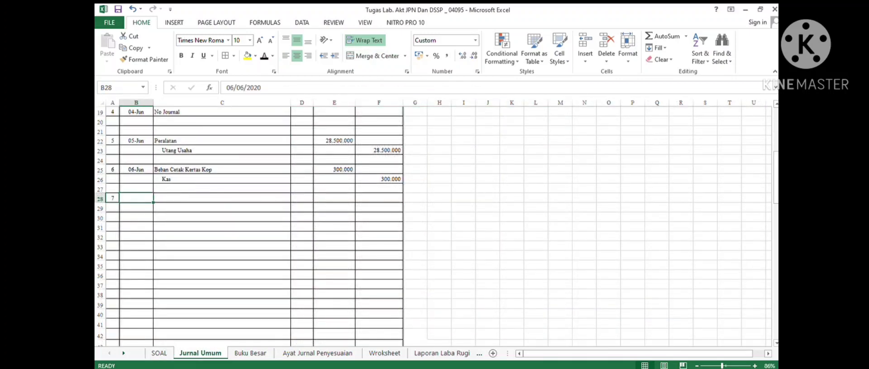
{"action": "left_click", "coordinate": [264, 56]}
- Debit Perlengkapan Kantor 1500000 in the seventh journal entry
{"action": "key", "text": "Right"}
{"action": "left_click", "coordinate": [264, 56]}
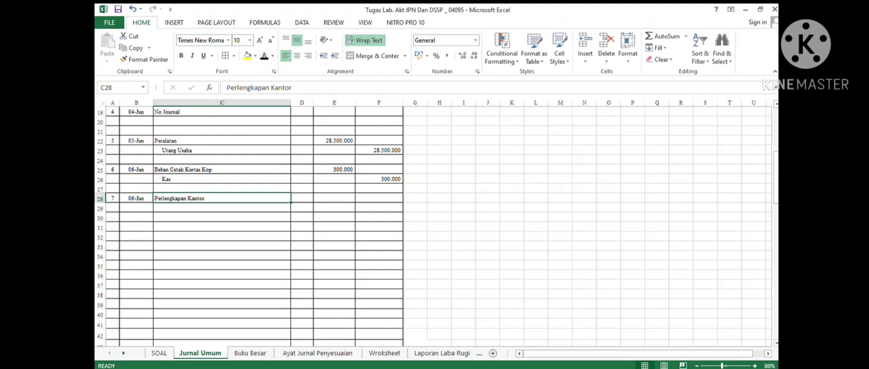
{"action": "key", "text": "Right"}
{"action": "key", "text": "Right"}
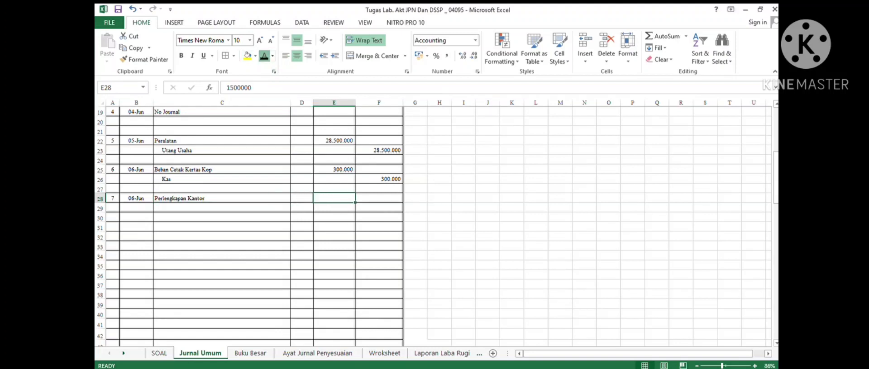
{"action": "left_click", "coordinate": [264, 56]}
- Credit Kas 1500000 on the indented line below the Perlengkapan Kantor debit
{"action": "left_click", "coordinate": [221, 208]}
{"action": "left_click", "coordinate": [264, 56]}
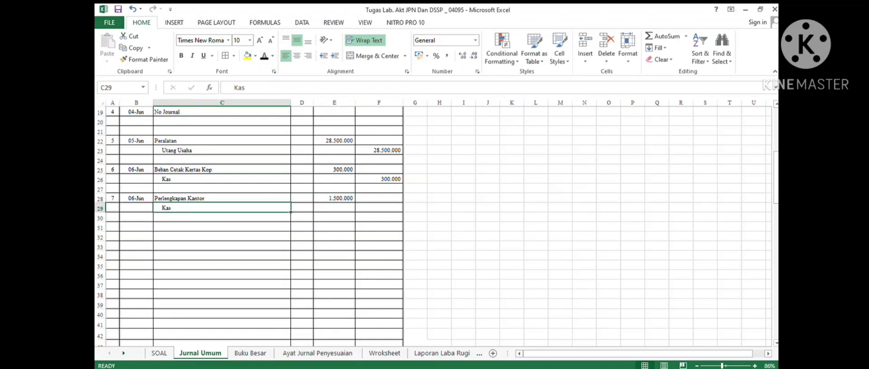
{"action": "left_click", "coordinate": [379, 208]}
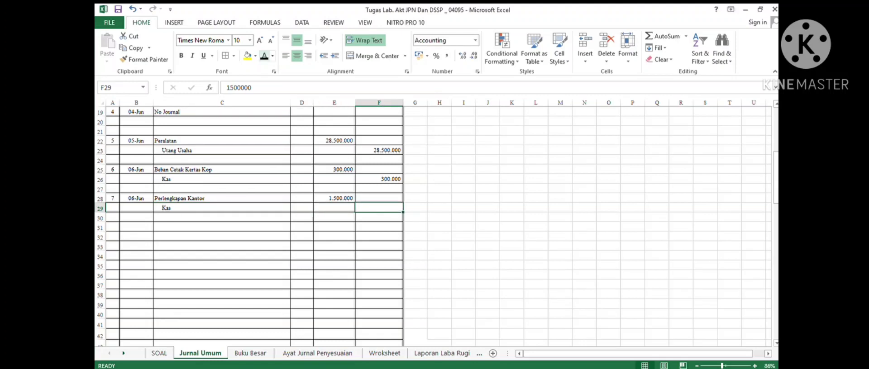
{"action": "left_click", "coordinate": [264, 56]}
- Number the eighth journal entry 8 and, after checking transaction 8 in the case, date it 08/06/2020
{"action": "left_click", "coordinate": [112, 227]}
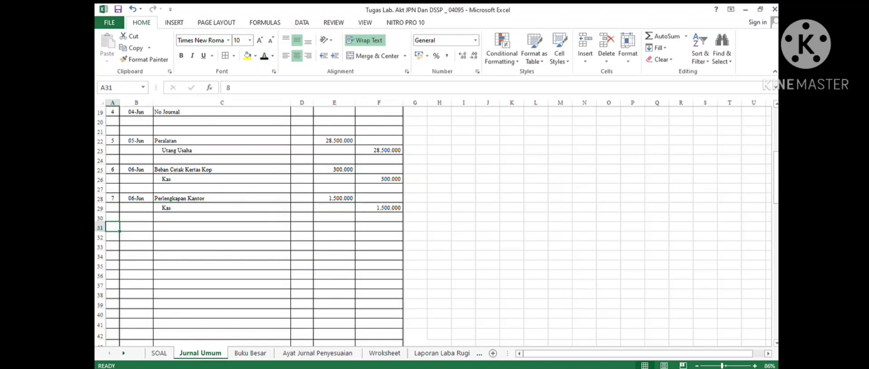
{"action": "left_click", "coordinate": [264, 56]}
{"action": "left_click", "coordinate": [159, 352]}
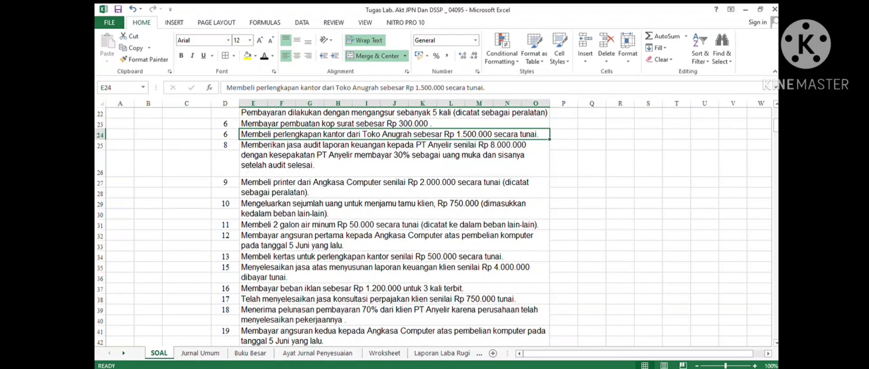
{"action": "left_click", "coordinate": [394, 158]}
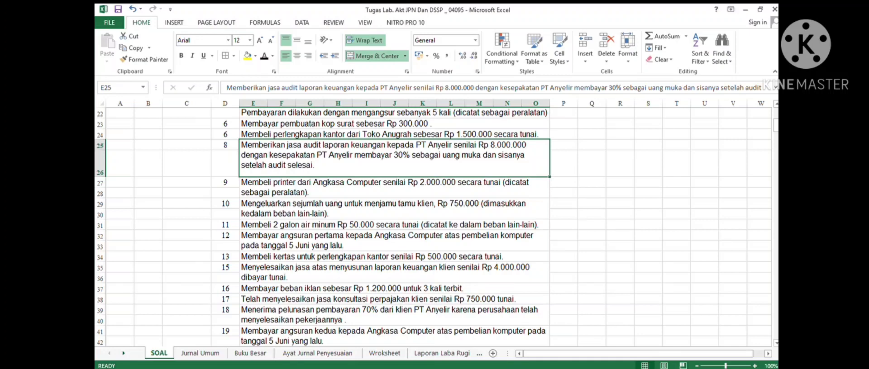
{"action": "key", "text": "ctrl+Page_Down"}
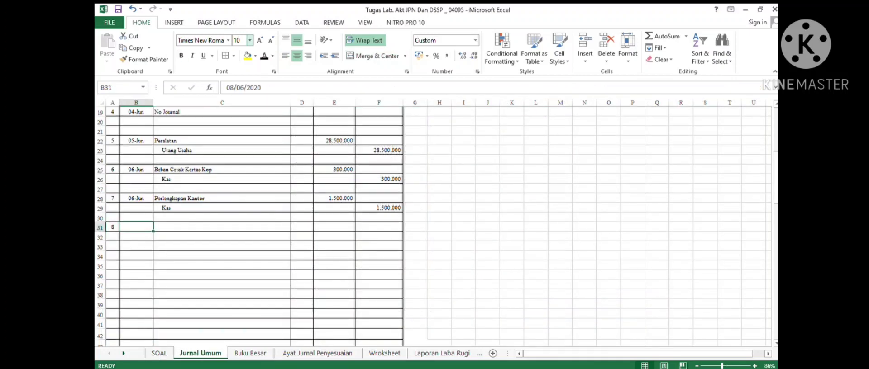
{"action": "left_click", "coordinate": [221, 227]}
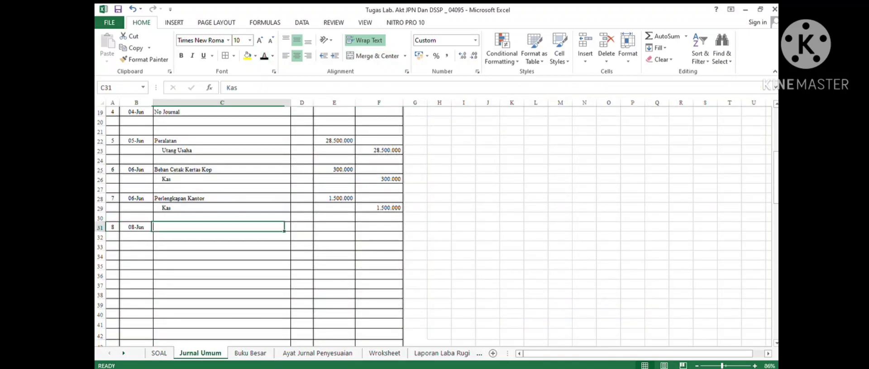
- Debit Kas 2400000 as the first line of the eighth journal entry
{"action": "left_click", "coordinate": [264, 56]}
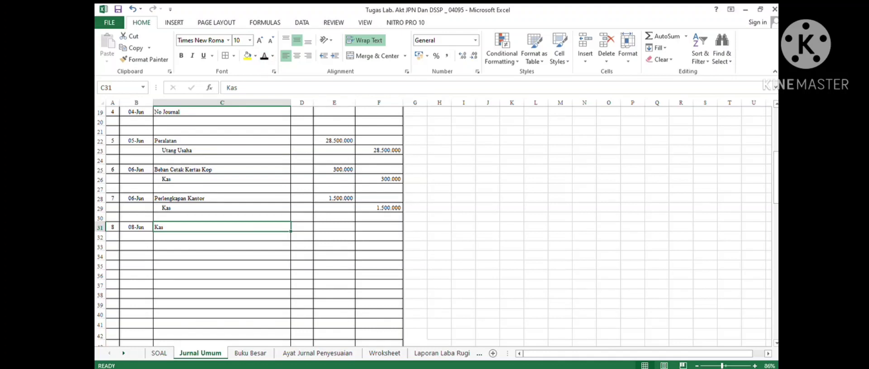
{"action": "left_click", "coordinate": [334, 227]}
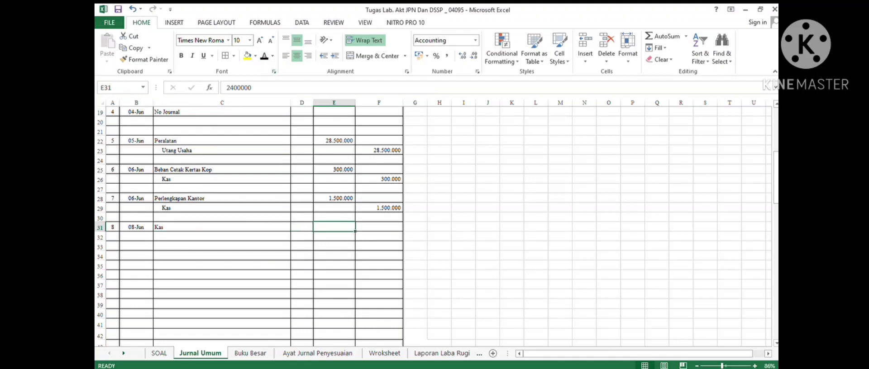
{"action": "left_click", "coordinate": [265, 56]}
- Debit Piutang Usaha 5600000 on the line below Kas in the eighth journal entry
{"action": "left_click", "coordinate": [222, 236]}
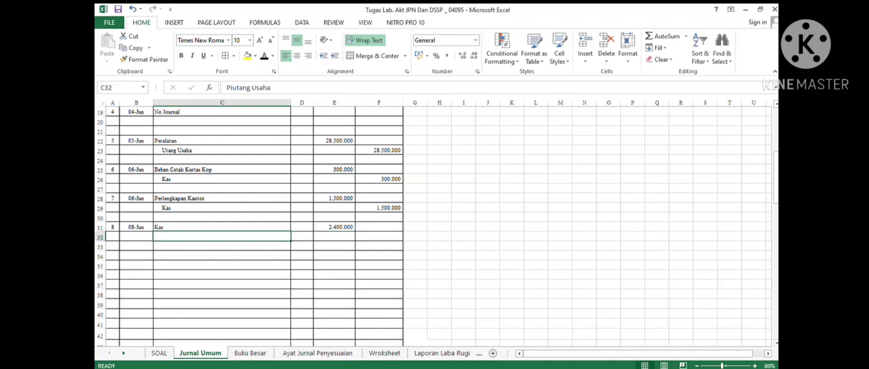
{"action": "left_click", "coordinate": [265, 56]}
{"action": "left_click", "coordinate": [334, 236]}
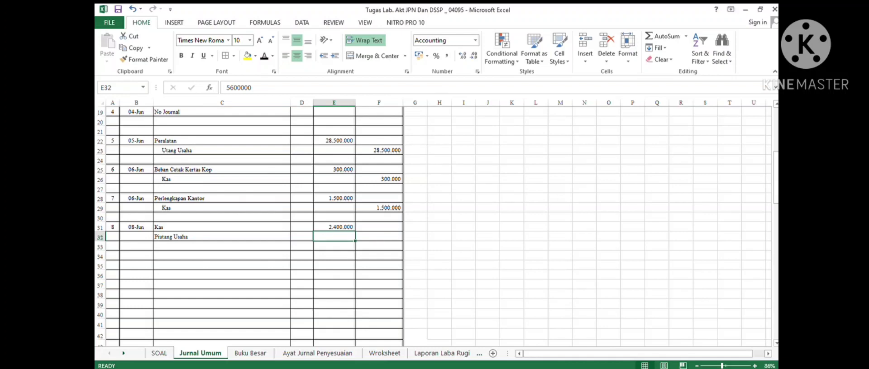
{"action": "left_click", "coordinate": [158, 353]}
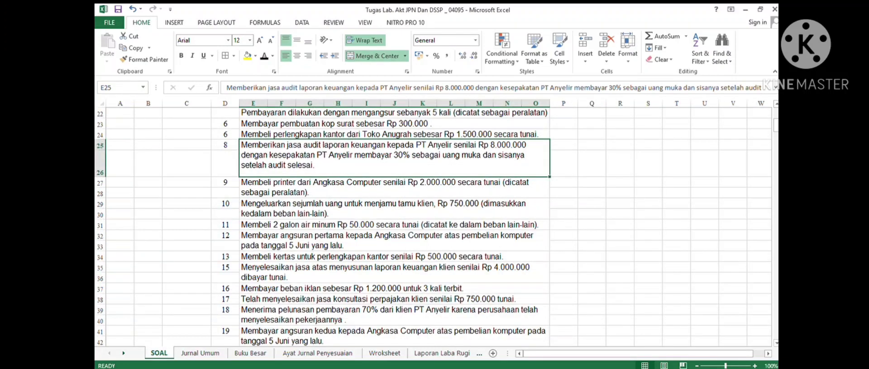
{"action": "left_click", "coordinate": [200, 353]}
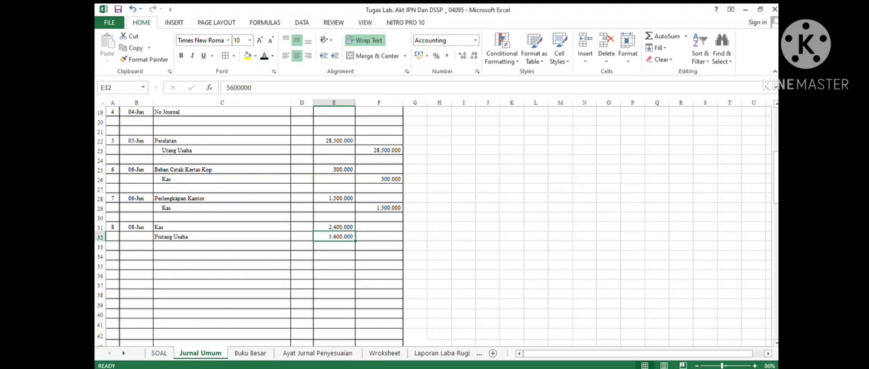
- Credit Pendapatan Jasa 8000000 on the indented line below Piutang Usaha
{"action": "left_click", "coordinate": [222, 246]}
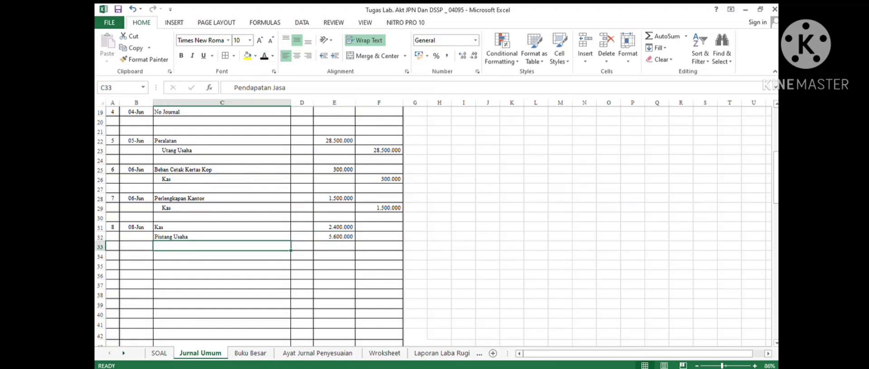
{"action": "left_click", "coordinate": [265, 56]}
{"action": "left_click", "coordinate": [379, 247]}
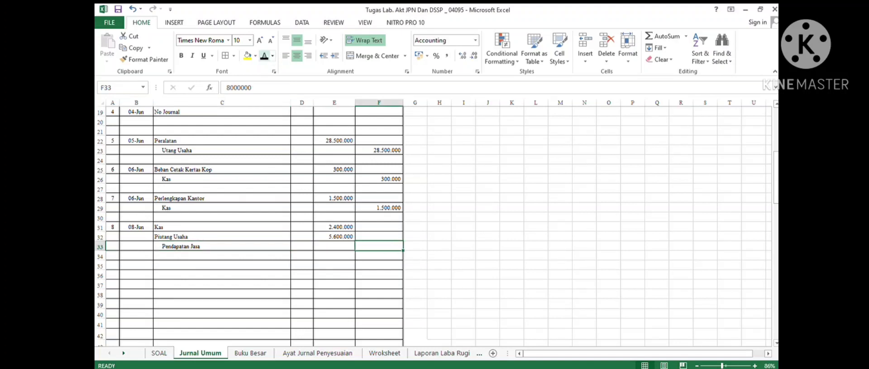
{"action": "left_click", "coordinate": [265, 56]}
- Number the ninth journal entry 9 and, after checking transaction 9 in the case, date it 09/06/2020
{"action": "left_click", "coordinate": [113, 266]}
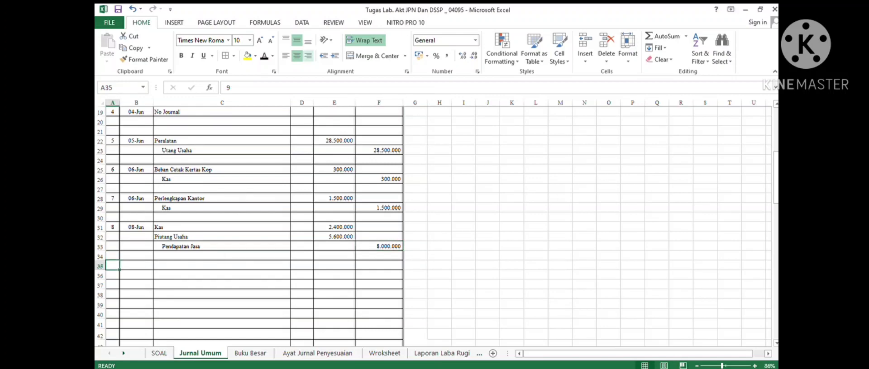
{"action": "left_click", "coordinate": [264, 56]}
{"action": "left_click", "coordinate": [159, 353]}
{"action": "left_click", "coordinate": [394, 188]}
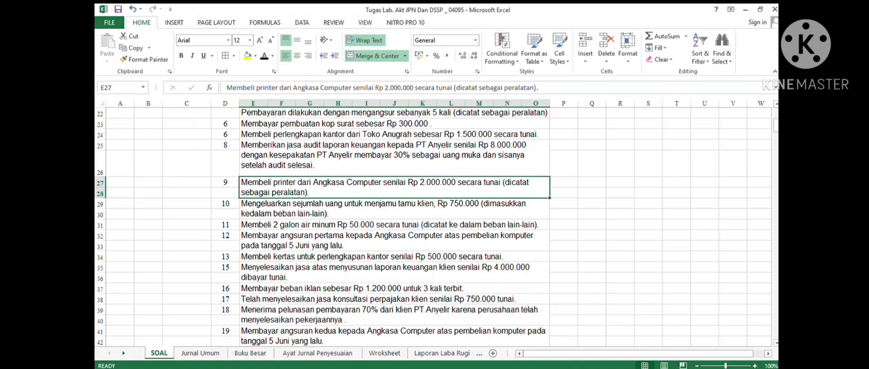
{"action": "left_click", "coordinate": [200, 353]}
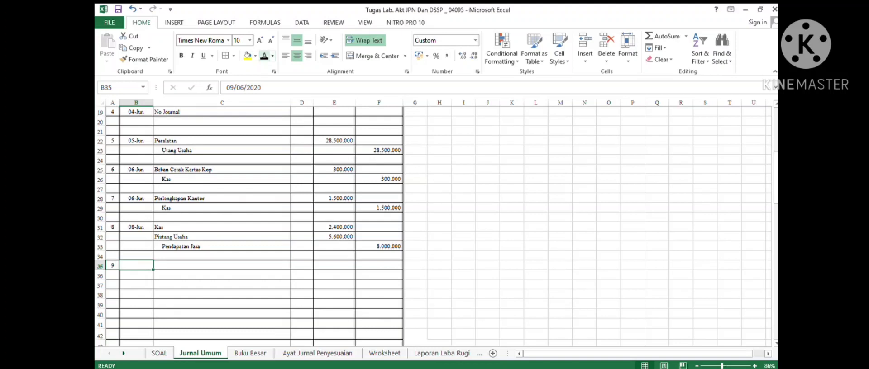
{"action": "left_click", "coordinate": [221, 266]}
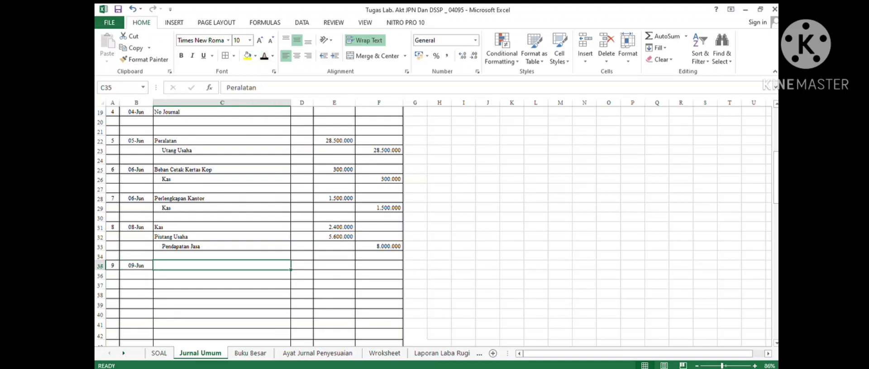
- Debit Peralatan 2000000 in the ninth journal entry
{"action": "left_click", "coordinate": [334, 265]}
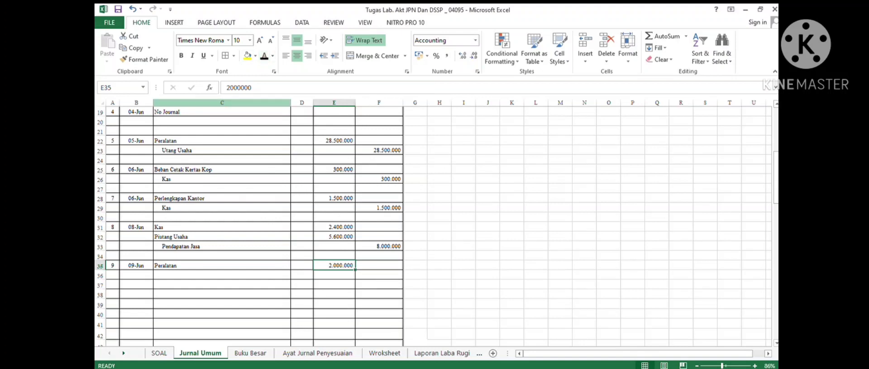
{"action": "left_click", "coordinate": [222, 286]}
- Credit Kas 2000000 on the indented line below the Peralatan debit
{"action": "left_click", "coordinate": [222, 275]}
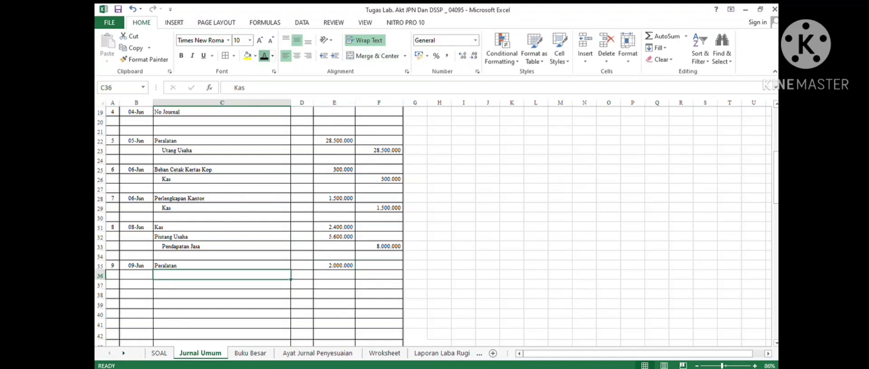
{"action": "left_click", "coordinate": [379, 275]}
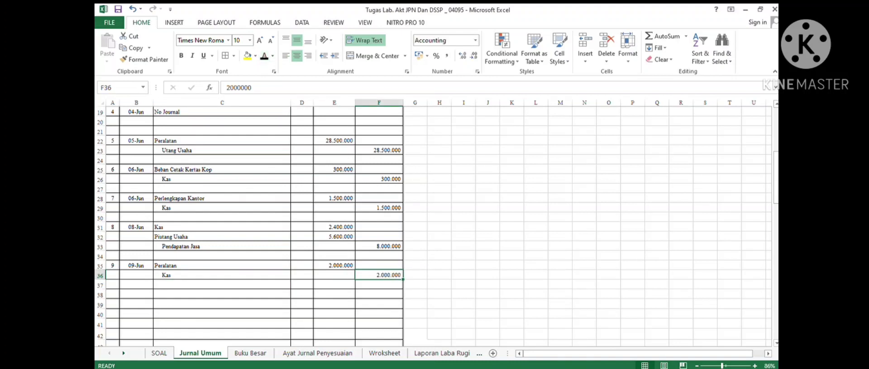
{"action": "left_click", "coordinate": [113, 294]}
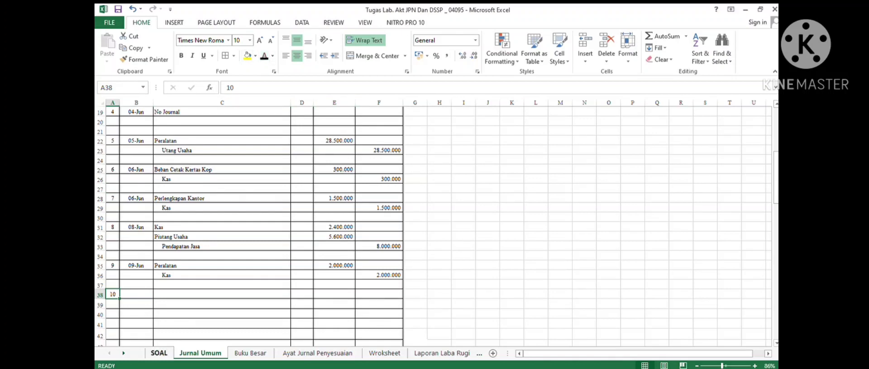
- After checking transaction 10 in the case, date the tenth journal entry 10/06/2020
{"action": "left_click", "coordinate": [160, 353]}
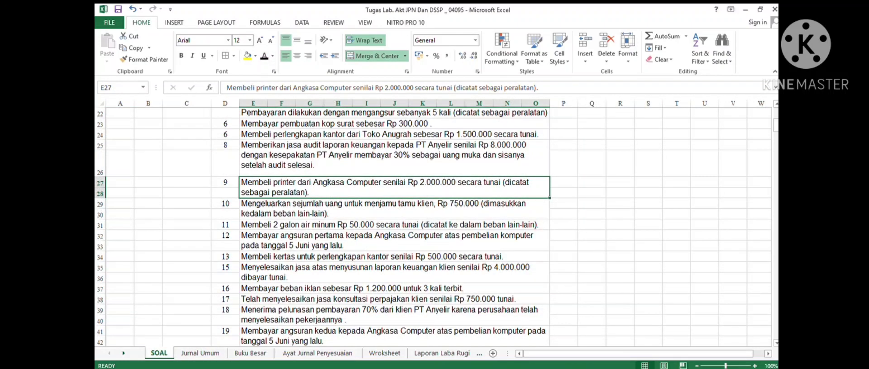
{"action": "left_click", "coordinate": [394, 209]}
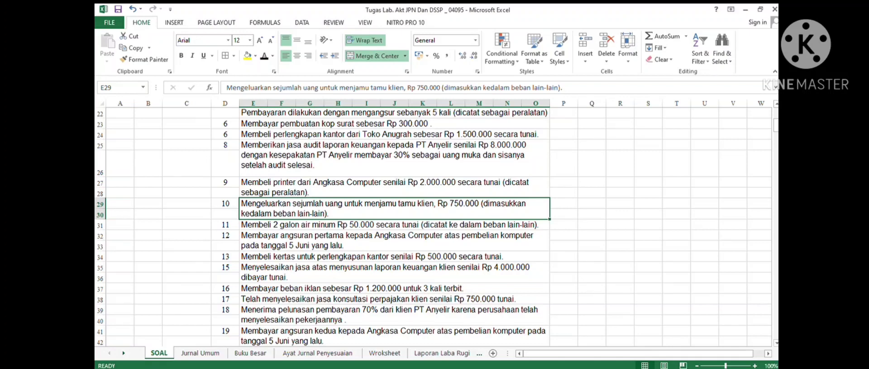
{"action": "left_click", "coordinate": [200, 353]}
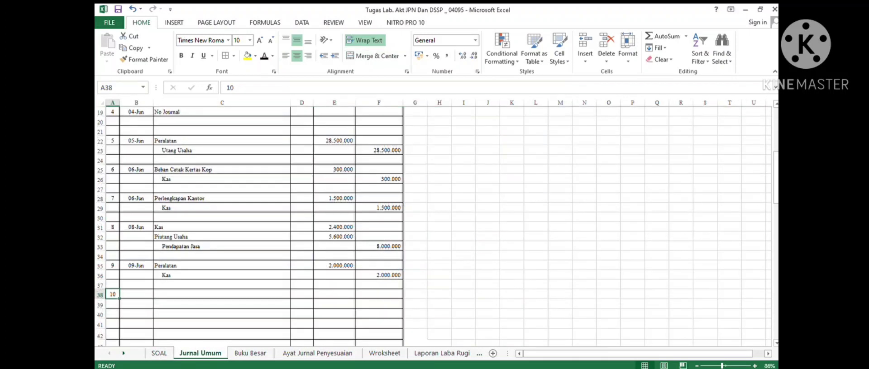
{"action": "left_click", "coordinate": [136, 294]}
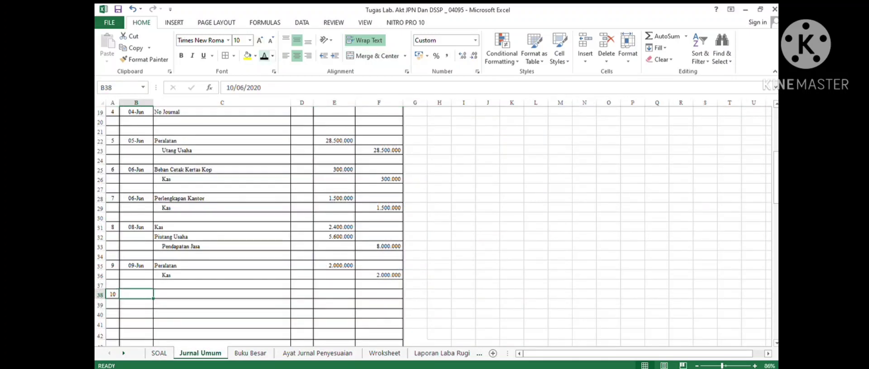
{"action": "left_click", "coordinate": [222, 294]}
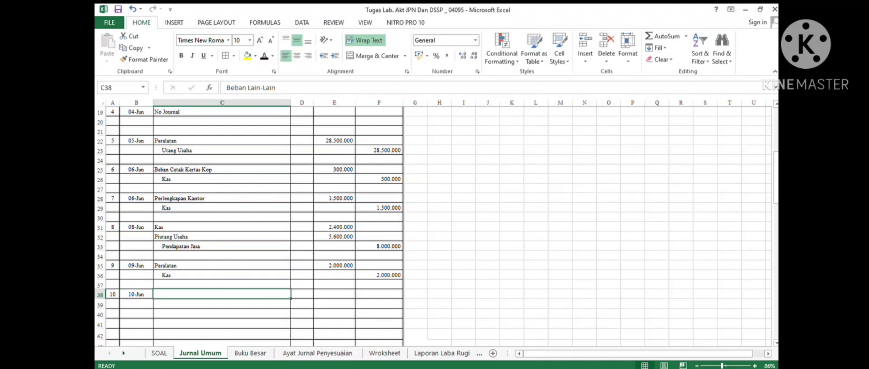
- Debit Beban Lain-Lain 750000 in the tenth journal entry
{"action": "left_click", "coordinate": [265, 56]}
{"action": "left_click", "coordinate": [334, 294]}
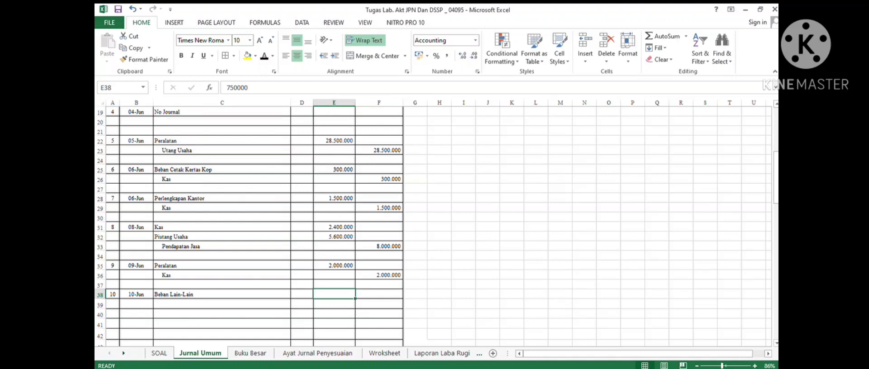
{"action": "left_click", "coordinate": [264, 56]}
{"action": "left_click", "coordinate": [222, 304]}
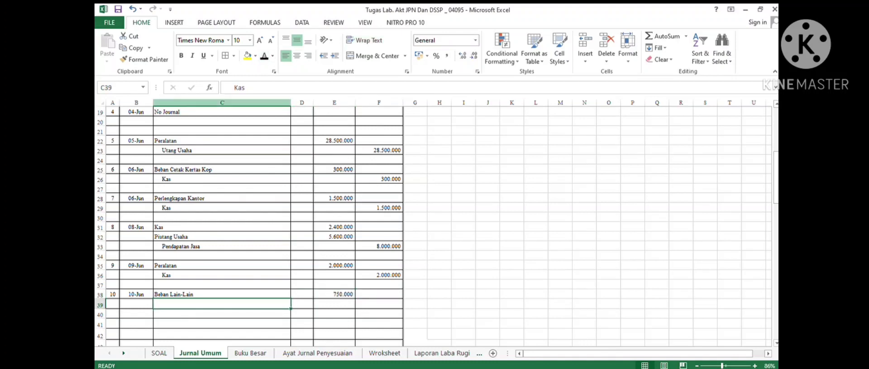
- Credit Kas 750000 on the indented line below the Beban Lain-Lain debit
{"action": "left_click", "coordinate": [264, 56]}
{"action": "left_click", "coordinate": [378, 304]}
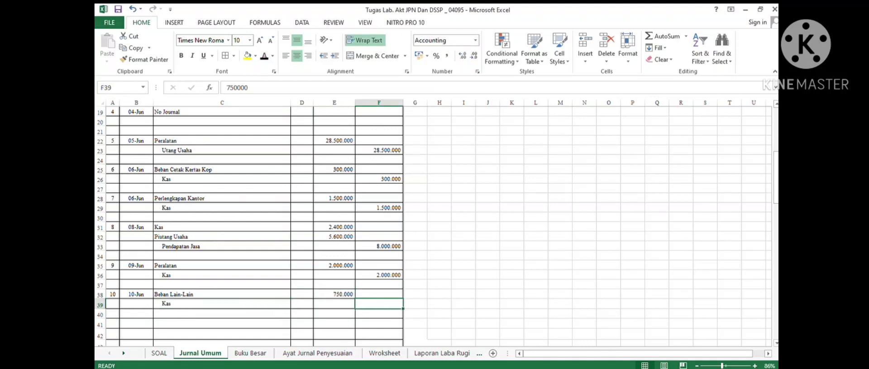
{"action": "left_click", "coordinate": [264, 56]}
{"action": "scroll", "coordinate": [254, 227], "scroll_direction": "down", "scroll_amount": 4}
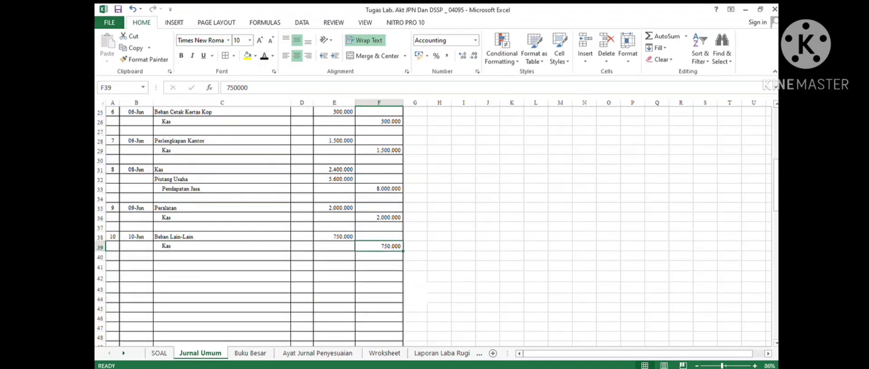
- Number the eleventh journal entry 11 and, after checking transaction 11 in the case, date it 11/06/2020
{"action": "left_click", "coordinate": [113, 209]}
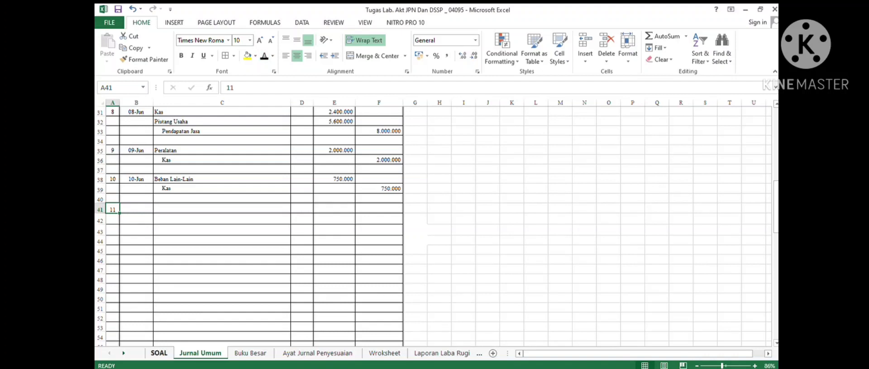
{"action": "left_click", "coordinate": [158, 353]}
{"action": "left_click", "coordinate": [393, 224]}
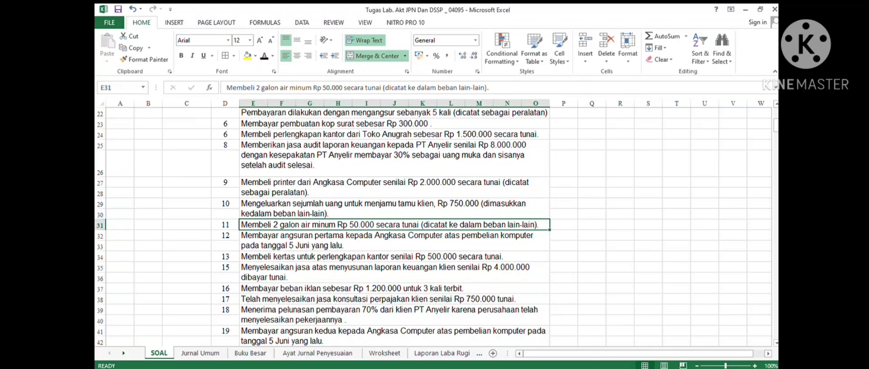
{"action": "left_click", "coordinate": [200, 353]}
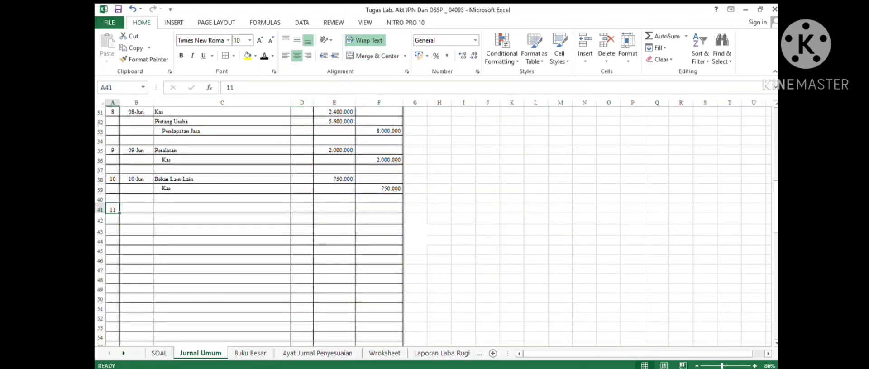
{"action": "left_click", "coordinate": [136, 209]}
{"action": "left_click", "coordinate": [264, 56]}
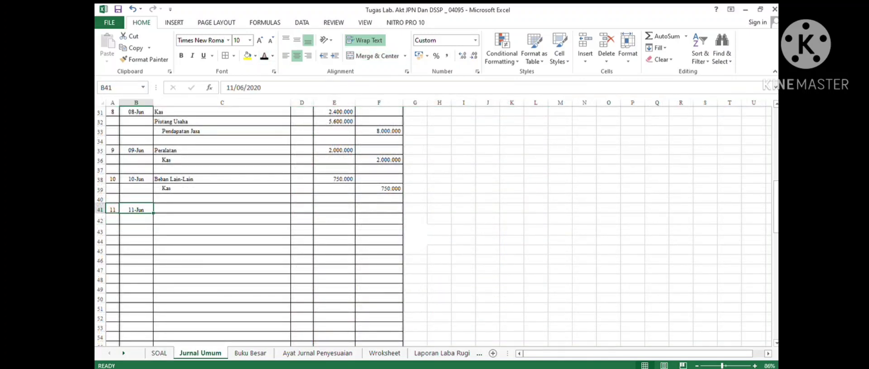
- Debit Beban Lain-Lain 50000 in the eleventh journal entry
{"action": "left_click", "coordinate": [222, 208]}
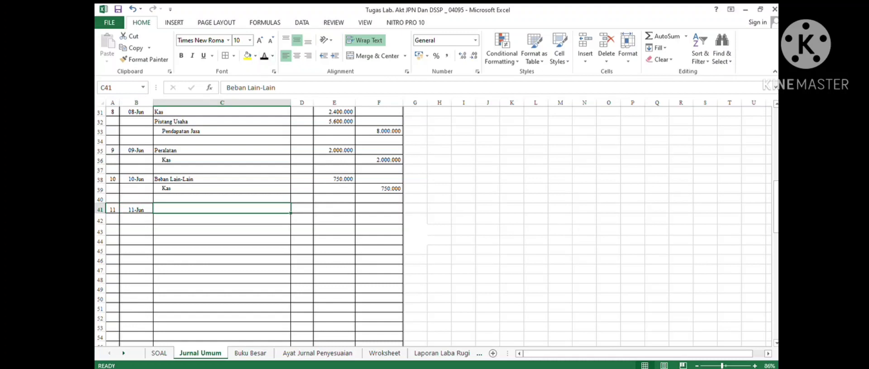
{"action": "left_click", "coordinate": [264, 56]}
{"action": "left_click", "coordinate": [334, 209]}
{"action": "left_click", "coordinate": [264, 56]}
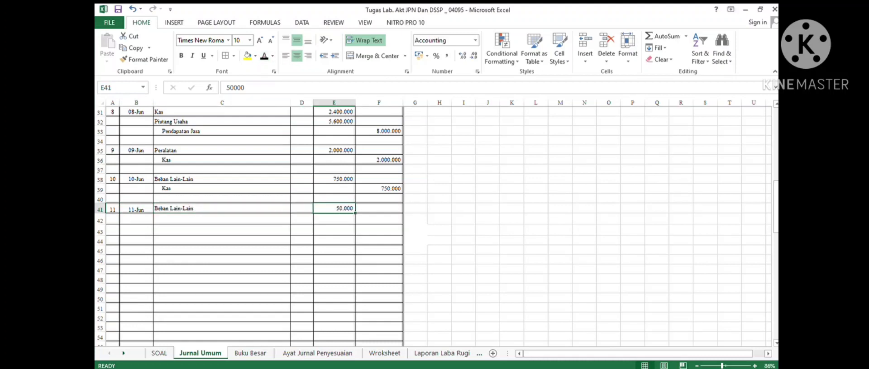
- Credit Kas 50000 on the indented line below the Beban Lain-Lain debit
{"action": "left_click", "coordinate": [221, 219]}
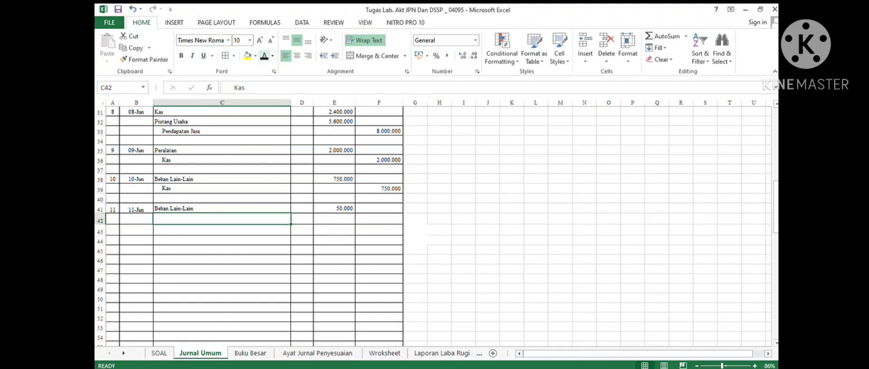
{"action": "left_click", "coordinate": [265, 56]}
{"action": "left_click", "coordinate": [378, 219]}
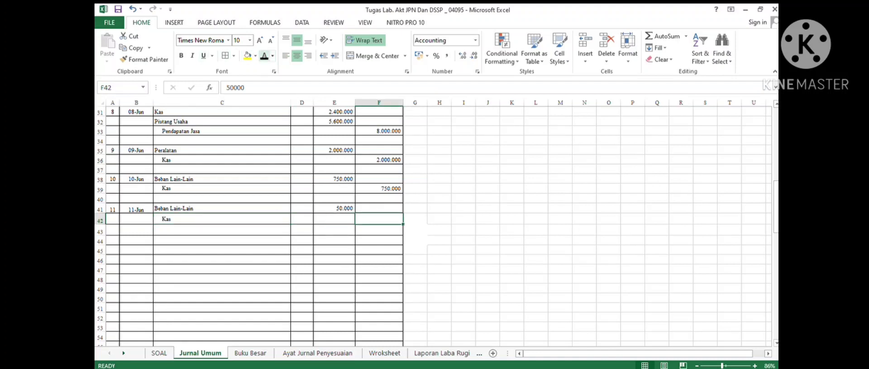
{"action": "left_click", "coordinate": [264, 56]}
- Number the twelfth entry 12 and, after checking transaction 12 and the 5 June Peralatan entry, date it 12/06/2020
{"action": "left_click", "coordinate": [113, 241]}
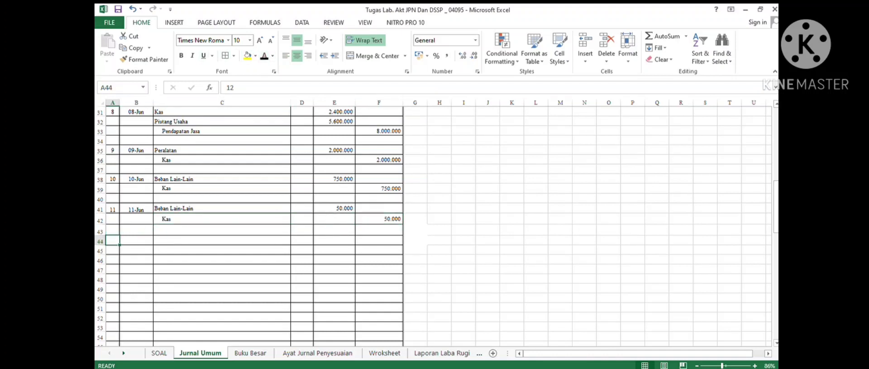
{"action": "left_click", "coordinate": [265, 56]}
{"action": "left_click", "coordinate": [158, 352]}
{"action": "left_click", "coordinate": [393, 240]}
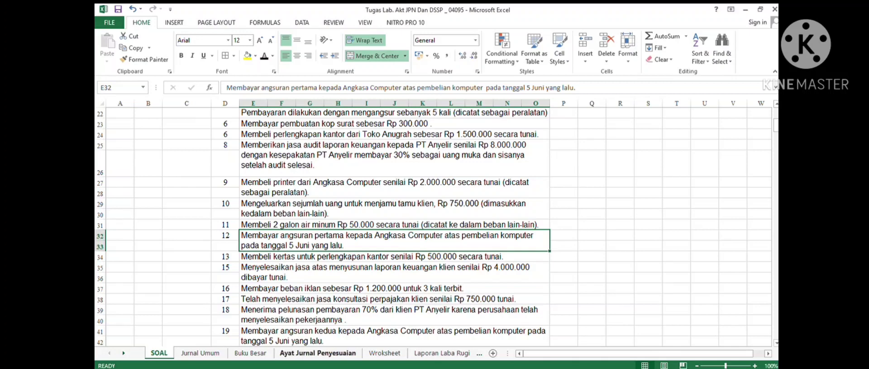
{"action": "left_click", "coordinate": [200, 354]}
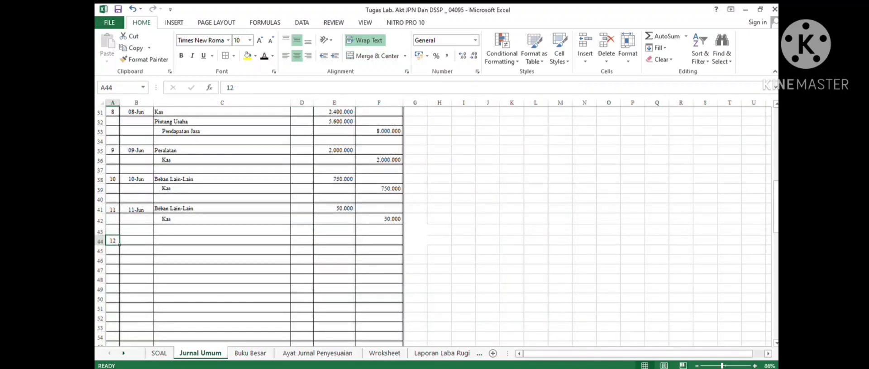
{"action": "scroll", "coordinate": [253, 226], "scroll_direction": "up", "scroll_amount": 4}
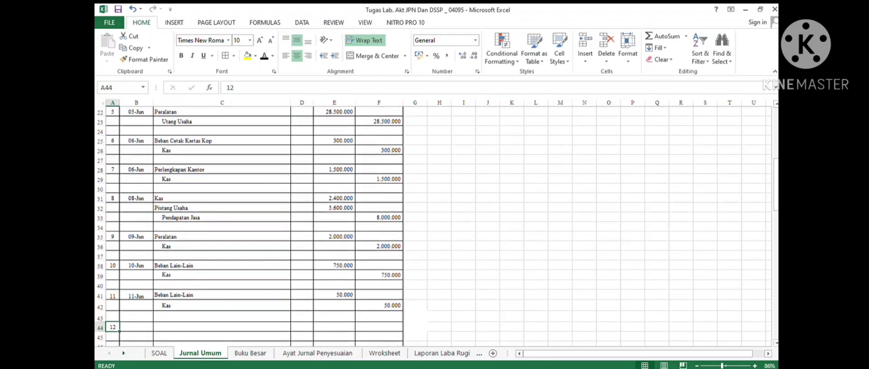
{"action": "left_click", "coordinate": [333, 141]}
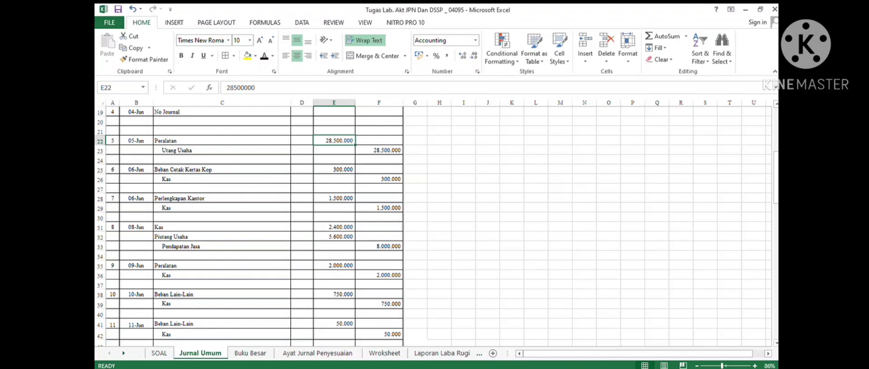
{"action": "scroll", "coordinate": [253, 226], "scroll_direction": "down", "scroll_amount": 4}
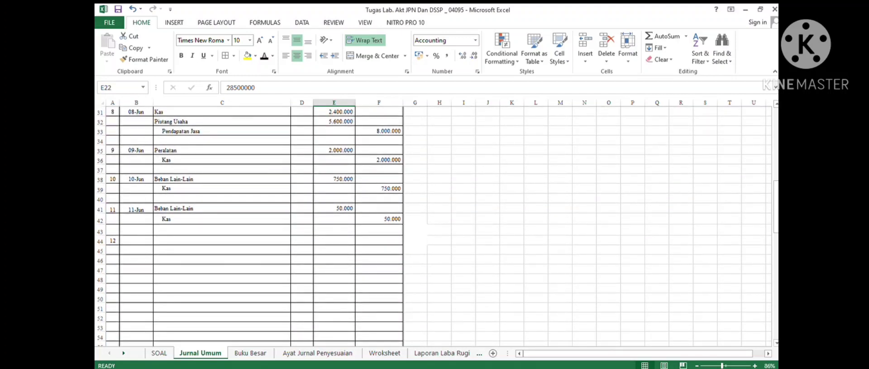
{"action": "left_click", "coordinate": [137, 241]}
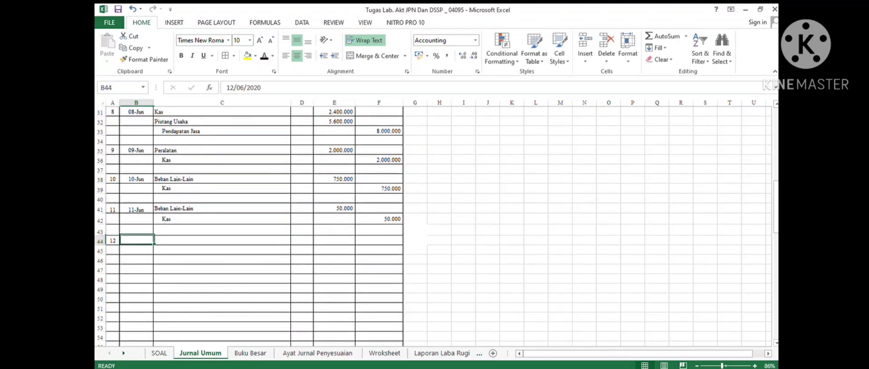
{"action": "left_click", "coordinate": [264, 56]}
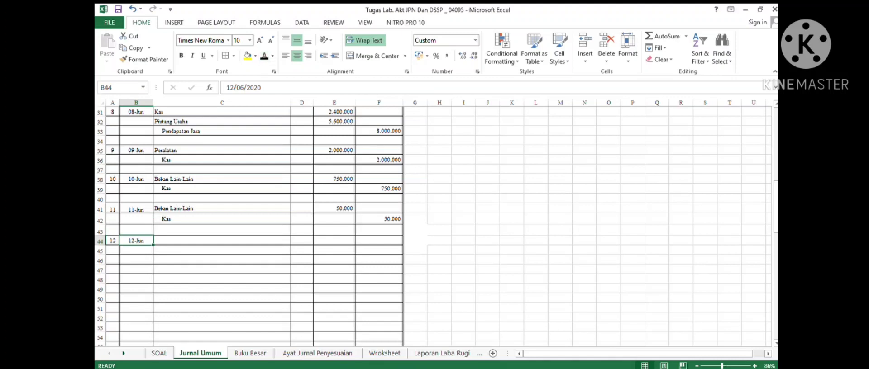
- Debit Utang Usaha 5700000 in the twelfth journal entry
{"action": "left_click", "coordinate": [222, 241]}
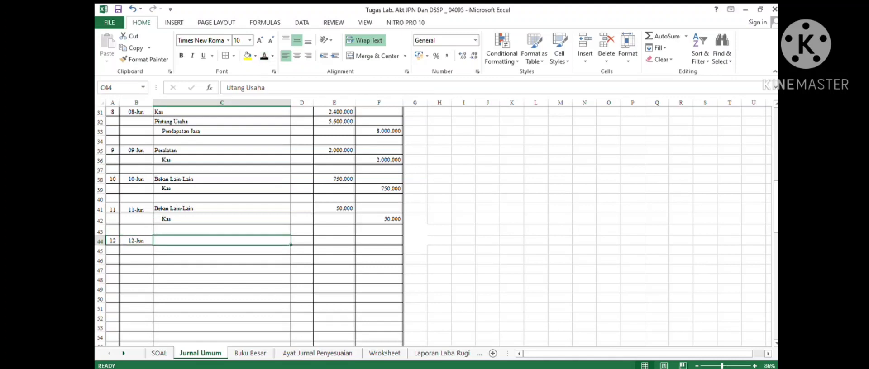
{"action": "left_click", "coordinate": [264, 56]}
{"action": "left_click", "coordinate": [334, 240]}
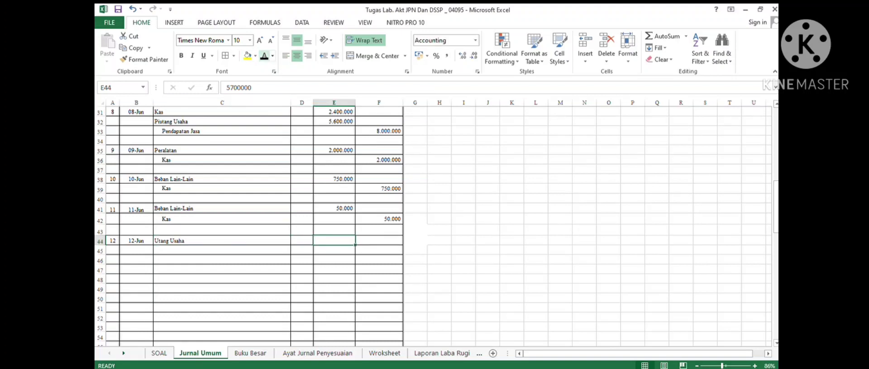
{"action": "left_click", "coordinate": [264, 56]}
- Credit Kas 5700000 on the indented line below the Utang Usaha debit
{"action": "left_click", "coordinate": [222, 250]}
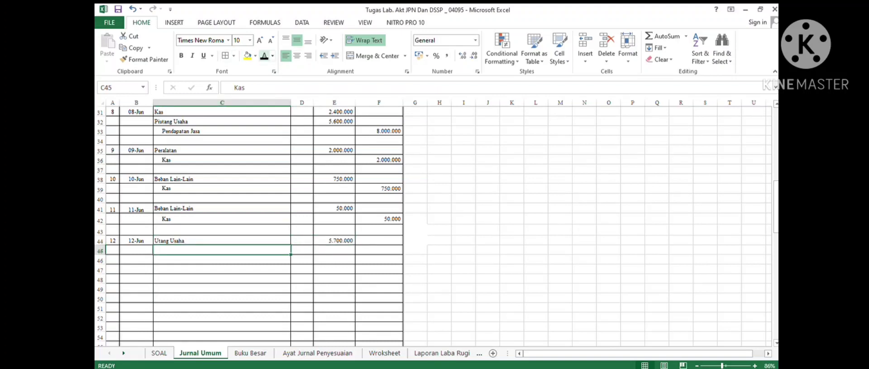
{"action": "left_click", "coordinate": [264, 56]}
{"action": "left_click", "coordinate": [379, 250]}
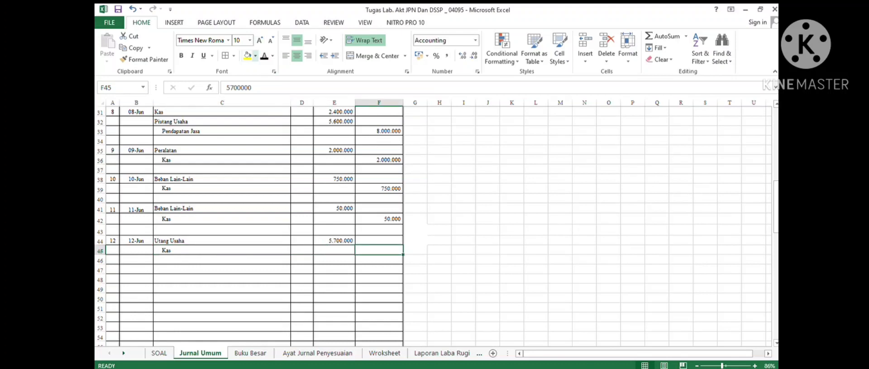
{"action": "left_click", "coordinate": [264, 57]}
- Number the thirteenth journal entry 13 and, after checking transaction 13 in the case, date it 13/06/2020
{"action": "left_click", "coordinate": [113, 269]}
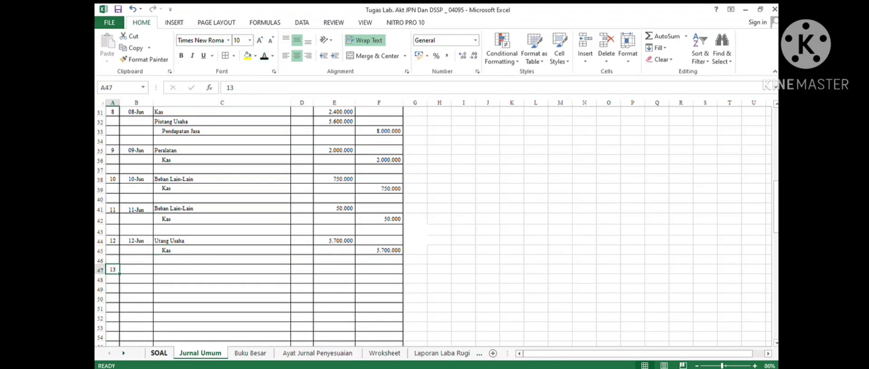
{"action": "left_click", "coordinate": [159, 353]}
{"action": "scroll", "coordinate": [432, 227], "scroll_direction": "down", "scroll_amount": 2}
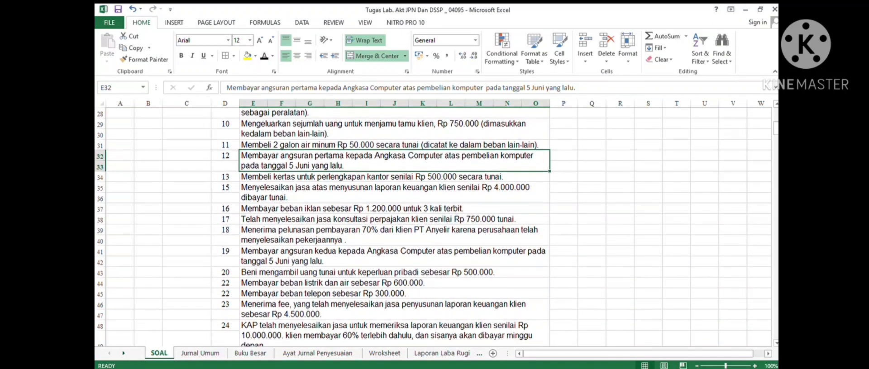
{"action": "left_click", "coordinate": [395, 177]}
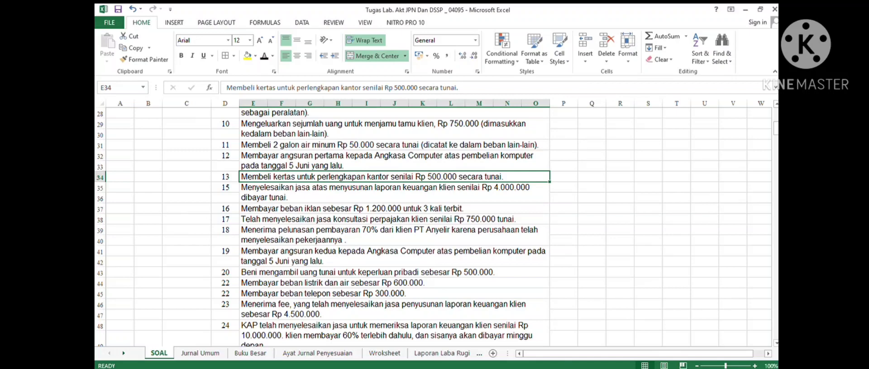
{"action": "left_click", "coordinate": [200, 354]}
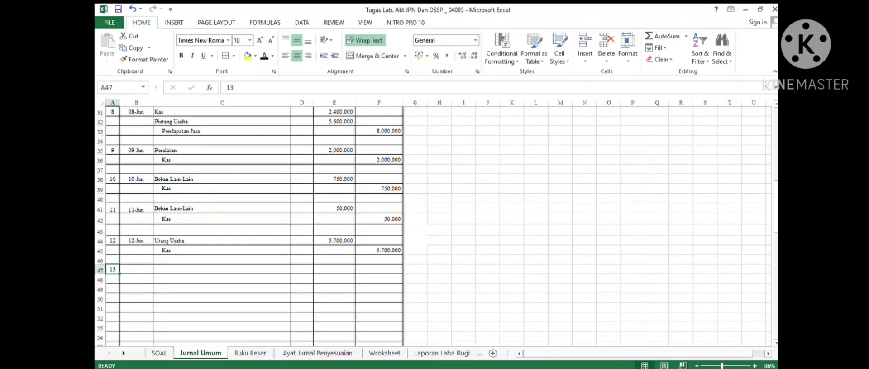
{"action": "left_click", "coordinate": [136, 270]}
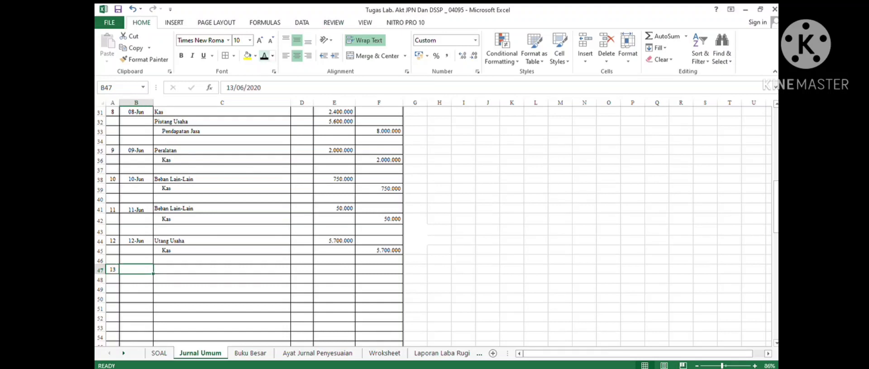
{"action": "left_click", "coordinate": [264, 56]}
- Debit Perlengkapan Kantor 500000 in the thirteenth journal entry
{"action": "left_click", "coordinate": [222, 269]}
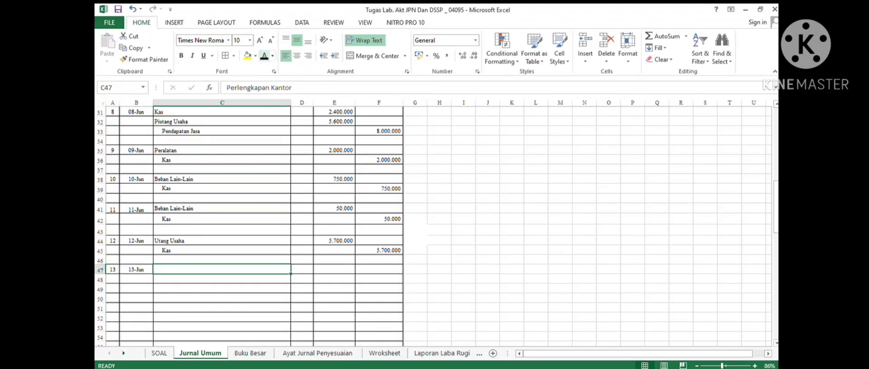
{"action": "left_click", "coordinate": [264, 56]}
{"action": "left_click", "coordinate": [334, 270]}
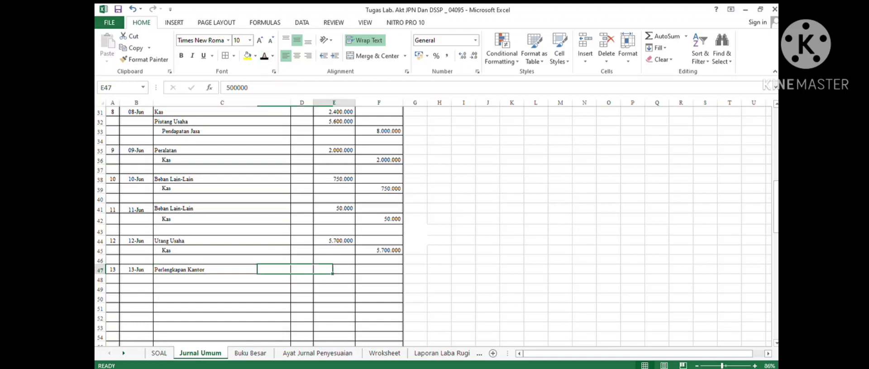
{"action": "left_click", "coordinate": [264, 56]}
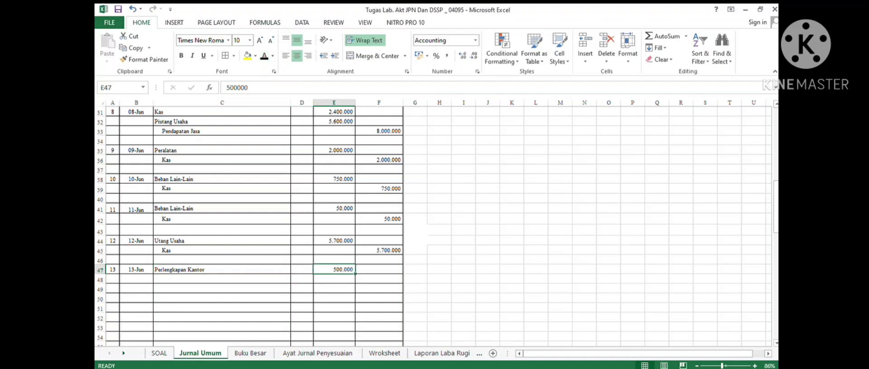
- Credit Kas 500000 on the indented line below the Perlengkapan Kantor debit
{"action": "left_click", "coordinate": [222, 279]}
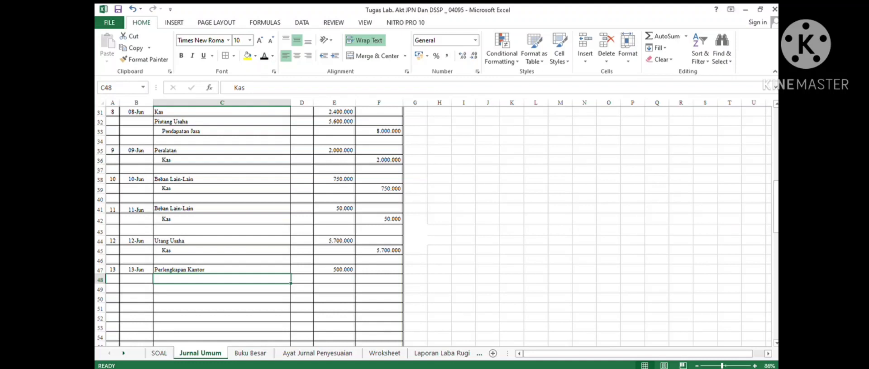
{"action": "left_click", "coordinate": [379, 279]}
{"action": "left_click", "coordinate": [264, 56]}
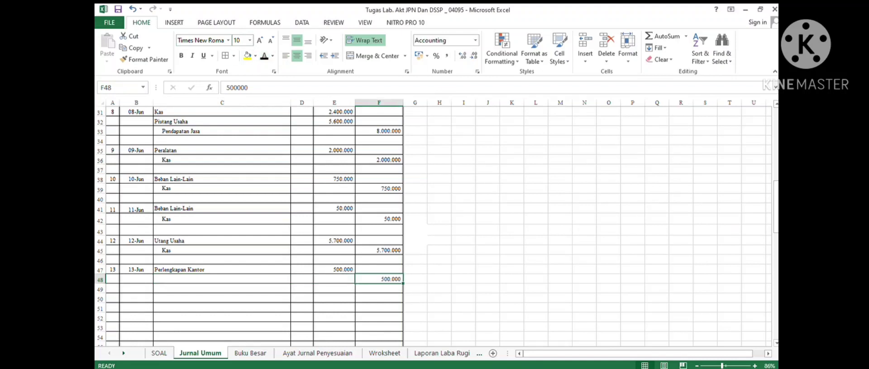
{"action": "left_click", "coordinate": [113, 298]}
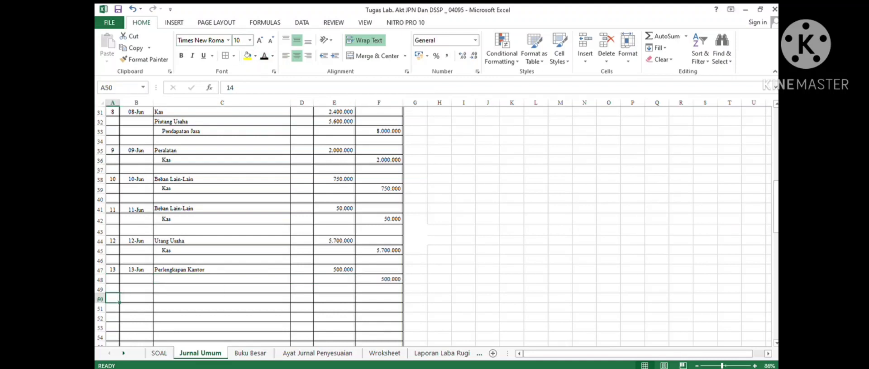
{"action": "left_click", "coordinate": [221, 279]}
{"action": "left_click", "coordinate": [264, 56]}
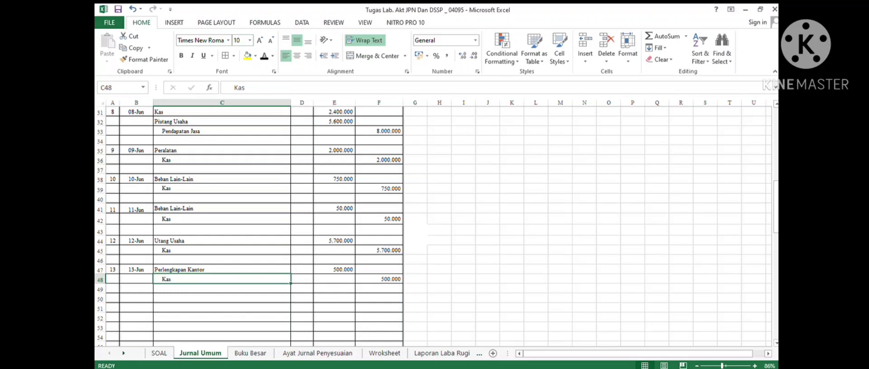
- Number the fourteenth journal entry 14 and, after checking transaction 15 in the case, date it 15/06/2020
{"action": "left_click", "coordinate": [113, 298]}
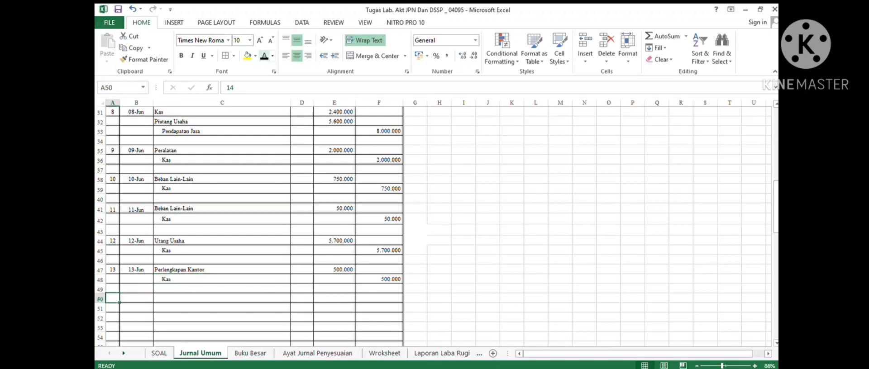
{"action": "left_click", "coordinate": [159, 352]}
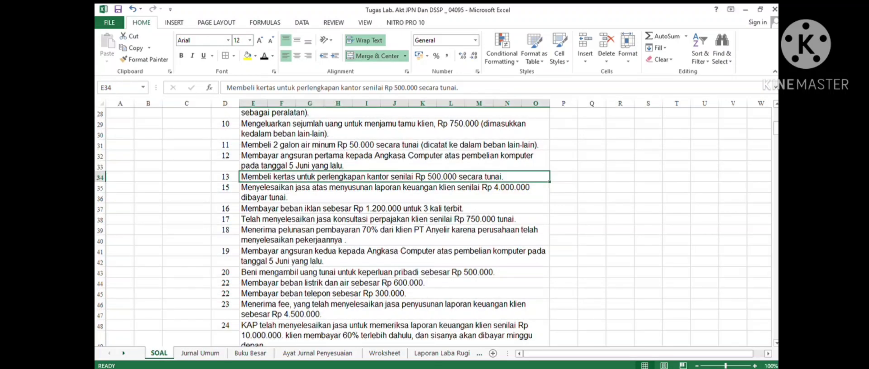
{"action": "left_click", "coordinate": [394, 192]}
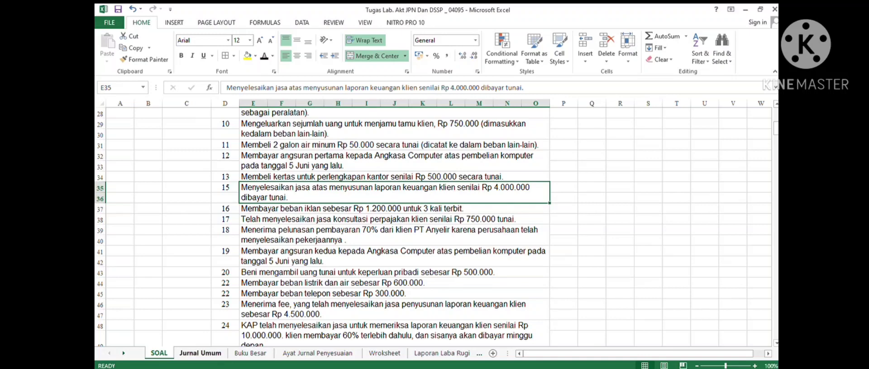
{"action": "left_click", "coordinate": [200, 353]}
{"action": "left_click", "coordinate": [136, 298]}
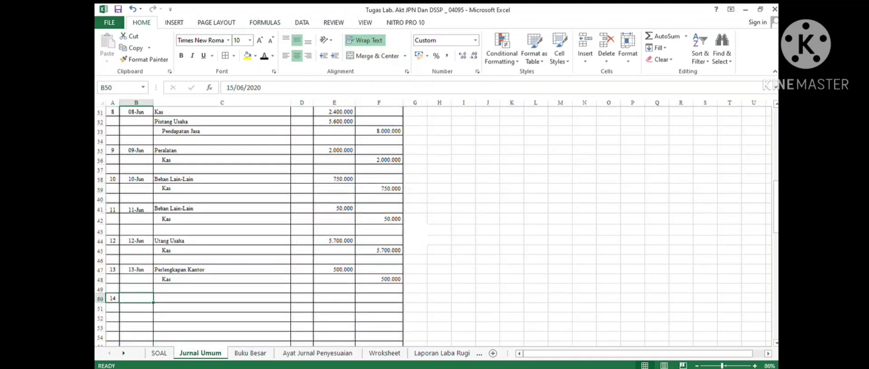
{"action": "left_click", "coordinate": [222, 298]}
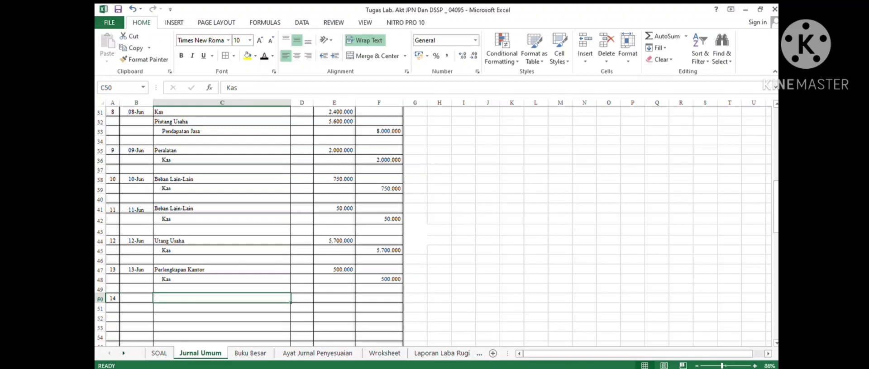
{"action": "left_click", "coordinate": [136, 299]}
{"action": "left_click", "coordinate": [264, 56]}
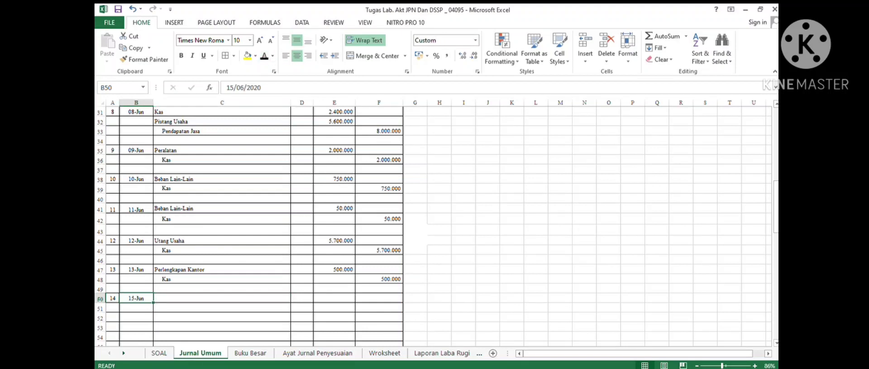
- Debit Kas 4000000 in the fourteenth journal entry
{"action": "left_click", "coordinate": [271, 298]}
{"action": "left_click", "coordinate": [264, 56]}
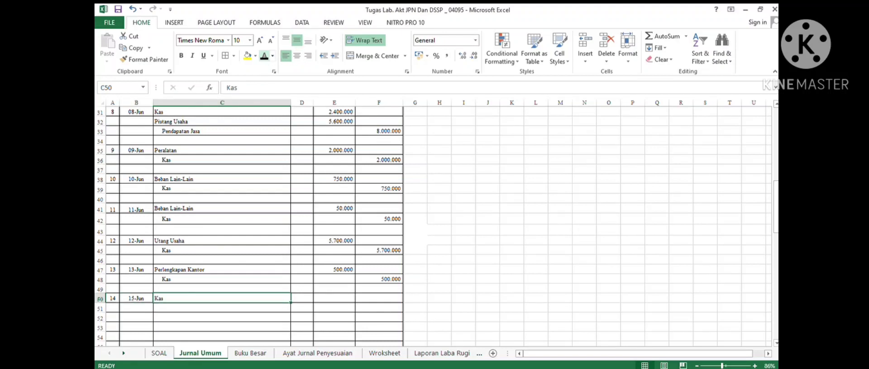
{"action": "left_click", "coordinate": [333, 298]}
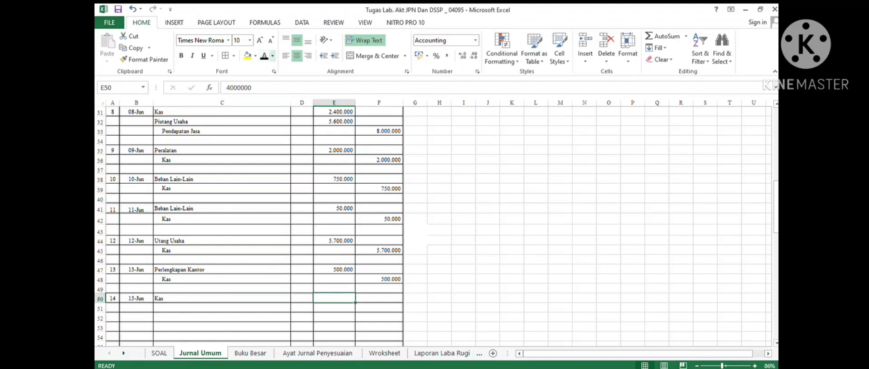
{"action": "left_click", "coordinate": [264, 56]}
- Credit Pendapatan Jasa 4000000 on the indented line below the Kas debit
{"action": "left_click", "coordinate": [222, 308]}
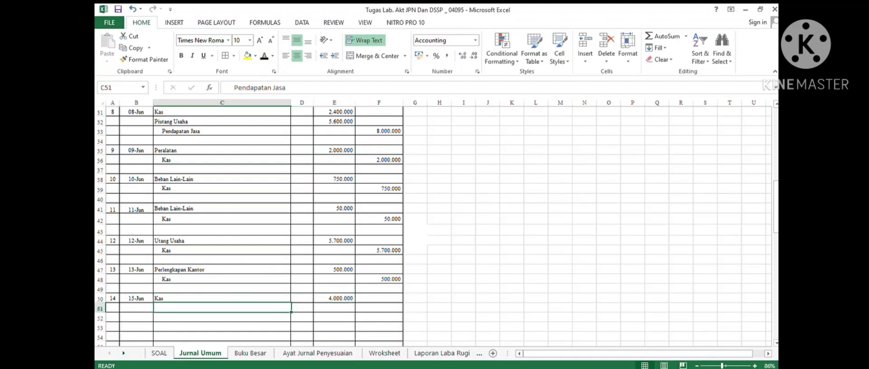
{"action": "left_click", "coordinate": [265, 56]}
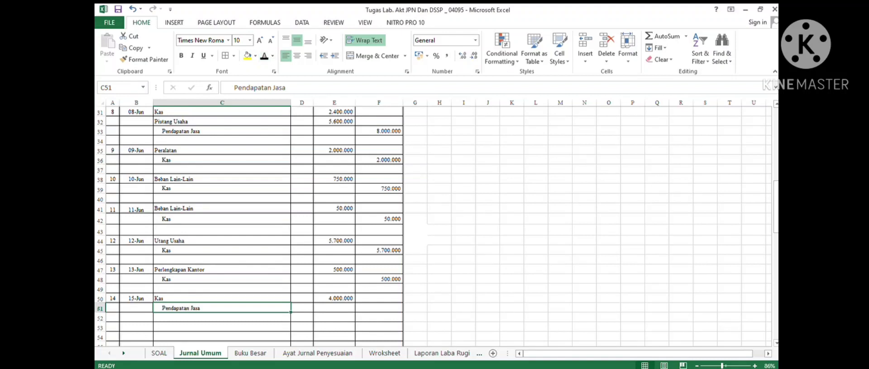
{"action": "left_click", "coordinate": [379, 308]}
{"action": "left_click", "coordinate": [264, 56]}
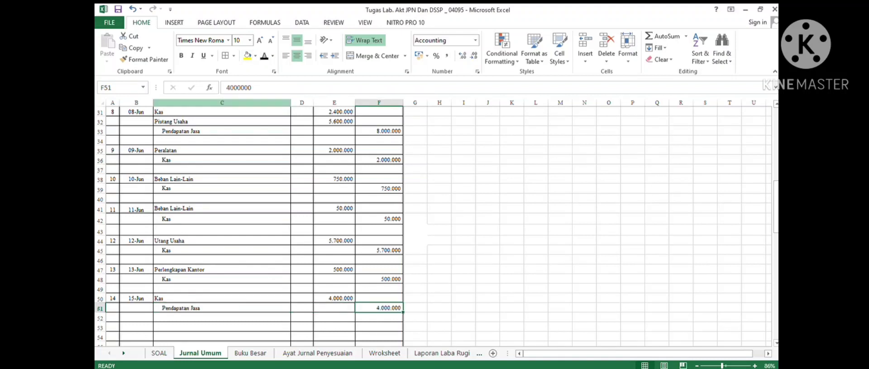
- Number the fifteenth journal entry 15 and, after checking transaction 16 in the case, date it 16/06/2020
{"action": "scroll", "coordinate": [289, 226], "scroll_direction": "down", "scroll_amount": 4}
{"action": "scroll", "coordinate": [289, 226], "scroll_direction": "down", "scroll_amount": 2}
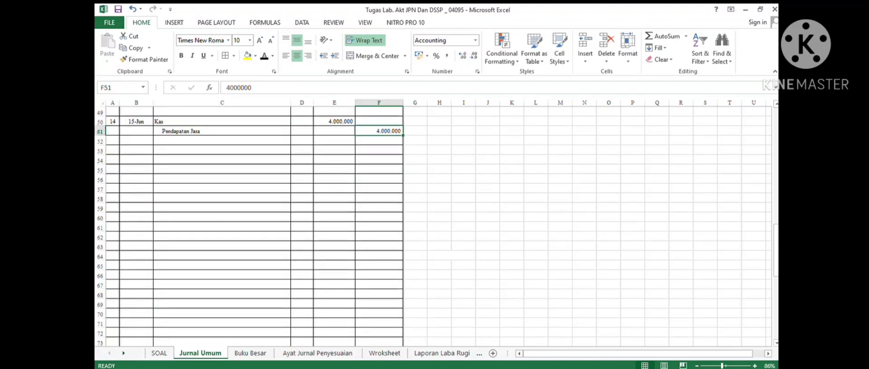
{"action": "left_click", "coordinate": [113, 150]}
{"action": "left_click", "coordinate": [264, 56]}
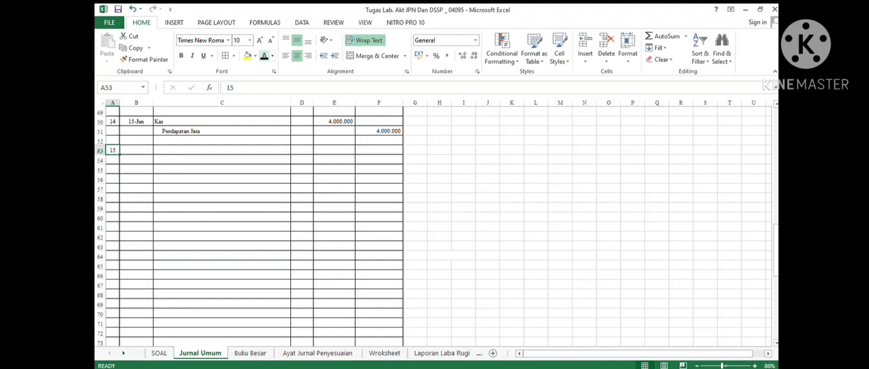
{"action": "left_click", "coordinate": [159, 353]}
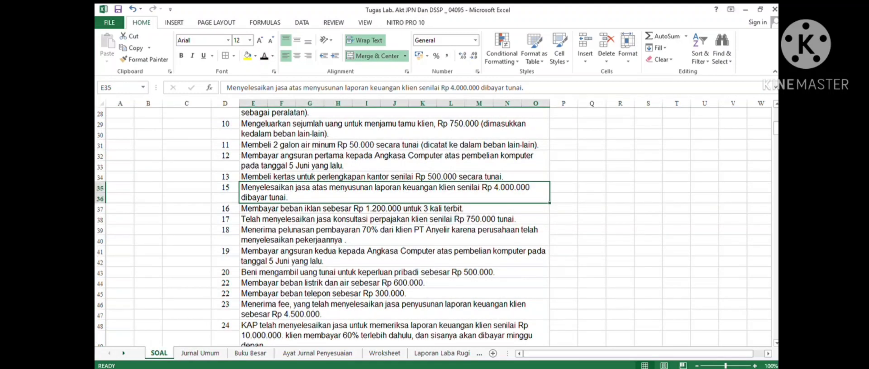
{"action": "left_click", "coordinate": [394, 208]}
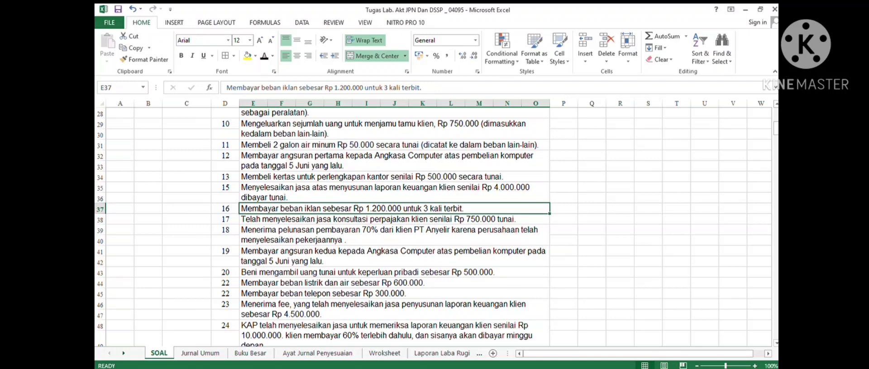
{"action": "left_click", "coordinate": [200, 353]}
{"action": "left_click", "coordinate": [136, 150]}
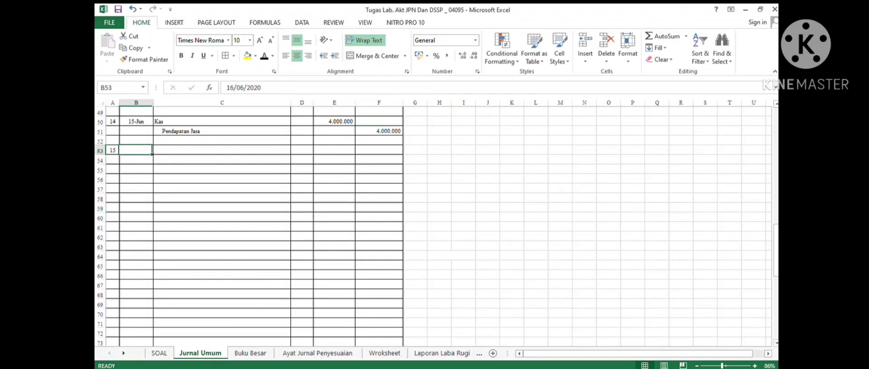
{"action": "left_click", "coordinate": [264, 56]}
- Debit Beban Iklan 1200000 in the fifteenth journal entry
{"action": "left_click_drag", "start_coordinate": [222, 150], "coordinate": [226, 141]}
{"action": "left_click", "coordinate": [265, 56]}
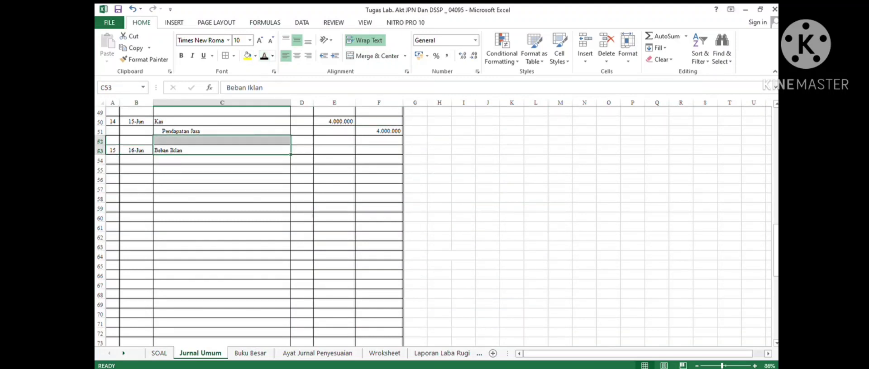
{"action": "left_click", "coordinate": [334, 150]}
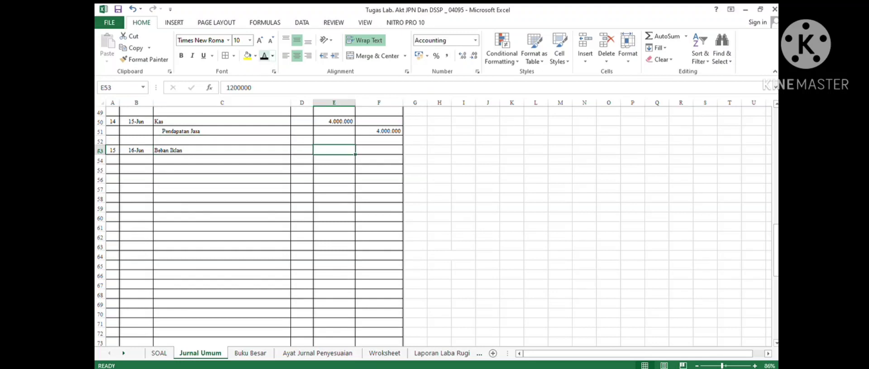
{"action": "left_click", "coordinate": [264, 56]}
- Credit Kas 1200000 on the indented line below the Beban Iklan debit
{"action": "left_click", "coordinate": [221, 160]}
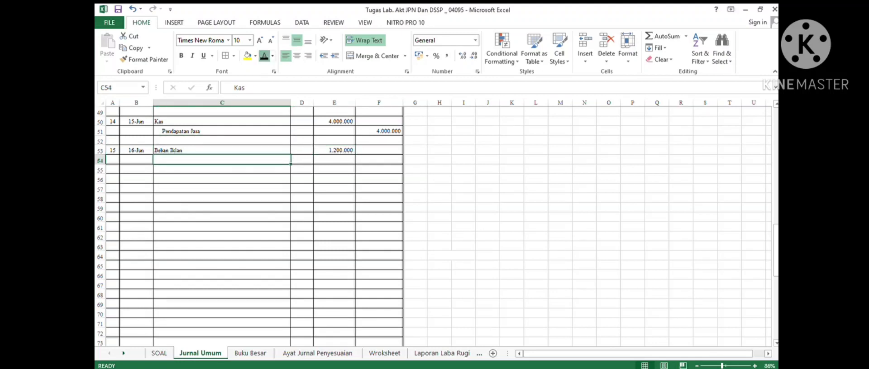
{"action": "left_click", "coordinate": [264, 56]}
{"action": "left_click", "coordinate": [379, 160]}
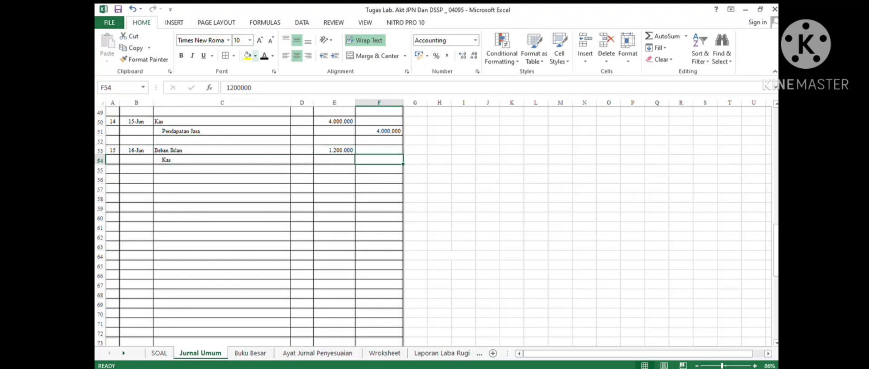
{"action": "left_click", "coordinate": [264, 57]}
- Number the sixteenth journal entry 16 and, after checking the next transaction in the case, date it 17-Jun
{"action": "left_click", "coordinate": [113, 179]}
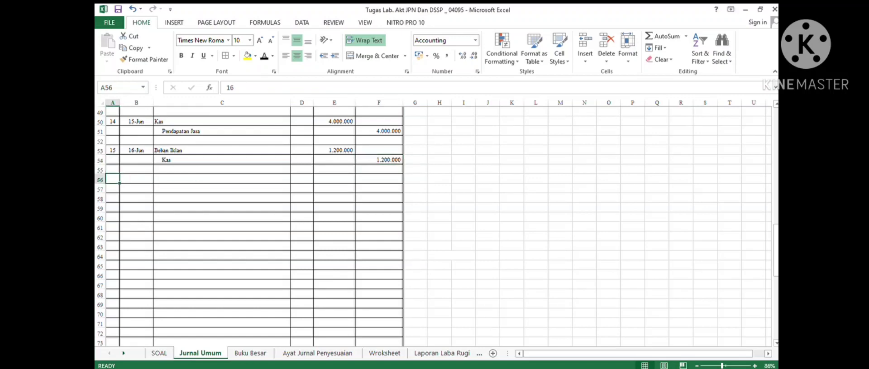
{"action": "left_click", "coordinate": [264, 57]}
{"action": "left_click", "coordinate": [159, 353]}
{"action": "scroll", "coordinate": [393, 226], "scroll_direction": "down", "scroll_amount": 2}
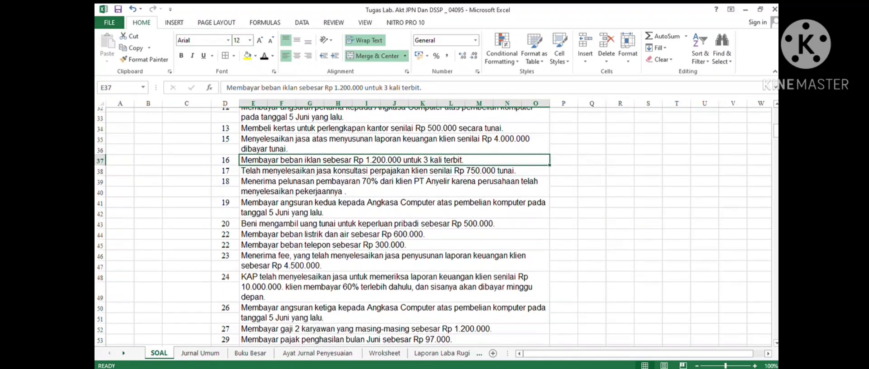
{"action": "left_click", "coordinate": [393, 155]}
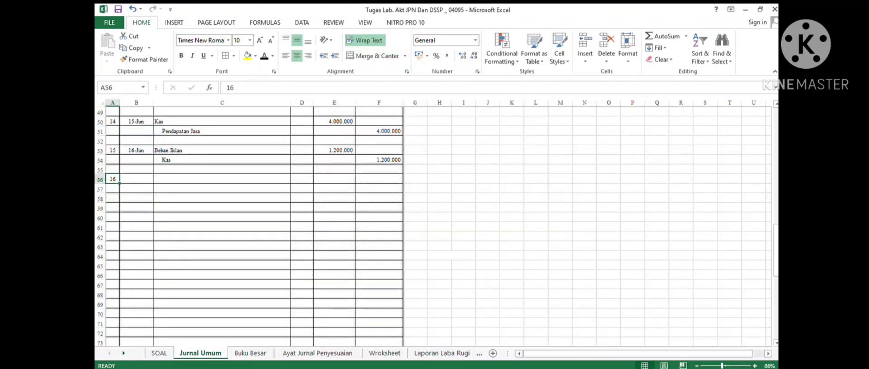
{"action": "left_click", "coordinate": [136, 179]}
{"action": "left_click", "coordinate": [264, 56]}
- Debit Kas 750000 in the sixteenth entry and enter Pendapatan Jasa on the indented line below
{"action": "left_click", "coordinate": [222, 178]}
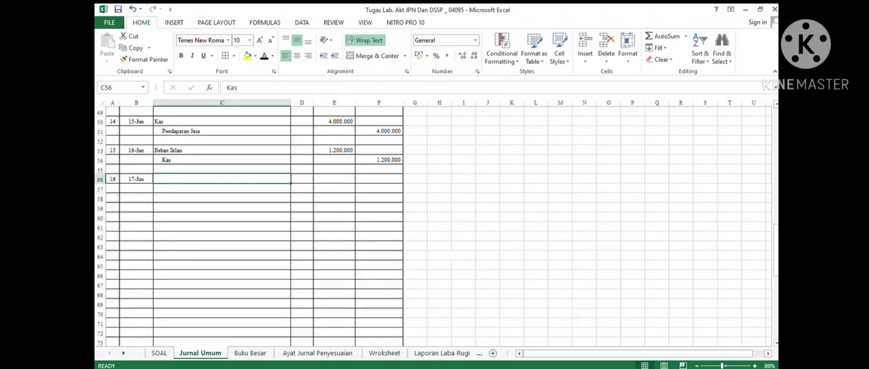
{"action": "left_click", "coordinate": [264, 55]}
{"action": "left_click", "coordinate": [334, 179]}
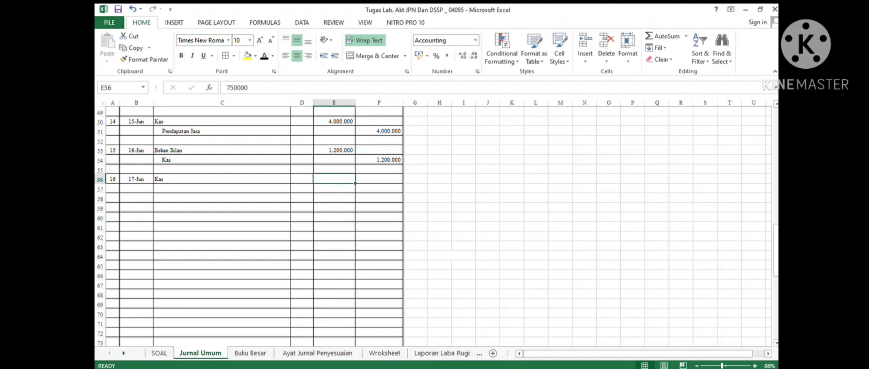
{"action": "left_click", "coordinate": [222, 188]}
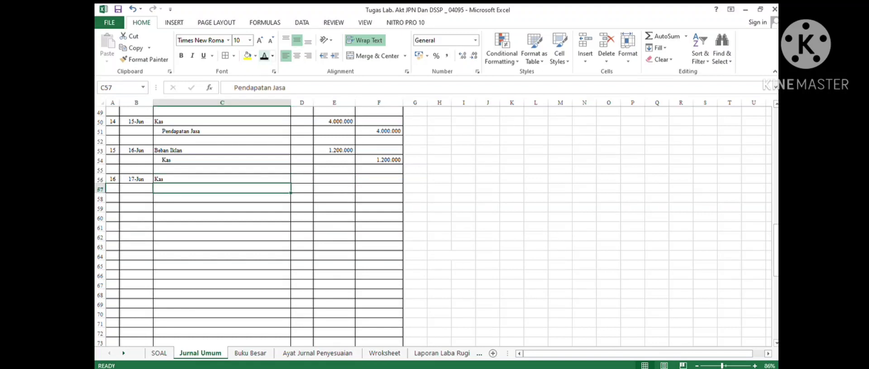
{"action": "left_click", "coordinate": [264, 56]}
{"action": "left_click", "coordinate": [333, 179]}
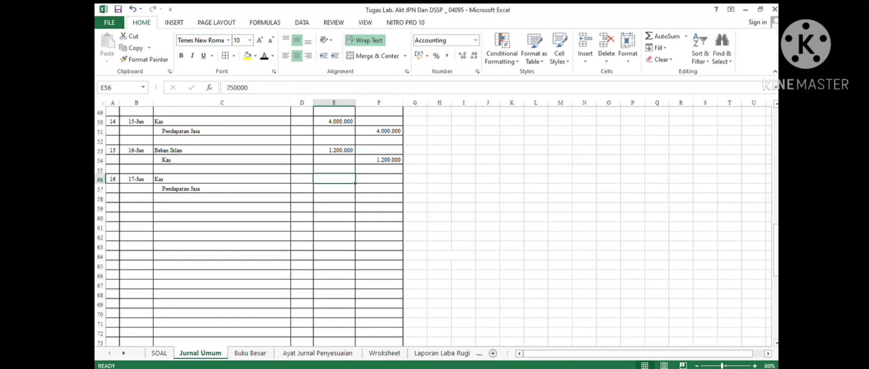
{"action": "left_click", "coordinate": [264, 55]}
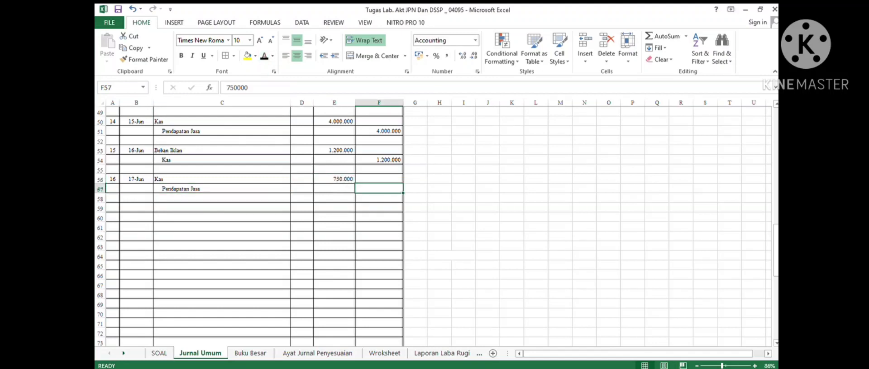
- Credit Pendapatan Jasa 750000 in the sixteenth entry and number the next journal entry 17
{"action": "left_click", "coordinate": [264, 56]}
{"action": "left_click", "coordinate": [113, 207]}
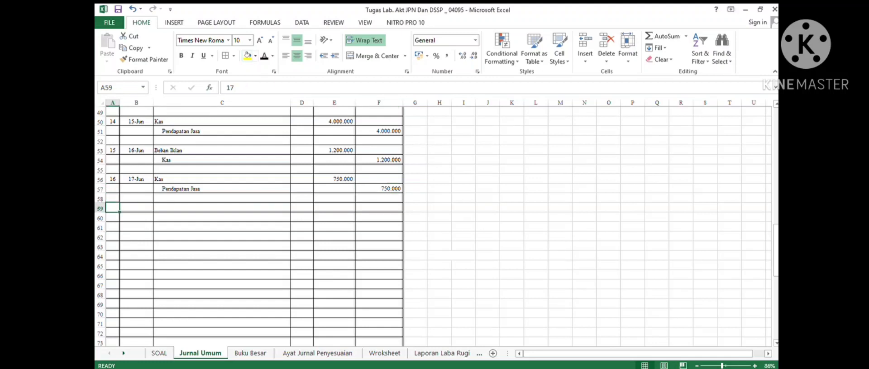
{"action": "left_click", "coordinate": [264, 57]}
- Check transaction 18 in the case and date the seventeenth journal entry 18-Jun
{"action": "left_click", "coordinate": [159, 354]}
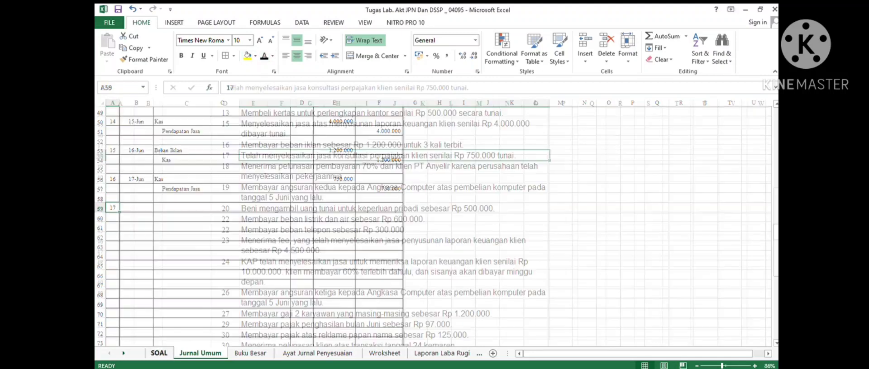
{"action": "left_click", "coordinate": [394, 172]}
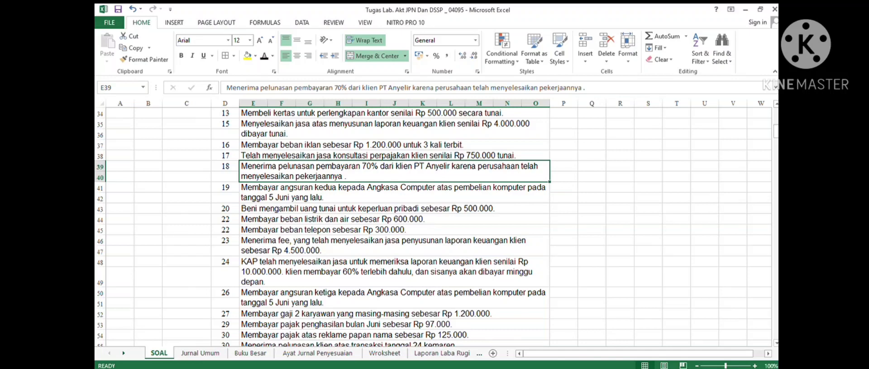
{"action": "left_click", "coordinate": [200, 354]}
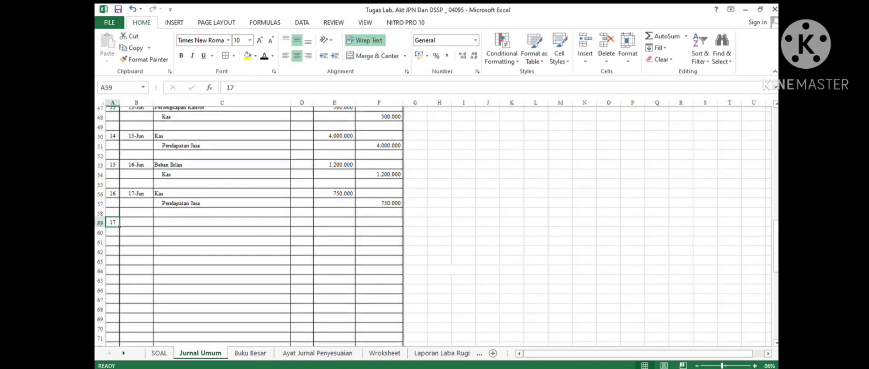
{"action": "scroll", "coordinate": [255, 226], "scroll_direction": "up", "scroll_amount": 7}
{"action": "scroll", "coordinate": [255, 226], "scroll_direction": "down", "scroll_amount": 10}
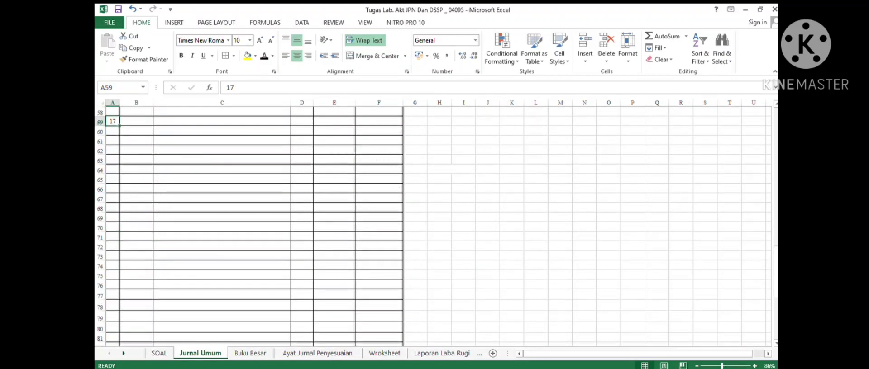
{"action": "scroll", "coordinate": [255, 226], "scroll_direction": "up", "scroll_amount": 2}
{"action": "key", "text": "Tab"}
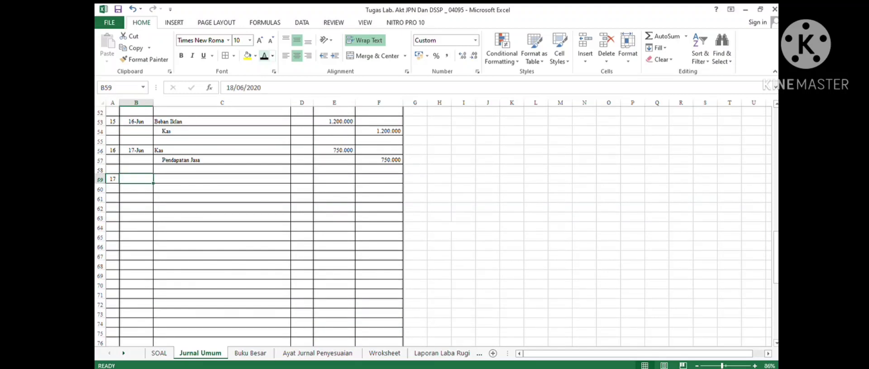
{"action": "type", "text": "18-Jun"}
{"action": "key", "text": "Tab"}
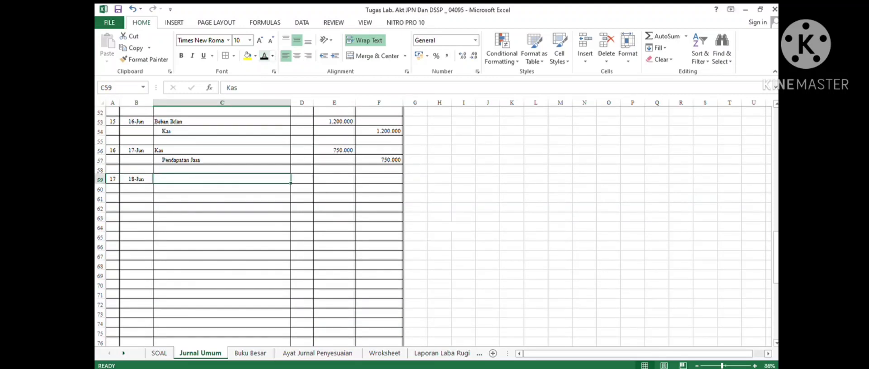
- Debit Kas 5600000 and credit Piutang Usaha 5600000 on the indented line in the seventeenth entry
{"action": "type", "text": "Kas"}
{"action": "key", "text": "Tab"}
{"action": "key", "text": "Tab"}
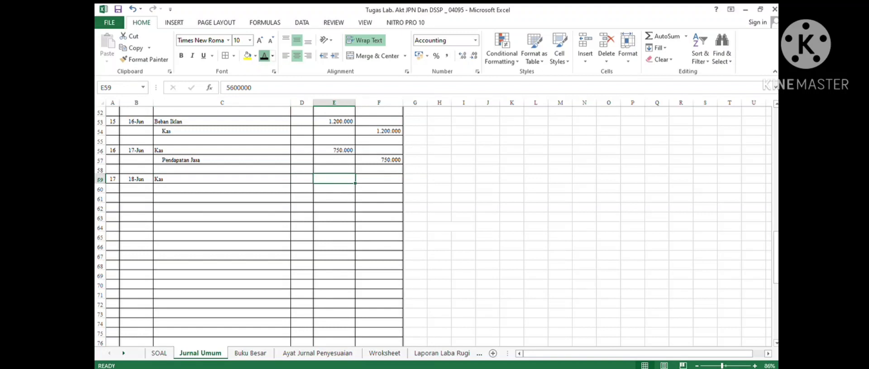
{"action": "left_click", "coordinate": [264, 56]}
{"action": "left_click", "coordinate": [213, 189]}
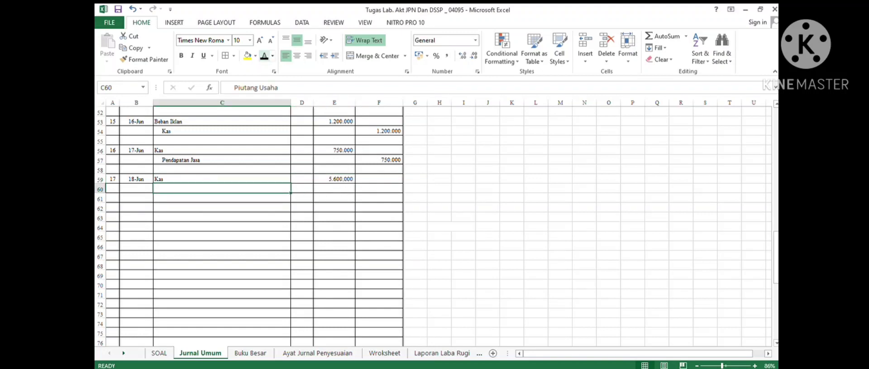
{"action": "left_click", "coordinate": [264, 56]}
{"action": "left_click", "coordinate": [379, 188]}
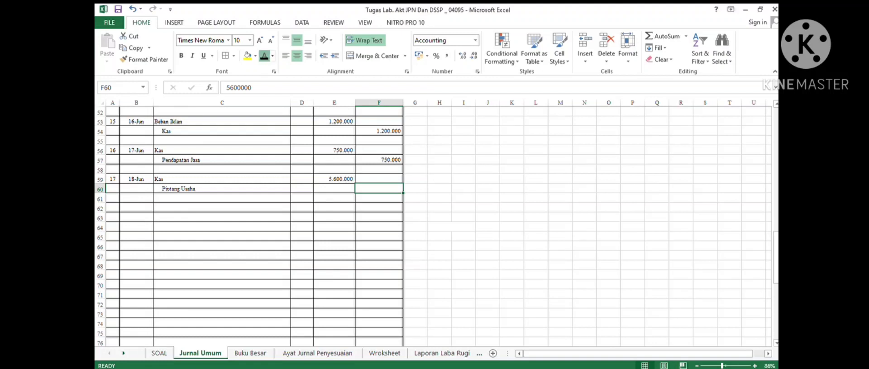
{"action": "left_click", "coordinate": [264, 56]}
- Number the eighteenth entry 18 and, after checking transaction 19 in the case, date it 19-Jun
{"action": "left_click", "coordinate": [112, 208]}
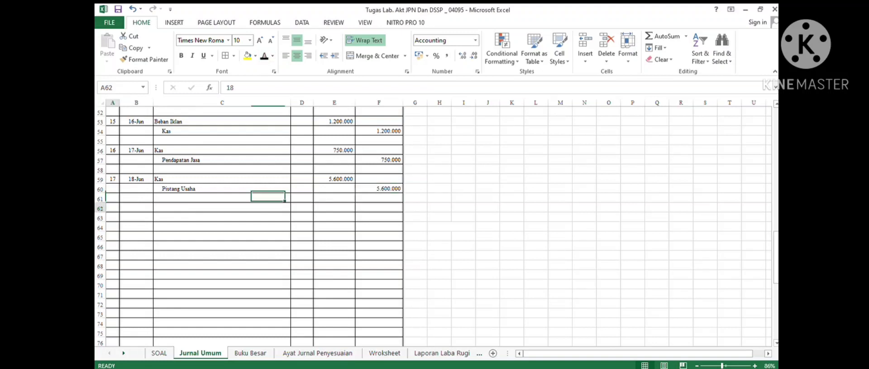
{"action": "left_click", "coordinate": [265, 56]}
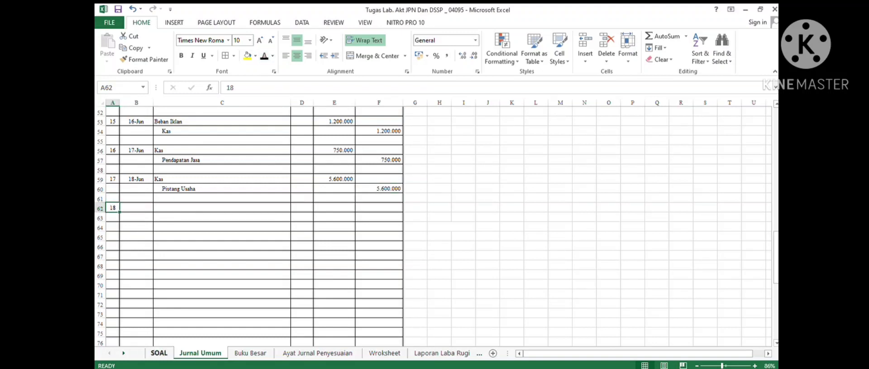
{"action": "left_click", "coordinate": [158, 353]}
{"action": "left_click", "coordinate": [394, 192]}
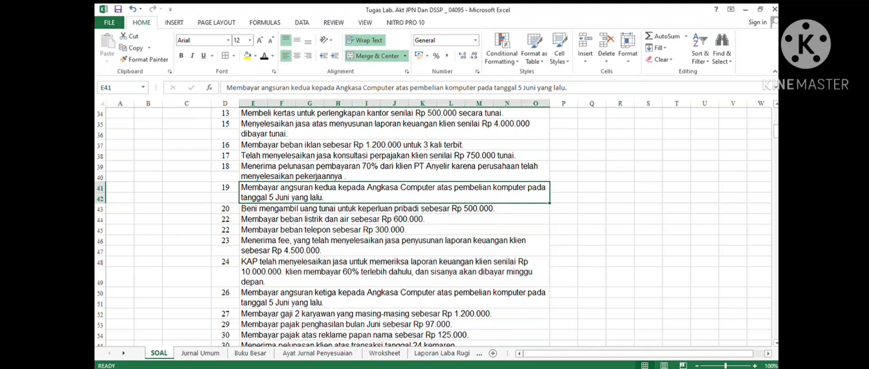
{"action": "left_click", "coordinate": [200, 353]}
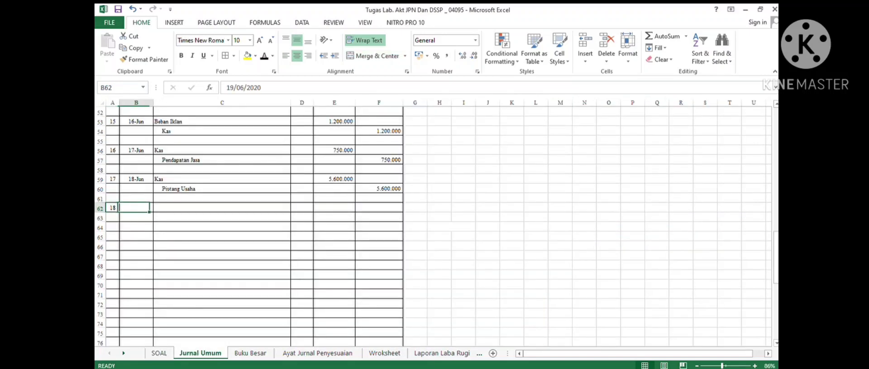
{"action": "left_click", "coordinate": [264, 56]}
- Debit Utang Usaha 5700000 and credit Kas 5700000 on the indented line in the eighteenth entry
{"action": "left_click", "coordinate": [222, 208]}
{"action": "left_click", "coordinate": [264, 56]}
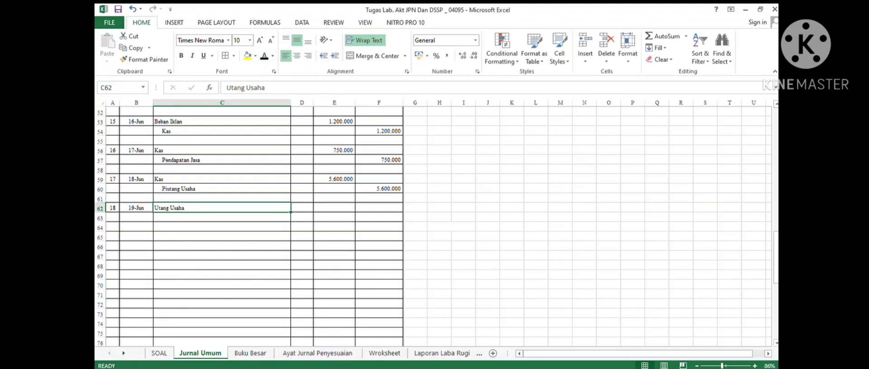
{"action": "left_click", "coordinate": [334, 208]}
{"action": "left_click", "coordinate": [264, 56]}
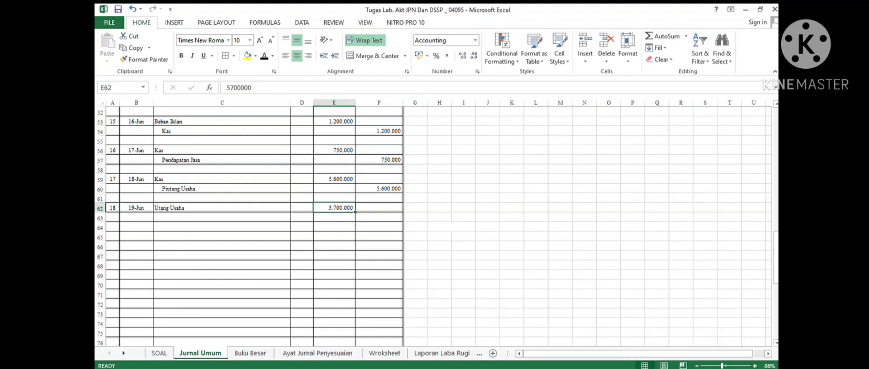
{"action": "left_click_drag", "start_coordinate": [222, 218], "coordinate": [226, 199]}
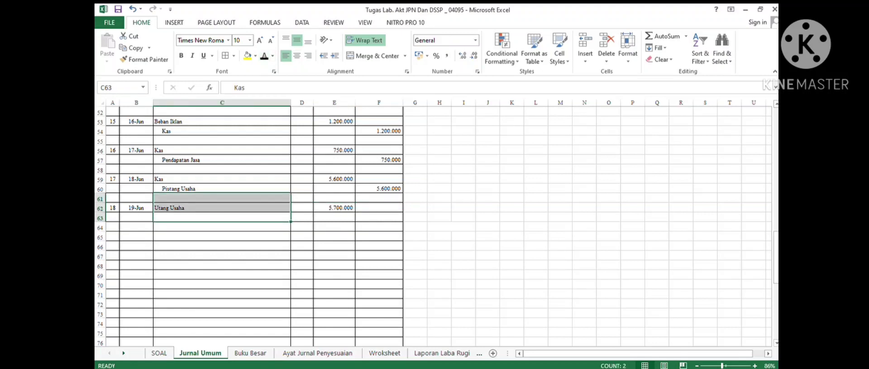
{"action": "left_click", "coordinate": [222, 217]}
{"action": "left_click", "coordinate": [264, 56]}
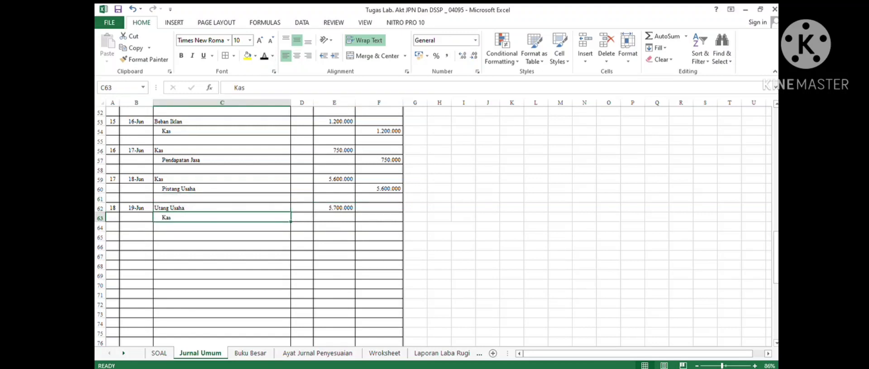
{"action": "left_click", "coordinate": [379, 217]}
{"action": "left_click", "coordinate": [264, 56]}
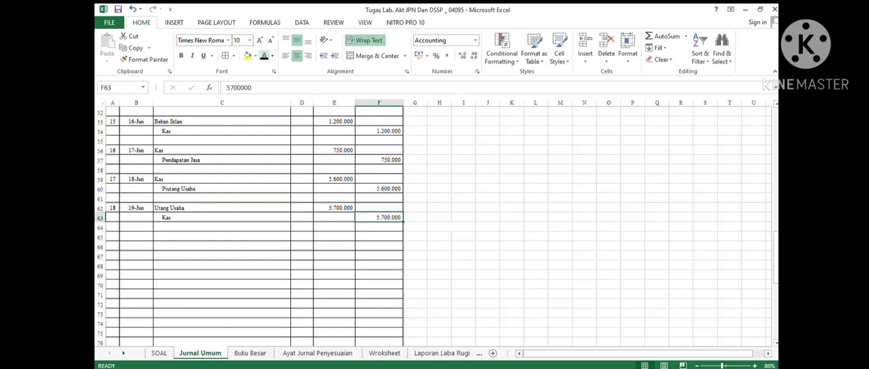
- Number the nineteenth entry 19 and, after checking transaction 20 in the case, date it 20-Jun
{"action": "left_click", "coordinate": [112, 236]}
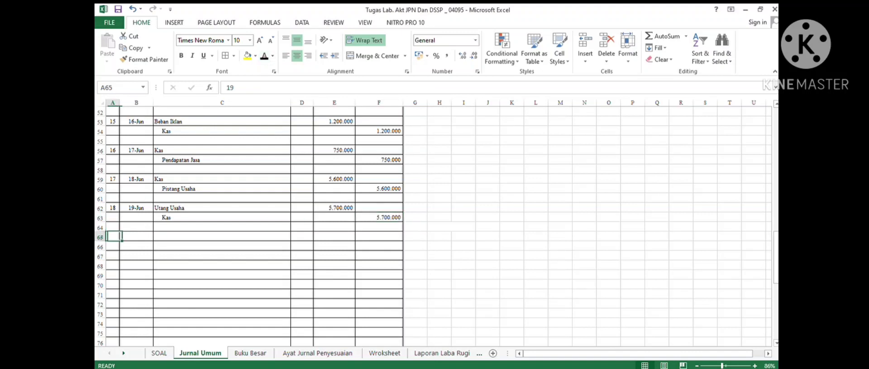
{"action": "left_click", "coordinate": [265, 56]}
{"action": "left_click", "coordinate": [159, 353]}
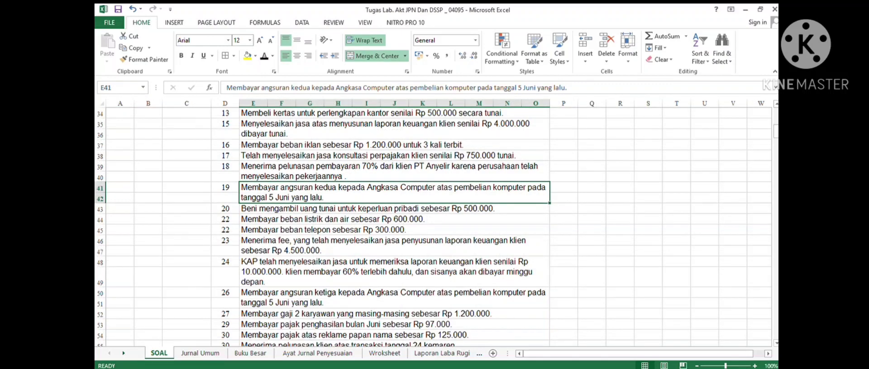
{"action": "left_click", "coordinate": [368, 209]}
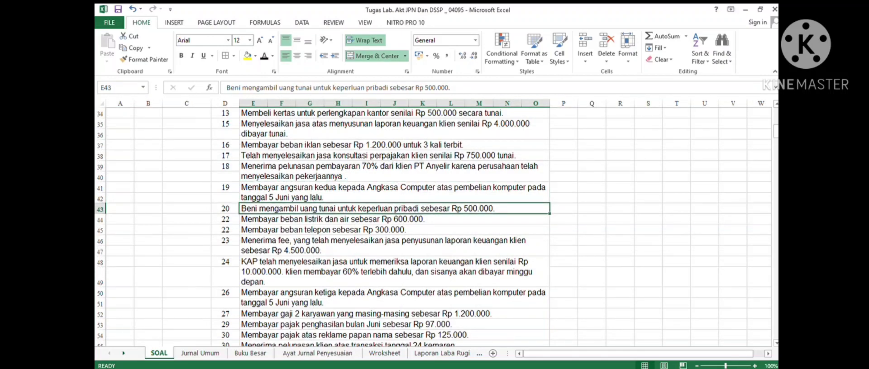
{"action": "left_click", "coordinate": [201, 353]}
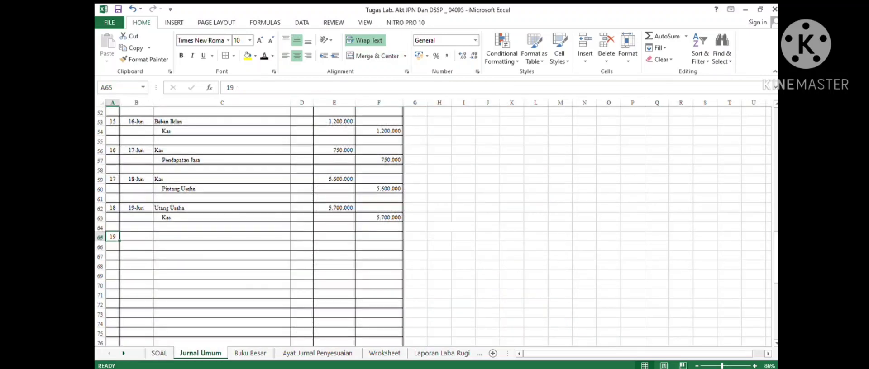
{"action": "left_click", "coordinate": [136, 237]}
{"action": "left_click", "coordinate": [264, 56]}
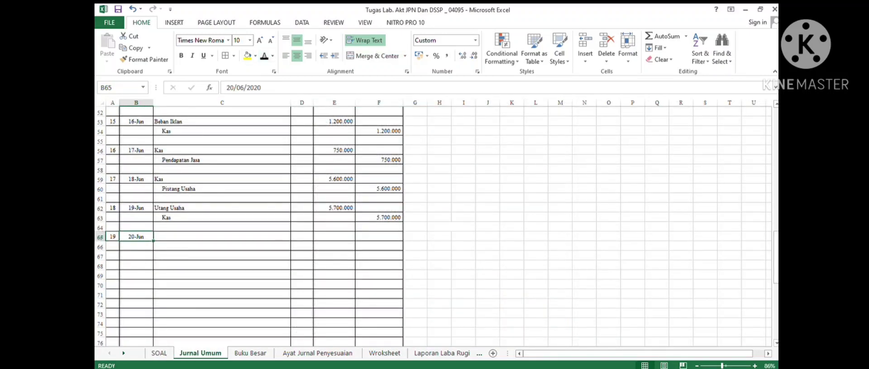
- Debit the owner's Prive account 500000 in the nineteenth entry and enter Kas on the indented line below
{"action": "left_click_drag", "start_coordinate": [221, 236], "coordinate": [222, 246]}
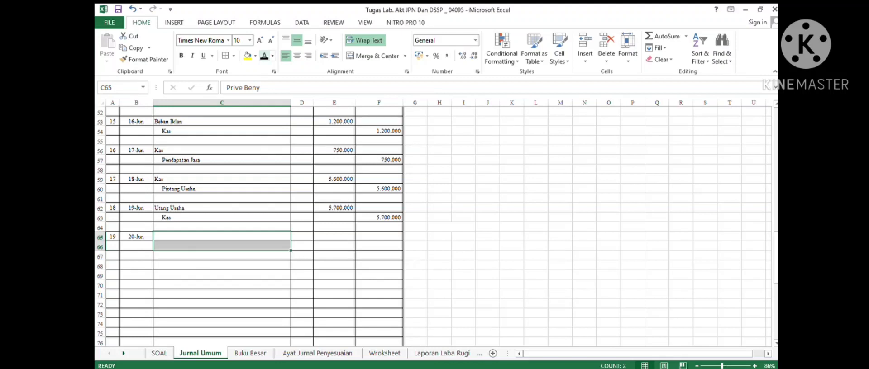
{"action": "left_click", "coordinate": [222, 236]}
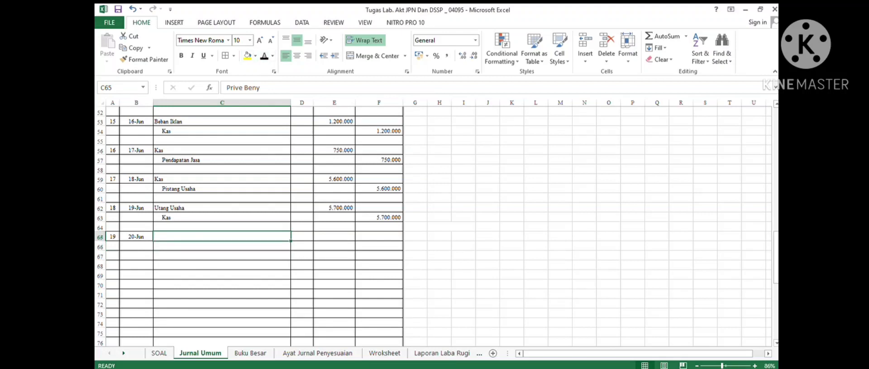
{"action": "left_click", "coordinate": [264, 57]}
{"action": "left_click", "coordinate": [334, 237]}
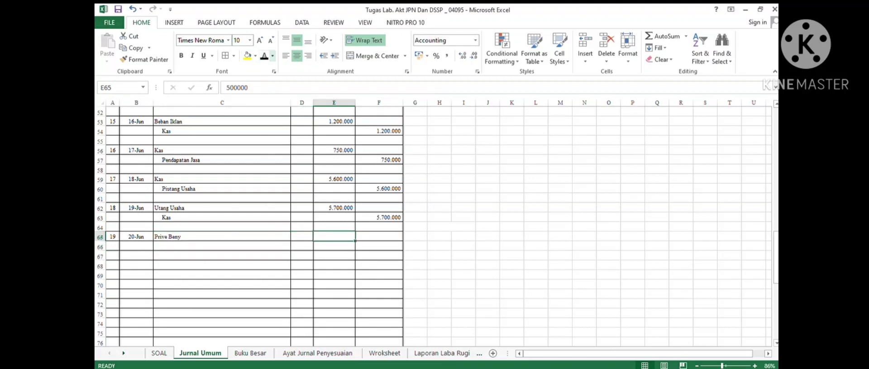
{"action": "left_click", "coordinate": [264, 56]}
{"action": "left_click_drag", "start_coordinate": [222, 247], "coordinate": [222, 237]}
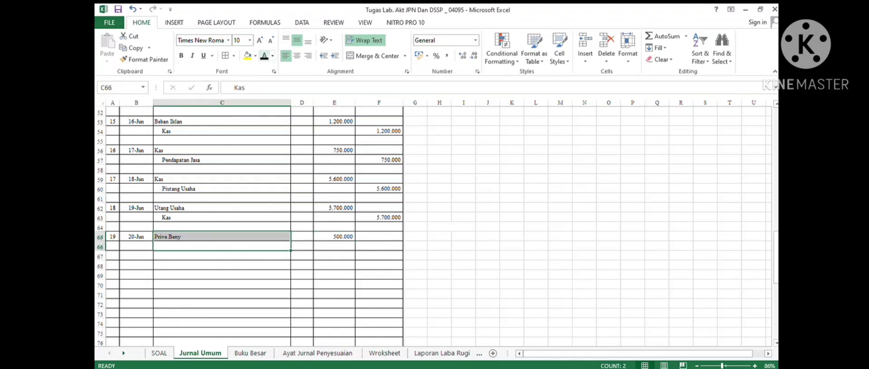
{"action": "left_click", "coordinate": [264, 56]}
{"action": "left_click_drag", "start_coordinate": [379, 247], "coordinate": [378, 237]}
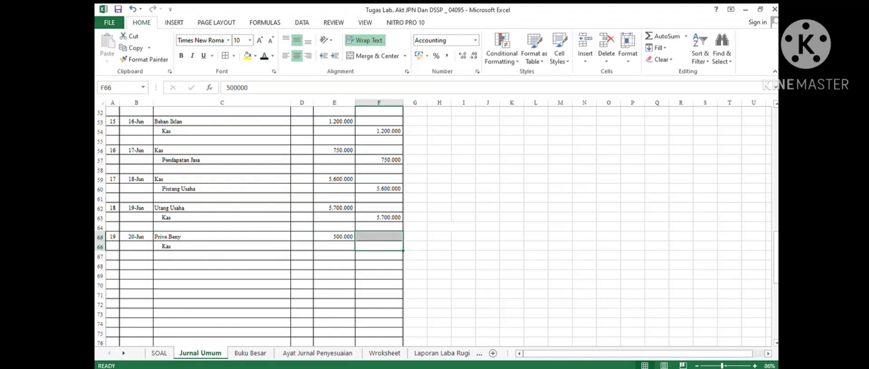
- Number the twentieth entry 20 and, after checking the next transaction in the case, date it 22-Jun
{"action": "left_click", "coordinate": [113, 266]}
{"action": "left_click", "coordinate": [265, 56]}
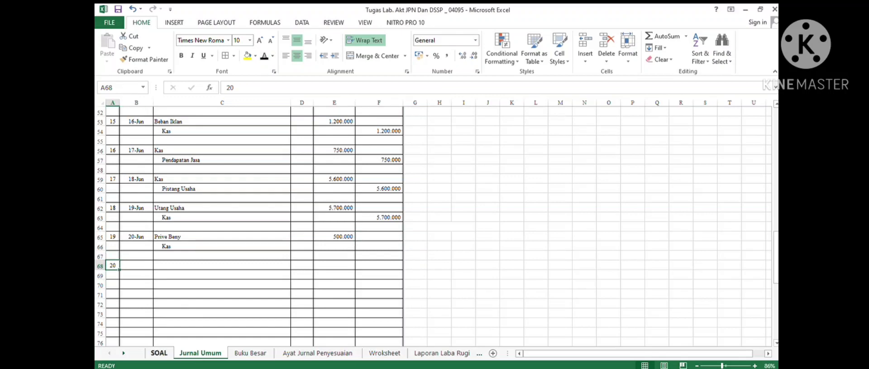
{"action": "left_click", "coordinate": [159, 353]}
{"action": "left_click", "coordinate": [332, 219]}
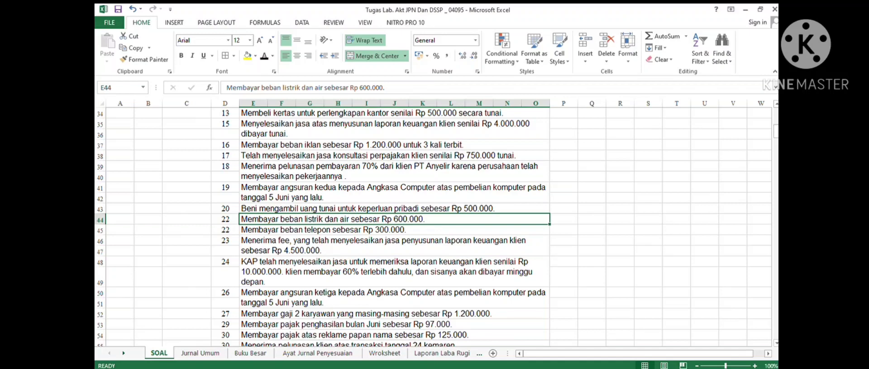
{"action": "left_click", "coordinate": [200, 354]}
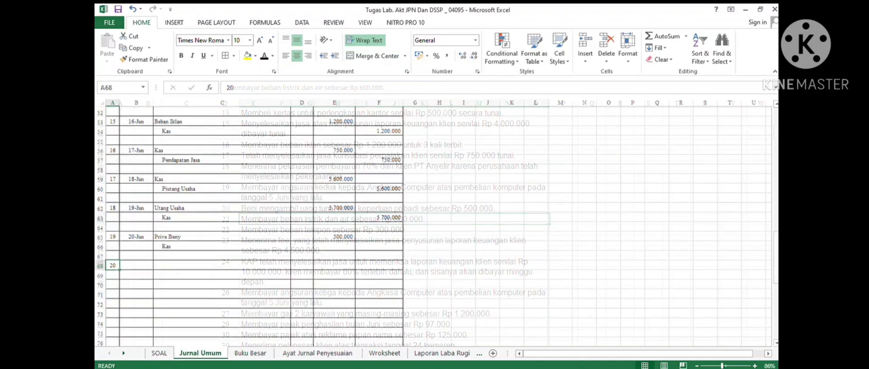
{"action": "left_click", "coordinate": [136, 265]}
{"action": "left_click", "coordinate": [264, 56]}
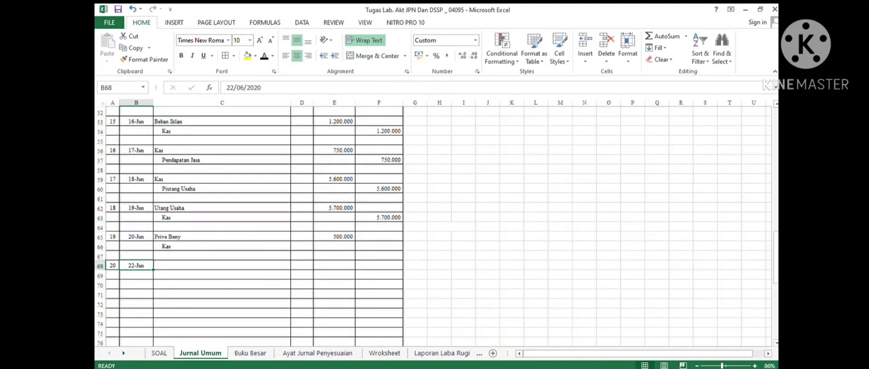
- Debit Beban Listrik dan Air 600000 in the twentieth journal entry
{"action": "left_click", "coordinate": [222, 266]}
{"action": "left_click", "coordinate": [264, 56]}
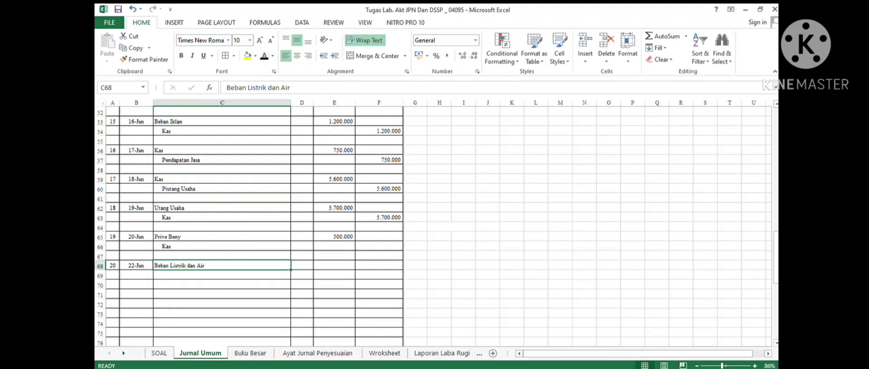
{"action": "left_click", "coordinate": [334, 265]}
{"action": "left_click", "coordinate": [264, 56]}
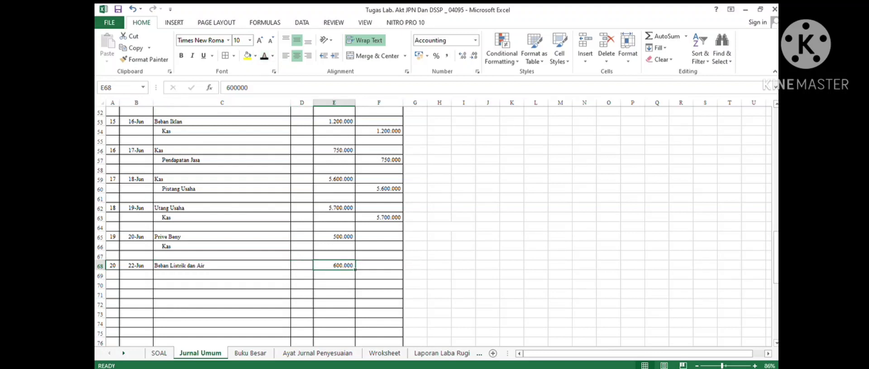
- Credit Kas 600000 on the indented line below Beban Listrik dan Air in the twentieth entry
{"action": "left_click", "coordinate": [222, 275]}
{"action": "left_click", "coordinate": [264, 56]}
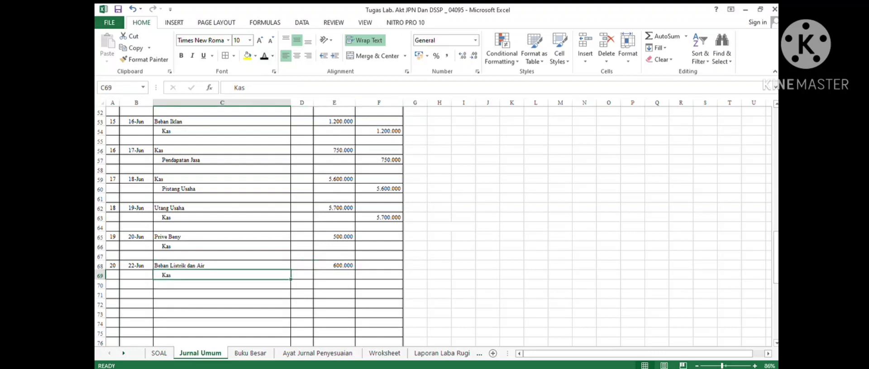
{"action": "left_click", "coordinate": [379, 266]}
{"action": "left_click", "coordinate": [378, 275]}
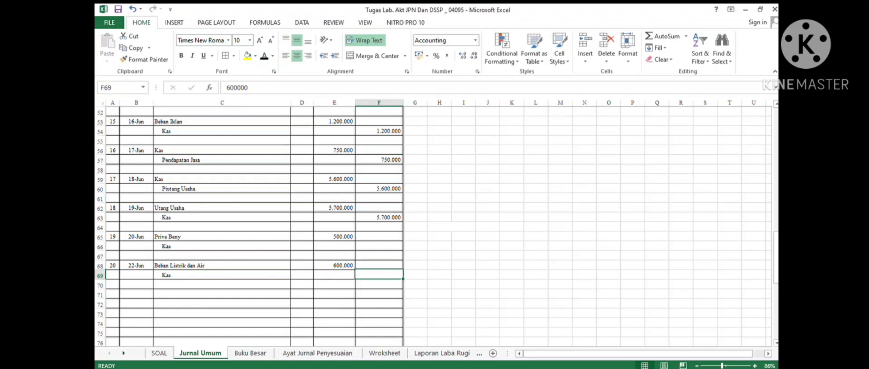
{"action": "left_click", "coordinate": [265, 56]}
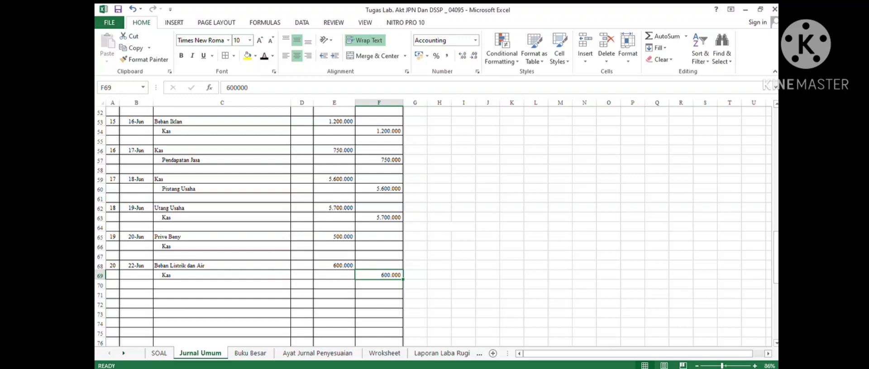
- Number the twenty-first entry 21 and, after checking the next transaction in the case, date it 22-Jun
{"action": "left_click", "coordinate": [113, 294]}
{"action": "left_click", "coordinate": [264, 57]}
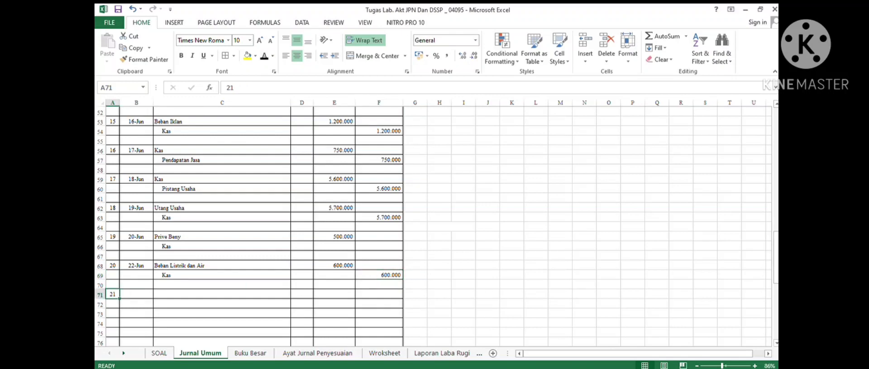
{"action": "left_click", "coordinate": [159, 353]}
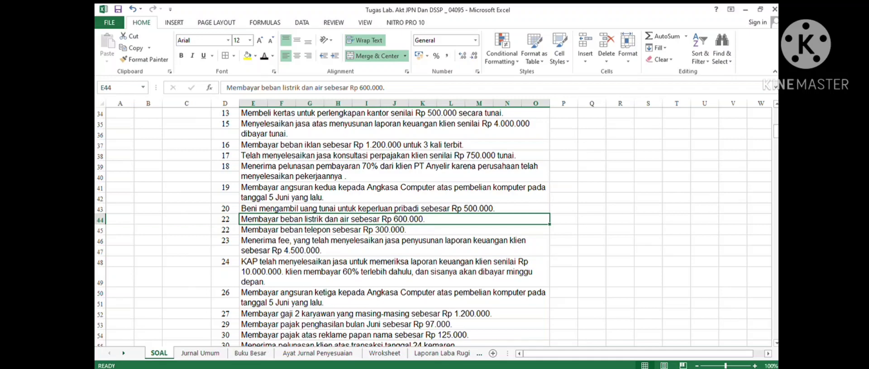
{"action": "left_click", "coordinate": [352, 229]}
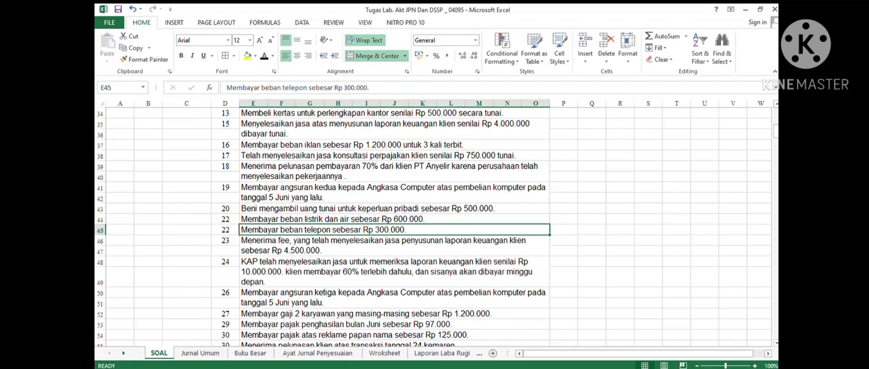
{"action": "left_click", "coordinate": [200, 353]}
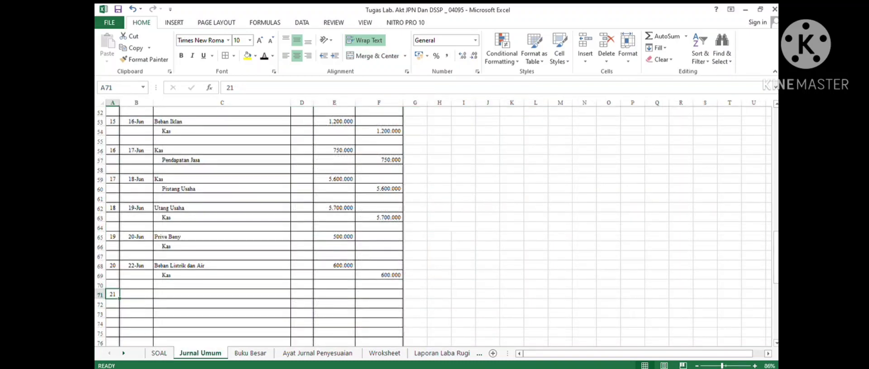
{"action": "left_click", "coordinate": [136, 295]}
{"action": "left_click", "coordinate": [264, 56]}
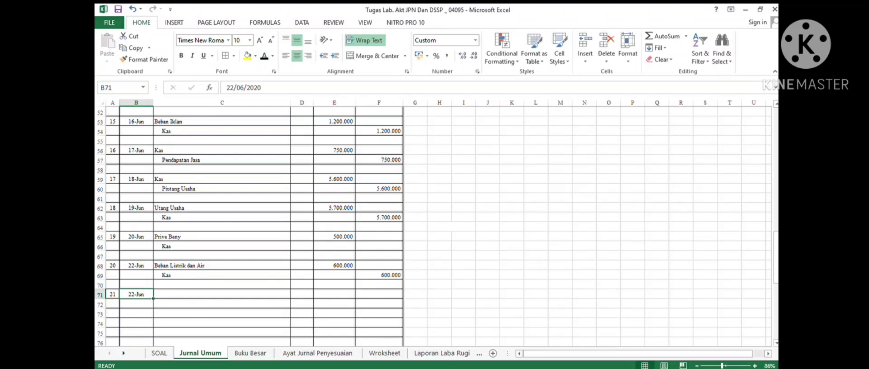
- Debit Beban Thelepon 300000 in the twenty-first journal entry
{"action": "left_click", "coordinate": [222, 294]}
{"action": "left_click", "coordinate": [264, 57]}
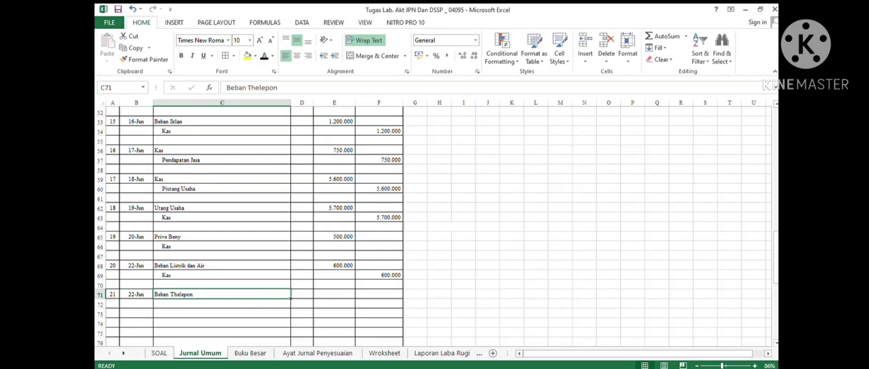
{"action": "left_click", "coordinate": [333, 294]}
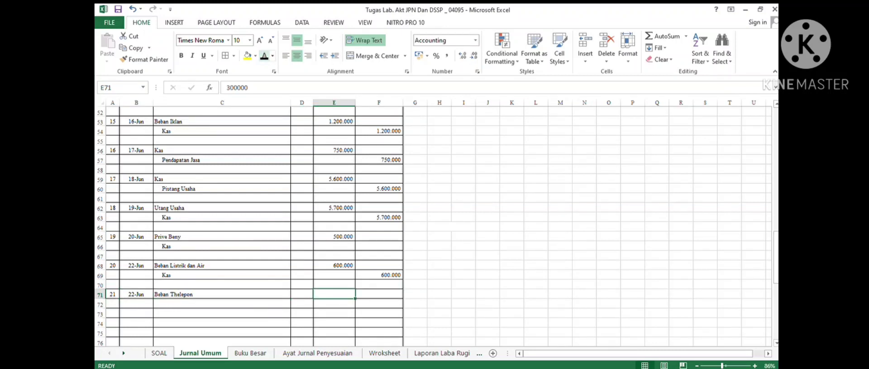
{"action": "left_click", "coordinate": [265, 56]}
- Credit Kas 300000 on the indented line below Beban Thelepon in the twenty-first entry
{"action": "left_click", "coordinate": [222, 304]}
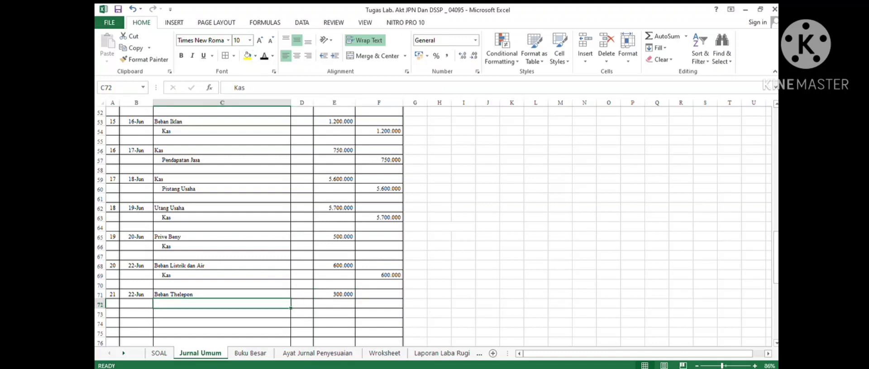
{"action": "left_click", "coordinate": [264, 56]}
{"action": "left_click", "coordinate": [264, 56]}
{"action": "left_click", "coordinate": [378, 304]}
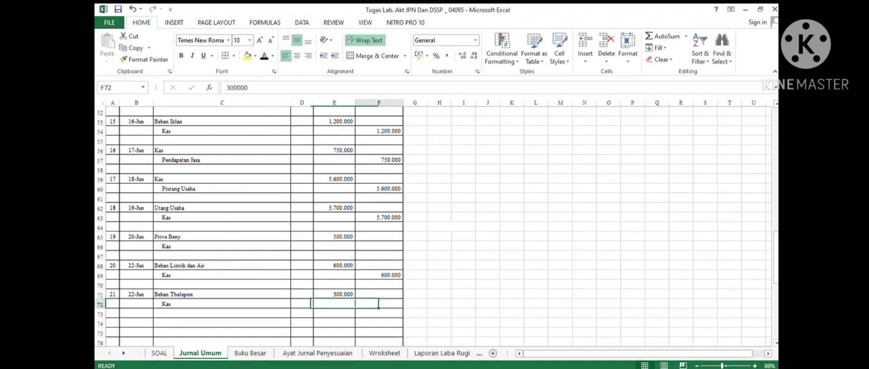
{"action": "left_click", "coordinate": [265, 56]}
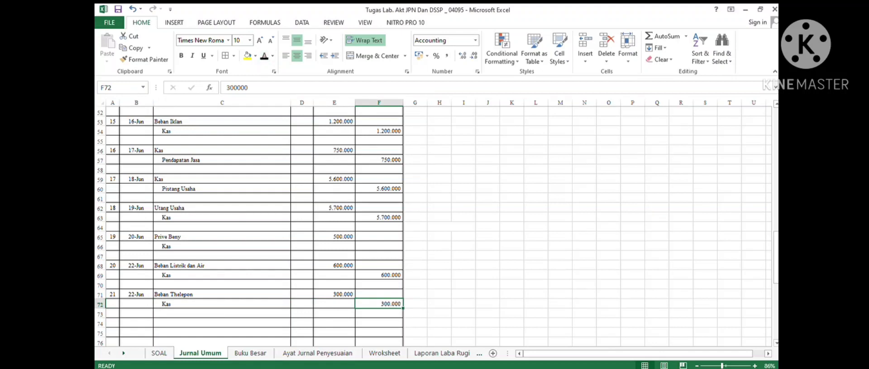
- Number the twenty-second entry 22 and, after checking transaction 23 in the case, date it 23-Jun
{"action": "scroll", "coordinate": [253, 226], "scroll_direction": "down", "scroll_amount": 1}
{"action": "left_click", "coordinate": [113, 295]}
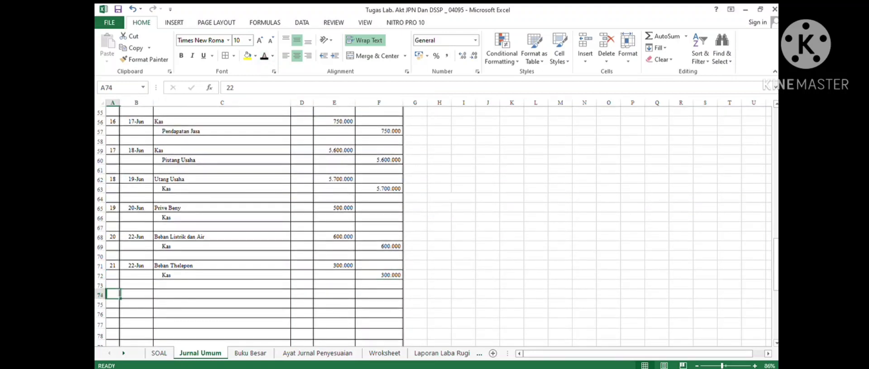
{"action": "left_click", "coordinate": [264, 56]}
{"action": "left_click", "coordinate": [159, 353]}
{"action": "left_click", "coordinate": [394, 246]}
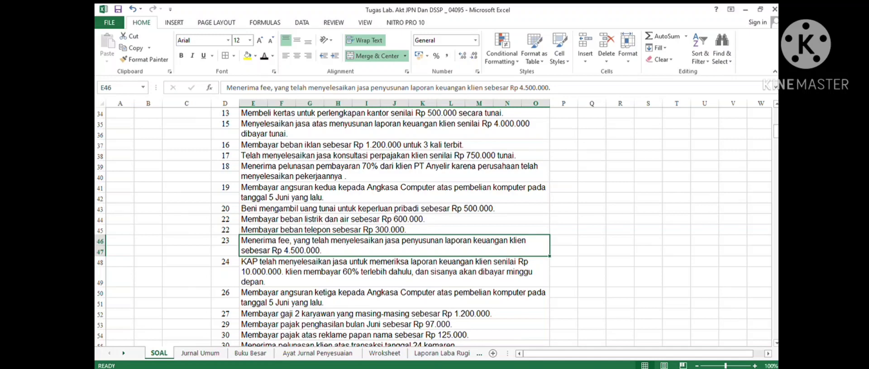
{"action": "scroll", "coordinate": [394, 226], "scroll_direction": "down", "scroll_amount": 3}
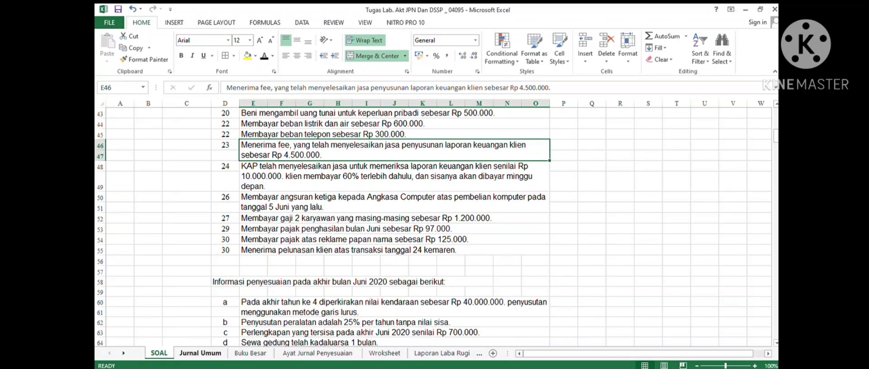
{"action": "left_click", "coordinate": [200, 353]}
{"action": "left_click", "coordinate": [136, 294]}
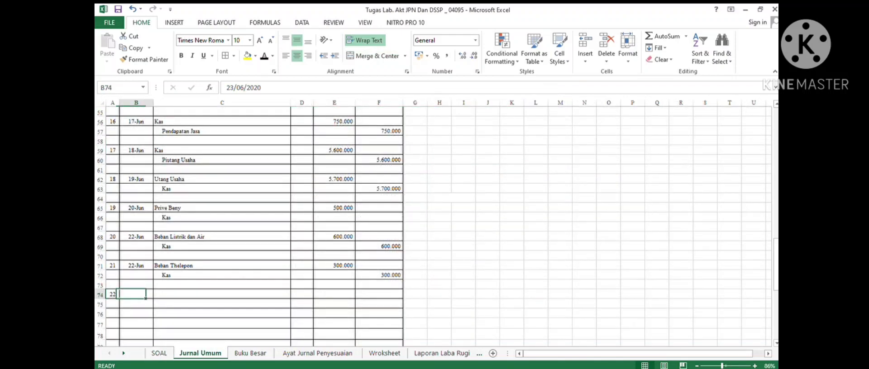
{"action": "left_click", "coordinate": [263, 56]}
- Debit Kas 4500000 in the twenty-second journal entry
{"action": "left_click", "coordinate": [222, 294]}
{"action": "left_click", "coordinate": [264, 56]}
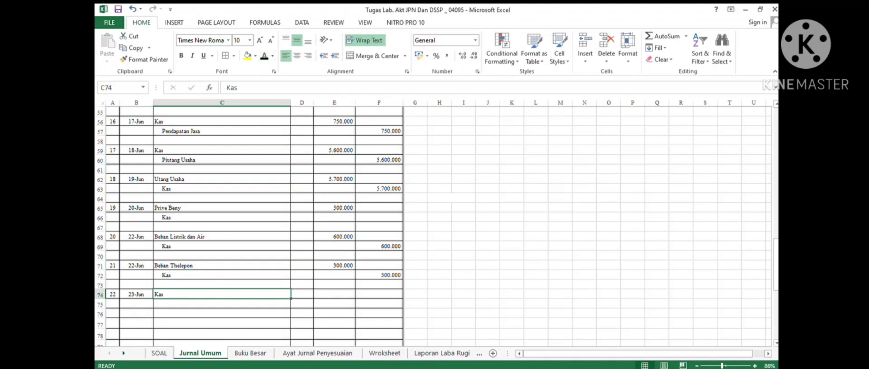
{"action": "left_click", "coordinate": [334, 295]}
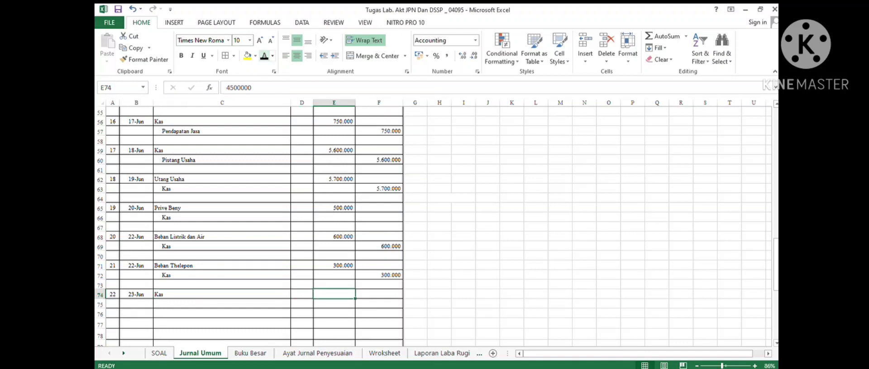
{"action": "left_click", "coordinate": [264, 56]}
- Credit Pendapatan Jasa 4500000 on the indented line below Kas in the twenty-second entry
{"action": "left_click", "coordinate": [222, 304]}
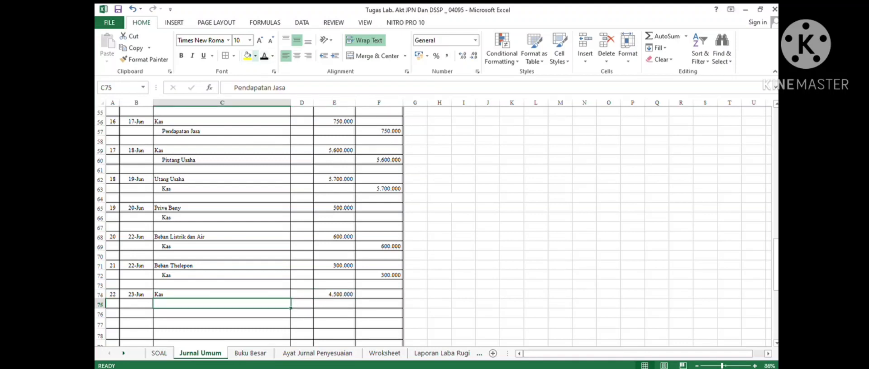
{"action": "left_click", "coordinate": [264, 56]}
{"action": "left_click", "coordinate": [379, 304]}
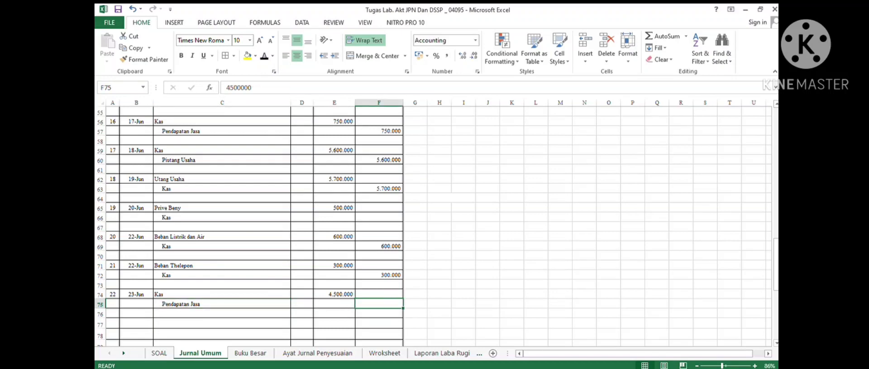
{"action": "left_click", "coordinate": [263, 56]}
{"action": "scroll", "coordinate": [432, 226], "scroll_direction": "down", "scroll_amount": 1}
{"action": "scroll", "coordinate": [432, 226], "scroll_direction": "down", "scroll_amount": 3}
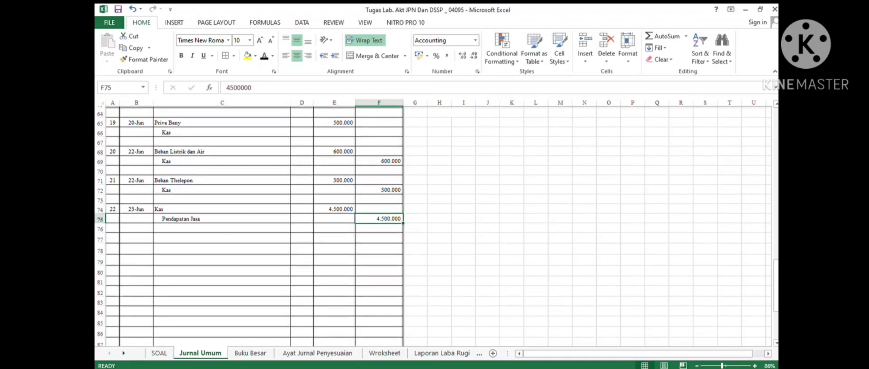
- Number the twenty-third entry 23 and check transaction 24 in the case sheet
{"action": "left_click", "coordinate": [113, 209]}
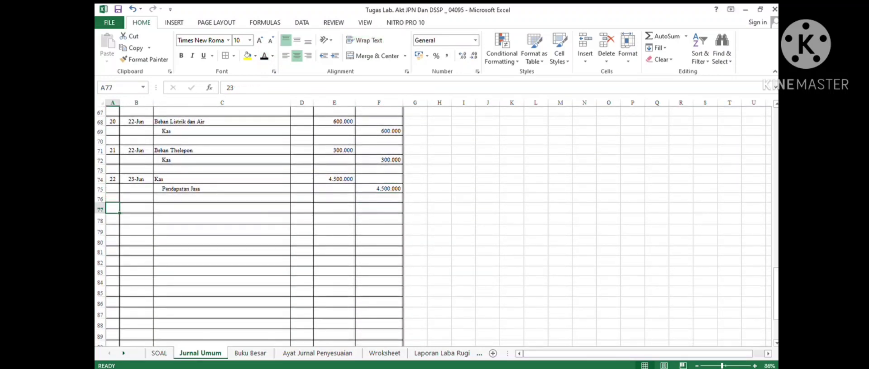
{"action": "left_click", "coordinate": [263, 56]}
{"action": "left_click", "coordinate": [159, 352]}
{"action": "left_click", "coordinate": [394, 176]}
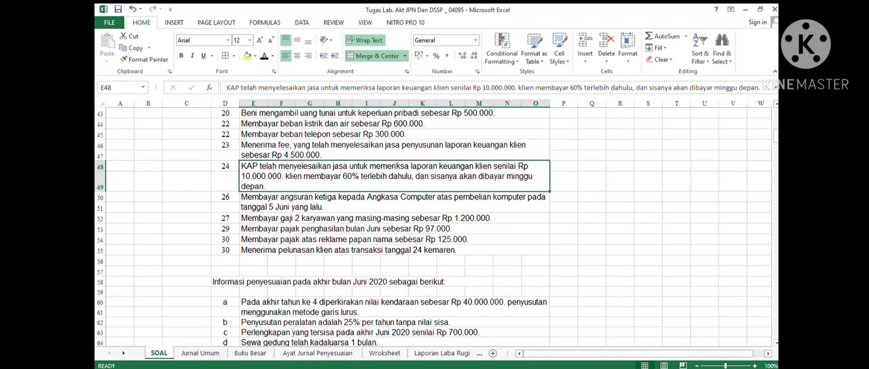
- Return to the Jurnal Umum sheet and date the twenty-third entry 24-Jun
{"action": "left_click", "coordinate": [200, 353]}
{"action": "key", "text": "Right"}
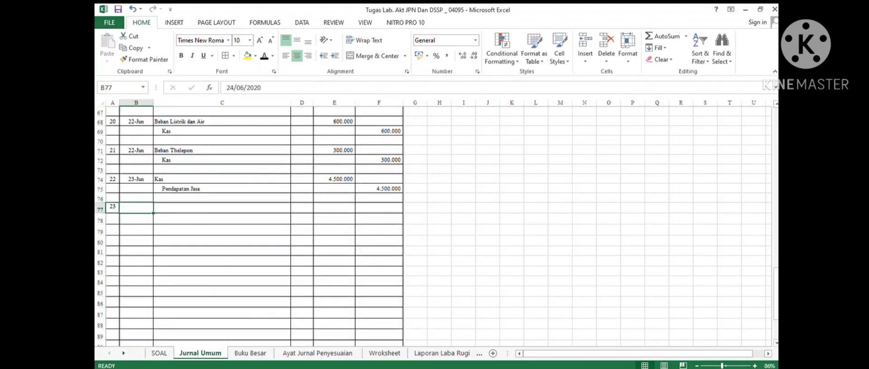
{"action": "left_click", "coordinate": [264, 56]}
- Debit Kas 6000000 on the first line of the twenty-third journal entry
{"action": "key", "text": "Right"}
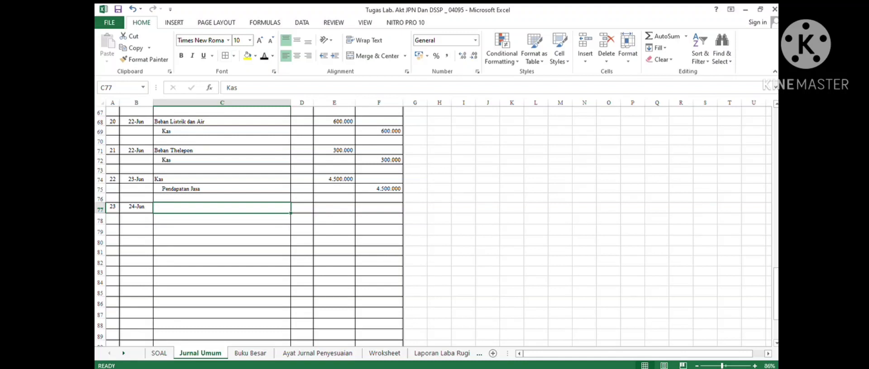
{"action": "left_click", "coordinate": [265, 57]}
{"action": "key", "text": "Right"}
{"action": "key", "text": "Right"}
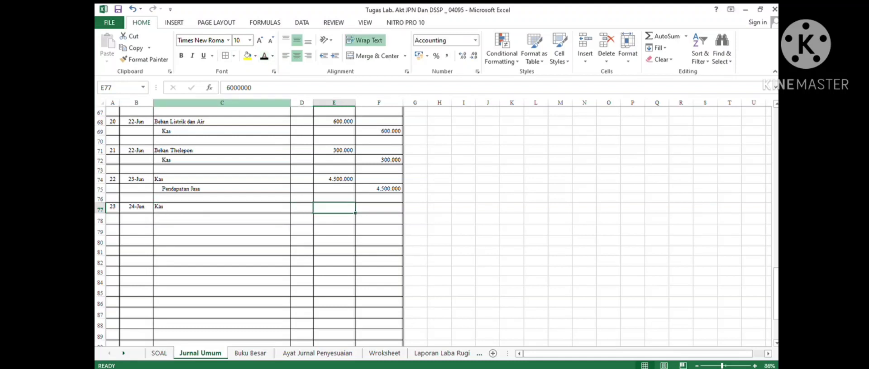
{"action": "left_click", "coordinate": [264, 56]}
- Debit Piutang Usaha 4000000 on the line below Kas in the twenty-third entry
{"action": "left_click", "coordinate": [222, 219]}
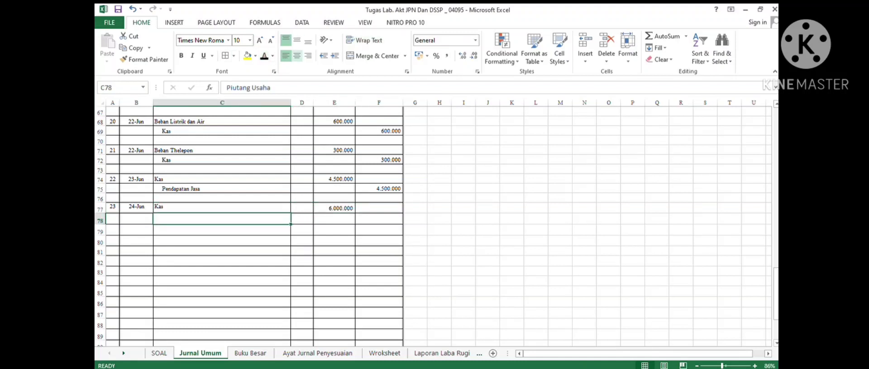
{"action": "left_click", "coordinate": [264, 56]}
{"action": "left_click", "coordinate": [334, 219]}
{"action": "left_click", "coordinate": [264, 56]}
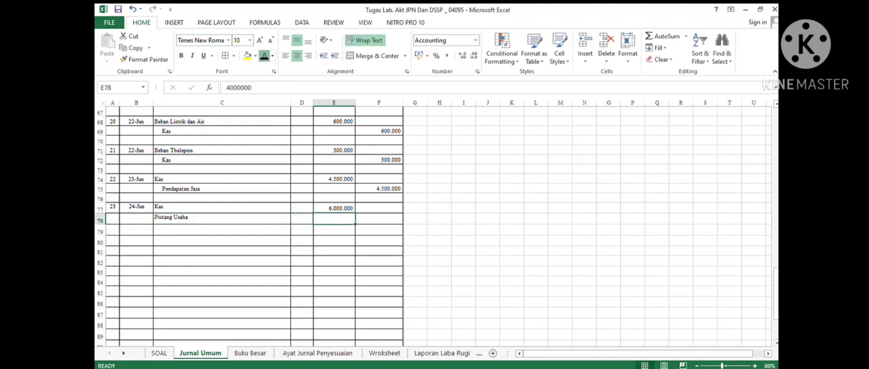
- Credit Pendapatan Jasa 10000000 on the indented third line of the twenty-third entry
{"action": "left_click", "coordinate": [221, 230]}
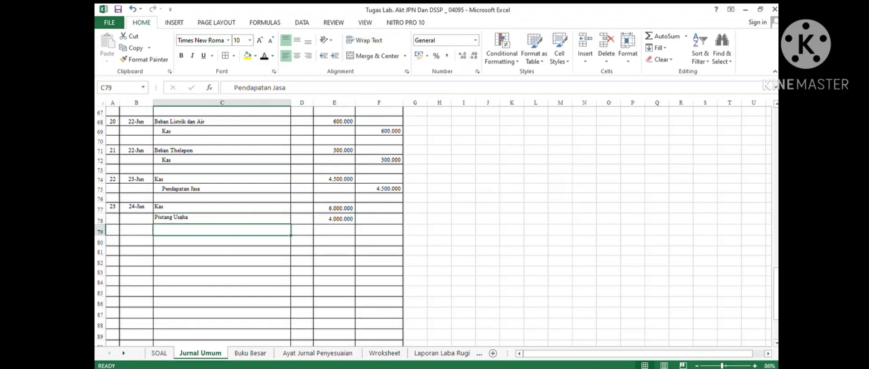
{"action": "left_click", "coordinate": [265, 56]}
{"action": "left_click", "coordinate": [379, 230]}
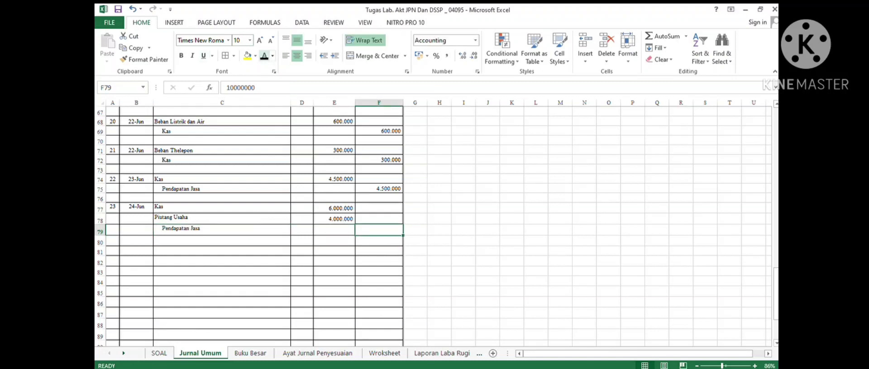
{"action": "left_click", "coordinate": [265, 56]}
- Number the twenty-fourth entry 24 and, after checking transaction 26 in the case, date it 26-Jun
{"action": "left_click", "coordinate": [113, 241]}
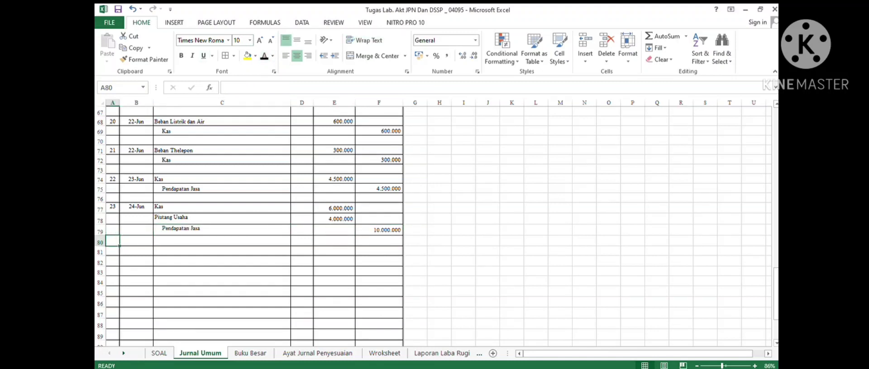
{"action": "key", "text": "Down"}
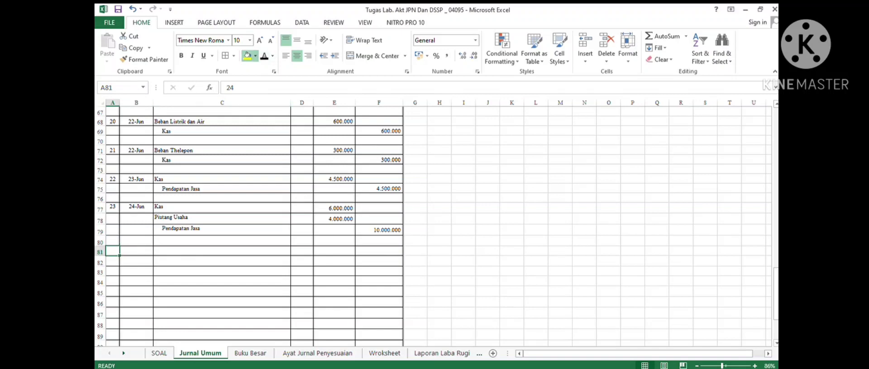
{"action": "left_click", "coordinate": [264, 55]}
{"action": "left_click", "coordinate": [159, 353]}
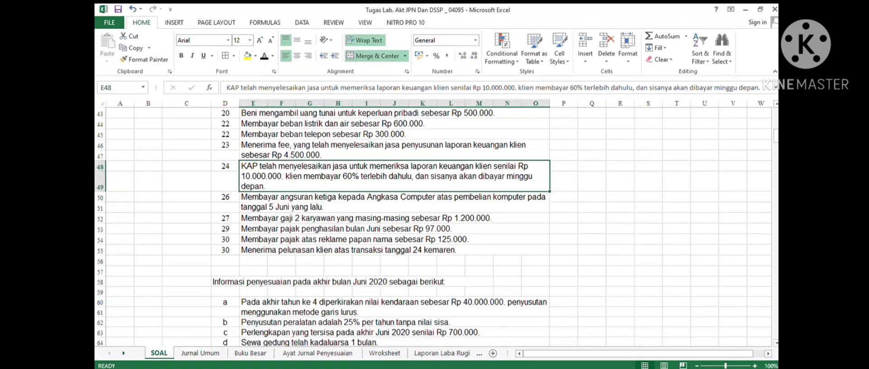
{"action": "left_click", "coordinate": [394, 202]}
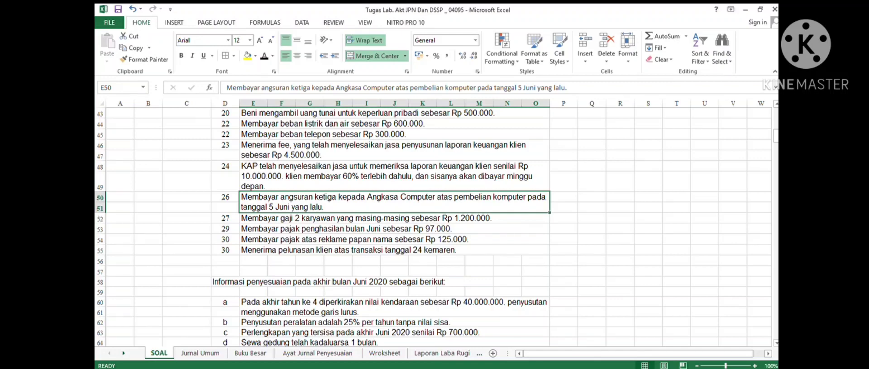
{"action": "left_click", "coordinate": [200, 353]}
{"action": "left_click", "coordinate": [137, 251]}
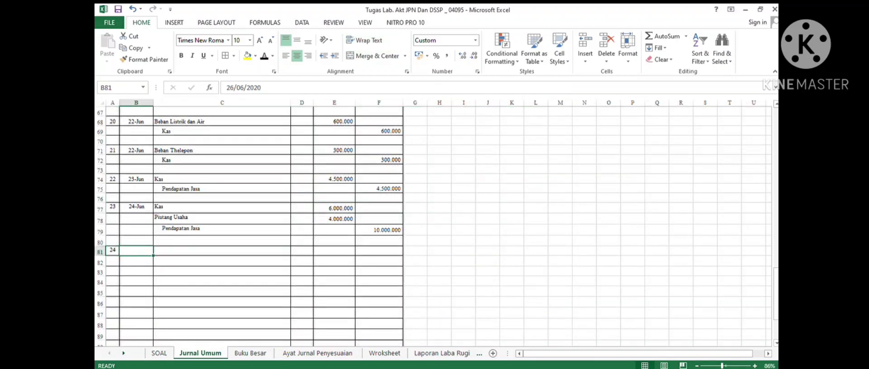
{"action": "left_click", "coordinate": [264, 55]}
- Debit Utang Usaha 5700000 in the twenty-fourth journal entry
{"action": "left_click_drag", "start_coordinate": [217, 251], "coordinate": [217, 243]}
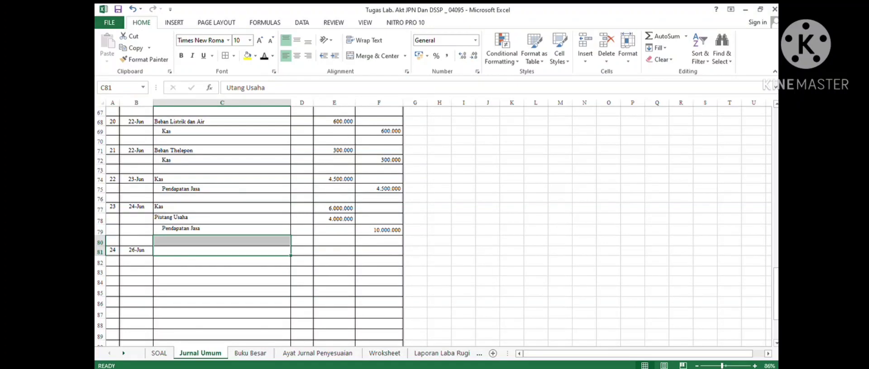
{"action": "left_click", "coordinate": [264, 56]}
{"action": "left_click", "coordinate": [334, 251]}
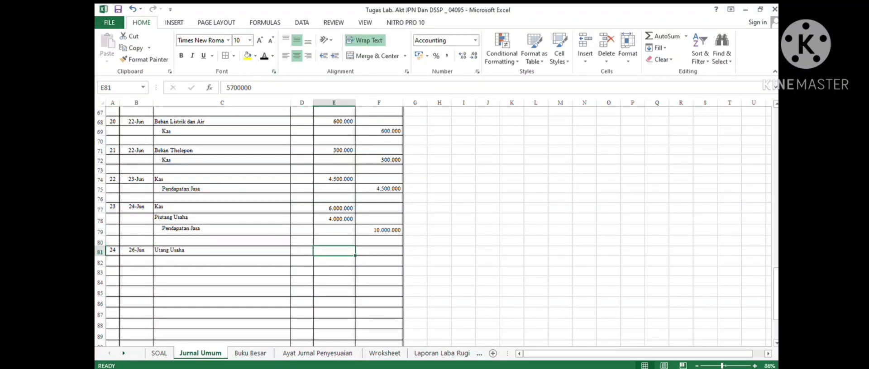
{"action": "left_click", "coordinate": [265, 56]}
- Credit Kas 5700000 on the indented line below Utang Usaha in the twenty-fourth entry
{"action": "left_click", "coordinate": [221, 261]}
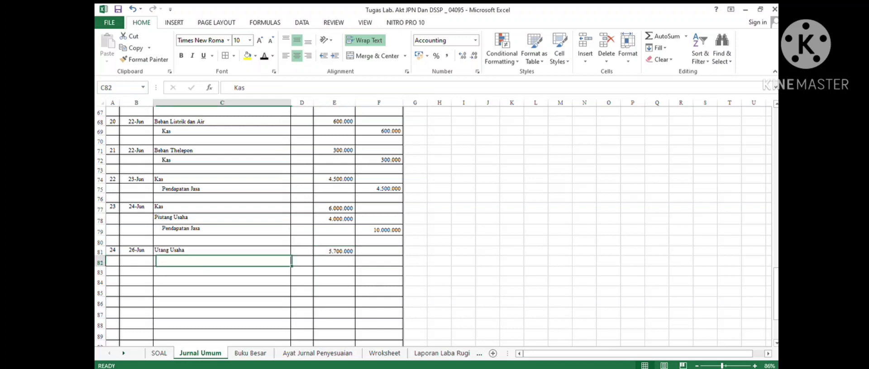
{"action": "left_click", "coordinate": [264, 55]}
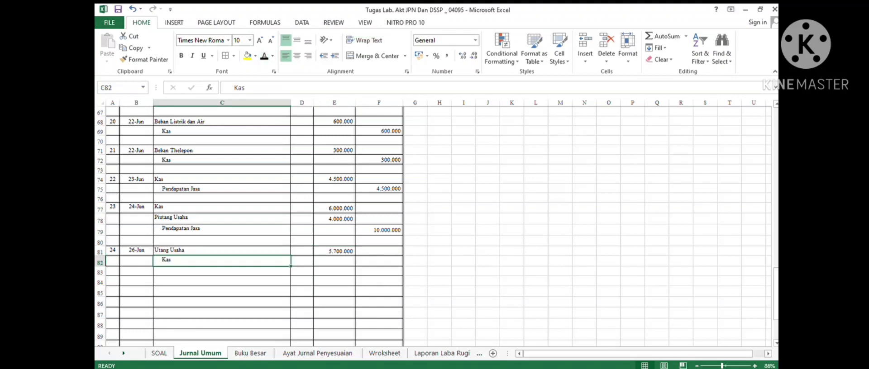
{"action": "left_click", "coordinate": [379, 261]}
{"action": "left_click", "coordinate": [264, 55]}
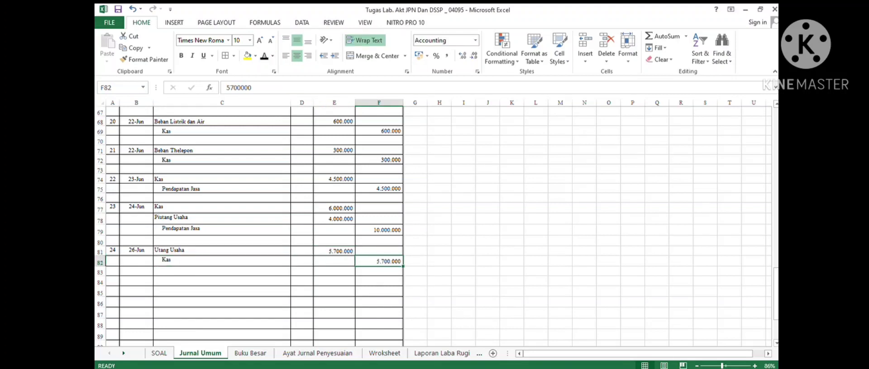
- Number the twenty-fifth entry 25 and, after checking transaction 27 in the case, date it 27-Jun
{"action": "left_click", "coordinate": [113, 281]}
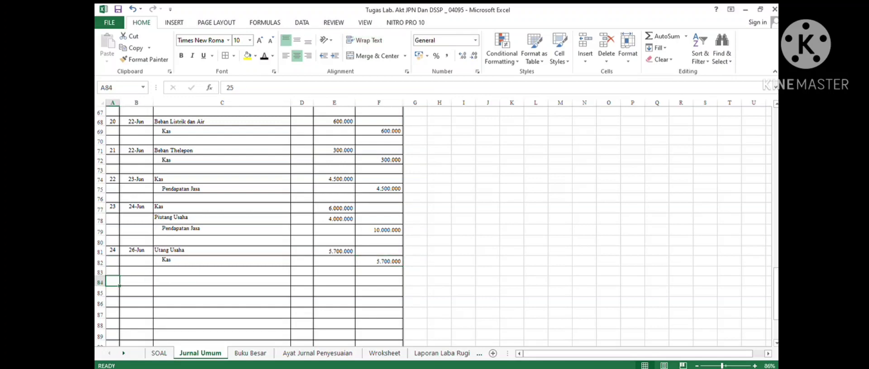
{"action": "left_click", "coordinate": [159, 353]}
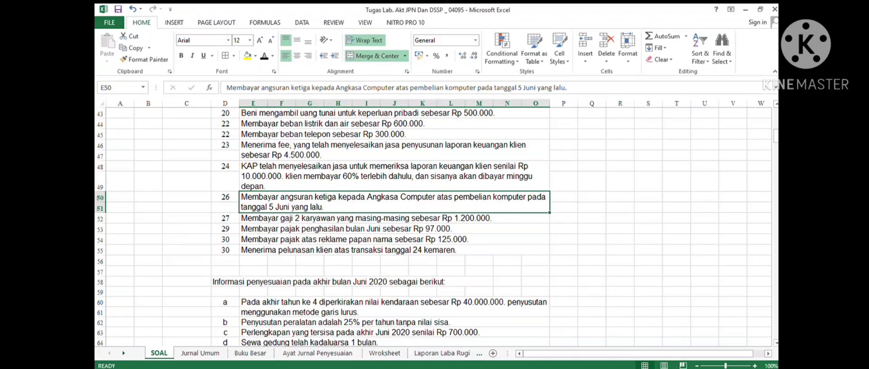
{"action": "left_click", "coordinate": [394, 218]}
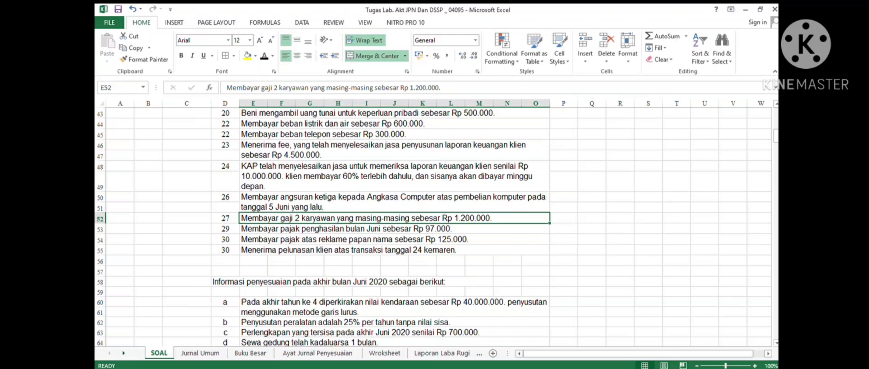
{"action": "scroll", "coordinate": [394, 218], "scroll_direction": "up", "scroll_amount": 1}
{"action": "scroll", "coordinate": [394, 218], "scroll_direction": "down", "scroll_amount": 1}
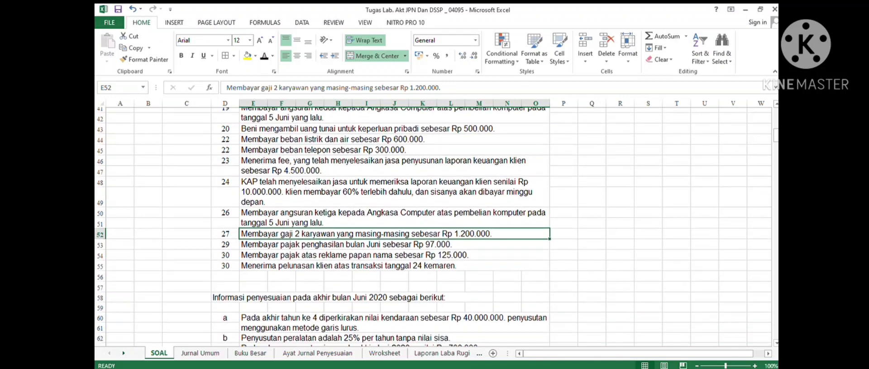
{"action": "left_click", "coordinate": [200, 352]}
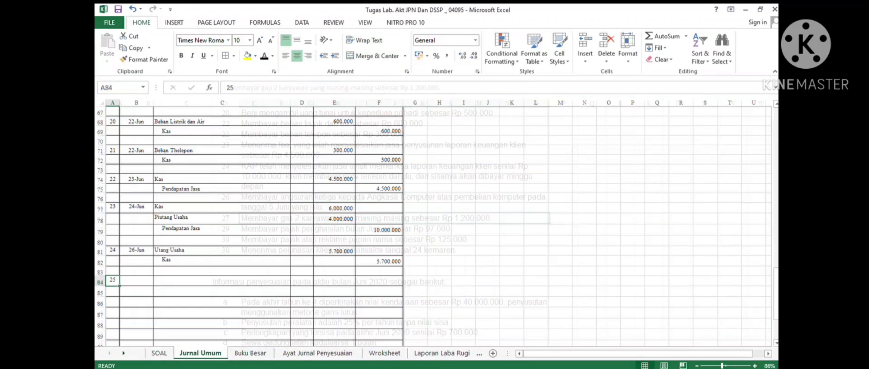
{"action": "left_click", "coordinate": [136, 280]}
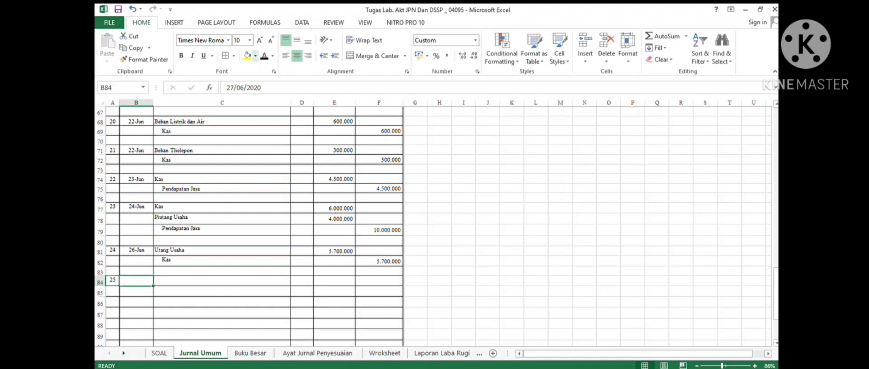
{"action": "left_click", "coordinate": [264, 56]}
- Debit Beban Gaji 2400000 in the twenty-fifth journal entry
{"action": "left_click", "coordinate": [222, 280]}
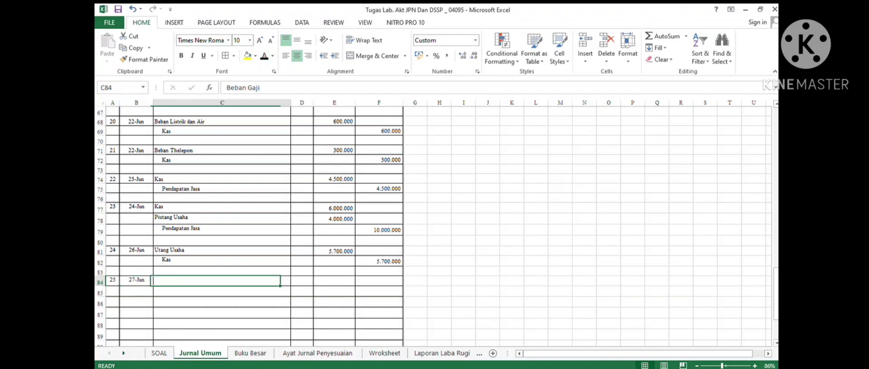
{"action": "left_click", "coordinate": [265, 56]}
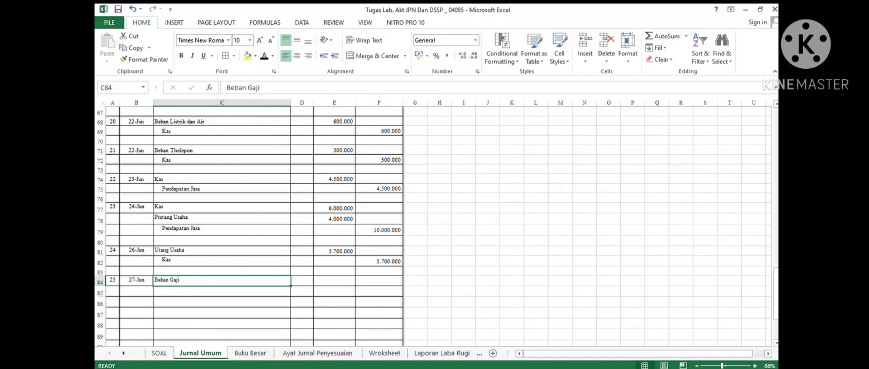
{"action": "left_click", "coordinate": [334, 291]}
{"action": "left_click", "coordinate": [333, 281]}
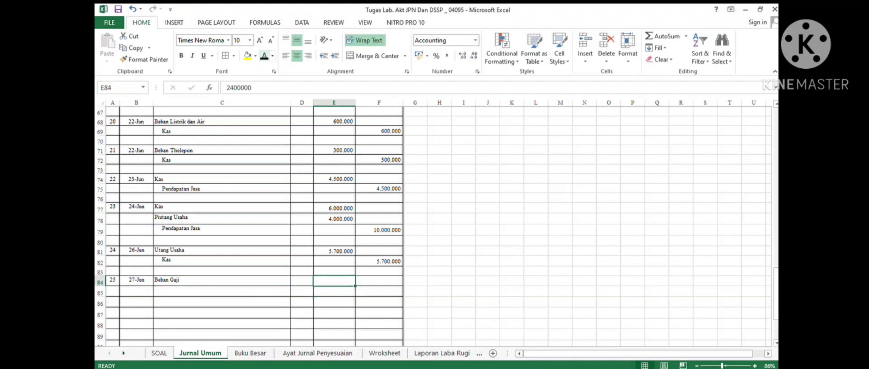
{"action": "left_click", "coordinate": [264, 56]}
- Credit Kas 2400000 on the indented line below Beban Gaji in the twenty-fifth entry
{"action": "left_click", "coordinate": [222, 291]}
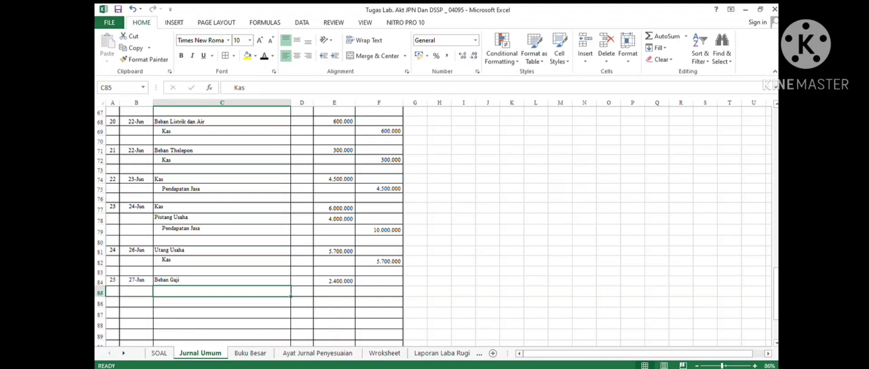
{"action": "left_click", "coordinate": [378, 291]}
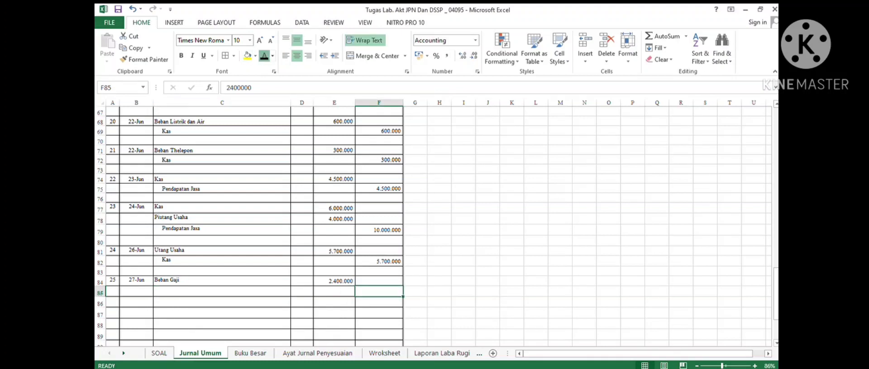
{"action": "left_click", "coordinate": [264, 56]}
{"action": "left_click", "coordinate": [222, 291]}
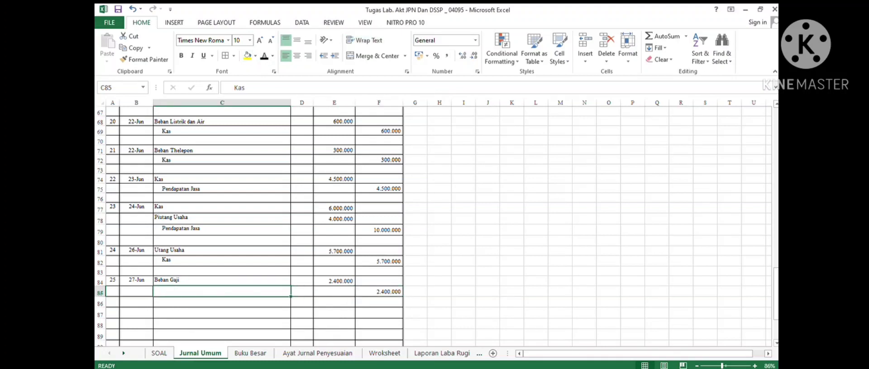
{"action": "left_click", "coordinate": [255, 56]}
{"action": "left_click", "coordinate": [264, 56]}
- Number the twenty-sixth entry 26 and, after checking transaction 29 in the case, date it 29-Jun
{"action": "left_click", "coordinate": [113, 313]}
{"action": "left_click", "coordinate": [264, 56]}
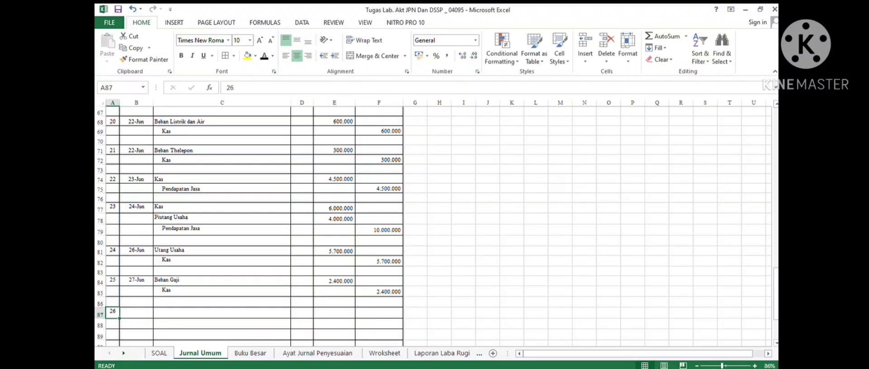
{"action": "left_click", "coordinate": [159, 353]}
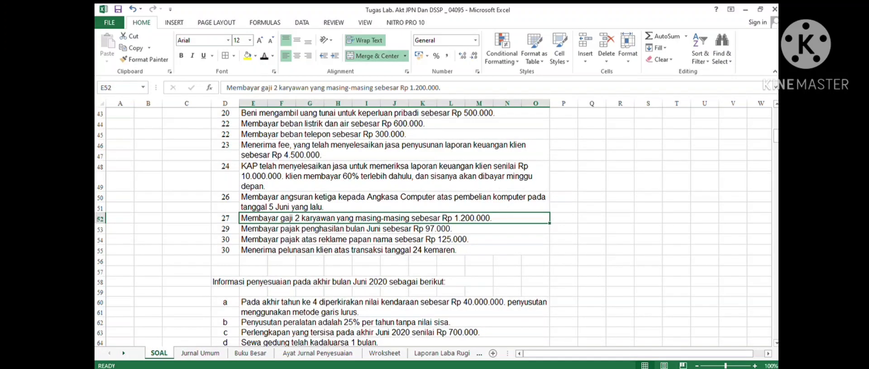
{"action": "left_click", "coordinate": [346, 229]}
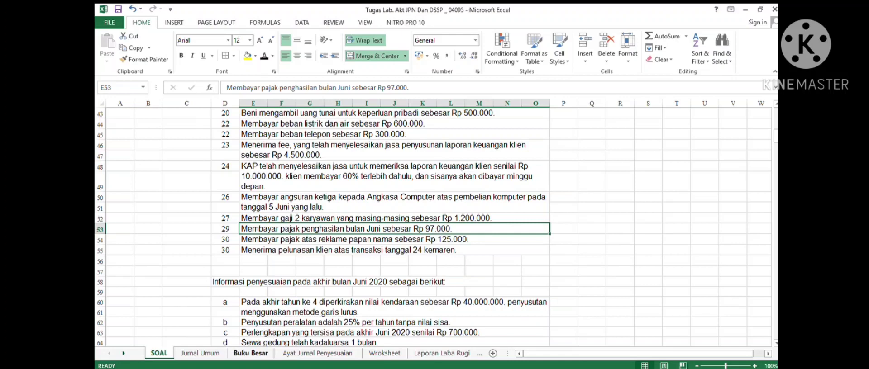
{"action": "left_click", "coordinate": [200, 353]}
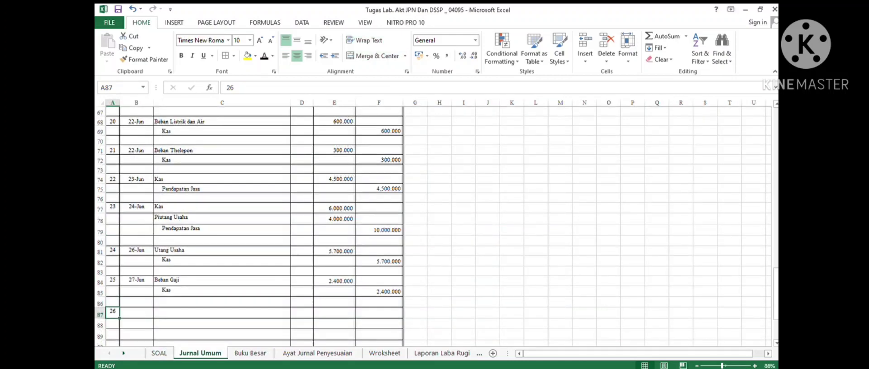
{"action": "left_click", "coordinate": [136, 312]}
{"action": "left_click", "coordinate": [264, 56]}
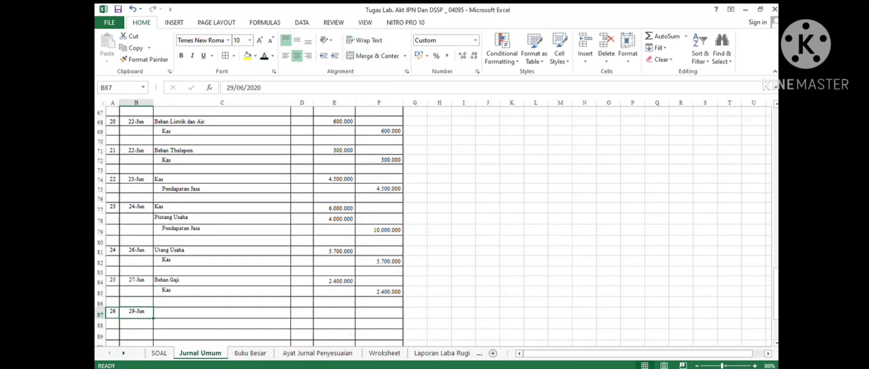
- Debit Beban Pajak Penghasilan Bulan Juni 97000 in the twenty-sixth journal entry
{"action": "left_click", "coordinate": [222, 313]}
{"action": "left_click", "coordinate": [263, 56]}
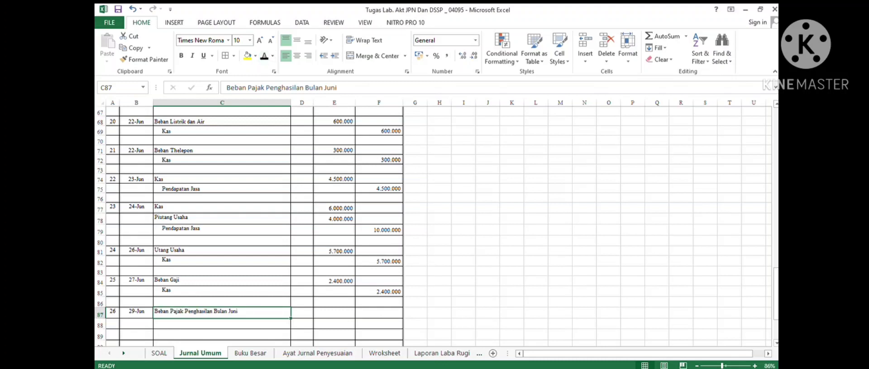
{"action": "left_click", "coordinate": [334, 312]}
{"action": "left_click", "coordinate": [263, 56]}
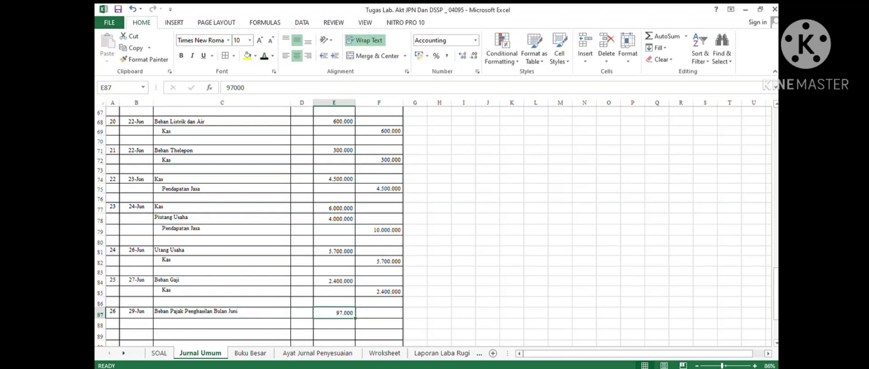
- Credit Kas 97000 on the indented line below the tax expense in the twenty-sixth entry
{"action": "left_click", "coordinate": [222, 323]}
{"action": "left_click", "coordinate": [263, 56]}
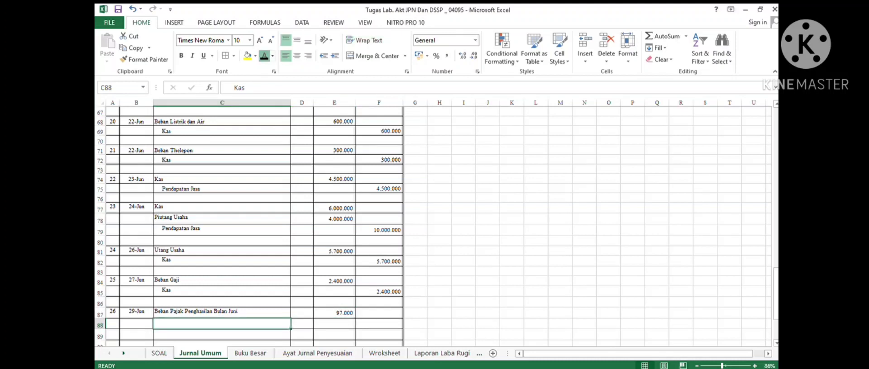
{"action": "left_click", "coordinate": [379, 336]}
{"action": "left_click", "coordinate": [379, 324]}
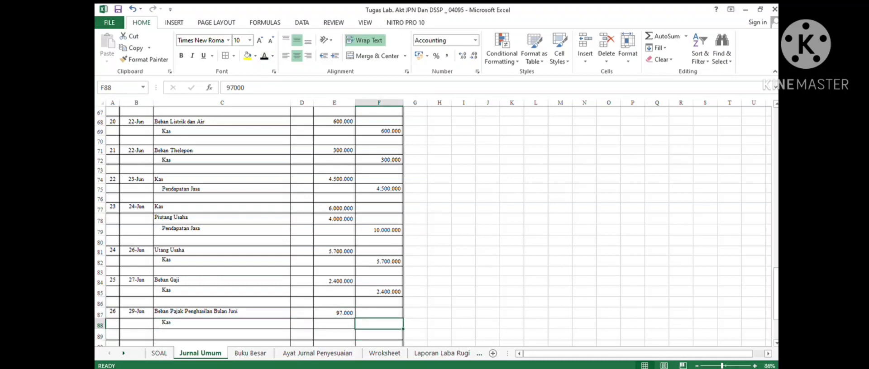
{"action": "left_click", "coordinate": [264, 56]}
- Number the twenty-seventh entry 27 after checking transaction 30 about the signboard advertising tax in the case
{"action": "scroll", "coordinate": [253, 226], "scroll_direction": "down", "scroll_amount": 4}
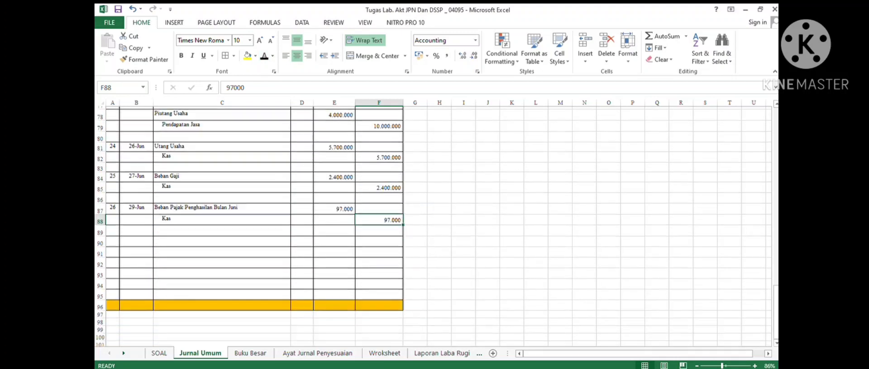
{"action": "left_click", "coordinate": [112, 228]}
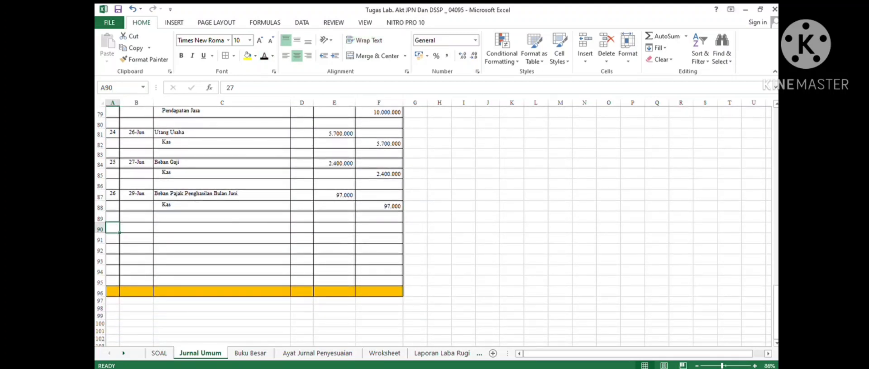
{"action": "left_click", "coordinate": [264, 57]}
{"action": "left_click", "coordinate": [160, 354]}
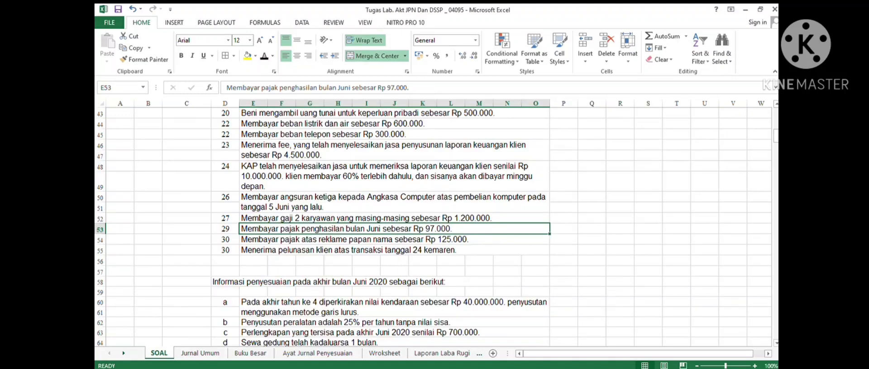
{"action": "left_click", "coordinate": [394, 239]}
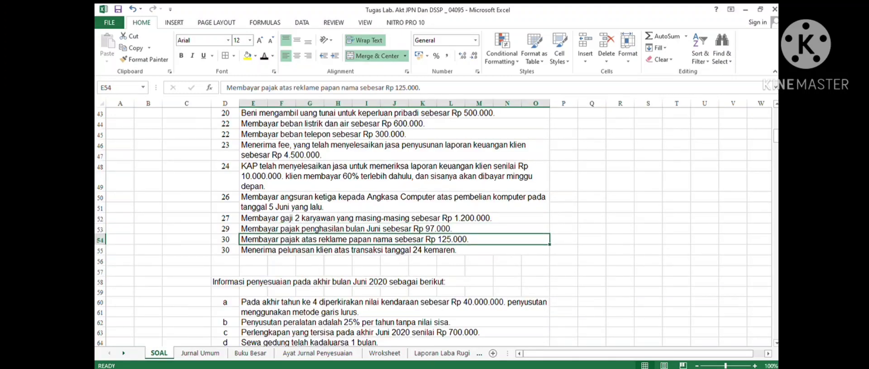
{"action": "left_click", "coordinate": [200, 353]}
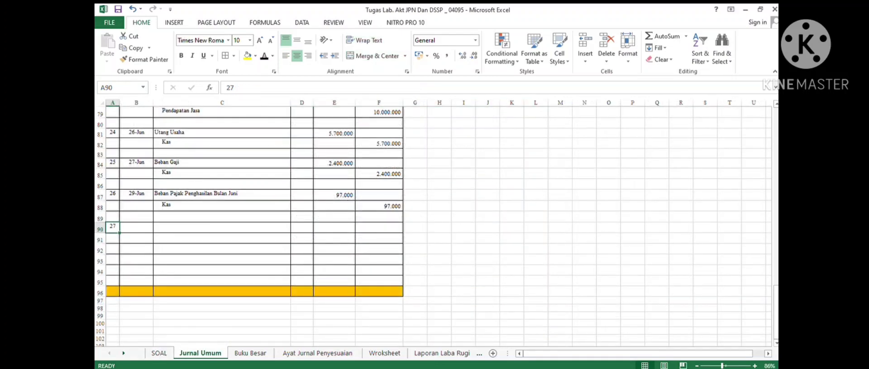
- Date entry 27 30-Jun, debiting Beban Pajak Reklame 125000 and crediting Kas 125000
{"action": "left_click_drag", "start_coordinate": [136, 228], "coordinate": [202, 239]}
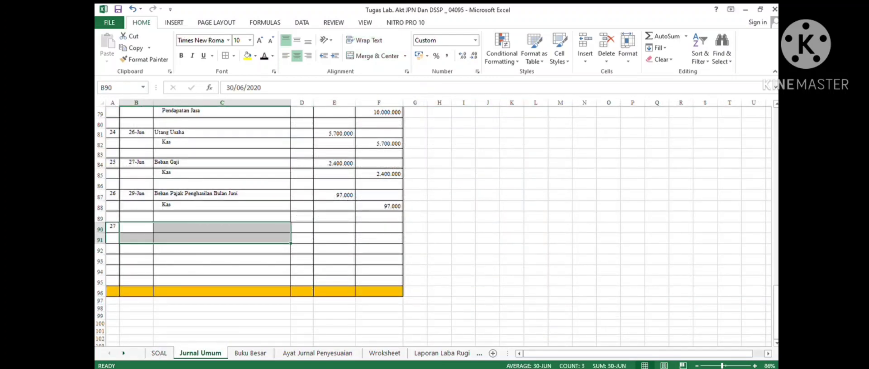
{"action": "left_click", "coordinate": [265, 56]}
{"action": "left_click", "coordinate": [302, 227]}
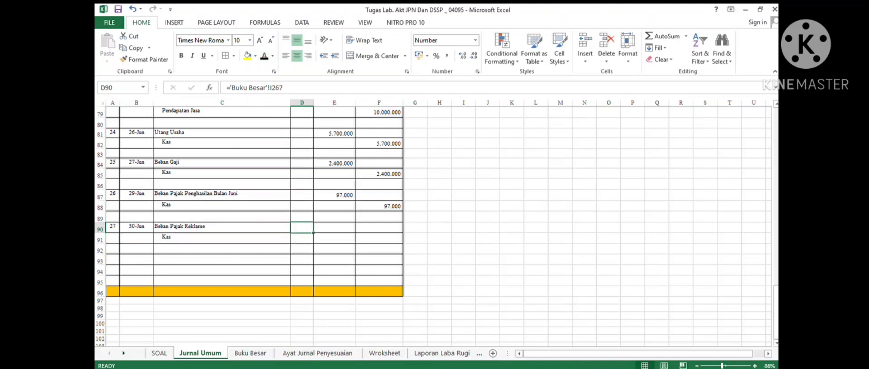
{"action": "left_click_drag", "start_coordinate": [334, 228], "coordinate": [379, 239]}
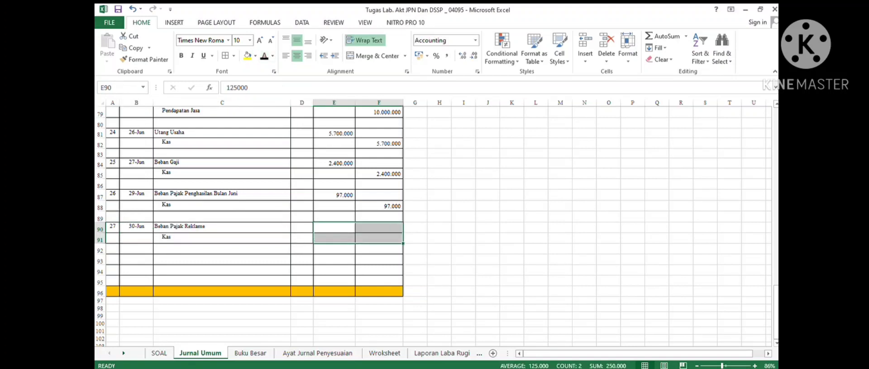
{"action": "left_click", "coordinate": [264, 56]}
{"action": "left_click_drag", "start_coordinate": [222, 206], "coordinate": [222, 216]}
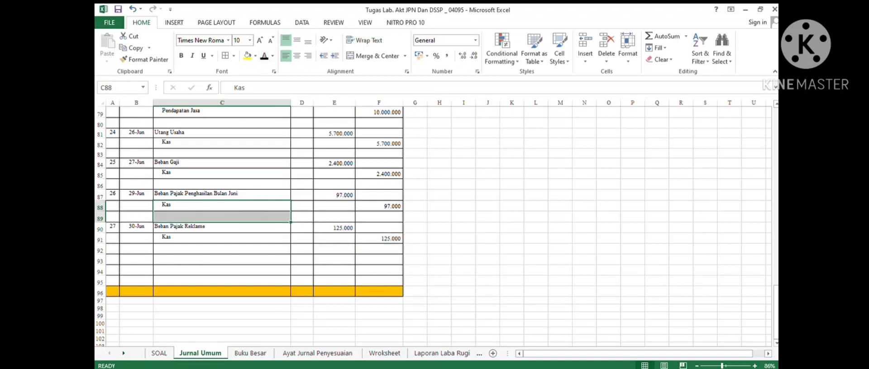
- Number the twenty-eighth entry 28 after checking the final transaction and transaction 24 in the case
{"action": "left_click", "coordinate": [113, 260]}
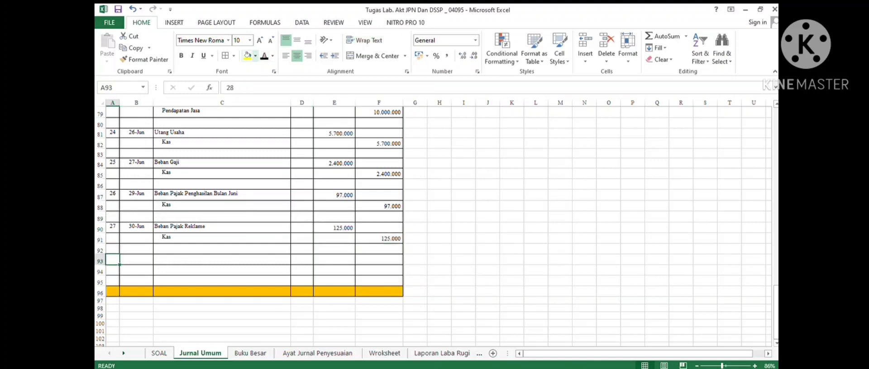
{"action": "left_click", "coordinate": [159, 353]}
{"action": "left_click", "coordinate": [348, 250]}
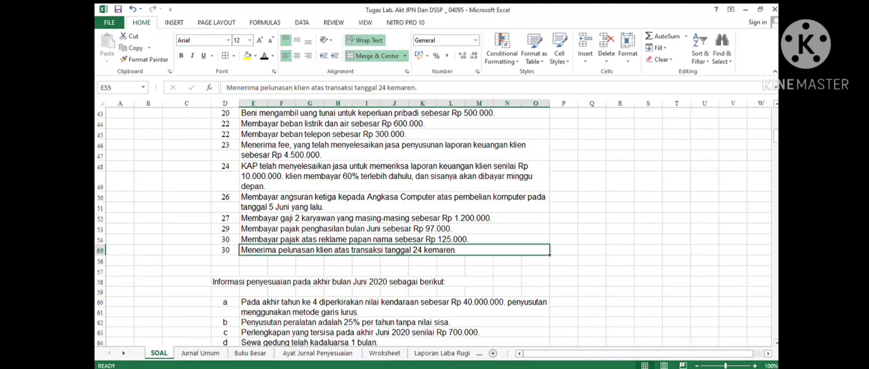
{"action": "key", "text": "Up"}
{"action": "key", "text": "Up"}
{"action": "key", "text": "Up"}
{"action": "key", "text": "Up"}
{"action": "key", "text": "Up"}
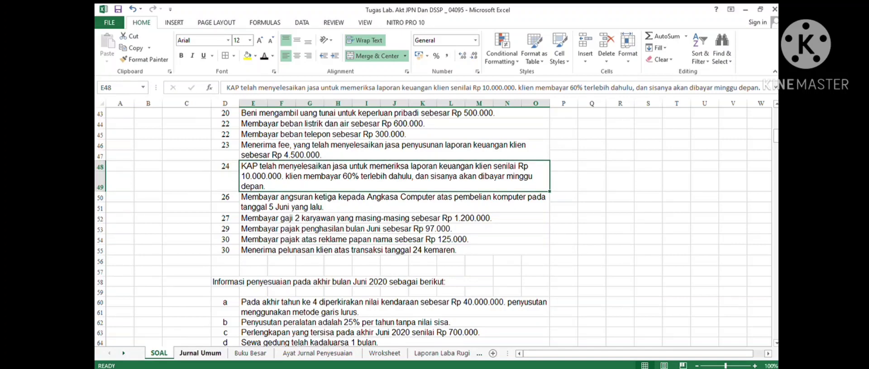
{"action": "left_click", "coordinate": [200, 353]}
- Date entry 28 30-Jun, debiting Kas 4000000 and crediting Piutang Usaha 4000000
{"action": "left_click_drag", "start_coordinate": [135, 259], "coordinate": [221, 271]}
{"action": "left_click", "coordinate": [264, 56]}
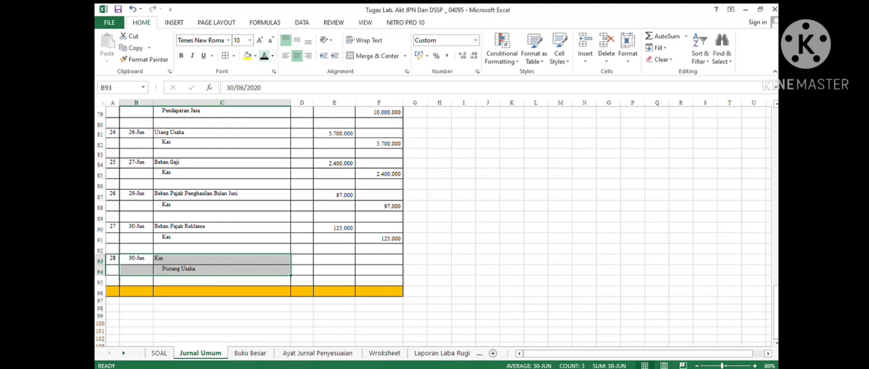
{"action": "left_click", "coordinate": [334, 260]}
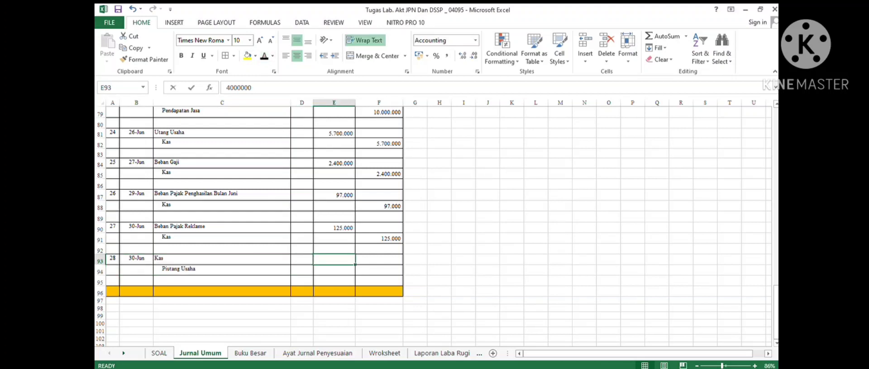
{"action": "double_click", "coordinate": [344, 260]}
{"action": "double_click", "coordinate": [334, 260]}
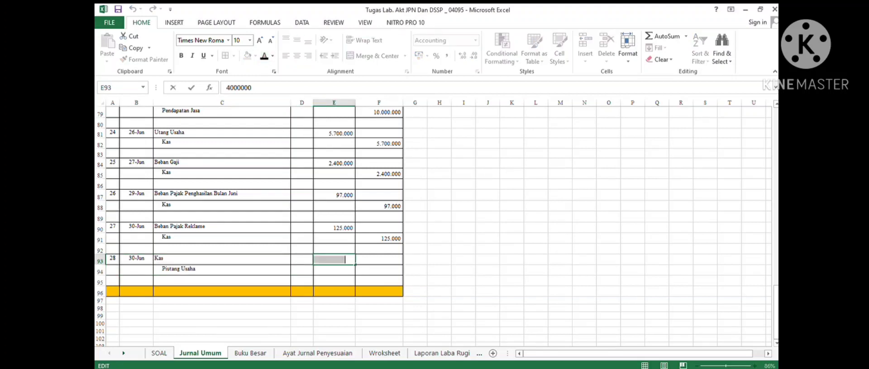
{"action": "left_click_drag", "start_coordinate": [334, 280], "coordinate": [379, 270]}
{"action": "left_click", "coordinate": [334, 259]}
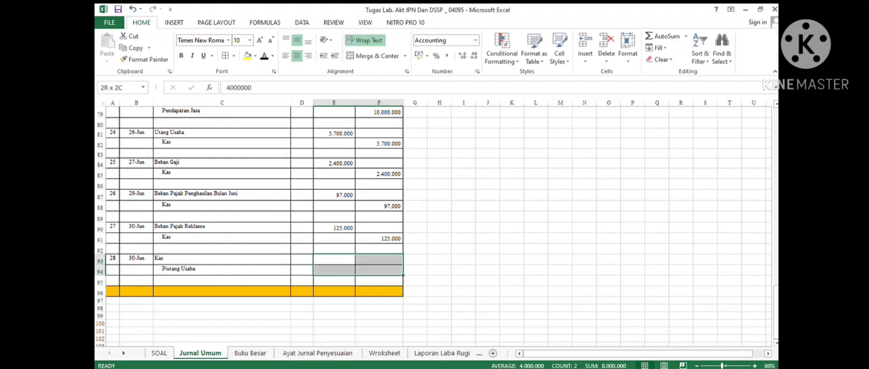
{"action": "left_click", "coordinate": [265, 55]}
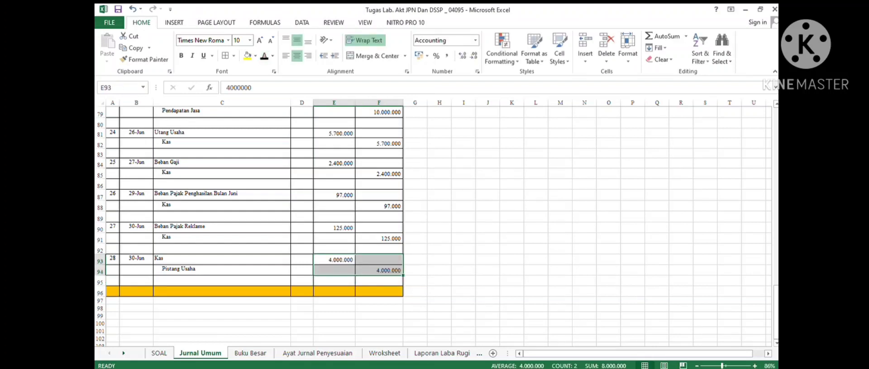
- Label the highlighted total row TOTAL and sum the debit and credit columns in it
{"action": "left_click", "coordinate": [334, 228]}
{"action": "left_click", "coordinate": [222, 292]}
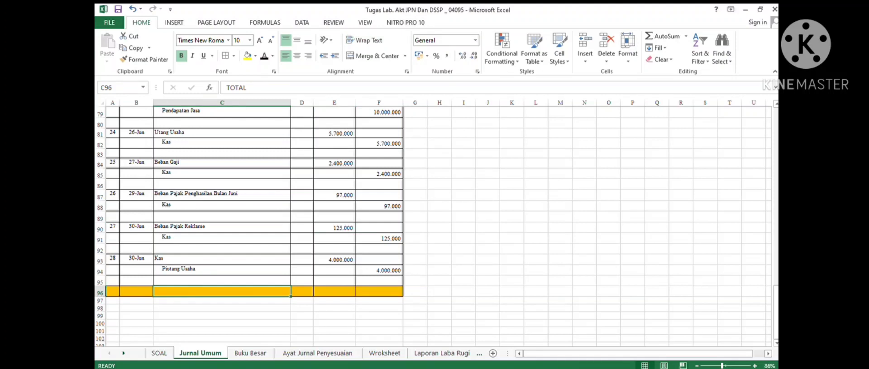
{"action": "left_click", "coordinate": [265, 56]}
{"action": "left_click_drag", "start_coordinate": [334, 291], "coordinate": [378, 291]}
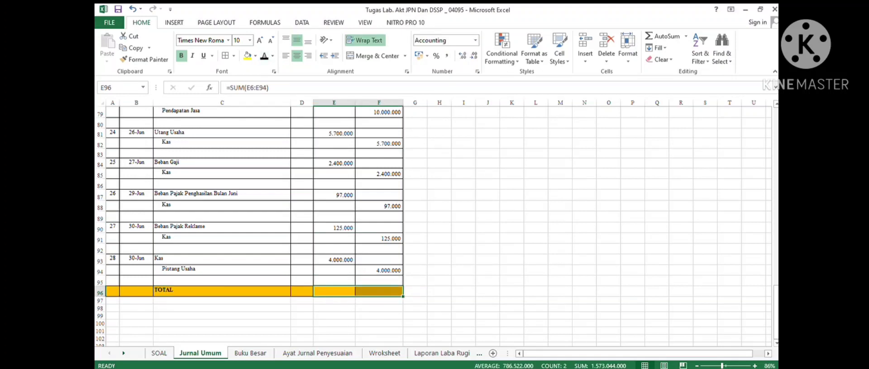
{"action": "left_click", "coordinate": [265, 56]}
{"action": "left_click", "coordinate": [463, 217]}
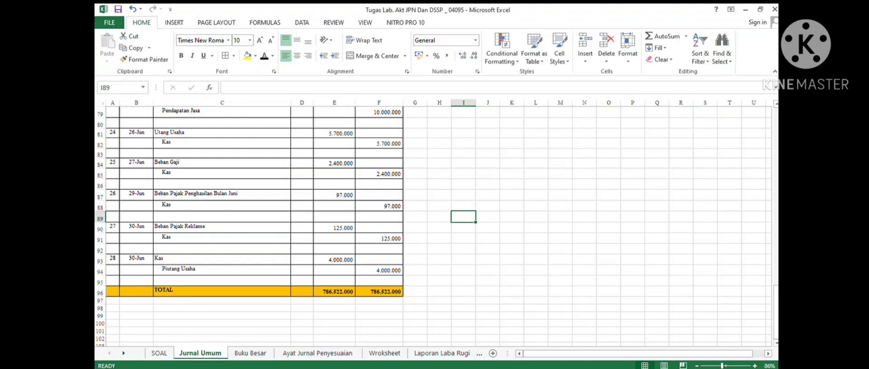
- Compare the Kas account in the Buku Besar ledger with the first entries of the journal
{"action": "key", "text": "ctrl+Page_Down"}
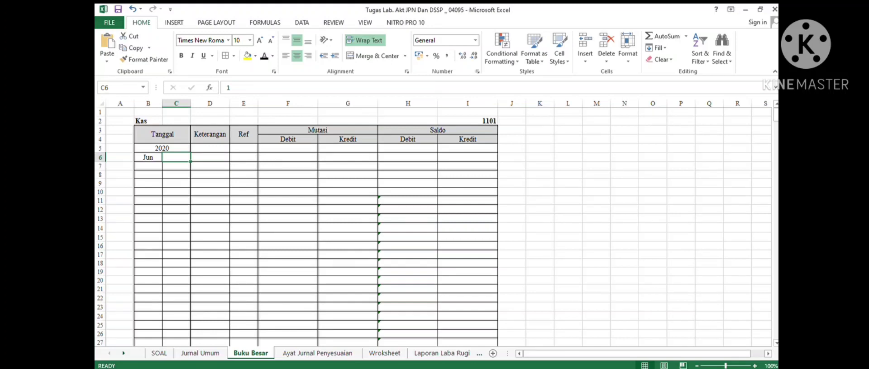
{"action": "left_click", "coordinate": [200, 353]}
{"action": "scroll", "coordinate": [254, 226], "scroll_direction": "down", "scroll_amount": 3}
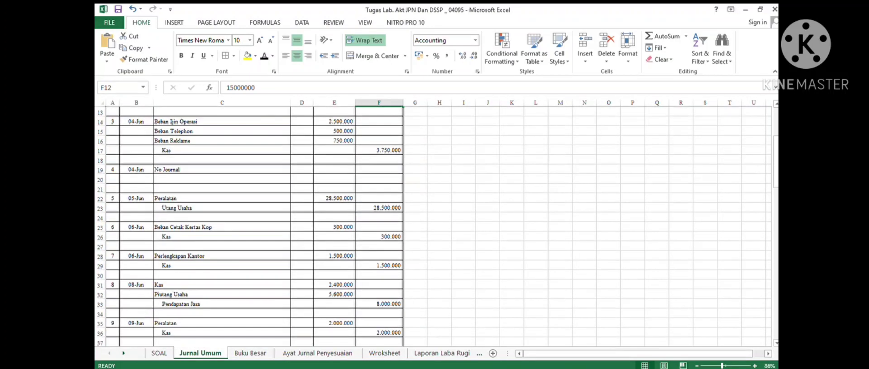
{"action": "scroll", "coordinate": [253, 227], "scroll_direction": "up", "scroll_amount": 4}
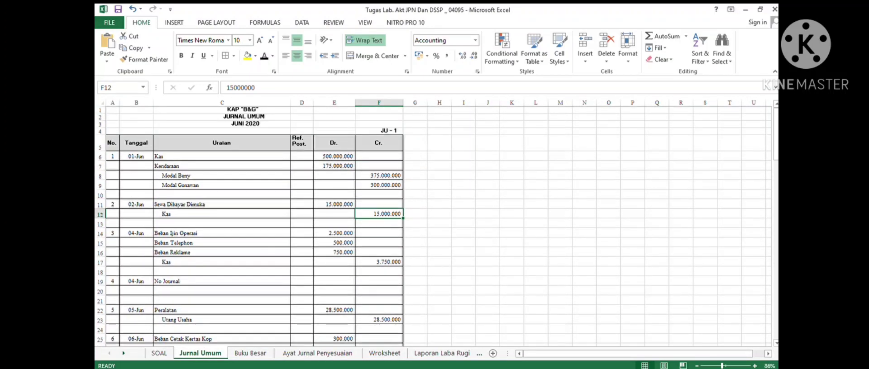
{"action": "left_click", "coordinate": [250, 353]}
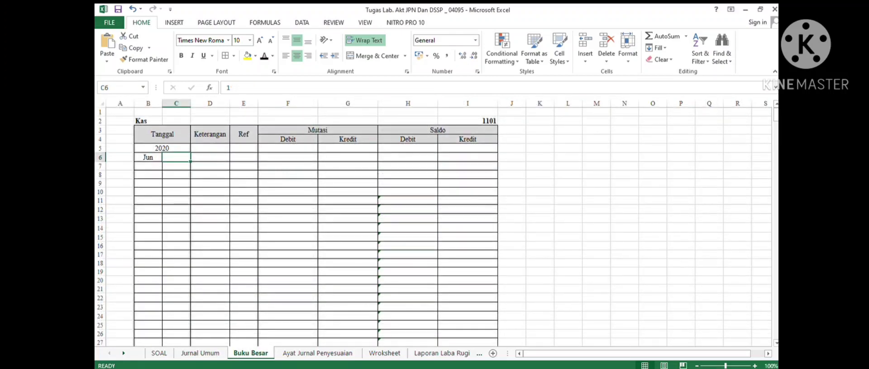
{"action": "left_click", "coordinate": [148, 121]}
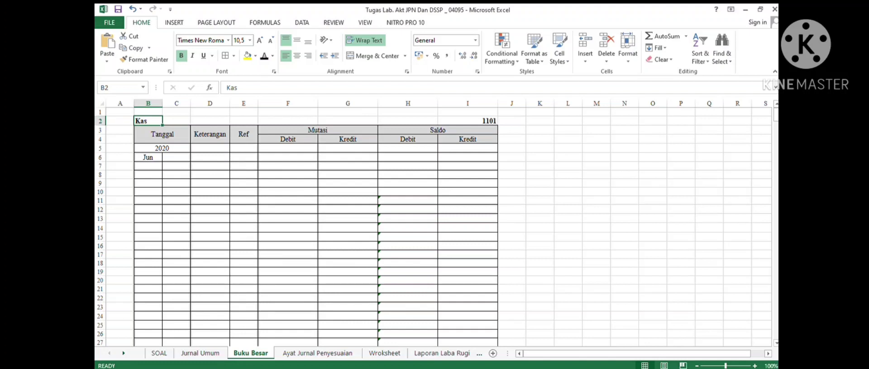
{"action": "left_click", "coordinate": [176, 157]}
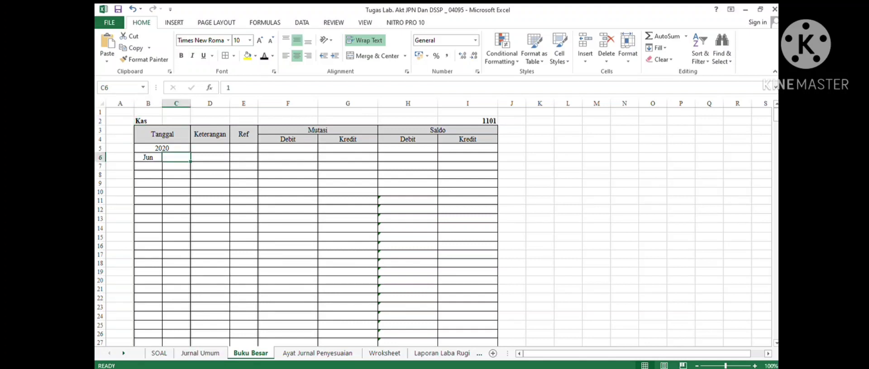
{"action": "left_click", "coordinate": [200, 353]}
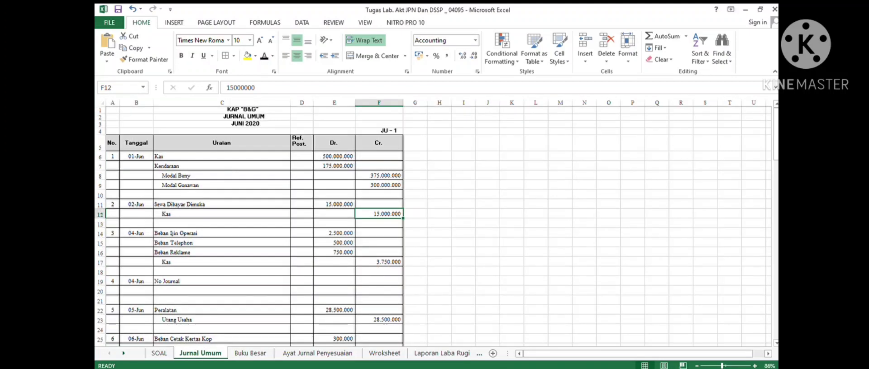
- Post the 1 June Kas debit of 500.000.000 to the first Kas ledger row, dated 1 with reference JU - 1
{"action": "left_click", "coordinate": [135, 157]}
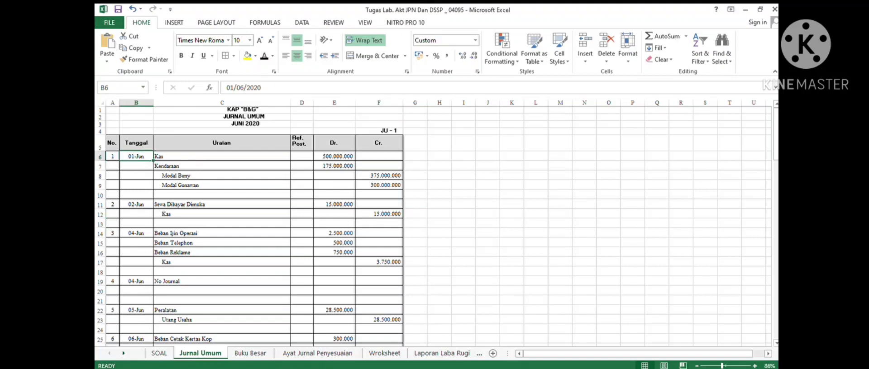
{"action": "key", "text": "shift+Right"}
{"action": "key", "text": "shift+Right"}
{"action": "key", "text": "shift+Right"}
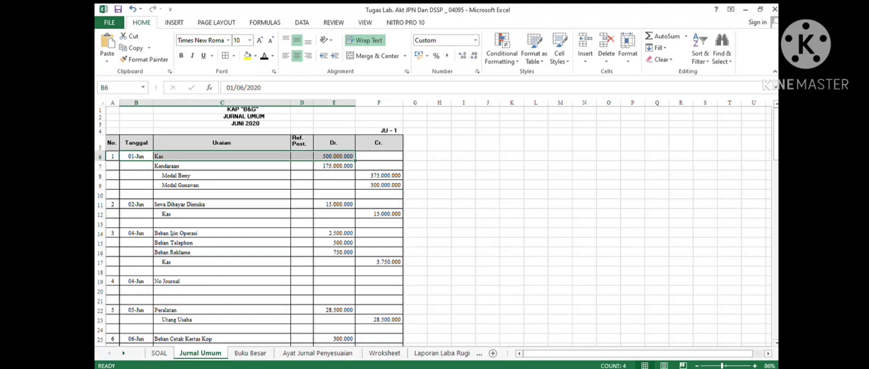
{"action": "left_click", "coordinate": [250, 353]}
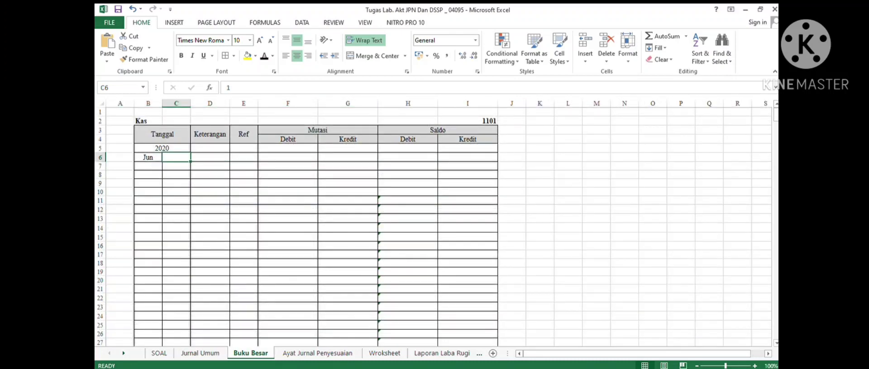
{"action": "key", "text": "shift+Right"}
{"action": "key", "text": "shift+Right"}
{"action": "key", "text": "shift+Right"}
{"action": "key", "text": "shift+Right"}
{"action": "key", "text": "shift+Right"}
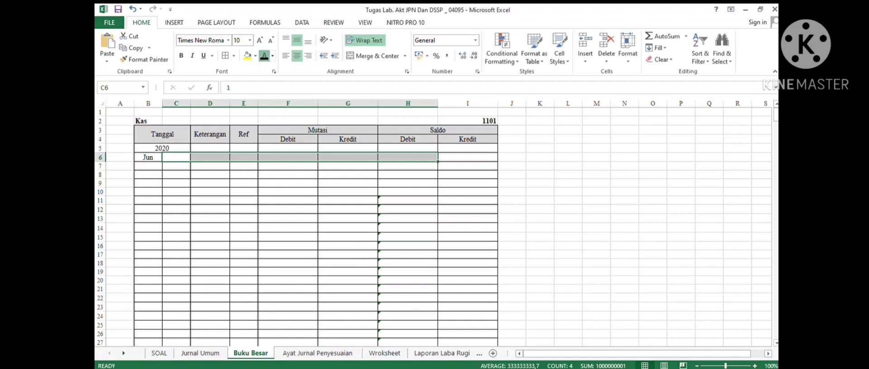
{"action": "left_click", "coordinate": [264, 56]}
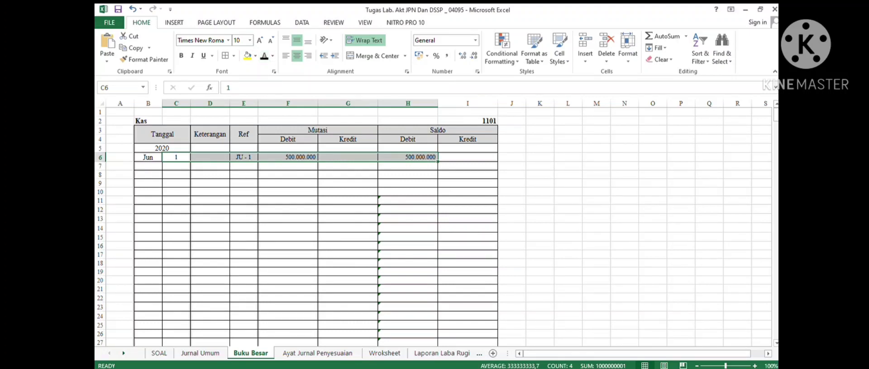
{"action": "left_click", "coordinate": [288, 158]}
{"action": "left_click", "coordinate": [407, 158]}
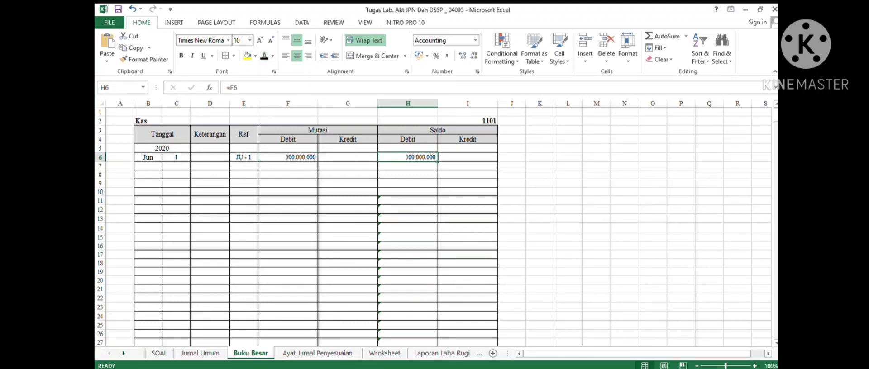
- Post the 2 June Kas credit of 15.000.000 to the next Kas ledger row with reference JU - 1
{"action": "left_click", "coordinate": [200, 354]}
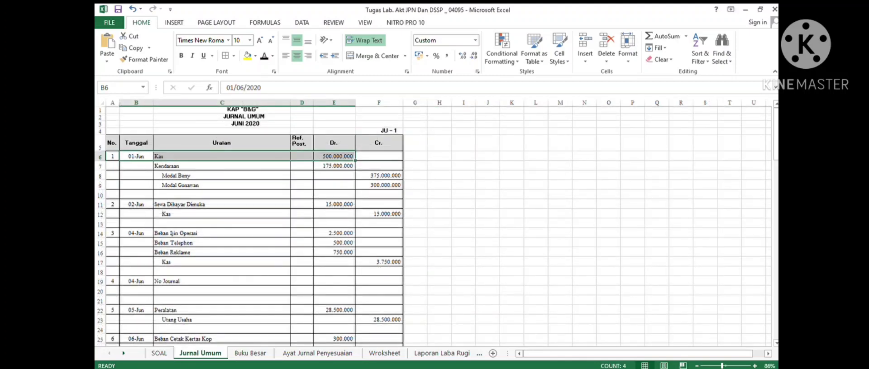
{"action": "left_click", "coordinate": [136, 205]}
{"action": "key", "text": "shift+Right"}
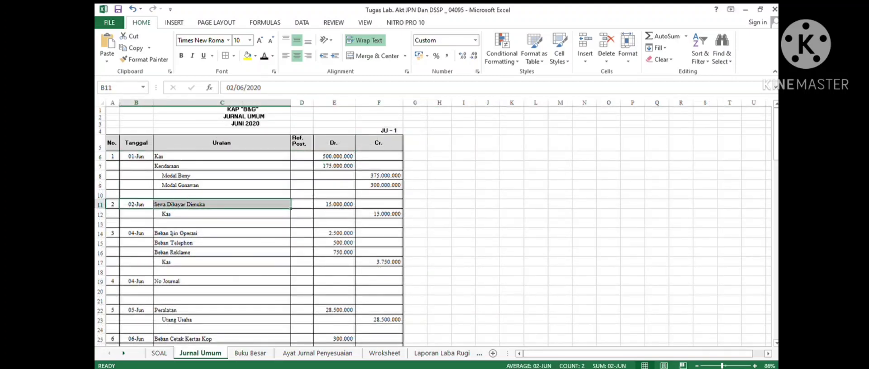
{"action": "key", "text": "Down"}
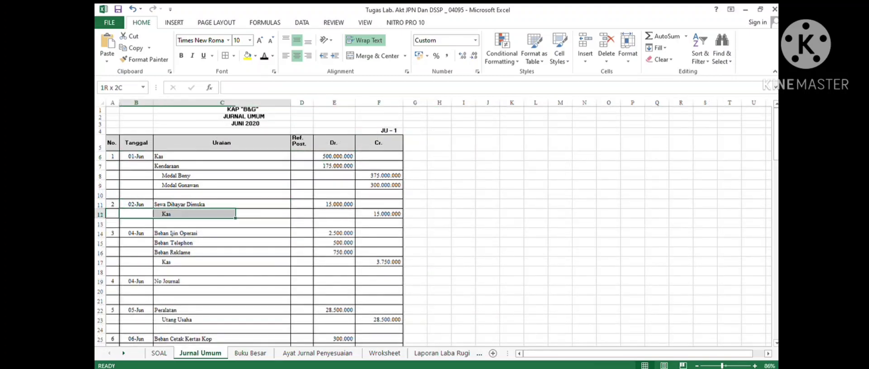
{"action": "key", "text": "shift+Right"}
{"action": "key", "text": "shift+Right"}
{"action": "key", "text": "shift+Right"}
{"action": "key", "text": "shift+Right"}
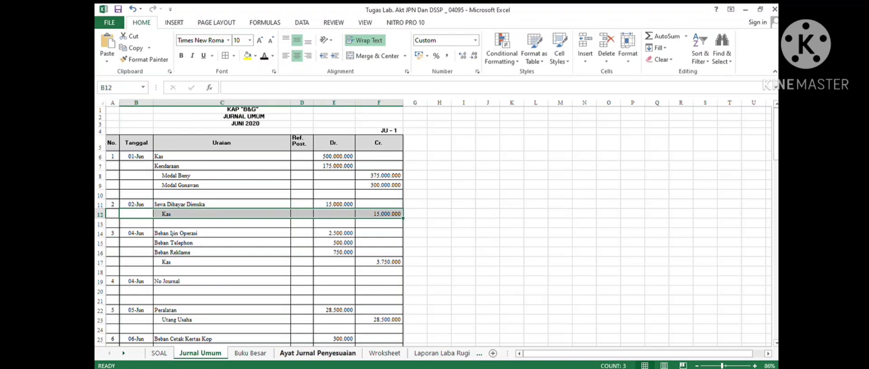
{"action": "left_click", "coordinate": [250, 353]}
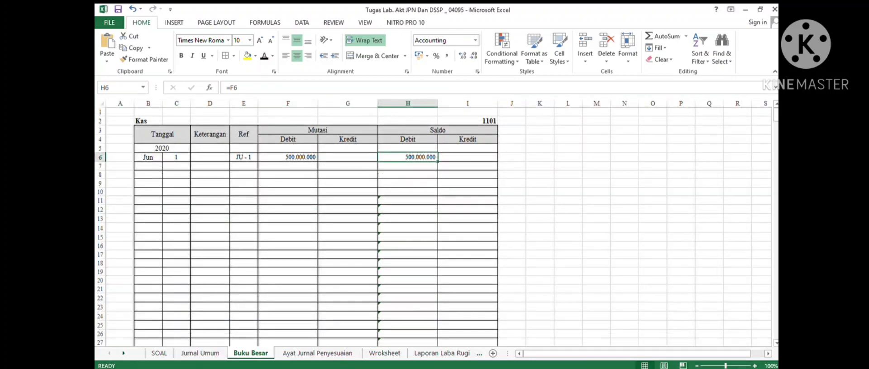
{"action": "left_click_drag", "start_coordinate": [176, 166], "coordinate": [407, 166]}
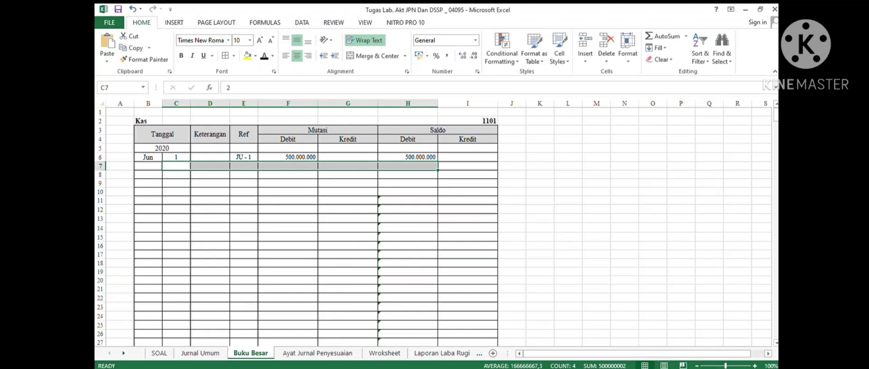
{"action": "left_click", "coordinate": [264, 55]}
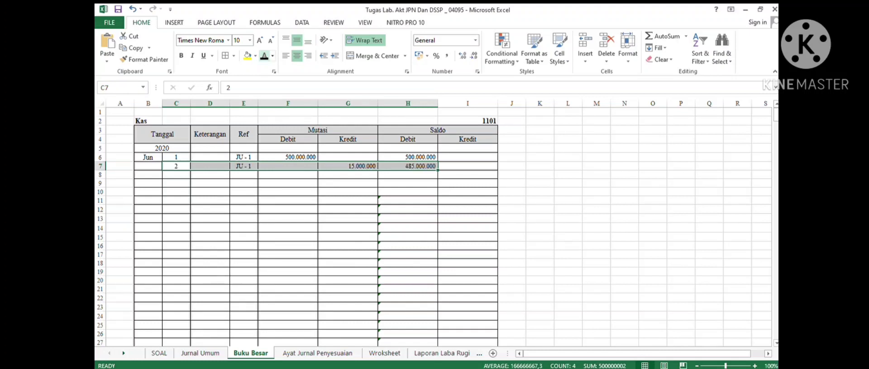
- Examine the formulas behind the Kredit and Saldo cells of the first two Kas ledger rows
{"action": "left_click", "coordinate": [347, 166]}
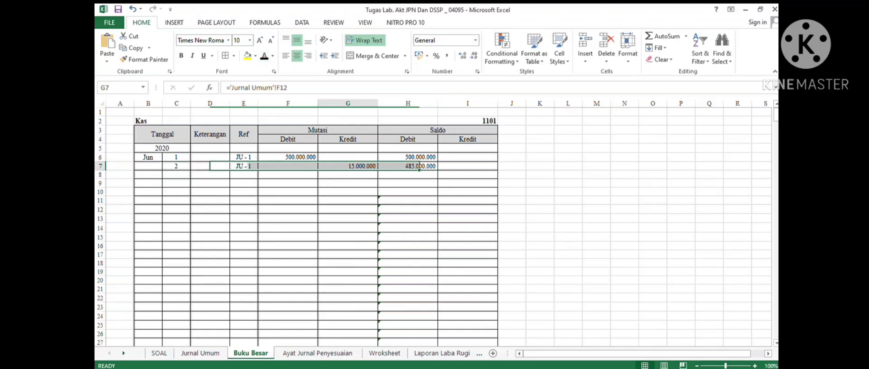
{"action": "left_click", "coordinate": [408, 166]}
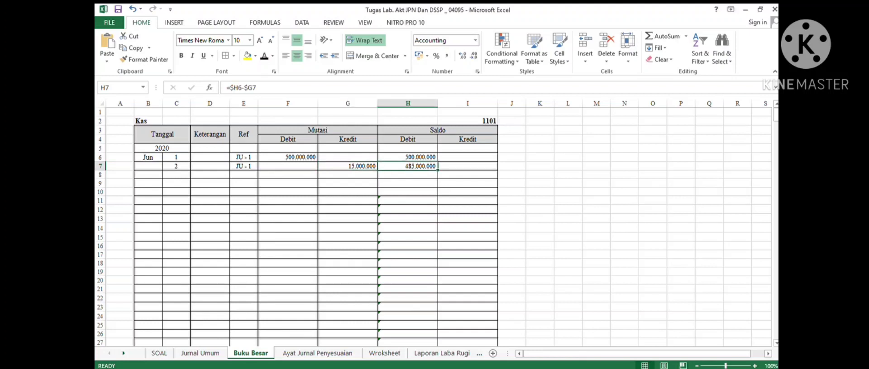
{"action": "left_click", "coordinate": [348, 166]}
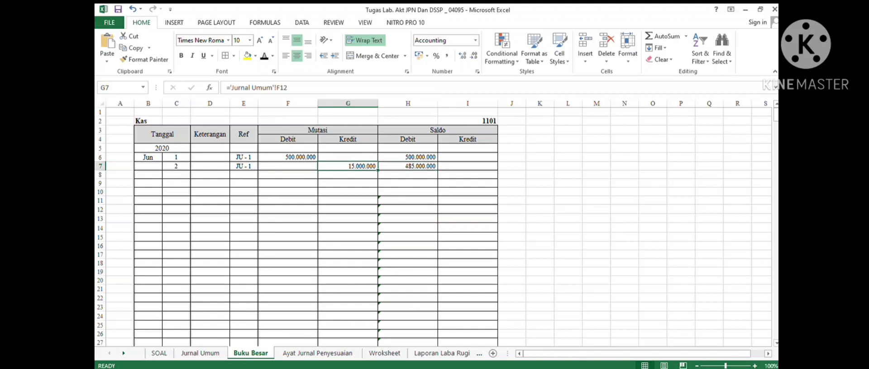
{"action": "left_click", "coordinate": [408, 158]}
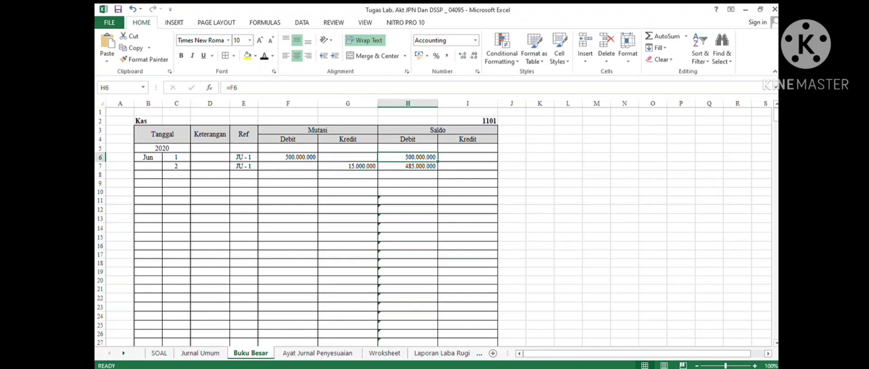
{"action": "left_click", "coordinate": [408, 166]}
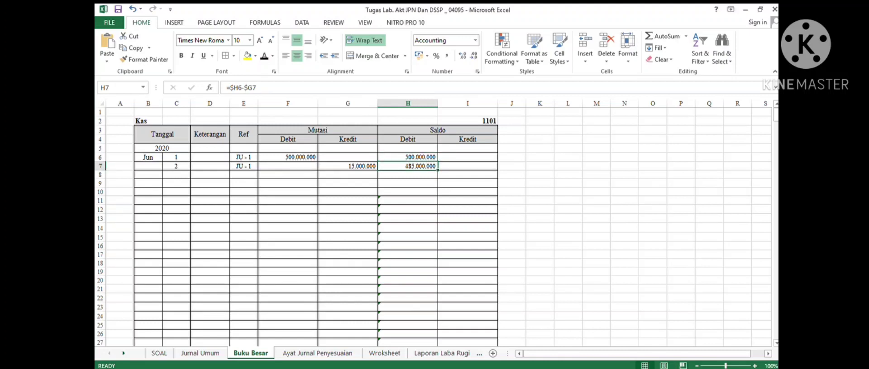
{"action": "left_click", "coordinate": [407, 157]}
{"action": "left_click", "coordinate": [348, 166]}
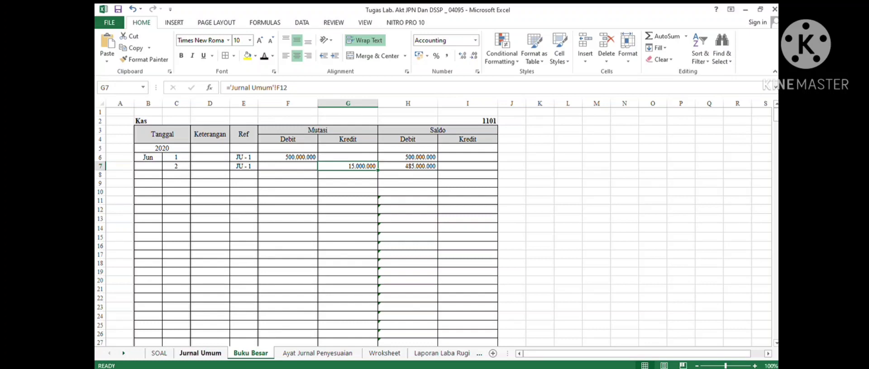
- Post the 4 June Kas credit of 3.750.000 to the third Kas ledger row with reference JU - 1
{"action": "left_click", "coordinate": [200, 353]}
{"action": "scroll", "coordinate": [253, 226], "scroll_direction": "down", "scroll_amount": 1}
{"action": "scroll", "coordinate": [254, 226], "scroll_direction": "down", "scroll_amount": 2}
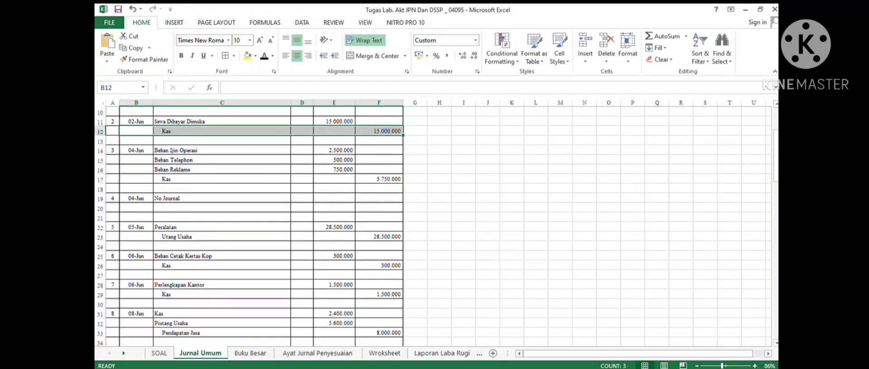
{"action": "left_click_drag", "start_coordinate": [203, 179], "coordinate": [380, 179]}
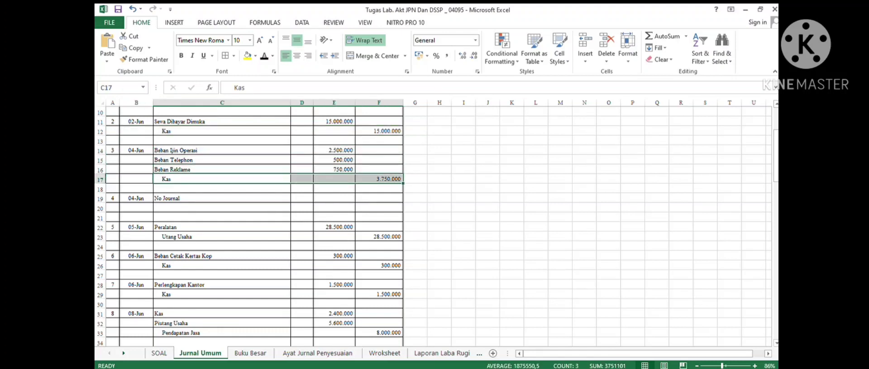
{"action": "left_click", "coordinate": [250, 353]}
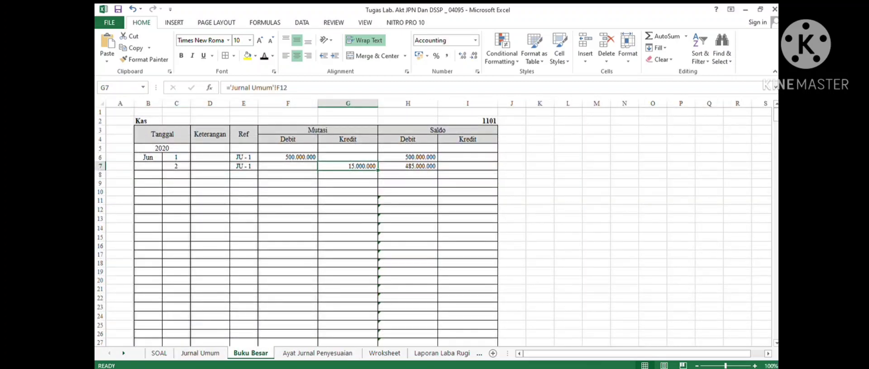
{"action": "left_click_drag", "start_coordinate": [176, 175], "coordinate": [408, 174]}
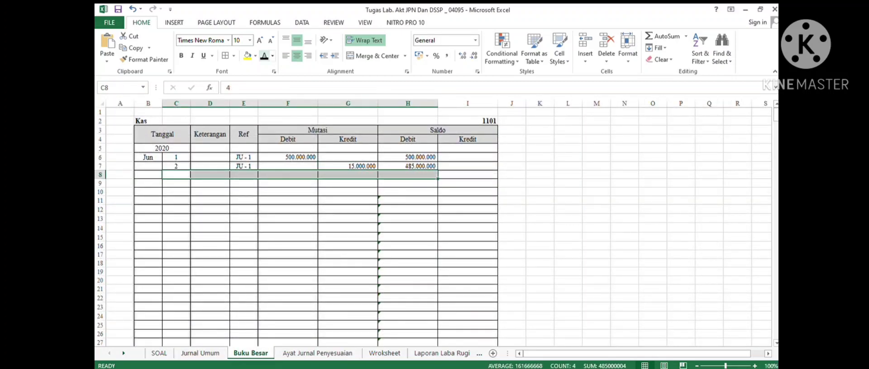
{"action": "left_click", "coordinate": [265, 56]}
{"action": "left_click", "coordinate": [288, 184]}
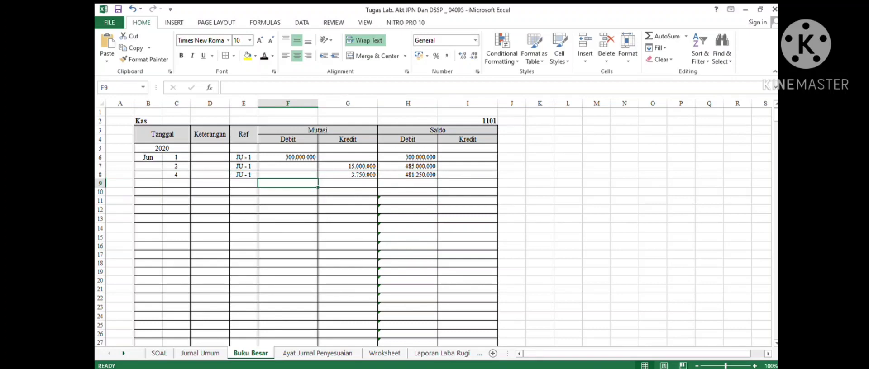
- Post the 6 June Kas credit of 300.000 to the fourth Kas ledger row with reference JU - 1
{"action": "left_click", "coordinate": [200, 353]}
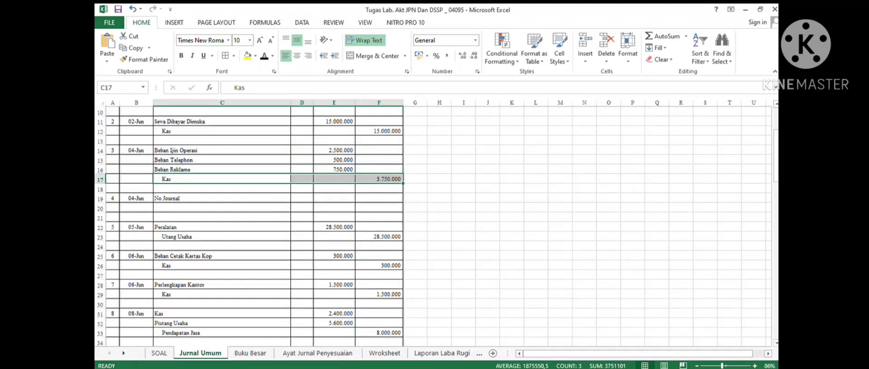
{"action": "scroll", "coordinate": [253, 226], "scroll_direction": "down", "scroll_amount": 2}
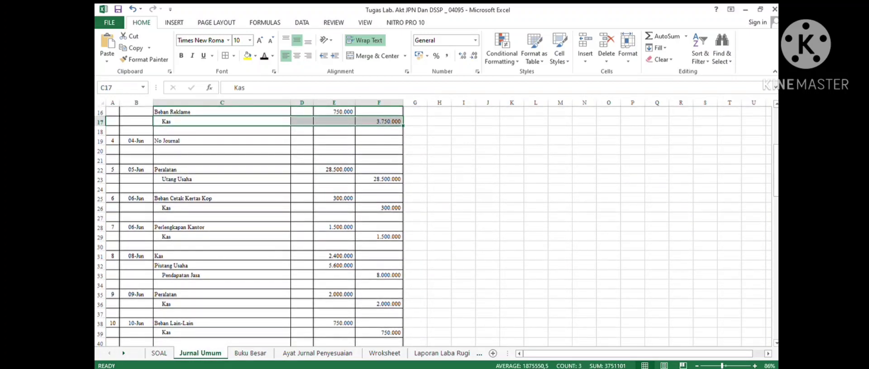
{"action": "scroll", "coordinate": [253, 179], "scroll_direction": "down", "scroll_amount": 1}
{"action": "left_click_drag", "start_coordinate": [253, 179], "coordinate": [379, 179]}
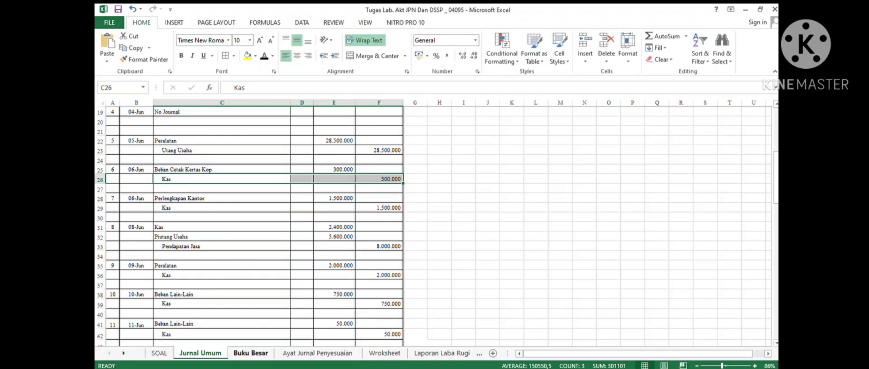
{"action": "left_click", "coordinate": [251, 353]}
{"action": "left_click_drag", "start_coordinate": [176, 183], "coordinate": [408, 183]}
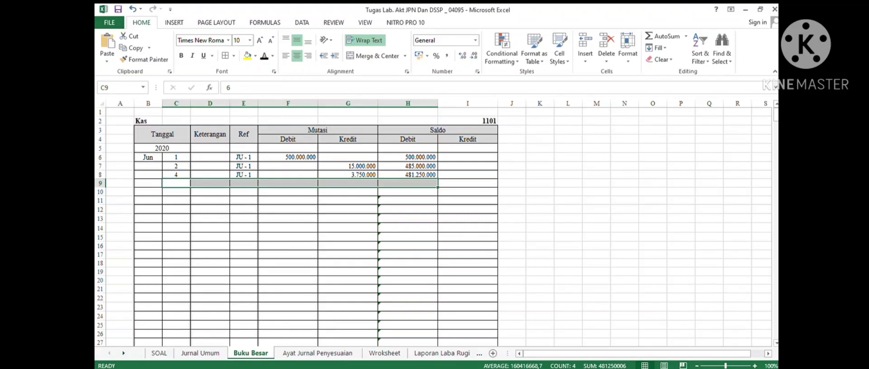
{"action": "left_click", "coordinate": [264, 55]}
{"action": "left_click", "coordinate": [348, 183]}
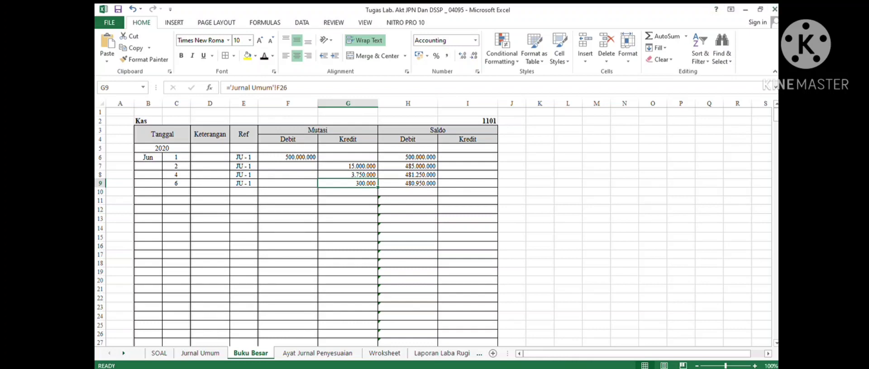
- Post the second 6 June Kas credit of 1.500.000 to the fifth Kas ledger row with reference JU - 1
{"action": "left_click", "coordinate": [200, 353]}
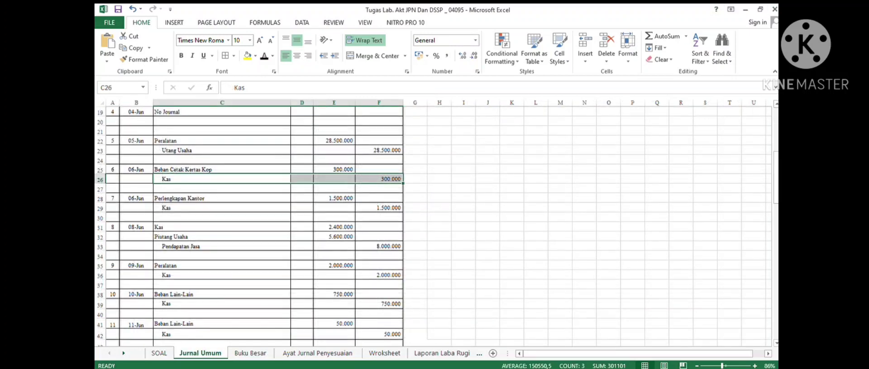
{"action": "left_click_drag", "start_coordinate": [136, 208], "coordinate": [380, 208]}
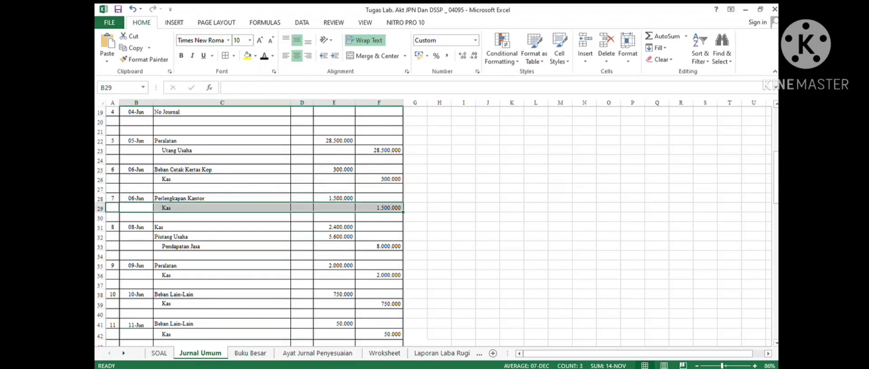
{"action": "left_click", "coordinate": [250, 353]}
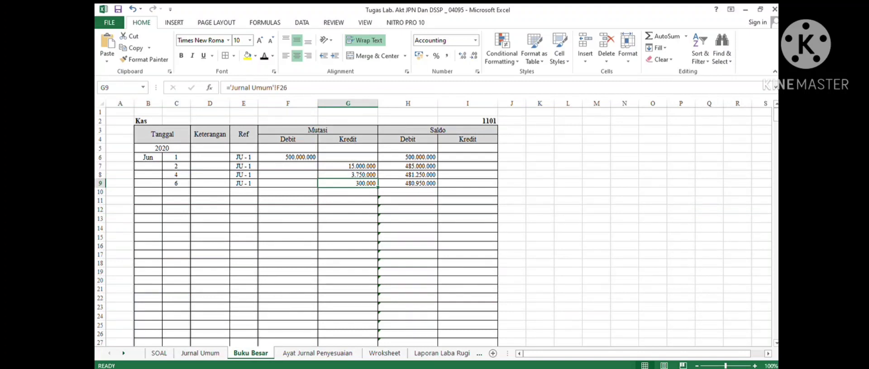
{"action": "left_click_drag", "start_coordinate": [176, 191], "coordinate": [408, 191]}
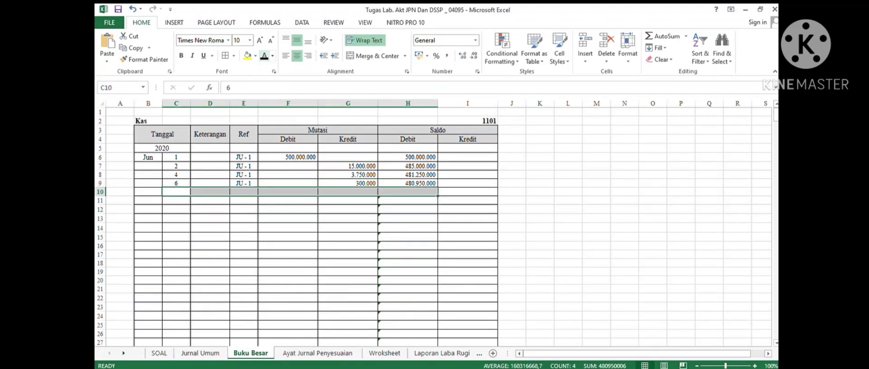
{"action": "left_click", "coordinate": [348, 191]}
{"action": "left_click_drag", "start_coordinate": [347, 166], "coordinate": [347, 192]}
- Examine the formulas behind the Saldo and Kredit cells of the latest Kas ledger rows
{"action": "left_click", "coordinate": [407, 158]}
{"action": "left_click_drag", "start_coordinate": [407, 158], "coordinate": [407, 201]}
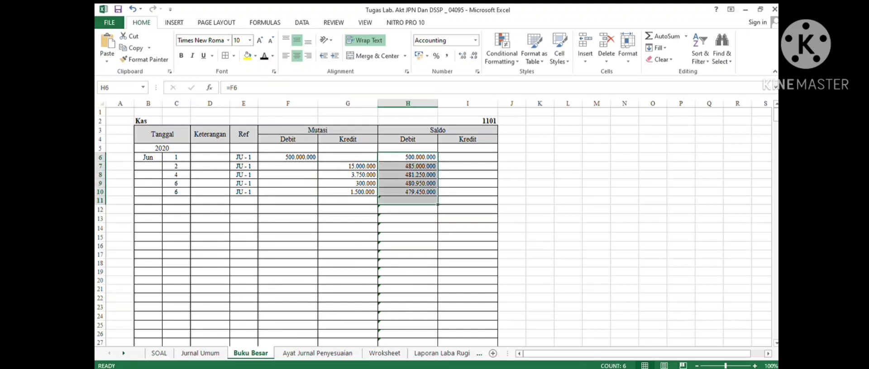
{"action": "left_click", "coordinate": [408, 192]}
{"action": "left_click", "coordinate": [272, 87]}
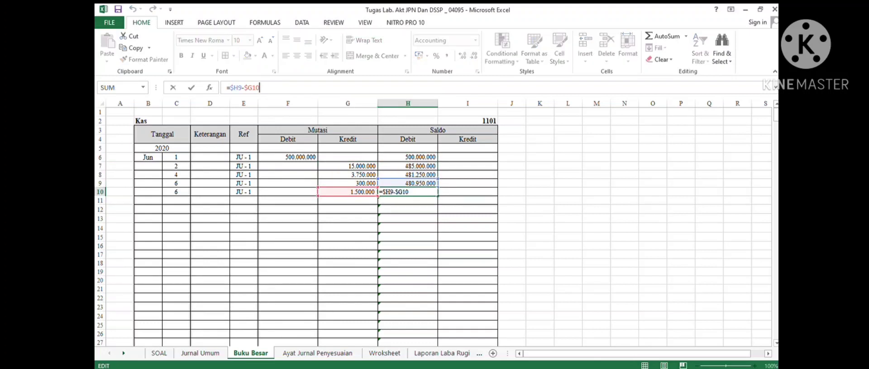
{"action": "left_click", "coordinate": [407, 183]}
{"action": "left_click", "coordinate": [347, 192]}
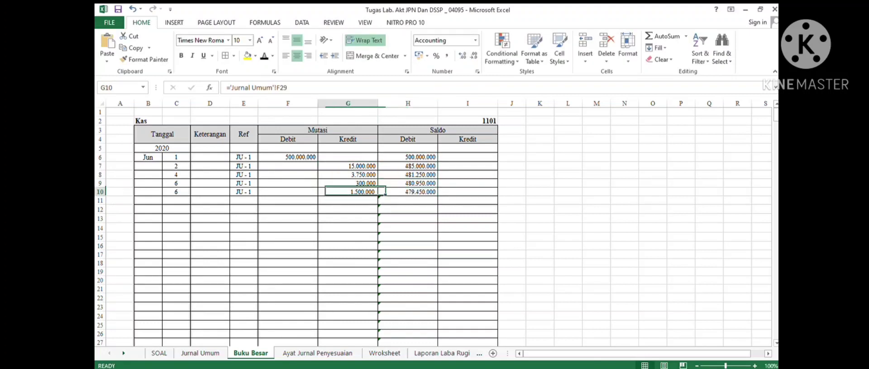
{"action": "left_click", "coordinate": [407, 183]}
{"action": "left_click", "coordinate": [272, 88]}
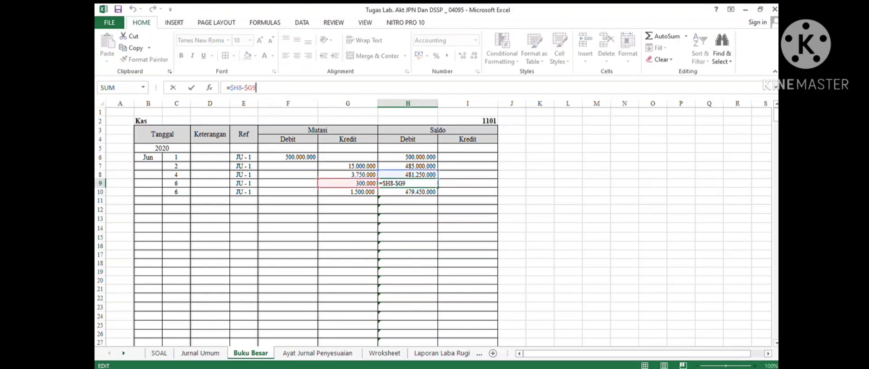
{"action": "left_click", "coordinate": [348, 209]}
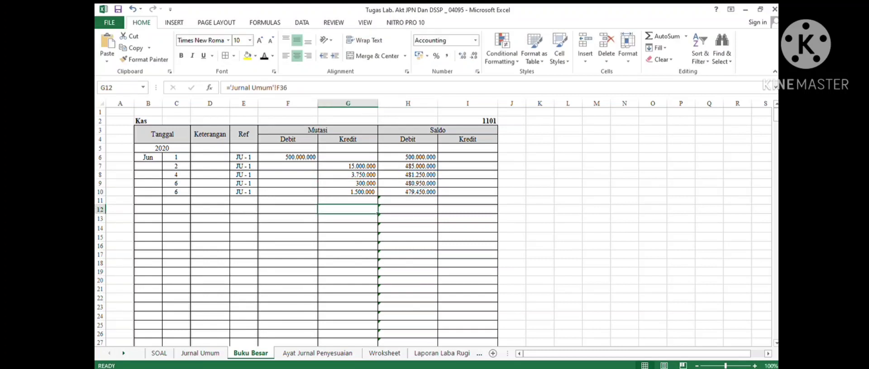
{"action": "left_click", "coordinate": [200, 353]}
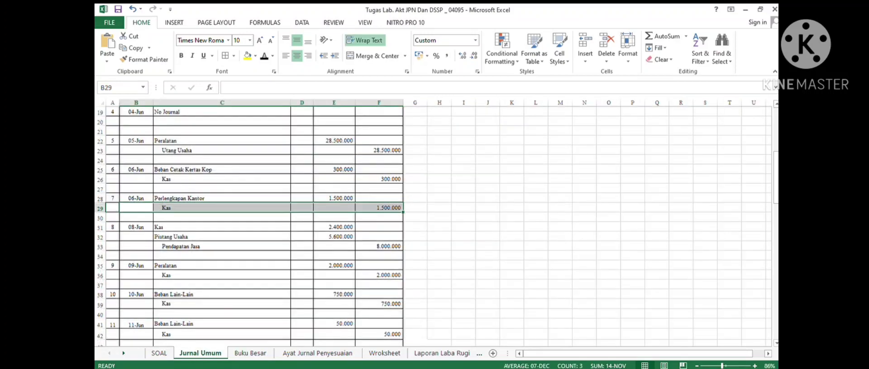
{"action": "scroll", "coordinate": [316, 226], "scroll_direction": "down", "scroll_amount": 2}
{"action": "left_click_drag", "start_coordinate": [136, 198], "coordinate": [380, 198]}
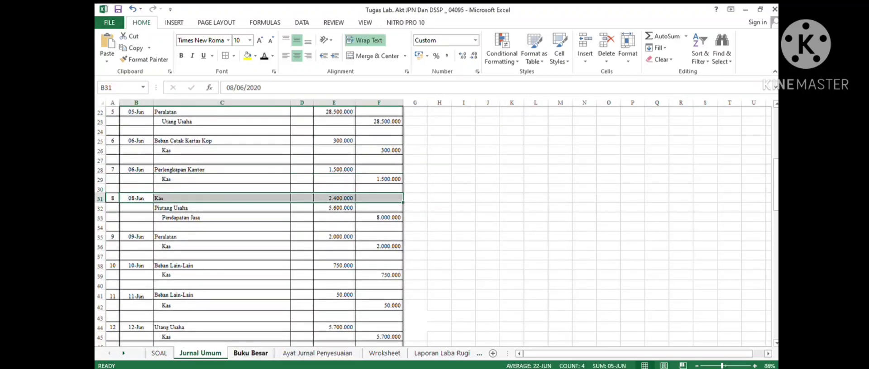
{"action": "left_click", "coordinate": [250, 353]}
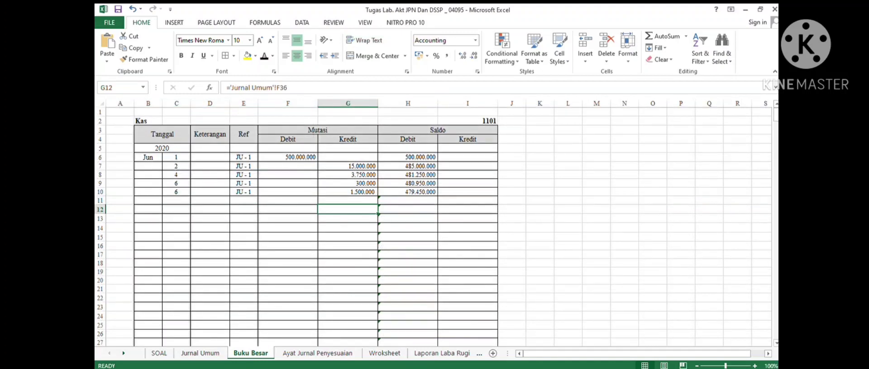
{"action": "left_click_drag", "start_coordinate": [176, 200], "coordinate": [408, 201]}
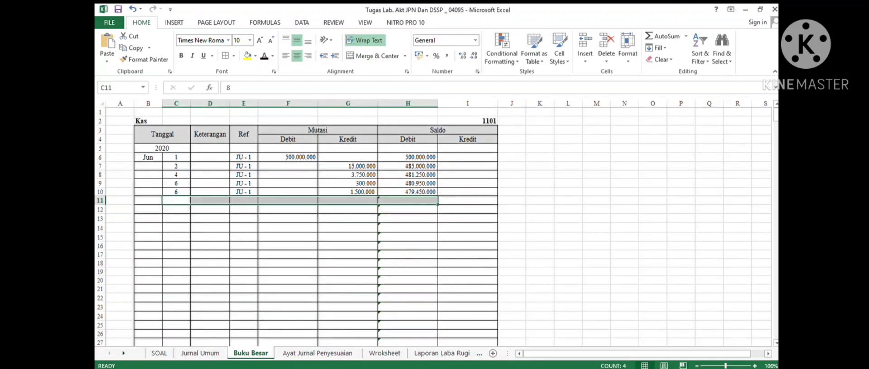
{"action": "left_click", "coordinate": [265, 56]}
{"action": "left_click", "coordinate": [347, 238]}
{"action": "left_click", "coordinate": [408, 201]}
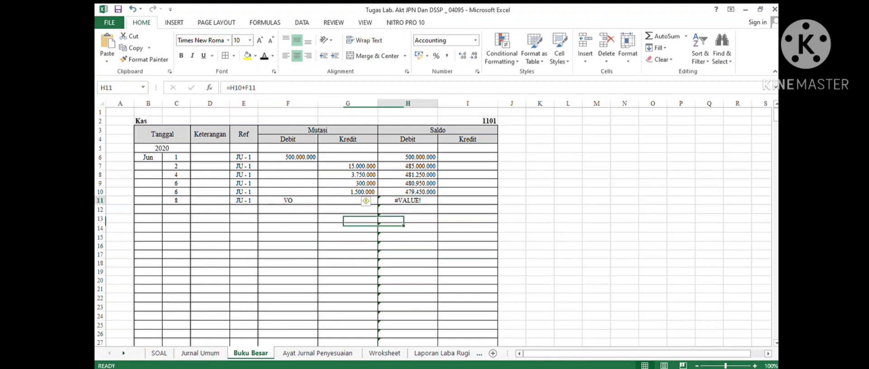
{"action": "left_click", "coordinate": [288, 200]}
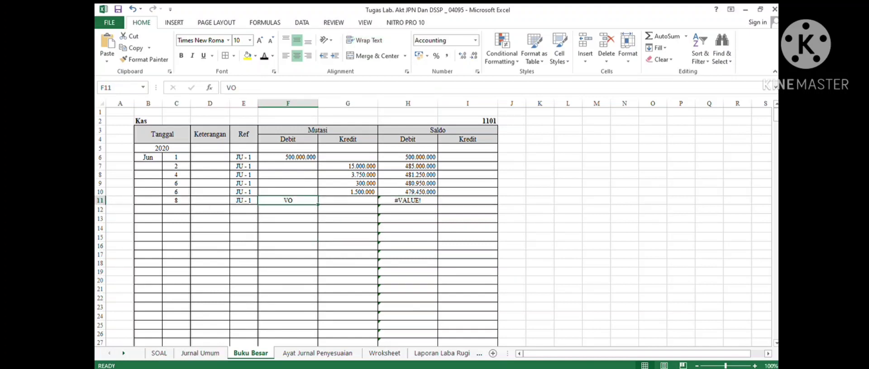
{"action": "left_click", "coordinate": [132, 9]}
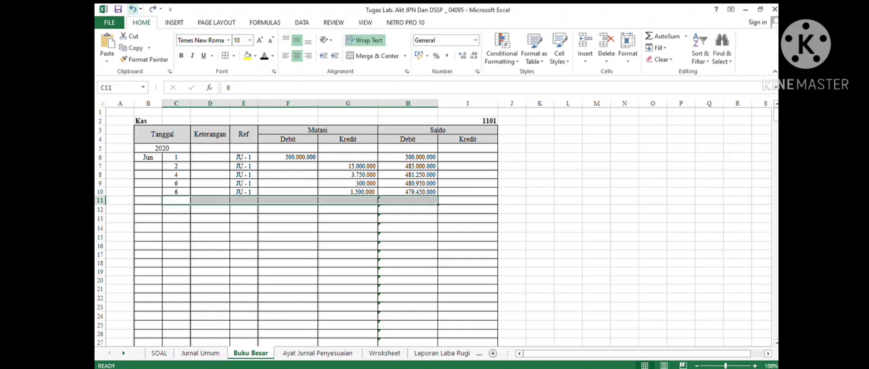
- Post the 8 June Kas debit of 2.400.000 to the sixth Kas ledger row with date 8, reference JU - 1 and running Saldo
{"action": "left_click", "coordinate": [200, 353]}
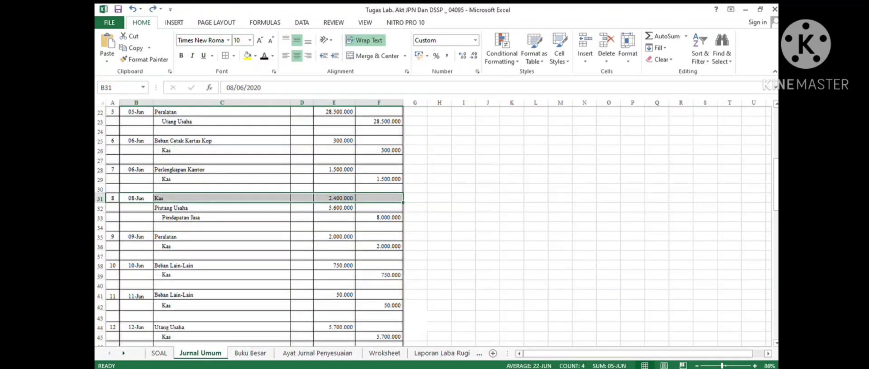
{"action": "left_click", "coordinate": [334, 199]}
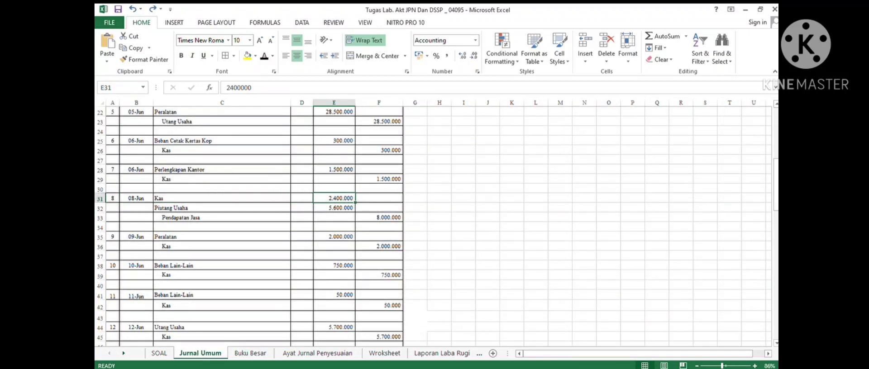
{"action": "left_click", "coordinate": [250, 353]}
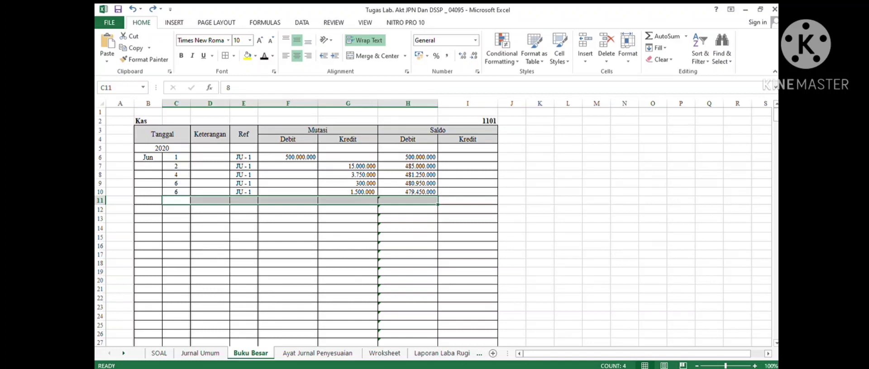
{"action": "left_click", "coordinate": [287, 200]}
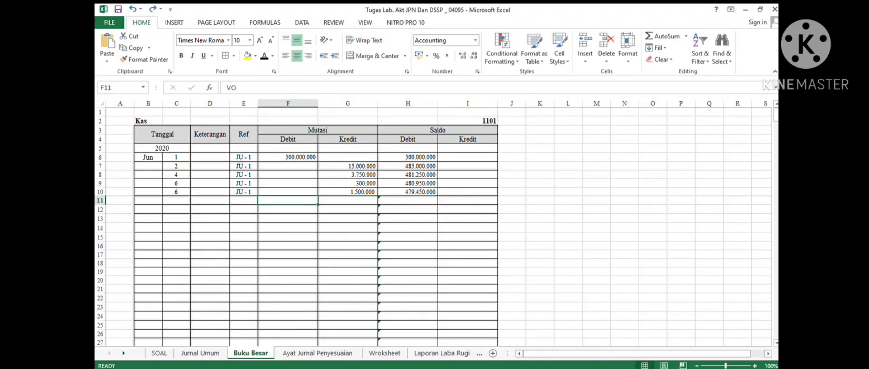
{"action": "left_click", "coordinate": [176, 200]}
{"action": "left_click", "coordinate": [264, 56]}
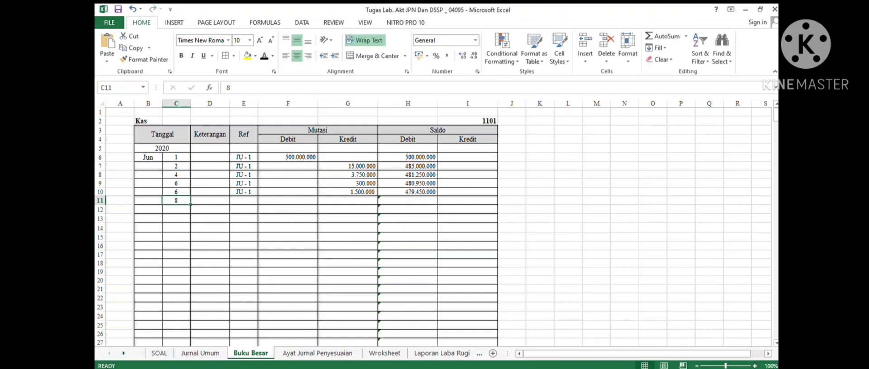
{"action": "key", "text": "Right"}
{"action": "key", "text": "Right"}
{"action": "left_click", "coordinate": [264, 56]}
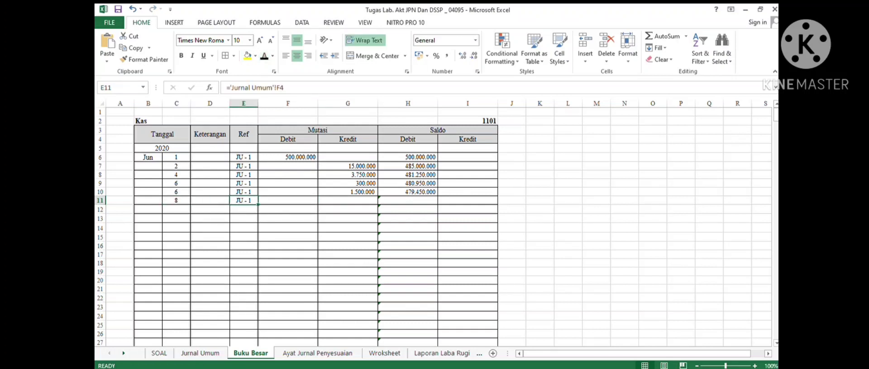
{"action": "key", "text": "Right"}
{"action": "type", "text": "="}
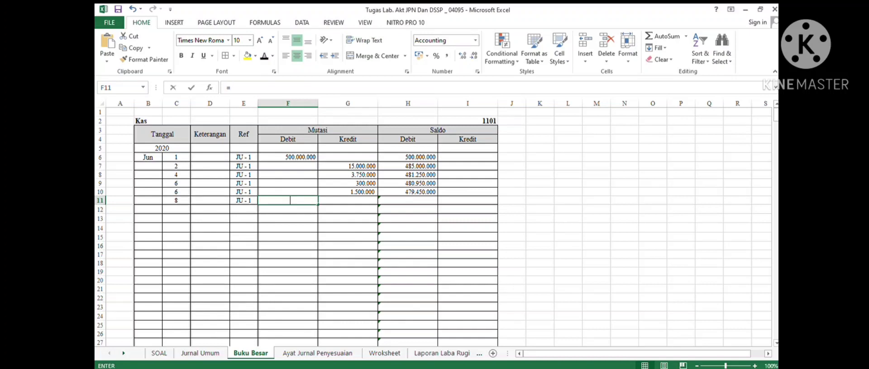
{"action": "key", "text": "ctrl+Page_Up"}
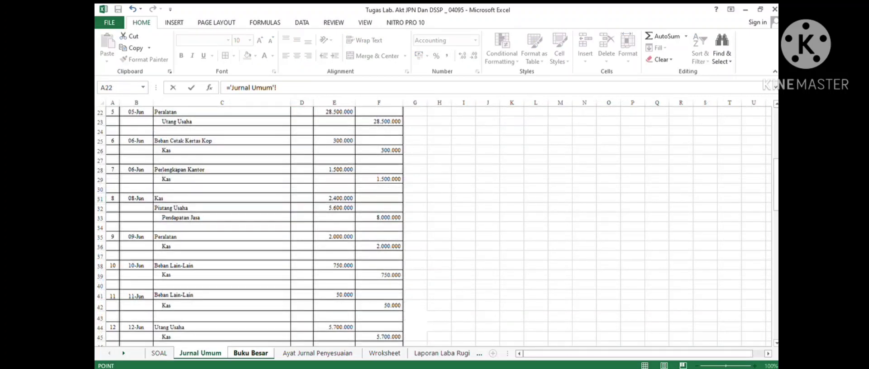
{"action": "left_click", "coordinate": [334, 198]}
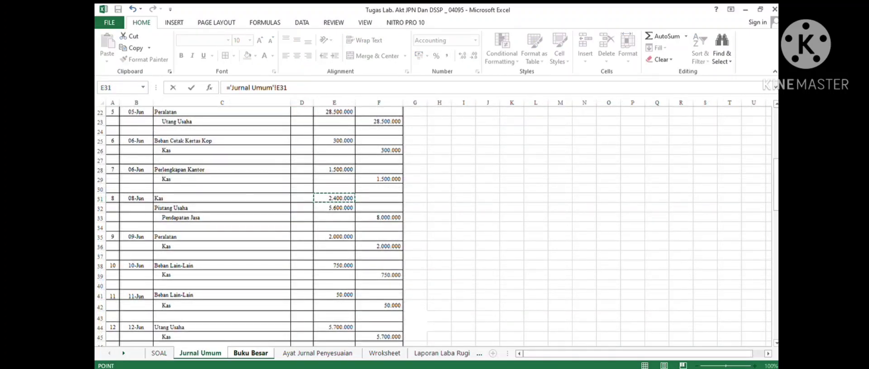
{"action": "key", "text": "Return"}
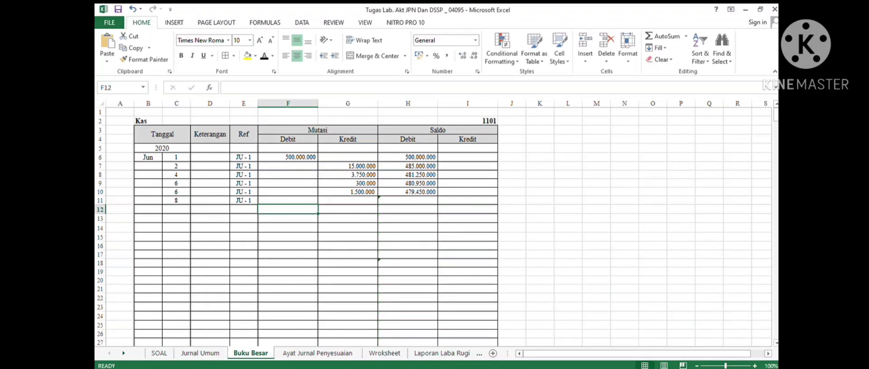
{"action": "key", "text": "Up"}
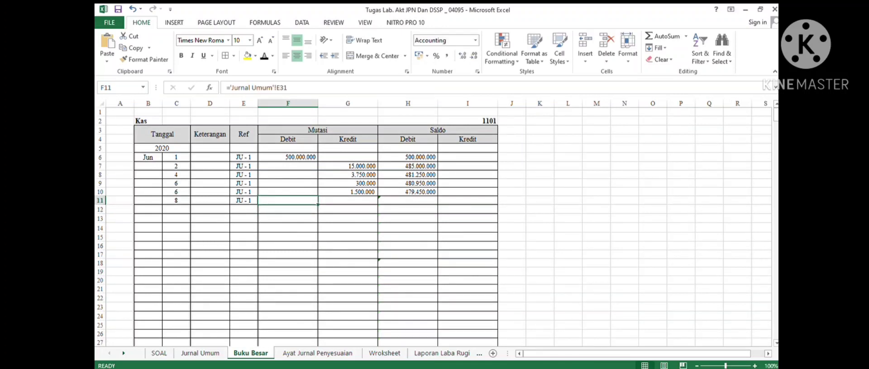
{"action": "left_click", "coordinate": [264, 56]}
{"action": "left_click", "coordinate": [408, 201]}
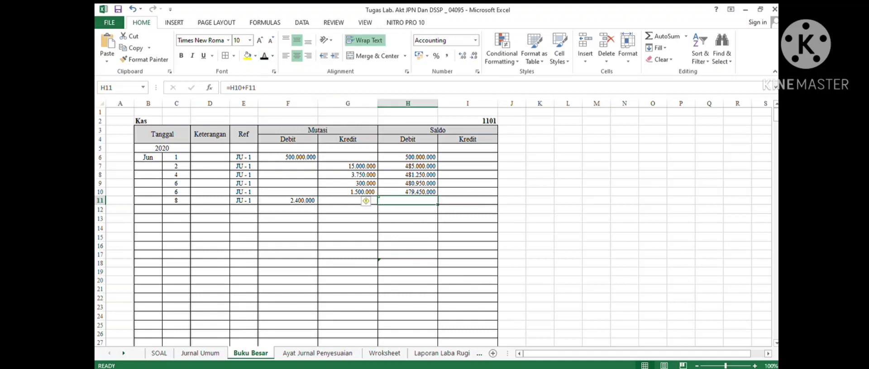
{"action": "left_click", "coordinate": [265, 56]}
- Post the 9 June Kas credit of 2.000.000 to the seventh Kas ledger row with reference JU - 1
{"action": "left_click", "coordinate": [200, 353]}
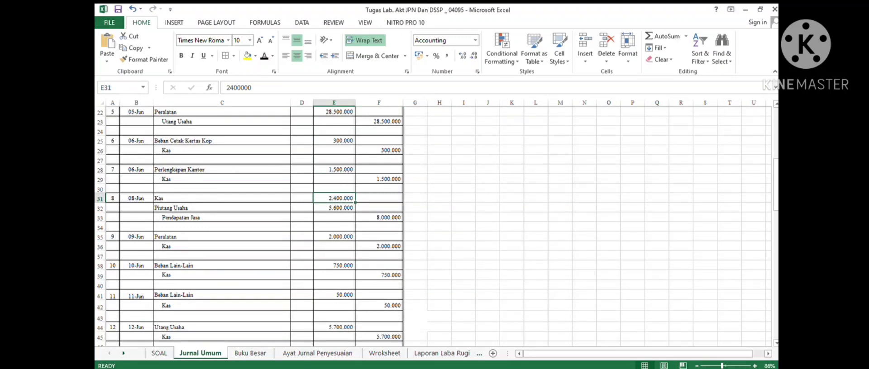
{"action": "left_click_drag", "start_coordinate": [136, 247], "coordinate": [379, 246]}
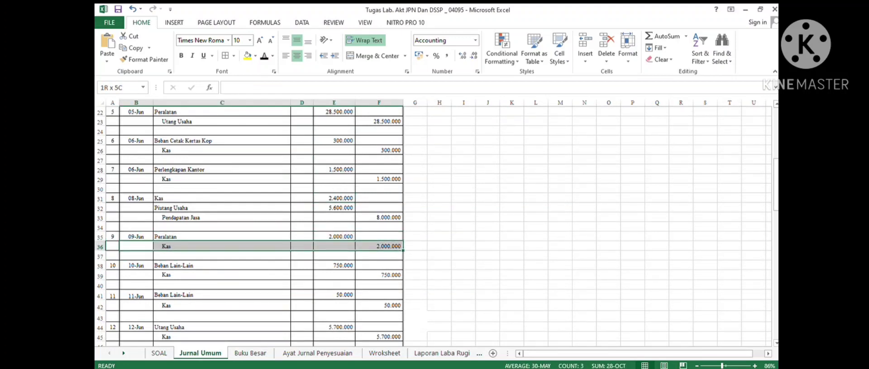
{"action": "left_click", "coordinate": [250, 352]}
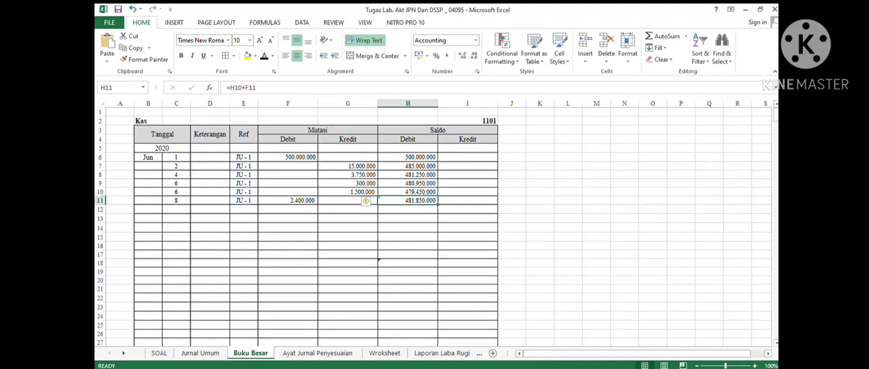
{"action": "left_click_drag", "start_coordinate": [176, 209], "coordinate": [416, 210]}
{"action": "left_click", "coordinate": [264, 57]}
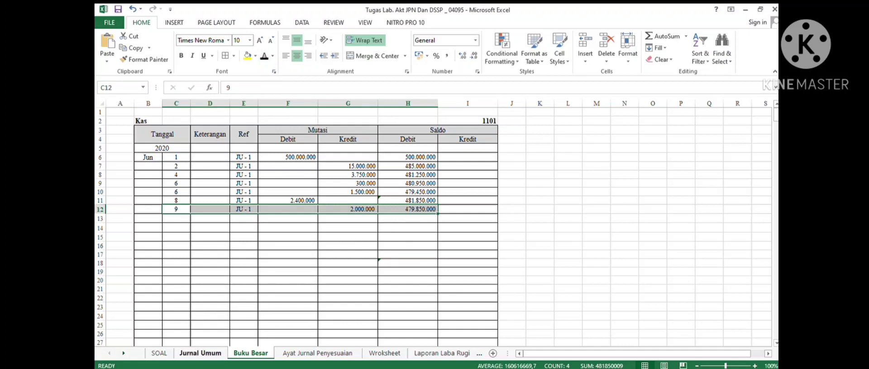
- Post the 10 June Kas credit of 750.000 to the eighth Kas ledger row with reference JU - 1
{"action": "left_click", "coordinate": [200, 353]}
{"action": "scroll", "coordinate": [362, 226], "scroll_direction": "down", "scroll_amount": 5}
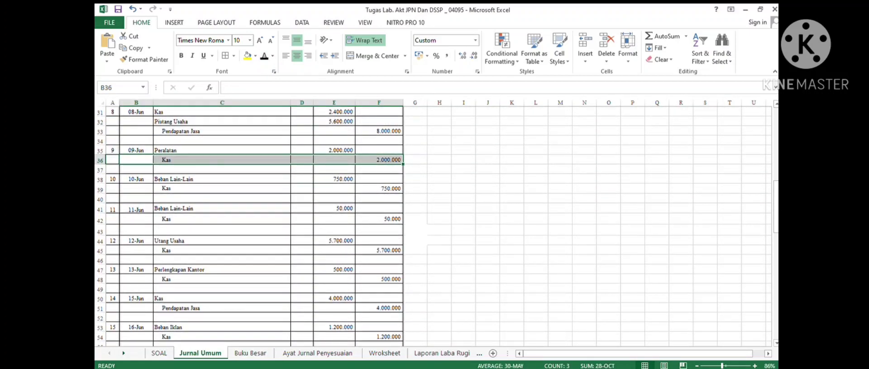
{"action": "left_click_drag", "start_coordinate": [136, 189], "coordinate": [394, 198]}
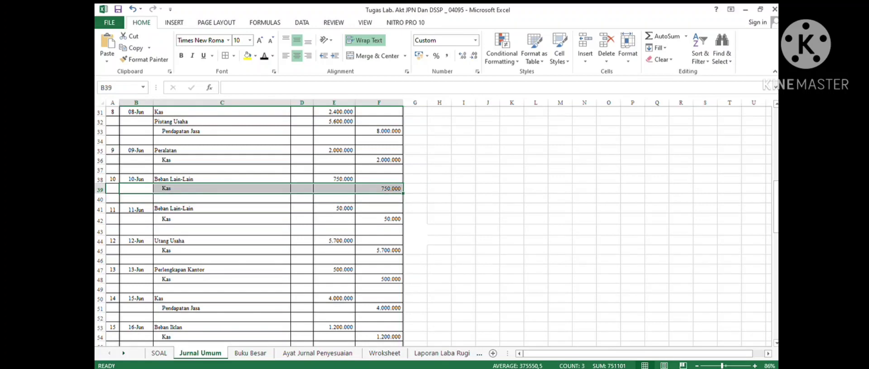
{"action": "left_click", "coordinate": [250, 353]}
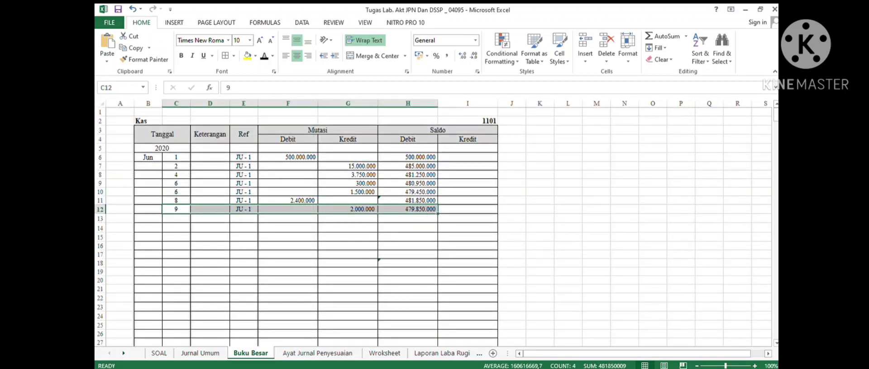
{"action": "left_click_drag", "start_coordinate": [176, 218], "coordinate": [408, 218]}
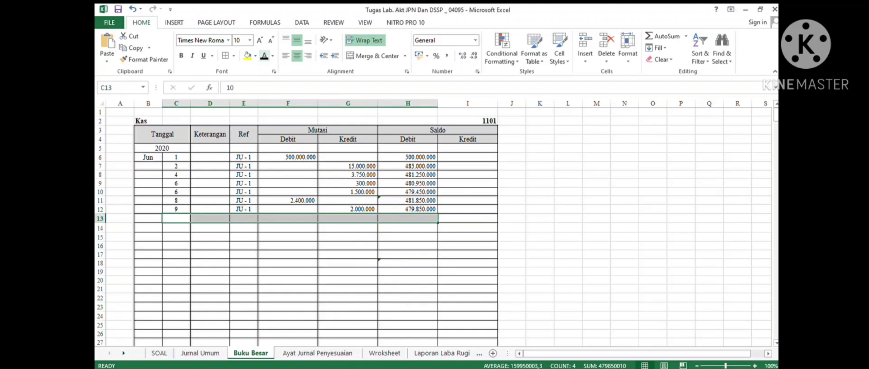
{"action": "left_click", "coordinate": [264, 56]}
{"action": "left_click", "coordinate": [348, 219]}
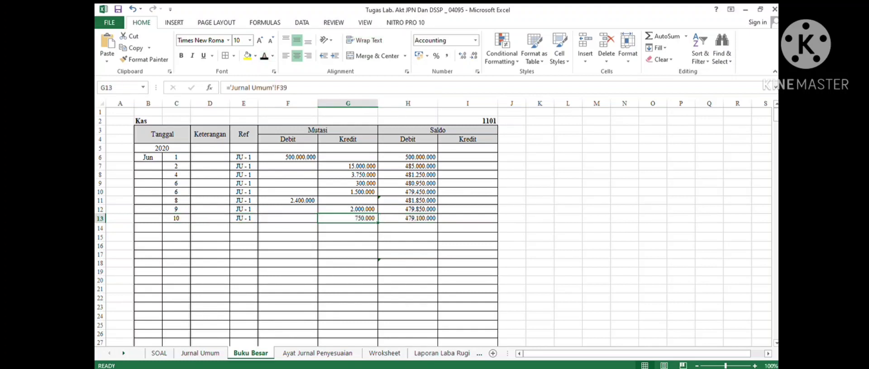
{"action": "left_click", "coordinate": [409, 218]}
{"action": "double_click", "coordinate": [409, 219]}
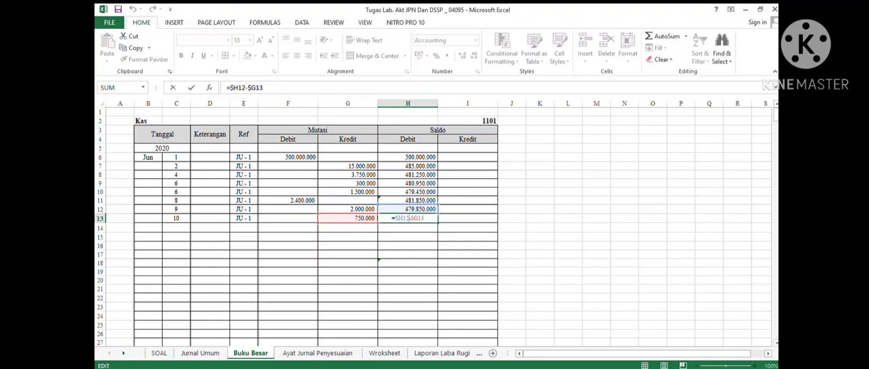
{"action": "left_click", "coordinate": [288, 201]}
{"action": "left_click", "coordinate": [408, 209]}
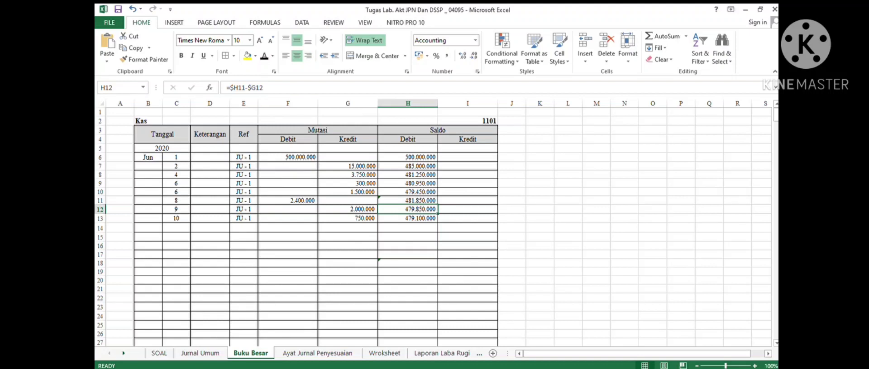
- Inspect the running Saldo formula in the 8 June Kas ledger row
{"action": "left_click", "coordinate": [407, 200]}
{"action": "left_click", "coordinate": [289, 87]}
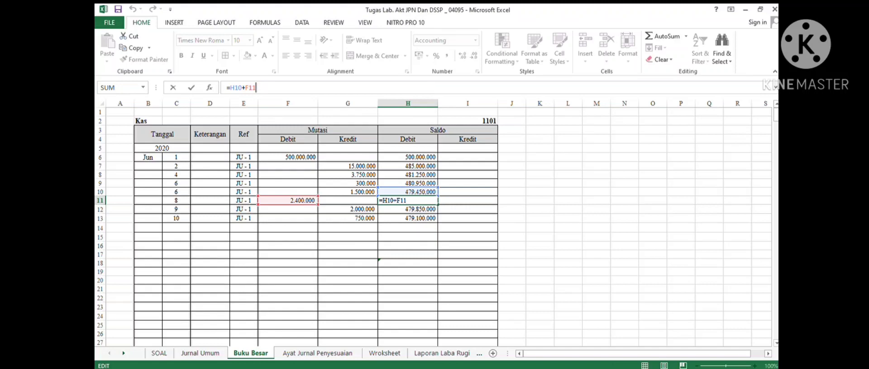
{"action": "left_click", "coordinate": [210, 228]}
{"action": "left_click", "coordinate": [176, 228]}
{"action": "scroll", "coordinate": [378, 204], "scroll_direction": "down", "scroll_amount": 2}
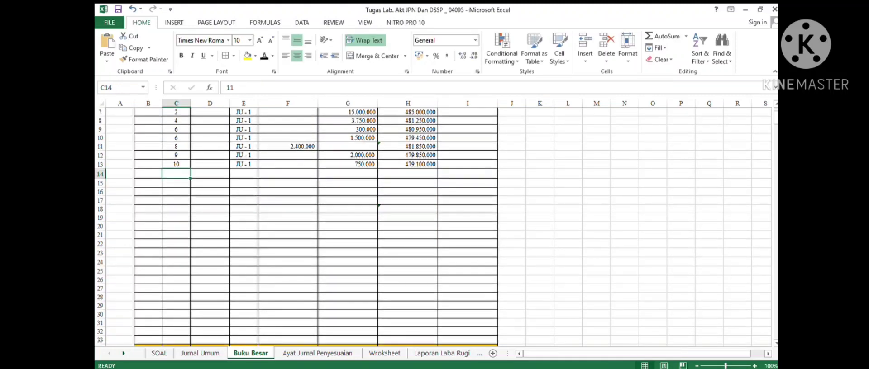
- Post the 11 June Kas credit of 50.000 to the next Kas ledger row with date 11, reference JU - 1 and running Saldo
{"action": "left_click", "coordinate": [200, 353]}
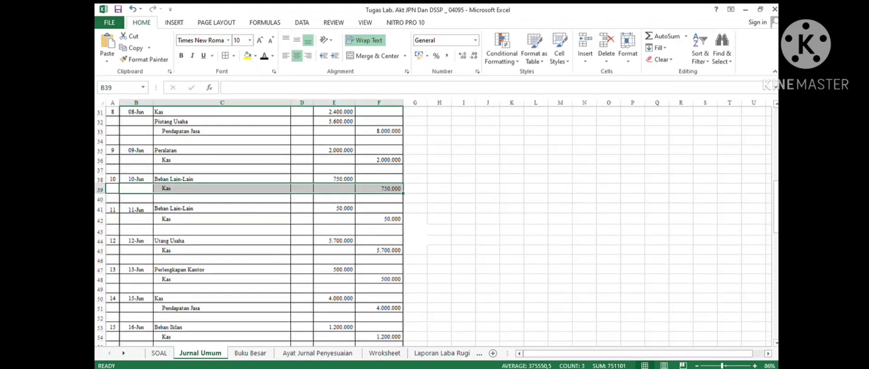
{"action": "left_click_drag", "start_coordinate": [136, 219], "coordinate": [380, 219]}
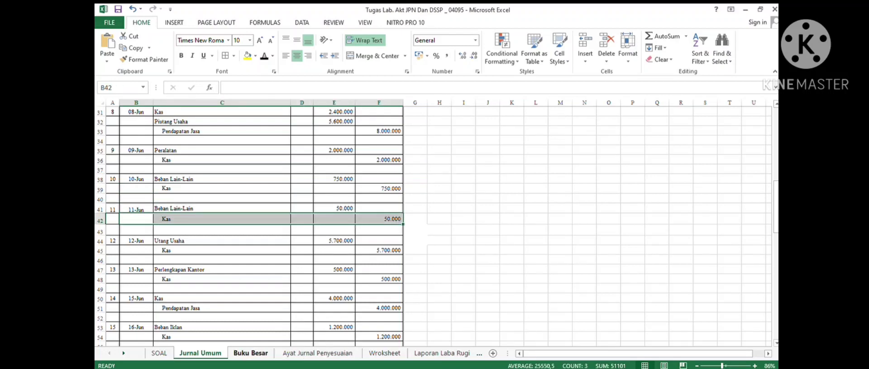
{"action": "left_click", "coordinate": [250, 353]}
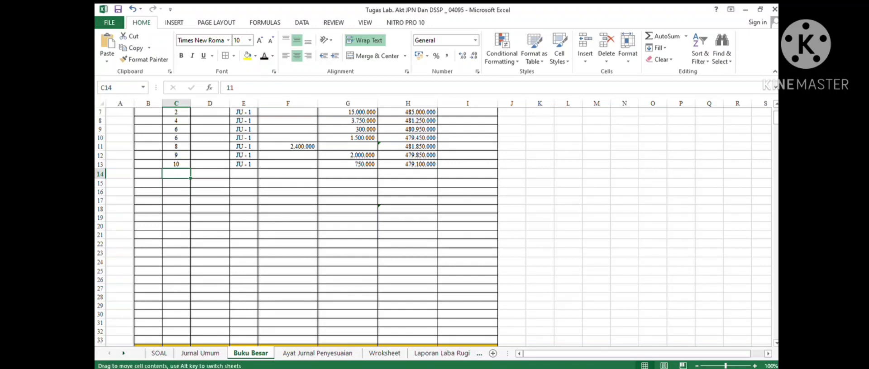
{"action": "left_click_drag", "start_coordinate": [176, 174], "coordinate": [407, 174]}
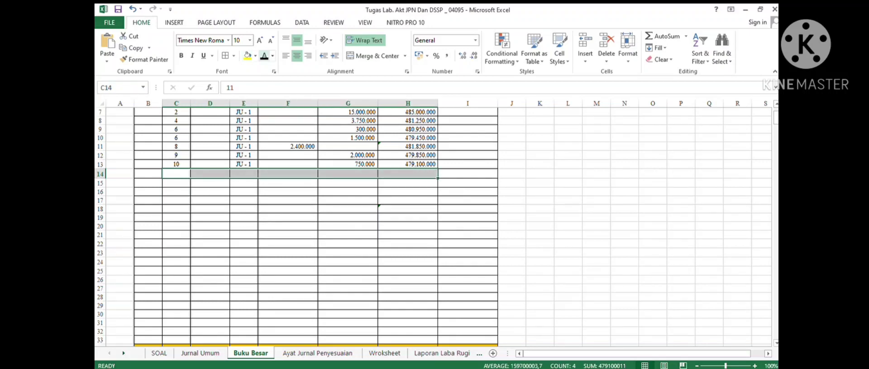
{"action": "left_click", "coordinate": [264, 56]}
{"action": "left_click", "coordinate": [244, 226]}
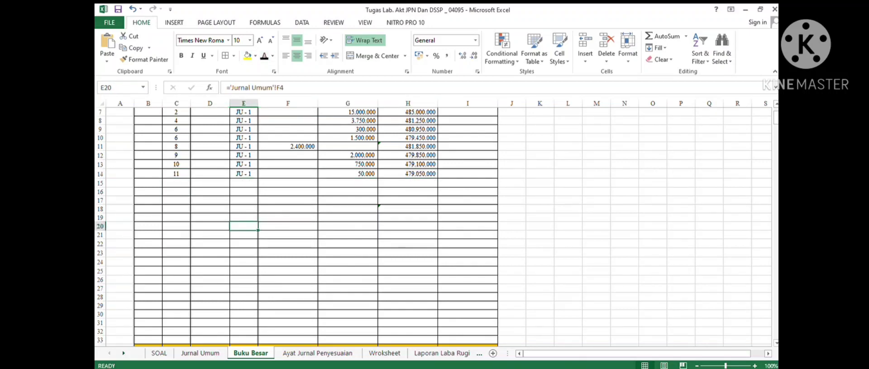
- Post the 12 June Kas credit of 5.700.000 to the next Kas ledger row with reference JU - 1
{"action": "left_click", "coordinate": [200, 354]}
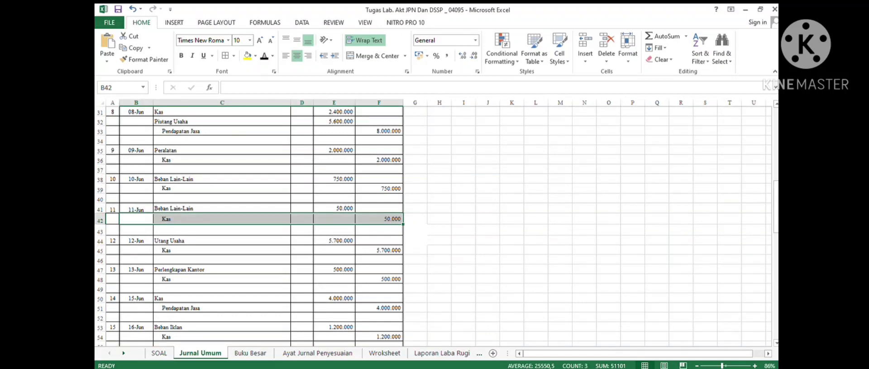
{"action": "left_click", "coordinate": [222, 250]}
{"action": "left_click", "coordinate": [379, 250]}
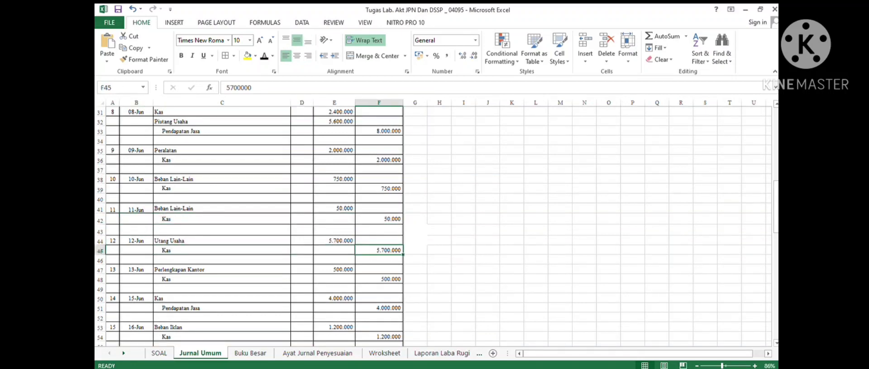
{"action": "left_click", "coordinate": [250, 353]}
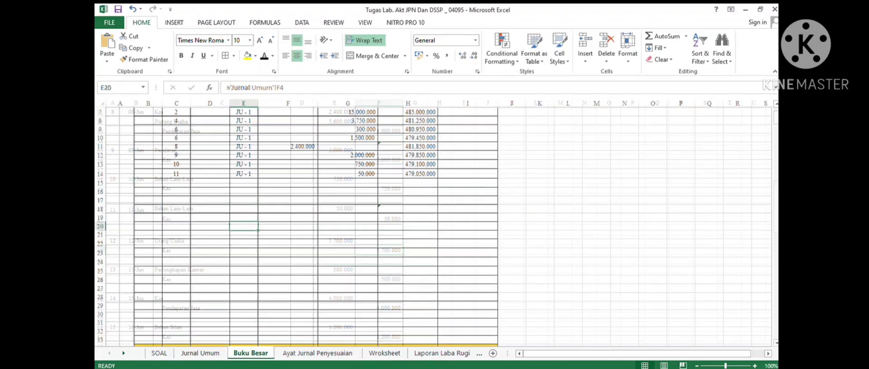
{"action": "left_click_drag", "start_coordinate": [177, 183], "coordinate": [408, 184]}
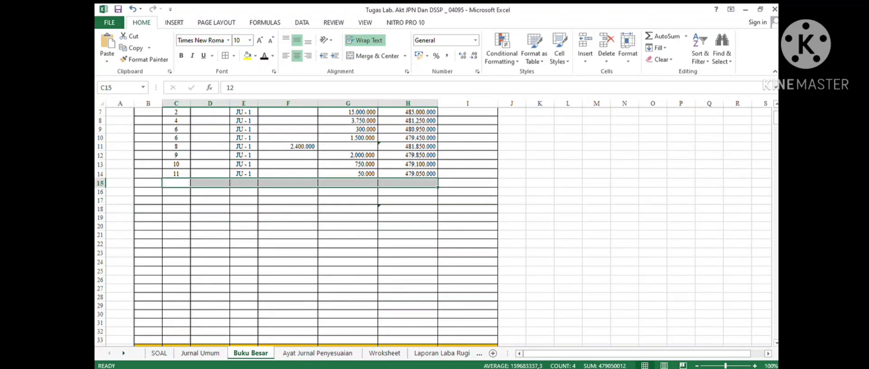
{"action": "left_click", "coordinate": [264, 56]}
{"action": "left_click", "coordinate": [348, 217]}
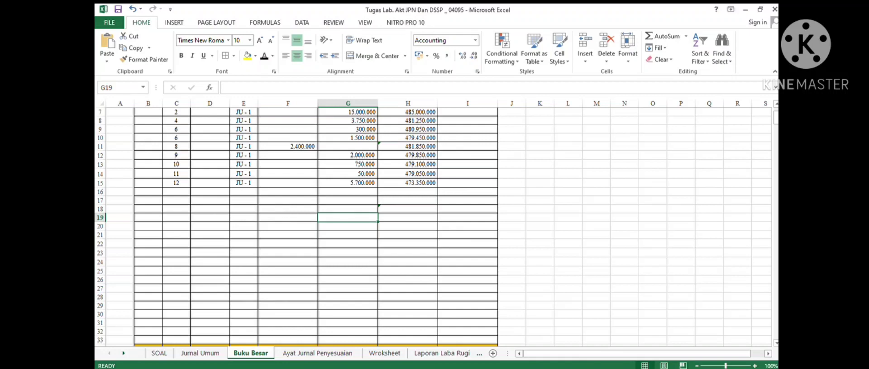
- Post the 13 June Kas credit of 500.000 to the next Kas ledger row, linked to the journal entry
{"action": "key", "text": "ctrl+Page_Up"}
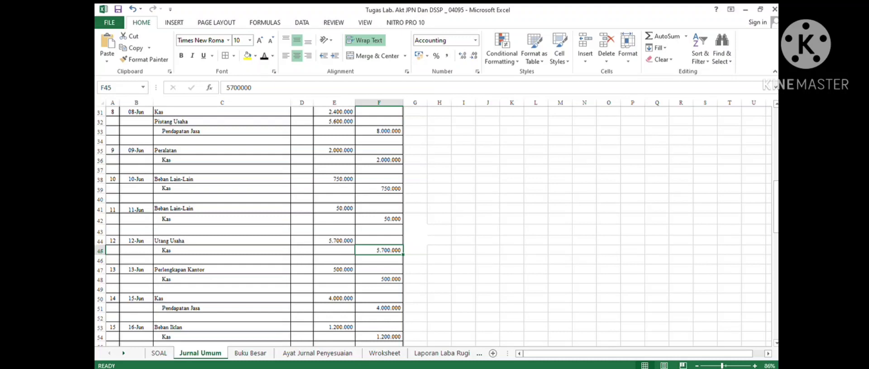
{"action": "left_click_drag", "start_coordinate": [136, 279], "coordinate": [380, 279]}
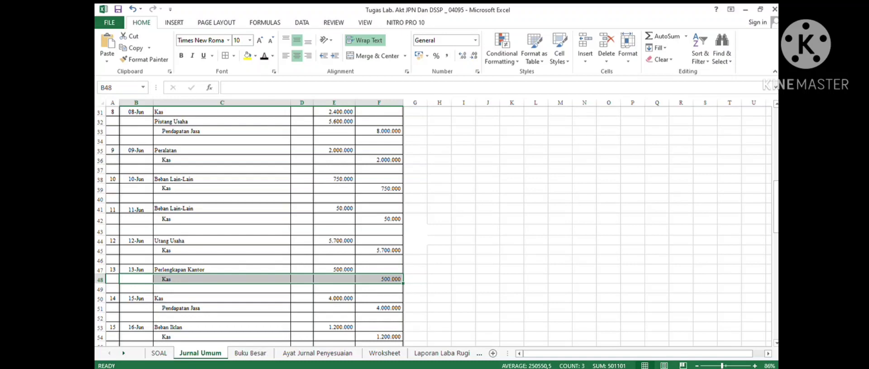
{"action": "key", "text": "ctrl+Page_Down"}
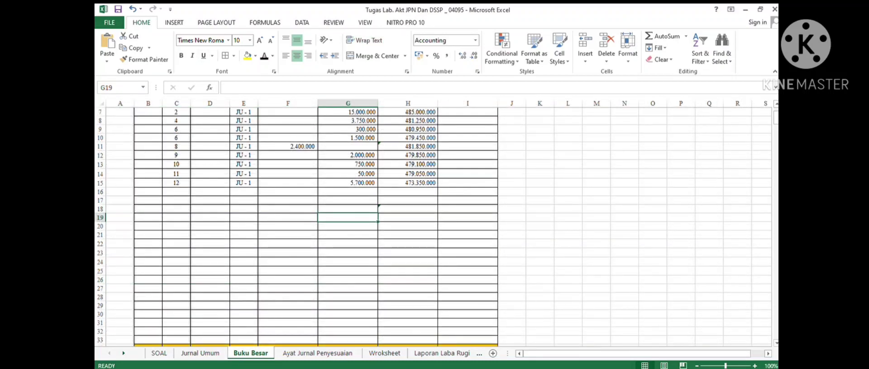
{"action": "left_click_drag", "start_coordinate": [176, 192], "coordinate": [419, 192]}
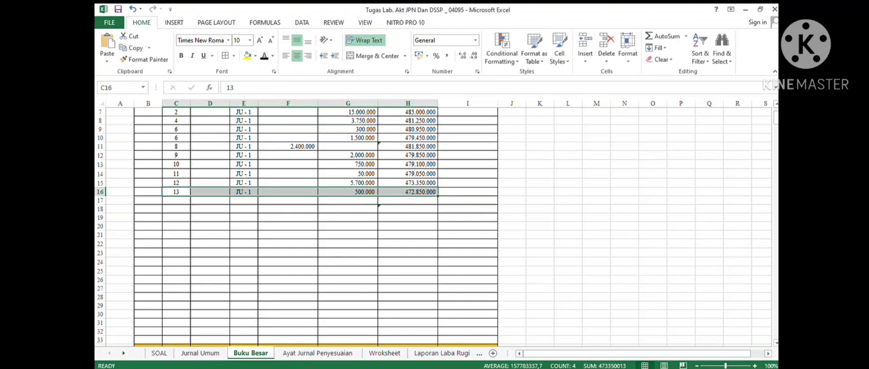
{"action": "left_click", "coordinate": [347, 191]}
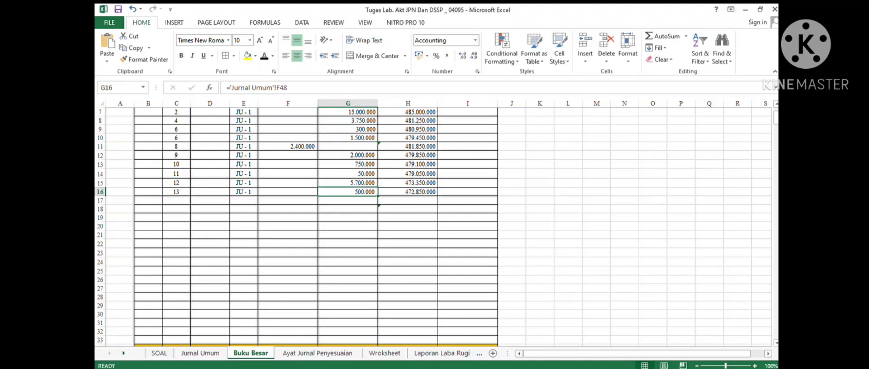
- Post the 15 June Kas debit of 4.000.000 to the next Kas ledger row and check its Saldo formula
{"action": "left_click", "coordinate": [200, 353]}
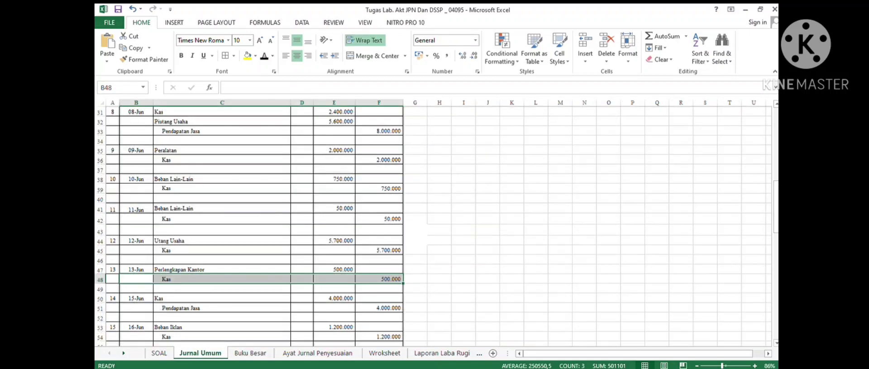
{"action": "scroll", "coordinate": [254, 226], "scroll_direction": "down", "scroll_amount": 5}
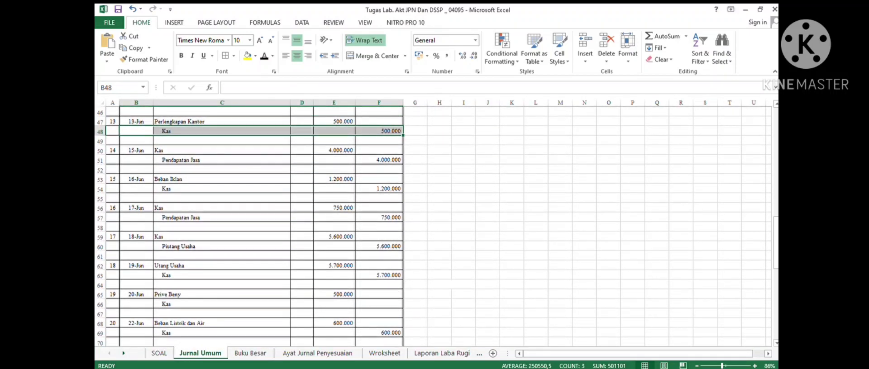
{"action": "left_click_drag", "start_coordinate": [136, 150], "coordinate": [379, 150]}
{"action": "left_click", "coordinate": [250, 354]}
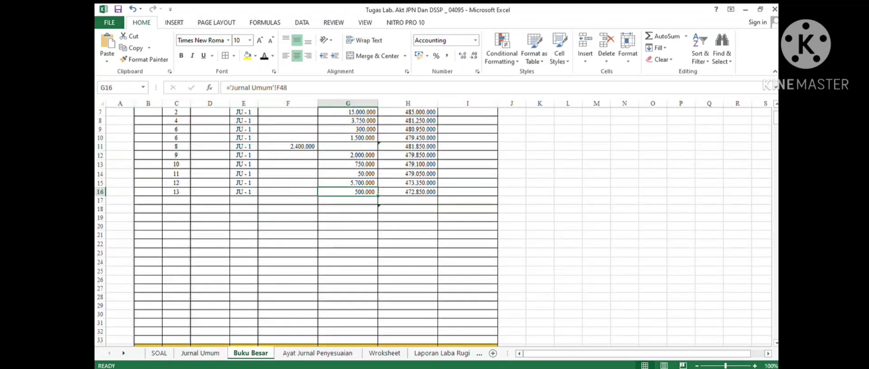
{"action": "left_click_drag", "start_coordinate": [176, 200], "coordinate": [408, 201]}
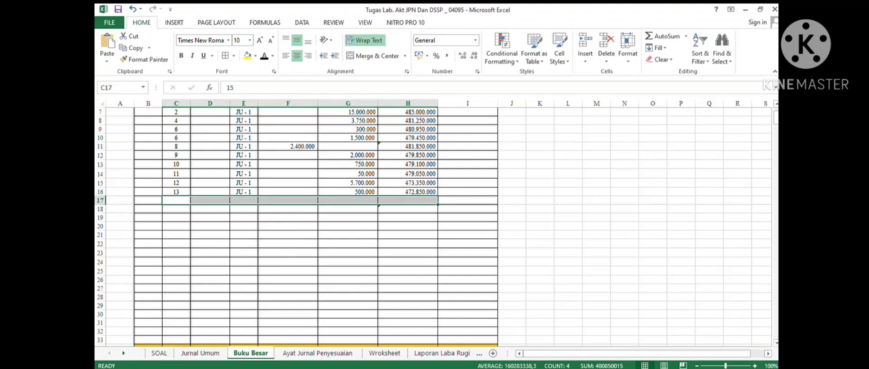
{"action": "type", "text": "15\t\tJU - 1\t4.000.000\t\t476.850.000"}
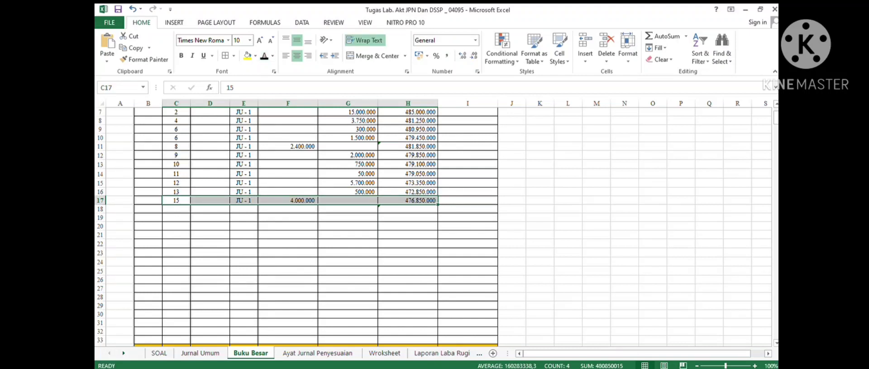
{"action": "left_click", "coordinate": [407, 192]}
{"action": "left_click", "coordinate": [288, 200]}
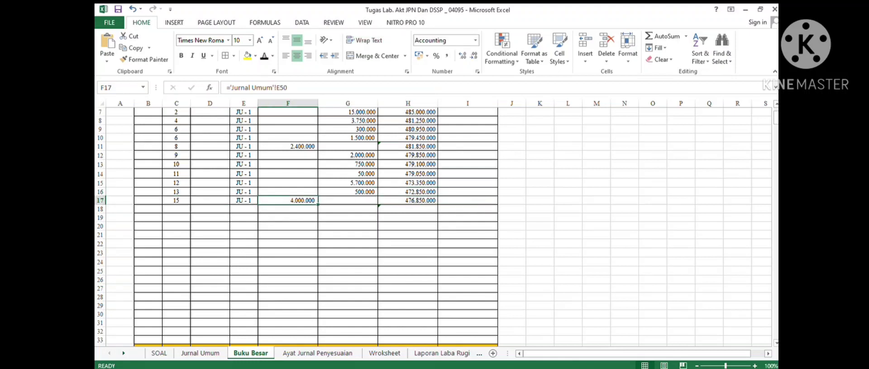
{"action": "left_click", "coordinate": [407, 200]}
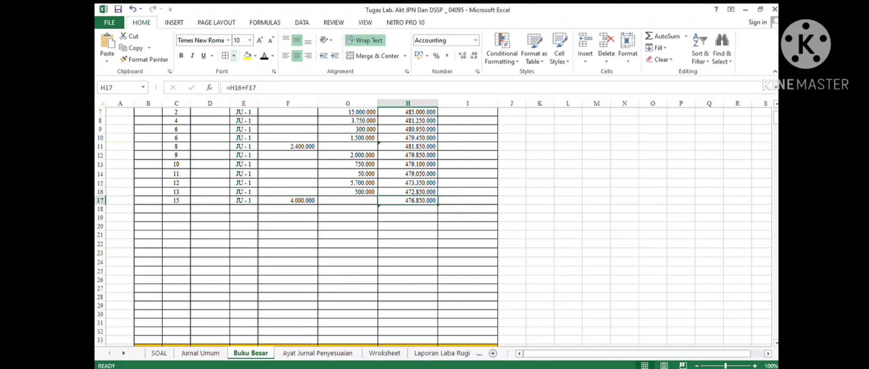
- Post the 16 June Kas credit of 1.200.000 to the next Kas ledger row with reference JU - 1
{"action": "left_click", "coordinate": [200, 353]}
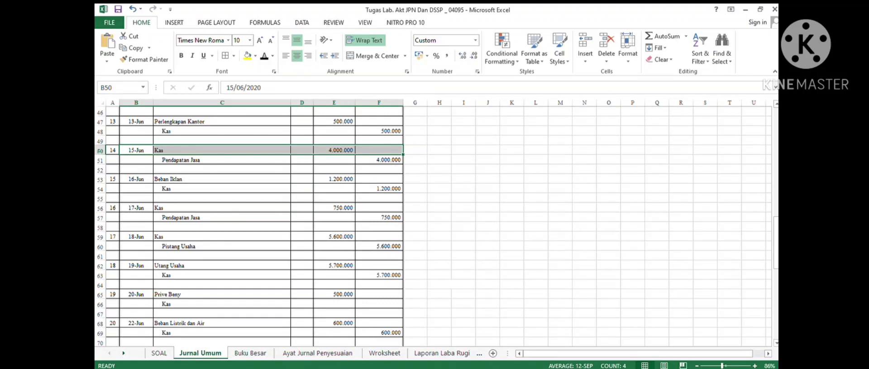
{"action": "left_click_drag", "start_coordinate": [137, 188], "coordinate": [383, 188]}
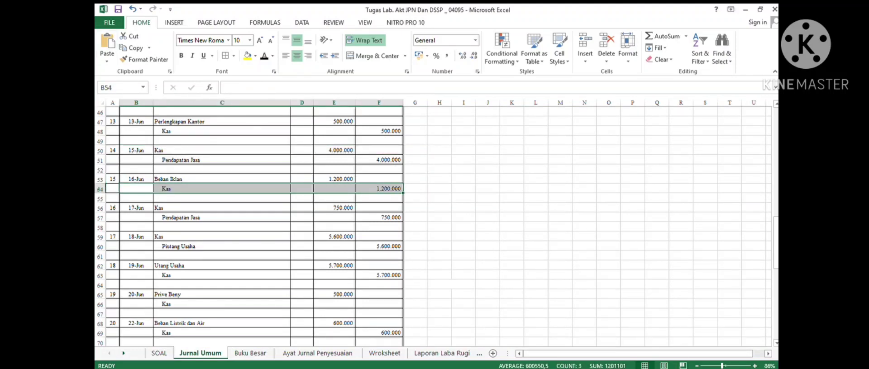
{"action": "left_click", "coordinate": [250, 353]}
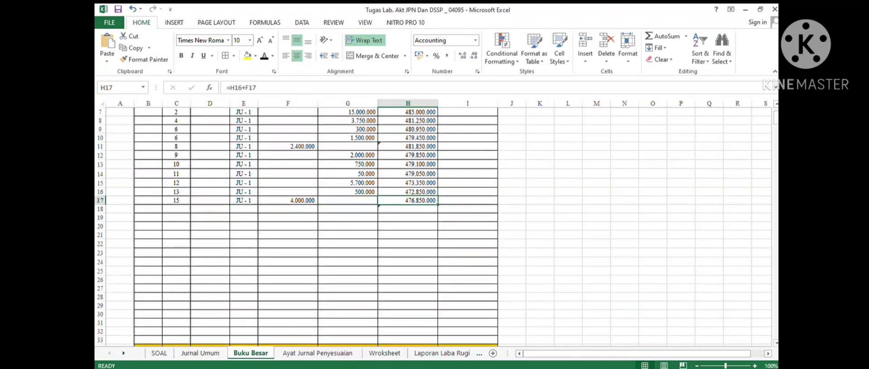
{"action": "left_click_drag", "start_coordinate": [176, 209], "coordinate": [407, 209]}
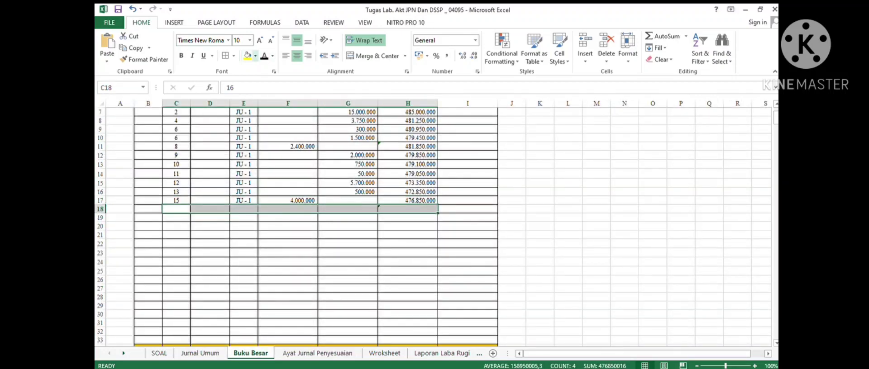
{"action": "left_click", "coordinate": [264, 55]}
{"action": "left_click", "coordinate": [287, 234]}
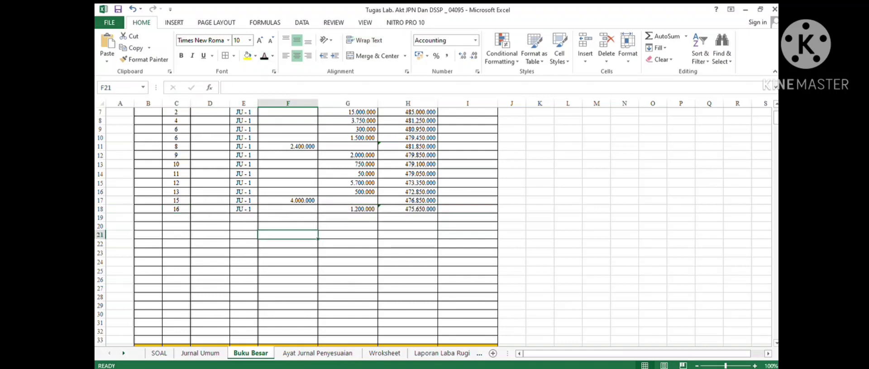
{"action": "left_click", "coordinate": [407, 209]}
- Post the 17 June Kas debit of 750.000 to the next Kas ledger row with reference JU - 1
{"action": "left_click", "coordinate": [200, 353]}
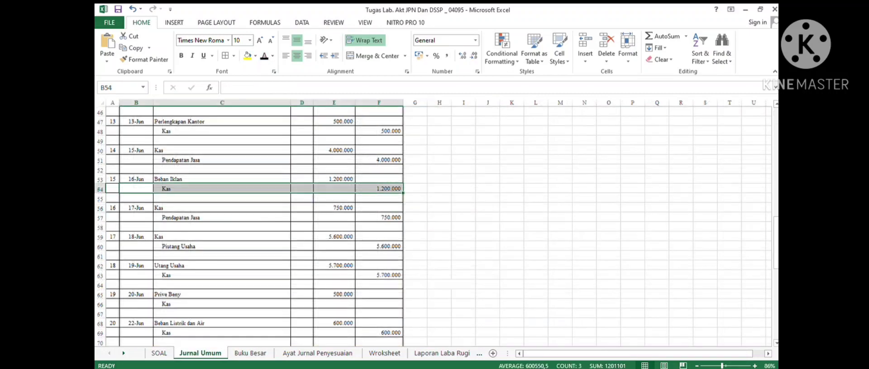
{"action": "left_click_drag", "start_coordinate": [136, 208], "coordinate": [378, 208]}
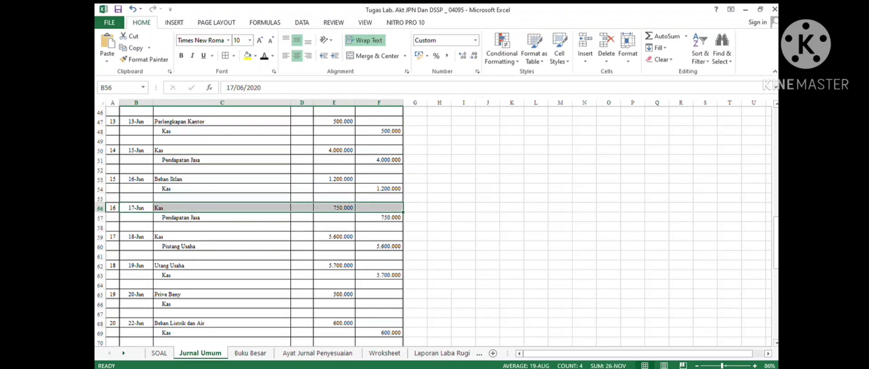
{"action": "left_click", "coordinate": [250, 353]}
{"action": "left_click_drag", "start_coordinate": [176, 218], "coordinate": [407, 217]}
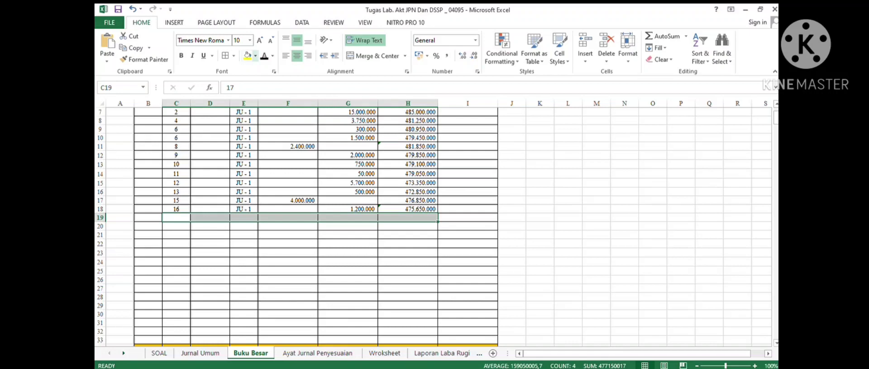
{"action": "left_click", "coordinate": [264, 56]}
{"action": "left_click", "coordinate": [287, 280]}
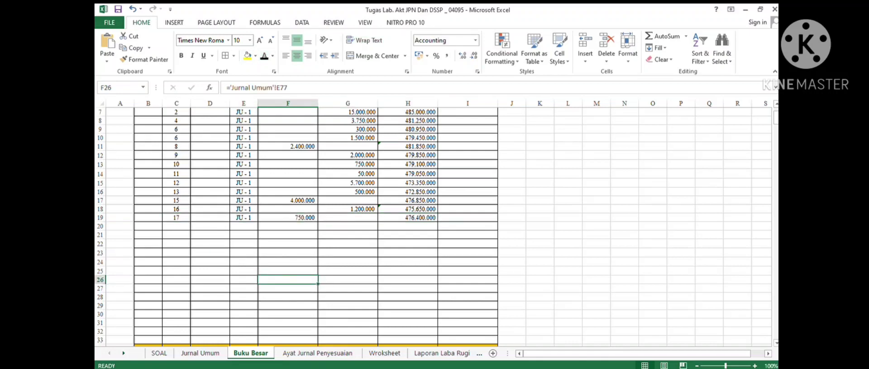
- Post the 18 June Kas debit of 5.600.000 to the next Kas ledger row and check its Saldo formula
{"action": "left_click", "coordinate": [200, 352]}
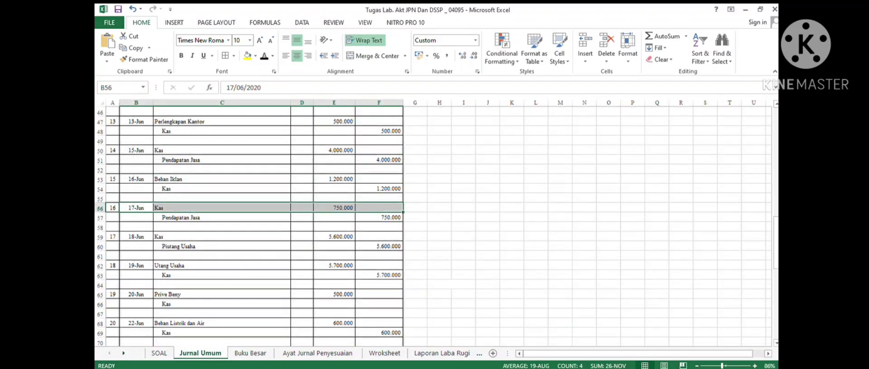
{"action": "left_click_drag", "start_coordinate": [137, 236], "coordinate": [379, 237]}
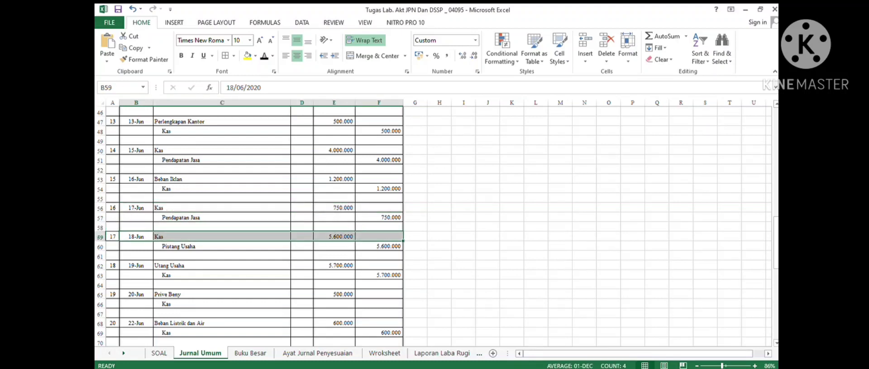
{"action": "left_click", "coordinate": [250, 353]}
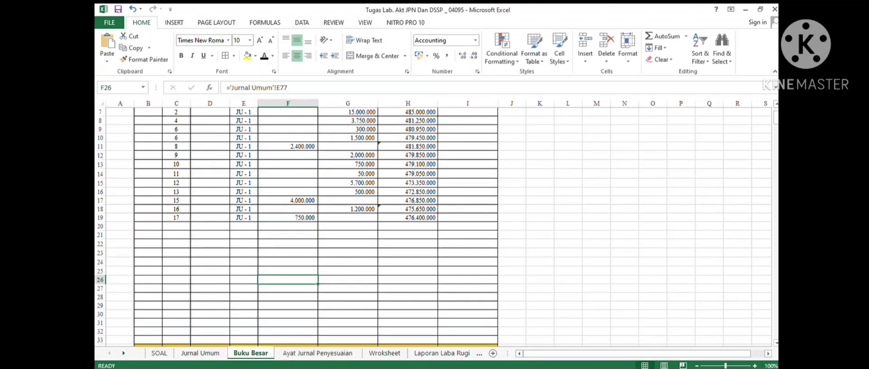
{"action": "left_click_drag", "start_coordinate": [176, 227], "coordinate": [407, 227]}
{"action": "left_click", "coordinate": [264, 56]}
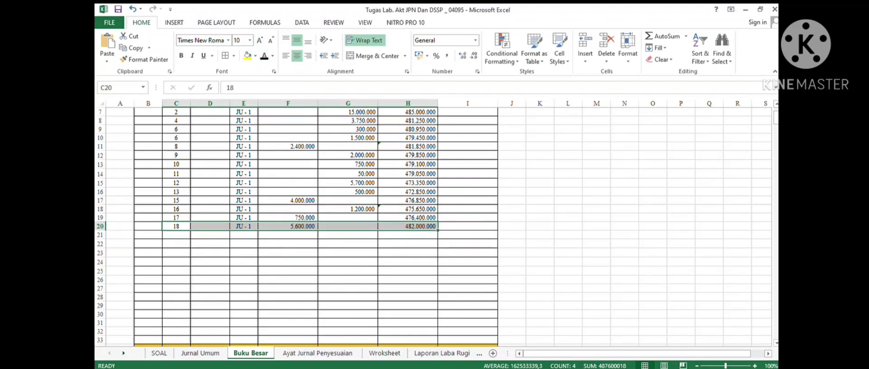
{"action": "left_click", "coordinate": [289, 226]}
{"action": "left_click", "coordinate": [432, 226]}
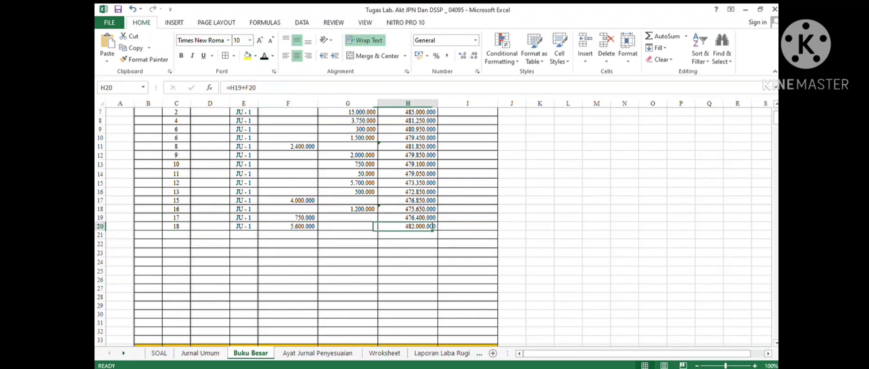
- Post the 19 June Kas credit of 5.700.000 to the next Kas ledger row
{"action": "left_click", "coordinate": [200, 353]}
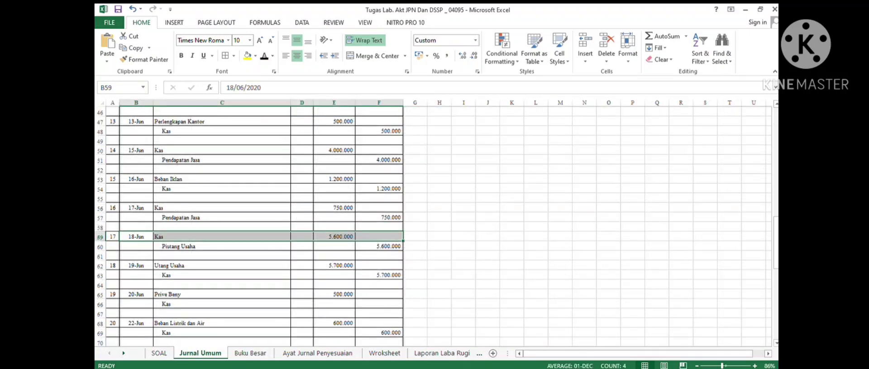
{"action": "left_click_drag", "start_coordinate": [136, 275], "coordinate": [380, 275]}
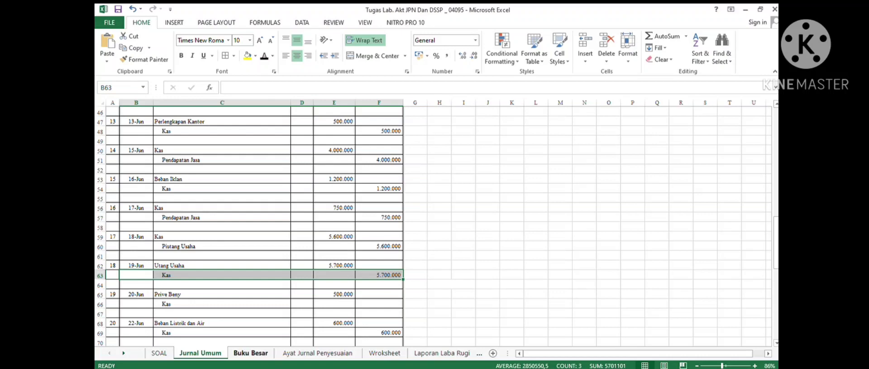
{"action": "left_click", "coordinate": [250, 353]}
{"action": "left_click_drag", "start_coordinate": [176, 235], "coordinate": [419, 236]}
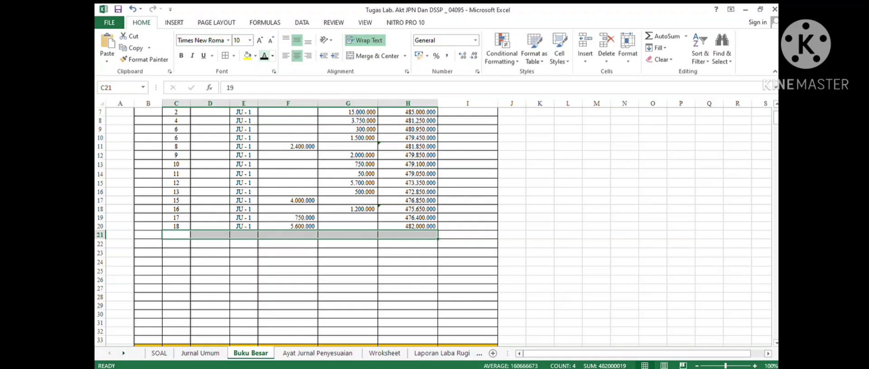
{"action": "left_click", "coordinate": [264, 56]}
{"action": "scroll", "coordinate": [317, 226], "scroll_direction": "down", "scroll_amount": 2}
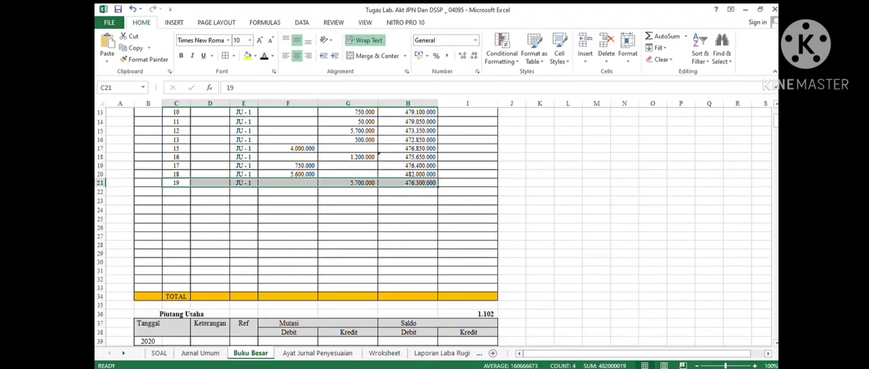
- Post the 20 June Kas credit of 500.000 from the Prive entry to the next Kas ledger row
{"action": "left_click", "coordinate": [200, 354]}
{"action": "scroll", "coordinate": [317, 226], "scroll_direction": "down", "scroll_amount": 5}
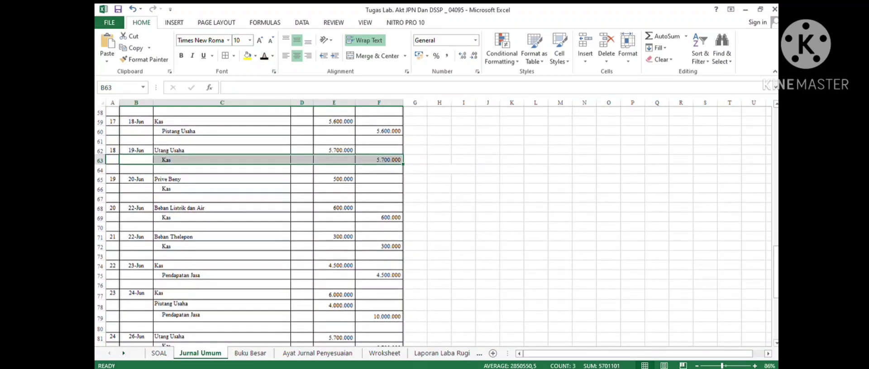
{"action": "left_click_drag", "start_coordinate": [136, 188], "coordinate": [377, 188]}
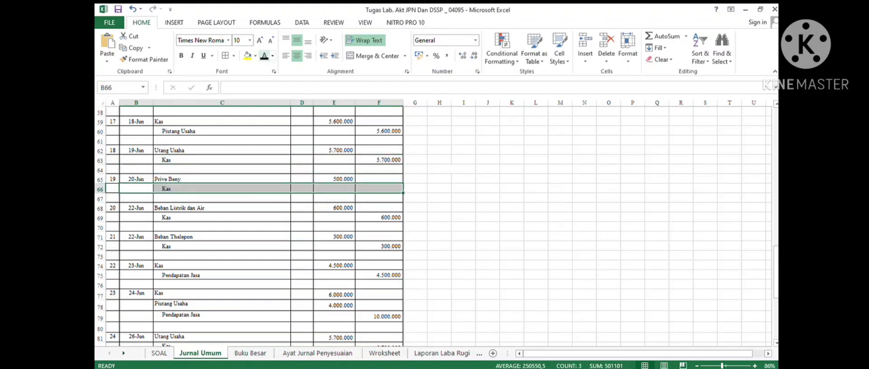
{"action": "left_click", "coordinate": [265, 56]}
{"action": "left_click", "coordinate": [302, 189]}
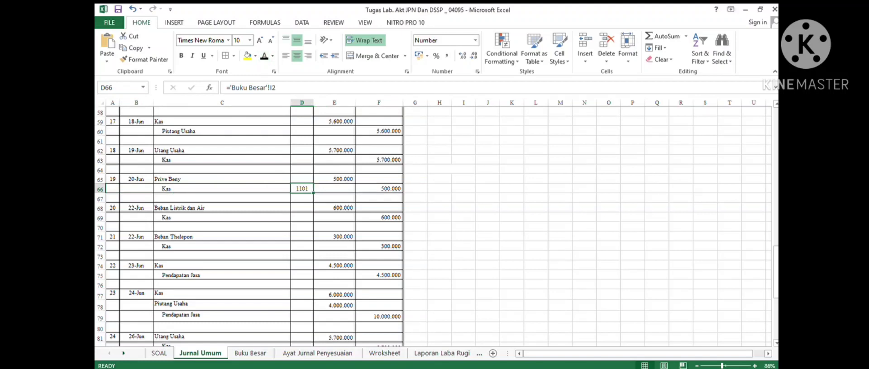
{"action": "key", "text": "ctrl+Page_Down"}
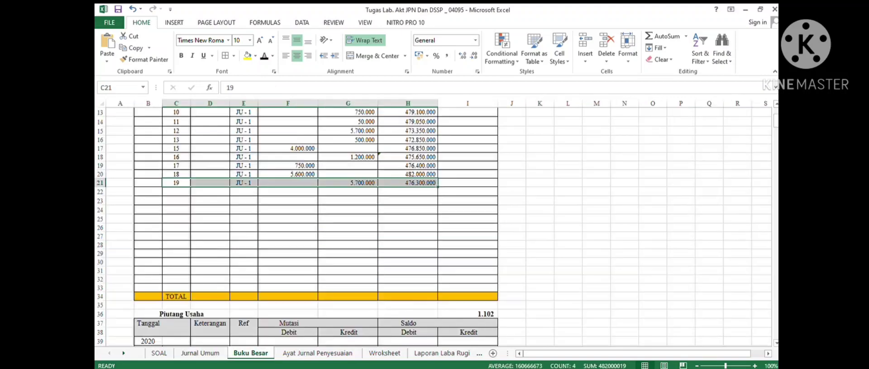
{"action": "left_click_drag", "start_coordinate": [177, 192], "coordinate": [419, 192]}
{"action": "left_click", "coordinate": [264, 56]}
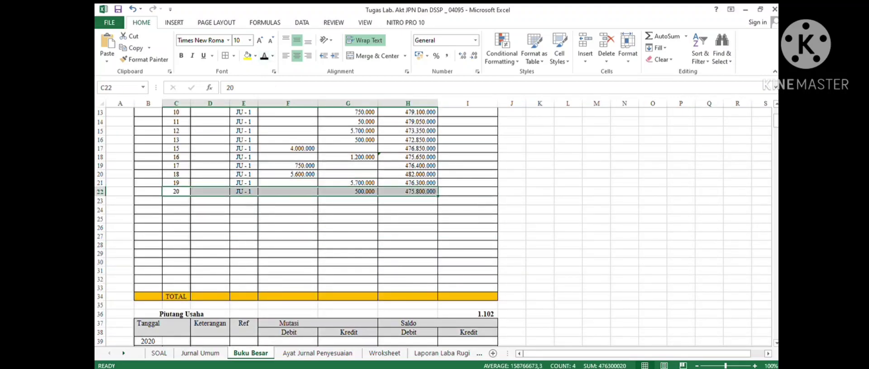
- Post the 22 June Kas credit of 600.000 for Beban Listrik dan Air to the next Kas ledger row
{"action": "key", "text": "ctrl+Page_Up"}
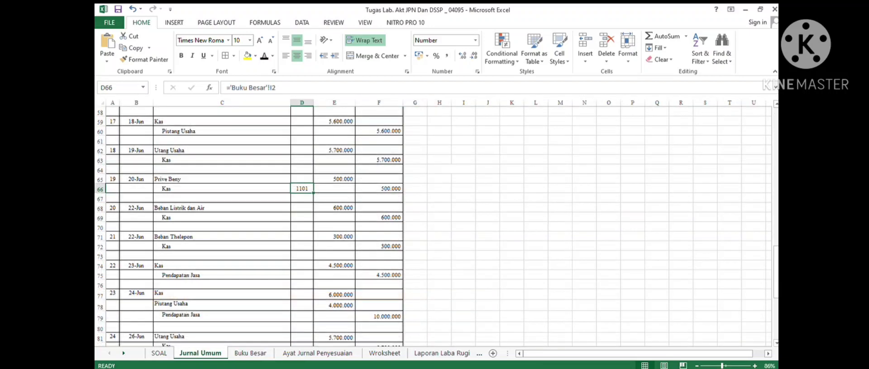
{"action": "left_click_drag", "start_coordinate": [263, 218], "coordinate": [379, 218]}
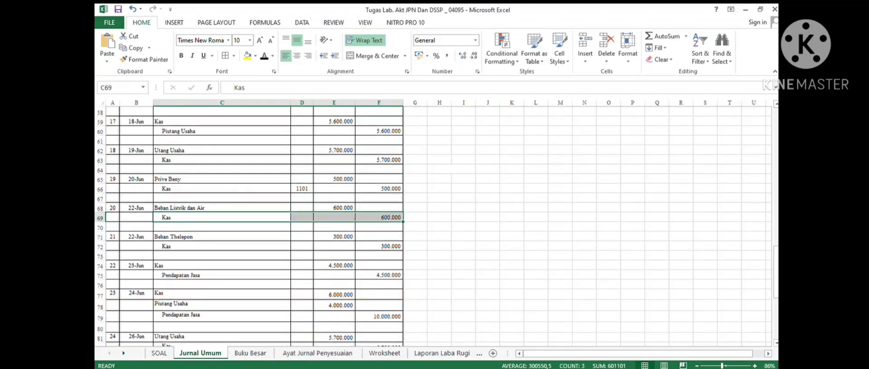
{"action": "key", "text": "ctrl+Page_Down"}
{"action": "left_click_drag", "start_coordinate": [176, 201], "coordinate": [408, 201]}
{"action": "left_click", "coordinate": [264, 56]}
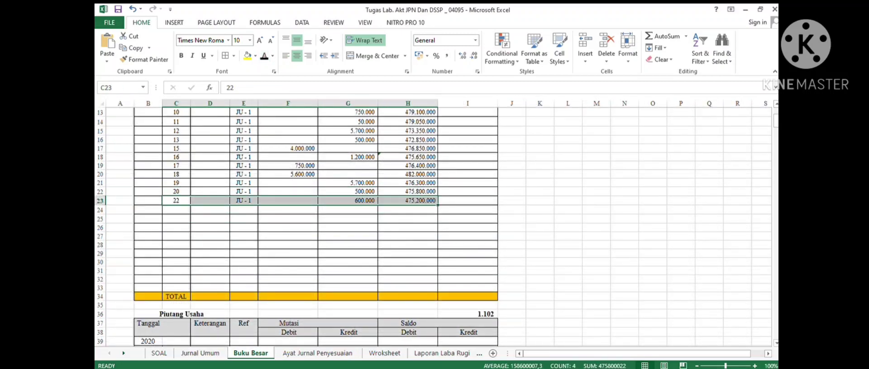
- Post the 22 June Kas credit of 300.000 for Beban Thelepon to the next Kas ledger row
{"action": "key", "text": "ctrl+Page_Up"}
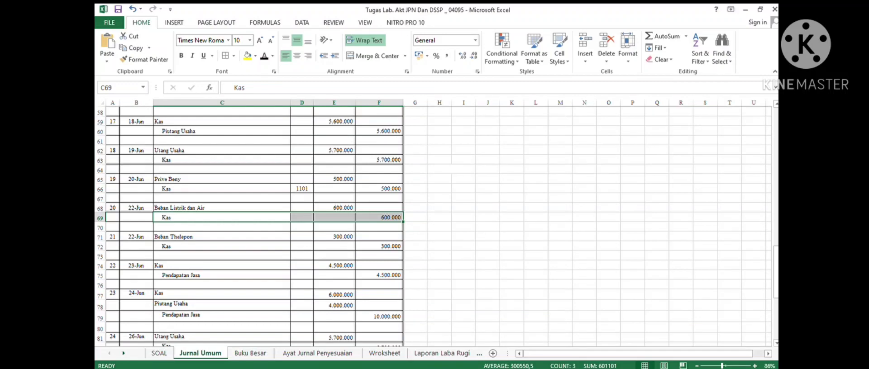
{"action": "left_click_drag", "start_coordinate": [254, 247], "coordinate": [380, 247]}
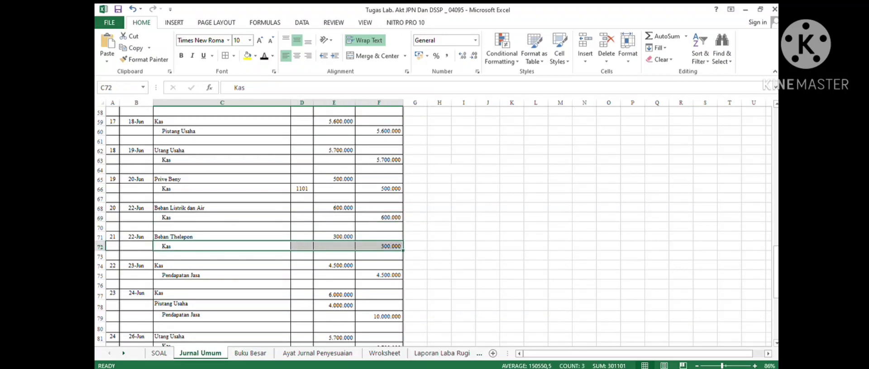
{"action": "key", "text": "ctrl+Page_Down"}
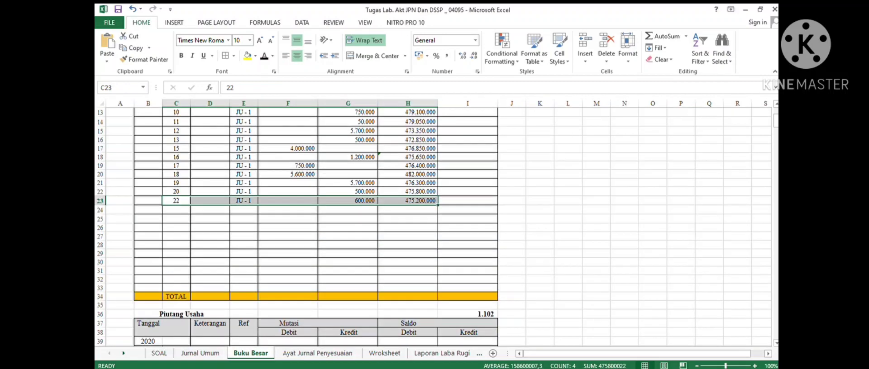
{"action": "left_click_drag", "start_coordinate": [176, 210], "coordinate": [407, 210]}
{"action": "key", "text": "ctrl+d"}
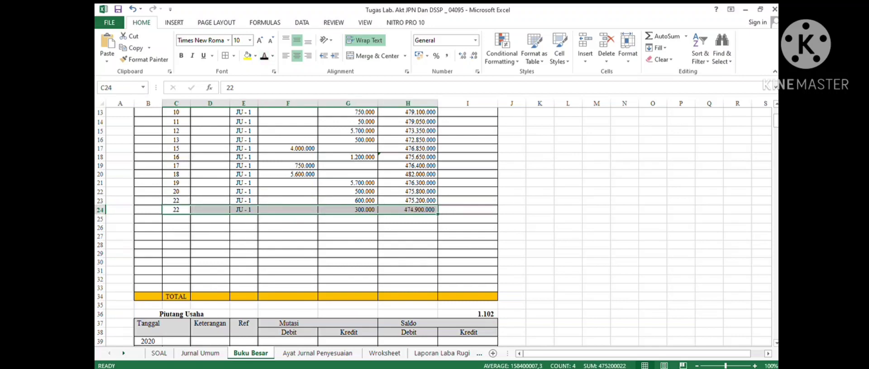
- Post the 23 June Kas debit of 4.500.000 to the next Kas ledger row
{"action": "key", "text": "ctrl+Page_Up"}
{"action": "scroll", "coordinate": [432, 226], "scroll_direction": "down", "scroll_amount": 3}
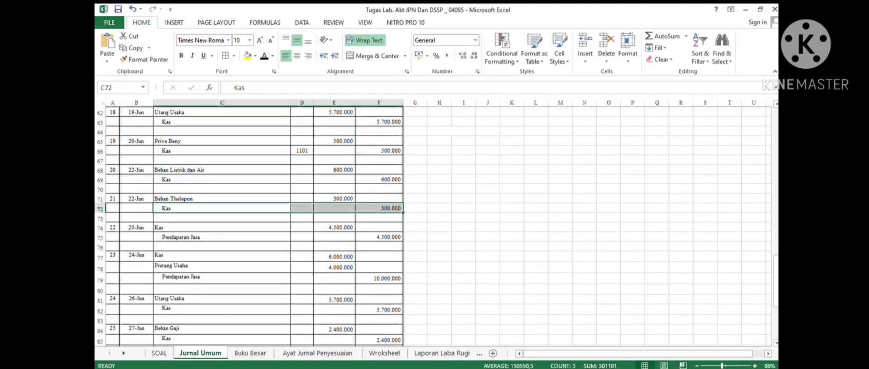
{"action": "left_click_drag", "start_coordinate": [253, 179], "coordinate": [380, 178]}
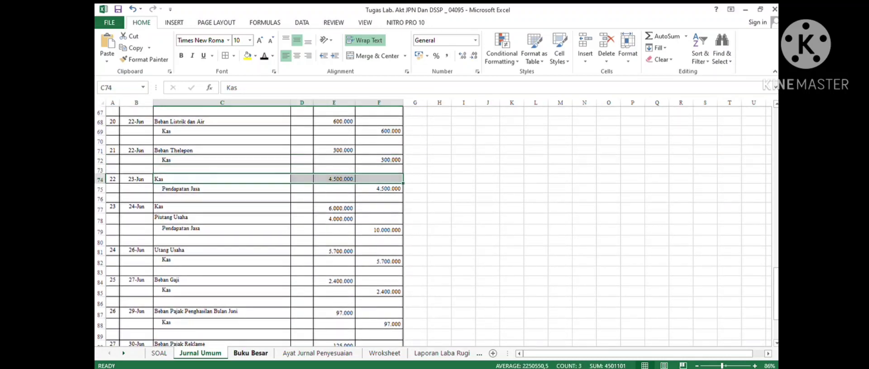
{"action": "left_click", "coordinate": [250, 353]}
{"action": "left_click_drag", "start_coordinate": [176, 219], "coordinate": [408, 220]}
{"action": "left_click", "coordinate": [264, 56]}
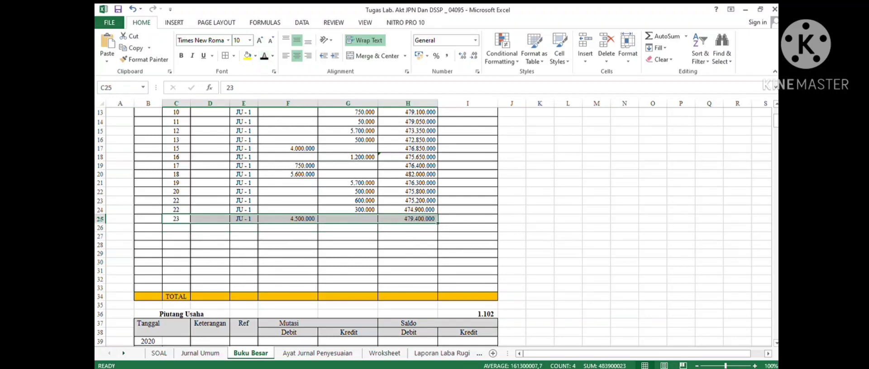
{"action": "scroll", "coordinate": [302, 224], "scroll_direction": "down", "scroll_amount": 3}
{"action": "scroll", "coordinate": [302, 224], "scroll_direction": "up", "scroll_amount": 3}
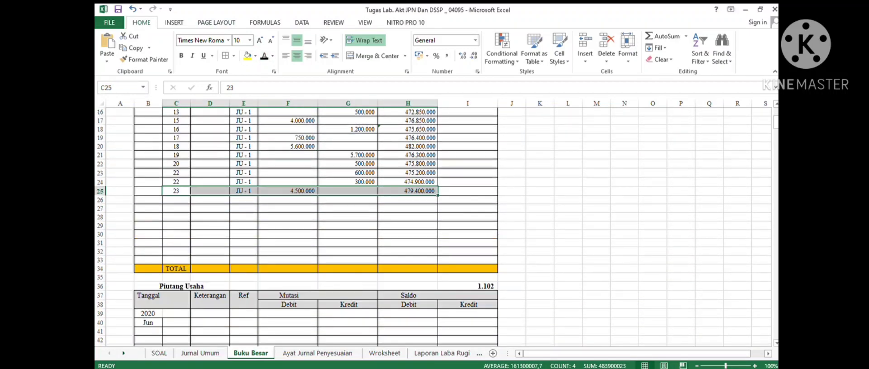
- Post the 24 June Kas debit of 6.000.000 to the next Kas ledger row
{"action": "left_click", "coordinate": [200, 353]}
{"action": "scroll", "coordinate": [253, 224], "scroll_direction": "down", "scroll_amount": 1}
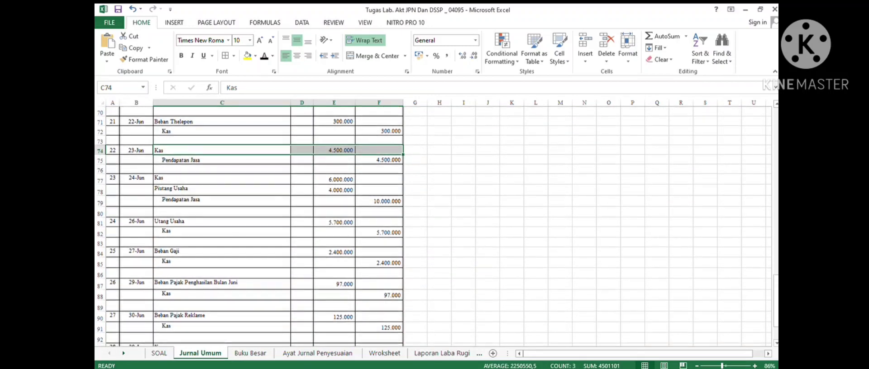
{"action": "left_click_drag", "start_coordinate": [136, 179], "coordinate": [379, 179]}
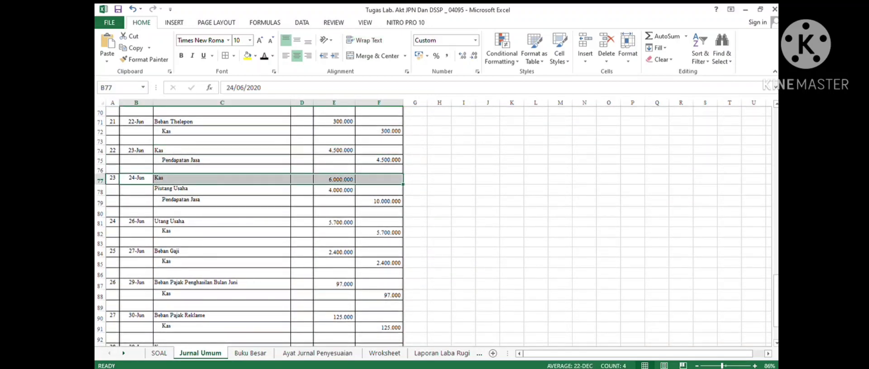
{"action": "left_click", "coordinate": [251, 353]}
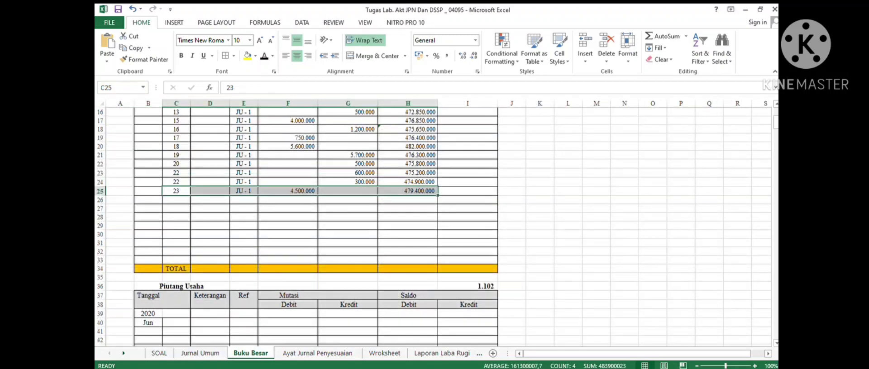
{"action": "mouse_move", "coordinate": [177, 196]}
{"action": "left_mouse_down"}
{"action": "mouse_move", "coordinate": [407, 199]}
{"action": "mouse_move", "coordinate": [177, 200]}
{"action": "left_mouse_up"}
{"action": "left_click_drag", "start_coordinate": [176, 199], "coordinate": [407, 200]}
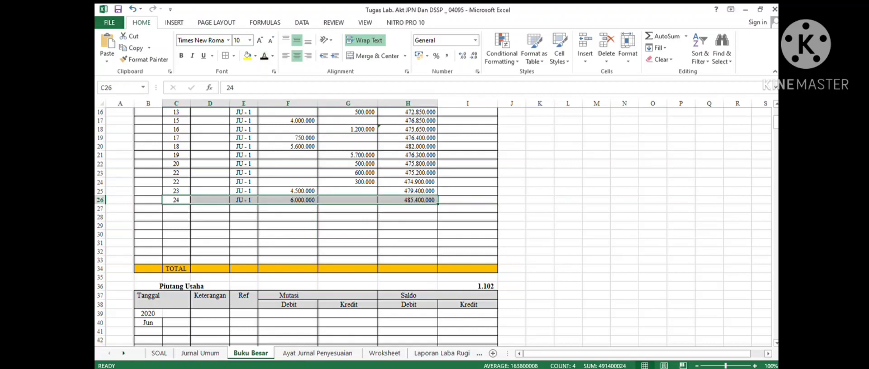
- Post the 26 June Kas credit of 5.700.000 for Utang Usaha to the next Kas ledger row
{"action": "key", "text": "ctrl+Page_Up"}
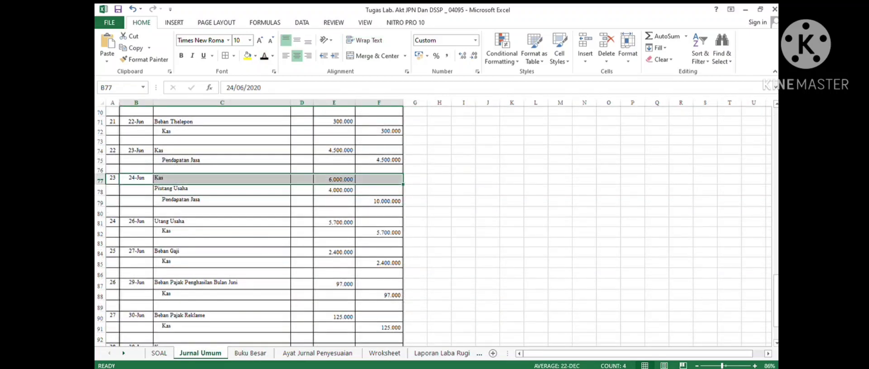
{"action": "left_click_drag", "start_coordinate": [136, 232], "coordinate": [379, 232]}
{"action": "key", "text": "ctrl+Page_Down"}
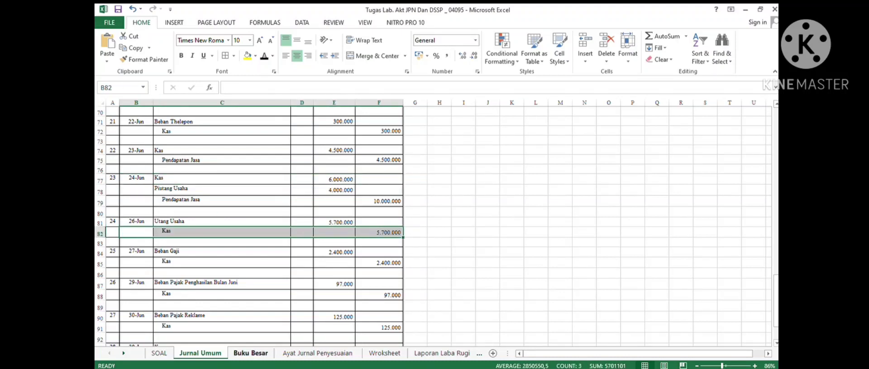
{"action": "left_click_drag", "start_coordinate": [176, 208], "coordinate": [408, 209]}
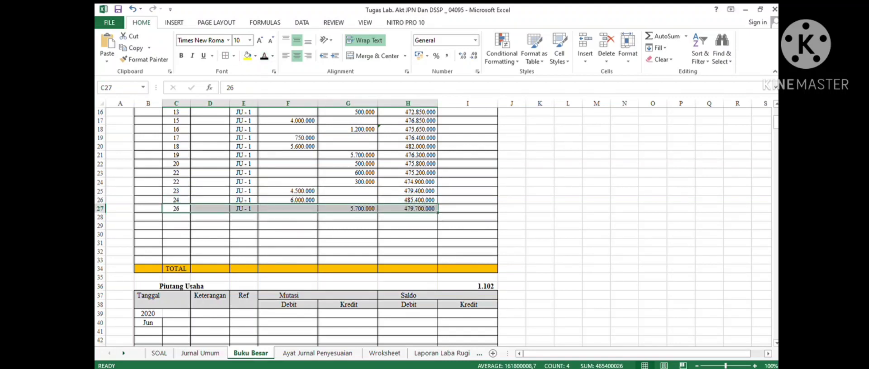
{"action": "key", "text": "Tab"}
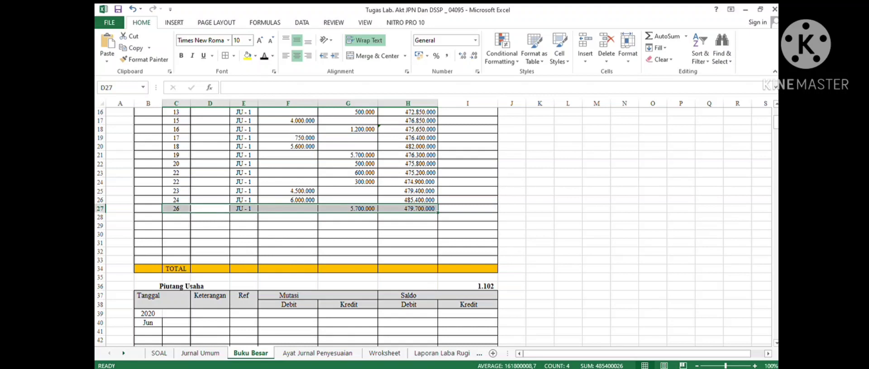
{"action": "left_click", "coordinate": [210, 226]}
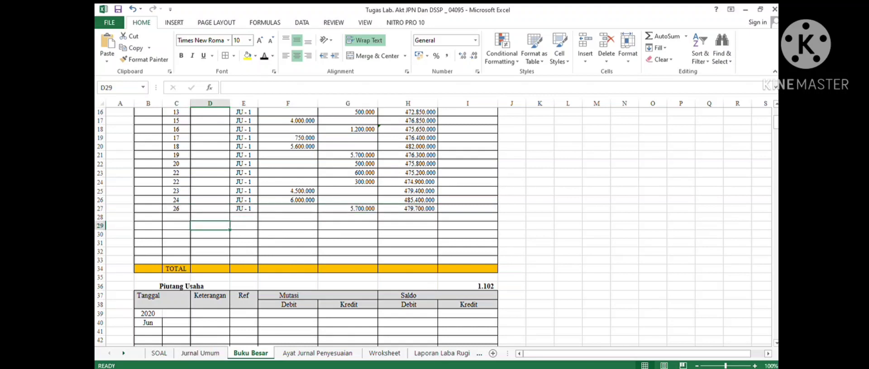
{"action": "left_click", "coordinate": [200, 353]}
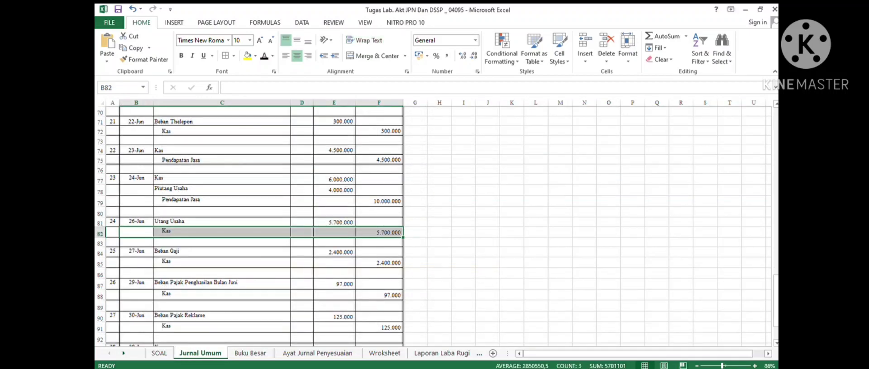
- Post the 27 June Kas credit of 2.400.000 for Beban Gaji to the next Kas ledger row
{"action": "left_click_drag", "start_coordinate": [136, 263], "coordinate": [380, 262]}
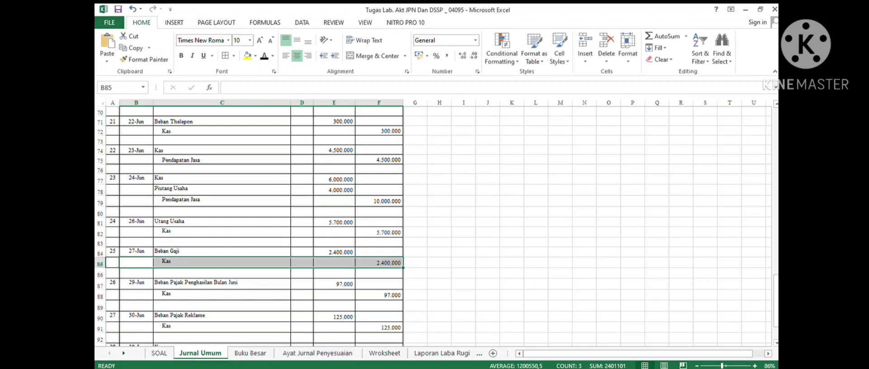
{"action": "left_click", "coordinate": [250, 353]}
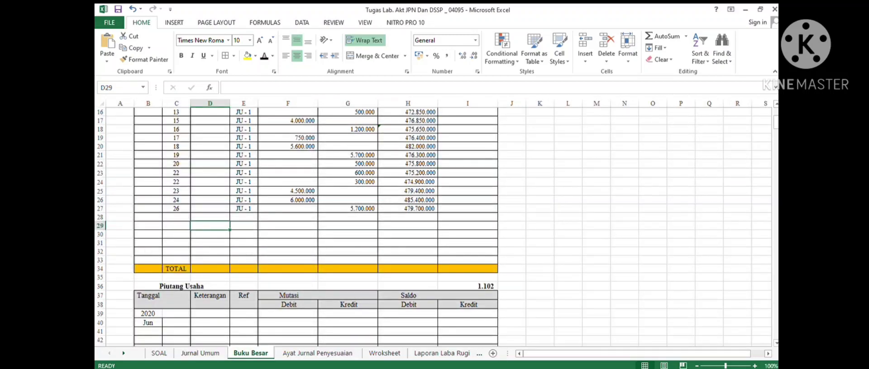
{"action": "left_click_drag", "start_coordinate": [176, 217], "coordinate": [414, 209]}
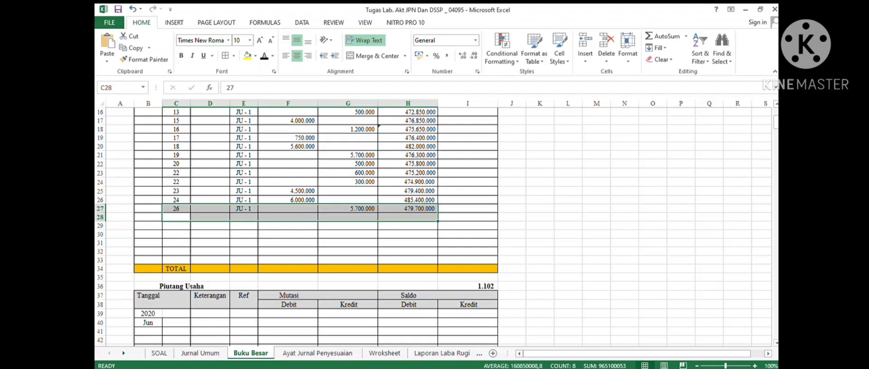
{"action": "left_click", "coordinate": [264, 56]}
{"action": "left_click", "coordinate": [288, 243]}
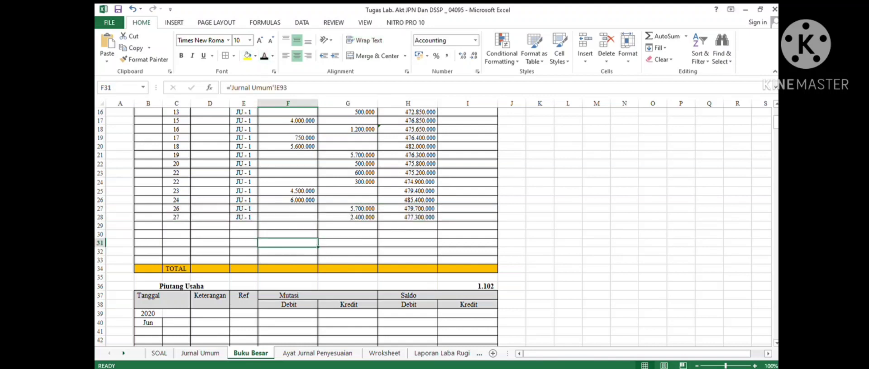
{"action": "left_click", "coordinate": [347, 217]}
- Post the 29 June Kas credit of 97.000 for Beban Pajak Penghasilan to the next Kas ledger row
{"action": "left_click", "coordinate": [200, 353]}
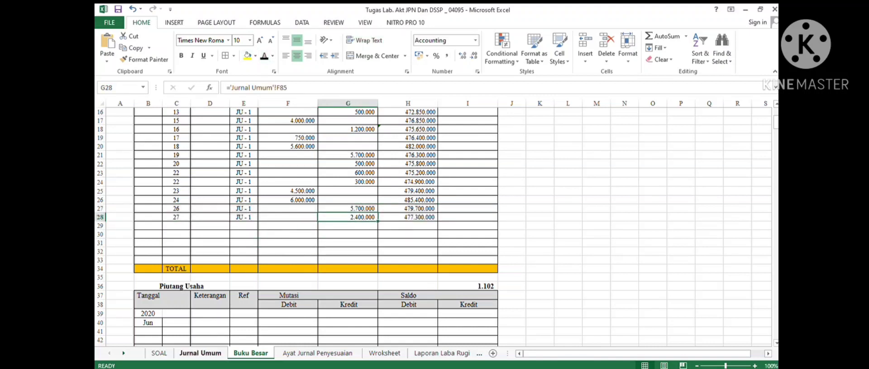
{"action": "scroll", "coordinate": [317, 226], "scroll_direction": "down", "scroll_amount": 2}
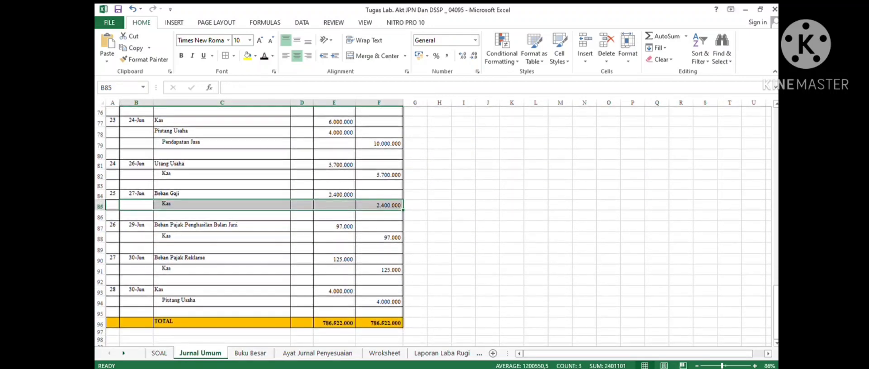
{"action": "left_click_drag", "start_coordinate": [140, 237], "coordinate": [381, 237]}
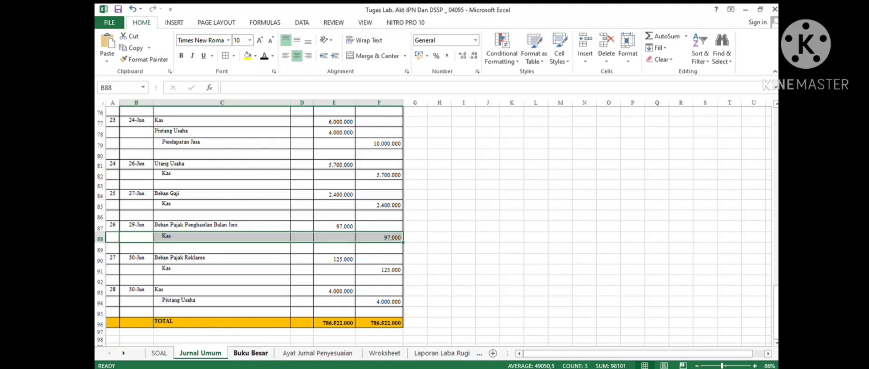
{"action": "left_click", "coordinate": [250, 353]}
{"action": "left_click_drag", "start_coordinate": [176, 226], "coordinate": [407, 226]}
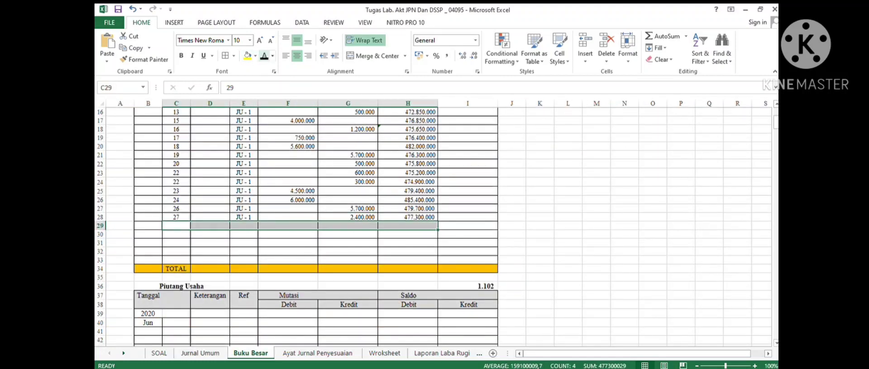
{"action": "left_click", "coordinate": [264, 56]}
{"action": "left_click", "coordinate": [288, 252]}
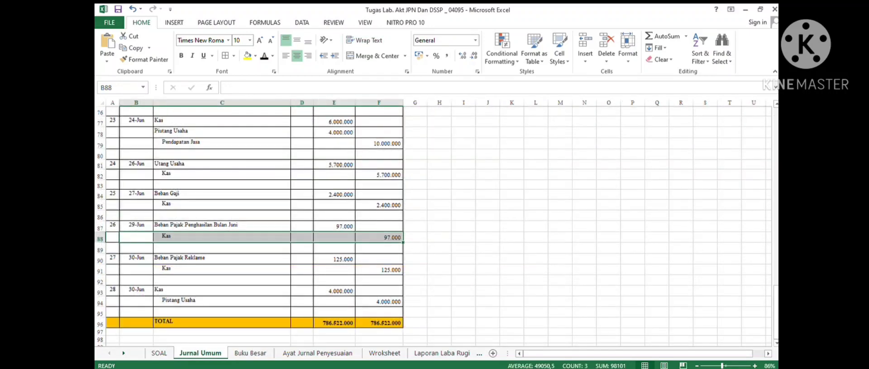
- Post the 30 June Kas credit of 125.000 for Beban Pajak Reklame to the next Kas ledger row
{"action": "left_click_drag", "start_coordinate": [136, 270], "coordinate": [380, 270]}
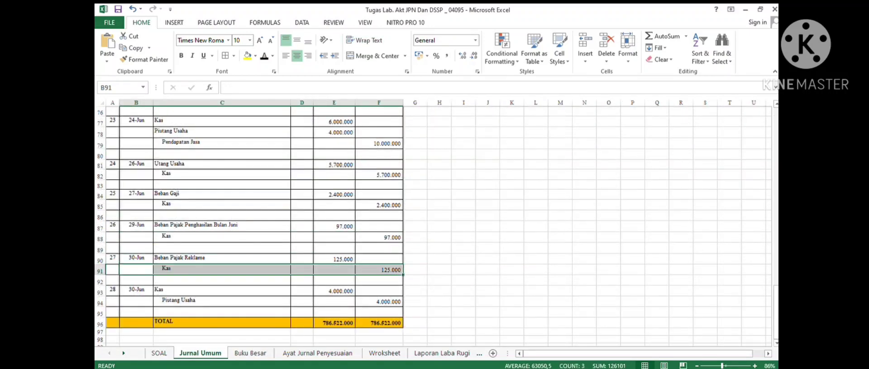
{"action": "left_click", "coordinate": [250, 353]}
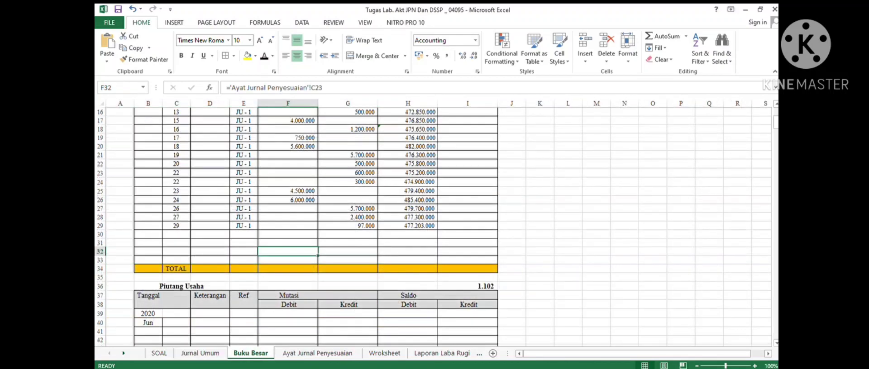
{"action": "left_click_drag", "start_coordinate": [176, 235], "coordinate": [407, 234]}
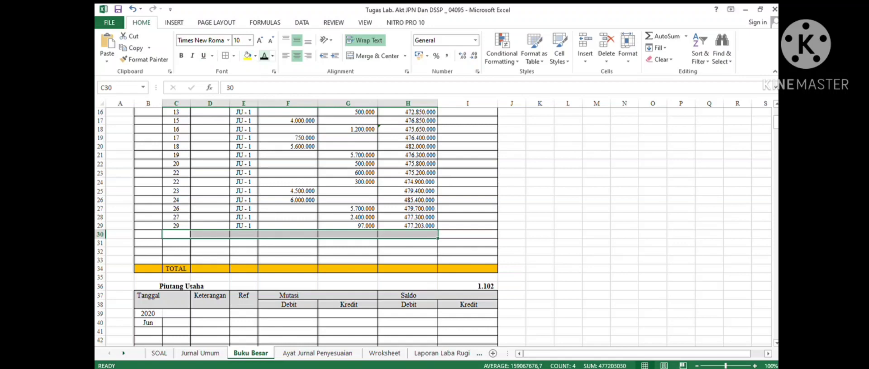
{"action": "type", "text": "30\t\tJU - 1\t\t125.000\t477.078.000"}
- Post the 30 June Kas debit of 4.000.000 from Piutang Usaha to the next Kas ledger row
{"action": "key", "text": "ctrl+Page_Up"}
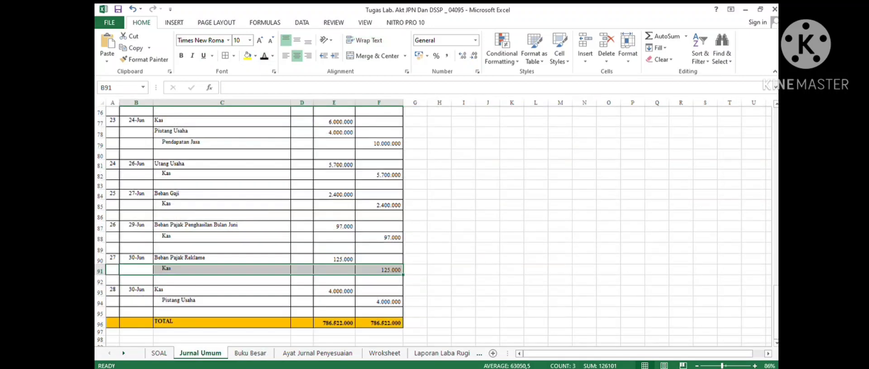
{"action": "left_click_drag", "start_coordinate": [136, 291], "coordinate": [380, 291]}
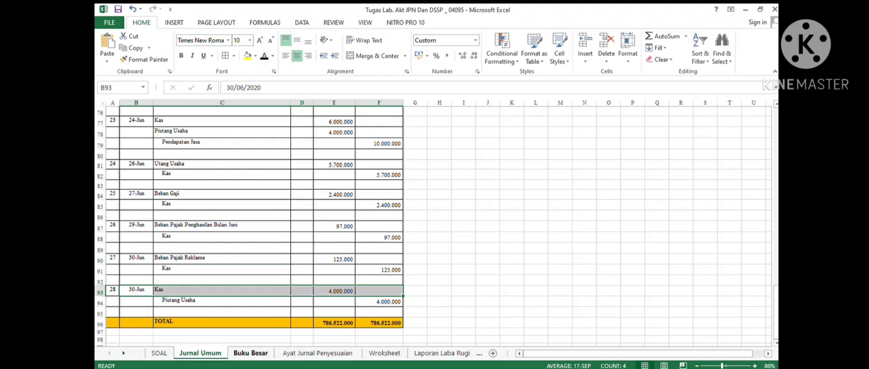
{"action": "key", "text": "ctrl+Page_Down"}
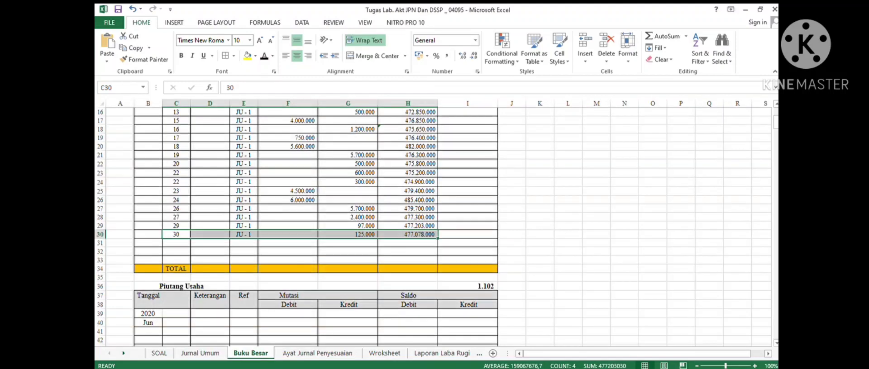
{"action": "left_click_drag", "start_coordinate": [176, 243], "coordinate": [407, 242]}
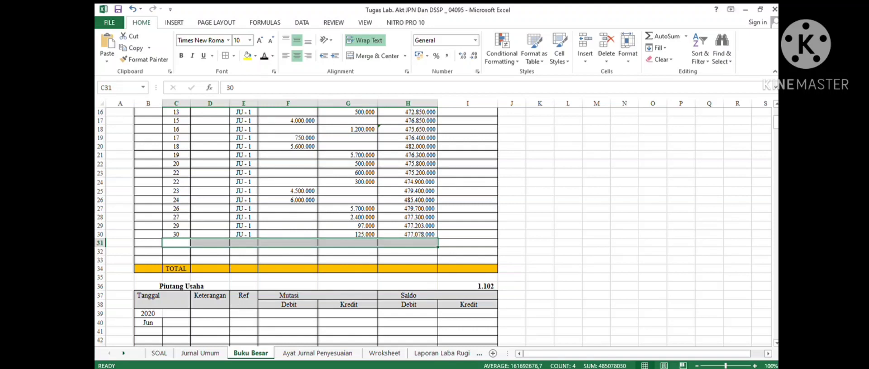
{"action": "left_click", "coordinate": [468, 234]}
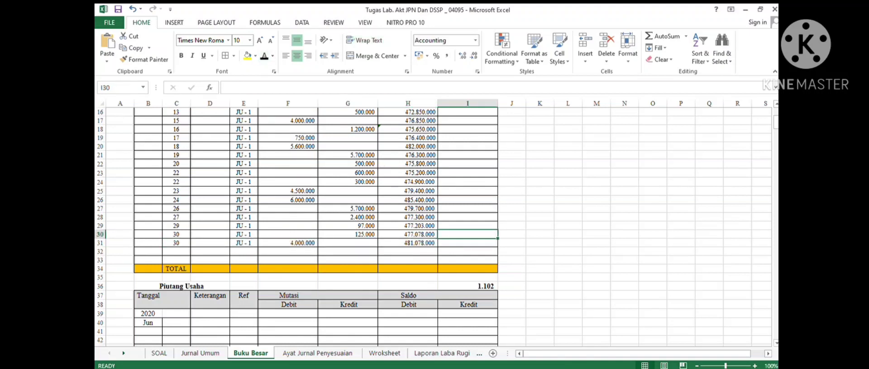
{"action": "left_click", "coordinate": [407, 243]}
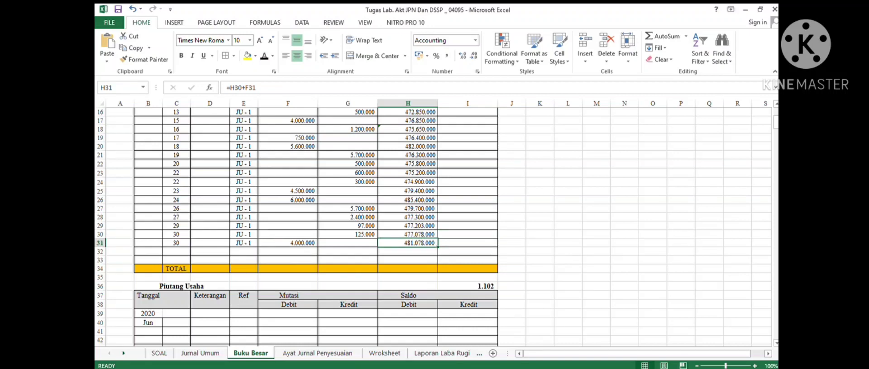
- Make the final Kas running balance in the last ledger row bold
{"action": "scroll", "coordinate": [407, 226], "scroll_direction": "up", "scroll_amount": 5}
{"action": "scroll", "coordinate": [407, 226], "scroll_direction": "down", "scroll_amount": 4}
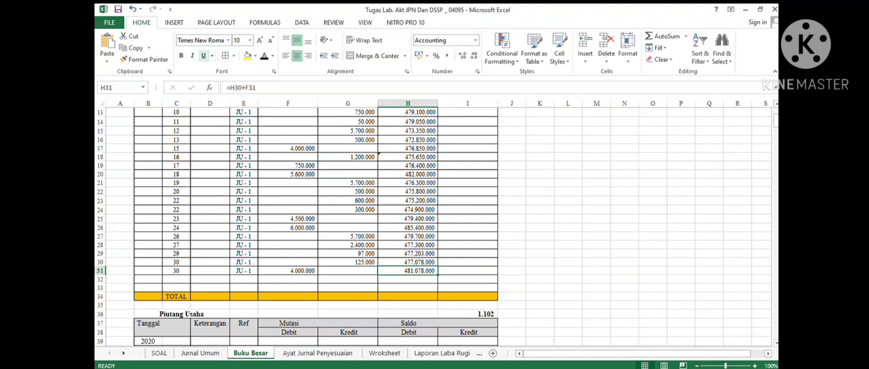
{"action": "left_click", "coordinate": [181, 55]}
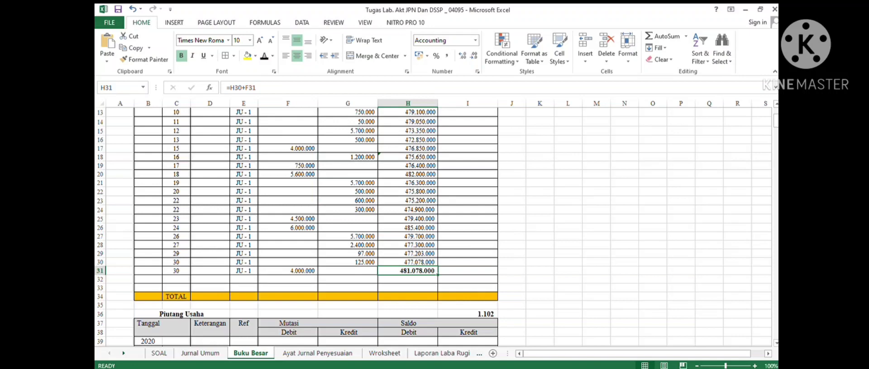
- Post the 8 June Piutang Usaha debit of 5.600.000 to the first row of the Piutang Usaha ledger
{"action": "scroll", "coordinate": [432, 227], "scroll_direction": "up", "scroll_amount": 4}
{"action": "scroll", "coordinate": [432, 227], "scroll_direction": "down", "scroll_amount": 5}
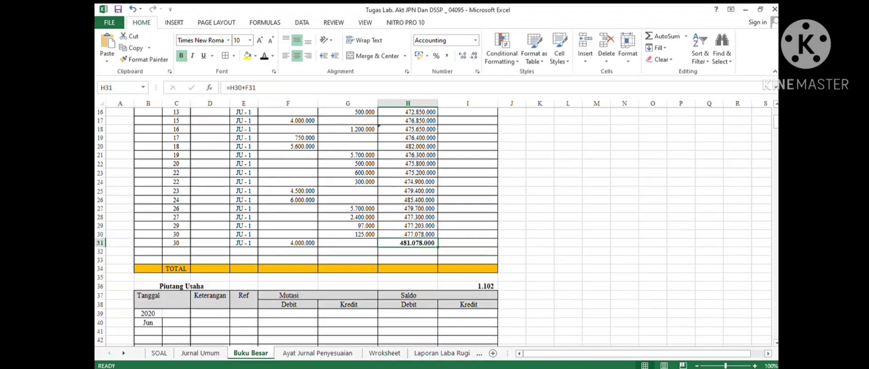
{"action": "scroll", "coordinate": [432, 226], "scroll_direction": "down", "scroll_amount": 5}
{"action": "scroll", "coordinate": [432, 227], "scroll_direction": "up", "scroll_amount": 2}
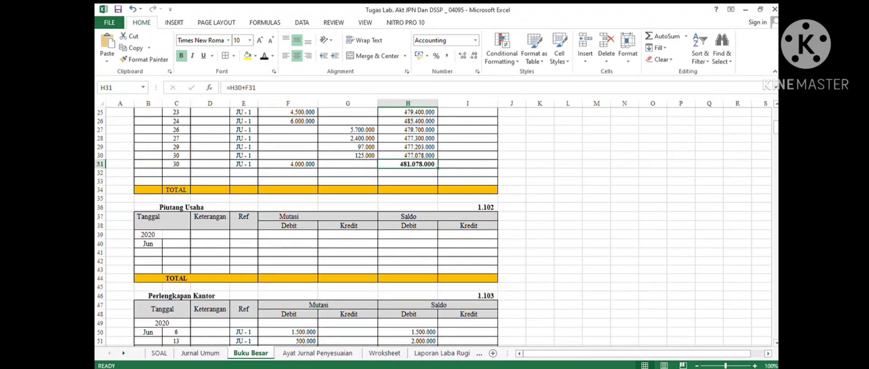
{"action": "left_click", "coordinate": [182, 208]}
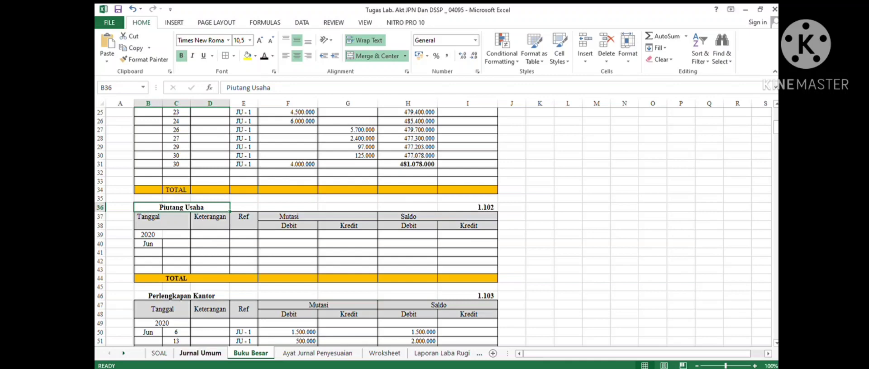
{"action": "left_click", "coordinate": [200, 353]}
{"action": "scroll", "coordinate": [432, 226], "scroll_direction": "up", "scroll_amount": 10}
{"action": "scroll", "coordinate": [432, 226], "scroll_direction": "up", "scroll_amount": 14}
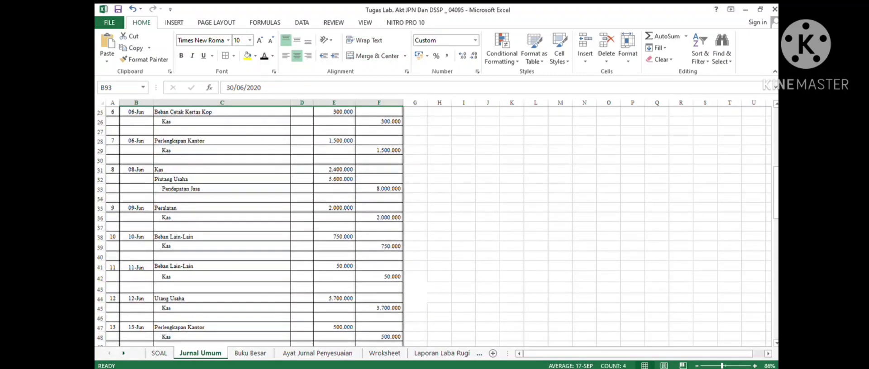
{"action": "left_click", "coordinate": [221, 253]}
{"action": "left_click", "coordinate": [222, 186]}
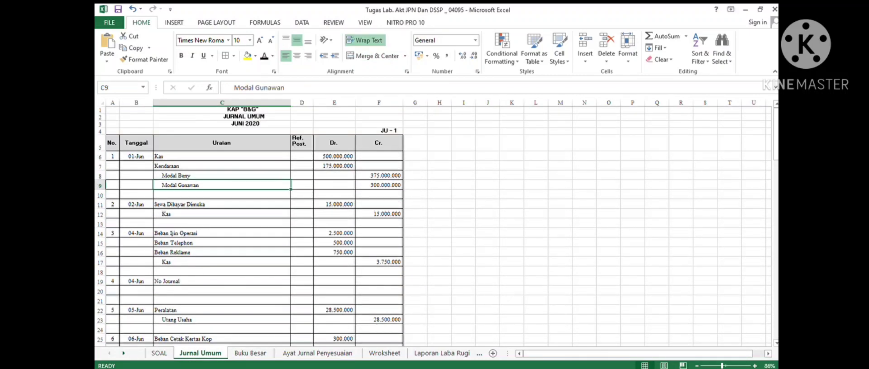
{"action": "scroll", "coordinate": [432, 226], "scroll_direction": "down", "scroll_amount": 5}
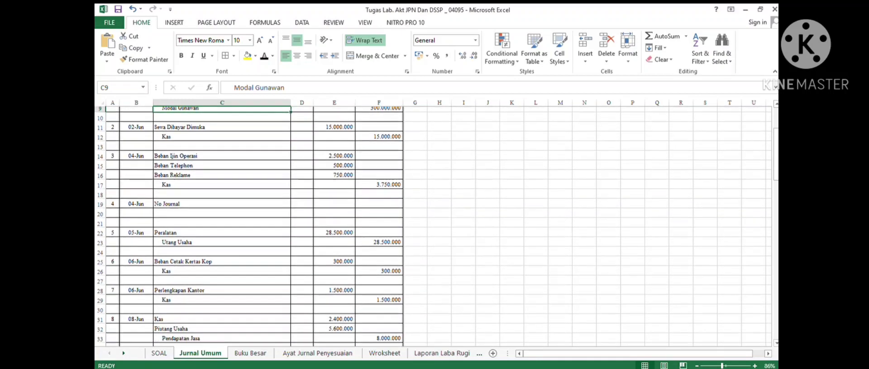
{"action": "left_click", "coordinate": [222, 265]}
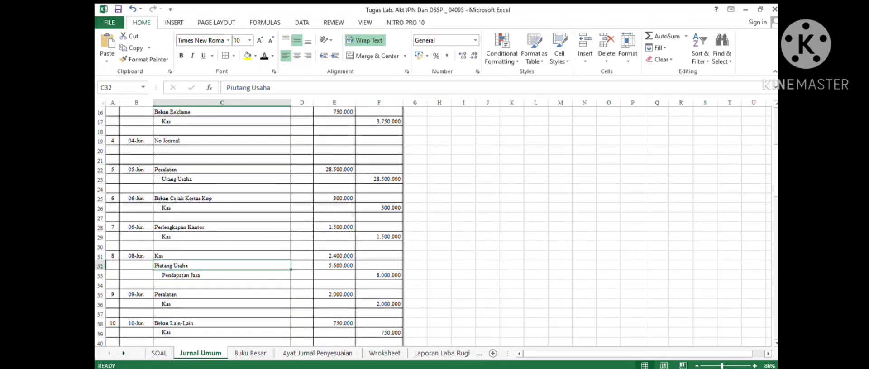
{"action": "left_click_drag", "start_coordinate": [222, 266], "coordinate": [379, 265]}
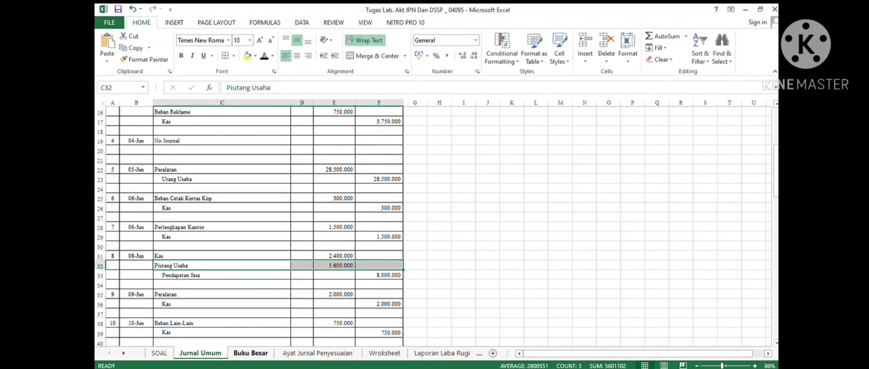
{"action": "left_click", "coordinate": [250, 353]}
{"action": "double_click", "coordinate": [176, 244]}
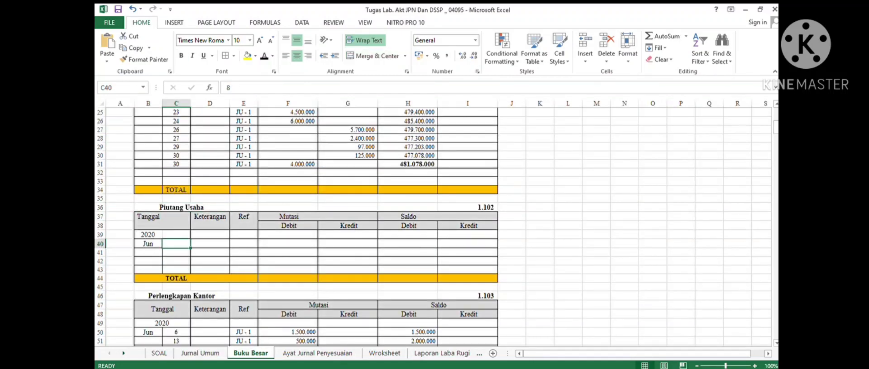
{"action": "double_click", "coordinate": [176, 244]}
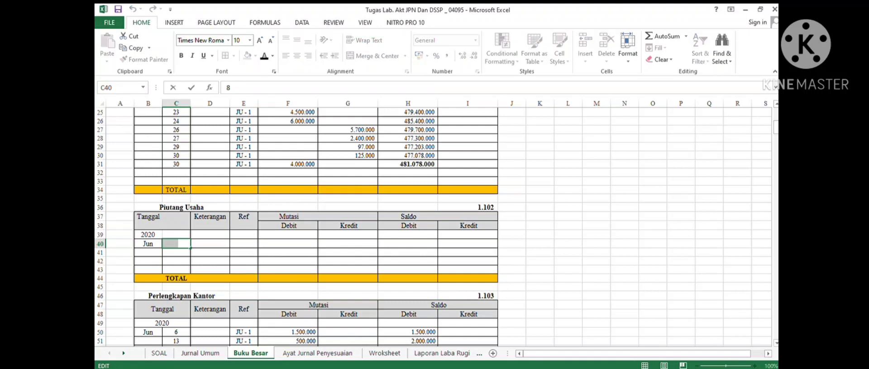
{"action": "left_click", "coordinate": [181, 244]}
{"action": "left_click", "coordinate": [176, 253]}
{"action": "left_click_drag", "start_coordinate": [176, 244], "coordinate": [468, 244]}
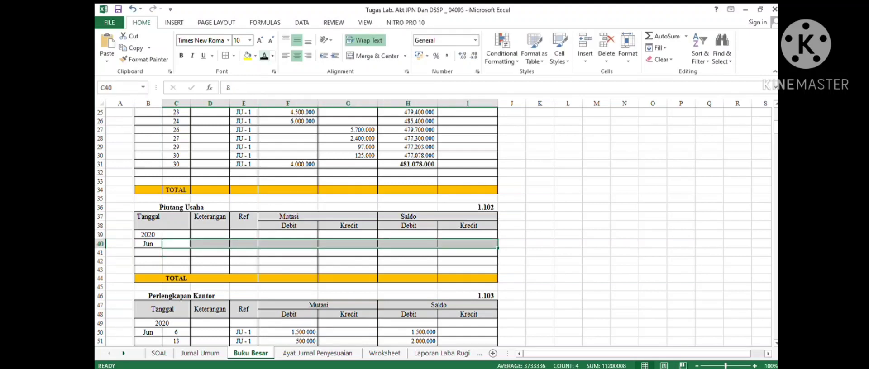
{"action": "left_click", "coordinate": [264, 56]}
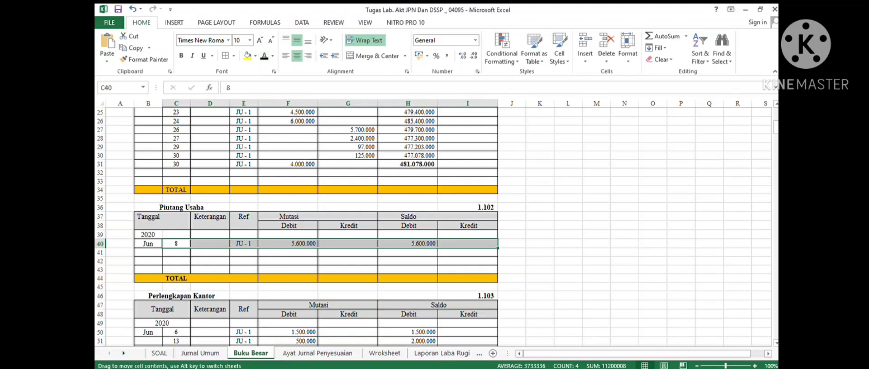
{"action": "left_click", "coordinate": [407, 244]}
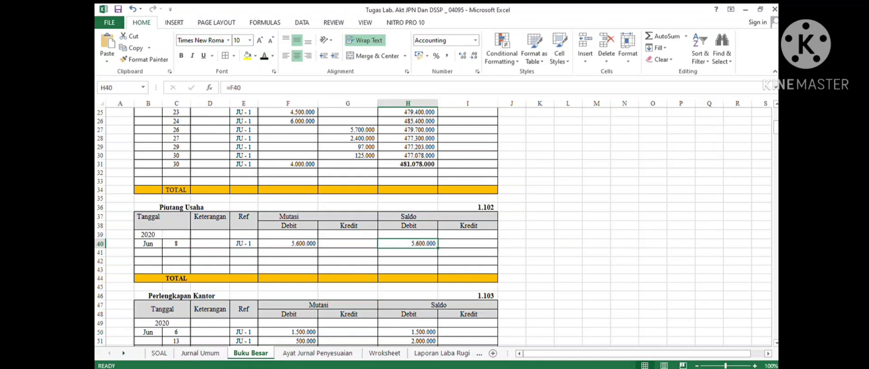
- Post the 18 June Piutang Usaha credit of 5.600.000 to the second ledger row with its running balance formula
{"action": "left_click", "coordinate": [200, 353]}
{"action": "scroll", "coordinate": [254, 226], "scroll_direction": "down", "scroll_amount": 5}
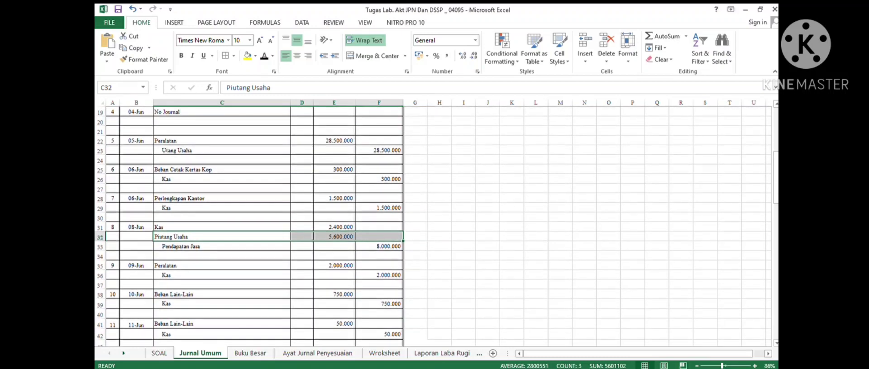
{"action": "scroll", "coordinate": [253, 227], "scroll_direction": "down", "scroll_amount": 4}
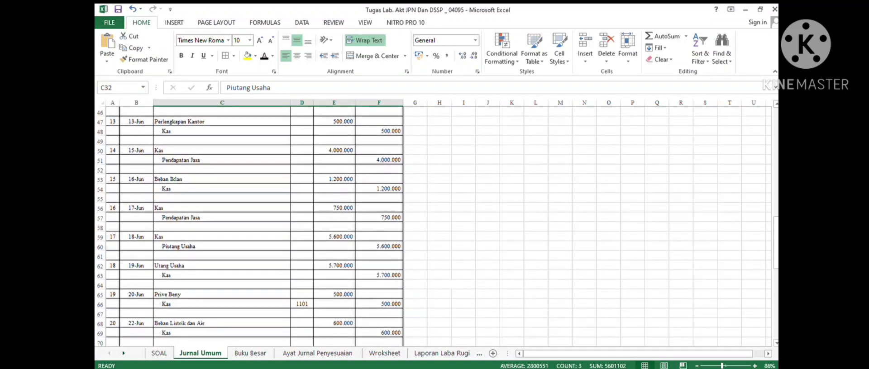
{"action": "left_click", "coordinate": [222, 247]}
{"action": "left_click_drag", "start_coordinate": [222, 246], "coordinate": [379, 246]}
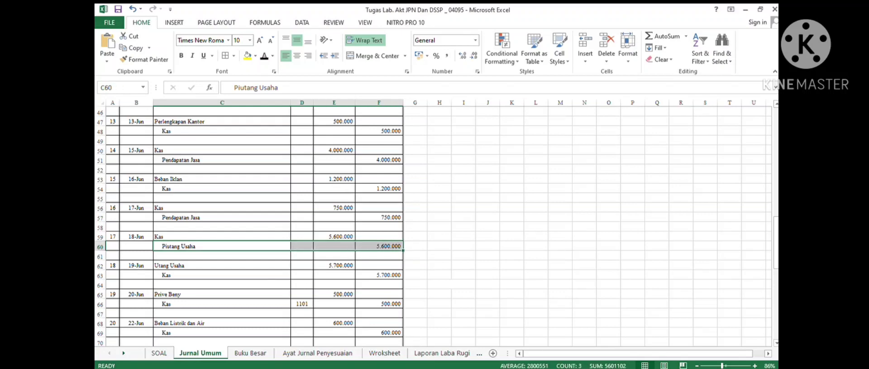
{"action": "left_click", "coordinate": [250, 352]}
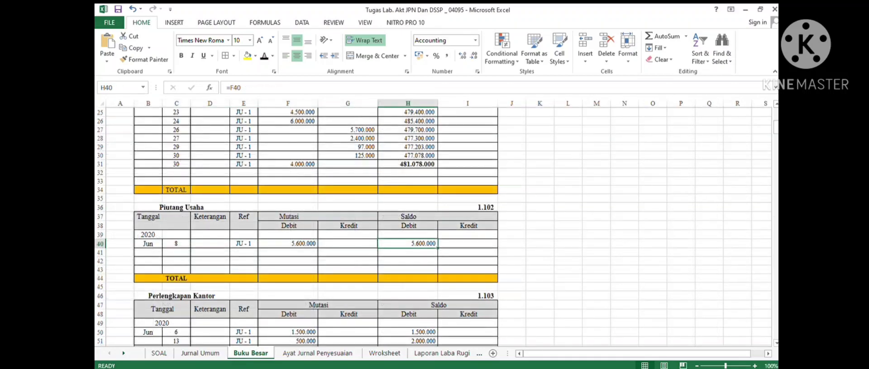
{"action": "left_click_drag", "start_coordinate": [176, 252], "coordinate": [468, 252]}
{"action": "left_click", "coordinate": [265, 56]}
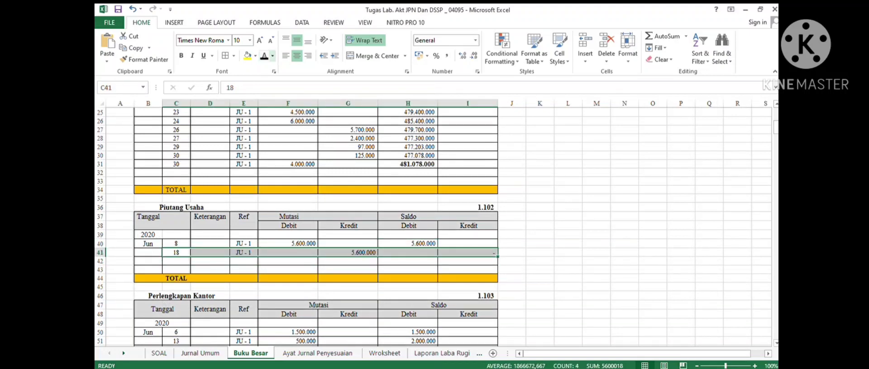
{"action": "left_click", "coordinate": [347, 252]}
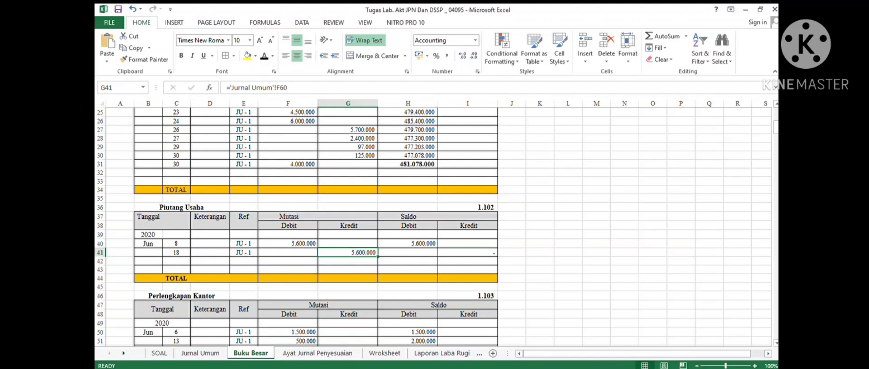
{"action": "left_click", "coordinate": [407, 243]}
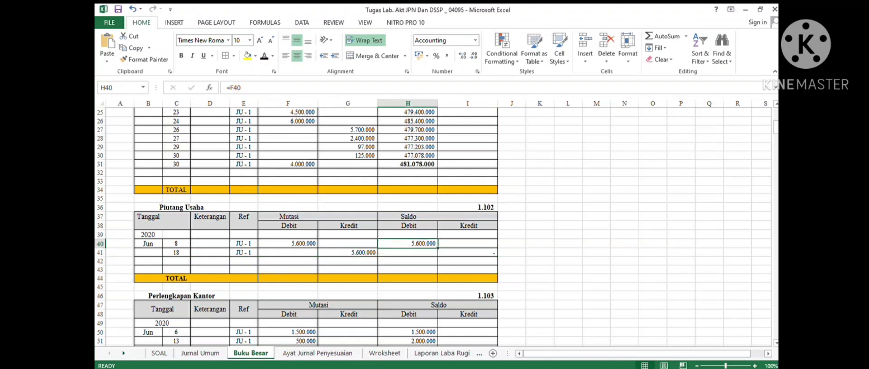
{"action": "left_click", "coordinate": [348, 252]}
{"action": "left_click", "coordinate": [468, 252]}
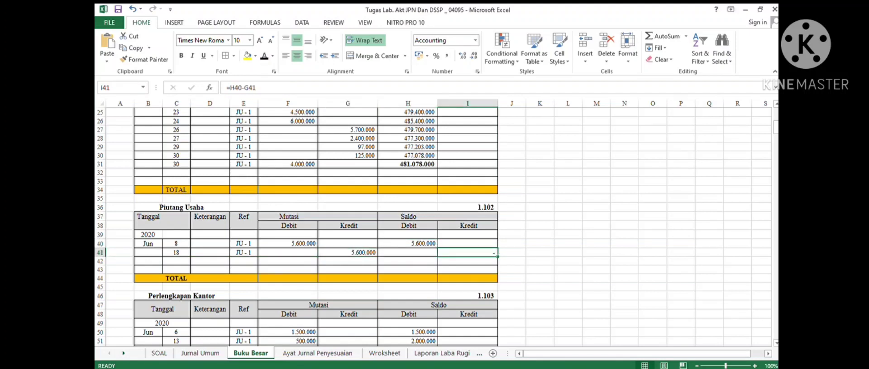
- Post the 24 June Piutang Usaha debit of 4.000.000 to the third row of the Piutang Usaha ledger
{"action": "left_click", "coordinate": [200, 353]}
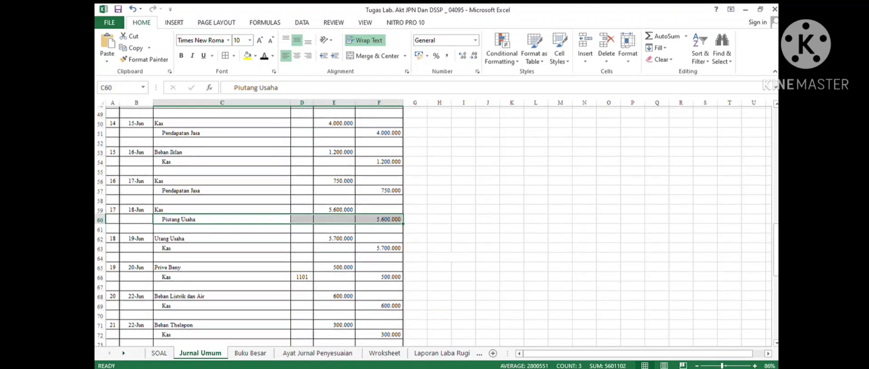
{"action": "scroll", "coordinate": [253, 226], "scroll_direction": "down", "scroll_amount": 3}
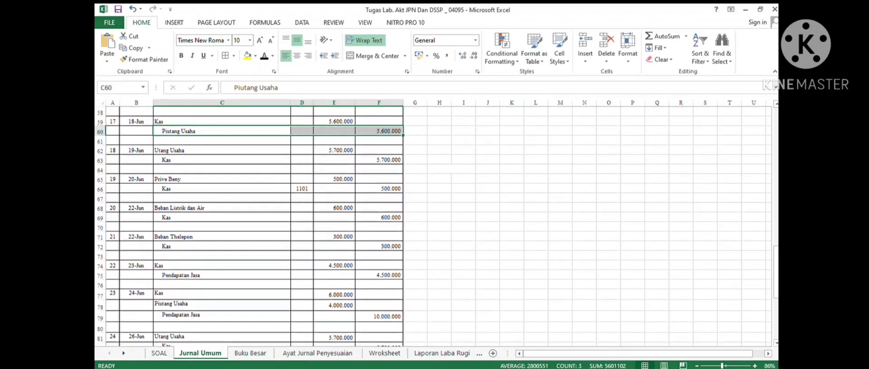
{"action": "scroll", "coordinate": [253, 226], "scroll_direction": "down", "scroll_amount": 1}
{"action": "left_click_drag", "start_coordinate": [217, 276], "coordinate": [380, 276]}
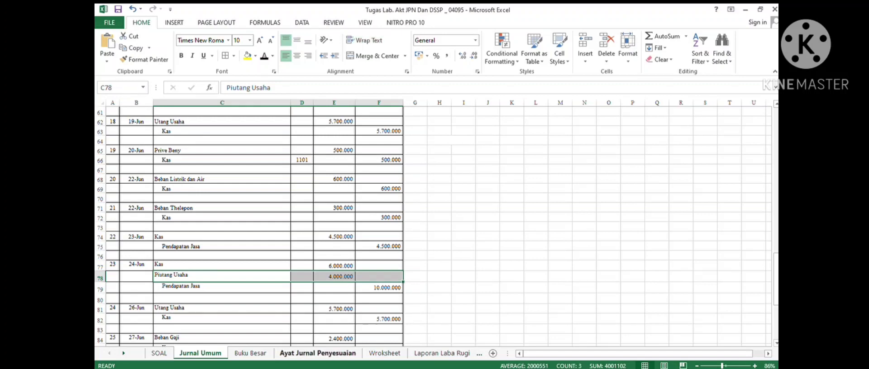
{"action": "left_click", "coordinate": [250, 353]}
{"action": "left_click_drag", "start_coordinate": [176, 261], "coordinate": [469, 261]}
{"action": "type", "text": "24\t\tJU - 1\t4.000.000\t\t4.000.000"}
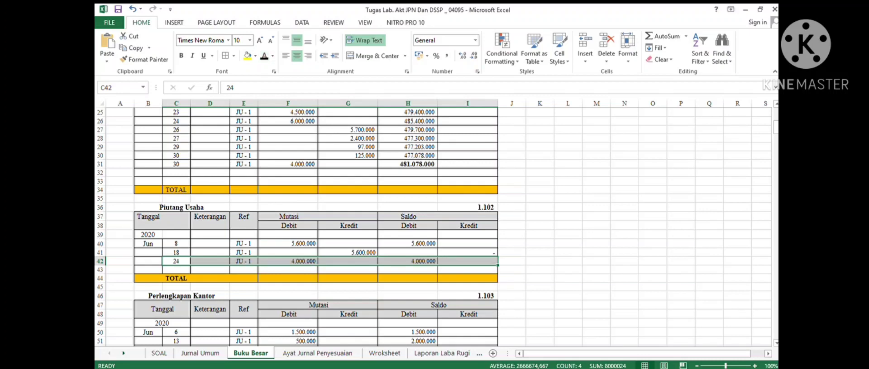
- Post the 30 June Piutang Usaha credit of 4.000.000 to the fourth row of the Piutang Usaha ledger
{"action": "left_click", "coordinate": [200, 352]}
{"action": "scroll", "coordinate": [435, 226], "scroll_direction": "down", "scroll_amount": 3}
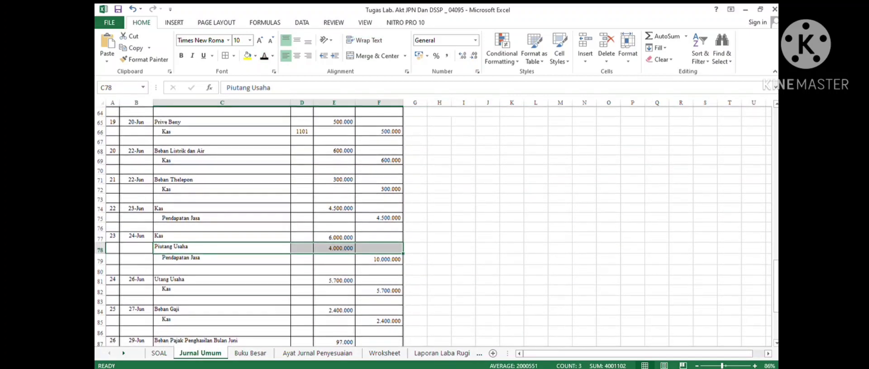
{"action": "scroll", "coordinate": [434, 226], "scroll_direction": "down", "scroll_amount": 3}
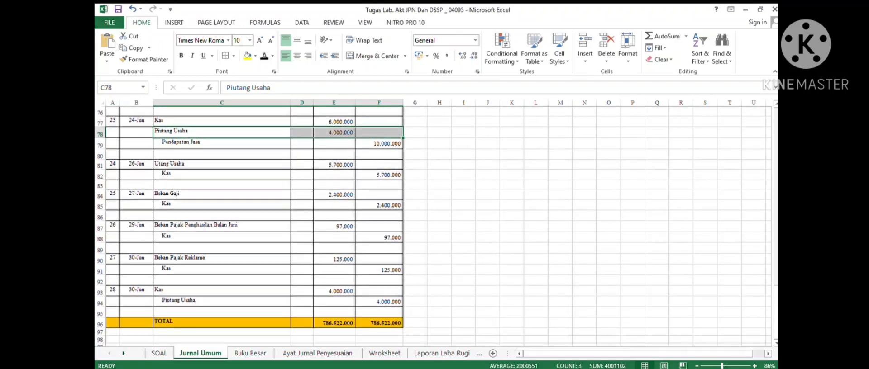
{"action": "left_click_drag", "start_coordinate": [235, 301], "coordinate": [379, 301]}
{"action": "left_click", "coordinate": [251, 353]}
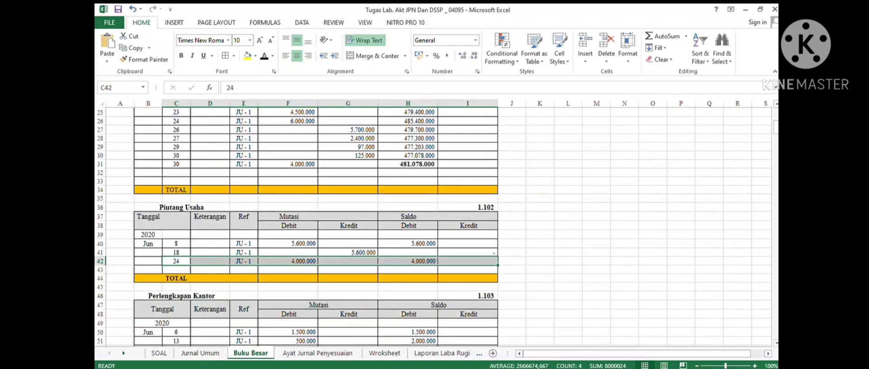
{"action": "left_click_drag", "start_coordinate": [176, 270], "coordinate": [467, 270]}
{"action": "type", "text": "30\t\tJU - 1\t\t4.000.000"}
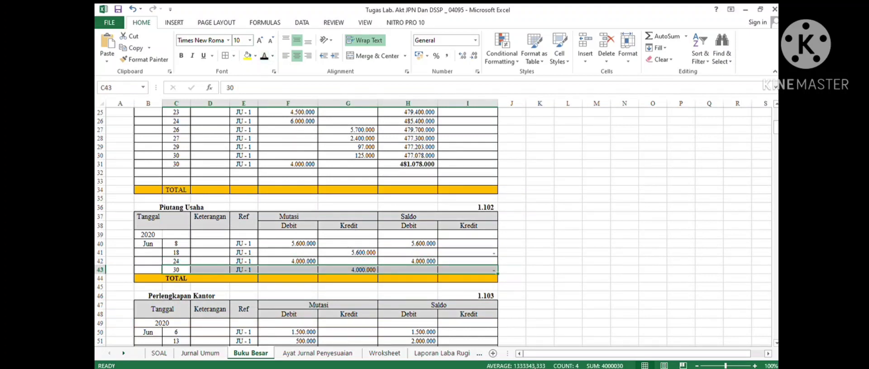
- Review the balance and total formulas of the Piutang Usaha ledger and the ledgers below it
{"action": "left_click", "coordinate": [176, 278]}
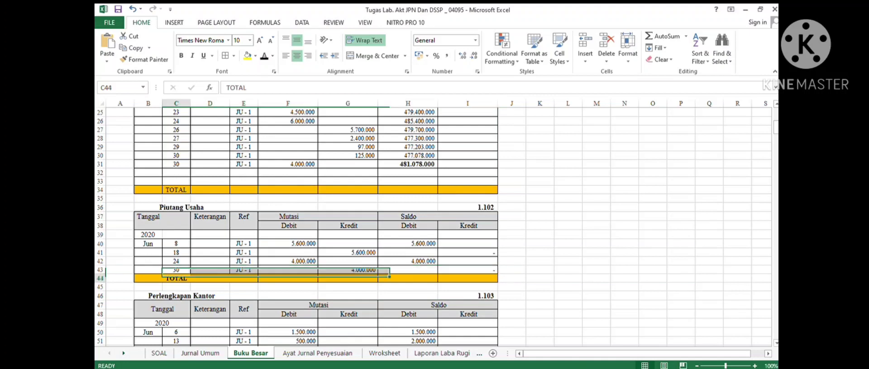
{"action": "left_click", "coordinate": [407, 262]}
{"action": "left_click_drag", "start_coordinate": [348, 270], "coordinate": [408, 270]}
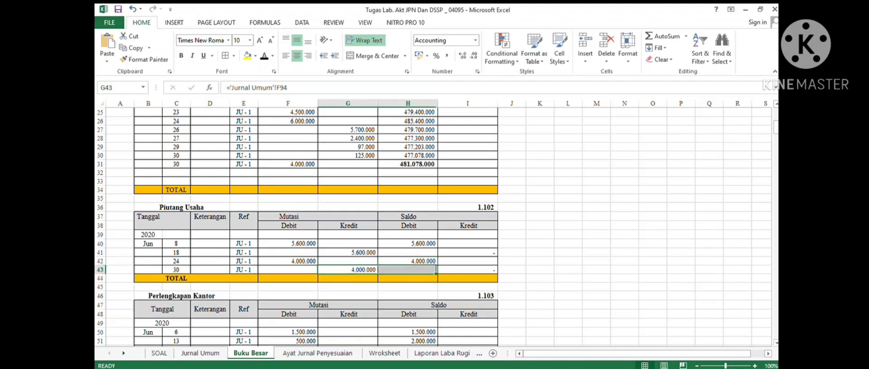
{"action": "left_click", "coordinate": [468, 270]}
{"action": "left_click", "coordinate": [210, 279]}
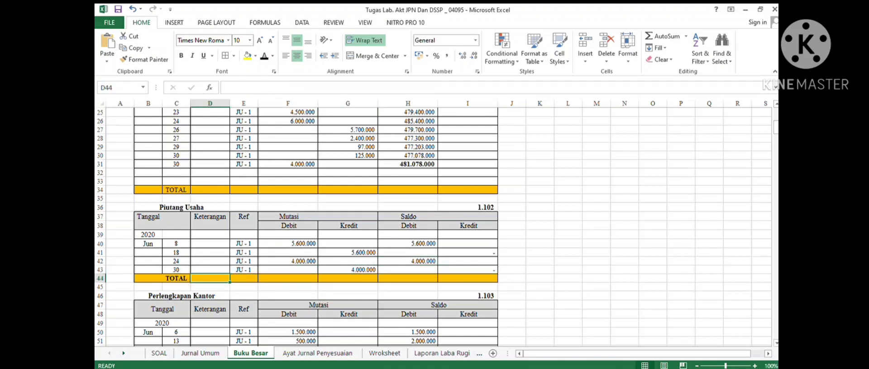
{"action": "left_click", "coordinate": [467, 279]}
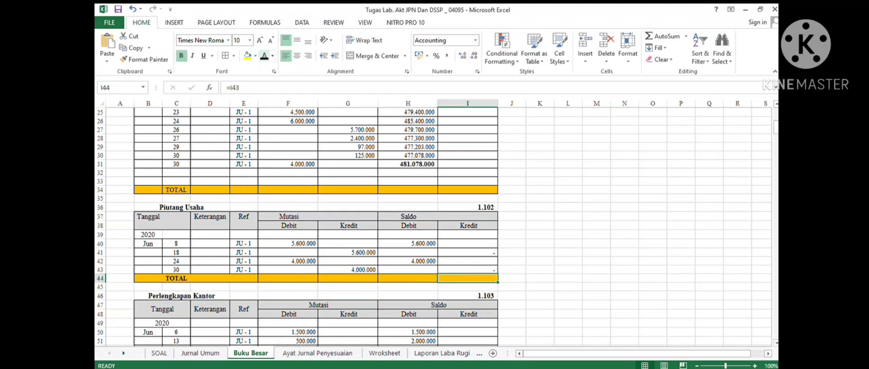
{"action": "left_click", "coordinate": [408, 207]}
{"action": "scroll", "coordinate": [408, 207], "scroll_direction": "down", "scroll_amount": 2}
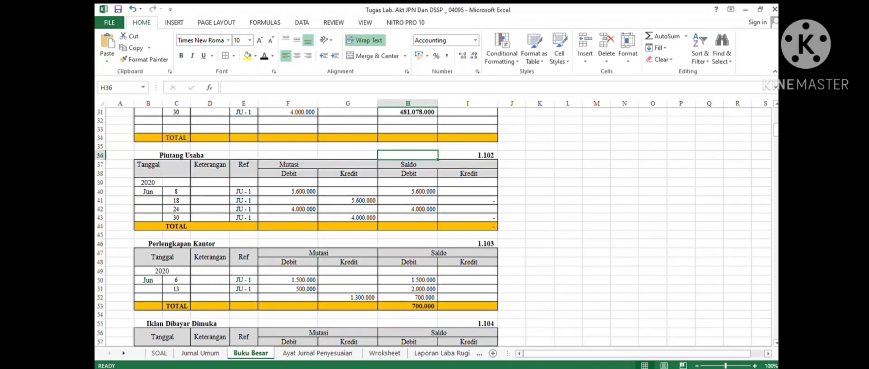
{"action": "scroll", "coordinate": [433, 226], "scroll_direction": "down", "scroll_amount": 3}
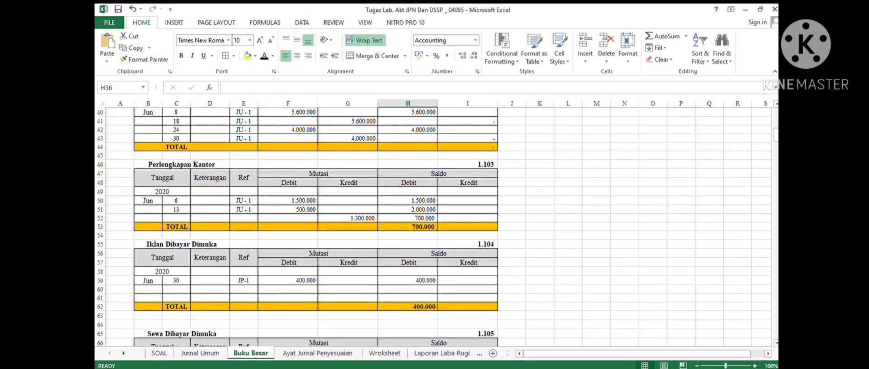
{"action": "scroll", "coordinate": [434, 227], "scroll_direction": "down", "scroll_amount": 7}
{"action": "scroll", "coordinate": [433, 226], "scroll_direction": "up", "scroll_amount": 20}
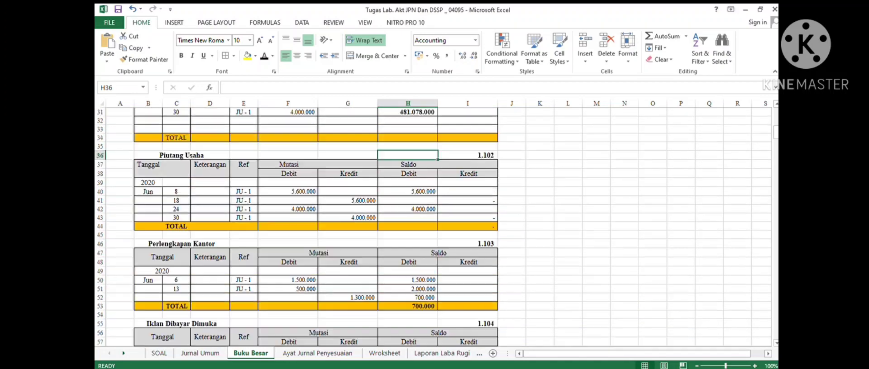
{"action": "scroll", "coordinate": [433, 226], "scroll_direction": "down", "scroll_amount": 9}
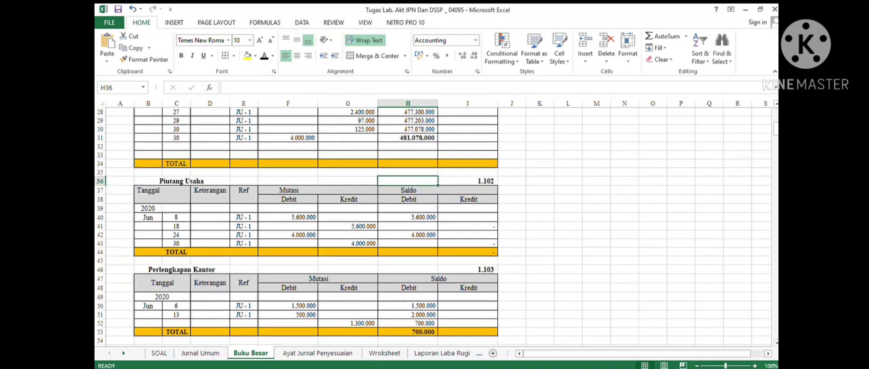
{"action": "scroll", "coordinate": [433, 226], "scroll_direction": "down", "scroll_amount": 2}
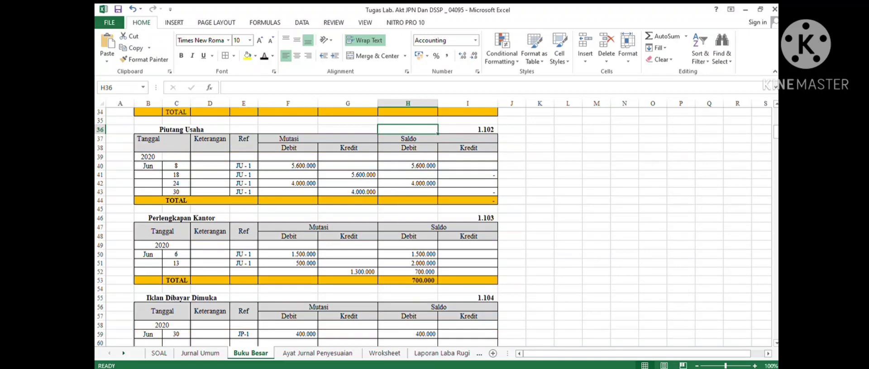
{"action": "left_click", "coordinate": [408, 281]}
{"action": "scroll", "coordinate": [433, 226], "scroll_direction": "down", "scroll_amount": 8}
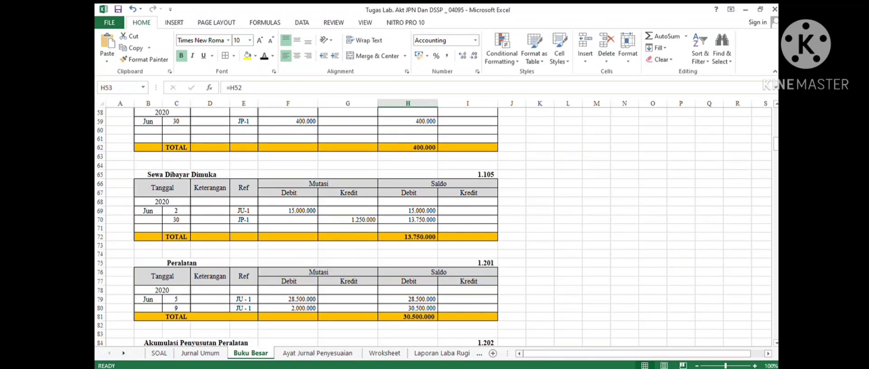
- Read the end-of-June adjustment information on the SOAL sheet and open the Ayat Jurnal Penyesuaian sheet
{"action": "key", "text": "ctrl+Page_Down"}
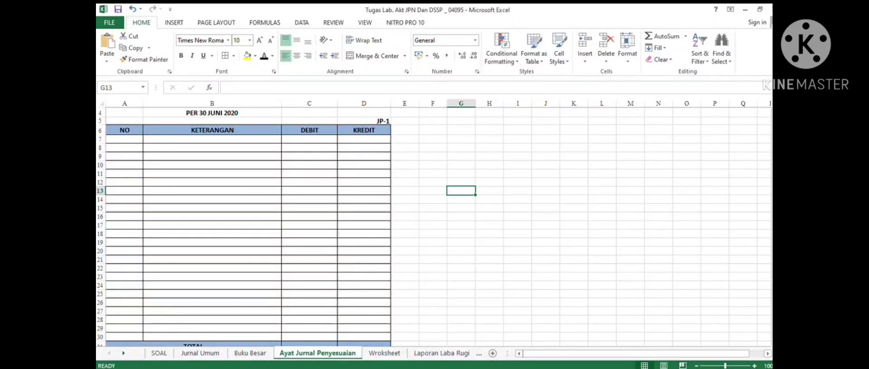
{"action": "key", "text": "ctrl+Page_Up"}
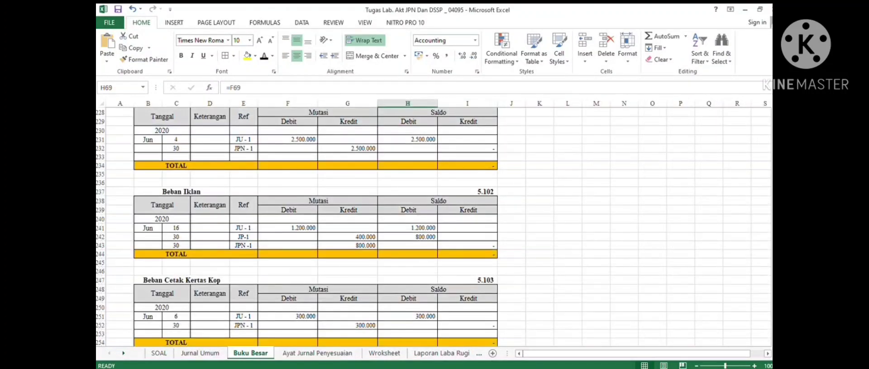
{"action": "scroll", "coordinate": [434, 226], "scroll_direction": "up", "scroll_amount": 5}
{"action": "scroll", "coordinate": [434, 226], "scroll_direction": "up", "scroll_amount": 4}
{"action": "scroll", "coordinate": [434, 226], "scroll_direction": "down", "scroll_amount": 6}
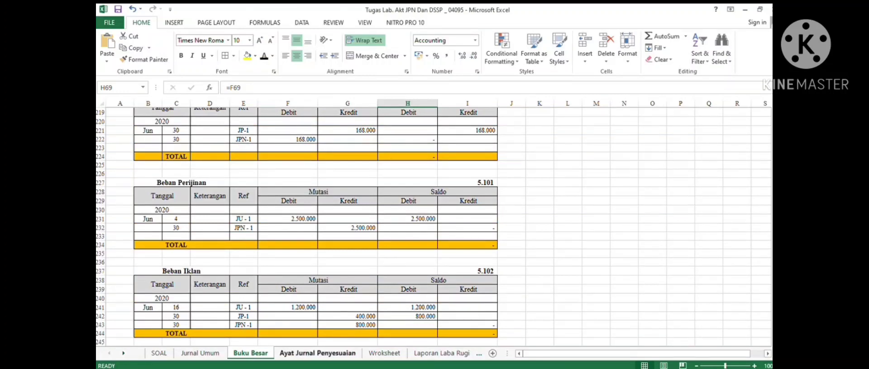
{"action": "left_click", "coordinate": [317, 353]}
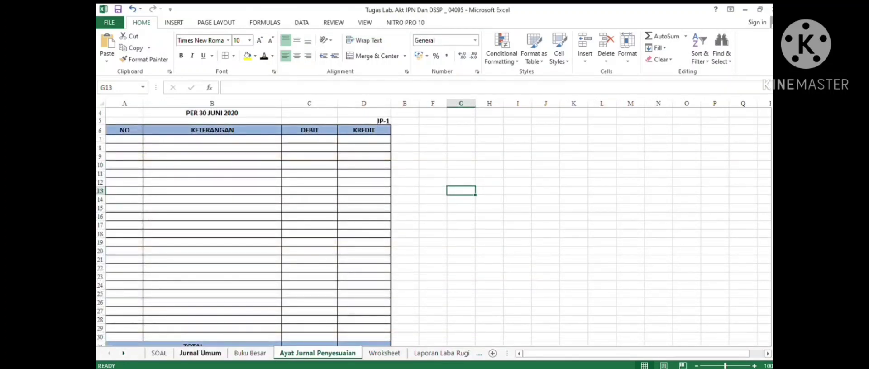
{"action": "left_click", "coordinate": [158, 353]}
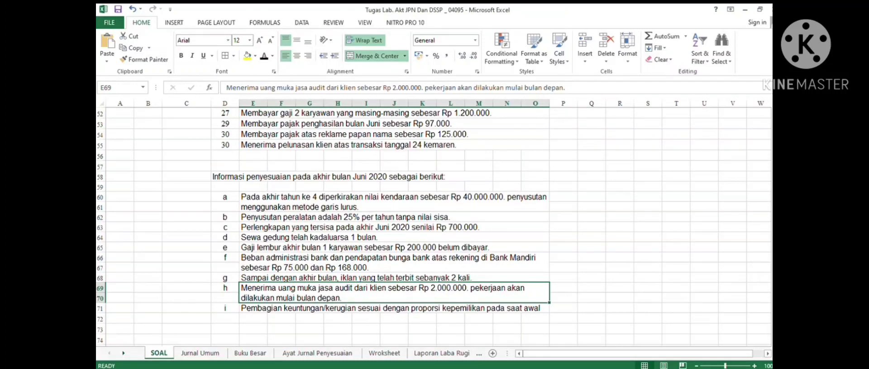
{"action": "left_click", "coordinate": [394, 202]}
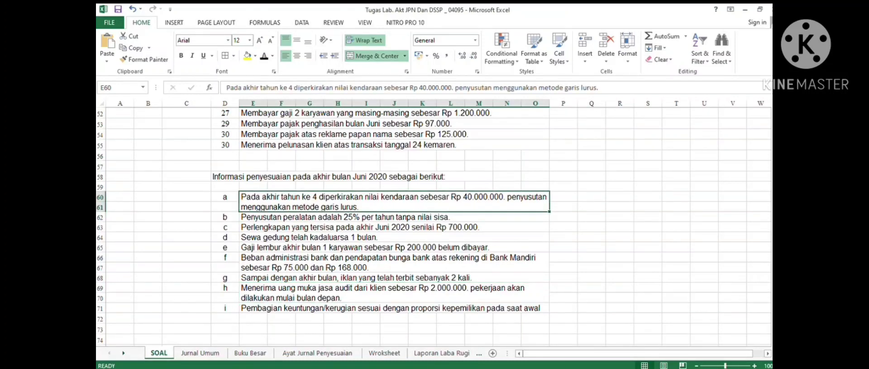
{"action": "left_click", "coordinate": [394, 228]}
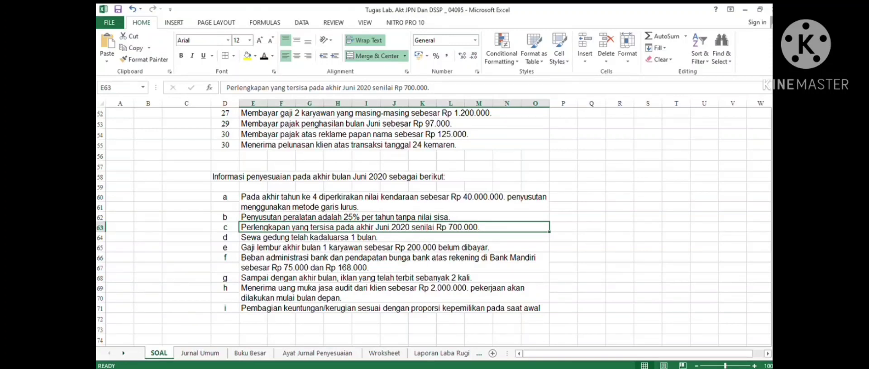
{"action": "left_click", "coordinate": [394, 202]}
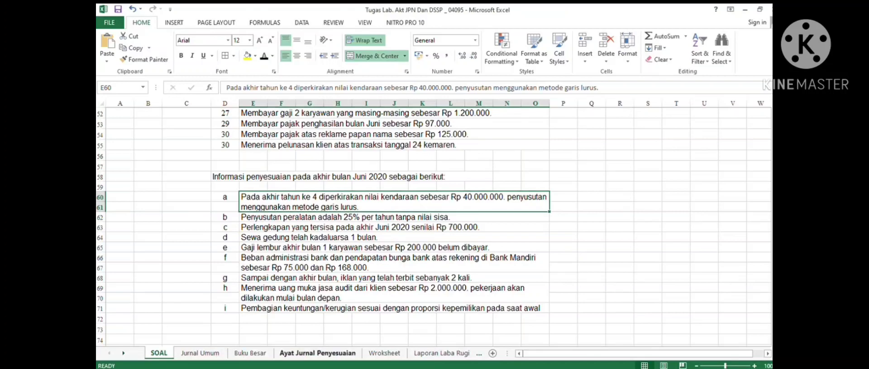
{"action": "left_click", "coordinate": [318, 353]}
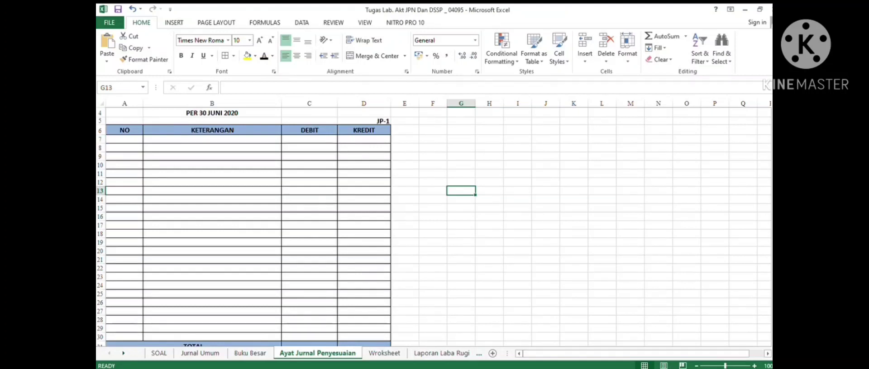
- Start the first adjusting entry as number 1 with the account Beban Penyusutan Kendaraan, left-aligned in the Keterangan column
{"action": "left_click", "coordinate": [124, 139]}
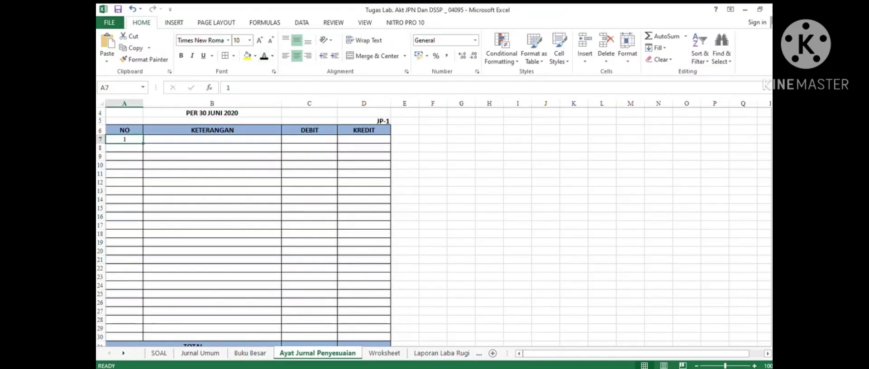
{"action": "left_click", "coordinate": [212, 140]}
{"action": "left_click", "coordinate": [263, 56]}
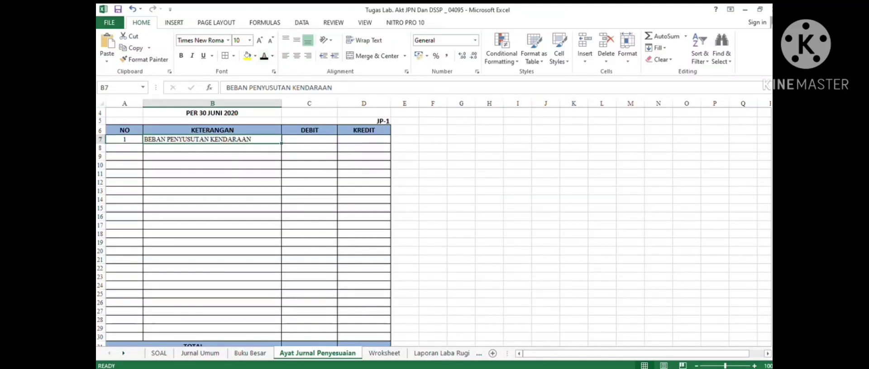
- Examine the depreciation debit formula, then check the Kendaraan ledger total in Buku Besar before returning to the adjusting entries
{"action": "left_click", "coordinate": [309, 139]}
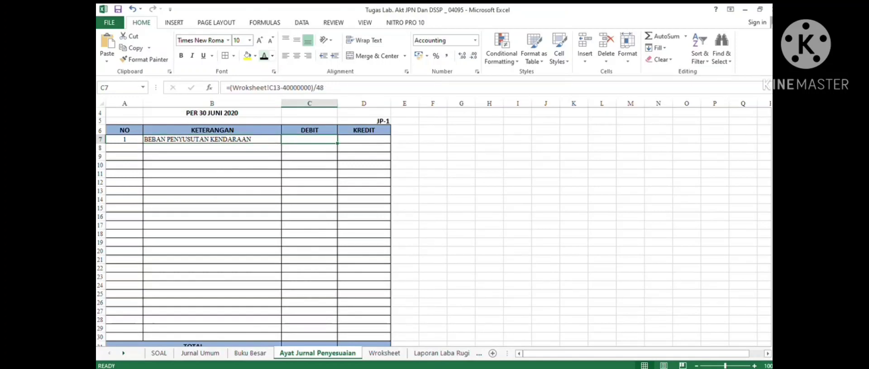
{"action": "left_click", "coordinate": [250, 353]}
{"action": "scroll", "coordinate": [433, 226], "scroll_direction": "up", "scroll_amount": 10}
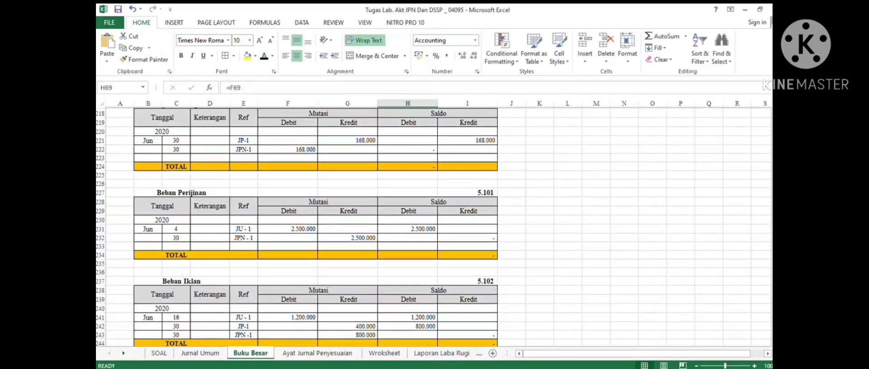
{"action": "scroll", "coordinate": [433, 226], "scroll_direction": "up", "scroll_amount": 18}
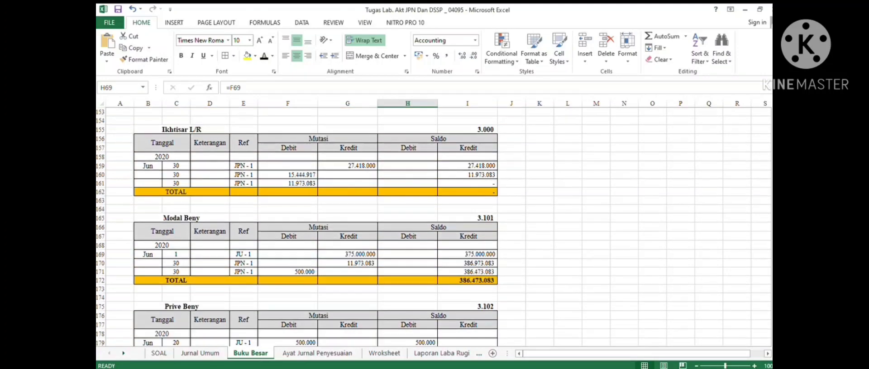
{"action": "scroll", "coordinate": [433, 226], "scroll_direction": "up", "scroll_amount": 13}
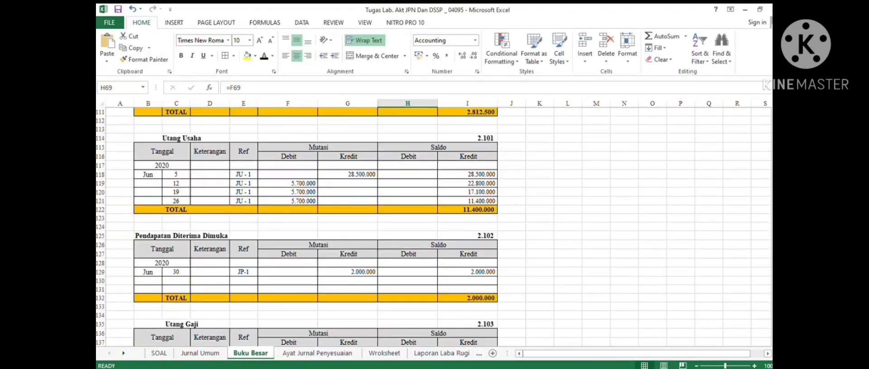
{"action": "scroll", "coordinate": [433, 227], "scroll_direction": "up", "scroll_amount": 11}
{"action": "scroll", "coordinate": [433, 226], "scroll_direction": "down", "scroll_amount": 5}
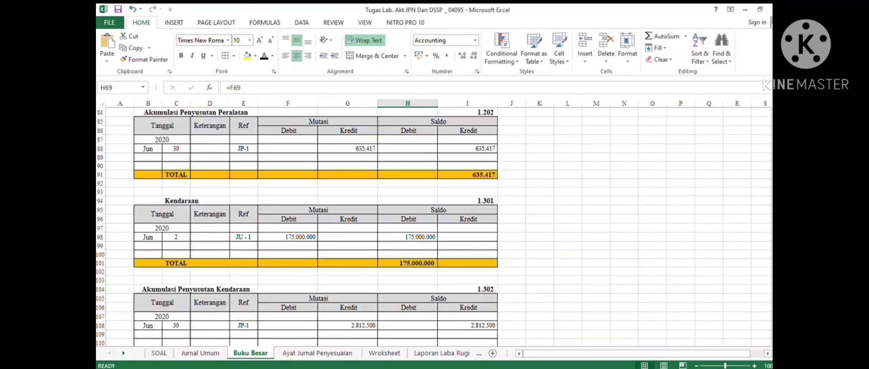
{"action": "left_click", "coordinate": [408, 263]}
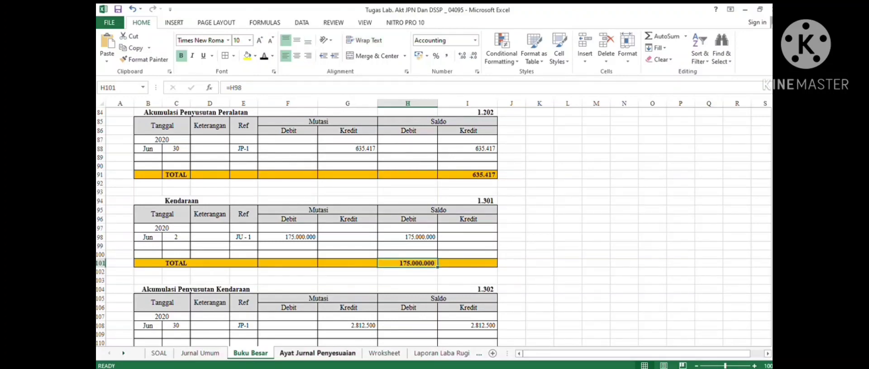
{"action": "left_click", "coordinate": [317, 353]}
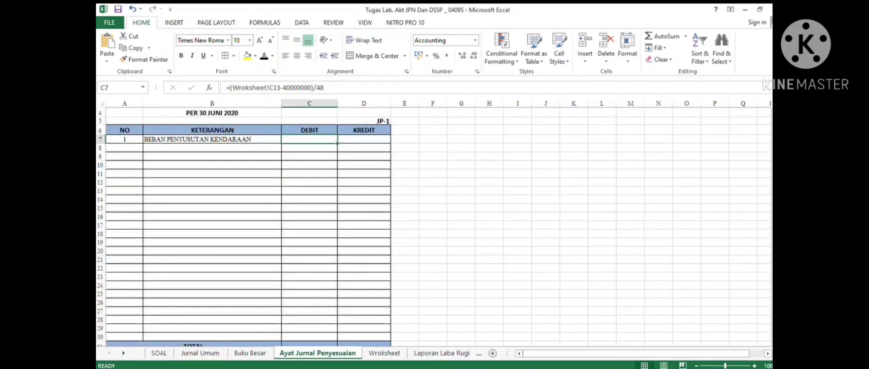
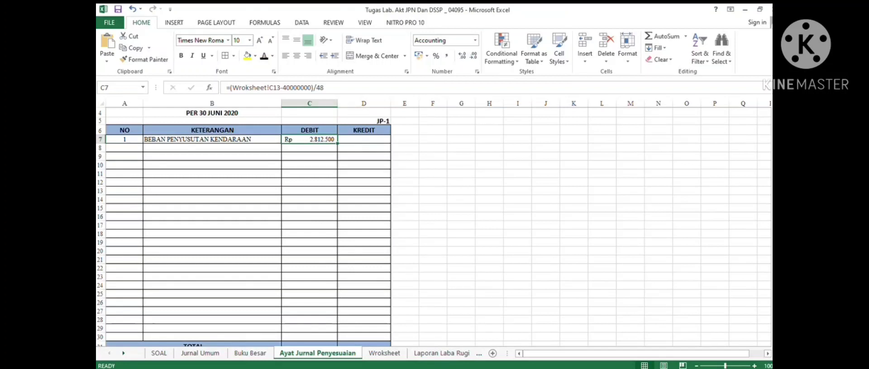
- Complete adjusting entry 1 with the indented credit line Akumulasi Penyusutan Kendaraan for Rp 2.812.500
{"action": "left_click_drag", "start_coordinate": [226, 148], "coordinate": [363, 147]}
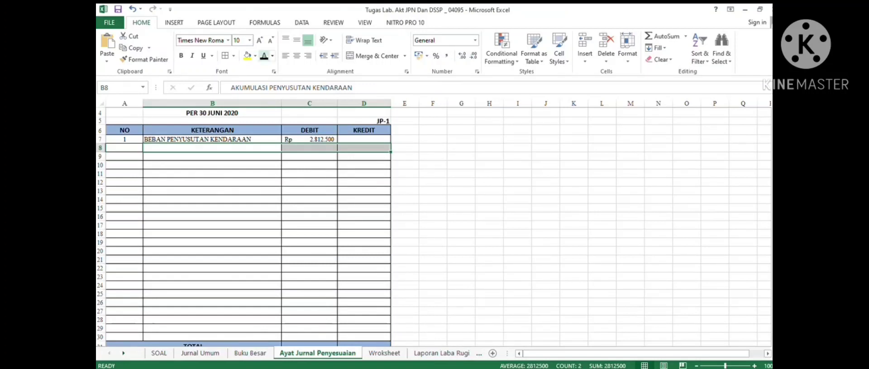
{"action": "left_click", "coordinate": [264, 56]}
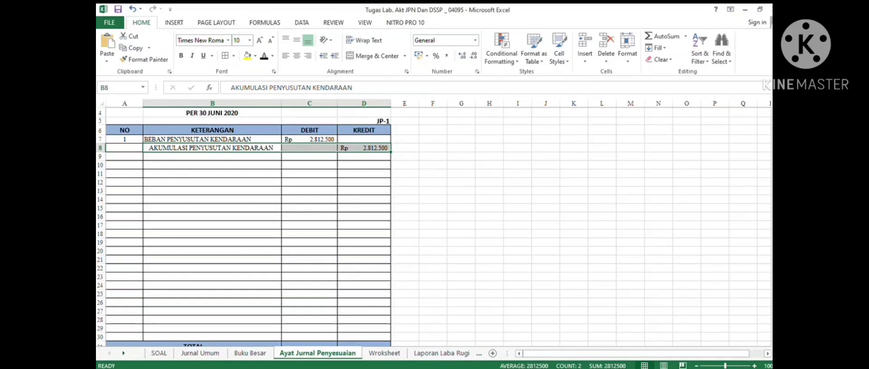
- Number adjusting entry 2, read adjustment item b on the SOAL sheet, and enter the account BEBAN PENYUSUTAN PERALATAN
{"action": "left_click", "coordinate": [125, 165]}
{"action": "left_click", "coordinate": [264, 55]}
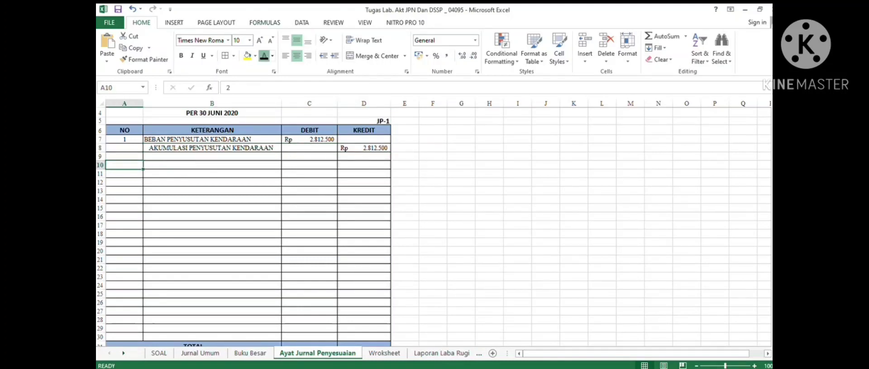
{"action": "left_click", "coordinate": [159, 353]}
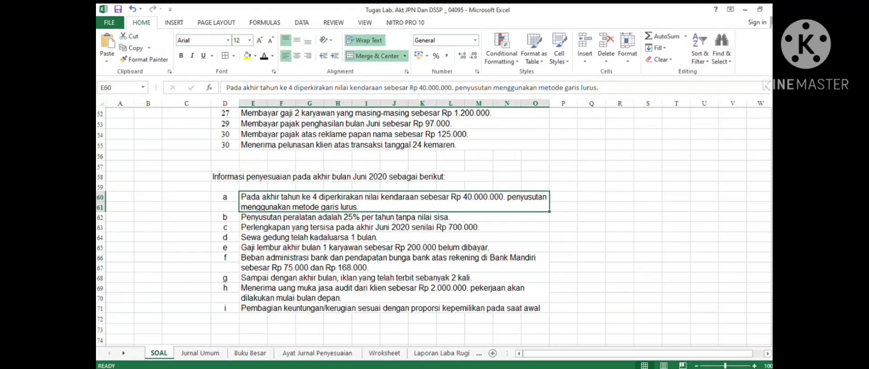
{"action": "left_click", "coordinate": [394, 217]}
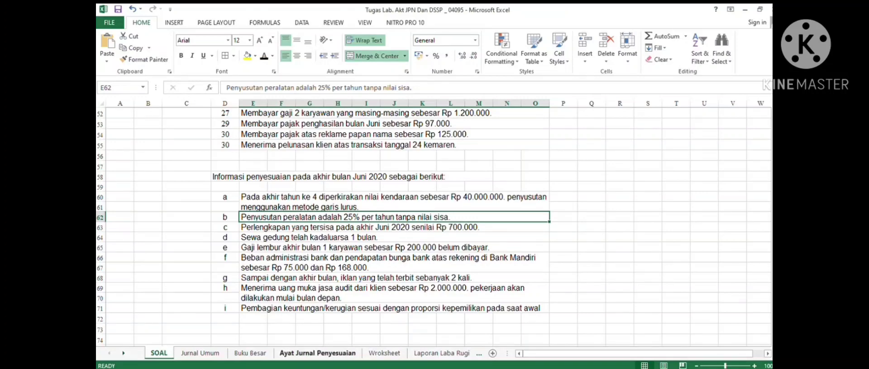
{"action": "left_click", "coordinate": [317, 353]}
{"action": "left_click", "coordinate": [211, 165]}
{"action": "type", "text": "BEBAN PENYUSUTAN PERALATAN"}
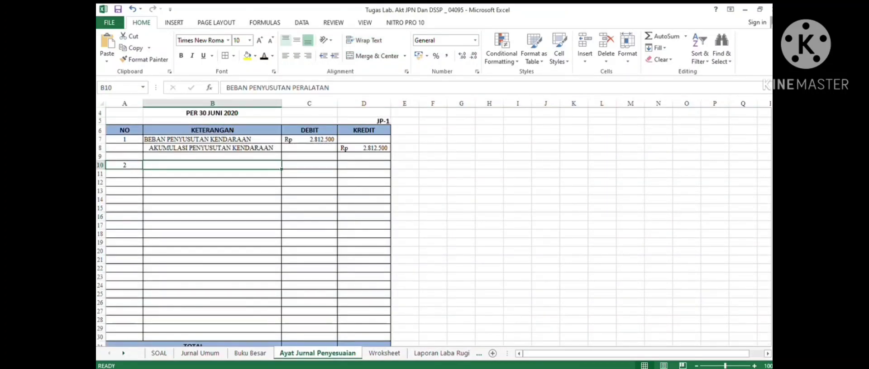
- Enter the equipment depreciation debit formula =(Wroksheet!C11*25%)/12 for entry 2
{"action": "left_click", "coordinate": [309, 164]}
{"action": "type", "text": "=(Wroksheet!C11*25%)/12"}
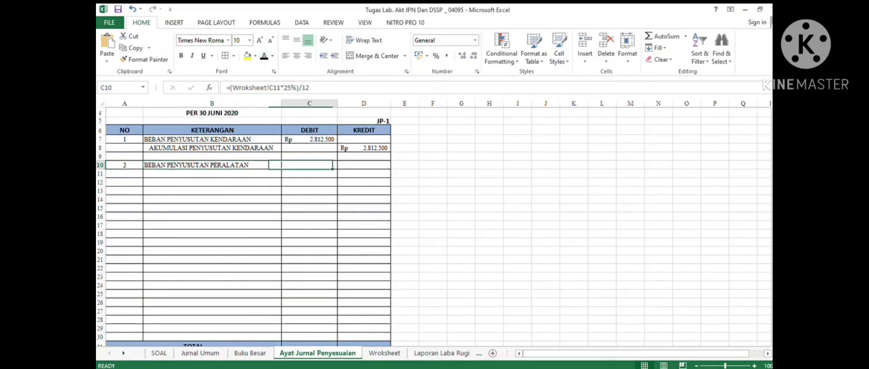
{"action": "key", "text": "ctrl+Return"}
- Check the Peralatan and Akumulasi Penyusutan ledgers in Buku Besar
{"action": "left_click", "coordinate": [250, 353]}
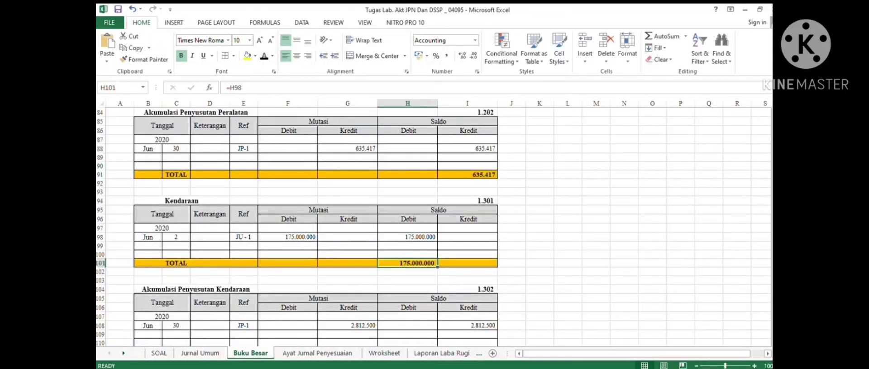
{"action": "scroll", "coordinate": [433, 227], "scroll_direction": "down", "scroll_amount": 2}
{"action": "scroll", "coordinate": [433, 227], "scroll_direction": "down", "scroll_amount": 7}
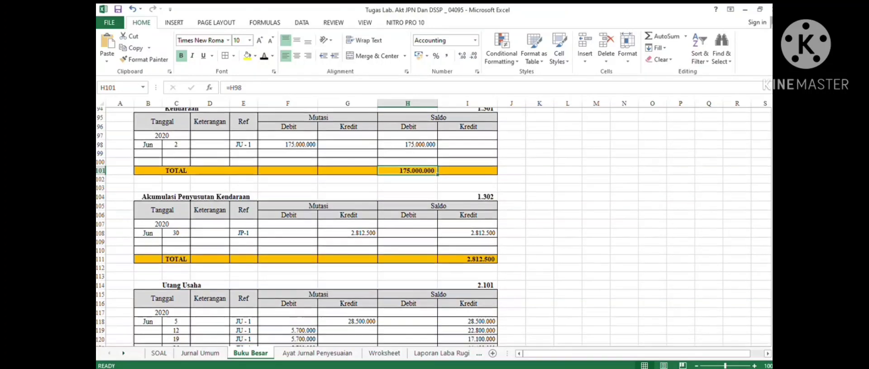
{"action": "scroll", "coordinate": [433, 227], "scroll_direction": "down", "scroll_amount": 13}
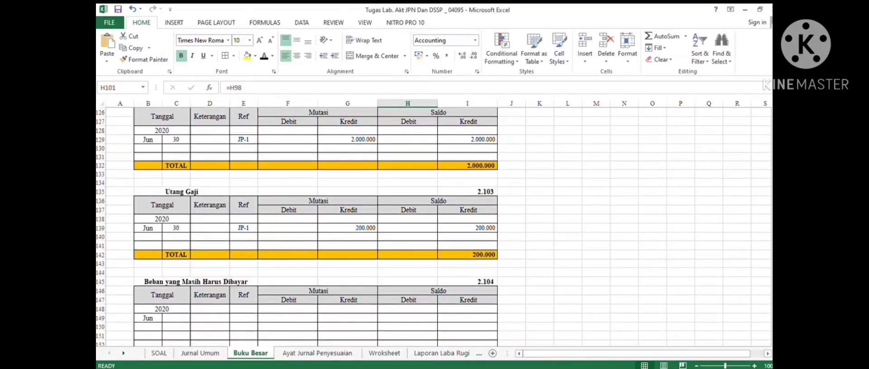
{"action": "scroll", "coordinate": [433, 228], "scroll_direction": "up", "scroll_amount": 17}
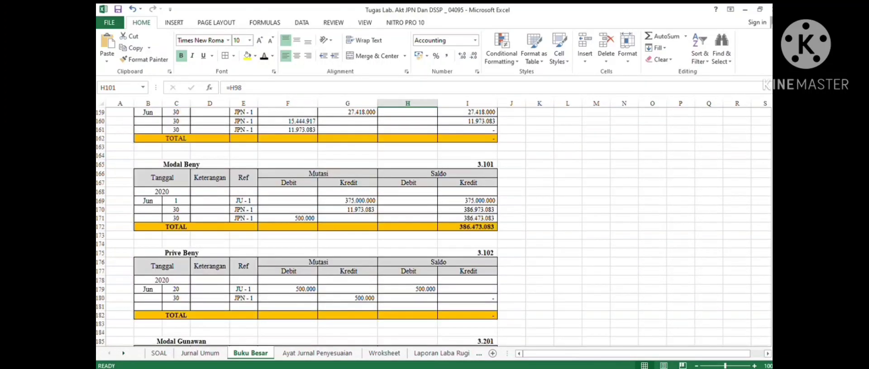
{"action": "scroll", "coordinate": [433, 227], "scroll_direction": "up", "scroll_amount": 12}
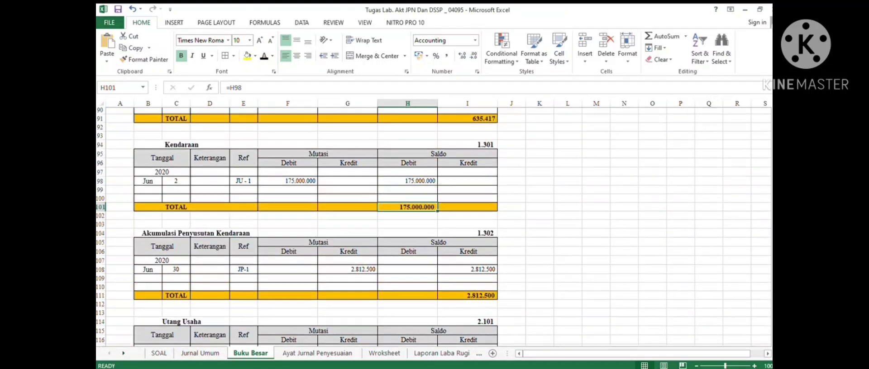
{"action": "scroll", "coordinate": [433, 227], "scroll_direction": "up", "scroll_amount": 1}
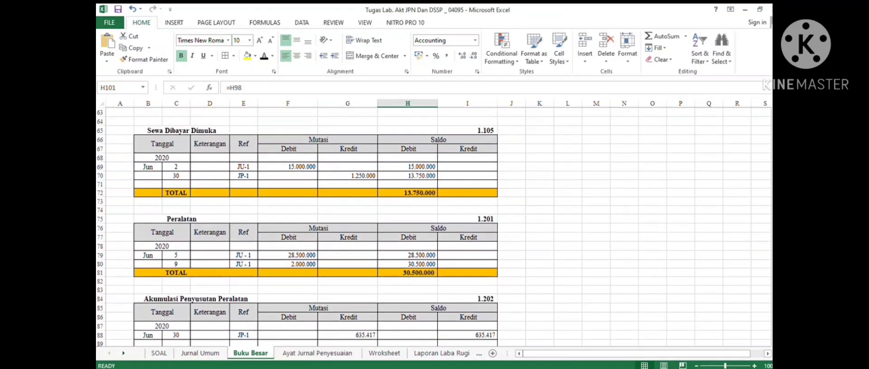
{"action": "left_click", "coordinate": [407, 281]}
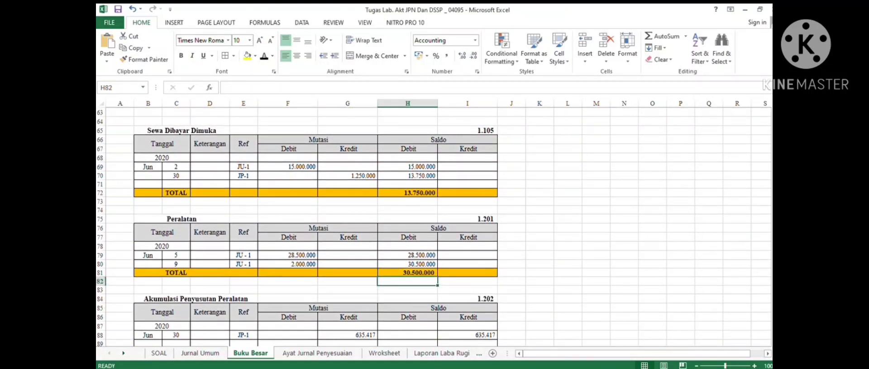
- Add entry 2's indented credit line Akumulasi Penyusutan Peralatan for Rp 635.417
{"action": "left_click", "coordinate": [317, 353]}
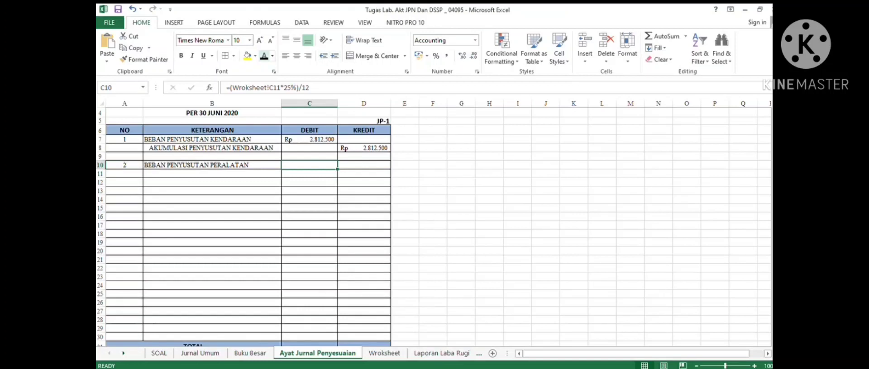
{"action": "left_click", "coordinate": [265, 56]}
{"action": "left_click_drag", "start_coordinate": [244, 174], "coordinate": [357, 174]}
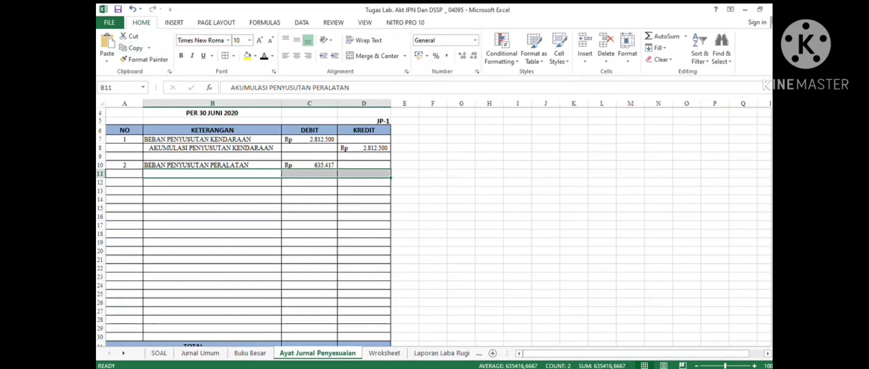
{"action": "left_click", "coordinate": [264, 57]}
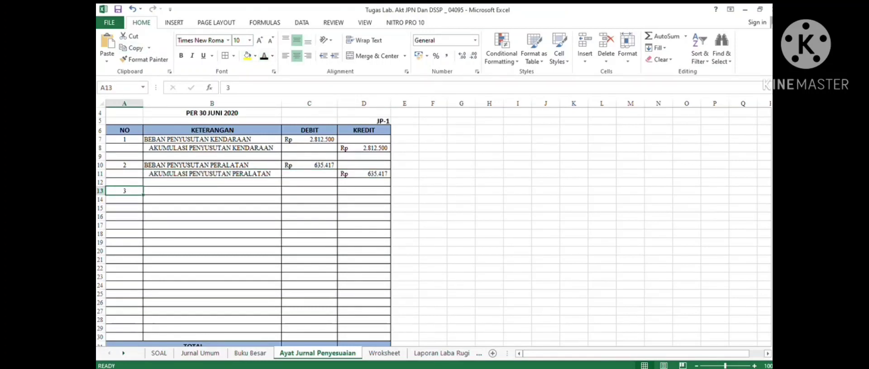
- Read adjustment item c on the SOAL sheet and enter entry 3's account BEBAN PERLENGKPAN KANTOR
{"action": "left_click", "coordinate": [211, 191]}
{"action": "left_click", "coordinate": [159, 353]}
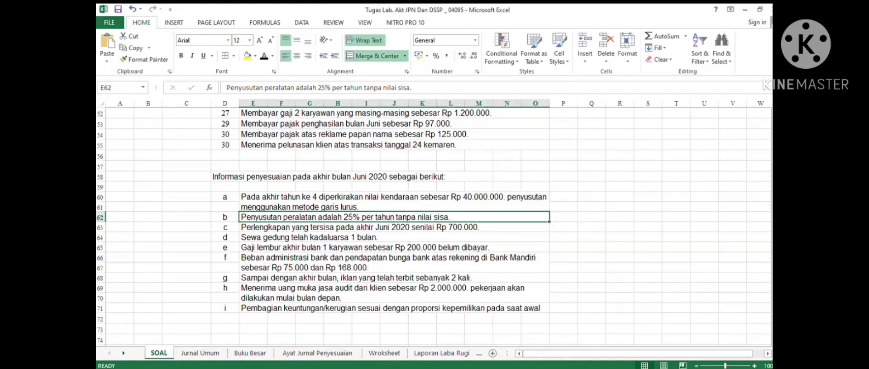
{"action": "left_click", "coordinate": [394, 228]}
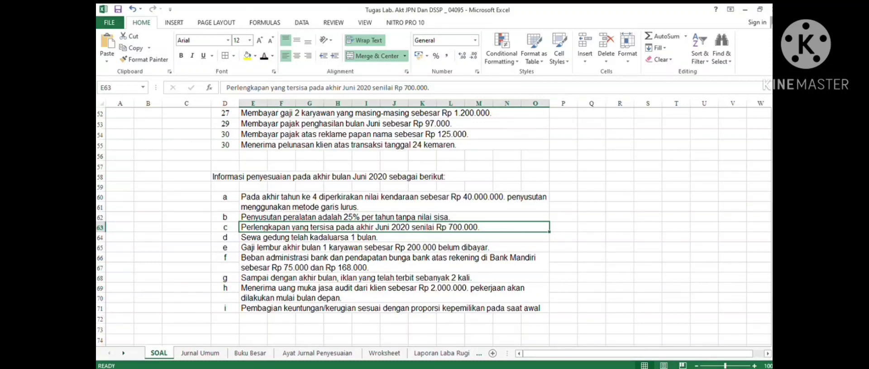
{"action": "left_click", "coordinate": [317, 353]}
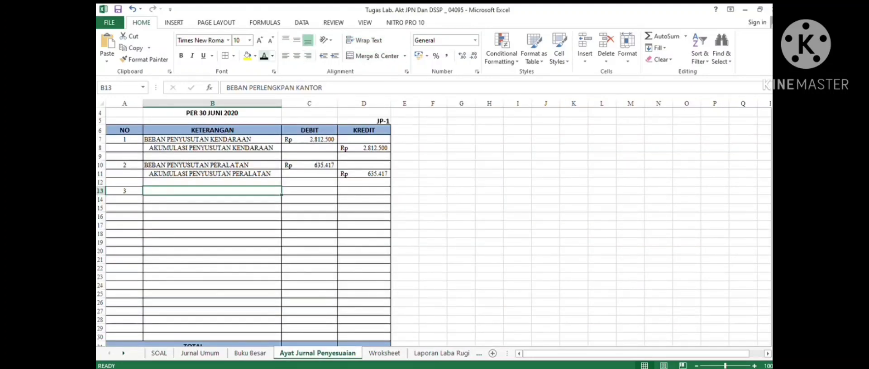
- Set entry 3's debit formula to =Wroksheet!C8-700000, checking the Perlengkapan Kantor ledger balance in Buku Besar
{"action": "left_click", "coordinate": [309, 183]}
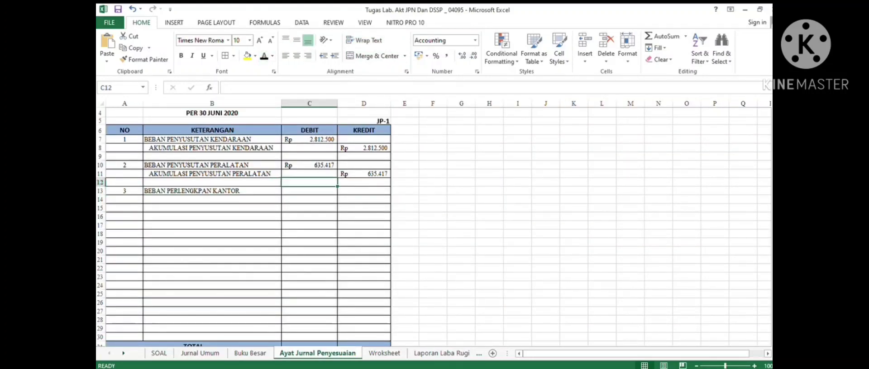
{"action": "left_click", "coordinate": [310, 191]}
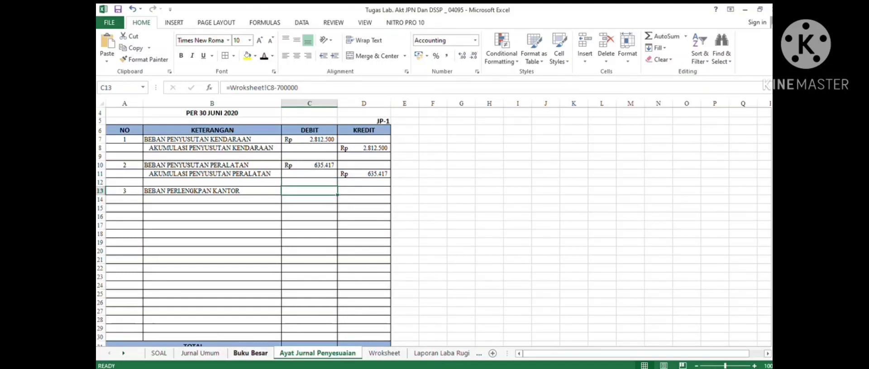
{"action": "left_click", "coordinate": [250, 353]}
{"action": "scroll", "coordinate": [433, 226], "scroll_direction": "up", "scroll_amount": 11}
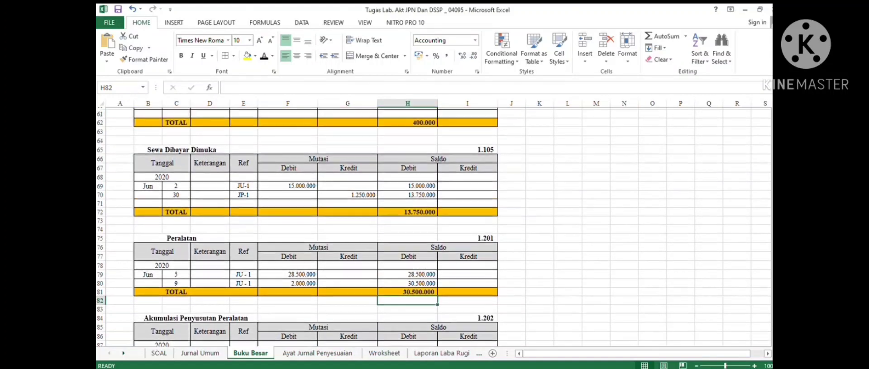
{"action": "scroll", "coordinate": [434, 226], "scroll_direction": "down", "scroll_amount": 1}
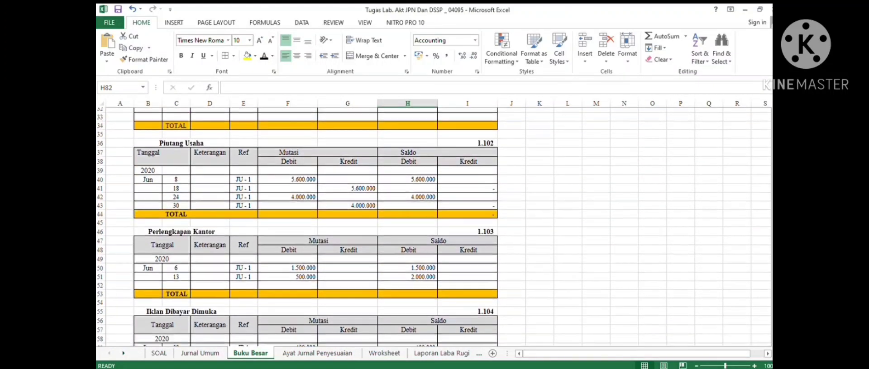
{"action": "left_click", "coordinate": [407, 272]}
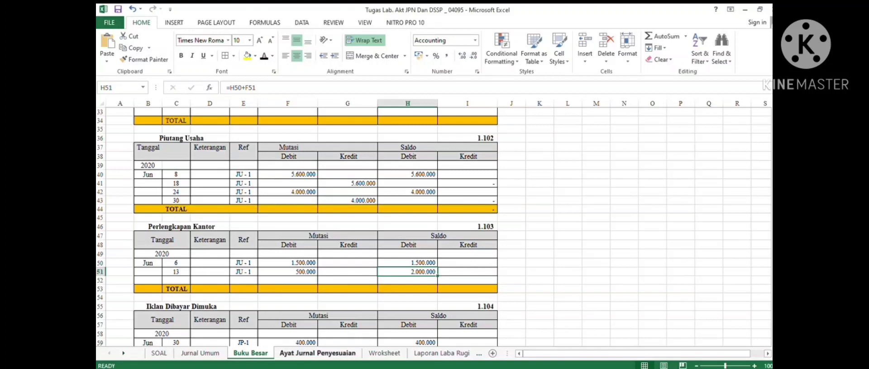
{"action": "left_click", "coordinate": [318, 353]}
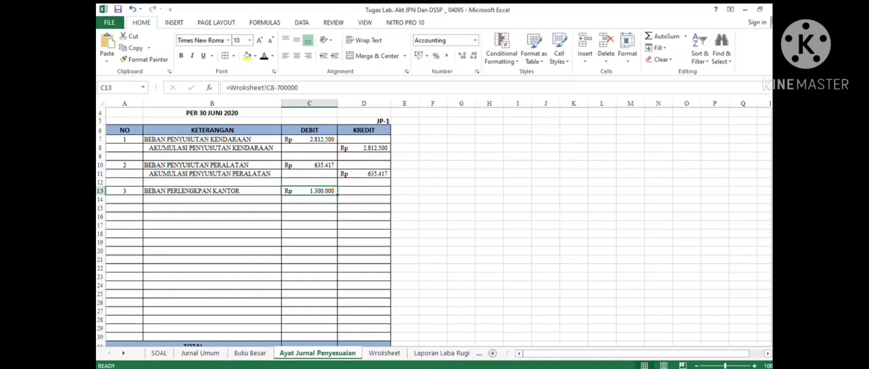
- Add entry 3's indented credit line Perlengkapan Kantor for Rp 1.300.000
{"action": "left_click_drag", "start_coordinate": [226, 199], "coordinate": [364, 200]}
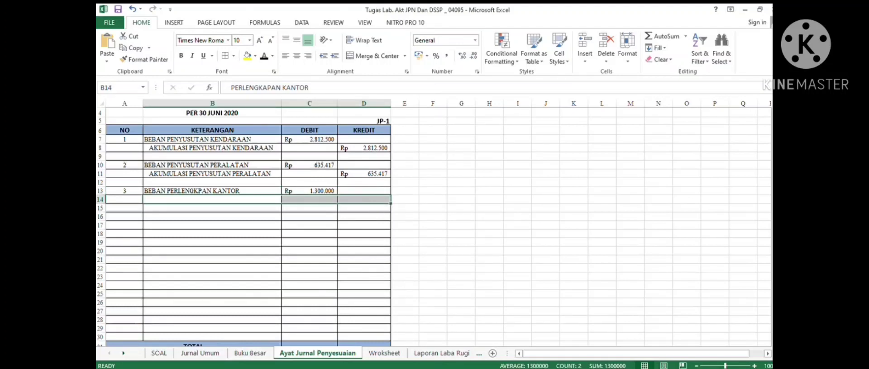
{"action": "left_click", "coordinate": [263, 55]}
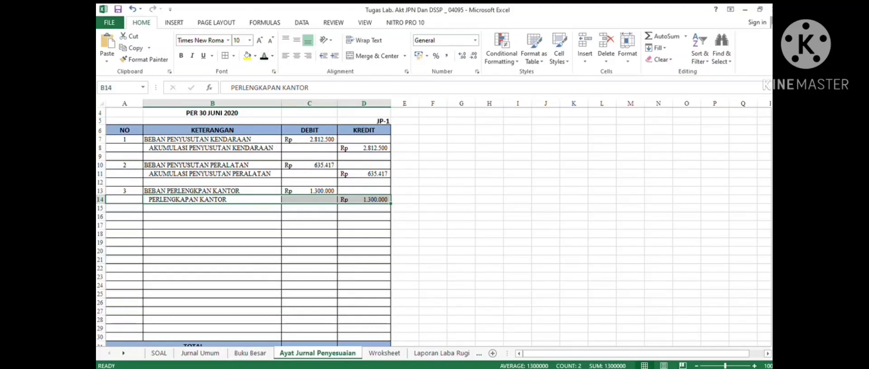
- Number adjusting entry 4, read adjustment item d on the SOAL sheet, and enter the account BEBAN SEWA
{"action": "left_click", "coordinate": [124, 216]}
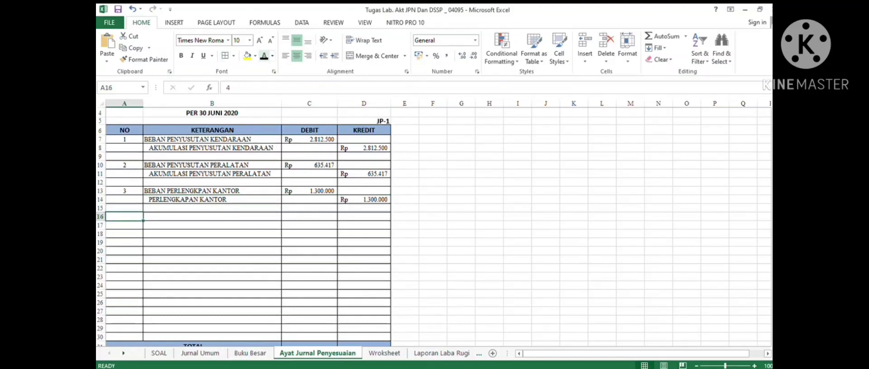
{"action": "left_click", "coordinate": [158, 353]}
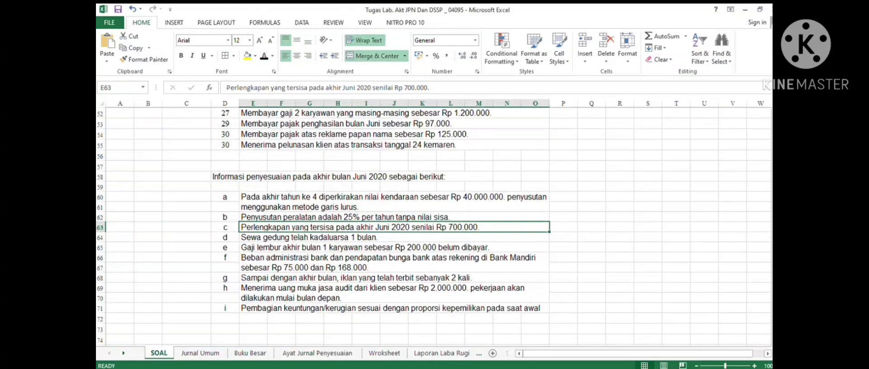
{"action": "left_click", "coordinate": [393, 237]}
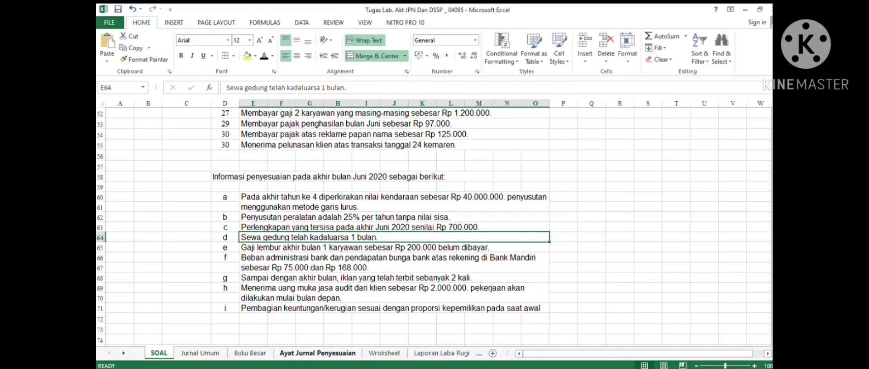
{"action": "left_click", "coordinate": [317, 353]}
{"action": "left_click", "coordinate": [212, 217]}
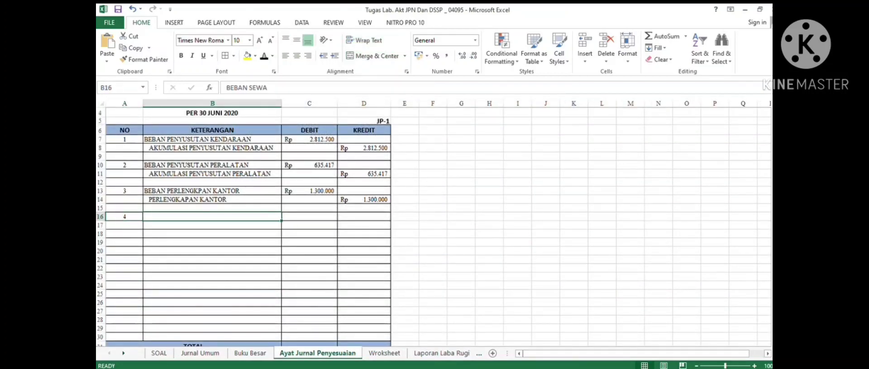
{"action": "left_click", "coordinate": [264, 56]}
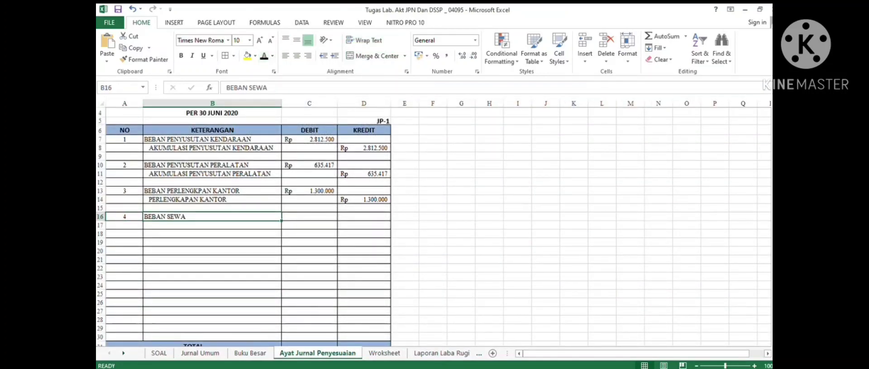
- Try entering 2/12* as entry 4's debit and inspect the Sewa Dibayar Dimuka ledger in Buku Besar
{"action": "left_click", "coordinate": [310, 217]}
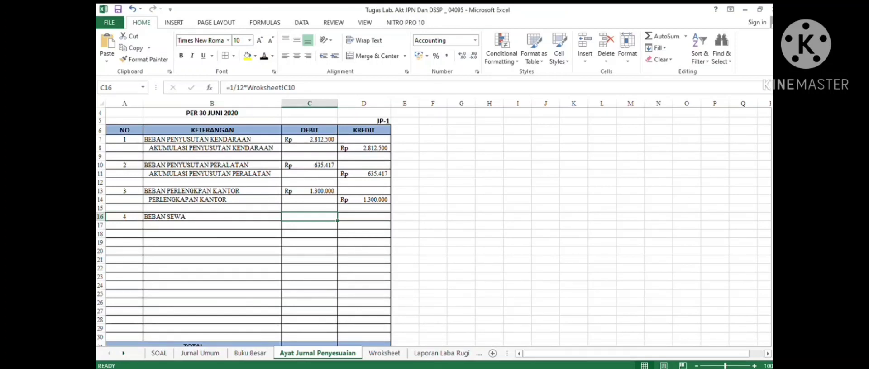
{"action": "type", "text": "2"}
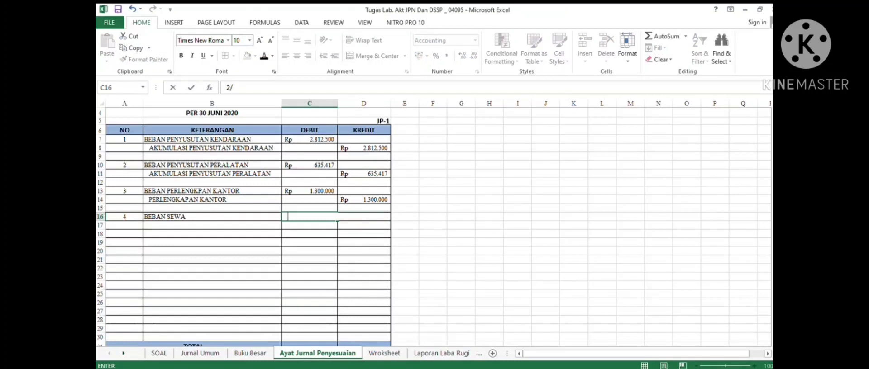
{"action": "type", "text": "/12*"}
{"action": "left_click", "coordinate": [251, 354]}
{"action": "scroll", "coordinate": [433, 227], "scroll_direction": "up", "scroll_amount": 8}
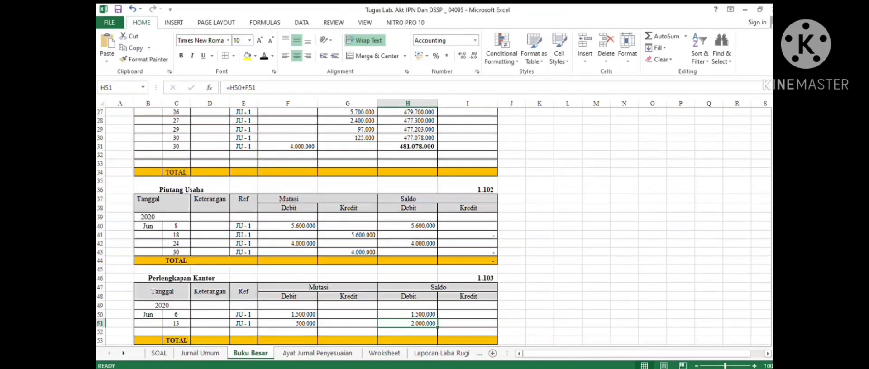
{"action": "scroll", "coordinate": [433, 227], "scroll_direction": "down", "scroll_amount": 10}
{"action": "scroll", "coordinate": [433, 227], "scroll_direction": "down", "scroll_amount": 5}
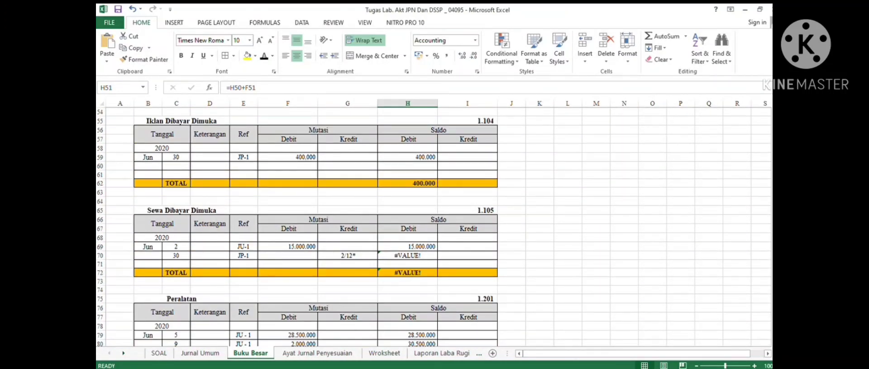
{"action": "left_click", "coordinate": [407, 247]}
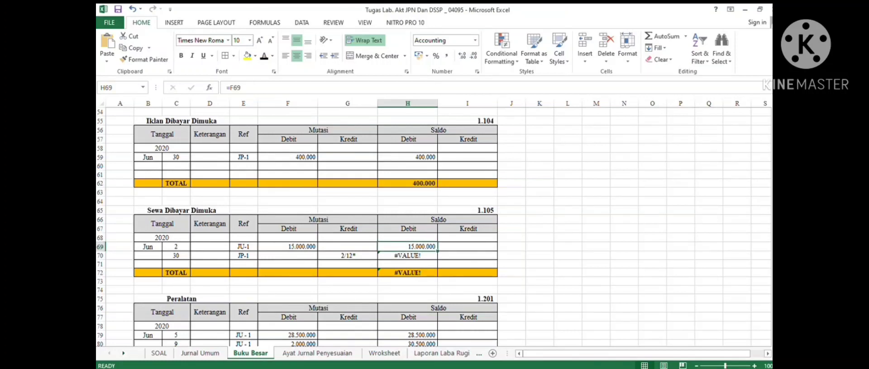
{"action": "left_click", "coordinate": [407, 256]}
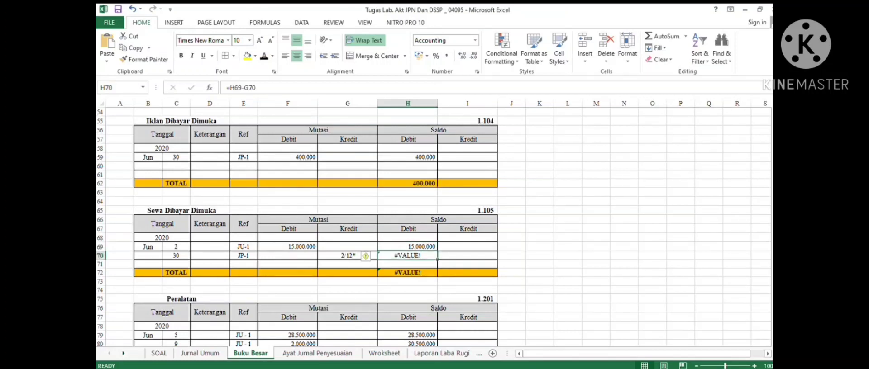
{"action": "left_click", "coordinate": [407, 246]}
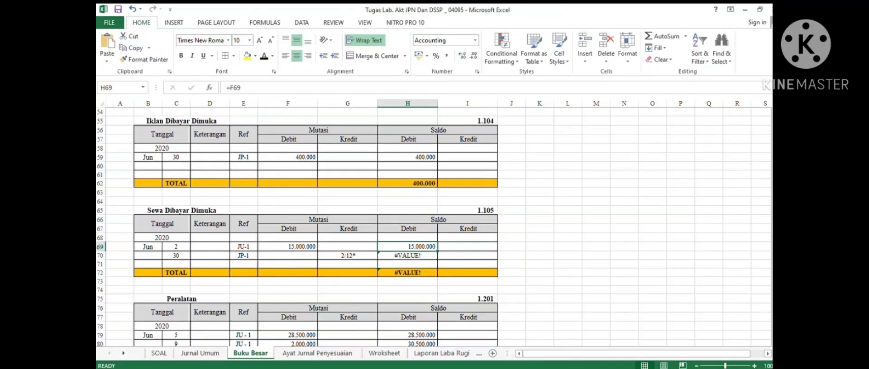
{"action": "left_click", "coordinate": [407, 255]}
{"action": "left_click", "coordinate": [407, 247]}
- Change entry 4's debit to the formula =2/12*'Buku Besar'!H69
{"action": "left_click", "coordinate": [317, 353]}
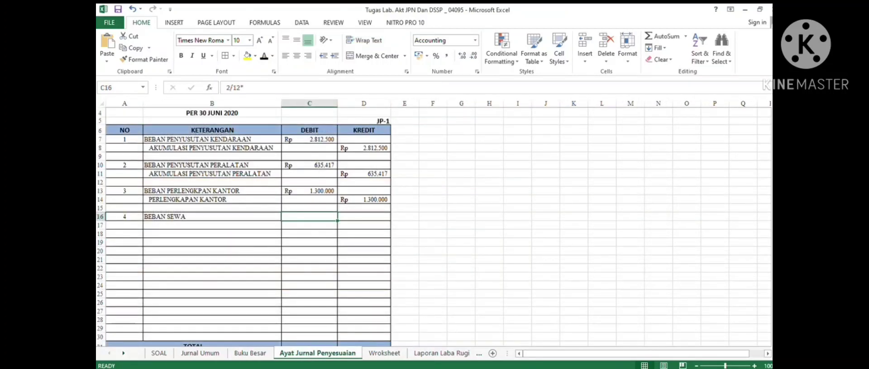
{"action": "left_click", "coordinate": [253, 88]}
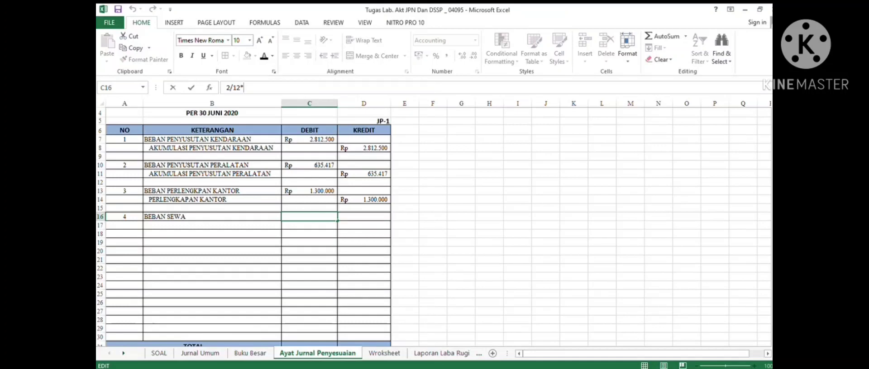
{"action": "left_click", "coordinate": [226, 88]}
{"action": "type", "text": "="}
{"action": "left_click", "coordinate": [249, 88]}
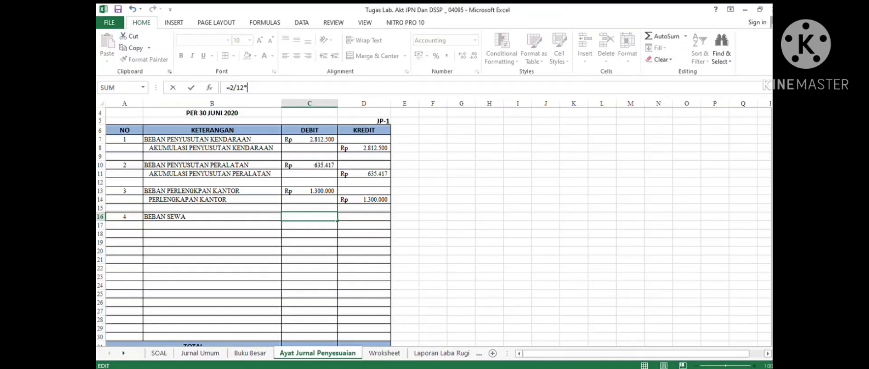
{"action": "left_click", "coordinate": [250, 354]}
{"action": "left_click", "coordinate": [408, 247]}
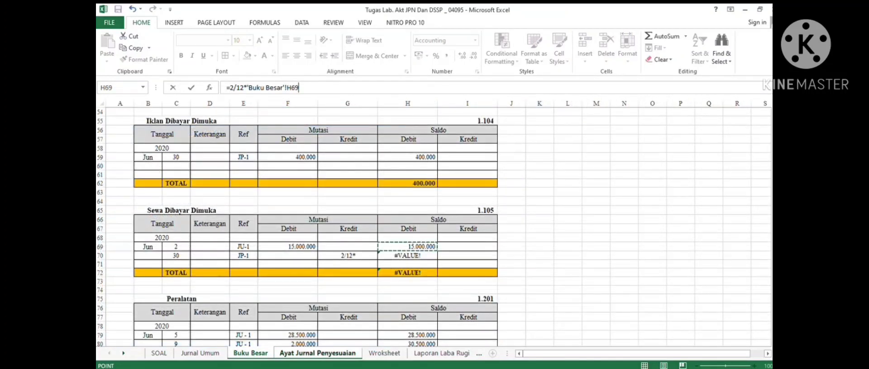
{"action": "key", "text": "Return"}
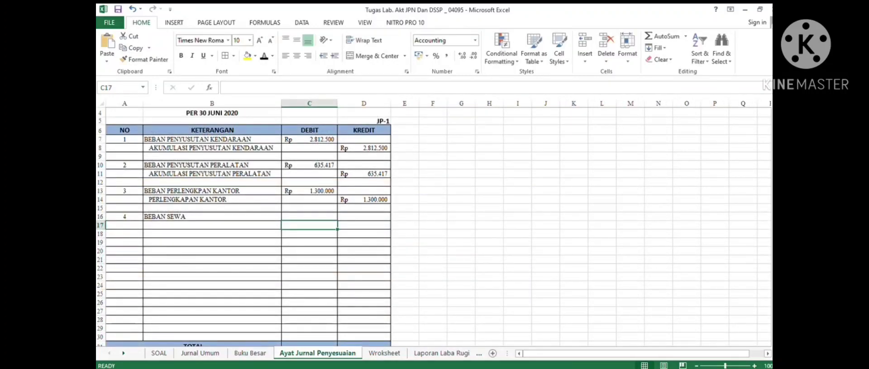
- Undo the Buku Besar-based debit edits and set entry 4's debit formula to =1/12*Wroksheet!C10
{"action": "left_click", "coordinate": [310, 217]}
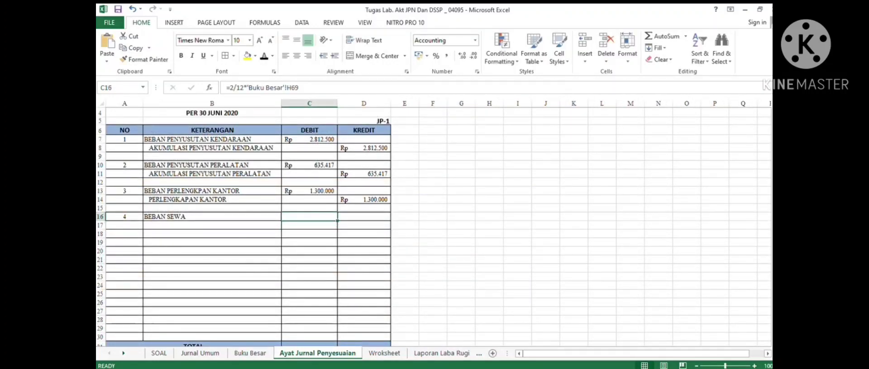
{"action": "left_click", "coordinate": [263, 56]}
{"action": "left_click", "coordinate": [132, 9]}
{"action": "left_click", "coordinate": [132, 8]}
{"action": "key", "text": "ctrl+z"}
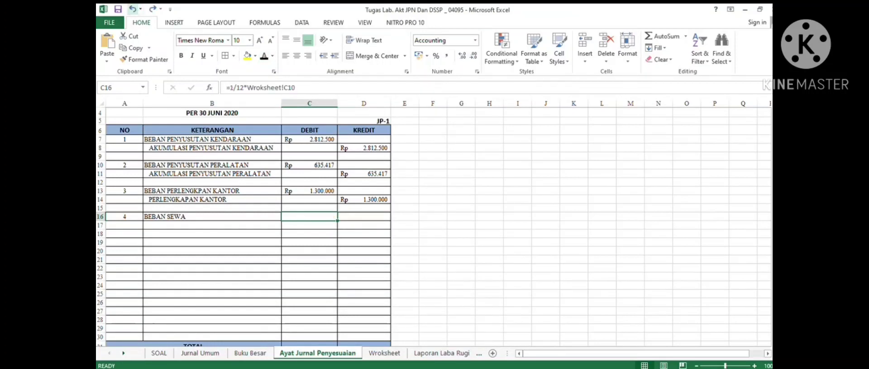
{"action": "left_click", "coordinate": [264, 55]}
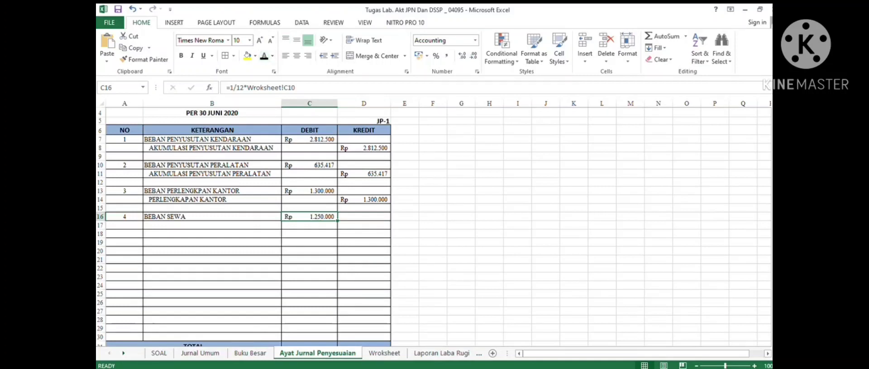
- Add entry 4's indented credit line SEWA DIBAYAR DIMUKA for Rp 1.250.000
{"action": "left_click_drag", "start_coordinate": [226, 225], "coordinate": [364, 225]}
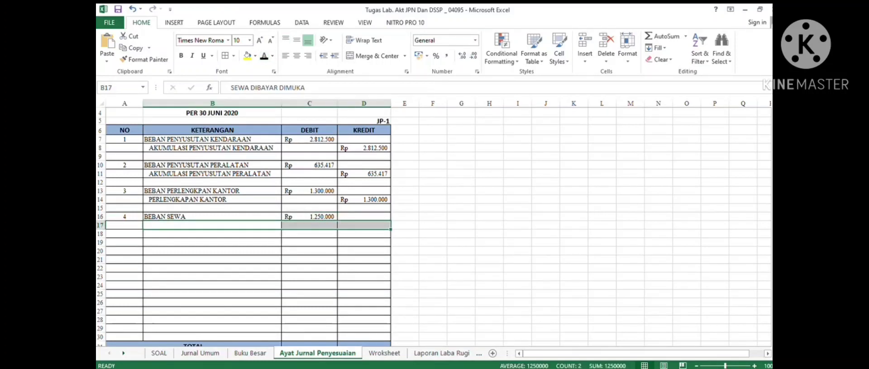
{"action": "left_click", "coordinate": [264, 55]}
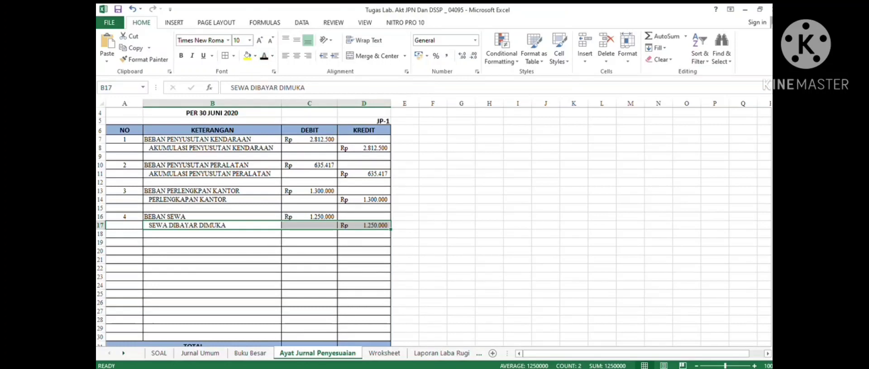
- Number adjusting entry 5 and read adjustment item e on the SOAL sheet
{"action": "left_click", "coordinate": [125, 242]}
{"action": "left_click", "coordinate": [263, 55]}
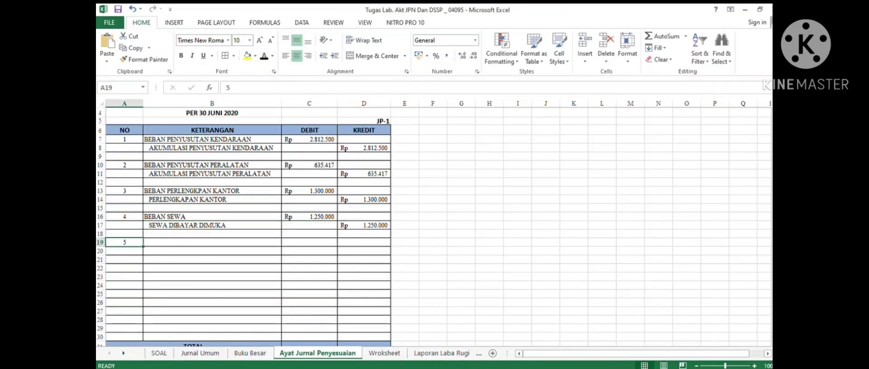
{"action": "left_click", "coordinate": [159, 353]}
{"action": "left_click", "coordinate": [393, 248]}
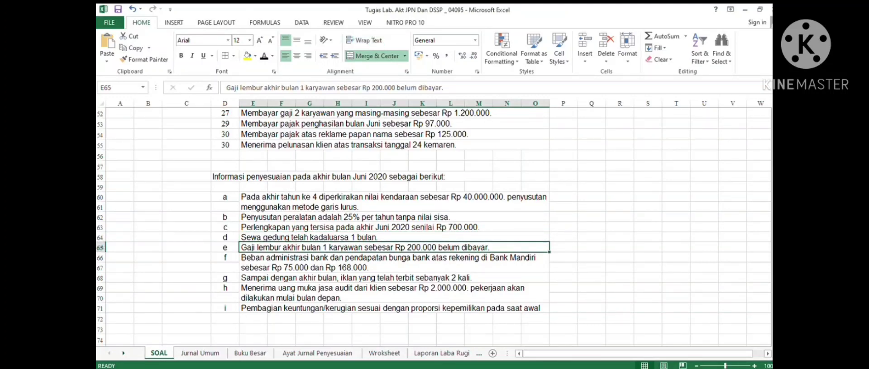
{"action": "left_click", "coordinate": [317, 353]}
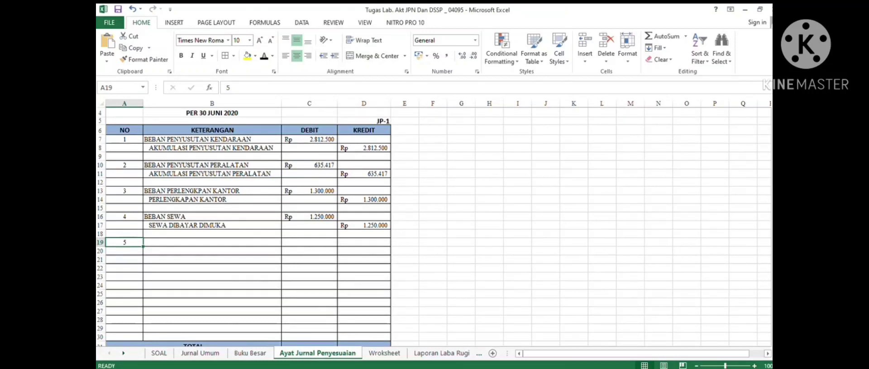
- Enter entry 5 as BEBAN GAJI debit Rp 200.000 and indented UTANG GAJI credit Rp 200.000
{"action": "left_click_drag", "start_coordinate": [212, 243], "coordinate": [363, 243]}
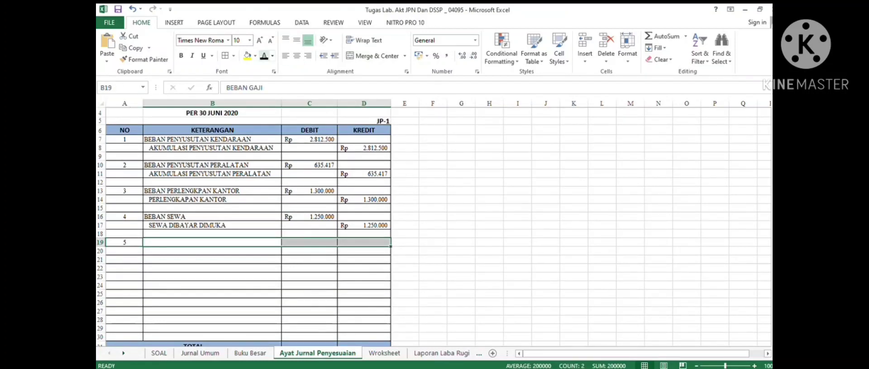
{"action": "left_click", "coordinate": [264, 55]}
{"action": "left_click_drag", "start_coordinate": [213, 251], "coordinate": [364, 251]}
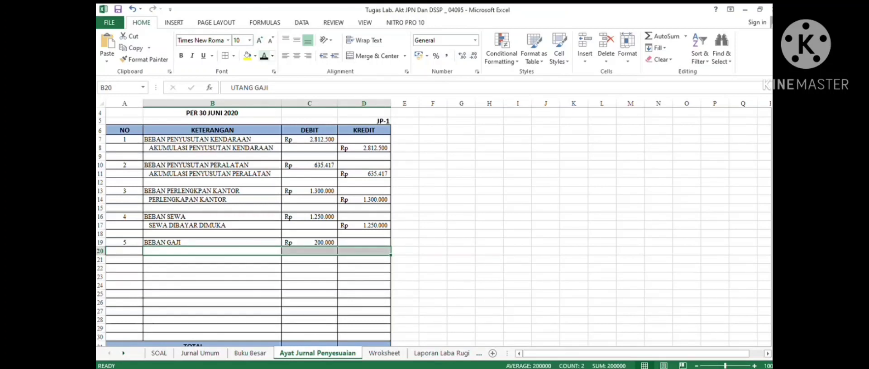
{"action": "left_click", "coordinate": [264, 56]}
- Number adjusting entry 6 and read adjustment item f on the SOAL sheet
{"action": "left_click", "coordinate": [212, 268]}
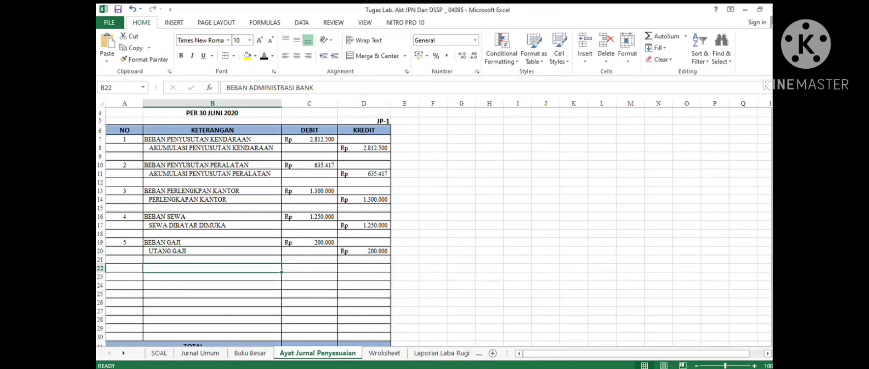
{"action": "left_click", "coordinate": [124, 260]}
{"action": "left_click", "coordinate": [125, 268]}
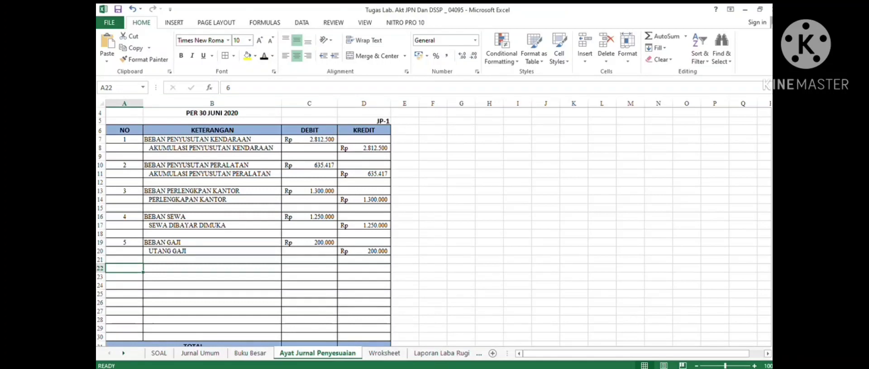
{"action": "left_click", "coordinate": [159, 353]}
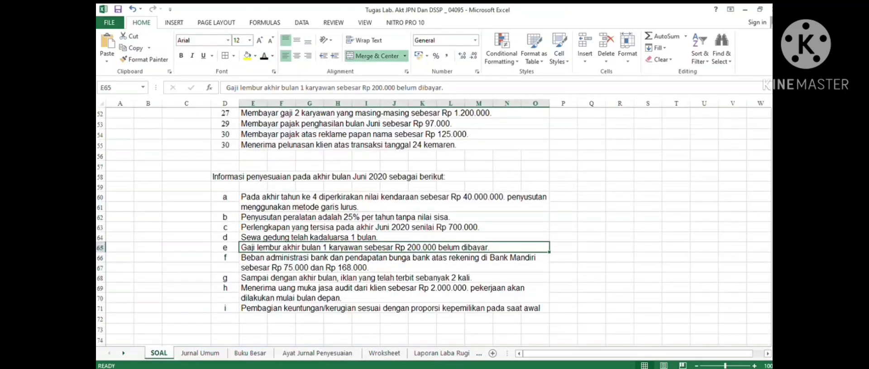
{"action": "left_click", "coordinate": [394, 263]}
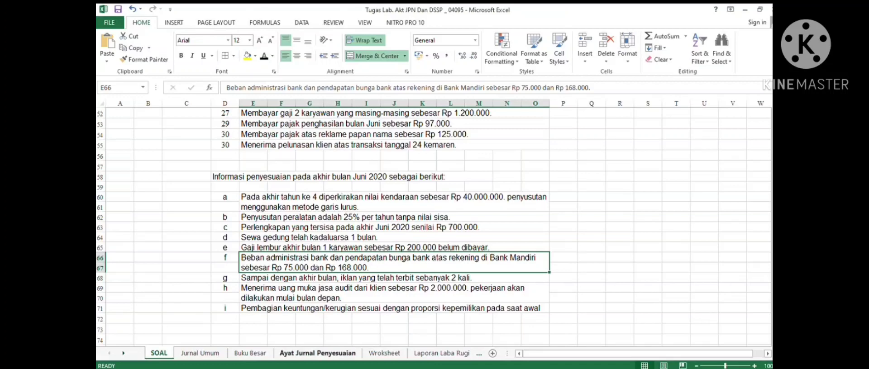
{"action": "left_click", "coordinate": [317, 352]}
- Enter BEBAN ADMINISTRASI BANK debit Rp 75.000 and indented PENDAPATAN BUNGA BANK credit Rp 168.000 for entry 6
{"action": "left_click_drag", "start_coordinate": [217, 269], "coordinate": [363, 269]}
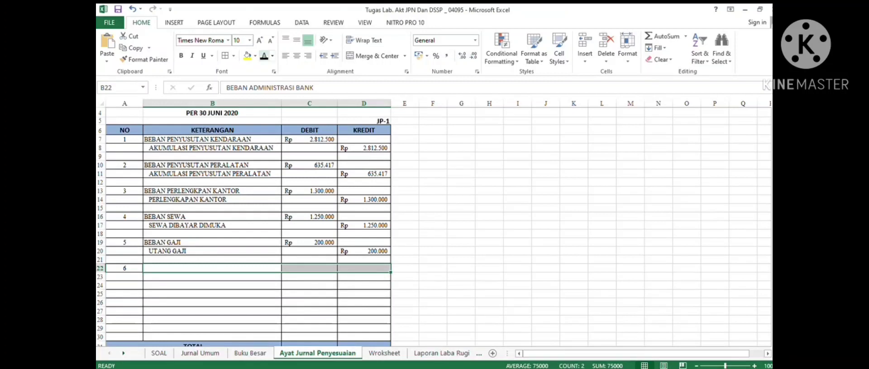
{"action": "left_click", "coordinate": [264, 56]}
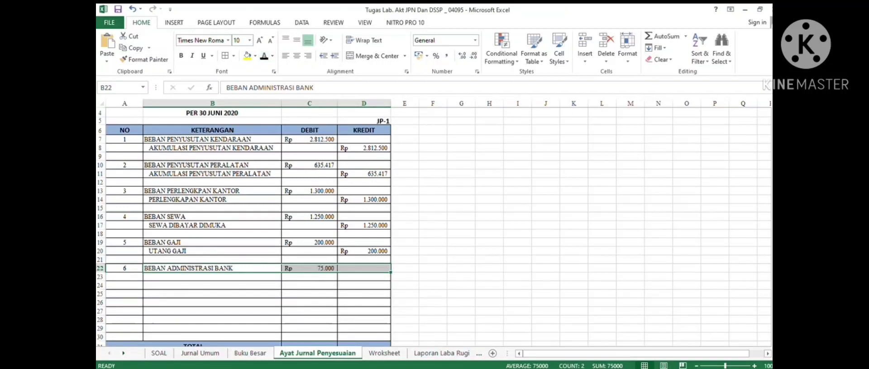
{"action": "left_click_drag", "start_coordinate": [222, 286], "coordinate": [362, 285]}
{"action": "left_click", "coordinate": [264, 56]}
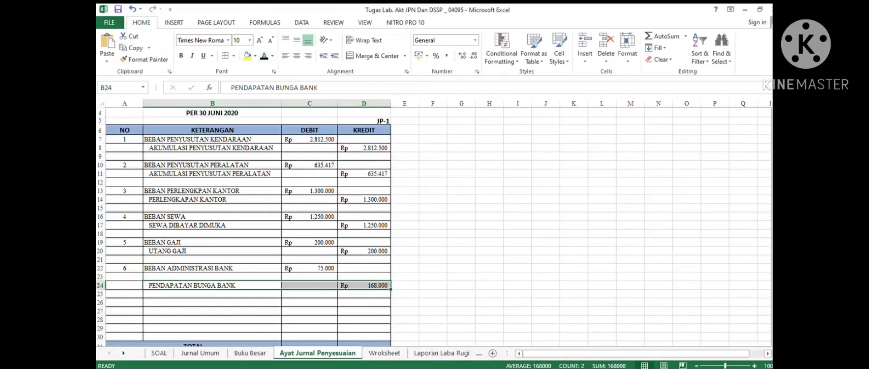
- Insert a KAS debit line in entry 6 with the formula =D24-C22
{"action": "left_click_drag", "start_coordinate": [212, 277], "coordinate": [362, 277]}
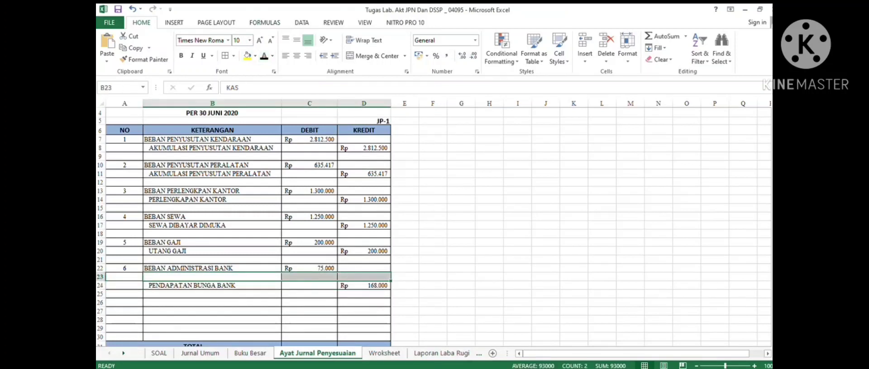
{"action": "left_click", "coordinate": [264, 56]}
{"action": "left_click", "coordinate": [364, 295]}
{"action": "left_click", "coordinate": [363, 286]}
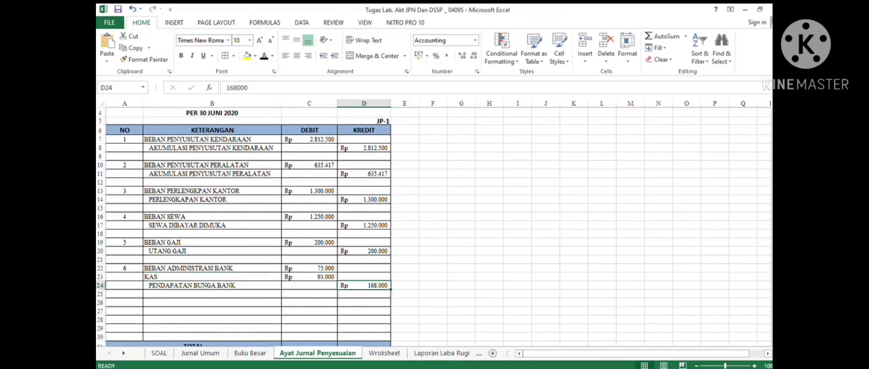
{"action": "left_click", "coordinate": [309, 269]}
{"action": "left_click", "coordinate": [309, 276]}
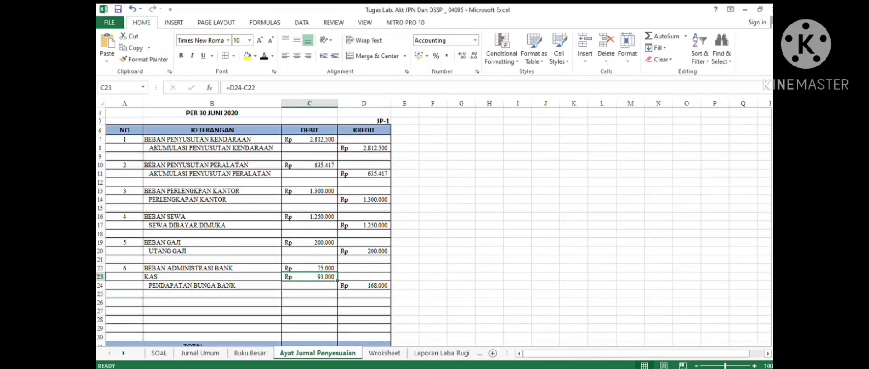
- Number adjusting entry 7 and label it IKLAN DIBAYAR DIMUKA after reading adjustment item g on the SOAL sheet
{"action": "scroll", "coordinate": [245, 226], "scroll_direction": "down", "scroll_amount": 2}
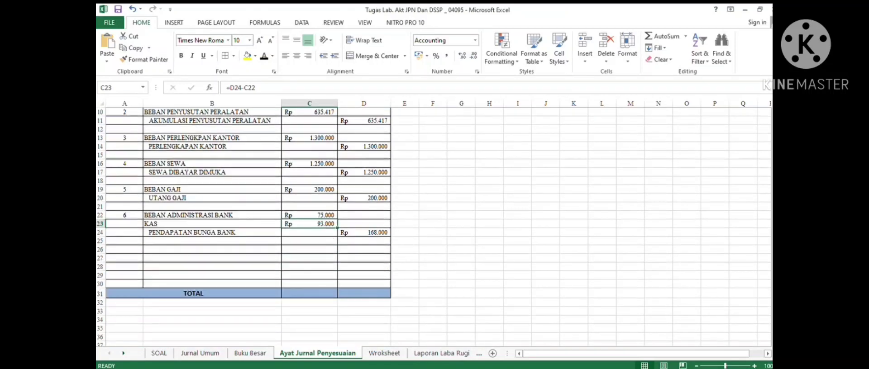
{"action": "left_click", "coordinate": [124, 249]}
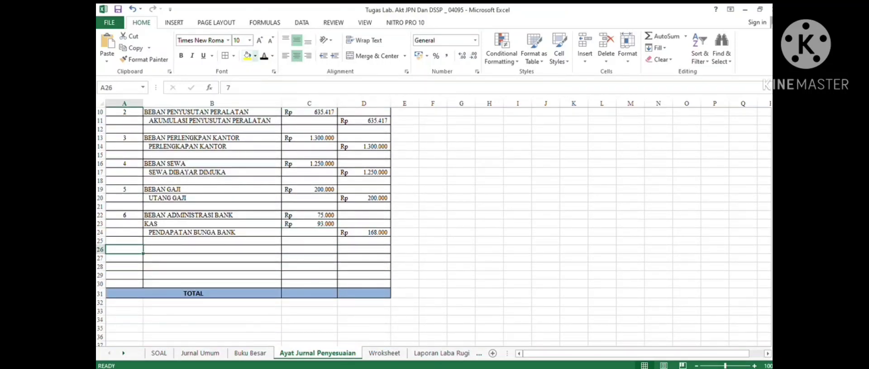
{"action": "left_click", "coordinate": [263, 56]}
{"action": "left_click", "coordinate": [159, 353]}
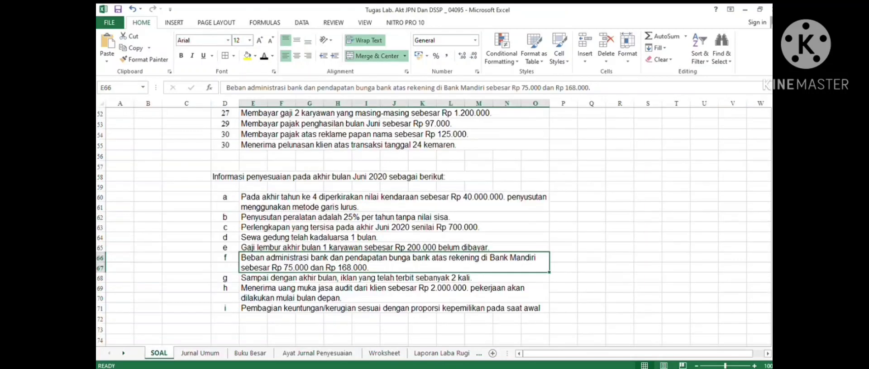
{"action": "left_click", "coordinate": [394, 294]}
{"action": "left_click", "coordinate": [394, 278]}
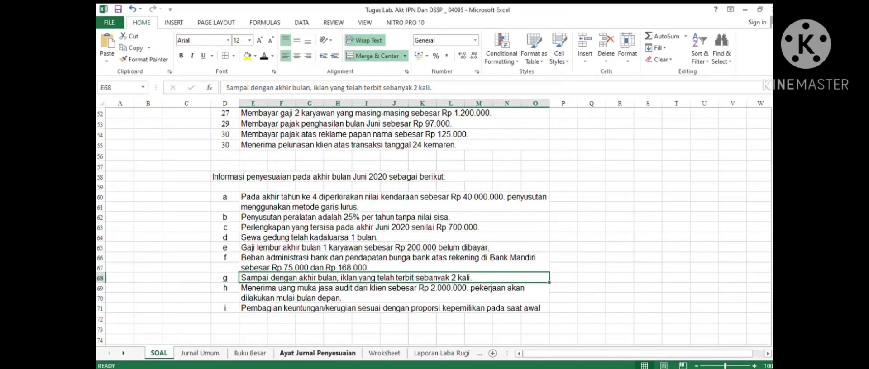
{"action": "left_click", "coordinate": [317, 353]}
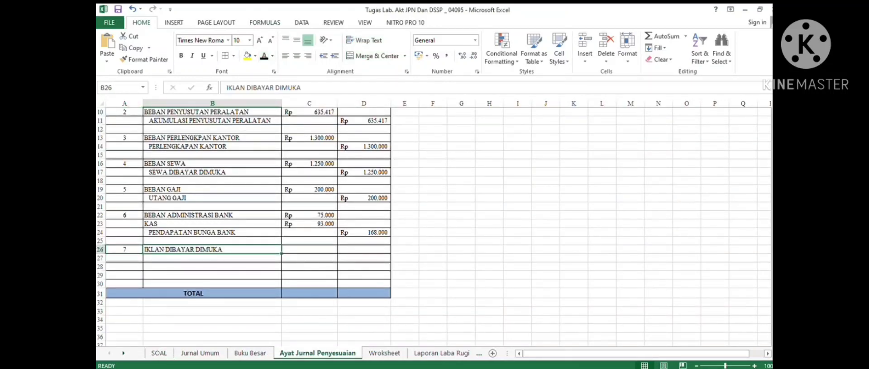
- Enter entry 7 with IKLAN DIBAYAR DIMUKA debit Rp 400.000 and indented BEBAN IKLAN credit Rp 400.000
{"action": "left_click", "coordinate": [250, 353]}
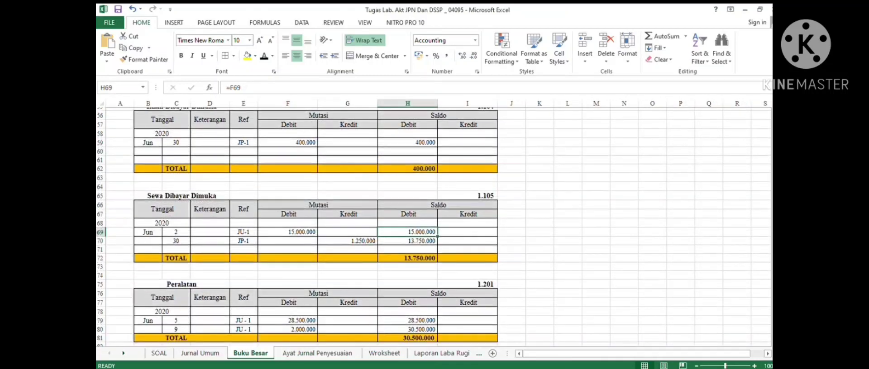
{"action": "scroll", "coordinate": [316, 226], "scroll_direction": "down", "scroll_amount": 5}
{"action": "scroll", "coordinate": [433, 227], "scroll_direction": "down", "scroll_amount": 12}
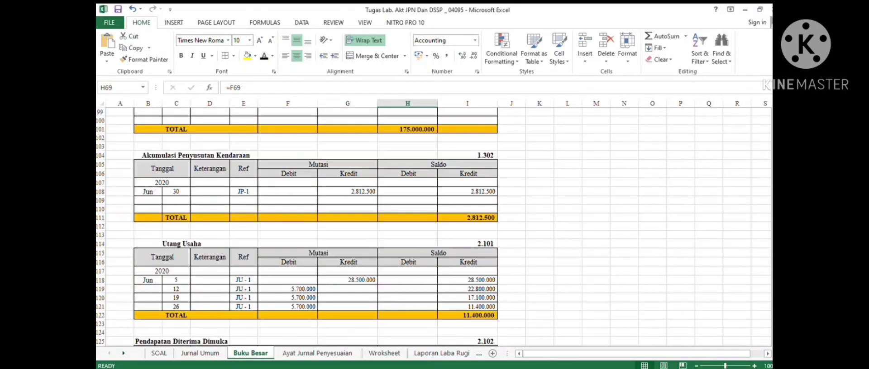
{"action": "scroll", "coordinate": [433, 227], "scroll_direction": "down", "scroll_amount": 13}
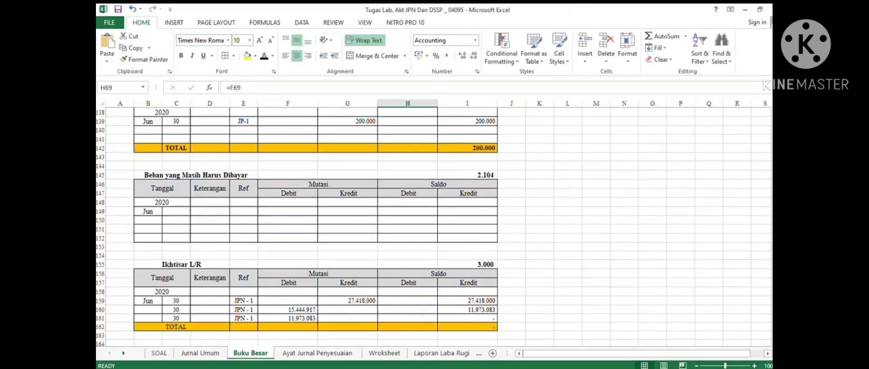
{"action": "scroll", "coordinate": [433, 227], "scroll_direction": "down", "scroll_amount": 13}
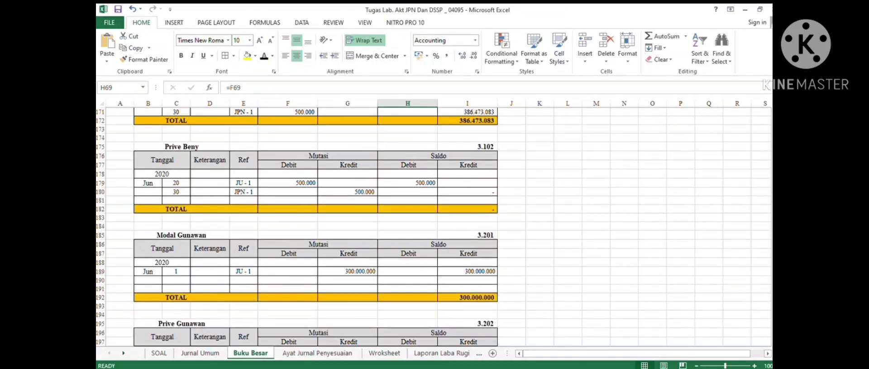
{"action": "scroll", "coordinate": [433, 227], "scroll_direction": "down", "scroll_amount": 12}
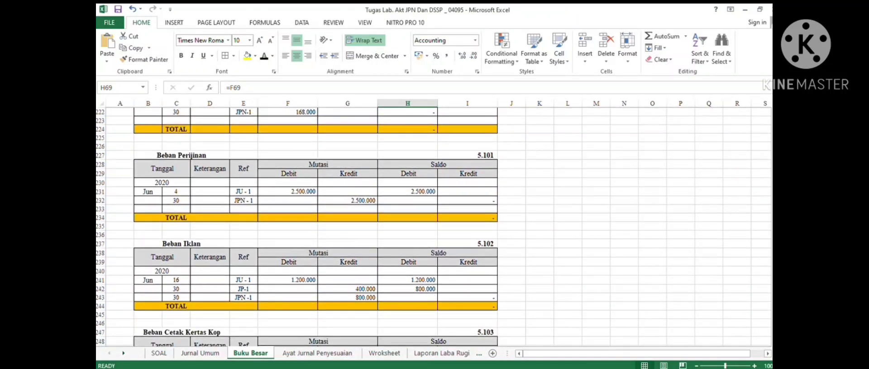
{"action": "left_click", "coordinate": [317, 353]}
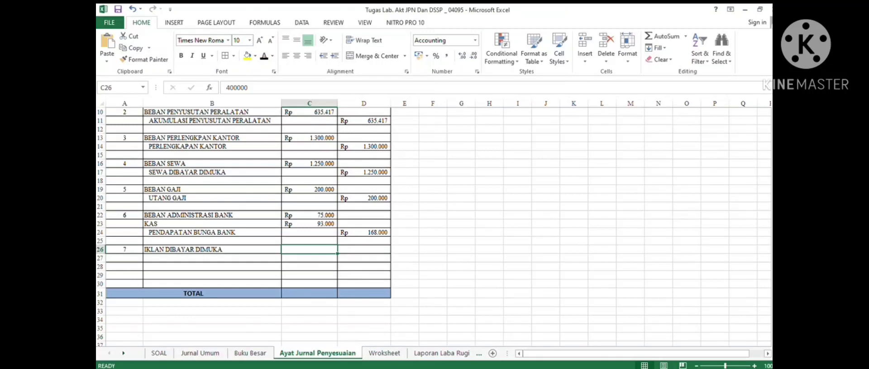
{"action": "left_click", "coordinate": [264, 56]}
{"action": "double_click", "coordinate": [212, 259]}
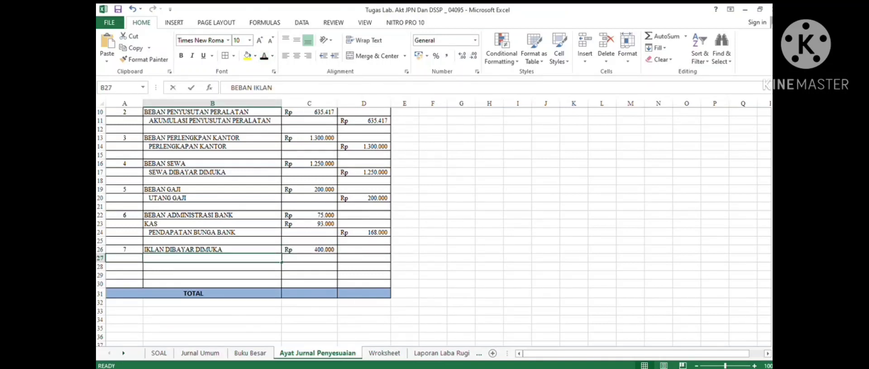
{"action": "left_click", "coordinate": [309, 258]}
{"action": "left_click_drag", "start_coordinate": [226, 258], "coordinate": [362, 258]}
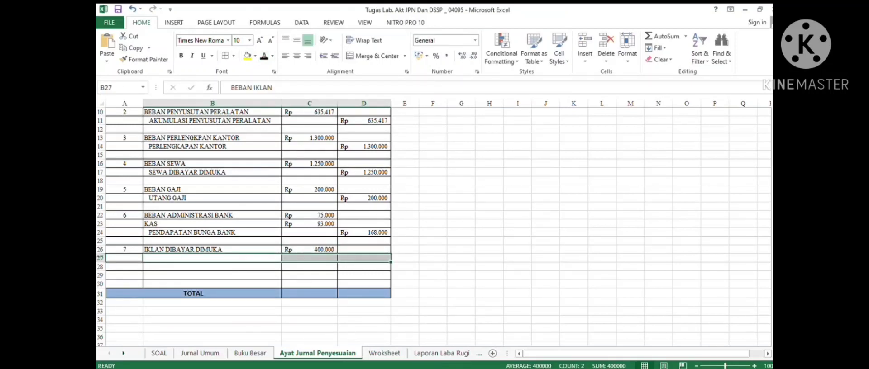
{"action": "left_click", "coordinate": [264, 56]}
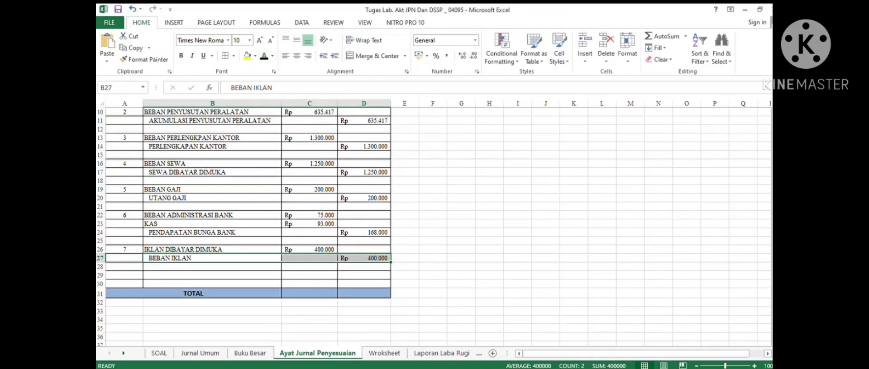
- Number adjusting entry 8 after reading adjustment item h on the SOAL sheet
{"action": "left_click", "coordinate": [124, 276]}
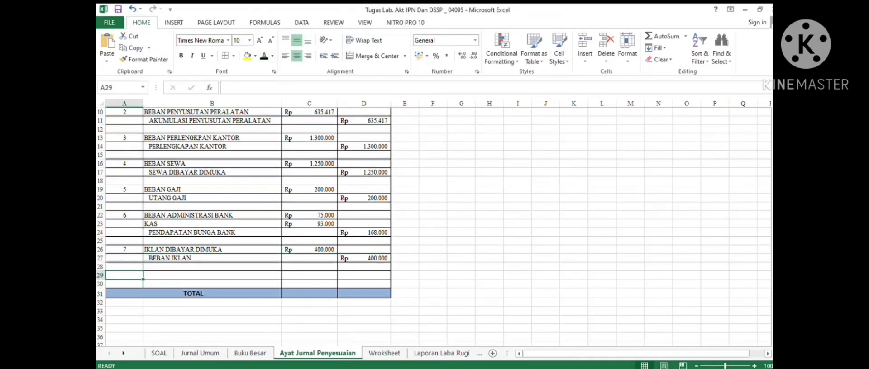
{"action": "left_click", "coordinate": [158, 354]}
{"action": "left_click", "coordinate": [393, 293]}
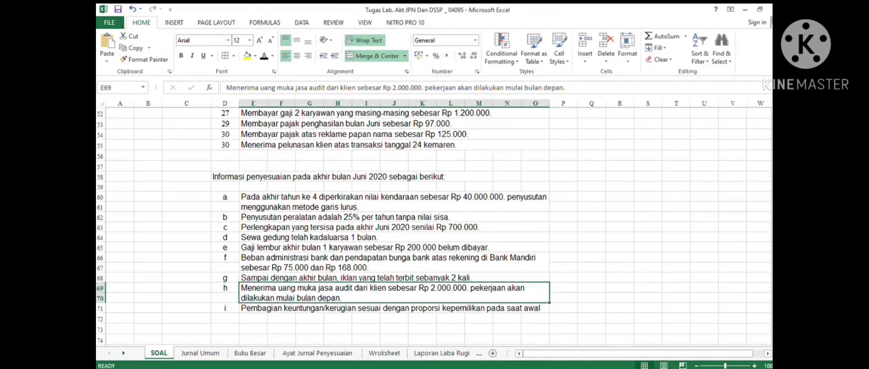
{"action": "left_click", "coordinate": [317, 353]}
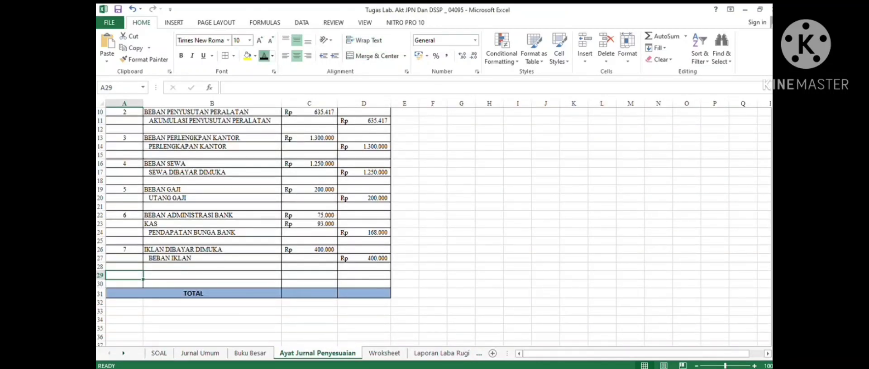
{"action": "key", "text": "Up"}
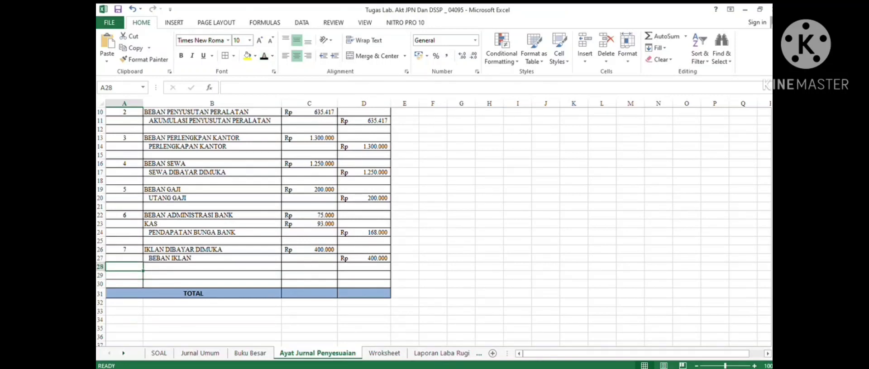
{"action": "key", "text": "Down"}
{"action": "key", "text": "Down"}
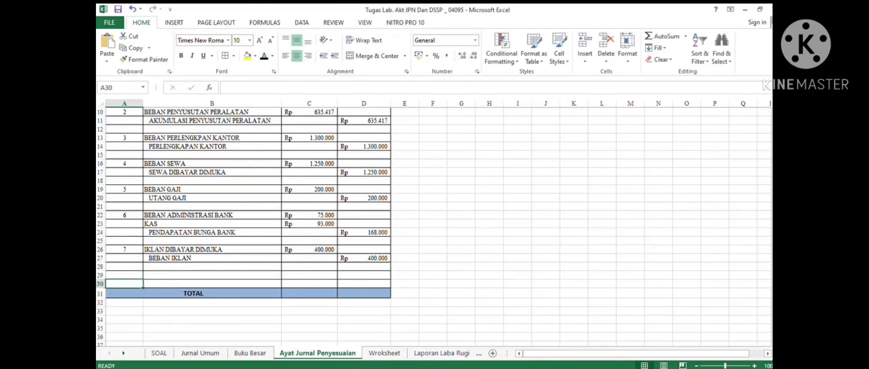
{"action": "key", "text": "Up"}
{"action": "type", "text": "8"}
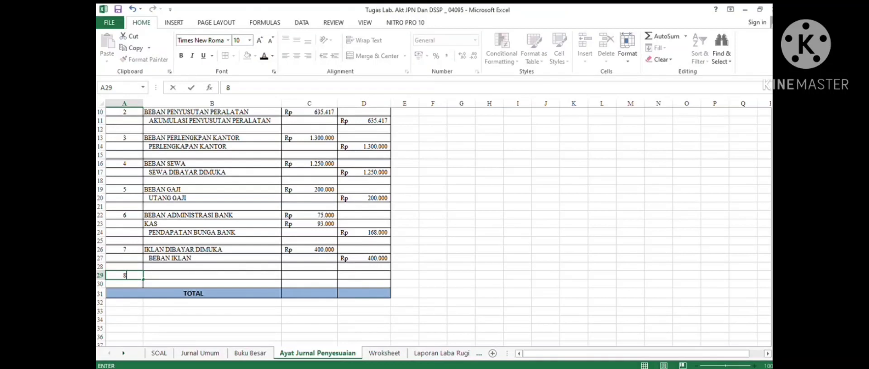
{"action": "key", "text": "Tab"}
- Enter entry 8 as KAS debit Rp 2.000.000 and indented PENDAPATAN DITERIMA DIMUKA credit Rp 2.000.000
{"action": "left_click", "coordinate": [264, 56]}
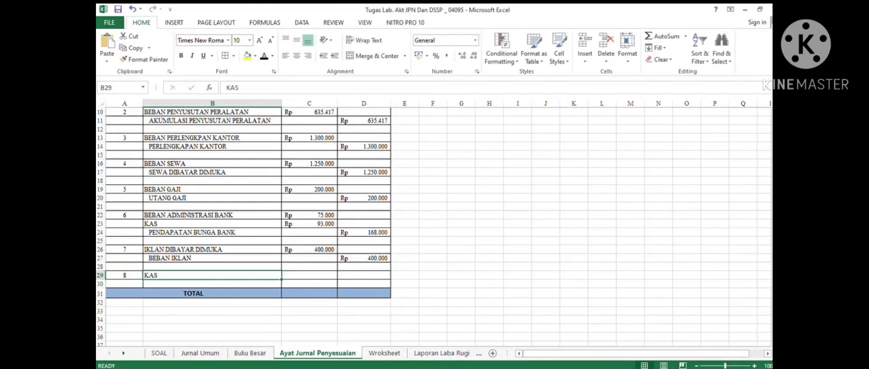
{"action": "left_click", "coordinate": [309, 276]}
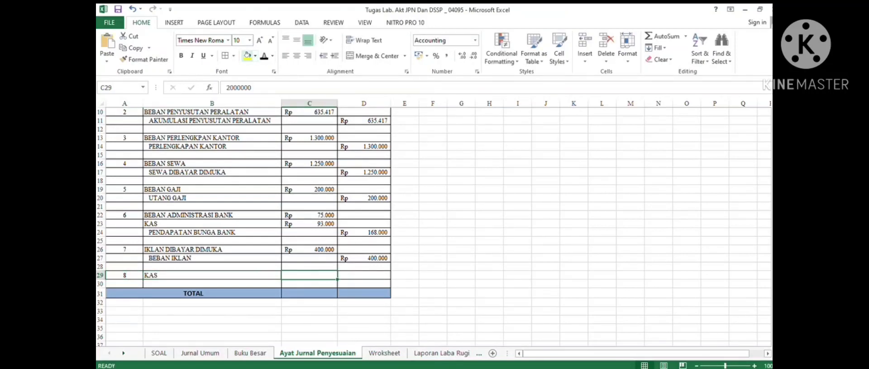
{"action": "left_click", "coordinate": [265, 56]}
{"action": "left_click_drag", "start_coordinate": [212, 284], "coordinate": [365, 284]}
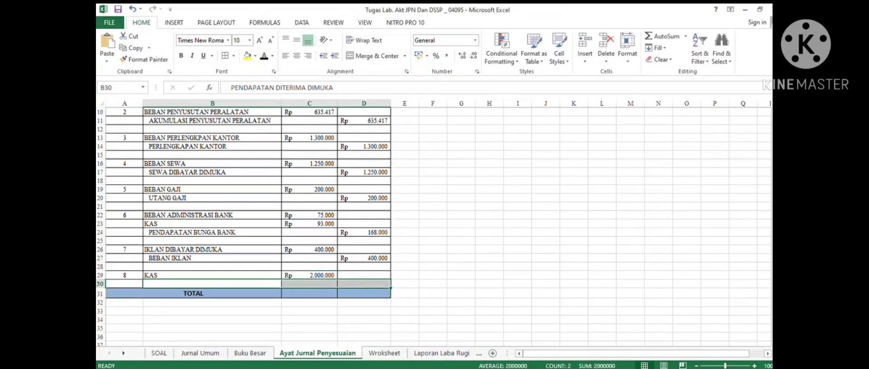
{"action": "left_click", "coordinate": [264, 56]}
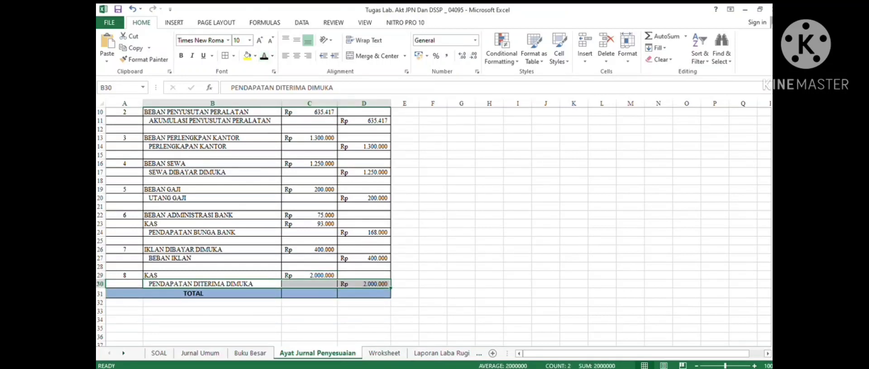
- Review the Jurnal Umum, the SOAL adjustment list and the completed adjusting entries from the top
{"action": "left_click", "coordinate": [405, 249]}
{"action": "scroll", "coordinate": [434, 227], "scroll_direction": "up", "scroll_amount": 3}
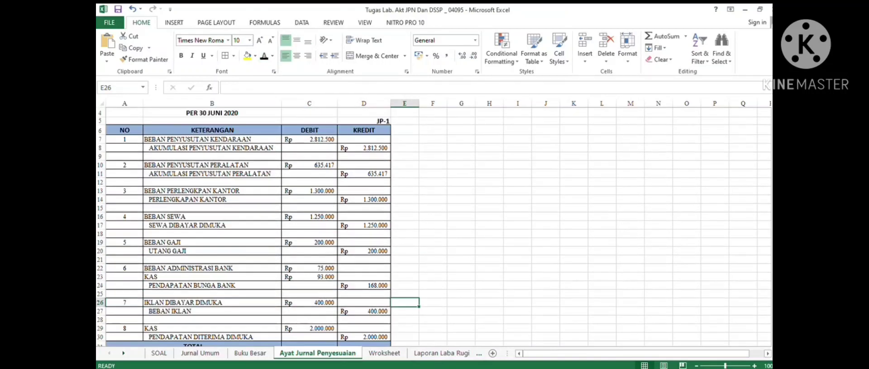
{"action": "scroll", "coordinate": [434, 226], "scroll_direction": "down", "scroll_amount": 3}
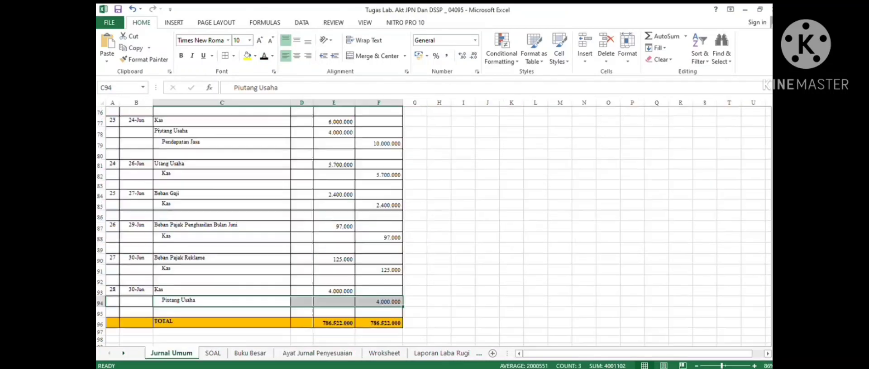
{"action": "left_click", "coordinate": [213, 353]}
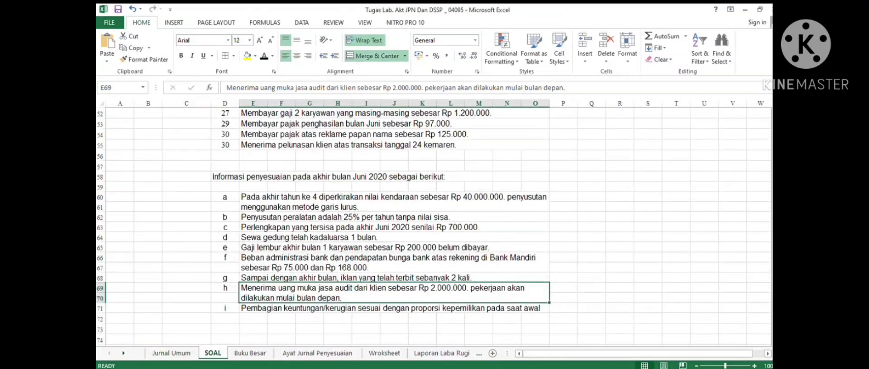
{"action": "scroll", "coordinate": [434, 226], "scroll_direction": "down", "scroll_amount": 3}
{"action": "left_click", "coordinate": [317, 354]}
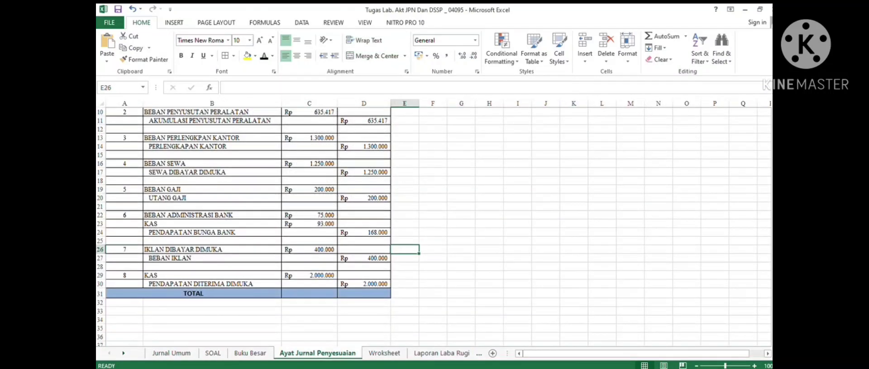
{"action": "scroll", "coordinate": [434, 226], "scroll_direction": "up", "scroll_amount": 3}
{"action": "scroll", "coordinate": [434, 226], "scroll_direction": "down", "scroll_amount": 3}
{"action": "scroll", "coordinate": [435, 226], "scroll_direction": "up", "scroll_amount": 2}
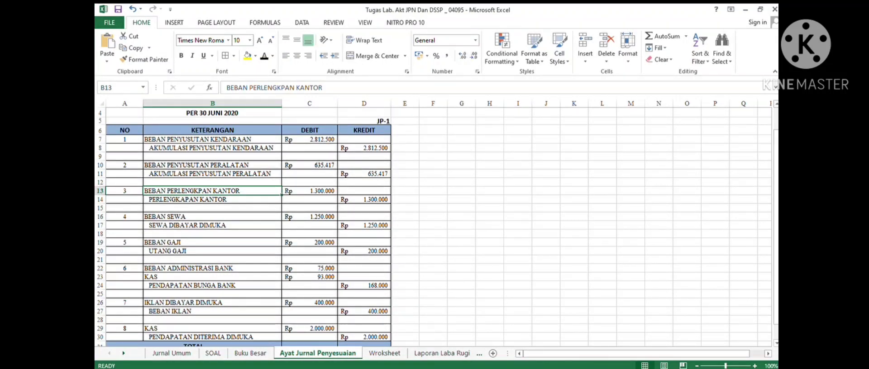
{"action": "scroll", "coordinate": [435, 226], "scroll_direction": "up", "scroll_amount": 1}
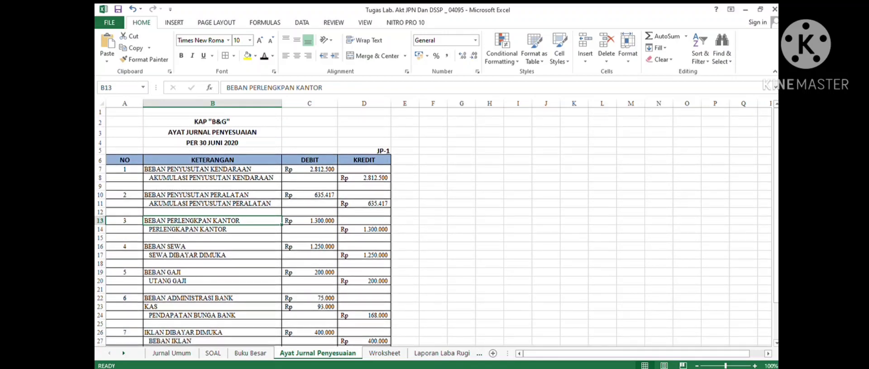
{"action": "left_click", "coordinate": [213, 169]}
{"action": "left_click", "coordinate": [212, 177]}
{"action": "left_click", "coordinate": [213, 195]}
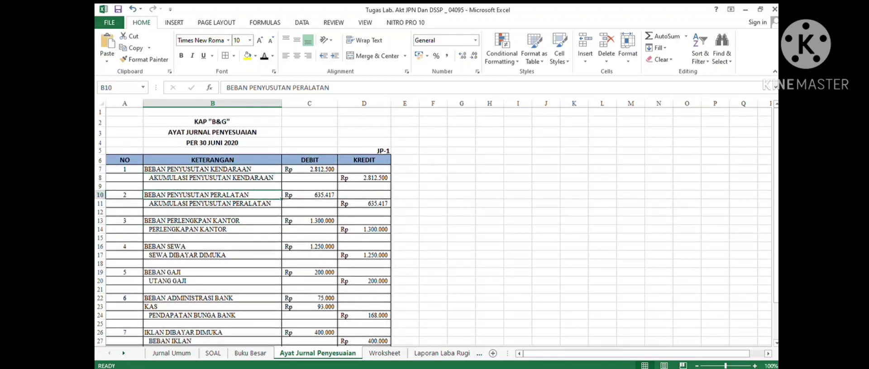
- Inspect entry 1's depreciation formula and open the Buku Besar ledger accounts
{"action": "left_click", "coordinate": [250, 353]}
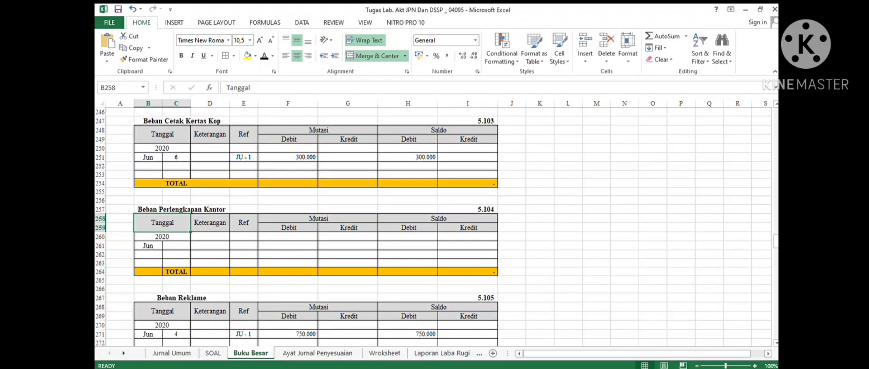
{"action": "left_click", "coordinate": [317, 352]}
{"action": "left_click", "coordinate": [212, 169]}
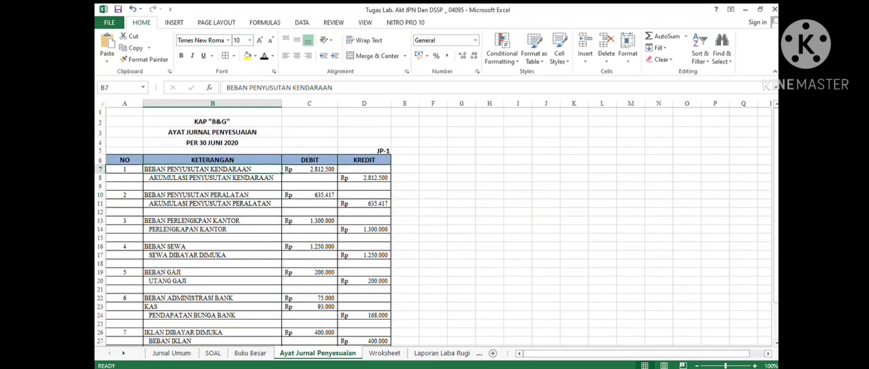
{"action": "left_click", "coordinate": [310, 169]}
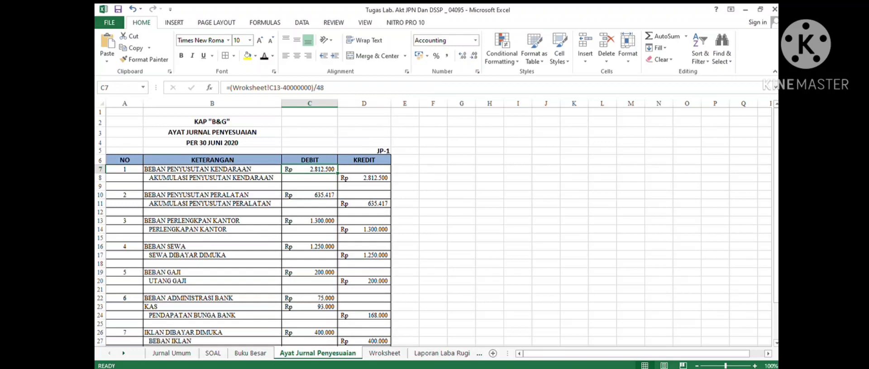
{"action": "left_click", "coordinate": [250, 353]}
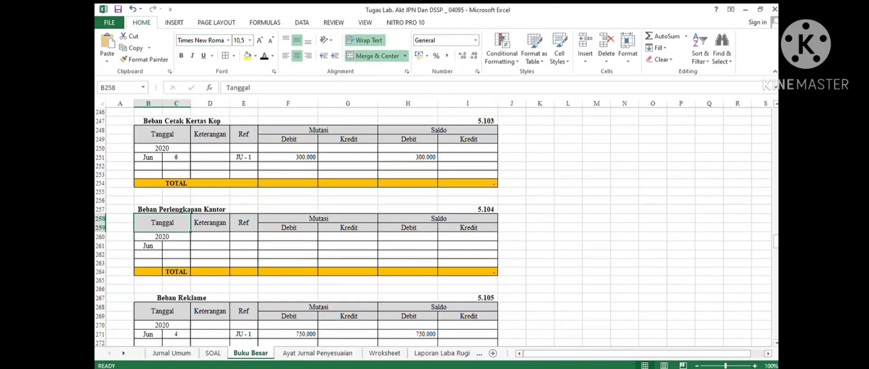
- Post adjusting entry 1 to the Beban Penyusutan Kendaraan ledger: Jun 30, Ref JP-1, debit and debit balance 2.812.500
{"action": "scroll", "coordinate": [433, 226], "scroll_direction": "down", "scroll_amount": 13}
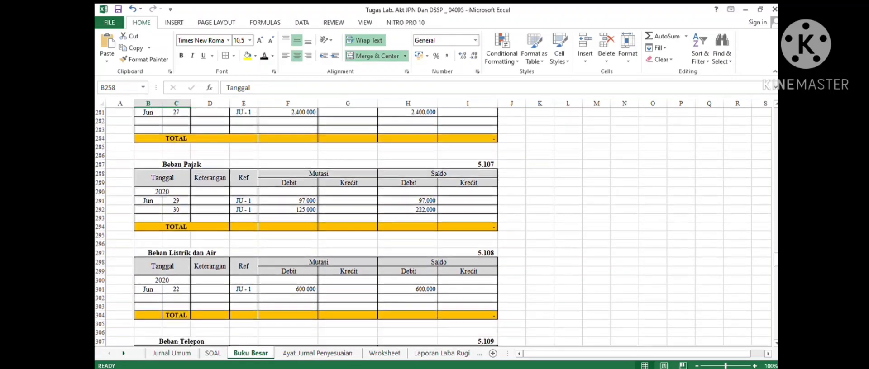
{"action": "scroll", "coordinate": [433, 227], "scroll_direction": "down", "scroll_amount": 7}
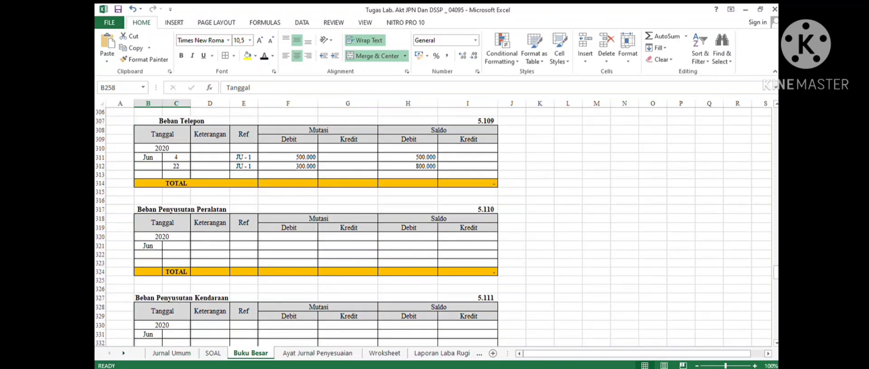
{"action": "scroll", "coordinate": [433, 226], "scroll_direction": "down", "scroll_amount": 3}
{"action": "left_click_drag", "start_coordinate": [176, 254], "coordinate": [467, 254]}
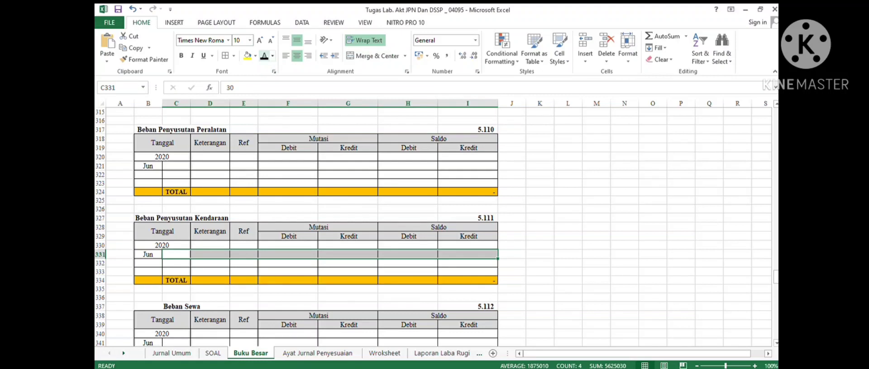
{"action": "left_click", "coordinate": [264, 56]}
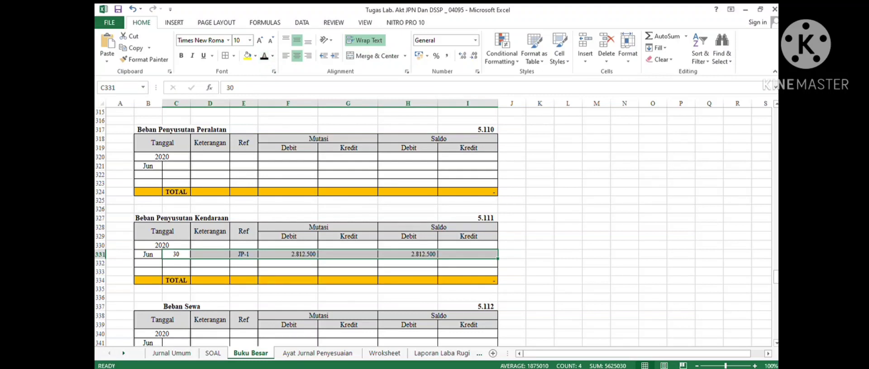
- Inspect the posted row's reference, debit link to the adjusting journal and balance formula
{"action": "left_click", "coordinate": [243, 254]}
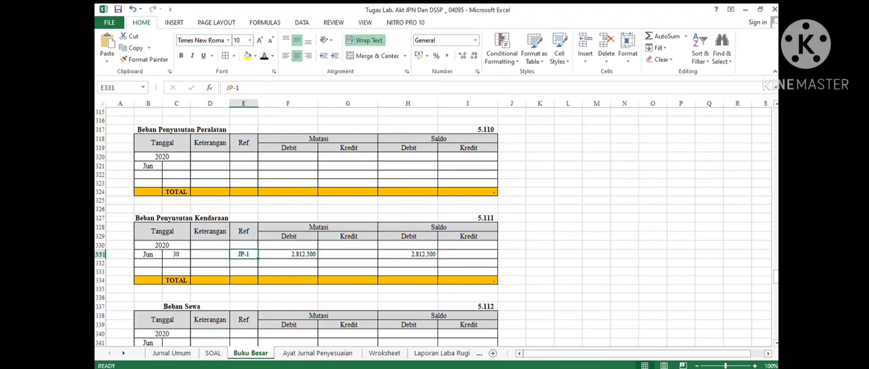
{"action": "left_click", "coordinate": [244, 231]}
{"action": "left_click", "coordinate": [288, 255]}
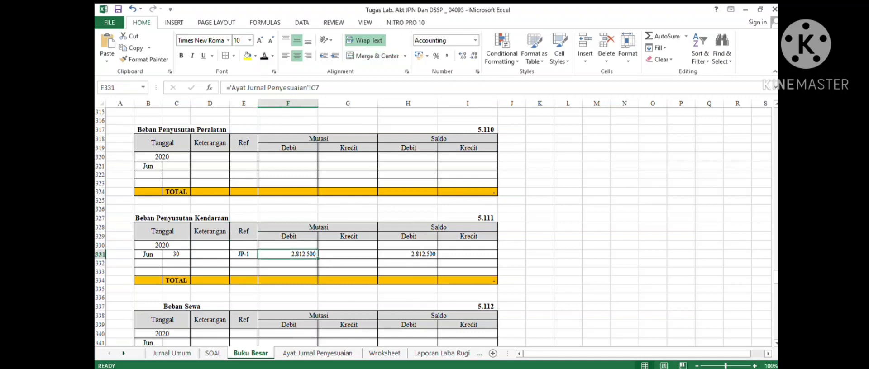
{"action": "left_click", "coordinate": [408, 254]}
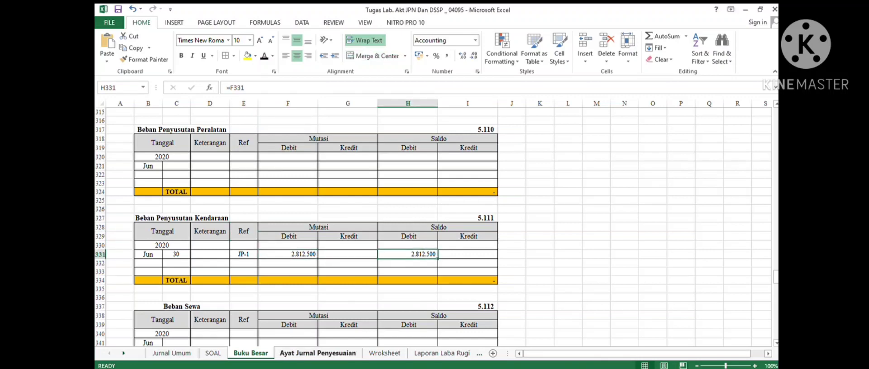
- Post entry 1's credit to the Akumulasi Penyusutan Kendaraan ledger: Jun 30, Ref JP-1, credit and credit balance 2.812.500
{"action": "left_click", "coordinate": [317, 353]}
{"action": "left_click", "coordinate": [212, 177]}
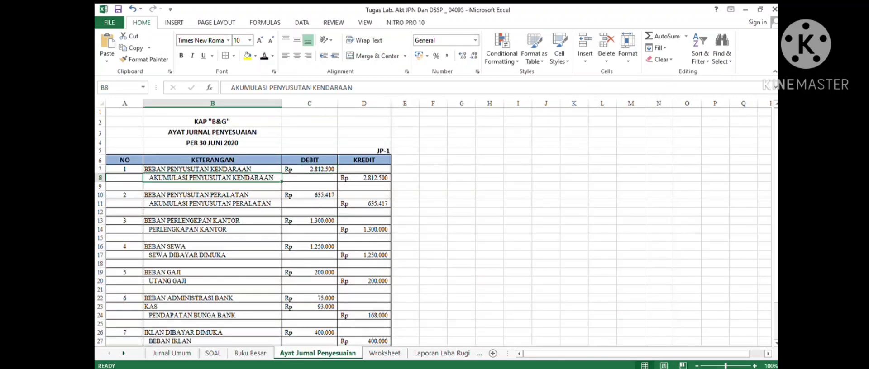
{"action": "left_click", "coordinate": [250, 353]}
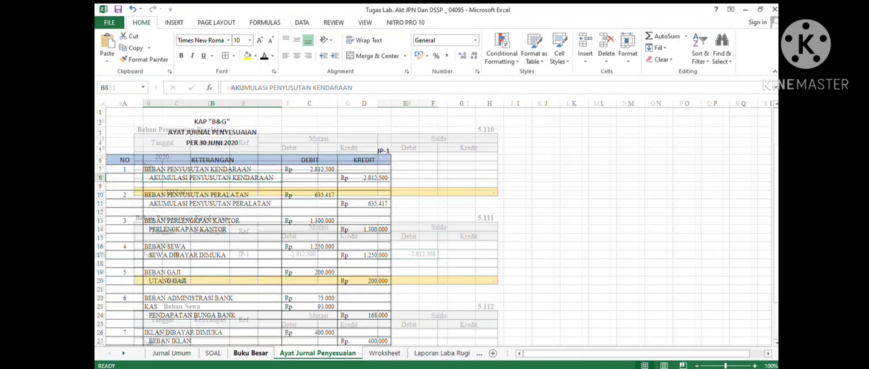
{"action": "scroll", "coordinate": [317, 227], "scroll_direction": "up", "scroll_amount": 6}
{"action": "scroll", "coordinate": [317, 227], "scroll_direction": "up", "scroll_amount": 20}
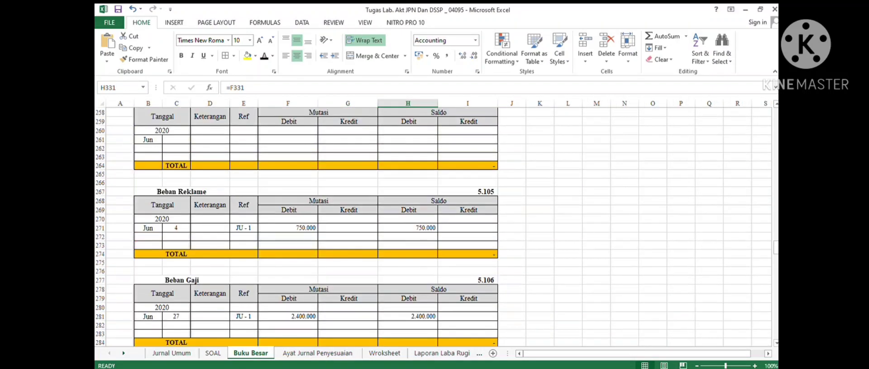
{"action": "scroll", "coordinate": [317, 226], "scroll_direction": "up", "scroll_amount": 14}
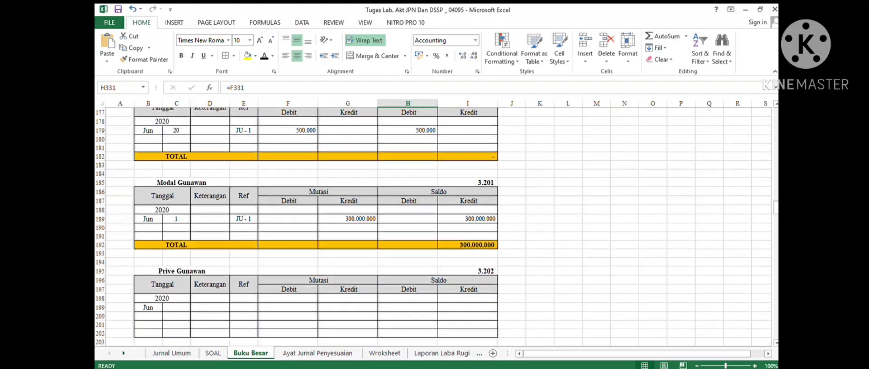
{"action": "scroll", "coordinate": [317, 226], "scroll_direction": "up", "scroll_amount": 17}
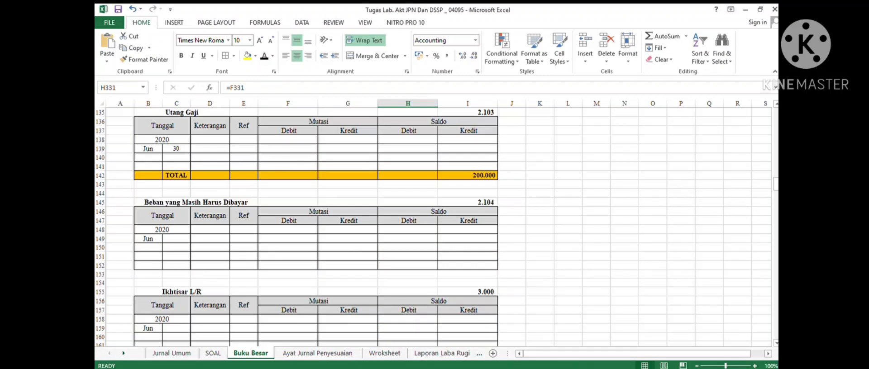
{"action": "scroll", "coordinate": [316, 226], "scroll_direction": "up", "scroll_amount": 8}
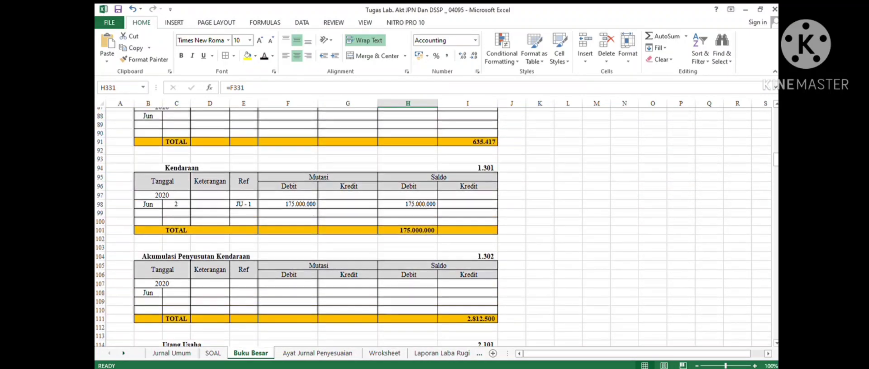
{"action": "scroll", "coordinate": [317, 226], "scroll_direction": "down", "scroll_amount": 3}
{"action": "left_click_drag", "start_coordinate": [176, 219], "coordinate": [469, 219]}
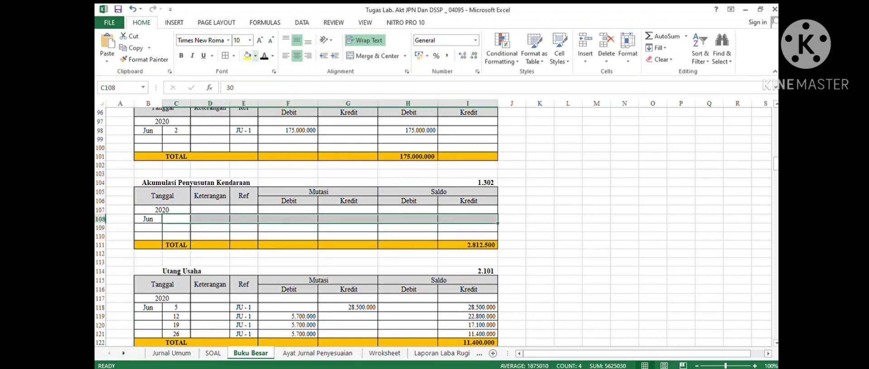
{"action": "left_click", "coordinate": [264, 55]}
- Post entry 2's debit to the Beban Penyusutan Peralatan ledger: Jun 30, Ref JP-1, debit and debit balance 635.417
{"action": "scroll", "coordinate": [316, 227], "scroll_direction": "down", "scroll_amount": 7}
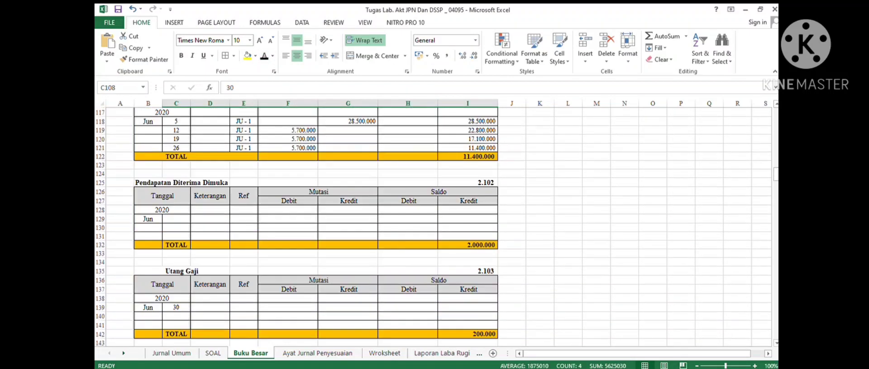
{"action": "left_click", "coordinate": [317, 353]}
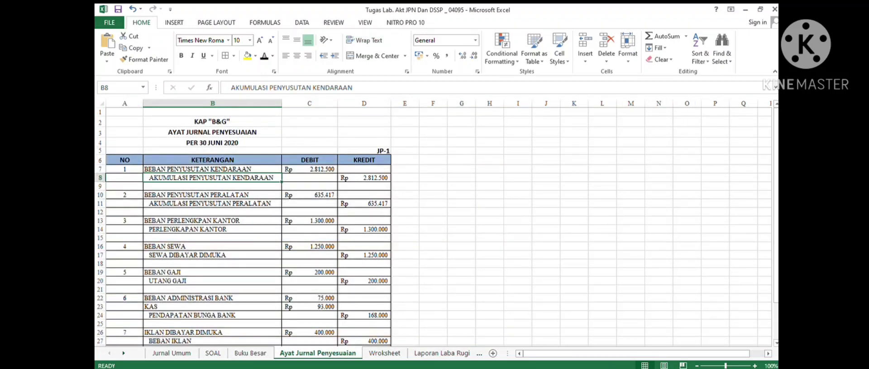
{"action": "left_click", "coordinate": [212, 195]}
{"action": "scroll", "coordinate": [212, 195], "scroll_direction": "down", "scroll_amount": 1}
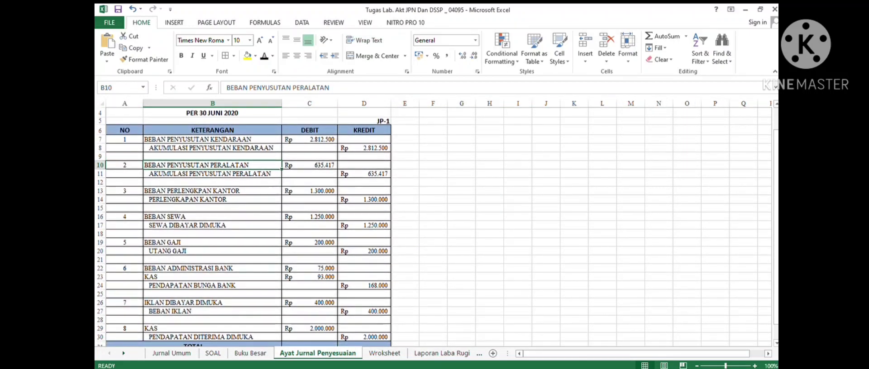
{"action": "left_click", "coordinate": [250, 353]}
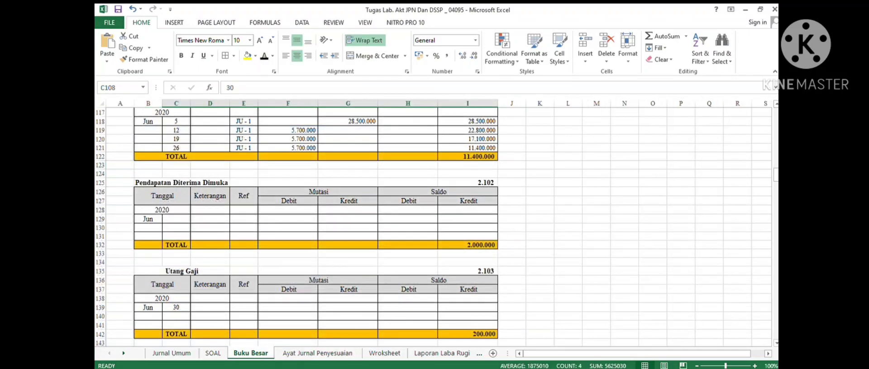
{"action": "scroll", "coordinate": [317, 227], "scroll_direction": "down", "scroll_amount": 6}
{"action": "scroll", "coordinate": [317, 226], "scroll_direction": "down", "scroll_amount": 20}
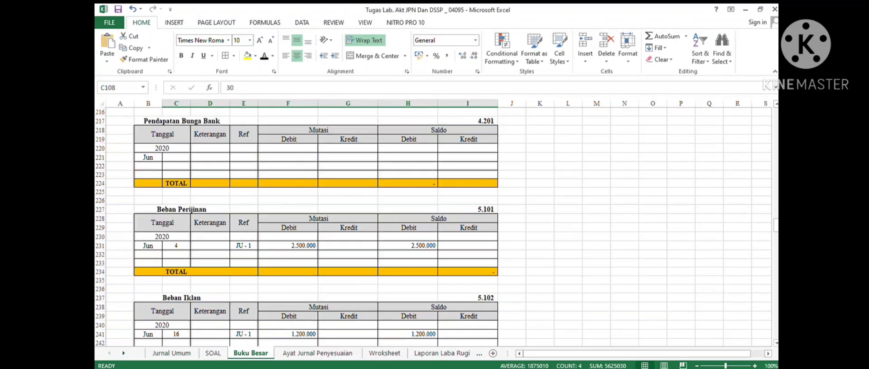
{"action": "scroll", "coordinate": [317, 226], "scroll_direction": "down", "scroll_amount": 5}
{"action": "scroll", "coordinate": [317, 226], "scroll_direction": "down", "scroll_amount": 15}
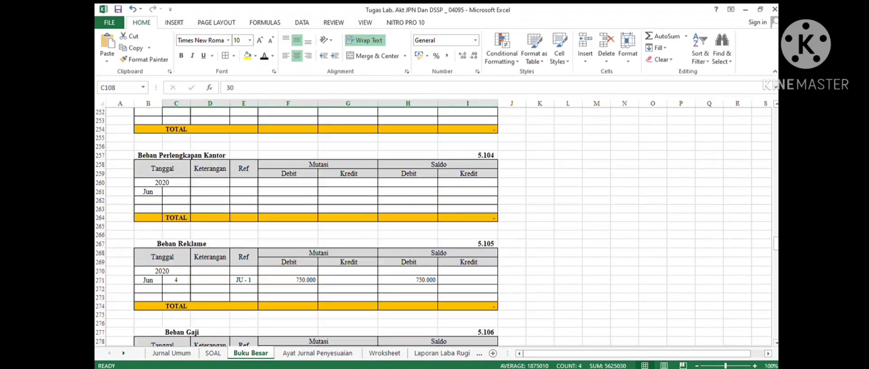
{"action": "scroll", "coordinate": [317, 226], "scroll_direction": "down", "scroll_amount": 6}
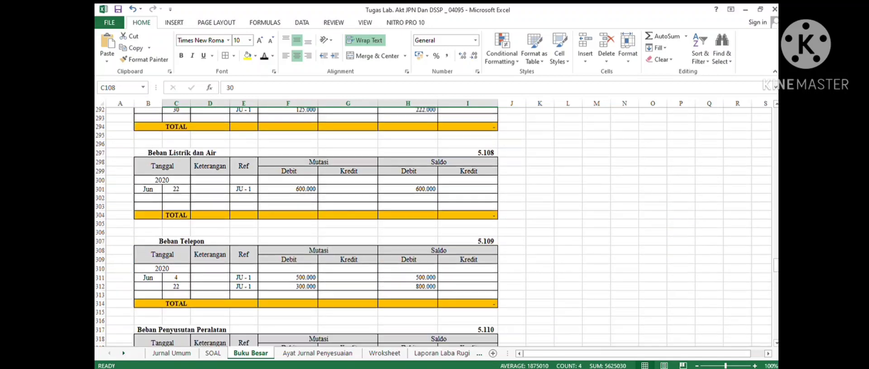
{"action": "left_click_drag", "start_coordinate": [179, 219], "coordinate": [468, 220]}
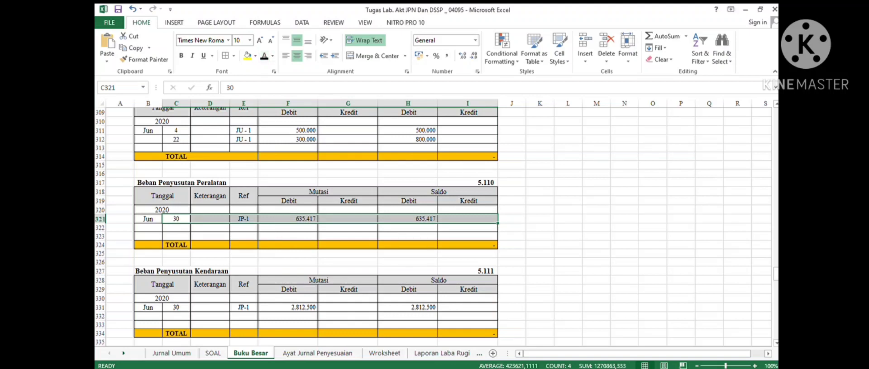
{"action": "left_click", "coordinate": [408, 227]}
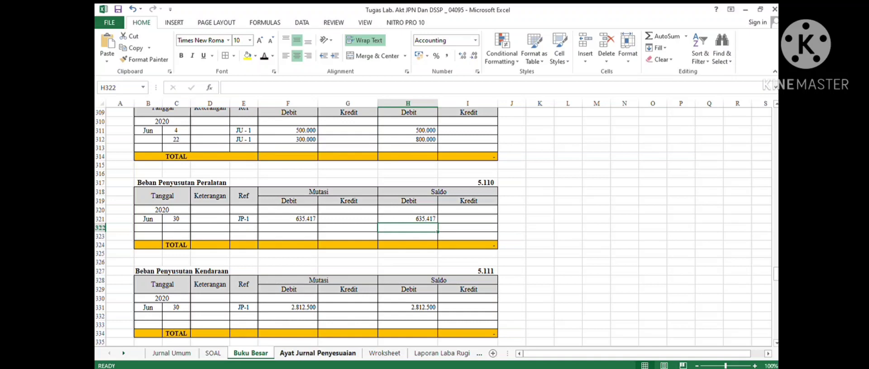
- Post entry 2's credit to the Akumulasi Penyusutan Peralatan ledger: Jun 30, Ref JP-1, credit and credit balance 635.417
{"action": "left_click", "coordinate": [317, 353]}
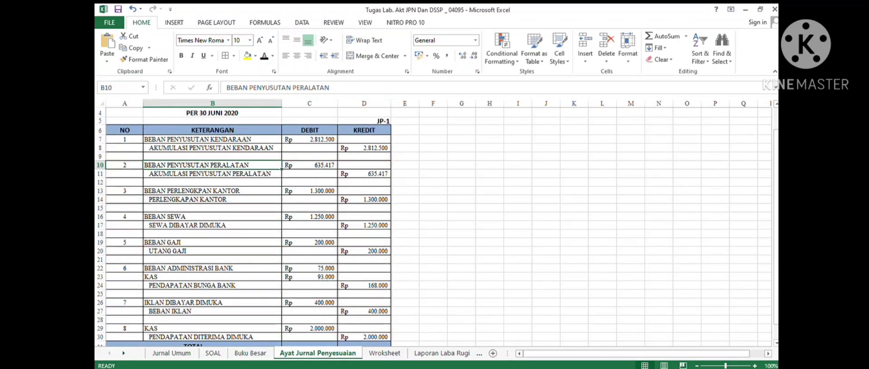
{"action": "left_click", "coordinate": [213, 174]}
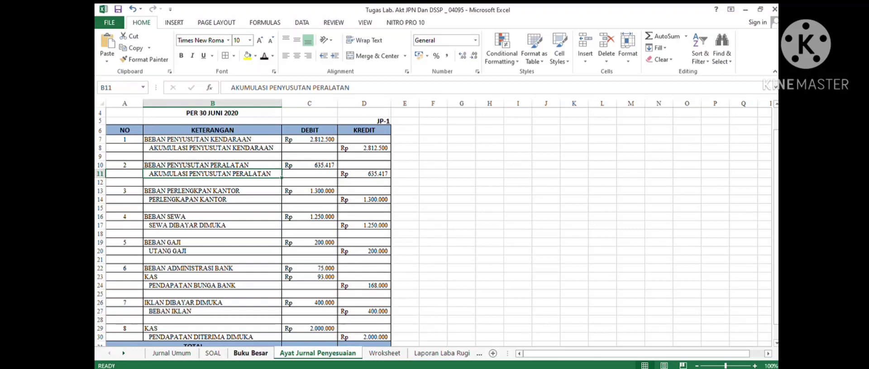
{"action": "left_click", "coordinate": [250, 353]}
{"action": "scroll", "coordinate": [434, 226], "scroll_direction": "up", "scroll_amount": 20}
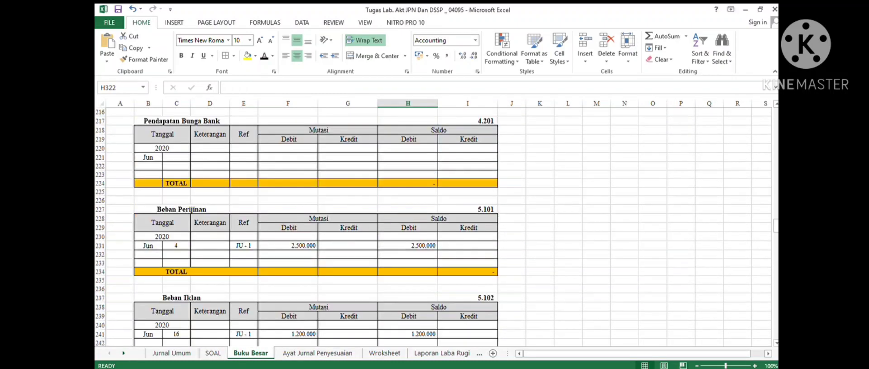
{"action": "scroll", "coordinate": [434, 226], "scroll_direction": "up", "scroll_amount": 20}
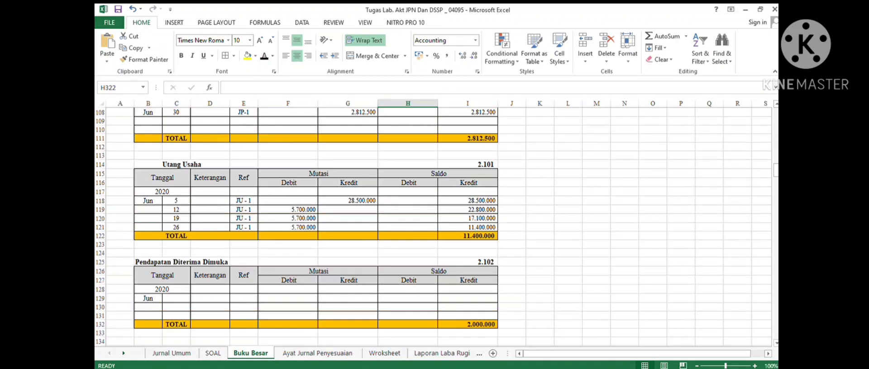
{"action": "scroll", "coordinate": [434, 226], "scroll_direction": "up", "scroll_amount": 8}
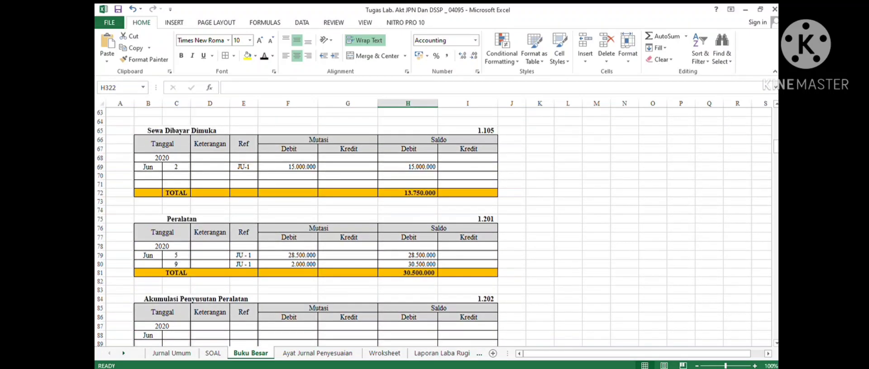
{"action": "scroll", "coordinate": [435, 226], "scroll_direction": "down", "scroll_amount": 3}
{"action": "left_click_drag", "start_coordinate": [176, 254], "coordinate": [468, 255]}
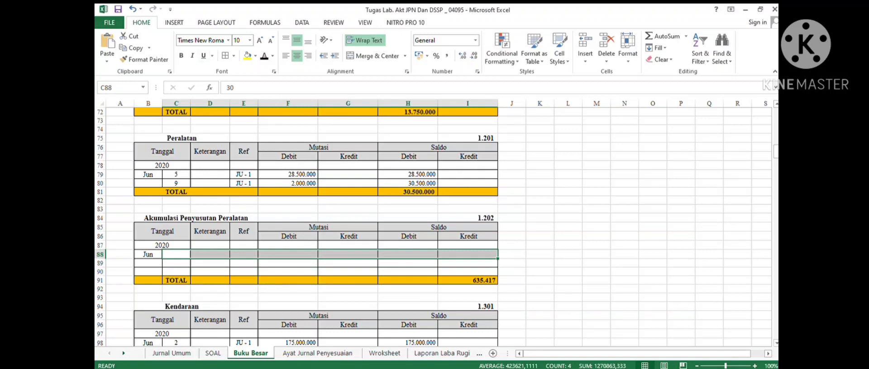
{"action": "left_click", "coordinate": [265, 56]}
- Post adjusting entry 3's debit to the Beban Perlengkapan Kantor ledger: Jun 30, Ref JP-1, debit and debit balance 1.300.000
{"action": "left_click", "coordinate": [317, 353]}
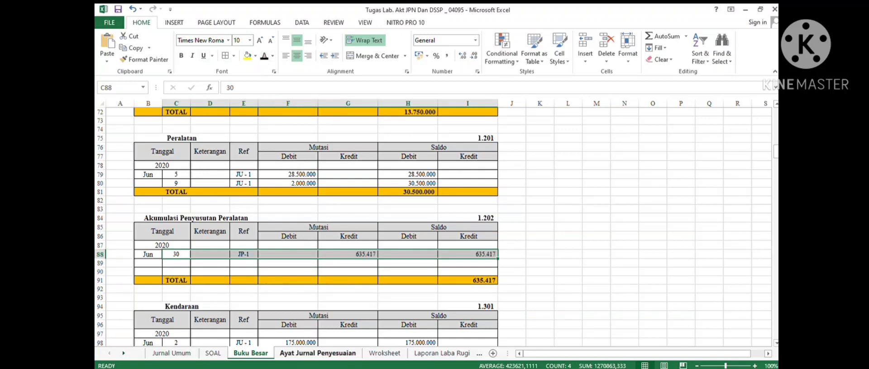
{"action": "left_click", "coordinate": [212, 191]}
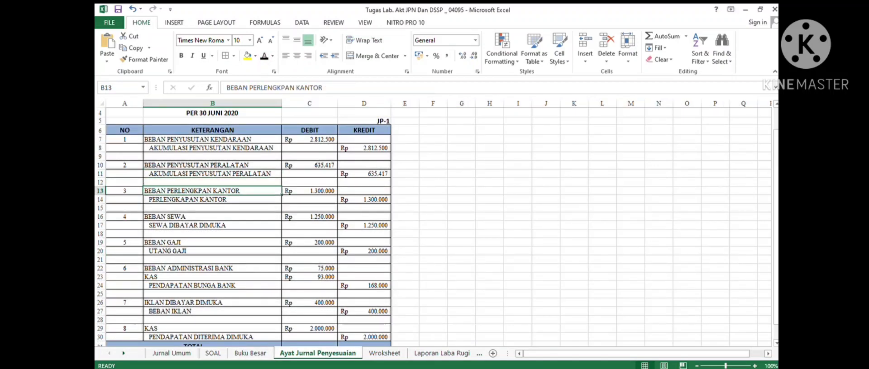
{"action": "left_click", "coordinate": [250, 354]}
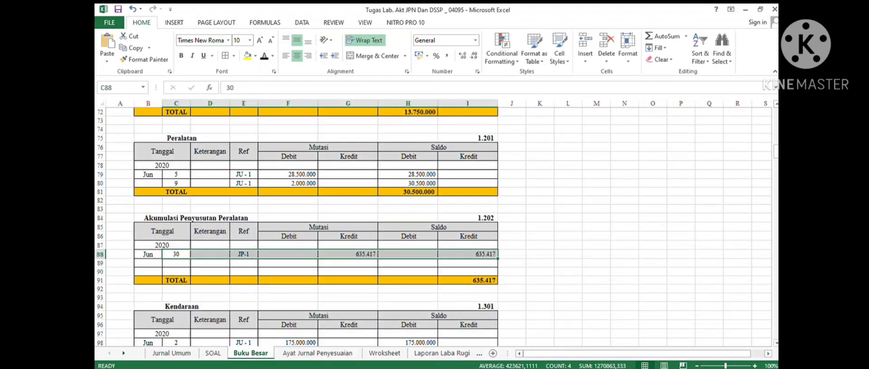
{"action": "scroll", "coordinate": [432, 226], "scroll_direction": "down", "scroll_amount": 20}
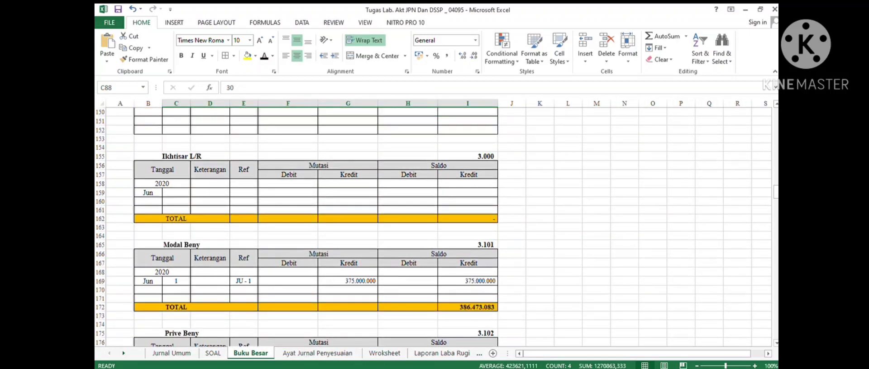
{"action": "scroll", "coordinate": [433, 226], "scroll_direction": "down", "scroll_amount": 14}
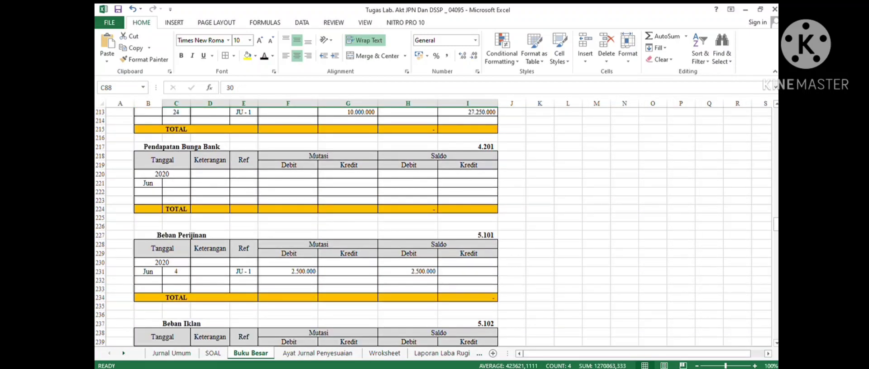
{"action": "scroll", "coordinate": [432, 226], "scroll_direction": "down", "scroll_amount": 11}
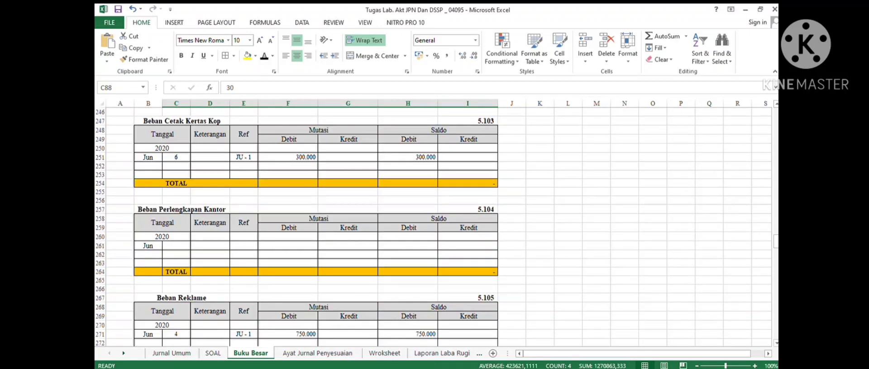
{"action": "left_click_drag", "start_coordinate": [176, 245], "coordinate": [467, 246]}
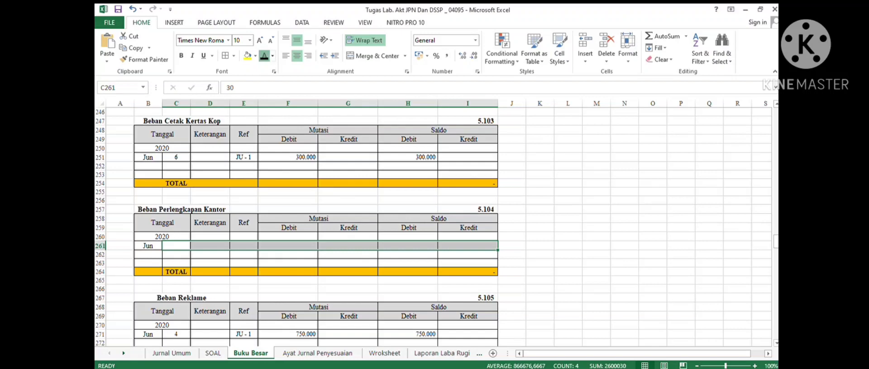
{"action": "left_click", "coordinate": [264, 56]}
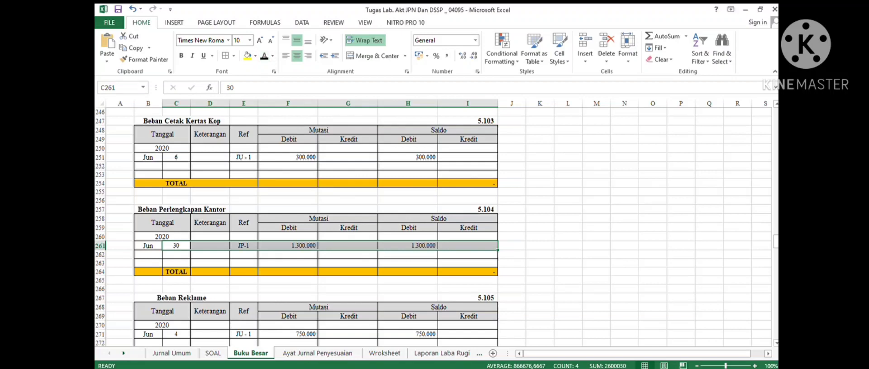
- Post entry 3's credit to the Perlengkapan Kantor ledger: credit 1.300.000 and debit balance 700.000
{"action": "key", "text": "ctrl+Page_Down"}
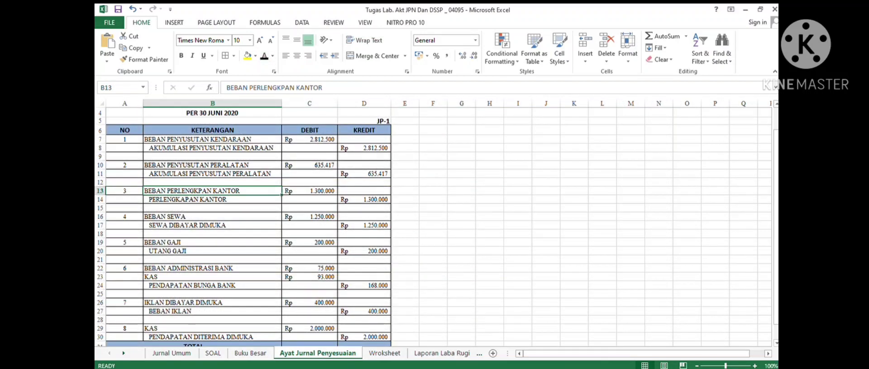
{"action": "left_click", "coordinate": [213, 199]}
{"action": "key", "text": "ctrl+Page_Up"}
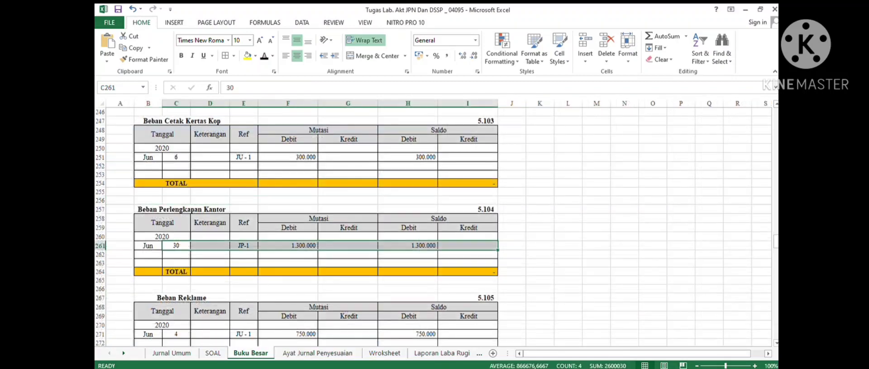
{"action": "scroll", "coordinate": [433, 226], "scroll_direction": "down", "scroll_amount": 9}
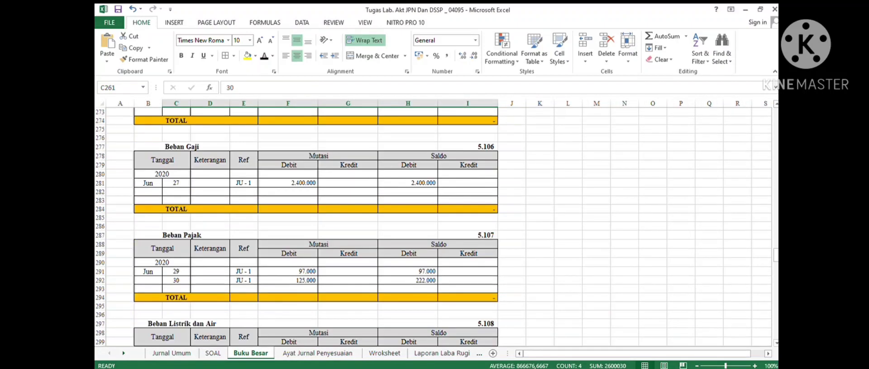
{"action": "scroll", "coordinate": [433, 227], "scroll_direction": "up", "scroll_amount": 6}
{"action": "scroll", "coordinate": [433, 227], "scroll_direction": "up", "scroll_amount": 7}
{"action": "scroll", "coordinate": [432, 226], "scroll_direction": "up", "scroll_amount": 19}
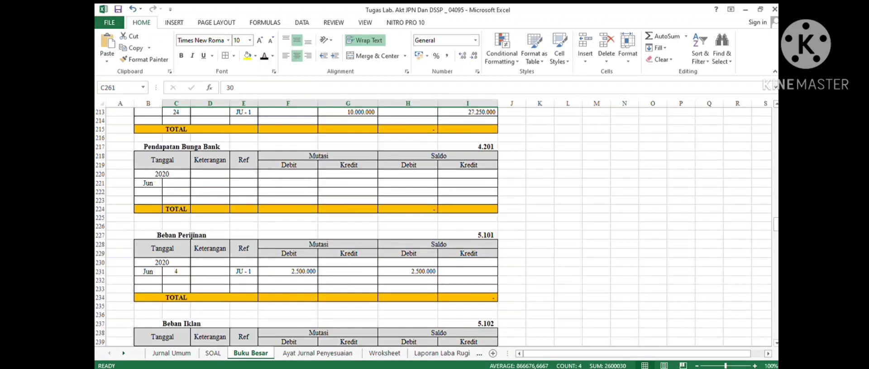
{"action": "scroll", "coordinate": [433, 226], "scroll_direction": "up", "scroll_amount": 12}
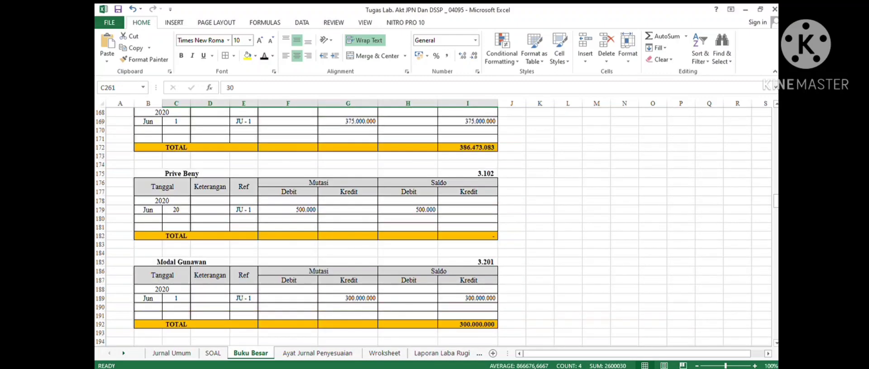
{"action": "scroll", "coordinate": [433, 226], "scroll_direction": "up", "scroll_amount": 10}
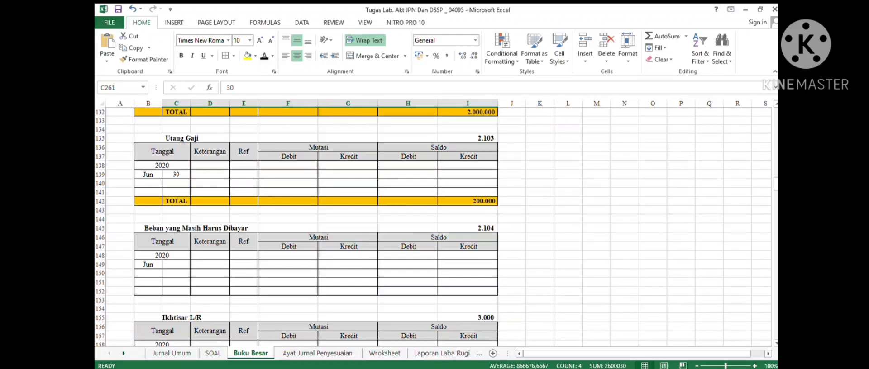
{"action": "scroll", "coordinate": [433, 227], "scroll_direction": "up", "scroll_amount": 5}
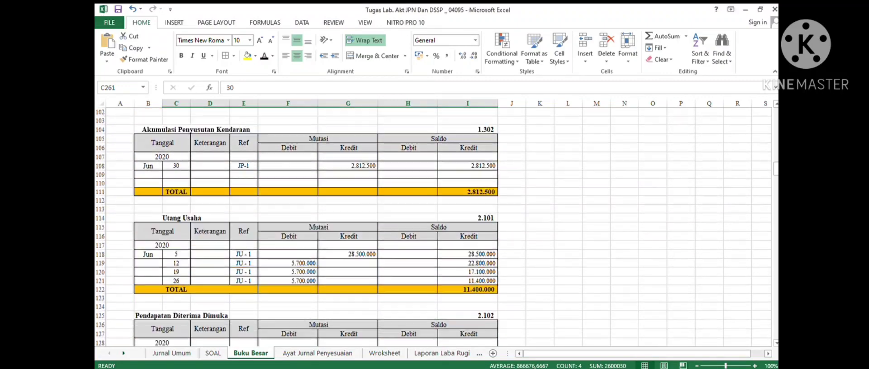
{"action": "scroll", "coordinate": [433, 226], "scroll_direction": "up", "scroll_amount": 11}
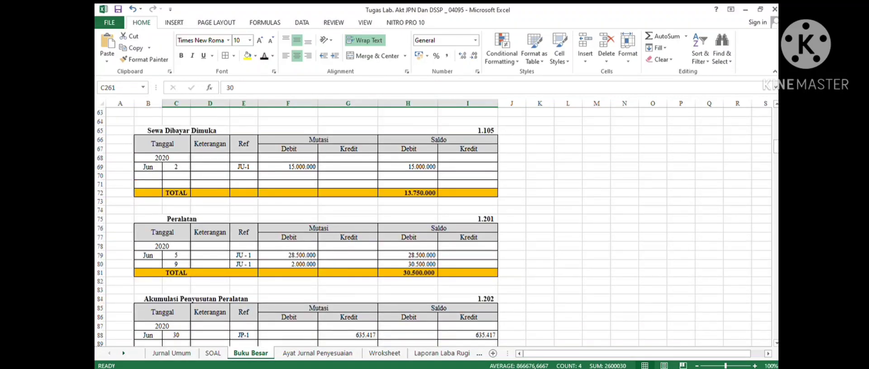
{"action": "scroll", "coordinate": [433, 226], "scroll_direction": "up", "scroll_amount": 8}
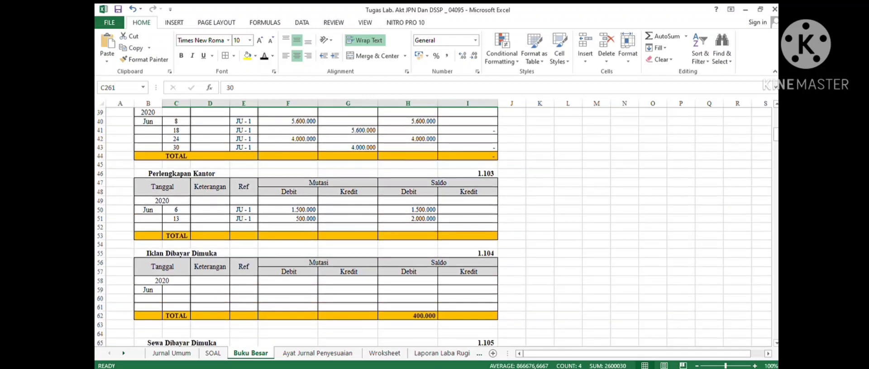
{"action": "left_click_drag", "start_coordinate": [176, 227], "coordinate": [476, 227]}
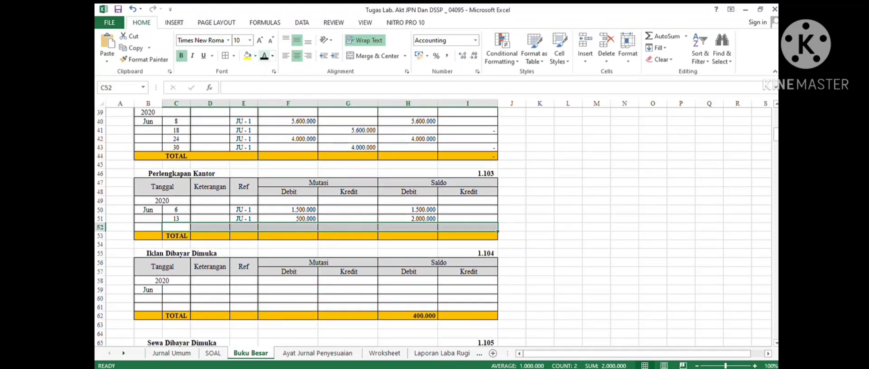
{"action": "left_click", "coordinate": [264, 57]}
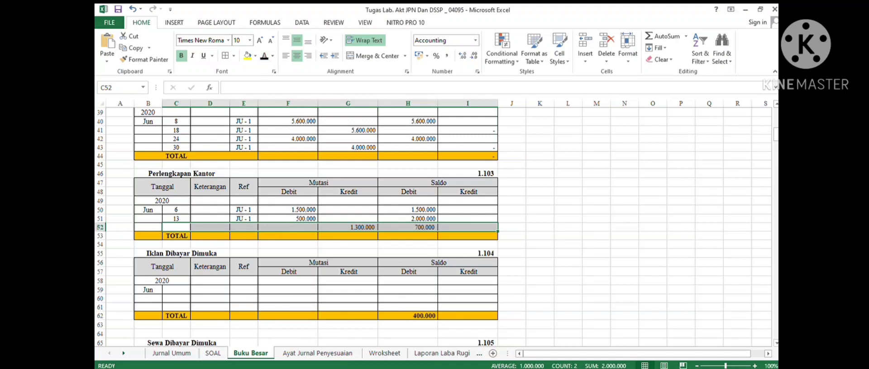
- Check the new row's balance formula and fill the Perlengkapan Kantor total row with the 700.000 balance
{"action": "left_click", "coordinate": [349, 227]}
{"action": "left_click", "coordinate": [407, 227]}
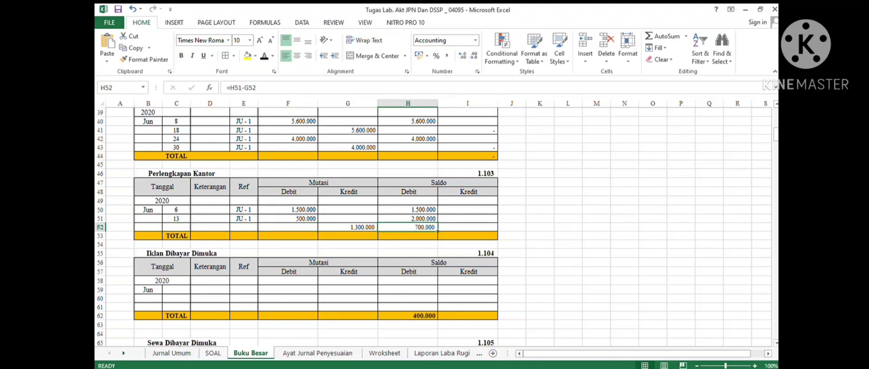
{"action": "left_click", "coordinate": [407, 235]}
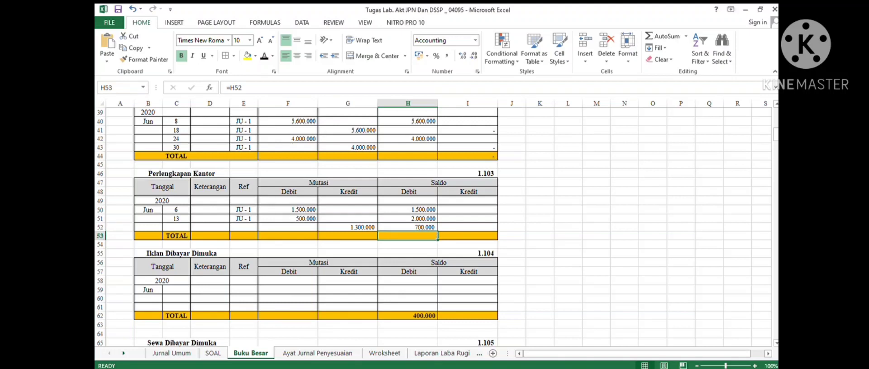
{"action": "left_click", "coordinate": [265, 56]}
{"action": "left_click", "coordinate": [407, 228]}
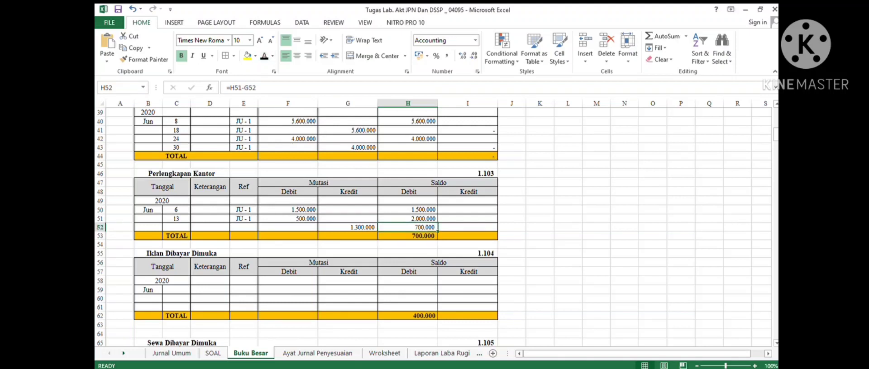
- Post entry 4's debit to the Beban Sewa ledger: Jun 30, Ref JP-1, debit and debit balance 1.250.000
{"action": "left_click", "coordinate": [317, 353]}
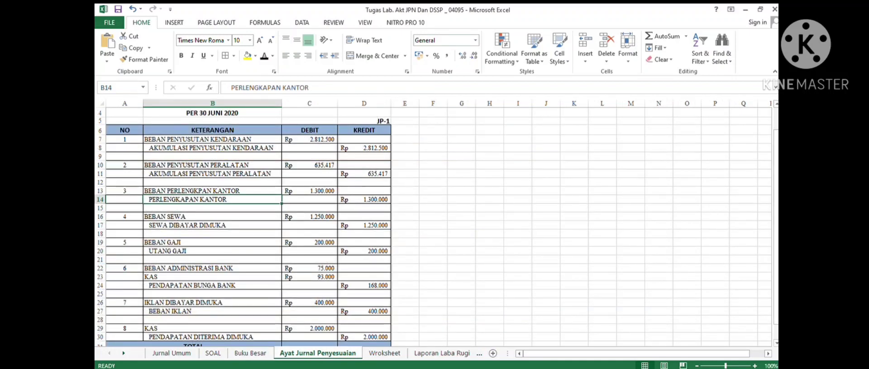
{"action": "left_click", "coordinate": [212, 217]}
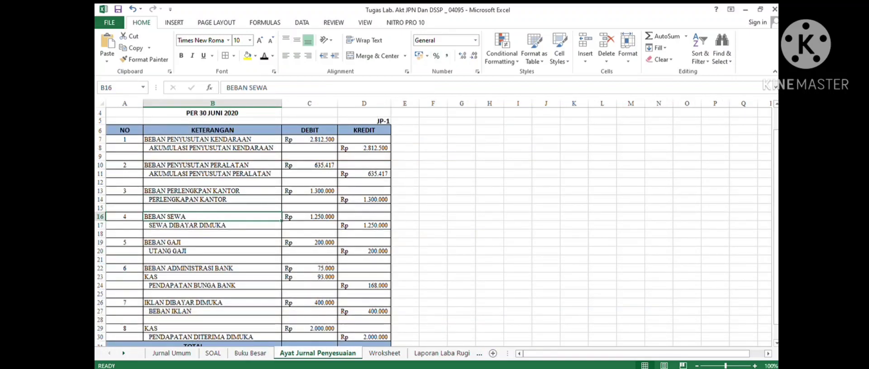
{"action": "left_click", "coordinate": [250, 353]}
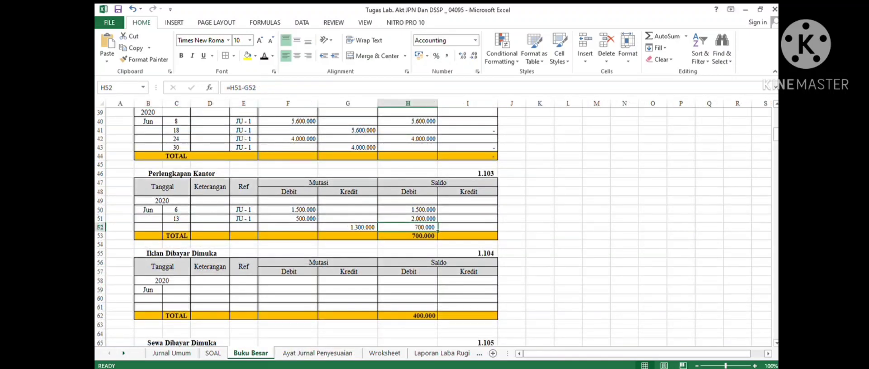
{"action": "scroll", "coordinate": [432, 227], "scroll_direction": "up", "scroll_amount": 10}
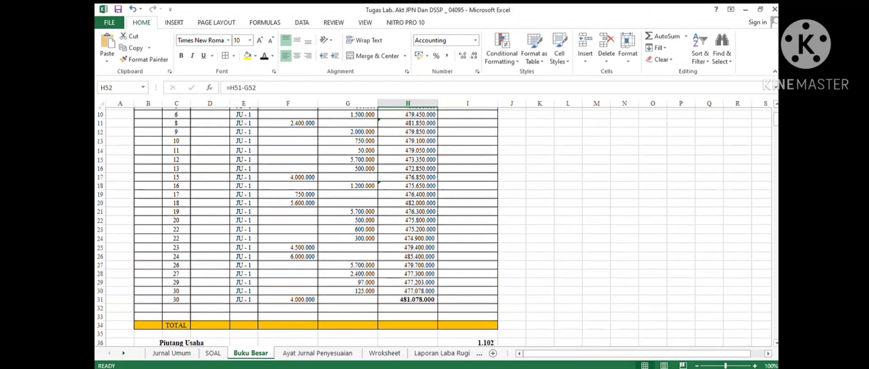
{"action": "scroll", "coordinate": [432, 227], "scroll_direction": "down", "scroll_amount": 20}
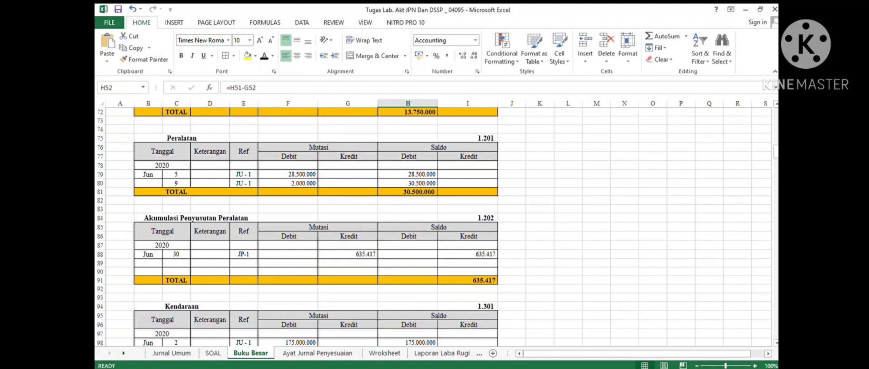
{"action": "scroll", "coordinate": [432, 226], "scroll_direction": "down", "scroll_amount": 20}
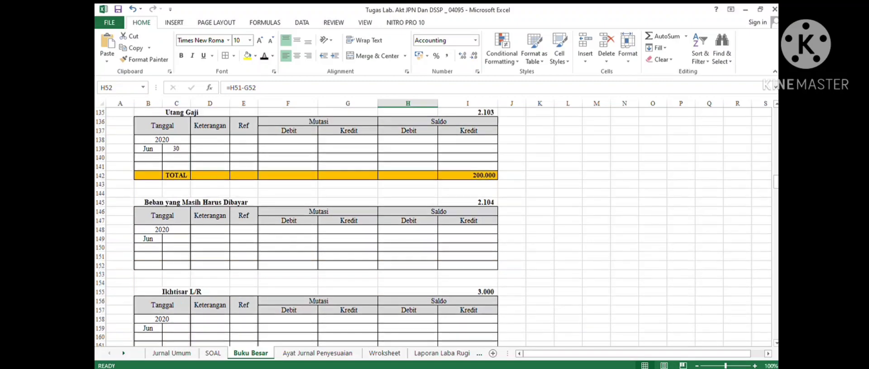
{"action": "scroll", "coordinate": [432, 227], "scroll_direction": "down", "scroll_amount": 13}
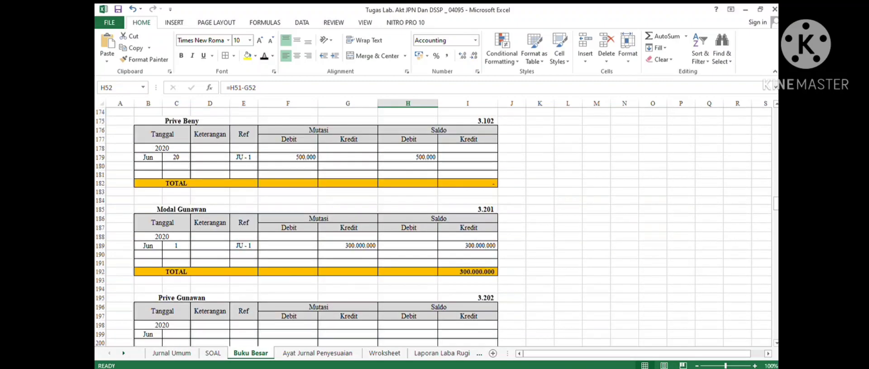
{"action": "scroll", "coordinate": [432, 226], "scroll_direction": "down", "scroll_amount": 14}
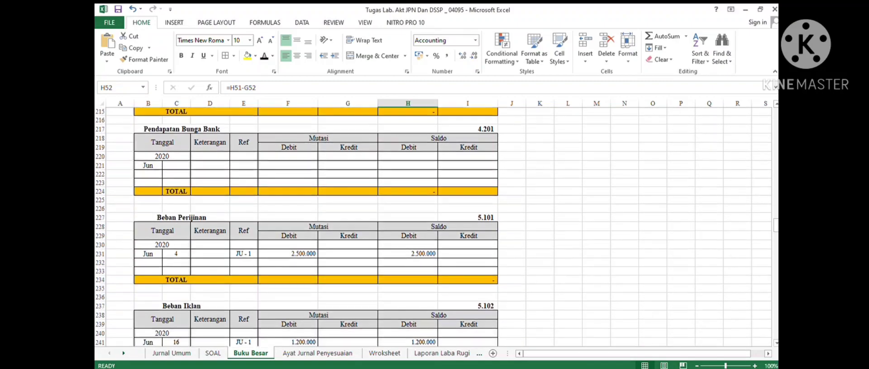
{"action": "scroll", "coordinate": [432, 226], "scroll_direction": "down", "scroll_amount": 9}
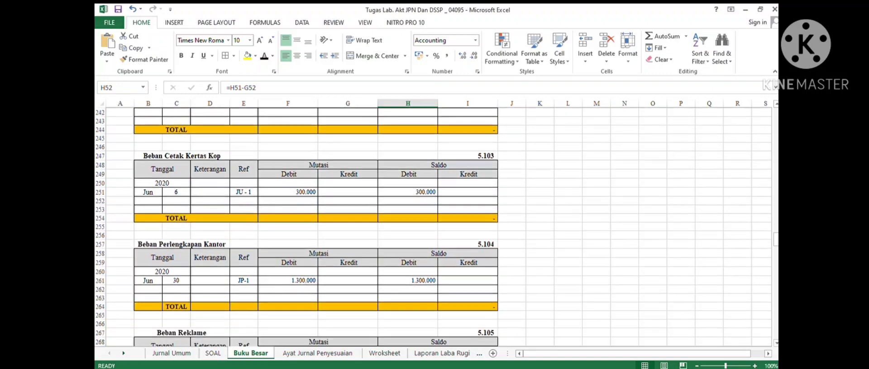
{"action": "scroll", "coordinate": [432, 227], "scroll_direction": "down", "scroll_amount": 9}
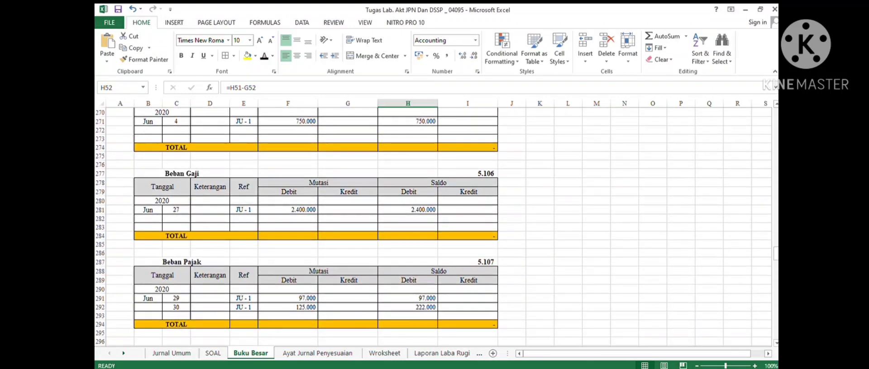
{"action": "scroll", "coordinate": [432, 226], "scroll_direction": "down", "scroll_amount": 9}
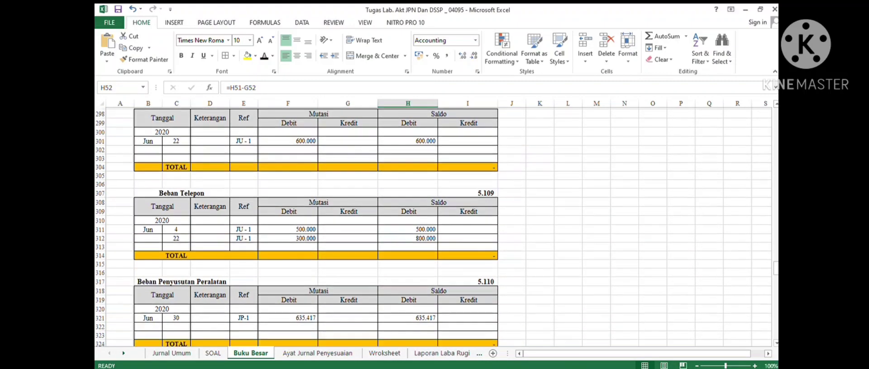
{"action": "scroll", "coordinate": [432, 226], "scroll_direction": "down", "scroll_amount": 7}
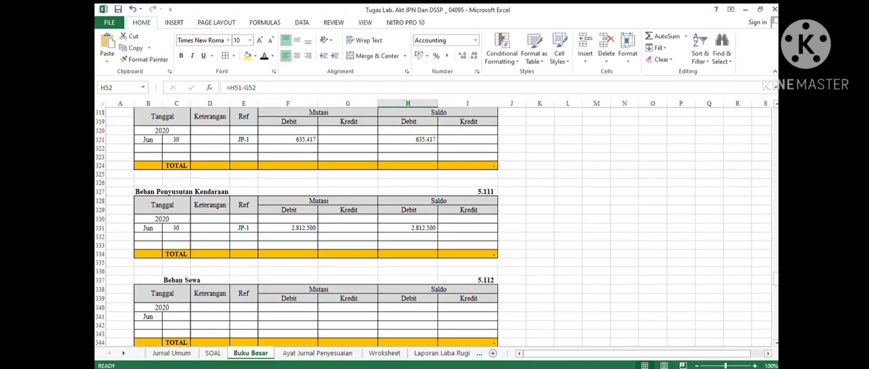
{"action": "left_click_drag", "start_coordinate": [176, 316], "coordinate": [469, 317]}
{"action": "left_click", "coordinate": [265, 56]}
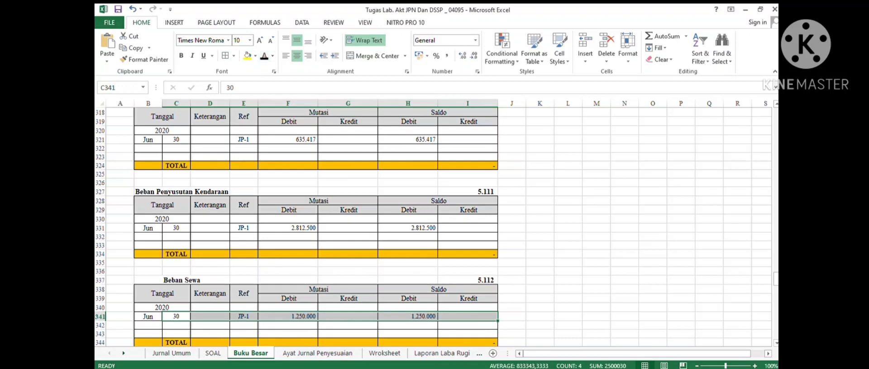
- Check the Beban Sewa row's cell references and look up entry 4's credit account in the adjusting journal
{"action": "scroll", "coordinate": [432, 226], "scroll_direction": "down", "scroll_amount": 4}
{"action": "left_click", "coordinate": [176, 210]}
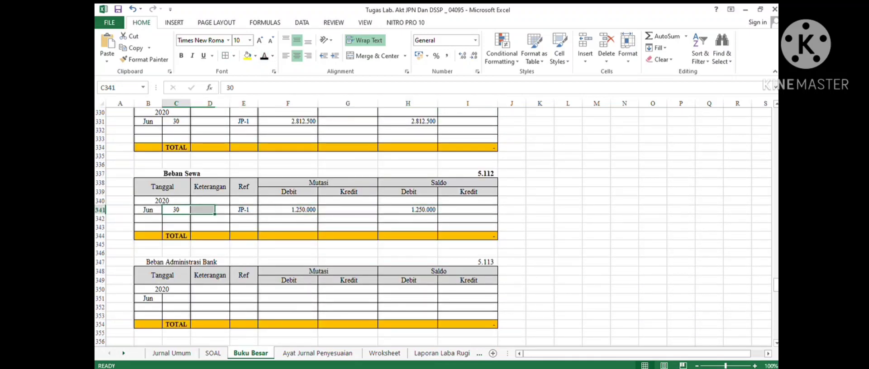
{"action": "left_click", "coordinate": [244, 210]}
{"action": "left_click", "coordinate": [287, 210]}
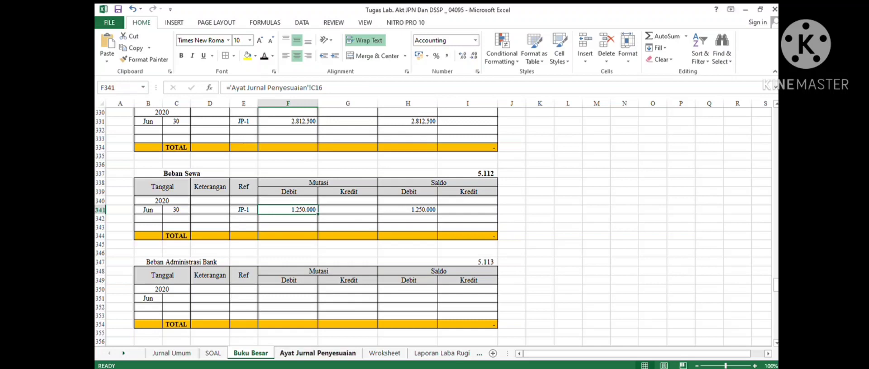
{"action": "left_click", "coordinate": [318, 353]}
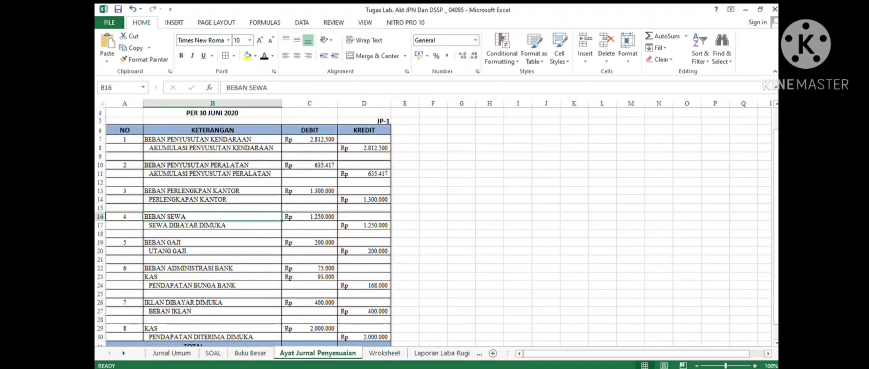
{"action": "left_click", "coordinate": [212, 226]}
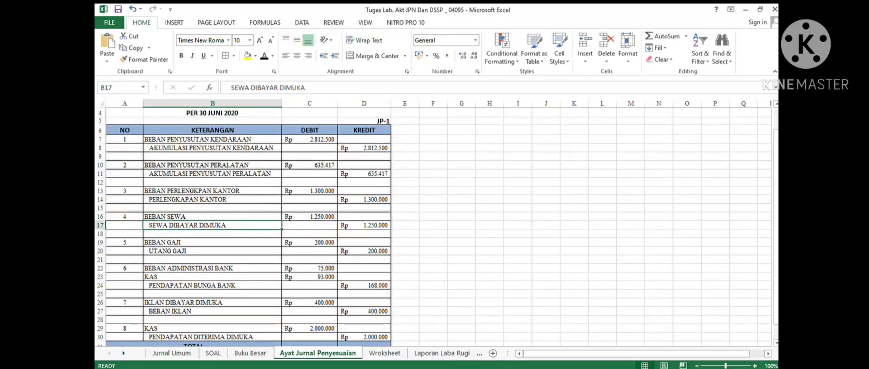
- Post entry 4's credit to the Sewa Dibayar Dimuka ledger: Jun 30, Ref JP-1, credit 1.250.000 and debit balance 13.750.000
{"action": "left_click", "coordinate": [250, 354]}
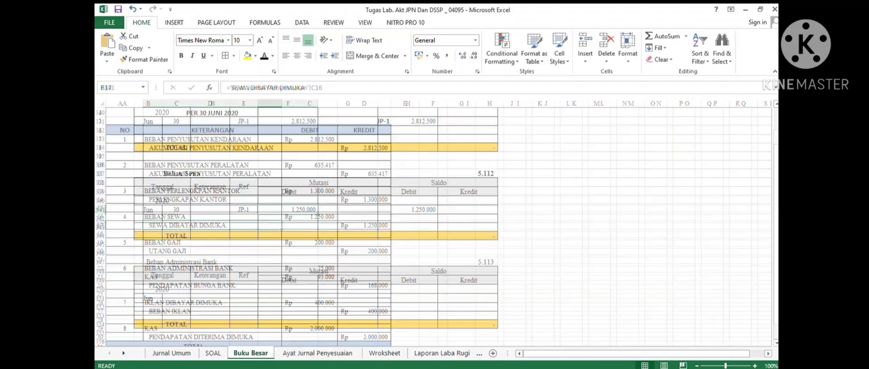
{"action": "scroll", "coordinate": [436, 227], "scroll_direction": "up", "scroll_amount": 20}
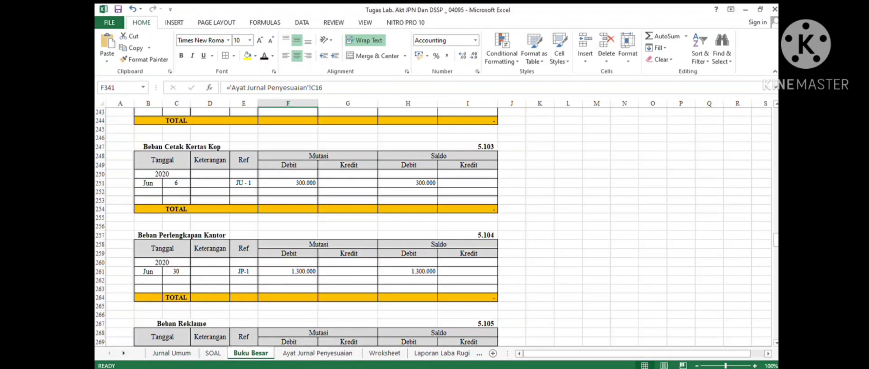
{"action": "scroll", "coordinate": [436, 227], "scroll_direction": "up", "scroll_amount": 20}
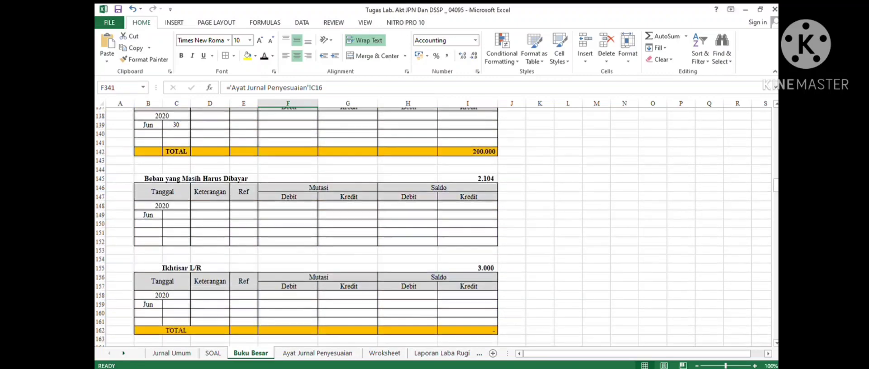
{"action": "scroll", "coordinate": [436, 227], "scroll_direction": "up", "scroll_amount": 15}
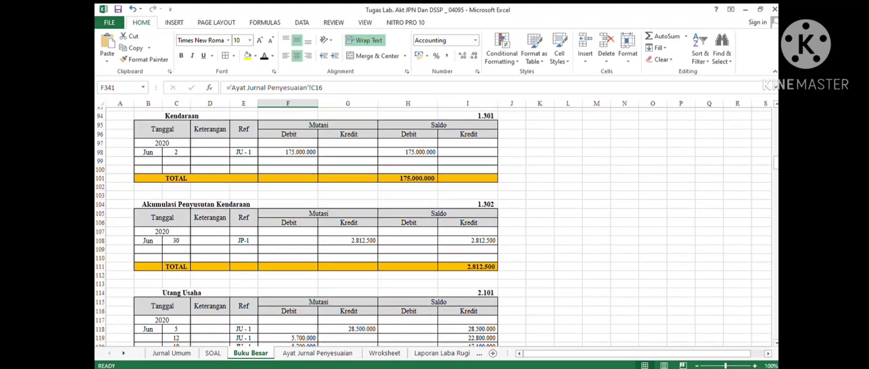
{"action": "scroll", "coordinate": [435, 227], "scroll_direction": "up", "scroll_amount": 13}
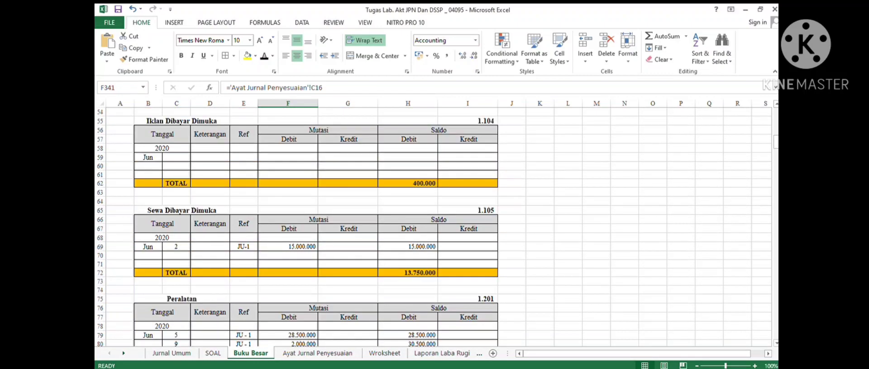
{"action": "left_click_drag", "start_coordinate": [176, 256], "coordinate": [466, 256]}
{"action": "left_click", "coordinate": [264, 56]}
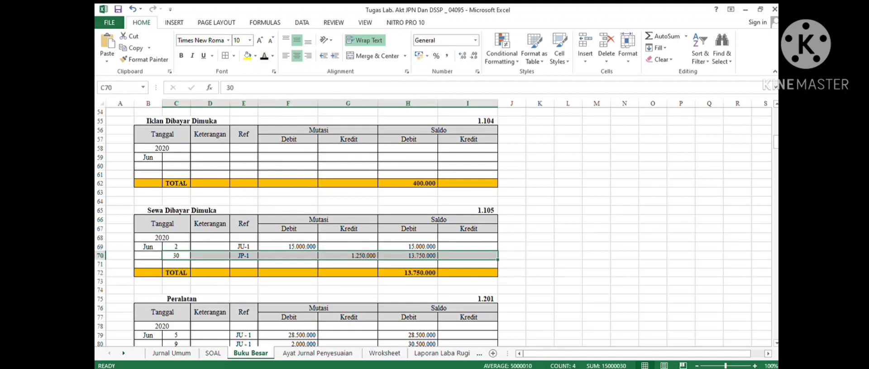
- Check the Sewa Dibayar Dimuka total formula and review entry 5's Beban Gaji debit in the adjusting journal
{"action": "left_click", "coordinate": [243, 256]}
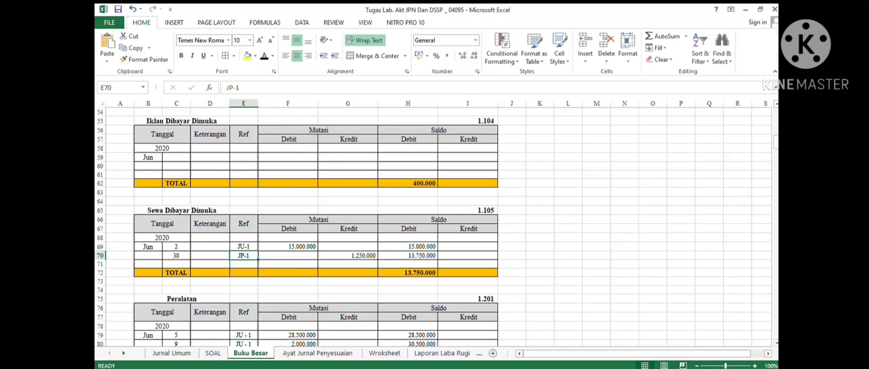
{"action": "left_click", "coordinate": [408, 273]}
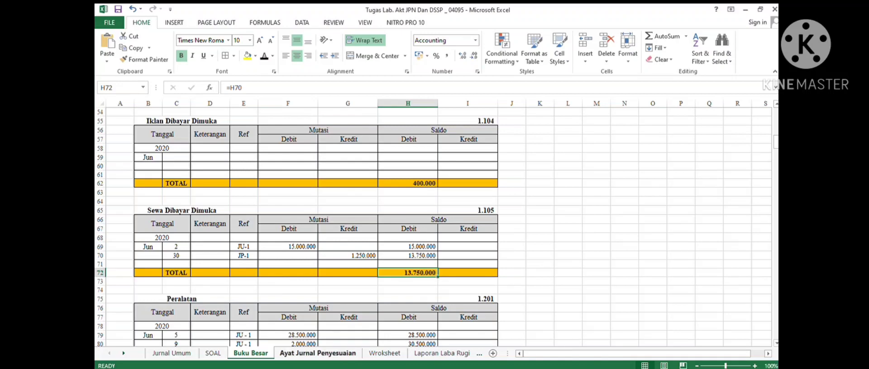
{"action": "left_click", "coordinate": [317, 353]}
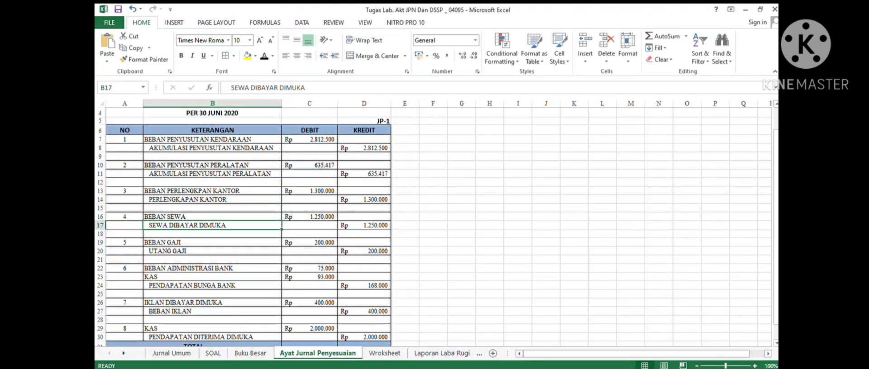
{"action": "left_click", "coordinate": [212, 242]}
{"action": "left_click", "coordinate": [310, 243]}
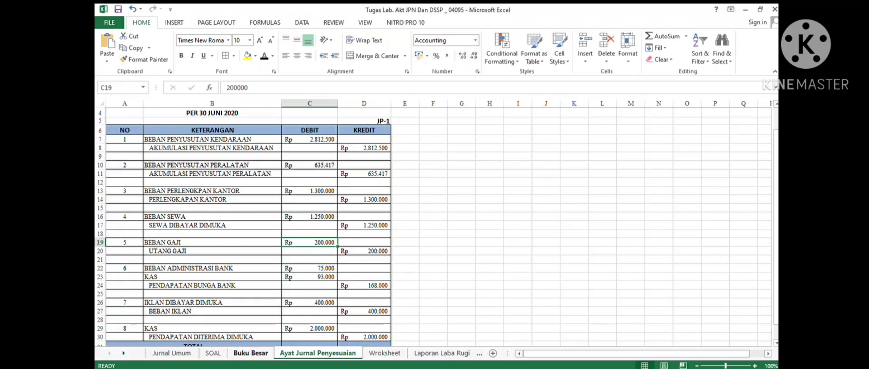
{"action": "left_click", "coordinate": [250, 353]}
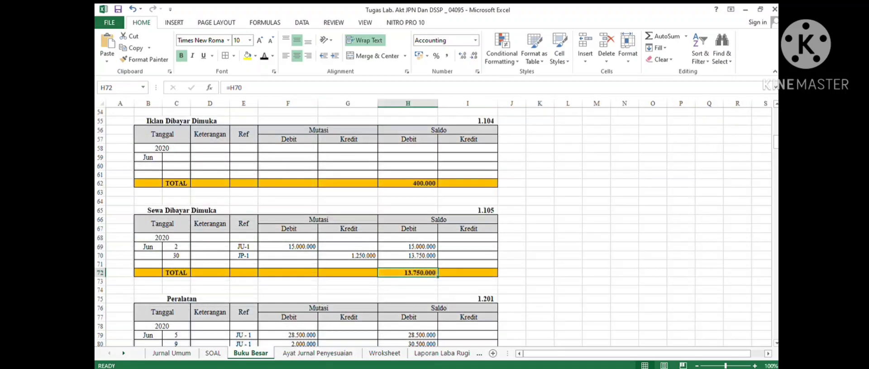
- Post entry 5's debit to the Beban Gaji ledger: Jun 30, Ref JP-1, debit 200.000 and debit balance 2.600.000
{"action": "scroll", "coordinate": [434, 226], "scroll_direction": "down", "scroll_amount": 20}
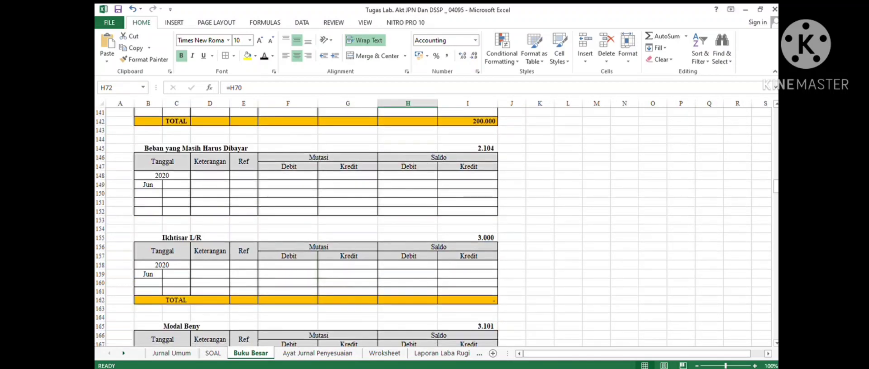
{"action": "scroll", "coordinate": [434, 226], "scroll_direction": "down", "scroll_amount": 20}
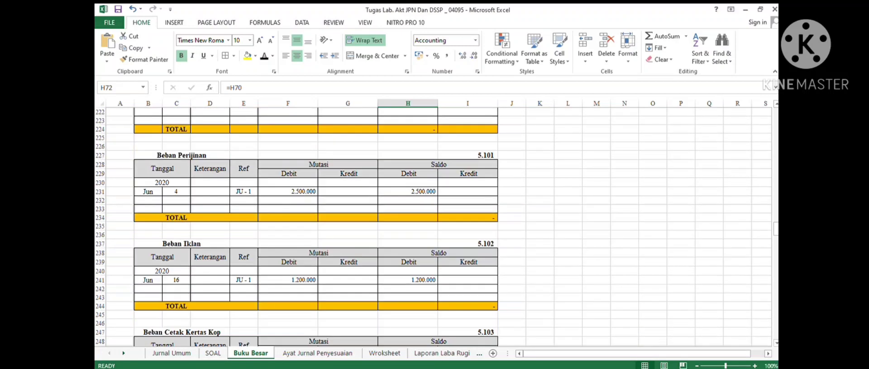
{"action": "scroll", "coordinate": [434, 226], "scroll_direction": "down", "scroll_amount": 11}
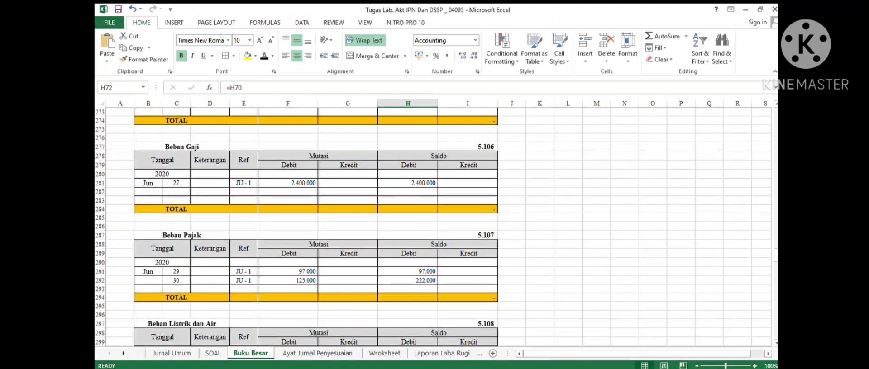
{"action": "left_click_drag", "start_coordinate": [176, 192], "coordinate": [467, 193]}
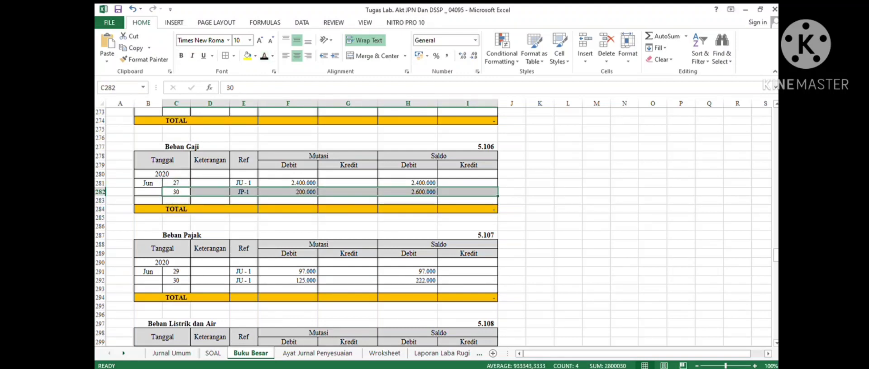
{"action": "left_click", "coordinate": [408, 192]}
{"action": "left_click", "coordinate": [407, 200]}
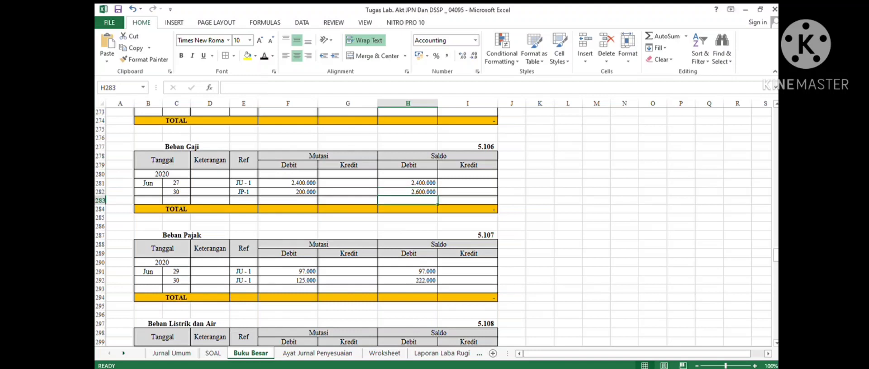
{"action": "left_click", "coordinate": [408, 192]}
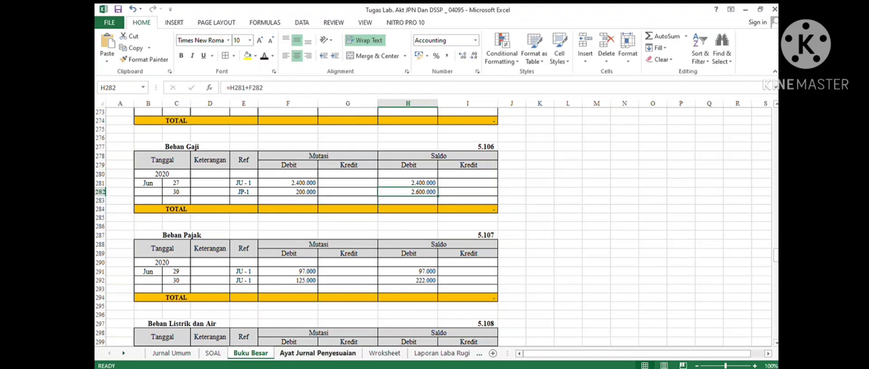
- Post entry 5's credit to the Utang Gaji ledger: Jun 30, Ref JP-1, credit and credit balance 200.000, checking the total row
{"action": "left_click", "coordinate": [318, 352]}
{"action": "left_click", "coordinate": [212, 251]}
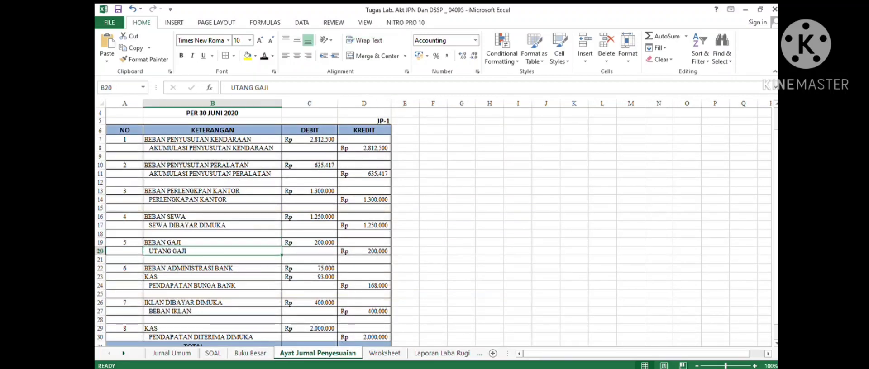
{"action": "left_click", "coordinate": [250, 353]}
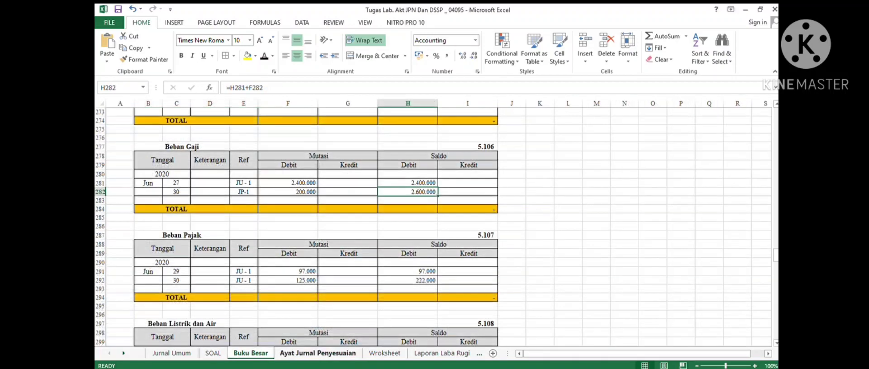
{"action": "scroll", "coordinate": [432, 226], "scroll_direction": "down", "scroll_amount": 3}
{"action": "scroll", "coordinate": [432, 226], "scroll_direction": "down", "scroll_amount": 4}
{"action": "scroll", "coordinate": [432, 226], "scroll_direction": "up", "scroll_amount": 17}
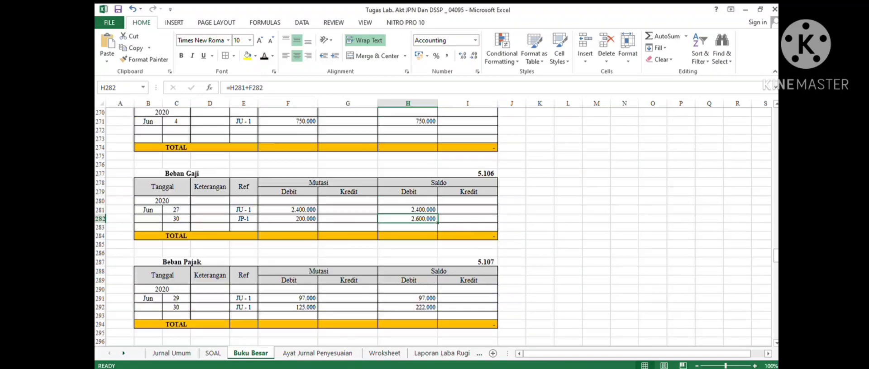
{"action": "scroll", "coordinate": [432, 226], "scroll_direction": "up", "scroll_amount": 12}
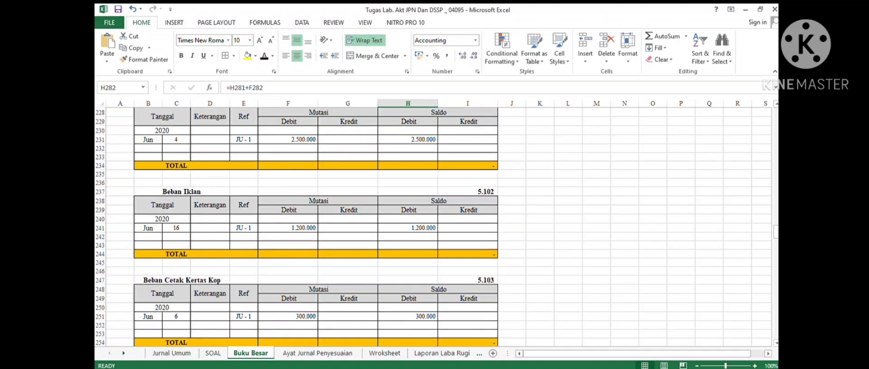
{"action": "scroll", "coordinate": [432, 226], "scroll_direction": "up", "scroll_amount": 14}
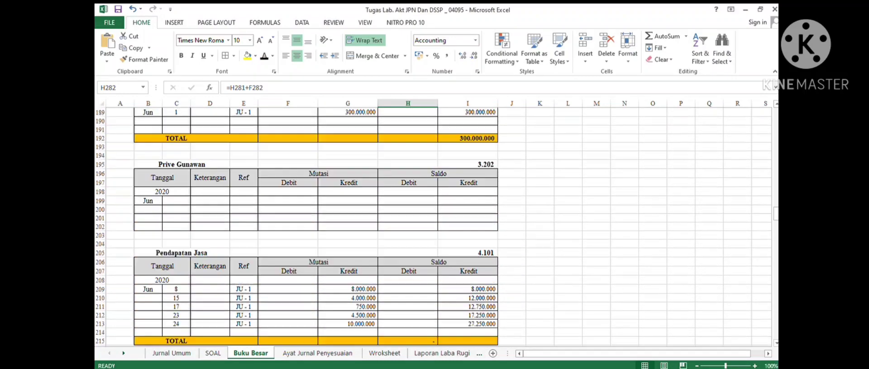
{"action": "scroll", "coordinate": [432, 226], "scroll_direction": "up", "scroll_amount": 14}
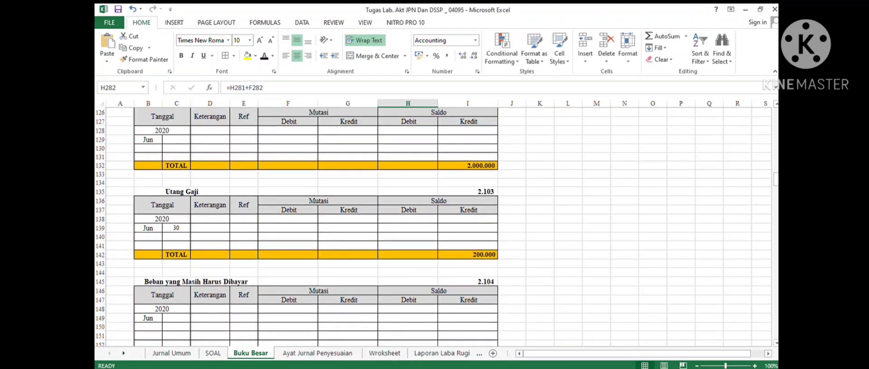
{"action": "left_click_drag", "start_coordinate": [176, 228], "coordinate": [475, 228]}
{"action": "left_click", "coordinate": [264, 56]}
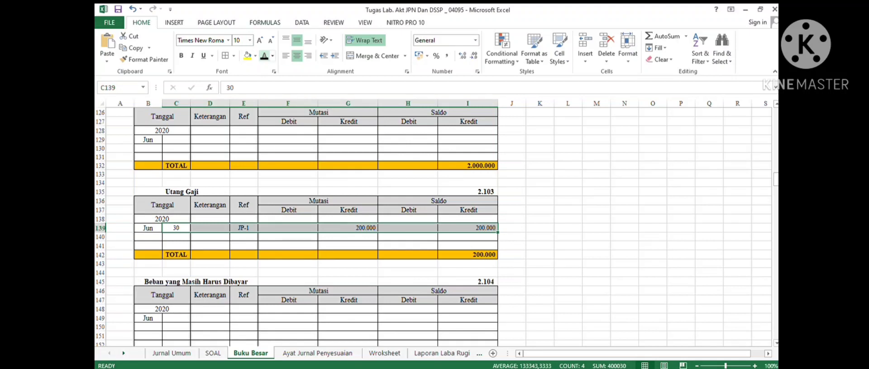
{"action": "left_click", "coordinate": [407, 237]}
{"action": "left_click", "coordinate": [468, 255]}
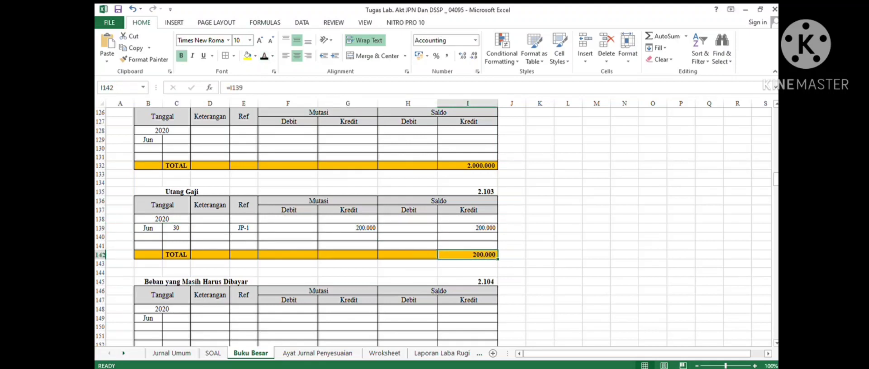
- Review entry 6's Beban Administrasi Bank debit in the adjusting journal and browse the ledger for its account
{"action": "left_click", "coordinate": [317, 353]}
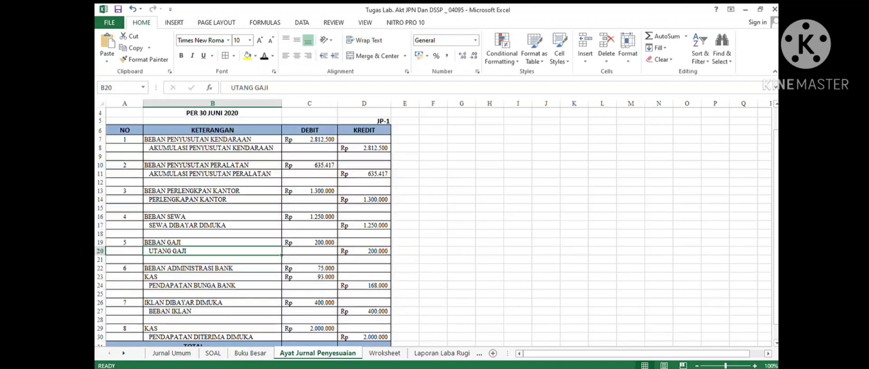
{"action": "scroll", "coordinate": [434, 226], "scroll_direction": "down", "scroll_amount": 3}
{"action": "left_click", "coordinate": [212, 190]}
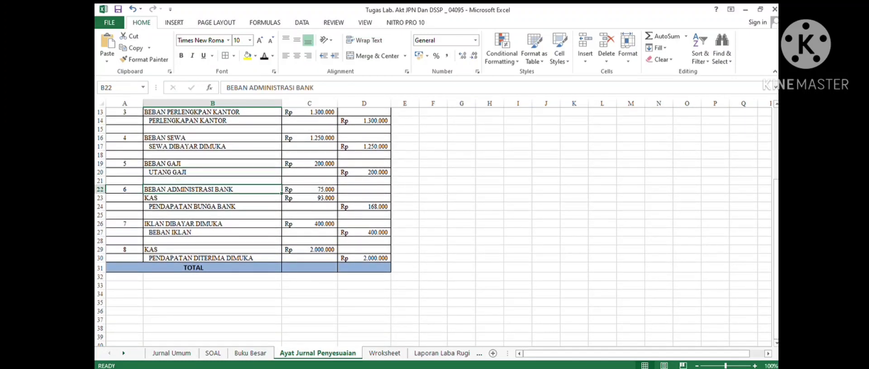
{"action": "left_click", "coordinate": [310, 190]}
{"action": "left_click", "coordinate": [250, 353]}
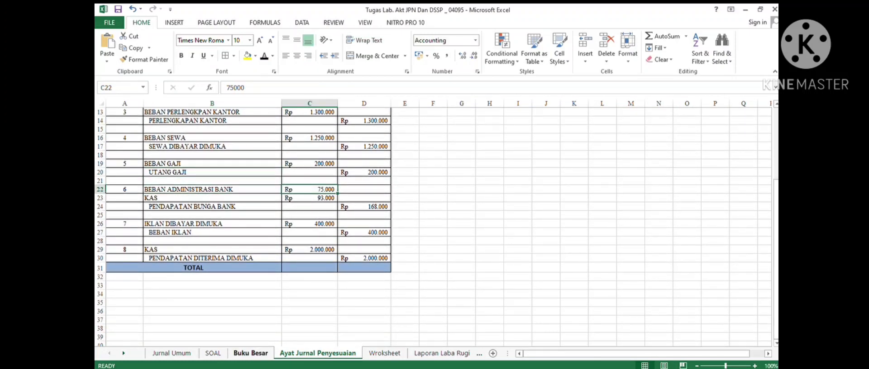
{"action": "scroll", "coordinate": [434, 226], "scroll_direction": "down", "scroll_amount": 12}
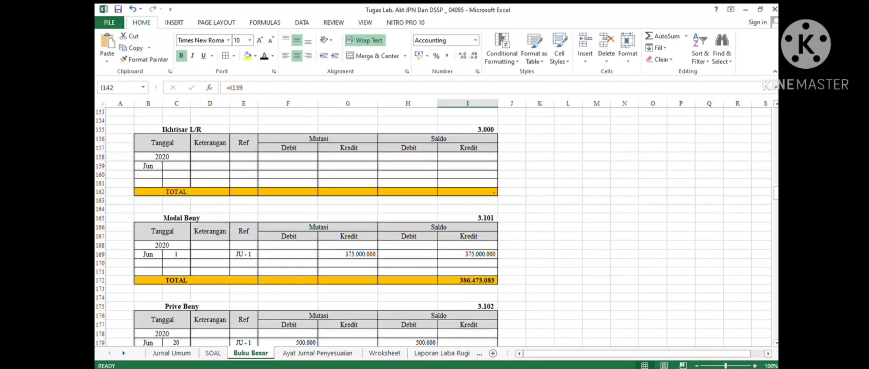
{"action": "scroll", "coordinate": [435, 227], "scroll_direction": "down", "scroll_amount": 15}
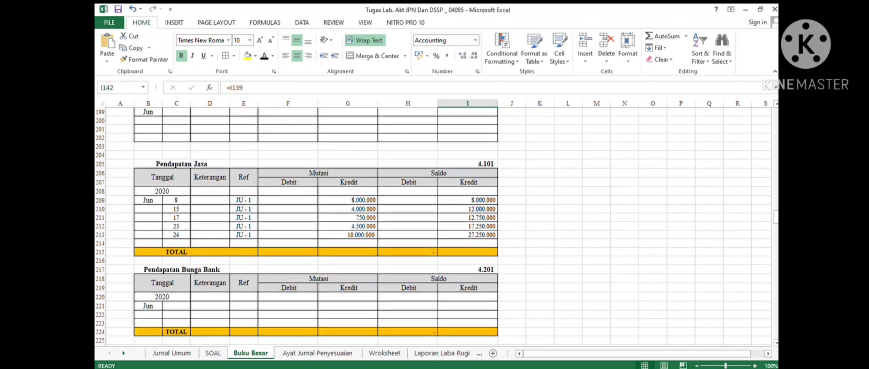
{"action": "scroll", "coordinate": [434, 226], "scroll_direction": "up", "scroll_amount": 2}
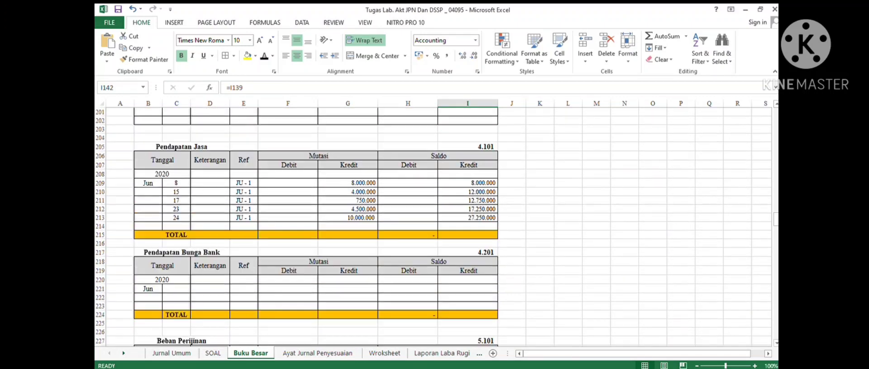
- Post entry 6's debit to the Beban Administrasi Bank ledger: Jun 30, Ref JP-1, debit 75.000 and debit balance 75.000
{"action": "scroll", "coordinate": [433, 226], "scroll_direction": "down", "scroll_amount": 10}
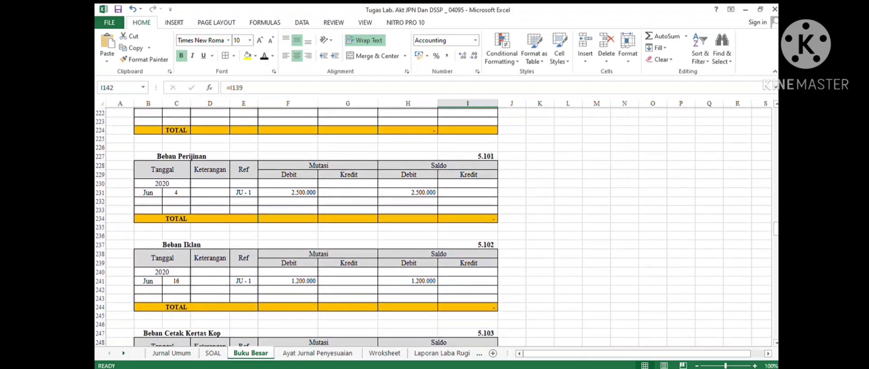
{"action": "scroll", "coordinate": [433, 226], "scroll_direction": "down", "scroll_amount": 14}
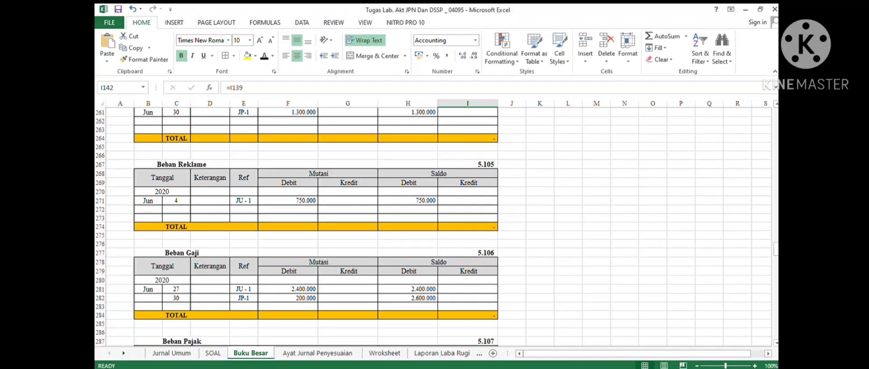
{"action": "scroll", "coordinate": [433, 226], "scroll_direction": "down", "scroll_amount": 12}
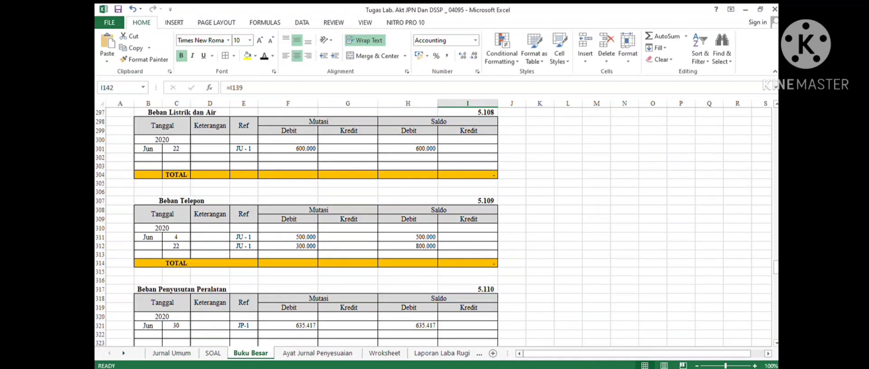
{"action": "scroll", "coordinate": [433, 226], "scroll_direction": "down", "scroll_amount": 9}
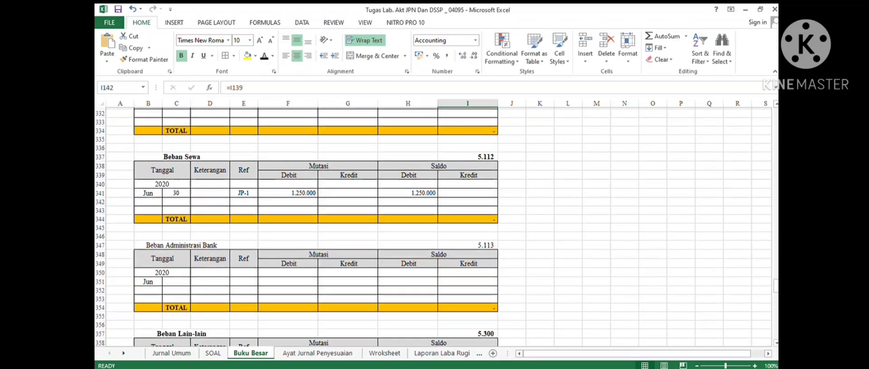
{"action": "left_click_drag", "start_coordinate": [176, 245], "coordinate": [468, 245]}
{"action": "left_click", "coordinate": [264, 56]}
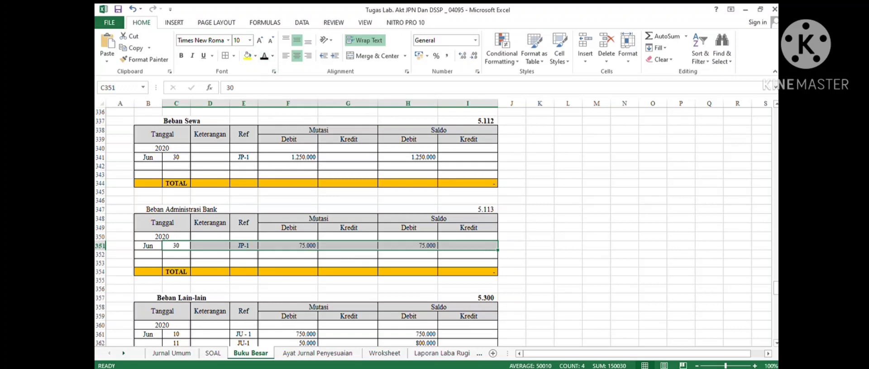
- Post entry 6's Kas debit to the Kas ledger: Jun 30, Ref JP-1, debit 93.000 with running balance formula =H31+F32
{"action": "left_click", "coordinate": [407, 255]}
{"action": "key", "text": "ctrl+Page_Down"}
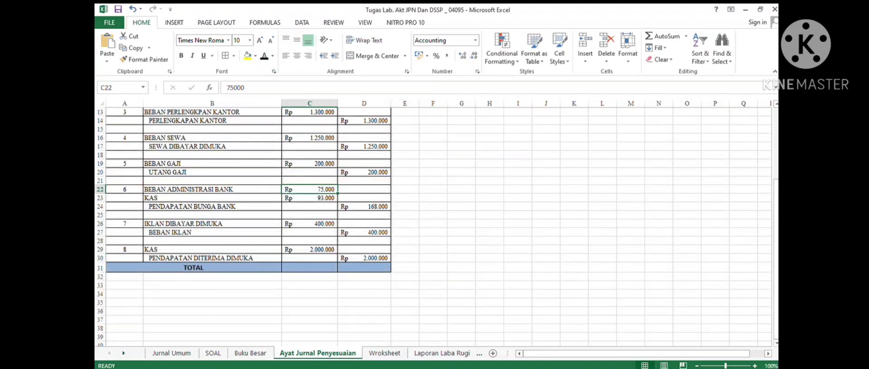
{"action": "left_click", "coordinate": [212, 198]}
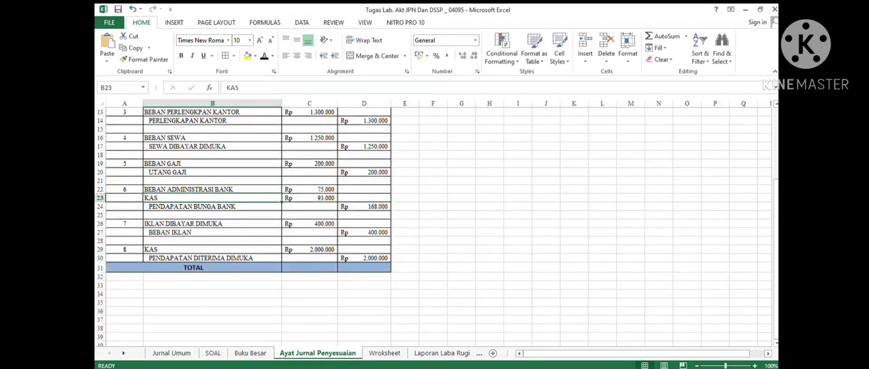
{"action": "left_click", "coordinate": [251, 353]}
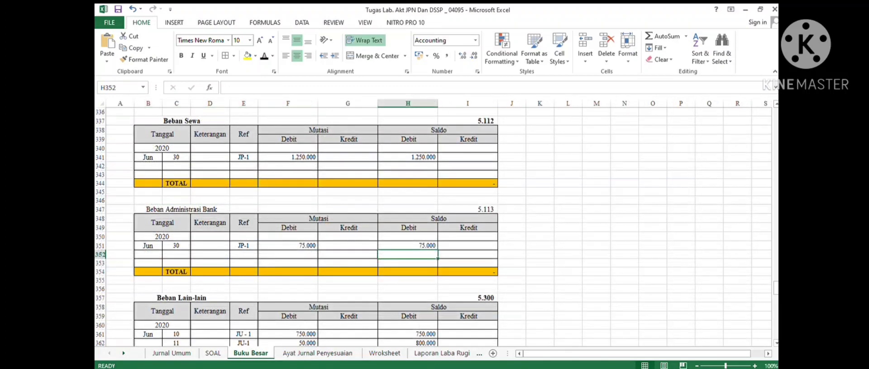
{"action": "scroll", "coordinate": [437, 226], "scroll_direction": "up", "scroll_amount": 13}
{"action": "scroll", "coordinate": [437, 226], "scroll_direction": "up", "scroll_amount": 20}
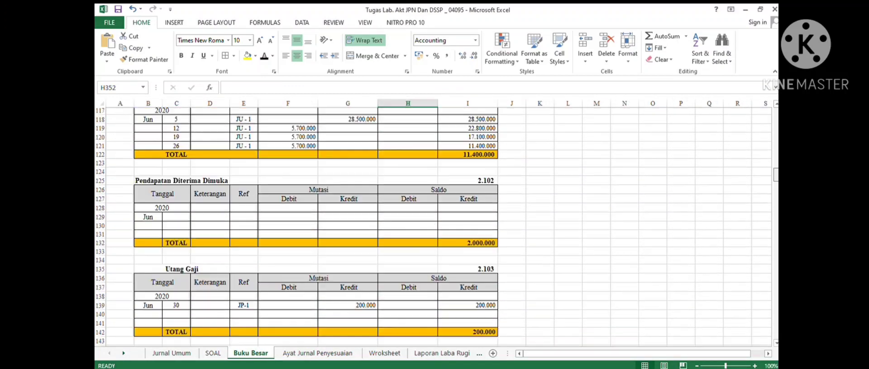
{"action": "scroll", "coordinate": [437, 226], "scroll_direction": "down", "scroll_amount": 4}
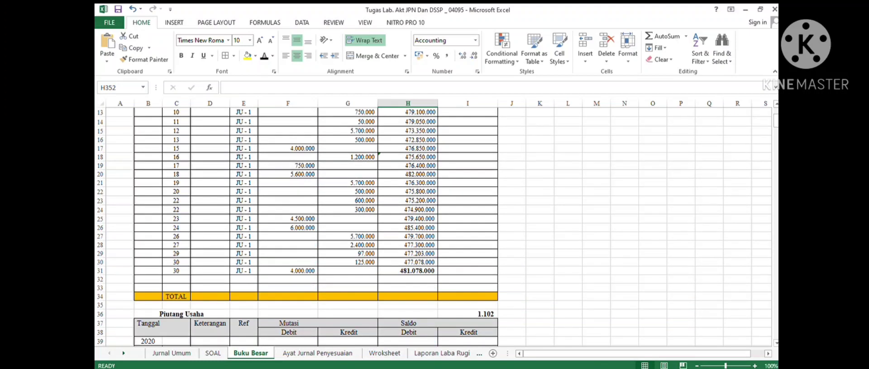
{"action": "left_click_drag", "start_coordinate": [176, 280], "coordinate": [408, 280]}
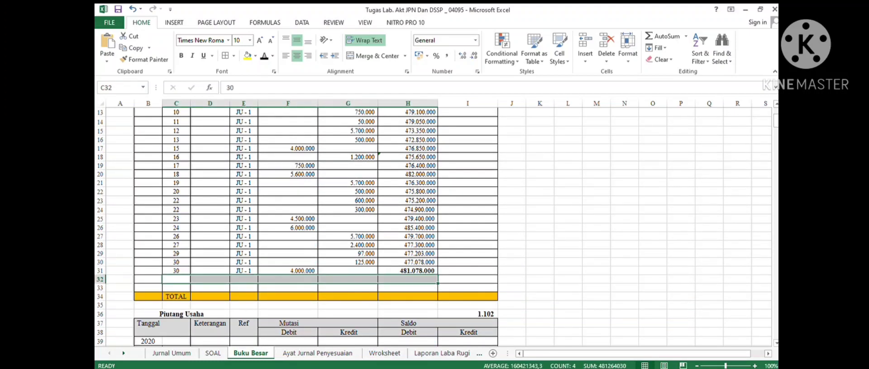
{"action": "left_click", "coordinate": [264, 56]}
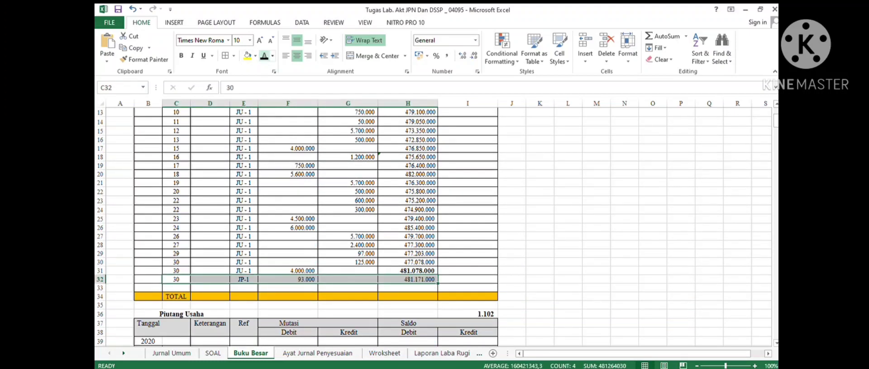
{"action": "left_click", "coordinate": [408, 279]}
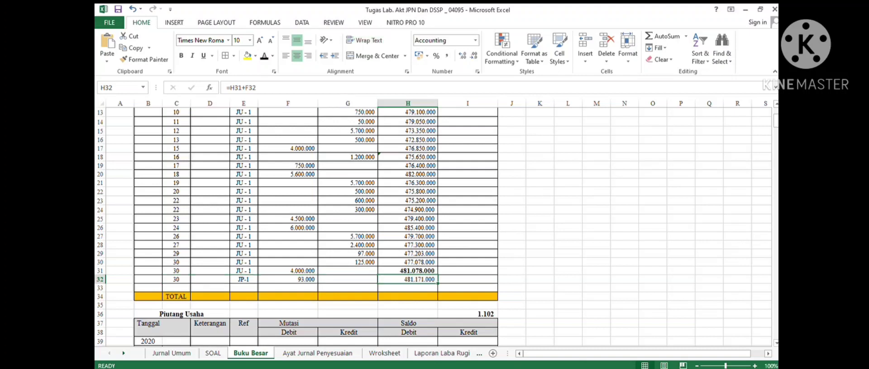
{"action": "left_click", "coordinate": [467, 279]}
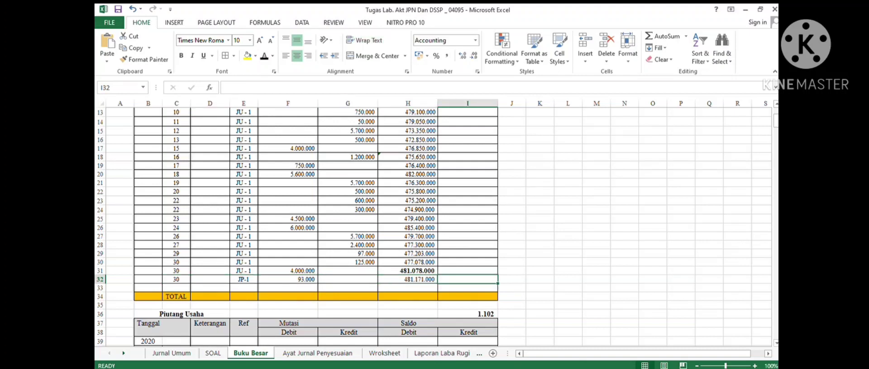
{"action": "left_click", "coordinate": [407, 279]}
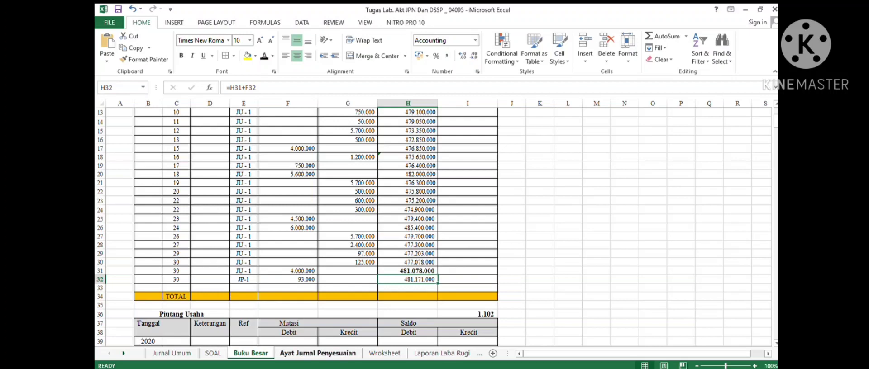
- Post entry 6's credit to the Pendapatan Bunga Bank ledger: Jun 30, Ref JP-1, credit and credit balance 168.000
{"action": "left_click", "coordinate": [318, 353]}
{"action": "left_click", "coordinate": [213, 207]}
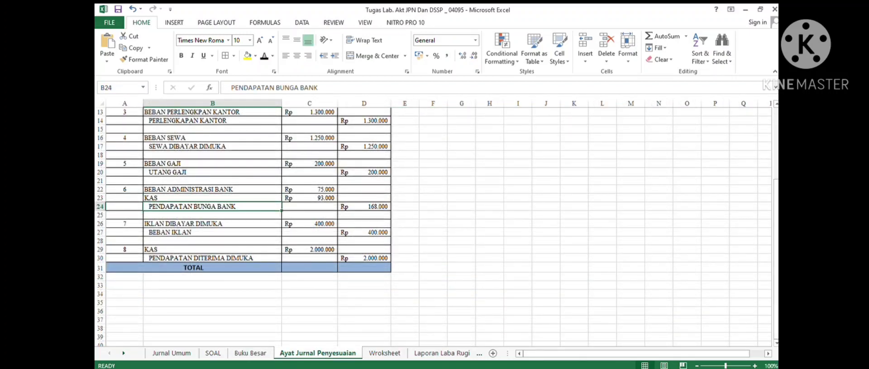
{"action": "left_click", "coordinate": [250, 352]}
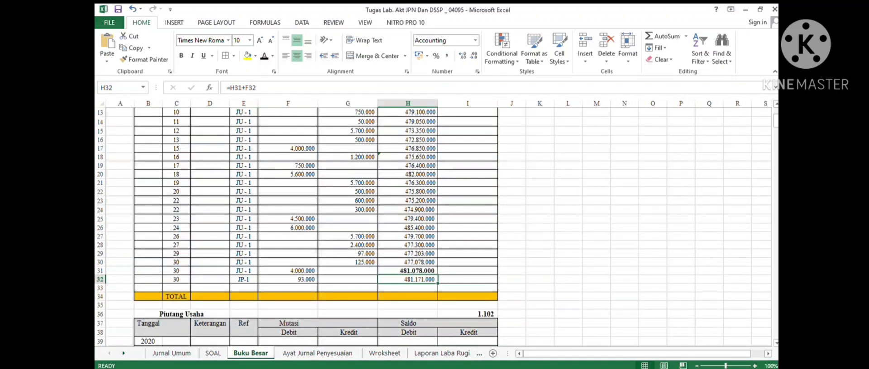
{"action": "scroll", "coordinate": [434, 226], "scroll_direction": "down", "scroll_amount": 10}
{"action": "scroll", "coordinate": [435, 226], "scroll_direction": "down", "scroll_amount": 17}
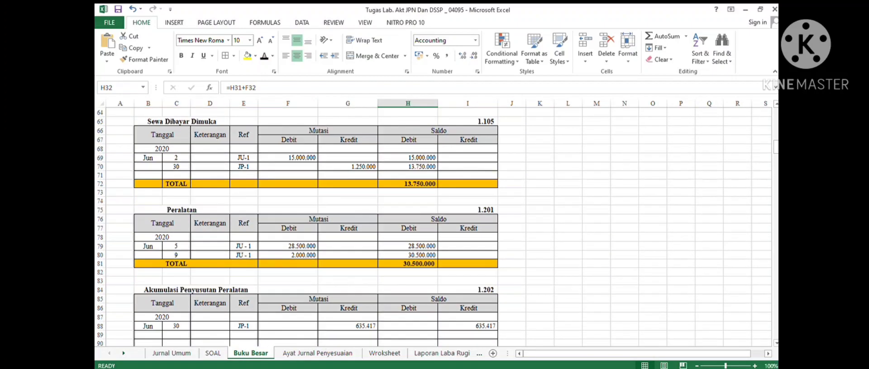
{"action": "scroll", "coordinate": [435, 227], "scroll_direction": "down", "scroll_amount": 4}
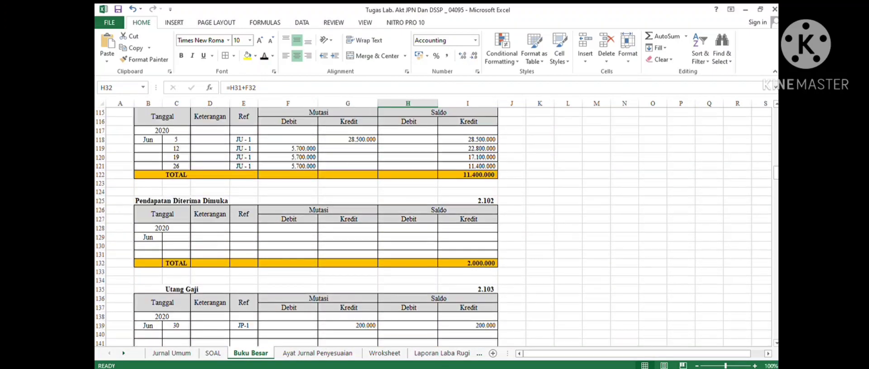
{"action": "scroll", "coordinate": [434, 226], "scroll_direction": "down", "scroll_amount": 13}
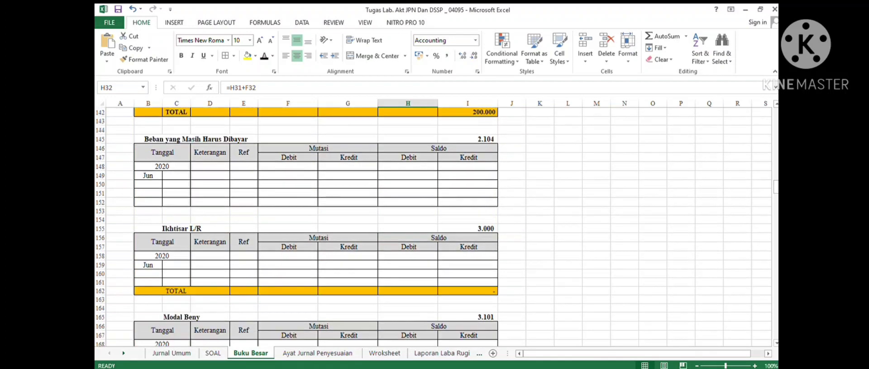
{"action": "scroll", "coordinate": [434, 226], "scroll_direction": "down", "scroll_amount": 17}
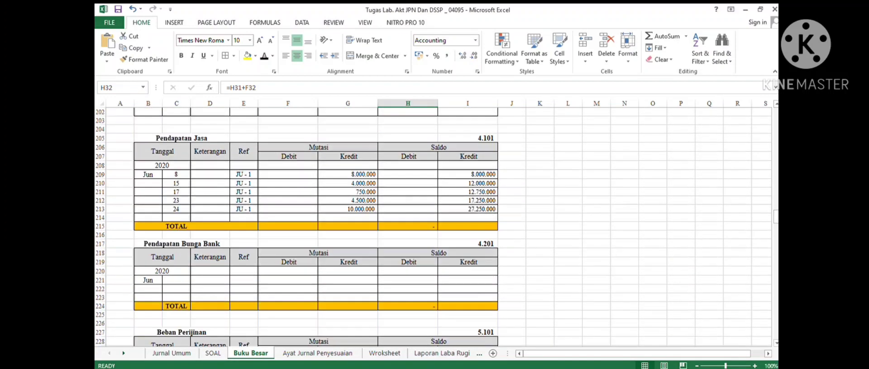
{"action": "left_click_drag", "start_coordinate": [176, 254], "coordinate": [468, 157]}
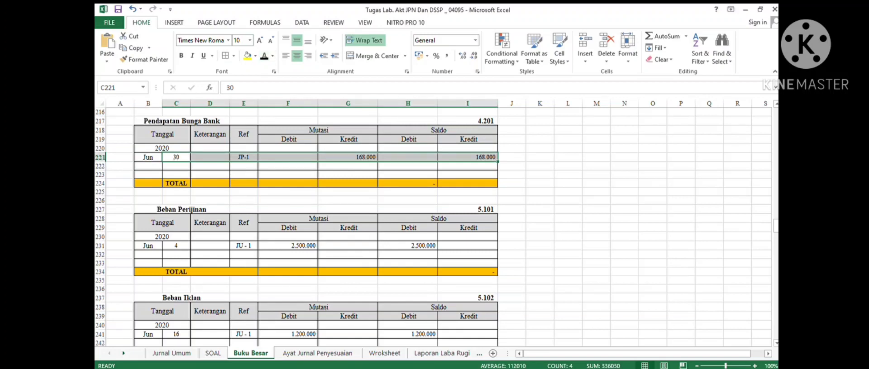
{"action": "left_click", "coordinate": [468, 157]}
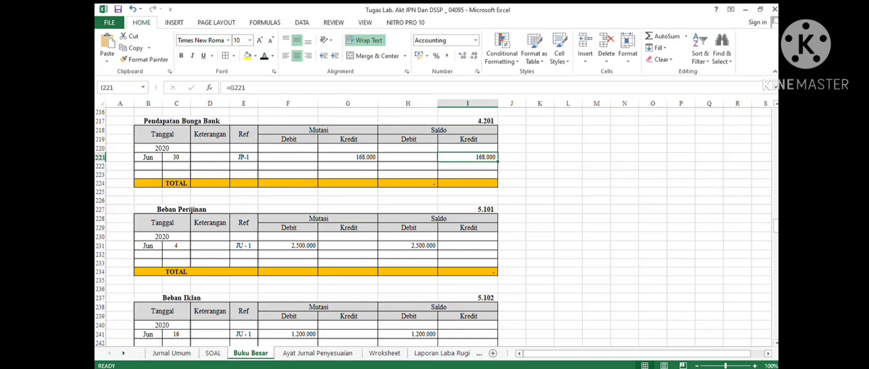
- Review entry 7's Iklan Dibayar Dimuka debit in the adjusting journal and browse the ledger for its account
{"action": "left_click", "coordinate": [317, 353]}
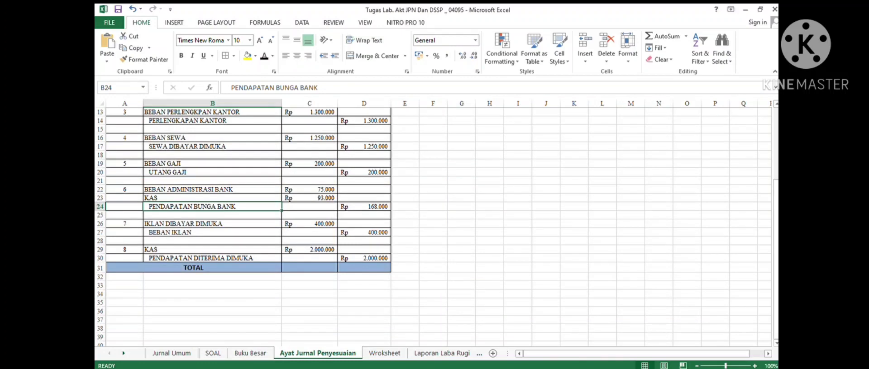
{"action": "left_click", "coordinate": [212, 224]}
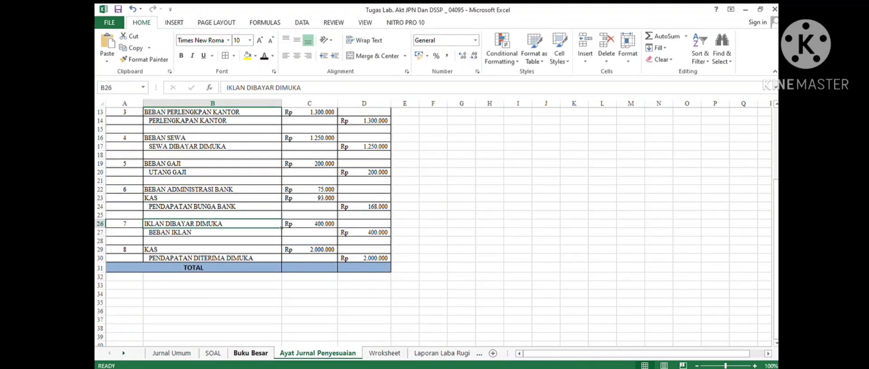
{"action": "left_click", "coordinate": [250, 353]}
{"action": "scroll", "coordinate": [317, 226], "scroll_direction": "down", "scroll_amount": 7}
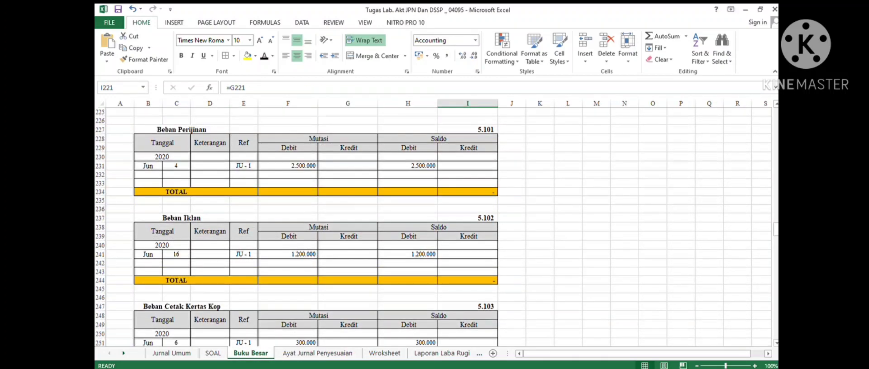
{"action": "scroll", "coordinate": [317, 226], "scroll_direction": "down", "scroll_amount": 11}
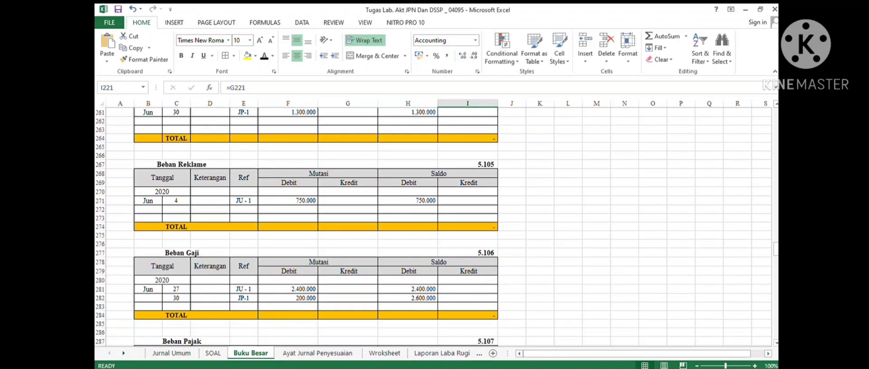
{"action": "scroll", "coordinate": [316, 226], "scroll_direction": "up", "scroll_amount": 20}
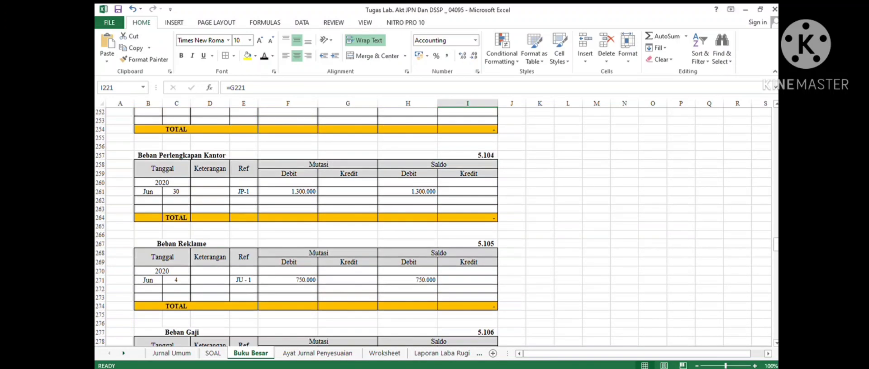
{"action": "scroll", "coordinate": [317, 226], "scroll_direction": "up", "scroll_amount": 18}
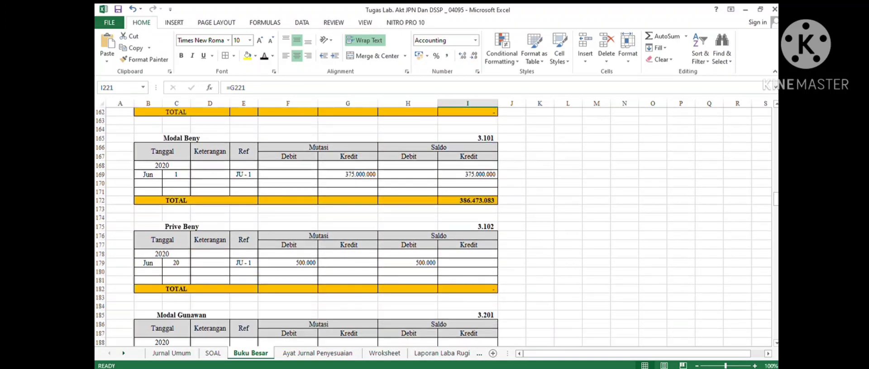
{"action": "scroll", "coordinate": [317, 226], "scroll_direction": "up", "scroll_amount": 5}
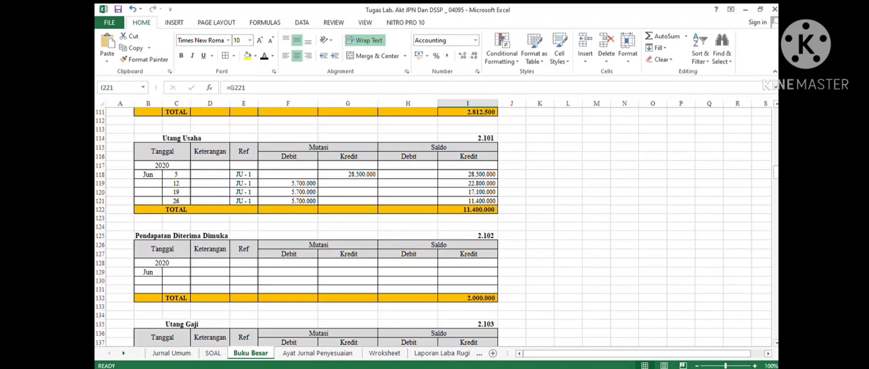
{"action": "scroll", "coordinate": [317, 226], "scroll_direction": "up", "scroll_amount": 5}
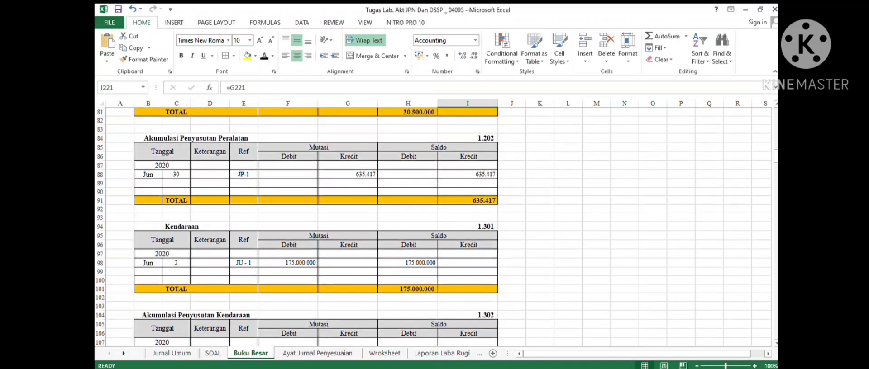
{"action": "scroll", "coordinate": [317, 226], "scroll_direction": "up", "scroll_amount": 5}
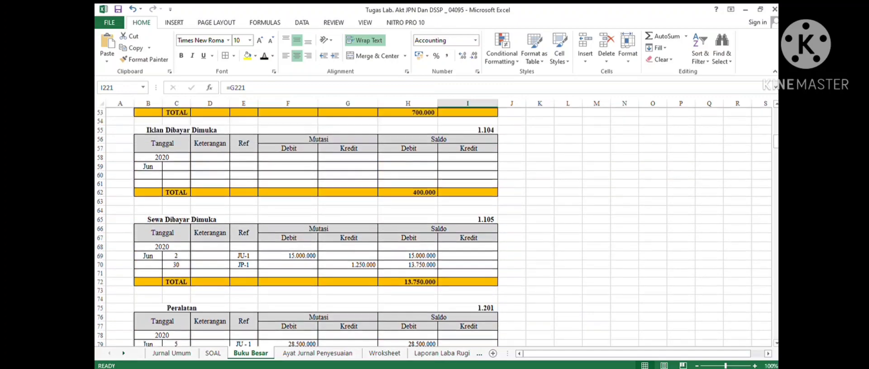
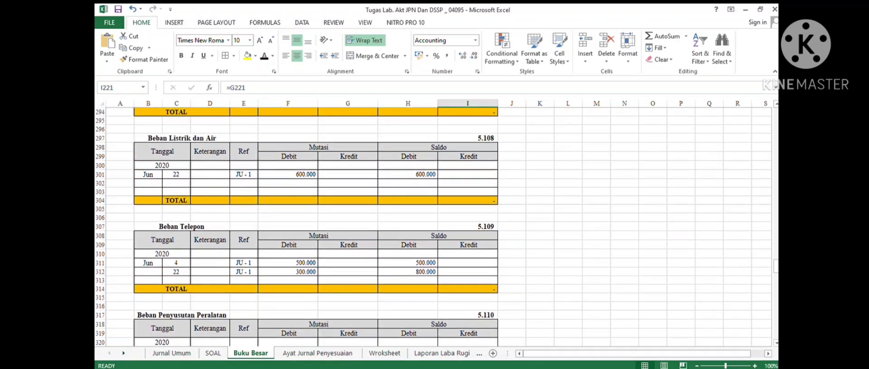
- Post entry 7's credit to the Beban Iklan ledger: Jun 30, Ref JP-1, credit 400.000 and debit balance 800.000
{"action": "key", "text": "ctrl+Page_Down"}
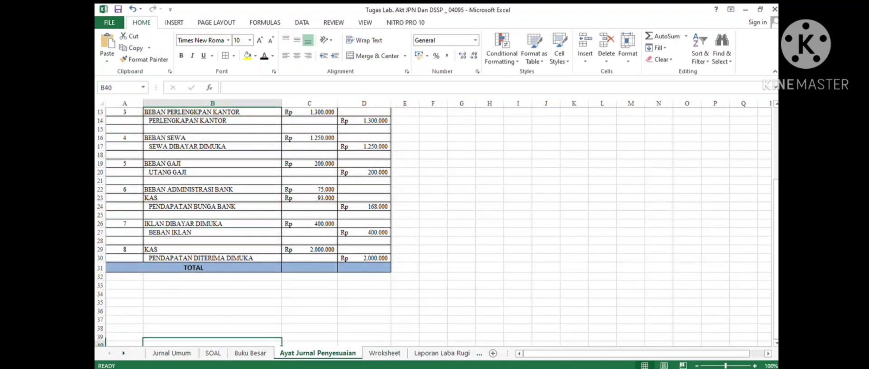
{"action": "key", "text": "ctrl+Page_Up"}
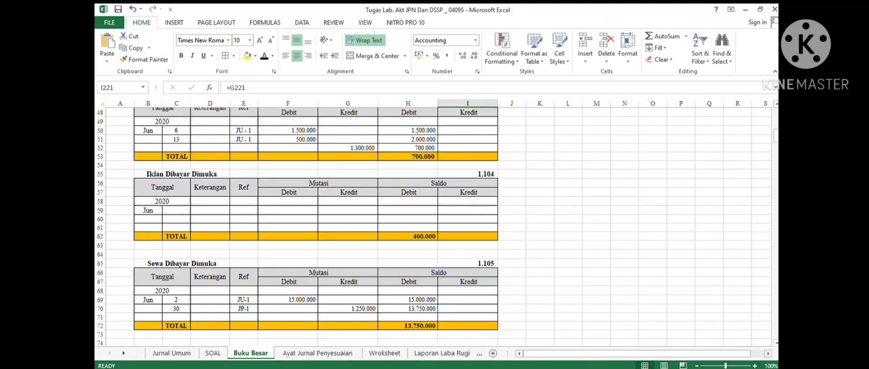
{"action": "left_click", "coordinate": [318, 354]}
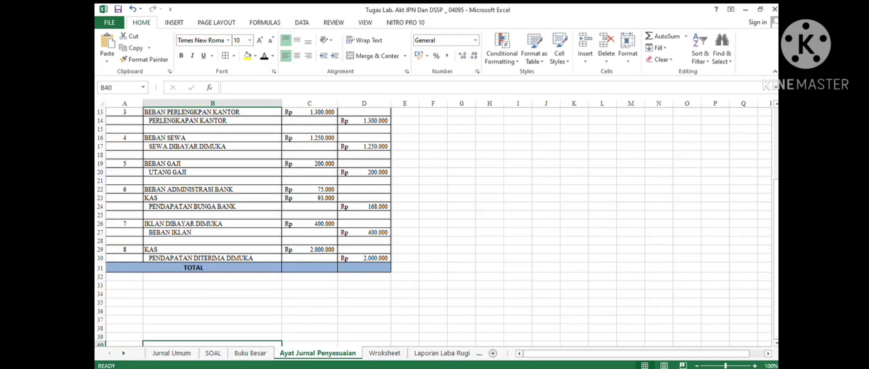
{"action": "left_click_drag", "start_coordinate": [363, 233], "coordinate": [364, 224]}
{"action": "left_click", "coordinate": [250, 354]}
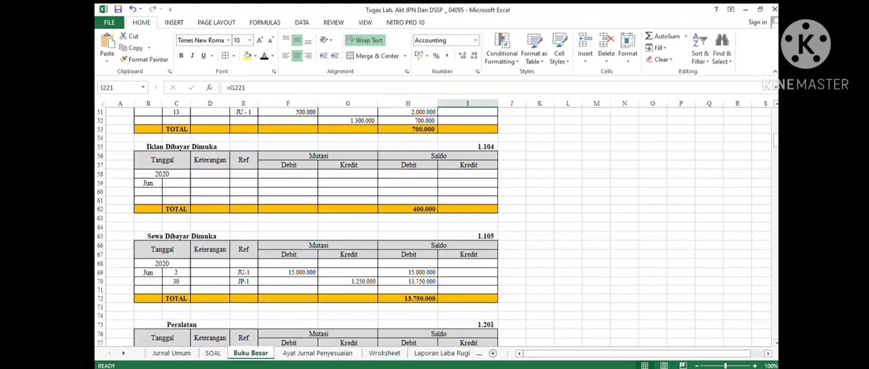
{"action": "scroll", "coordinate": [364, 226], "scroll_direction": "down", "scroll_amount": 18}
{"action": "scroll", "coordinate": [433, 227], "scroll_direction": "down", "scroll_amount": 12}
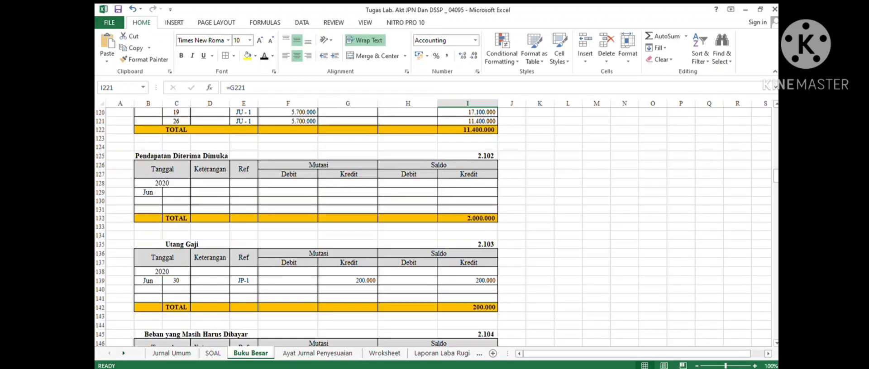
{"action": "scroll", "coordinate": [433, 227], "scroll_direction": "down", "scroll_amount": 14}
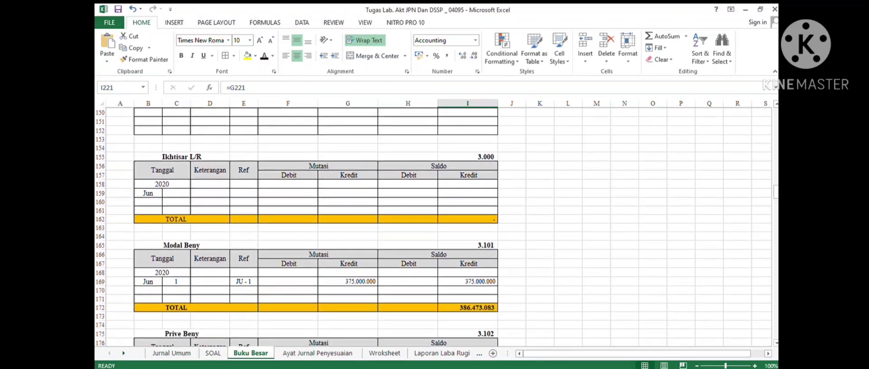
{"action": "scroll", "coordinate": [433, 227], "scroll_direction": "down", "scroll_amount": 9}
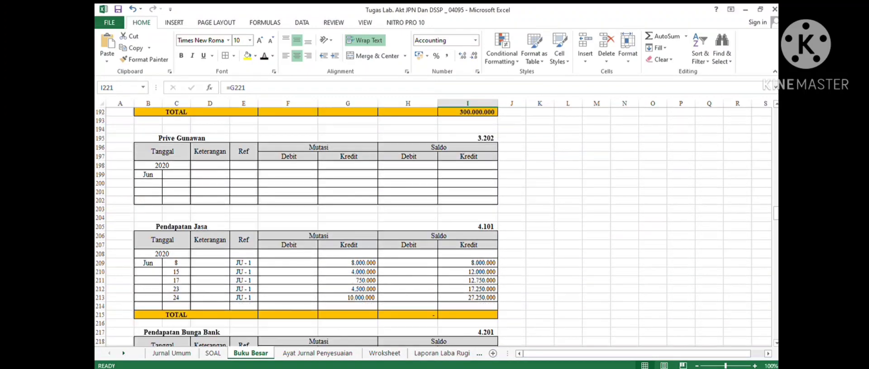
{"action": "scroll", "coordinate": [433, 227], "scroll_direction": "down", "scroll_amount": 2}
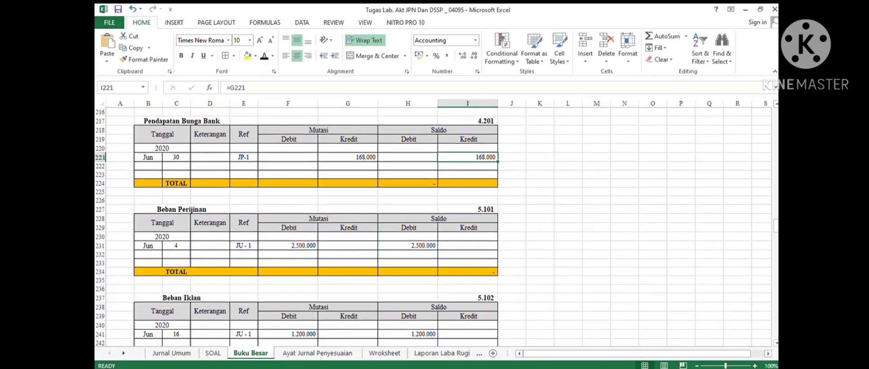
{"action": "scroll", "coordinate": [434, 227], "scroll_direction": "down", "scroll_amount": 2}
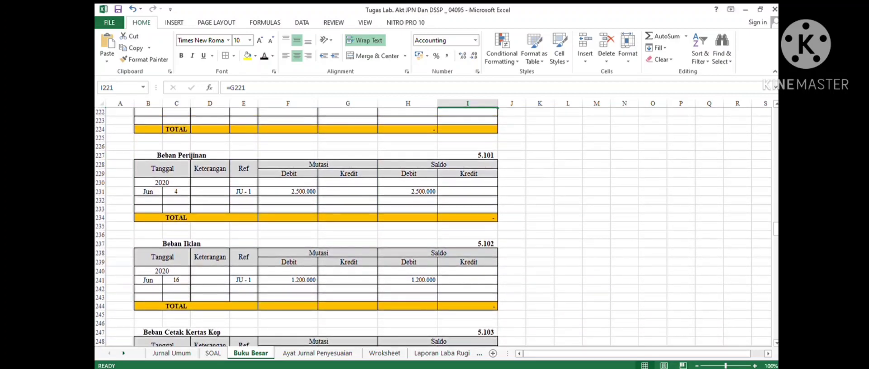
{"action": "left_click", "coordinate": [176, 289]}
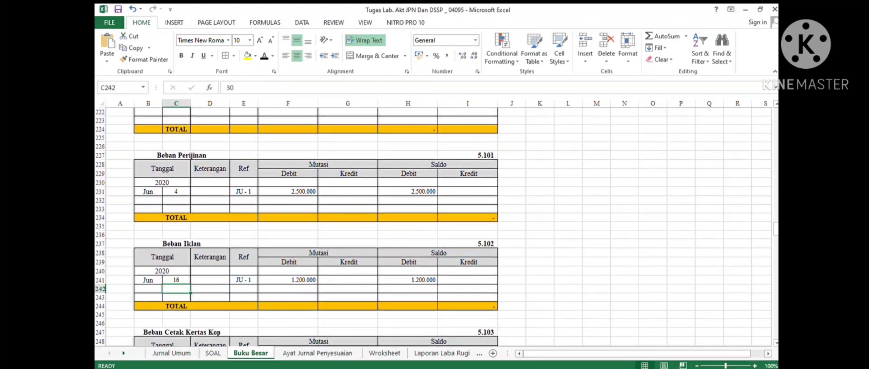
{"action": "left_click_drag", "start_coordinate": [176, 289], "coordinate": [468, 289]}
{"action": "left_click", "coordinate": [264, 56]}
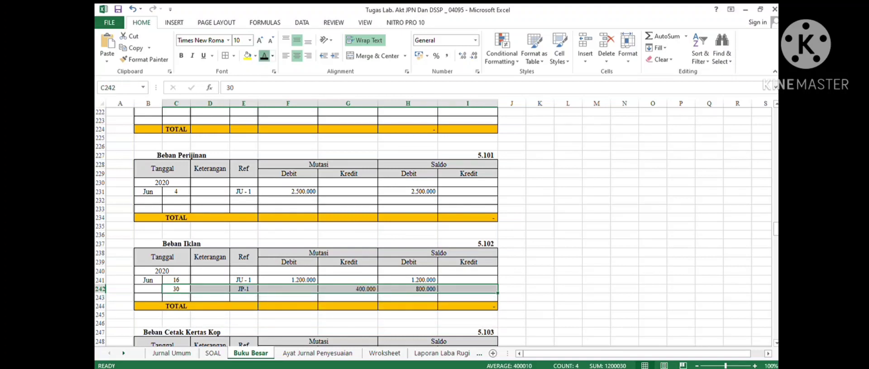
{"action": "left_click", "coordinate": [408, 298]}
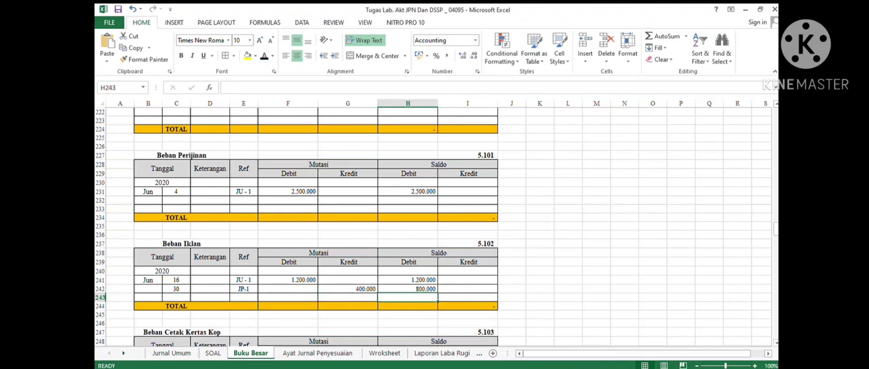
- Post entry 8's Kas debit to the Kas ledger: Jun 30, Ref JP-1, debit 2.000.000, and set the Kas total to =H33
{"action": "left_click", "coordinate": [317, 353]}
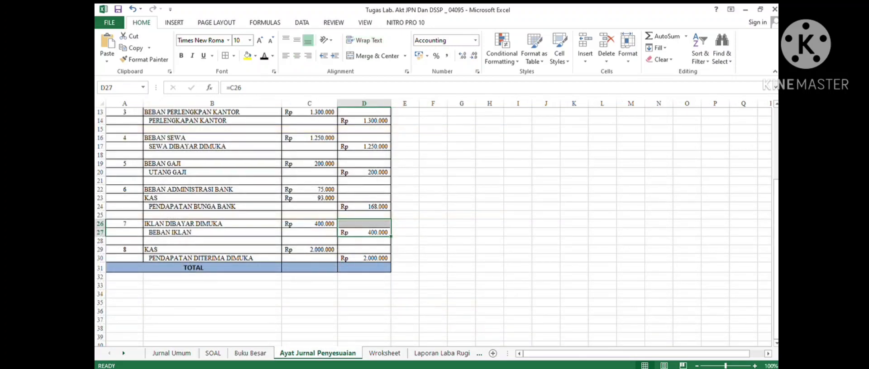
{"action": "left_click", "coordinate": [212, 249]}
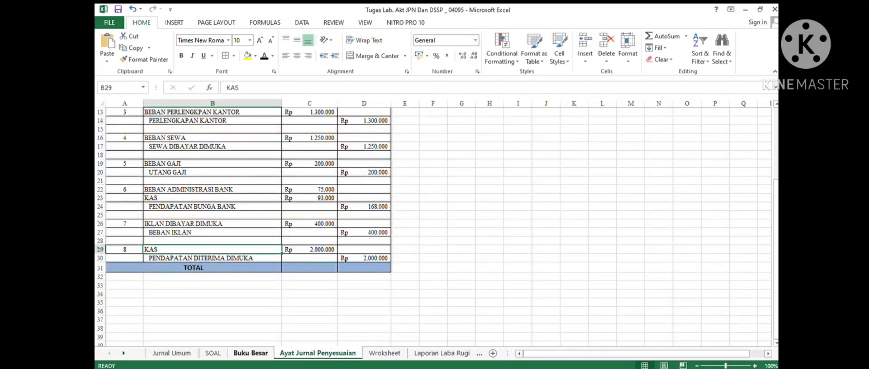
{"action": "left_click", "coordinate": [251, 353]}
{"action": "scroll", "coordinate": [435, 226], "scroll_direction": "up", "scroll_amount": 20}
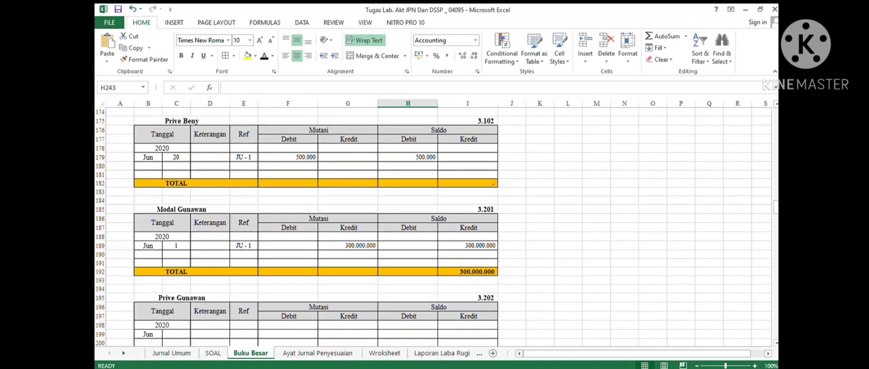
{"action": "scroll", "coordinate": [434, 227], "scroll_direction": "up", "scroll_amount": 20}
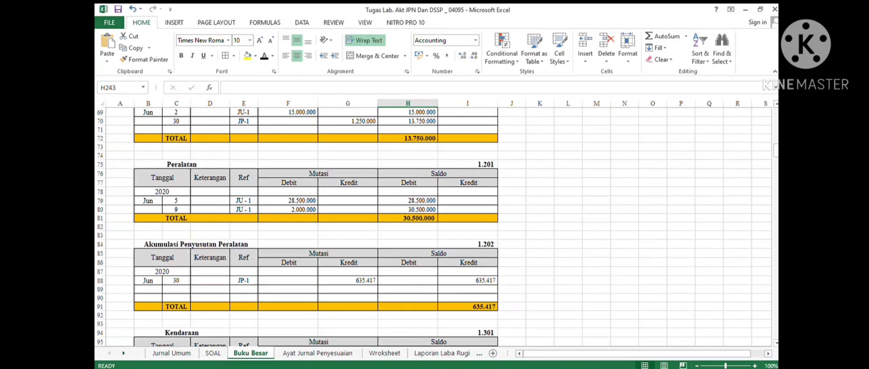
{"action": "scroll", "coordinate": [435, 226], "scroll_direction": "up", "scroll_amount": 9}
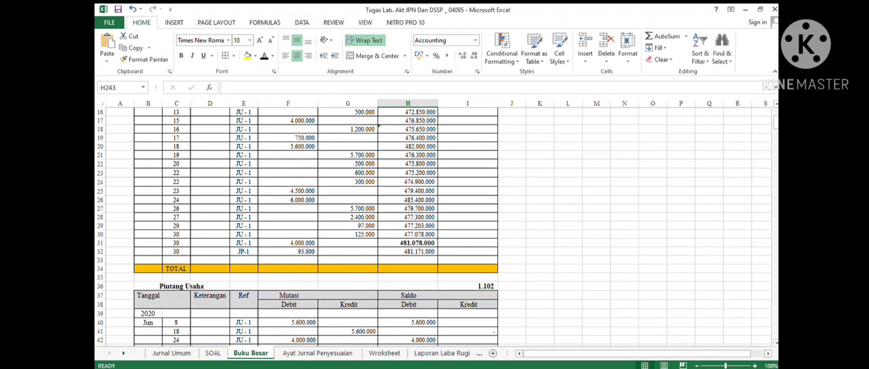
{"action": "left_click_drag", "start_coordinate": [176, 260], "coordinate": [407, 260]}
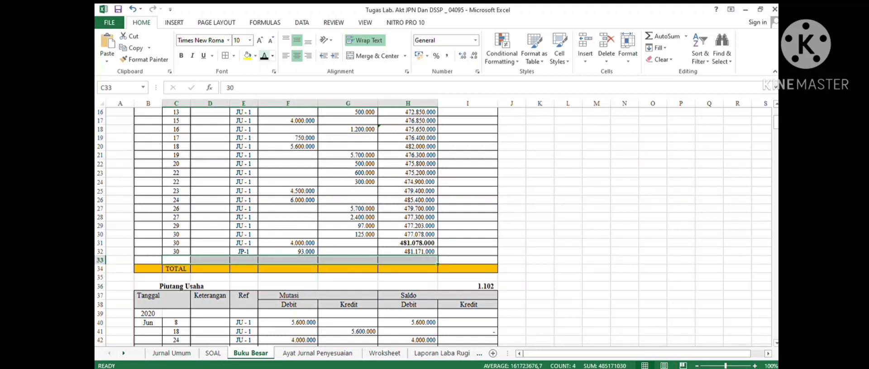
{"action": "left_click", "coordinate": [264, 56]}
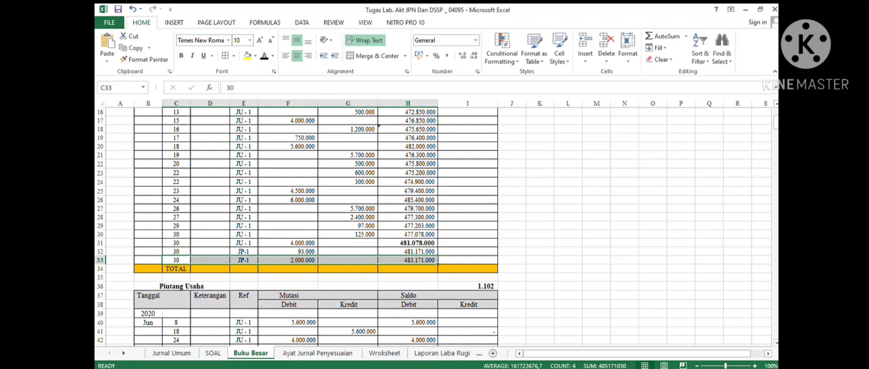
{"action": "left_click", "coordinate": [408, 269]}
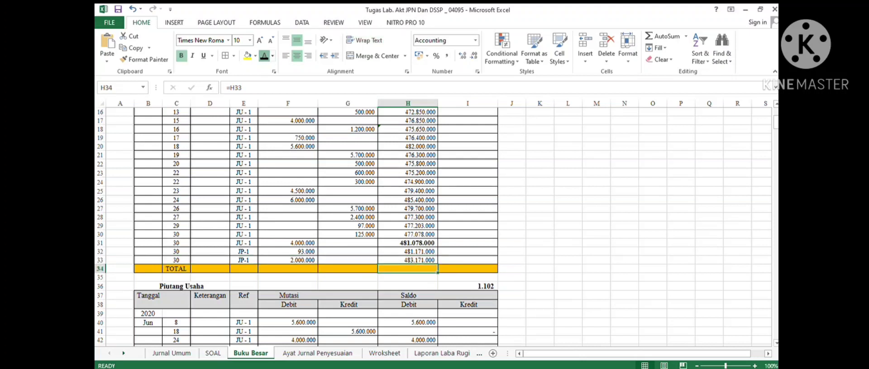
{"action": "left_click", "coordinate": [264, 55]}
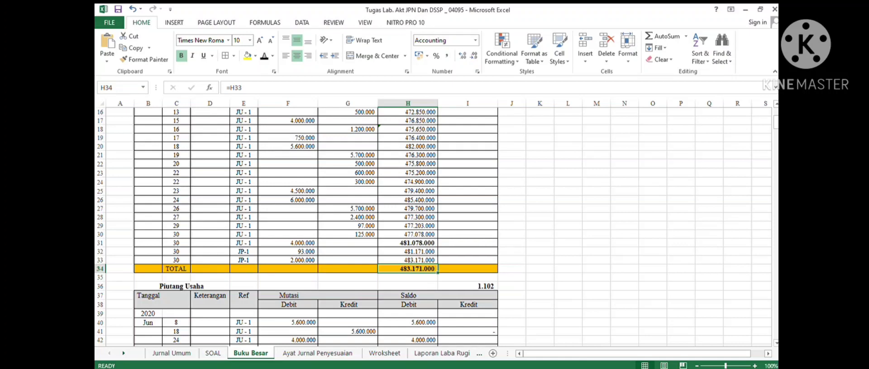
- Post entry 8's credit to the Pendapatan Diterima Dimuka ledger: Jun 30, Ref JP-1, credit and credit balance 2.000.000
{"action": "left_click", "coordinate": [318, 353]}
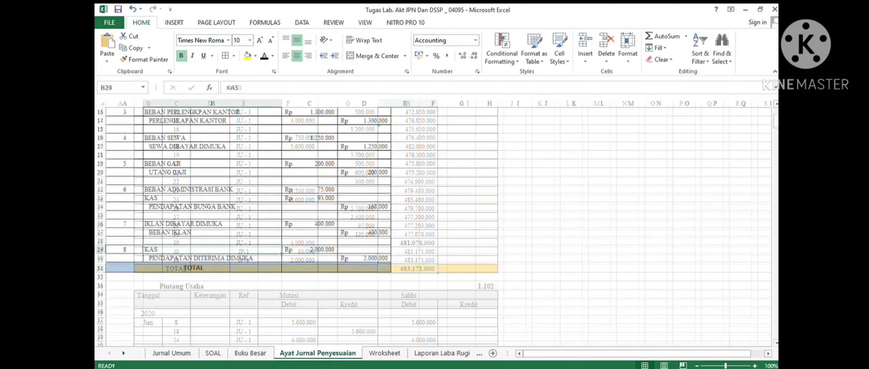
{"action": "left_click", "coordinate": [212, 259]}
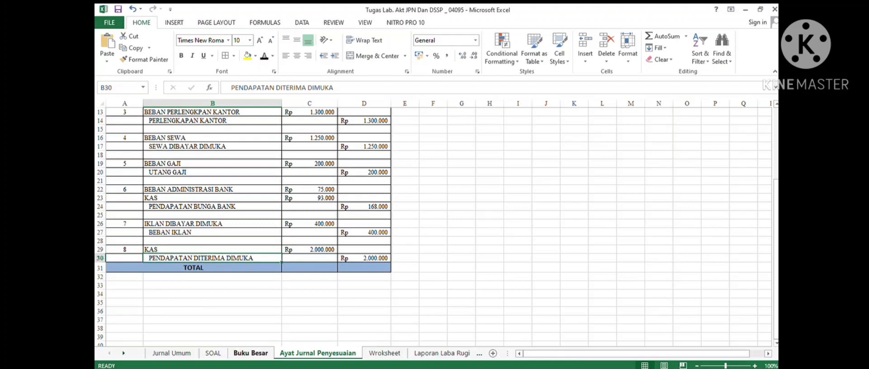
{"action": "left_click", "coordinate": [250, 353]}
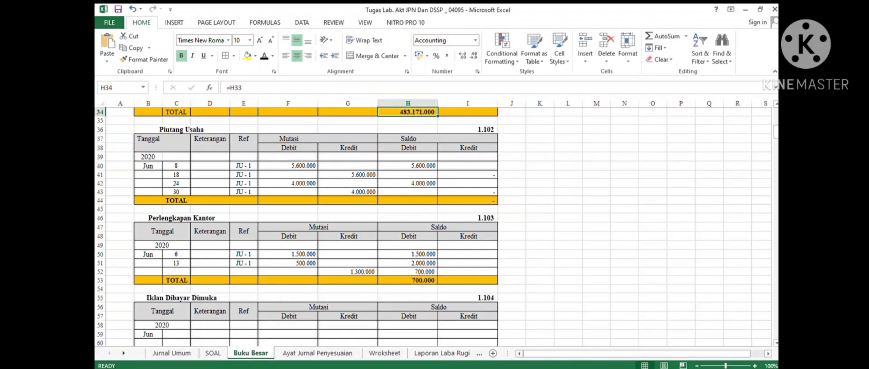
{"action": "scroll", "coordinate": [432, 226], "scroll_direction": "down", "scroll_amount": 12}
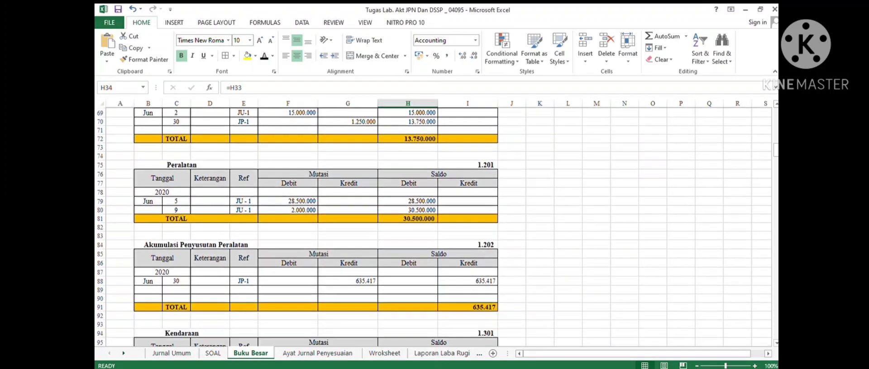
{"action": "scroll", "coordinate": [432, 226], "scroll_direction": "down", "scroll_amount": 9}
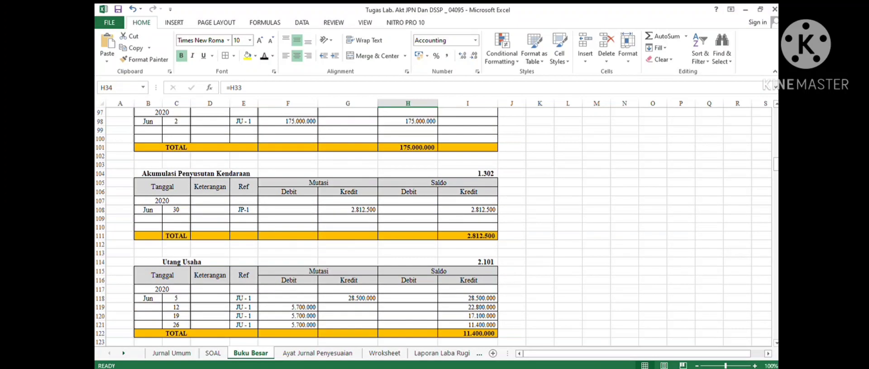
{"action": "scroll", "coordinate": [432, 226], "scroll_direction": "down", "scroll_amount": 6}
{"action": "left_click", "coordinate": [176, 237]}
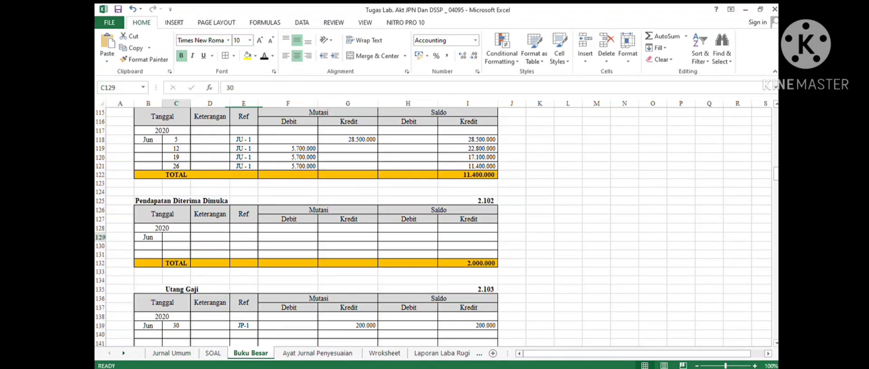
{"action": "left_click_drag", "start_coordinate": [176, 237], "coordinate": [467, 237]}
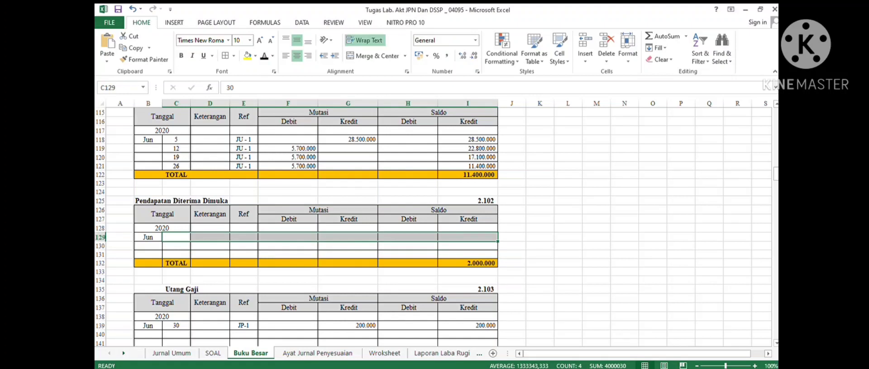
{"action": "left_click", "coordinate": [264, 55]}
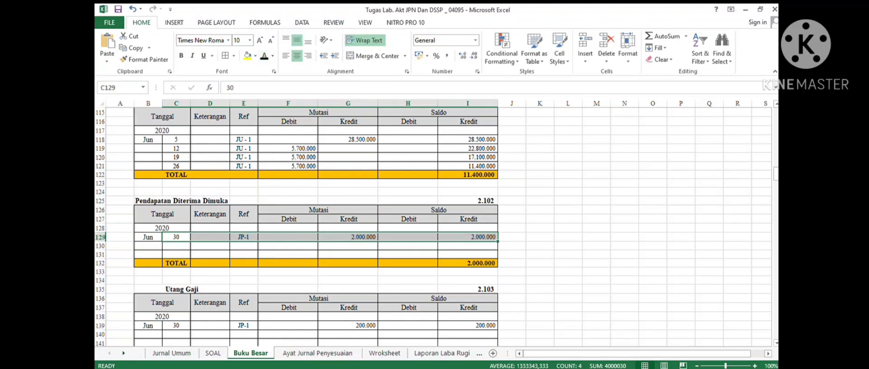
{"action": "left_click", "coordinate": [407, 263]}
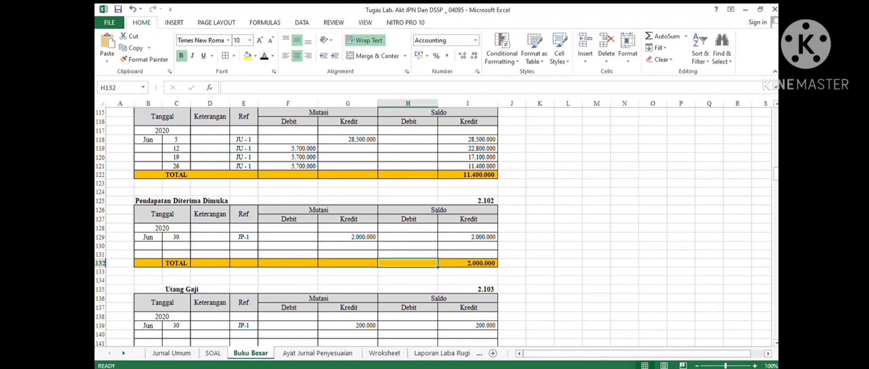
- Review the adjusting journal entries from the top to check each account against the ledger postings
{"action": "left_click", "coordinate": [317, 353]}
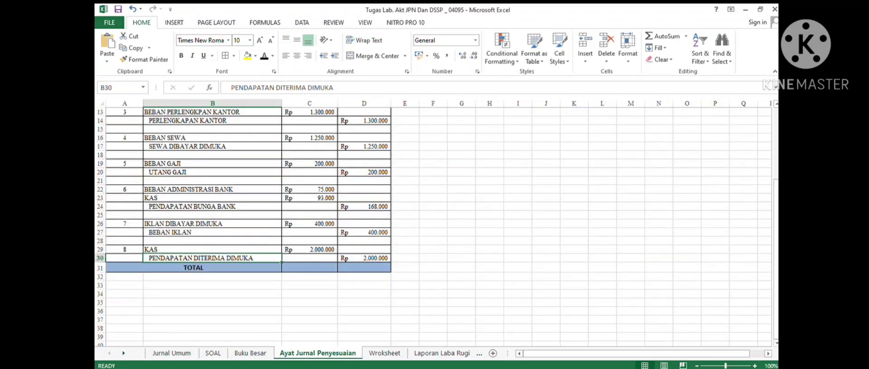
{"action": "scroll", "coordinate": [316, 227], "scroll_direction": "up", "scroll_amount": 6}
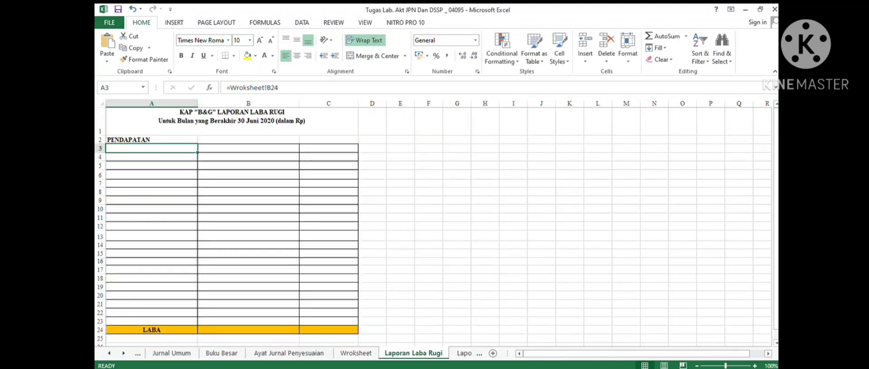
{"action": "left_click", "coordinate": [289, 353]}
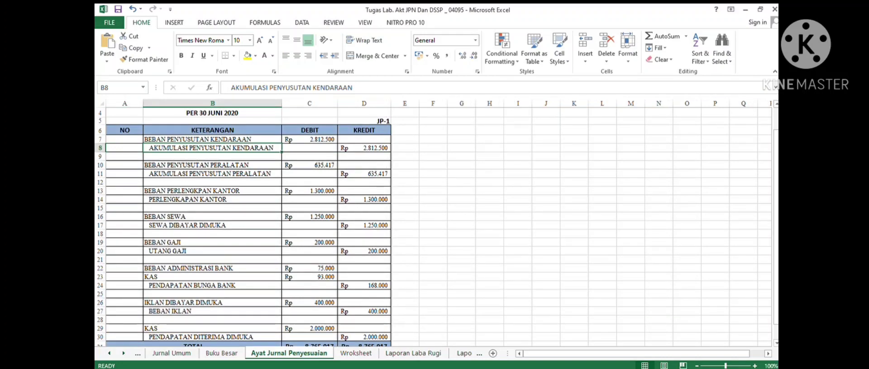
{"action": "left_click", "coordinate": [212, 139]}
{"action": "left_click", "coordinate": [213, 157]}
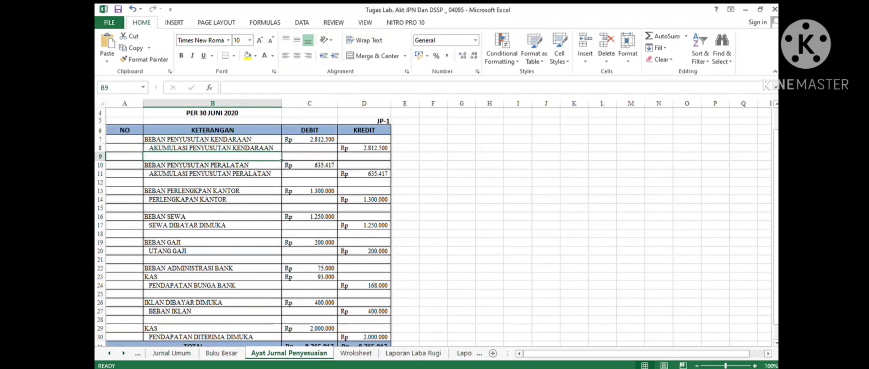
{"action": "left_click", "coordinate": [212, 182]}
{"action": "left_click", "coordinate": [212, 147]}
{"action": "left_click", "coordinate": [212, 183]}
{"action": "left_click", "coordinate": [212, 269]}
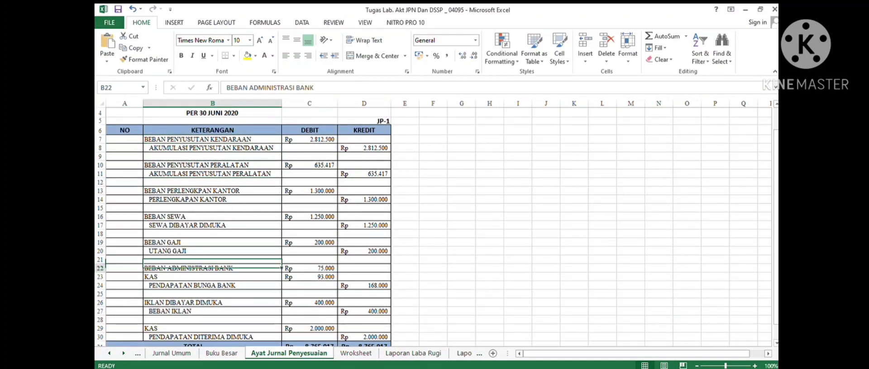
- Review the ledger, worksheet and adjusting journal sheets to compare the adjusted account balances
{"action": "left_click", "coordinate": [222, 353]}
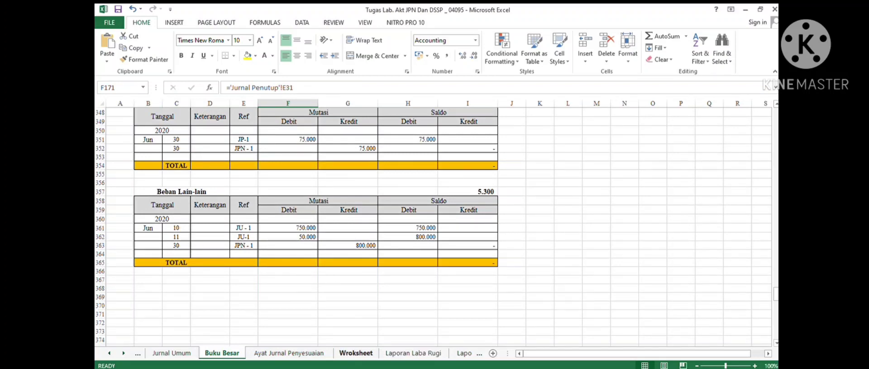
{"action": "left_click", "coordinate": [356, 354]}
{"action": "scroll", "coordinate": [317, 226], "scroll_direction": "up", "scroll_amount": 2}
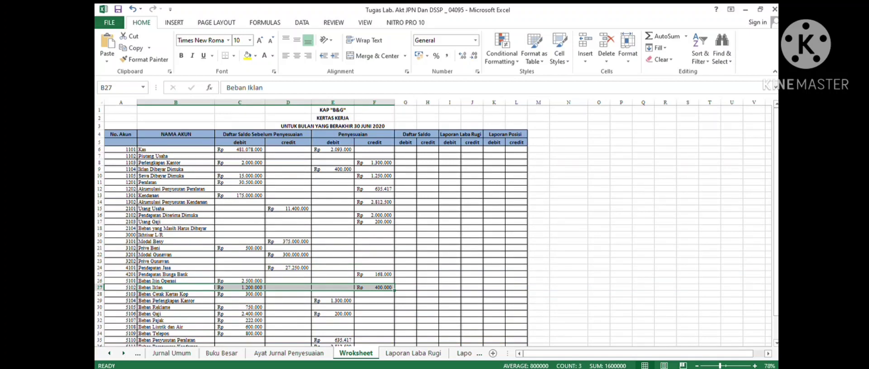
{"action": "scroll", "coordinate": [317, 226], "scroll_direction": "down", "scroll_amount": 1}
{"action": "scroll", "coordinate": [317, 226], "scroll_direction": "down", "scroll_amount": 2}
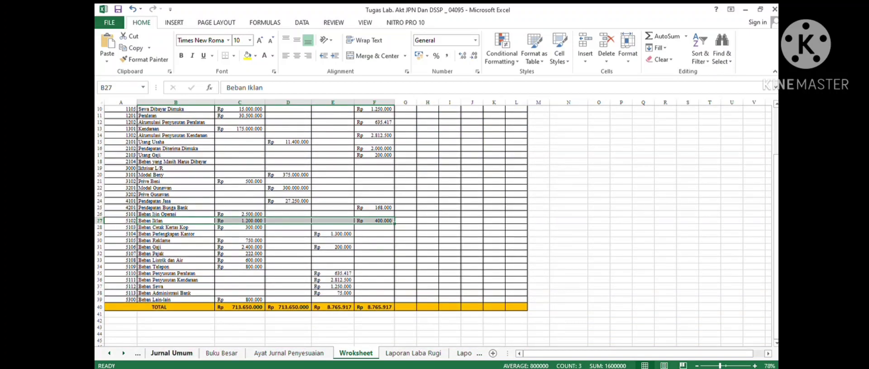
{"action": "left_click", "coordinate": [171, 354]}
{"action": "left_click", "coordinate": [289, 353]}
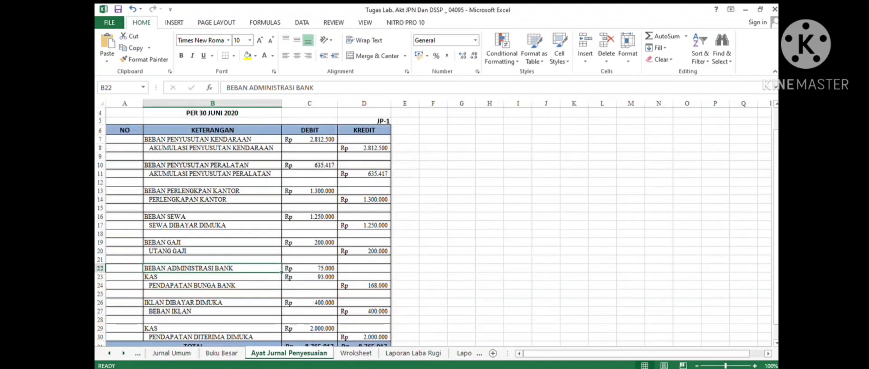
{"action": "scroll", "coordinate": [244, 226], "scroll_direction": "down", "scroll_amount": 2}
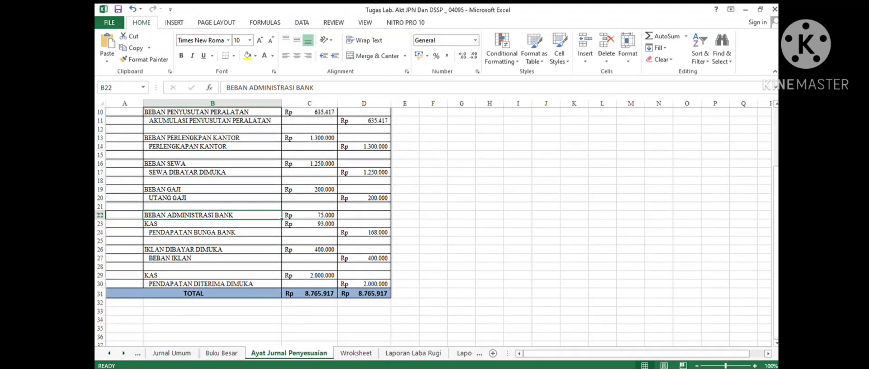
{"action": "left_click", "coordinate": [355, 353]}
{"action": "left_click", "coordinate": [374, 247]}
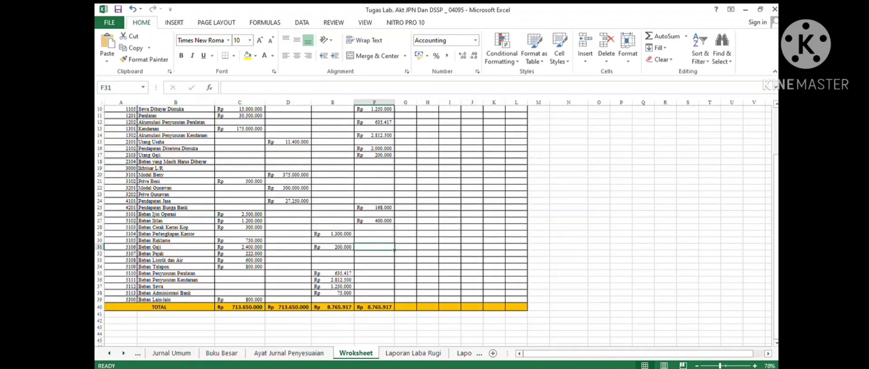
{"action": "left_click", "coordinate": [412, 353]}
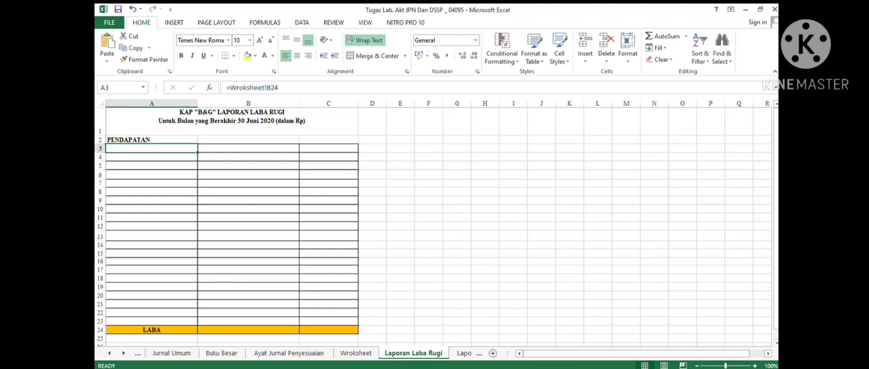
- Reveal the Pendapatan Jasa label in cell A3 of the income statement by giving it a visible font colour
{"action": "key", "text": "shift+Right"}
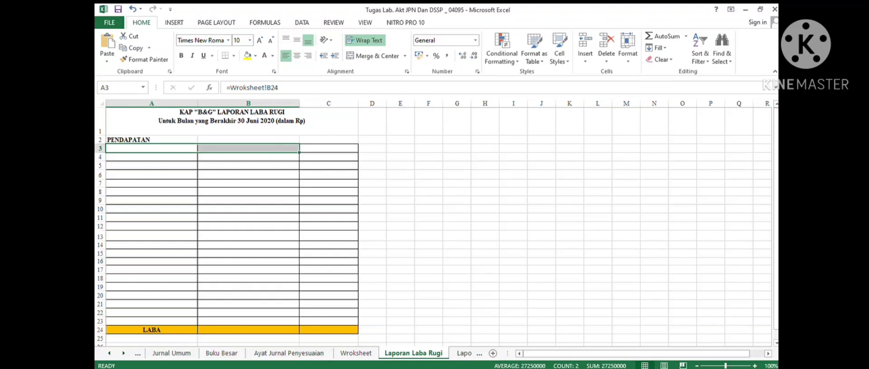
{"action": "key", "text": "Right"}
{"action": "key", "text": "Left"}
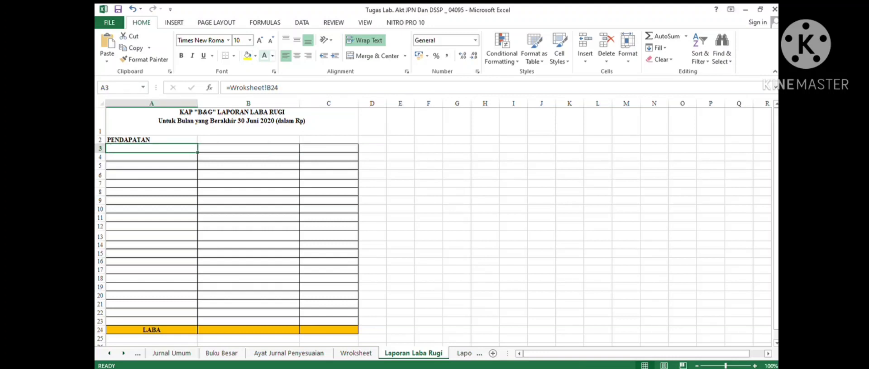
{"action": "left_click", "coordinate": [273, 56]}
{"action": "left_click", "coordinate": [274, 90]}
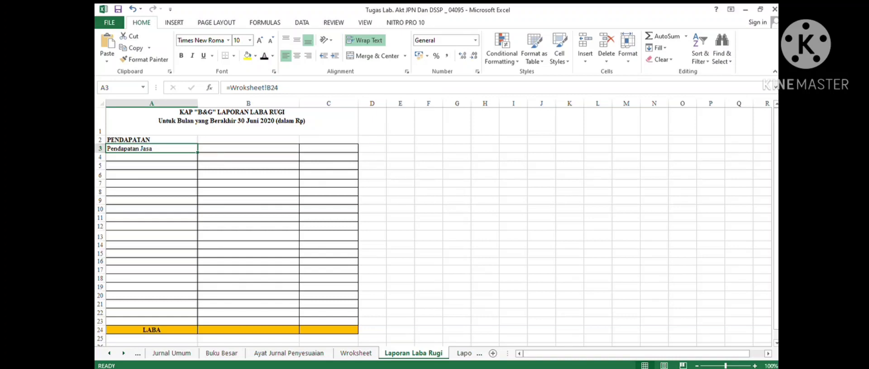
- Check the Pendapatan Jasa row in the worksheet and reveal its 27.250.000 amount in cell B3 with the font colour
{"action": "left_click", "coordinate": [356, 353]}
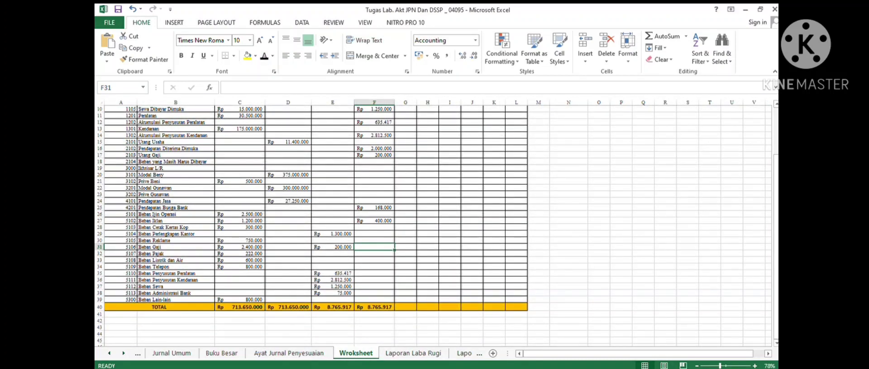
{"action": "left_click_drag", "start_coordinate": [175, 201], "coordinate": [373, 201]}
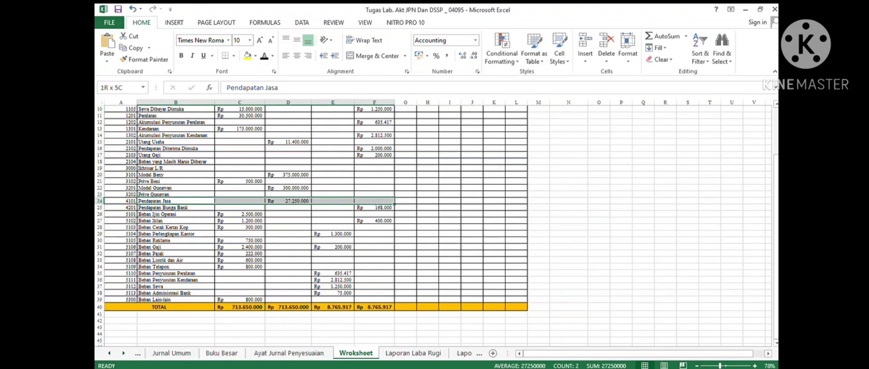
{"action": "scroll", "coordinate": [434, 227], "scroll_direction": "up", "scroll_amount": 3}
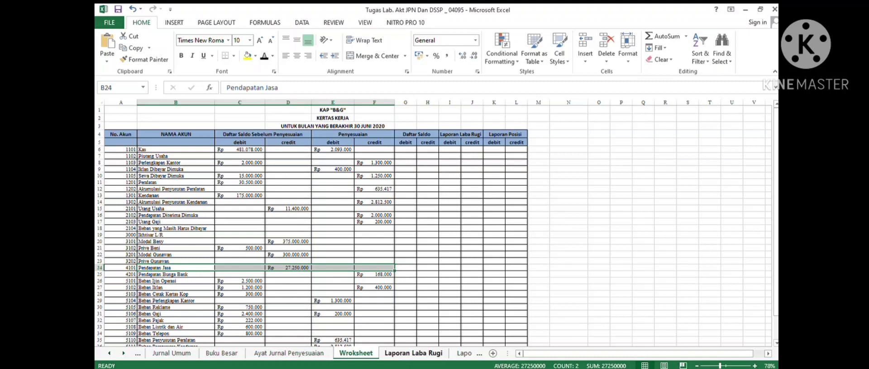
{"action": "left_click", "coordinate": [413, 353]}
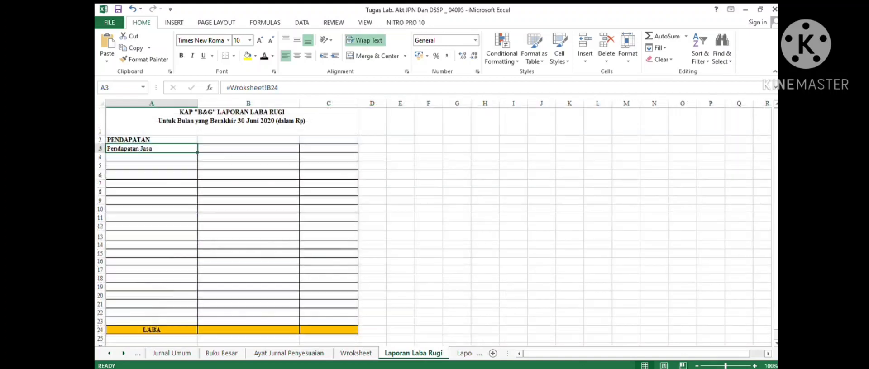
{"action": "left_click", "coordinate": [248, 148]}
{"action": "left_click", "coordinate": [328, 148]}
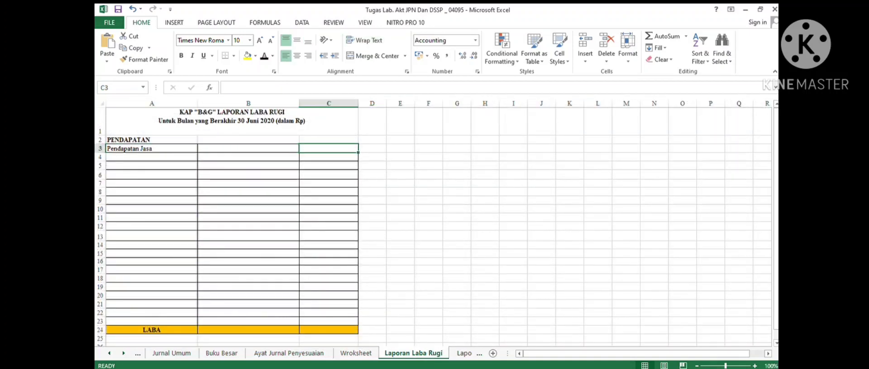
{"action": "left_click", "coordinate": [248, 148]}
{"action": "left_click", "coordinate": [264, 57]}
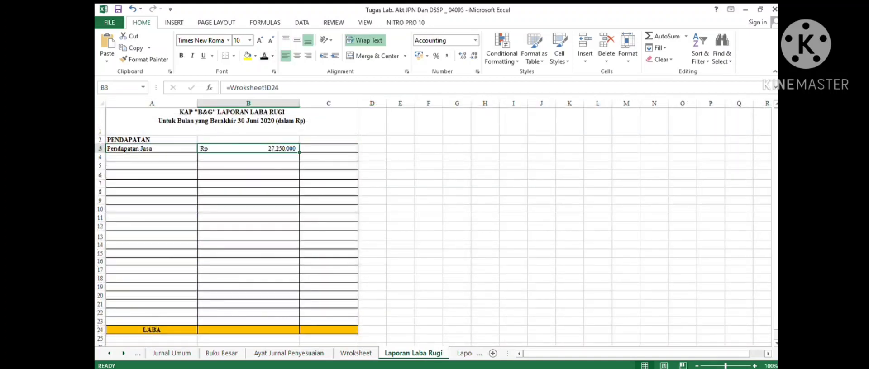
- Reveal the Pendapatan Bunga Bank label in A4 and its 168.000 amount in B4 using the font colour
{"action": "left_click", "coordinate": [151, 157]}
{"action": "left_click", "coordinate": [264, 56]}
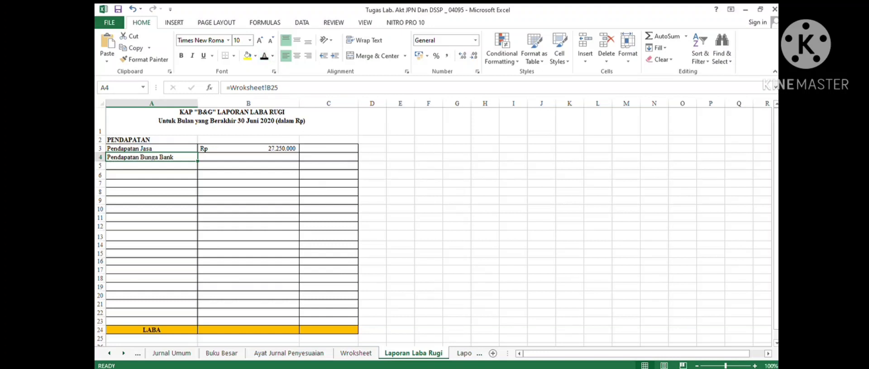
{"action": "left_click", "coordinate": [355, 353]}
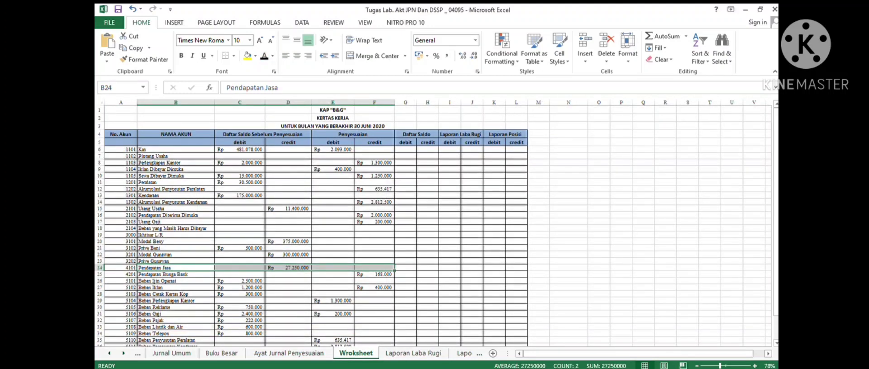
{"action": "left_click_drag", "start_coordinate": [176, 274], "coordinate": [374, 275]}
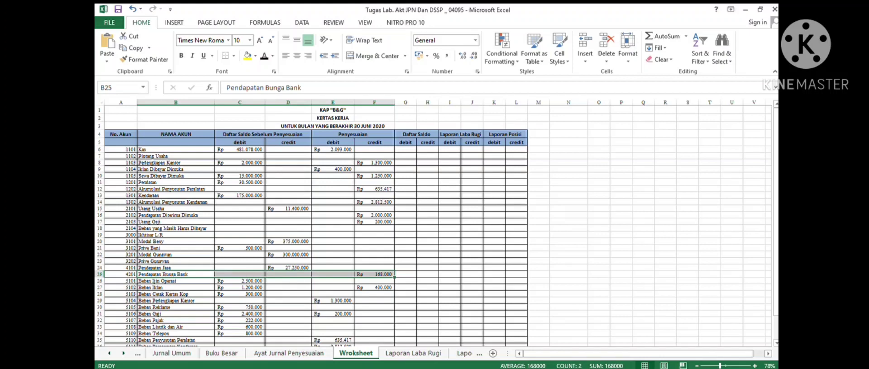
{"action": "key", "text": "Return"}
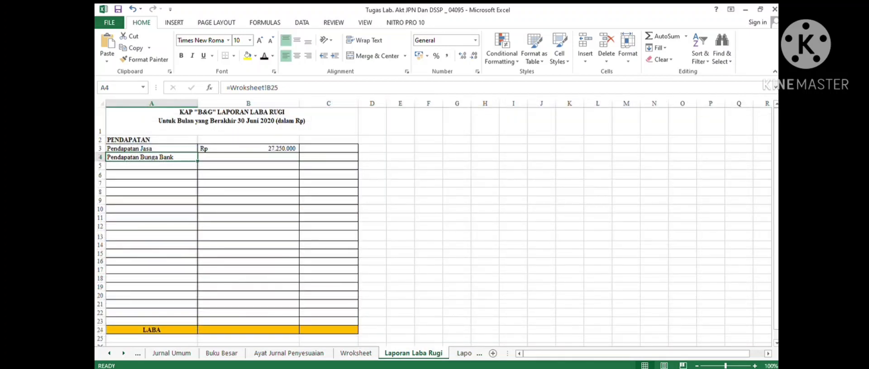
{"action": "left_click", "coordinate": [248, 157]}
{"action": "left_click", "coordinate": [264, 55]}
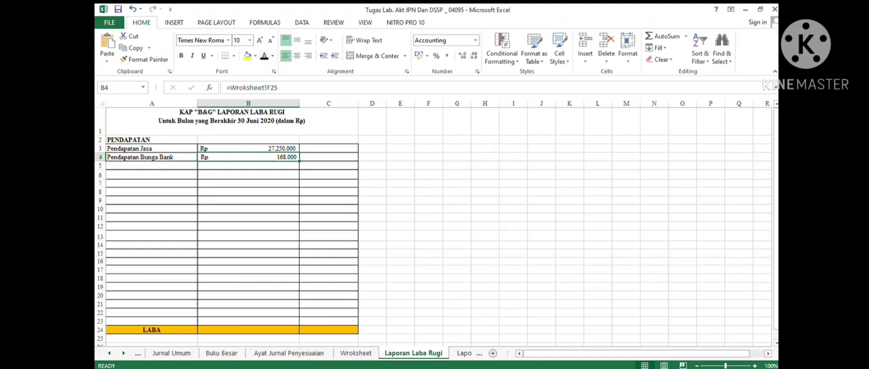
- Reveal the Total Pendapatan row with its 27.418.000 total by applying the font colour to A5:C5
{"action": "left_click", "coordinate": [248, 191]}
{"action": "left_click", "coordinate": [152, 165]}
{"action": "left_click", "coordinate": [151, 175]}
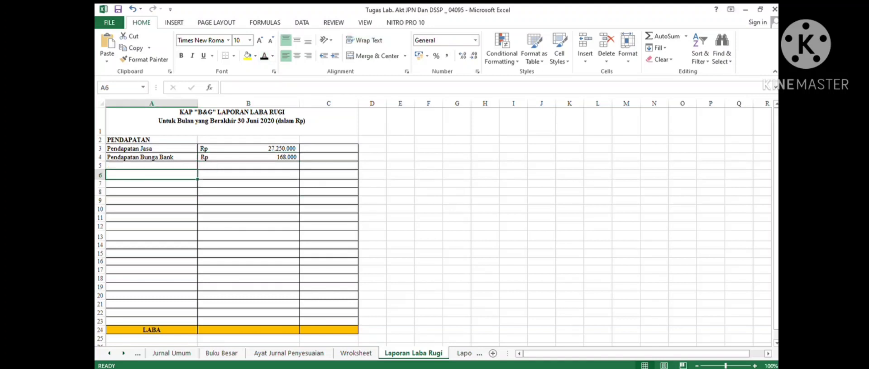
{"action": "left_click_drag", "start_coordinate": [151, 166], "coordinate": [329, 166]}
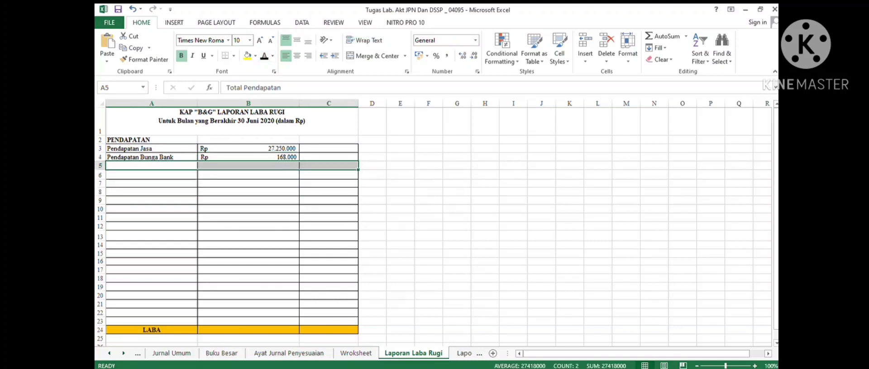
{"action": "left_click", "coordinate": [265, 56]}
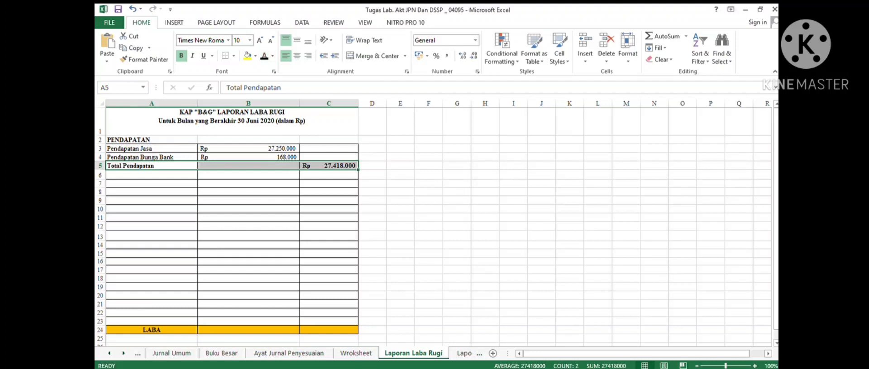
{"action": "left_click", "coordinate": [328, 166]}
- Reveal the Beban Ijin Operasi label in A7 and its 2.500.000 amount in B7 after checking the worksheet row
{"action": "left_click", "coordinate": [152, 184]}
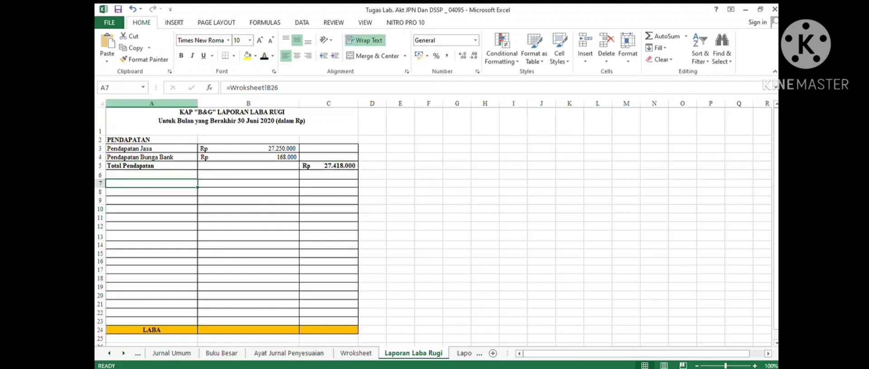
{"action": "left_click", "coordinate": [264, 56]}
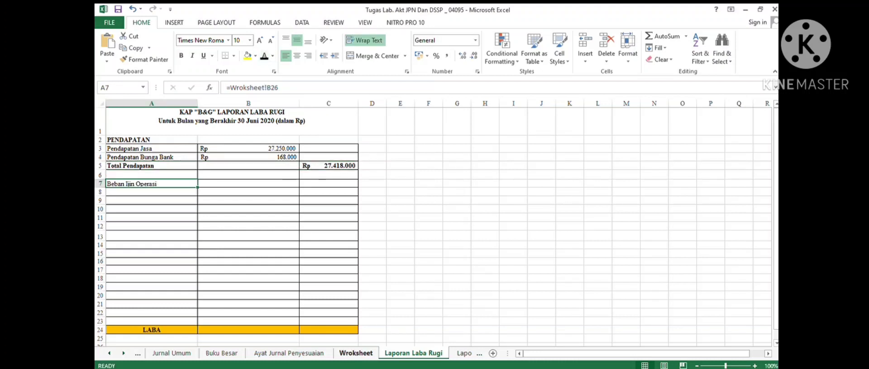
{"action": "left_click", "coordinate": [356, 354]}
{"action": "scroll", "coordinate": [352, 226], "scroll_direction": "down", "scroll_amount": 3}
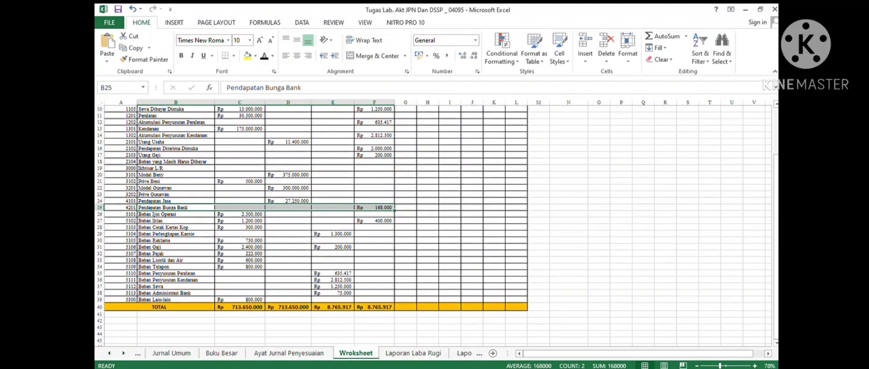
{"action": "left_click_drag", "start_coordinate": [176, 215], "coordinate": [373, 214]}
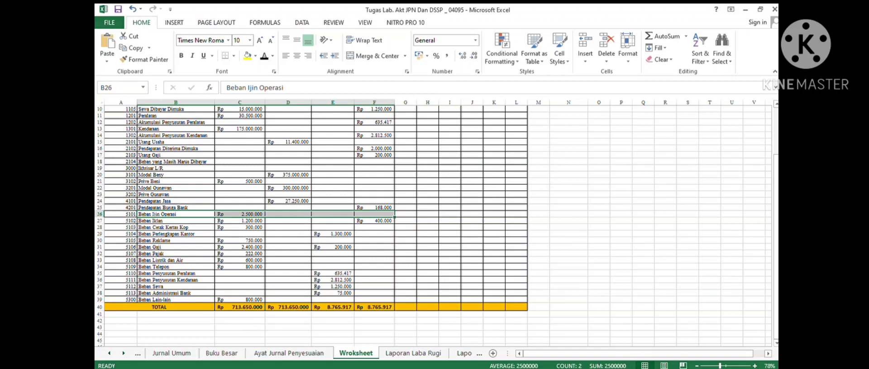
{"action": "left_click", "coordinate": [413, 353]}
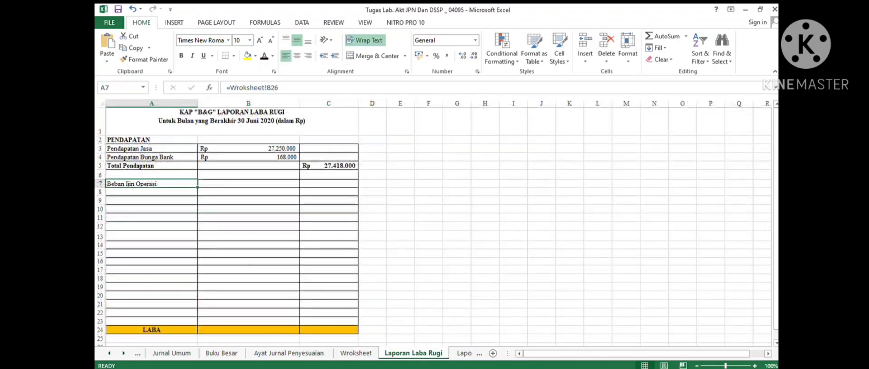
{"action": "left_click", "coordinate": [248, 184]}
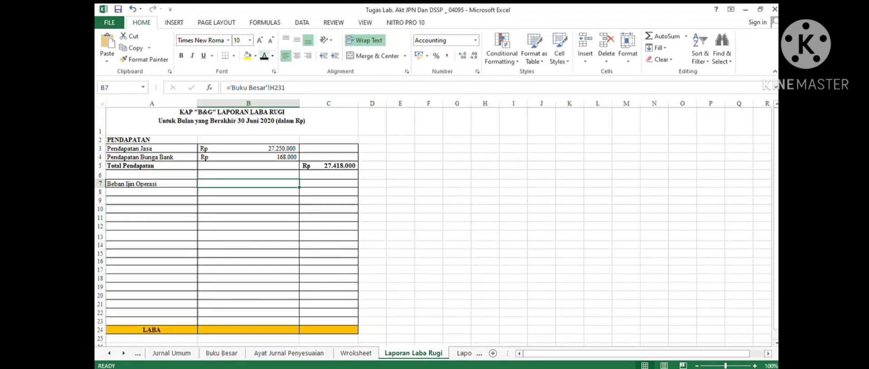
{"action": "left_click", "coordinate": [264, 56]}
{"action": "left_click", "coordinate": [151, 191]}
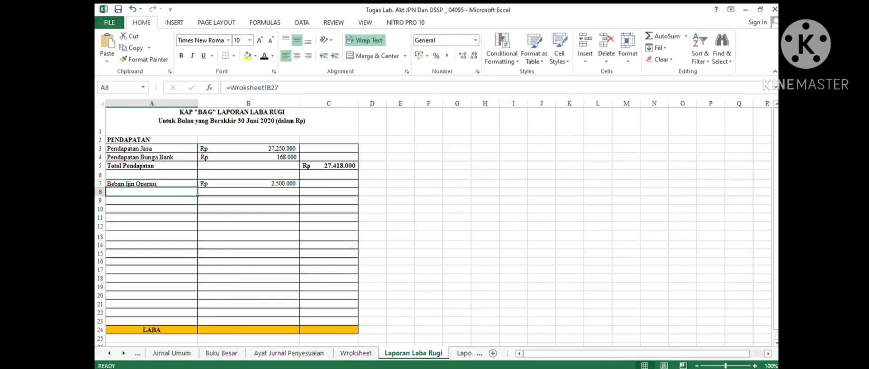
- Check the Beban Iklan row in the worksheet and reveal its label in A8 and 800.000 amount in B8 with the font colour
{"action": "key", "text": "ctrl+Page_Up"}
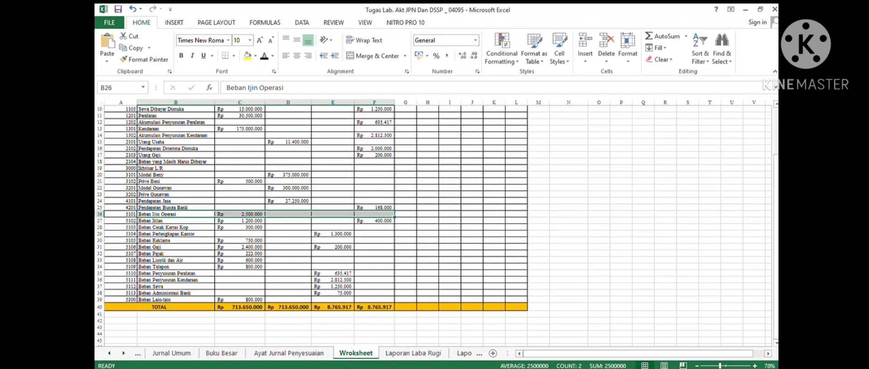
{"action": "left_click", "coordinate": [176, 221]}
{"action": "left_click", "coordinate": [413, 354]}
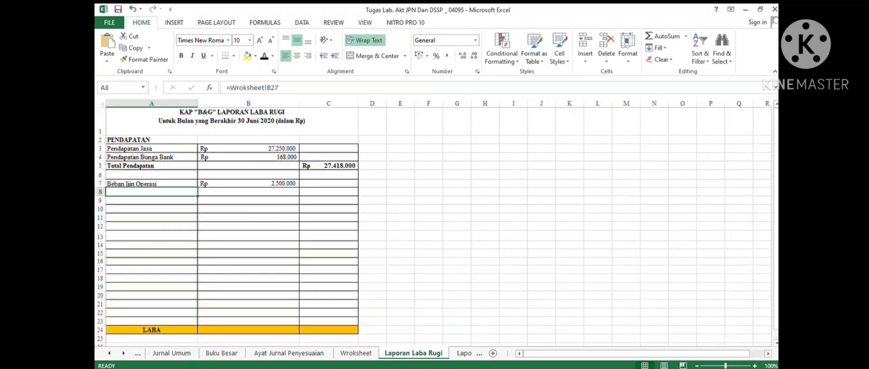
{"action": "left_click", "coordinate": [264, 56]}
{"action": "left_click_drag", "start_coordinate": [248, 201], "coordinate": [248, 192]}
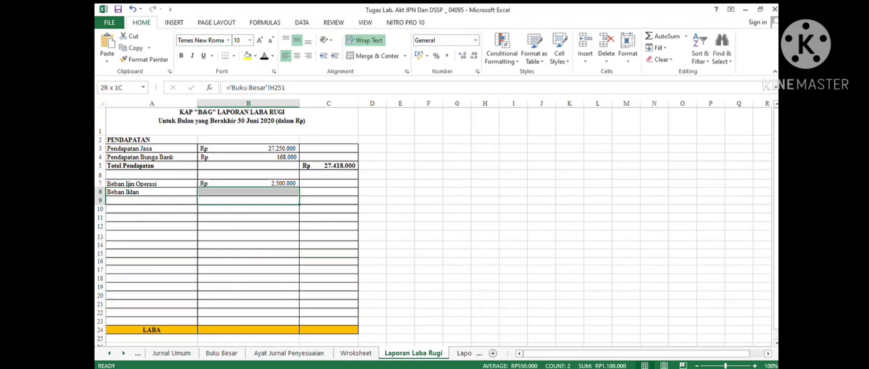
{"action": "key", "text": "ctrl+Page_Up"}
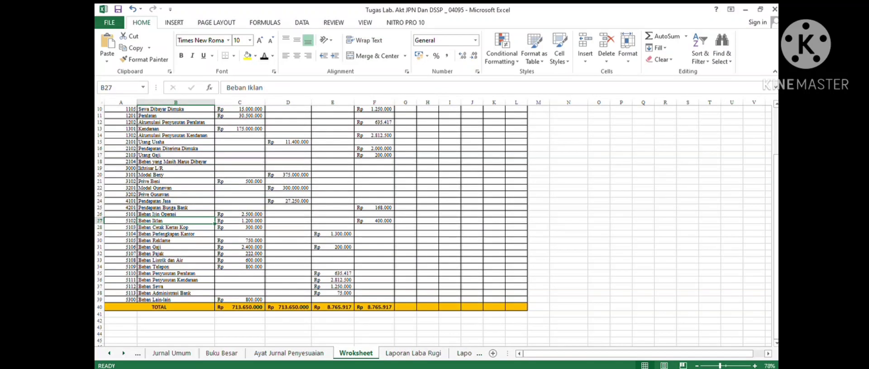
{"action": "key", "text": "shift+Right"}
{"action": "key", "text": "shift+Right"}
{"action": "key", "text": "shift+Right"}
{"action": "key", "text": "shift+Right"}
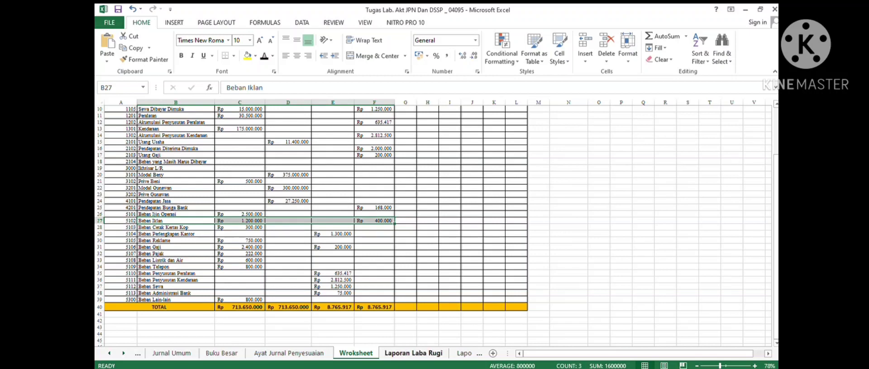
{"action": "left_click", "coordinate": [414, 353]}
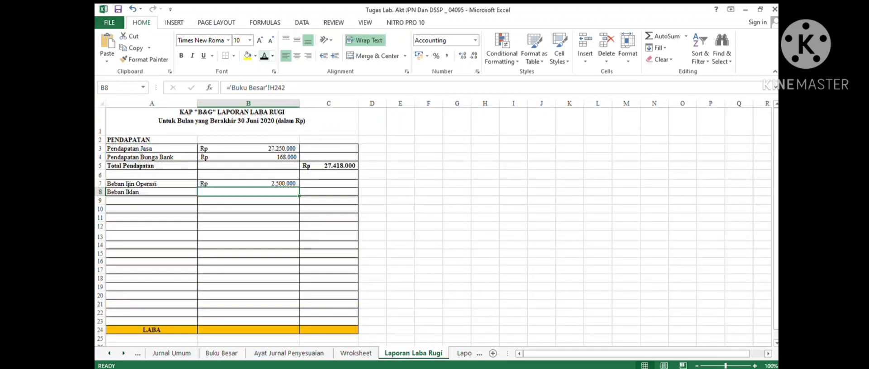
{"action": "left_click", "coordinate": [152, 201]}
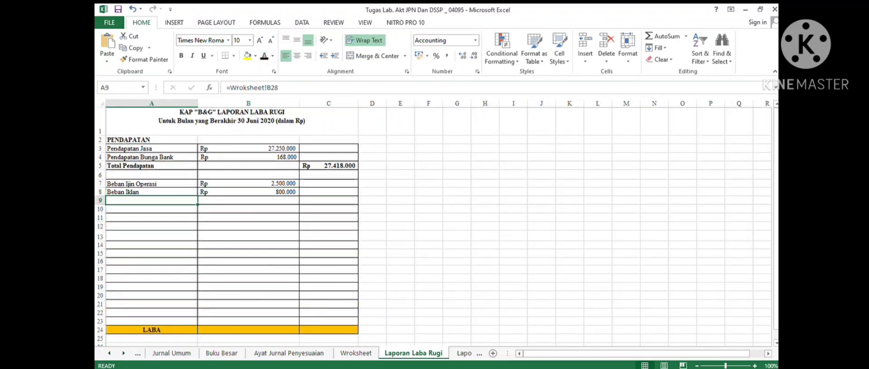
- Reveal Beban Cetak Kertas Kop in A9 and its 300.000 amount in B9 after checking the worksheet row
{"action": "left_click", "coordinate": [264, 56]}
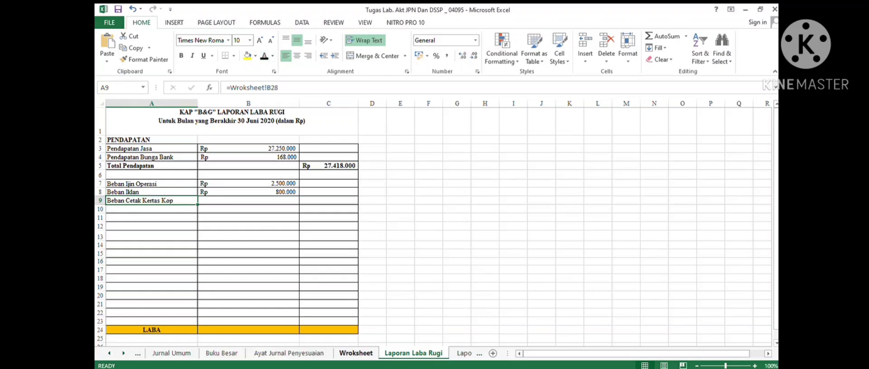
{"action": "left_click", "coordinate": [355, 353]}
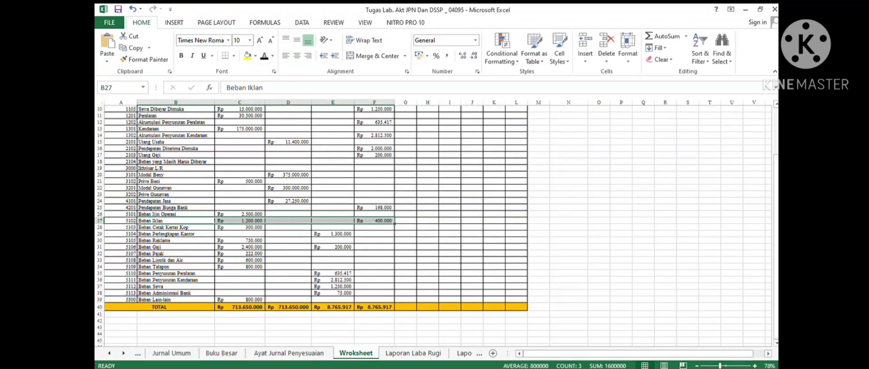
{"action": "left_click_drag", "start_coordinate": [181, 227], "coordinate": [376, 228]}
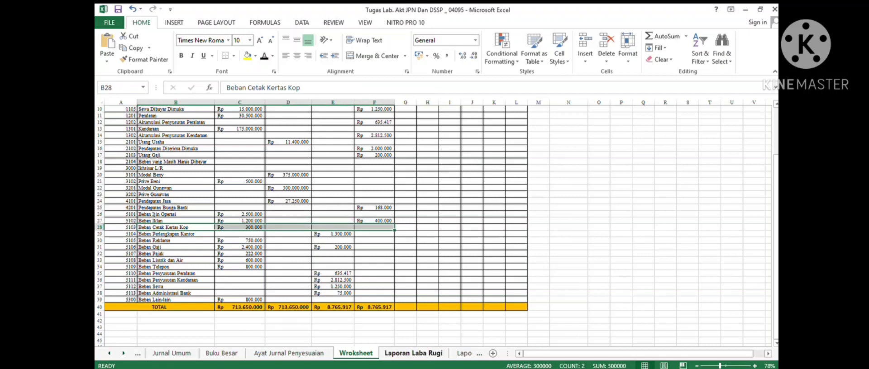
{"action": "left_click", "coordinate": [414, 353]}
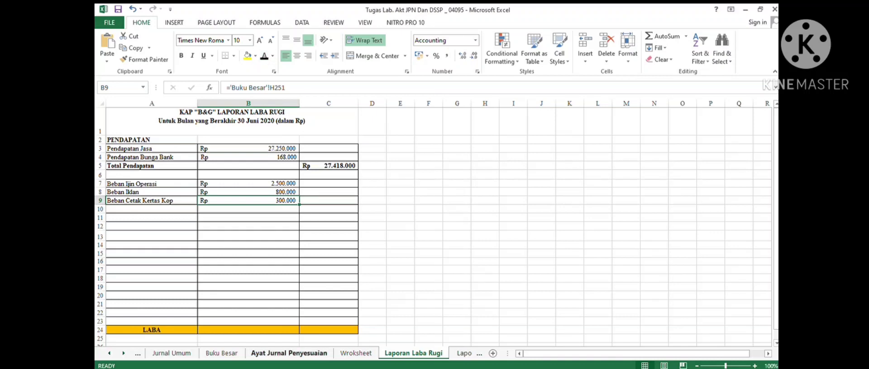
- Check the Beban Perlengkapan Kantor row in the worksheet and reveal its label and 1.300.000 amount in row 10
{"action": "left_click", "coordinate": [356, 354]}
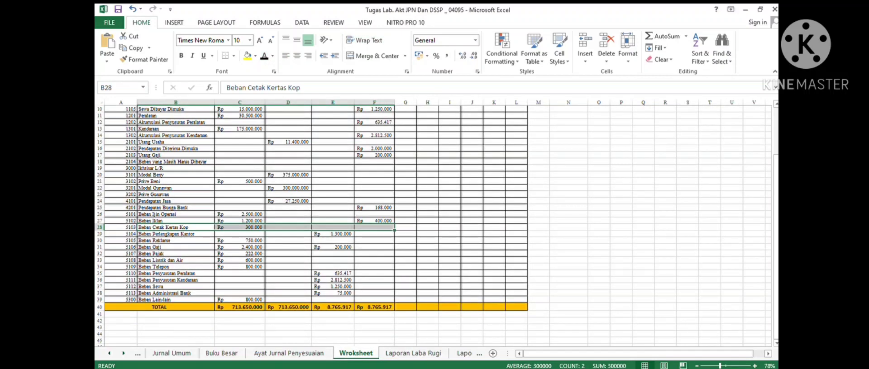
{"action": "left_click_drag", "start_coordinate": [176, 234], "coordinate": [374, 234]}
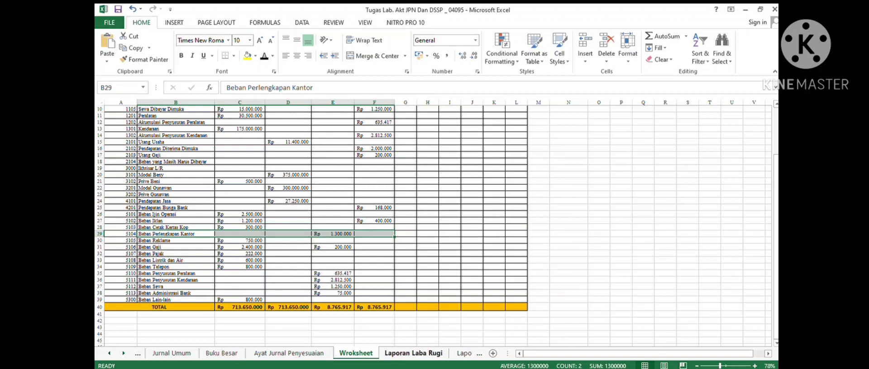
{"action": "left_click", "coordinate": [413, 354]}
{"action": "left_click_drag", "start_coordinate": [152, 209], "coordinate": [272, 209]}
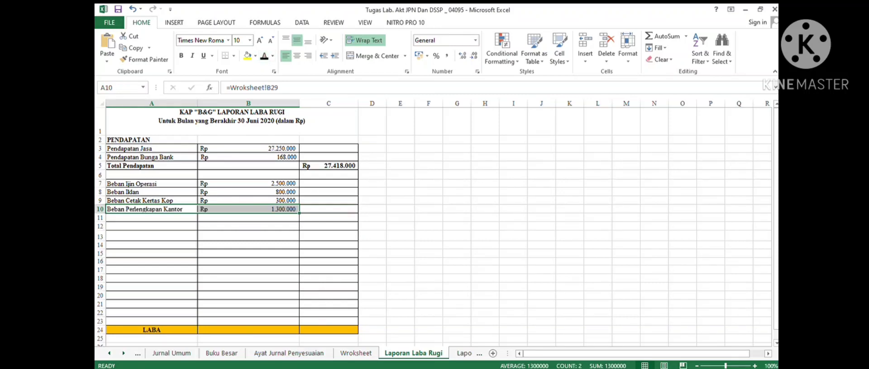
- Check the Beban Reklame row in the worksheet before returning to the income statement
{"action": "left_click", "coordinate": [355, 354]}
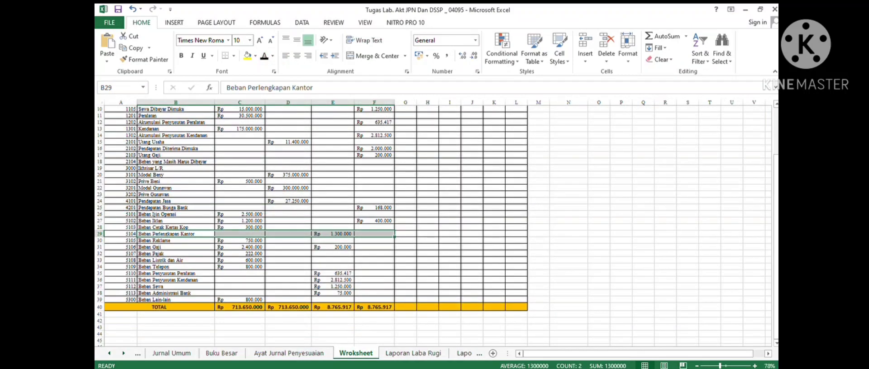
{"action": "left_click_drag", "start_coordinate": [181, 241], "coordinate": [375, 241]}
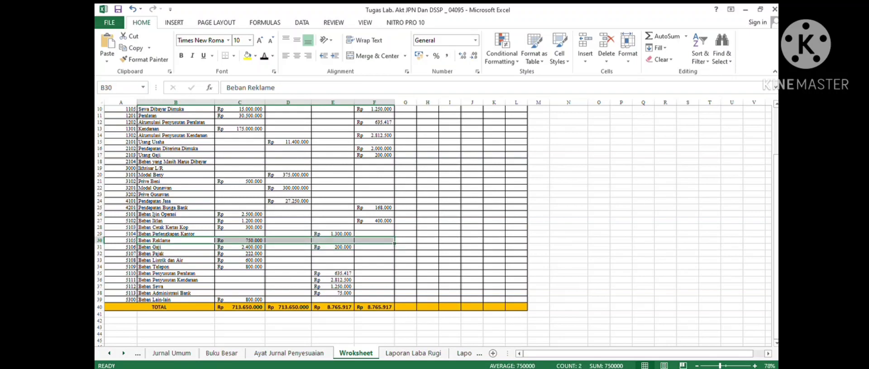
{"action": "left_click", "coordinate": [413, 354]}
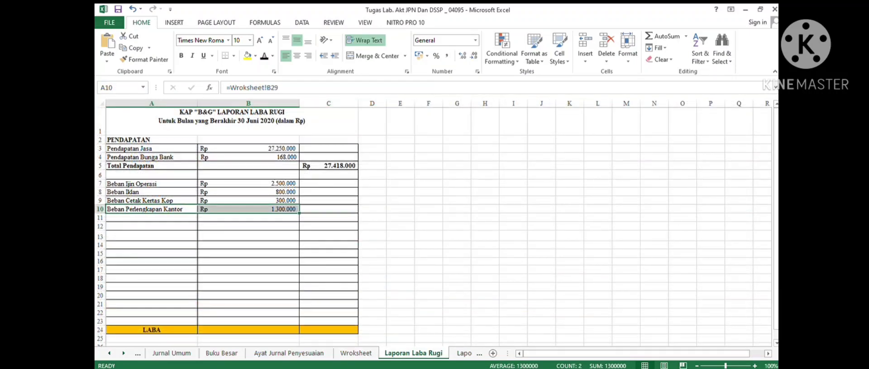
{"action": "left_click_drag", "start_coordinate": [253, 214], "coordinate": [253, 221]}
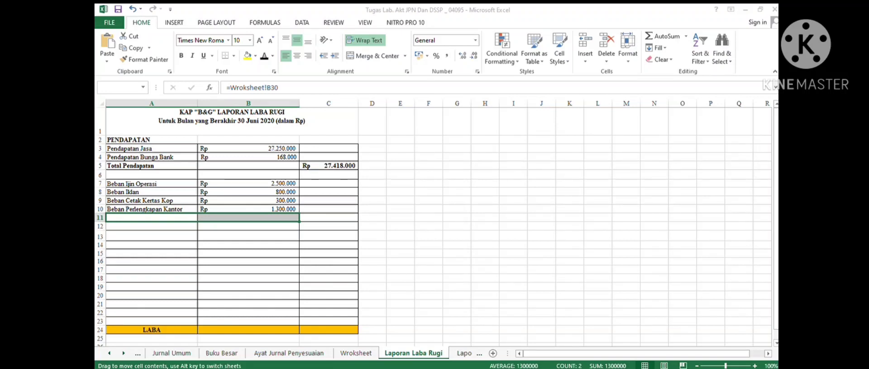
{"action": "key", "text": "Escape"}
{"action": "left_click_drag", "start_coordinate": [299, 210], "coordinate": [302, 218]}
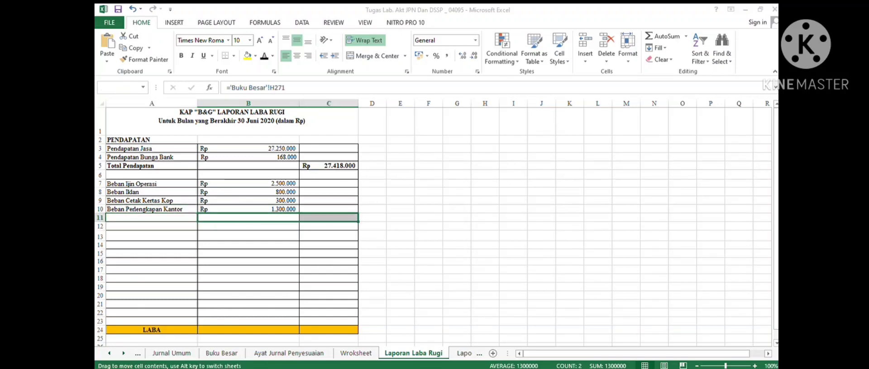
{"action": "key", "text": "Escape"}
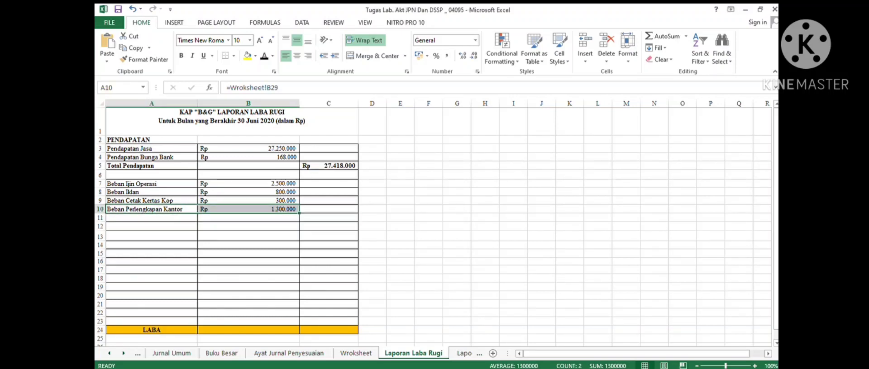
- Reveal Beban Reklame with its 750.000 amount in row 11 and trace its formula back to the worksheet
{"action": "left_click_drag", "start_coordinate": [168, 218], "coordinate": [247, 218]}
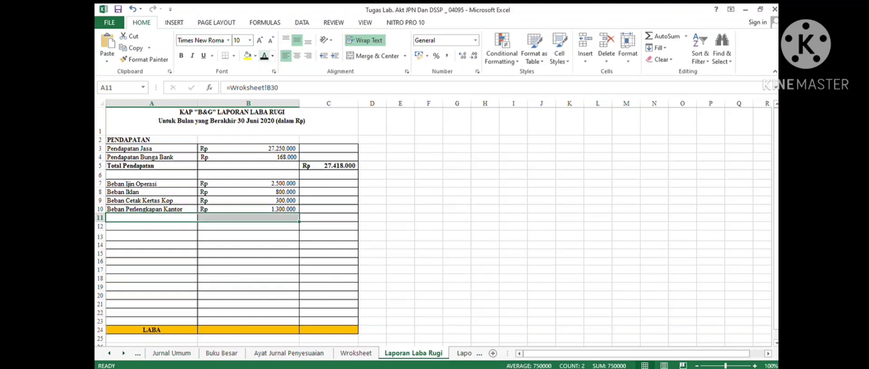
{"action": "key", "text": "ctrl+d"}
{"action": "key", "text": "ctrl+bracketleft"}
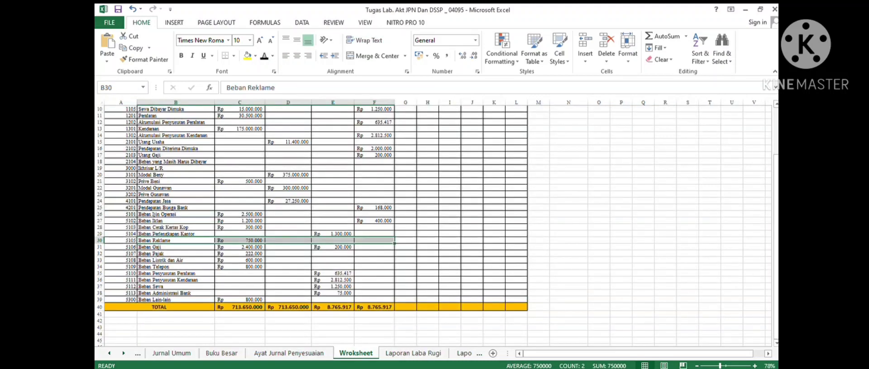
- Check the Beban Gaji row in the worksheet and reveal its label and 2.600.000 amount in row 12
{"action": "left_click_drag", "start_coordinate": [175, 247], "coordinate": [374, 247]}
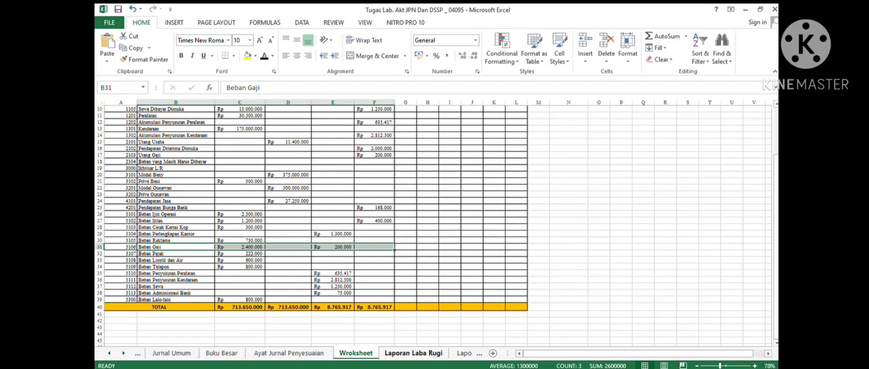
{"action": "left_click", "coordinate": [413, 352]}
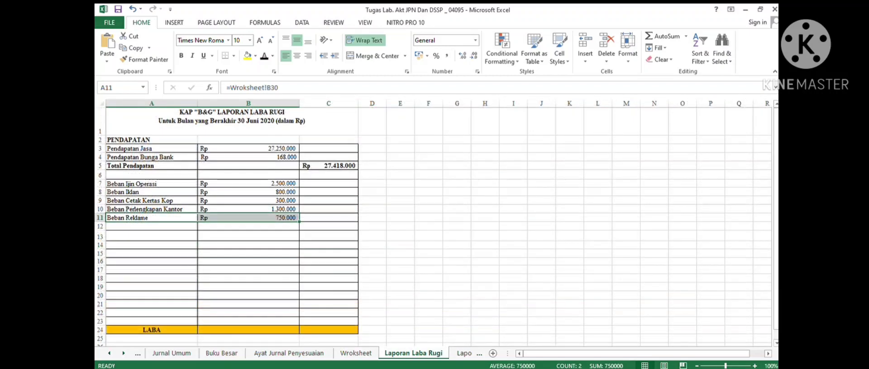
{"action": "left_click_drag", "start_coordinate": [151, 226], "coordinate": [248, 227]}
{"action": "left_click", "coordinate": [264, 56]}
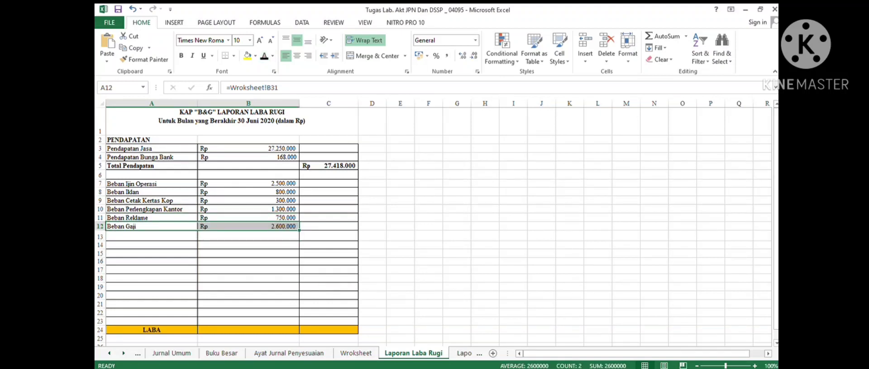
- Recheck the Beban Gaji worksheet row and reveal Beban Pajak with its 222.000 amount in row 13
{"action": "left_click", "coordinate": [329, 218]}
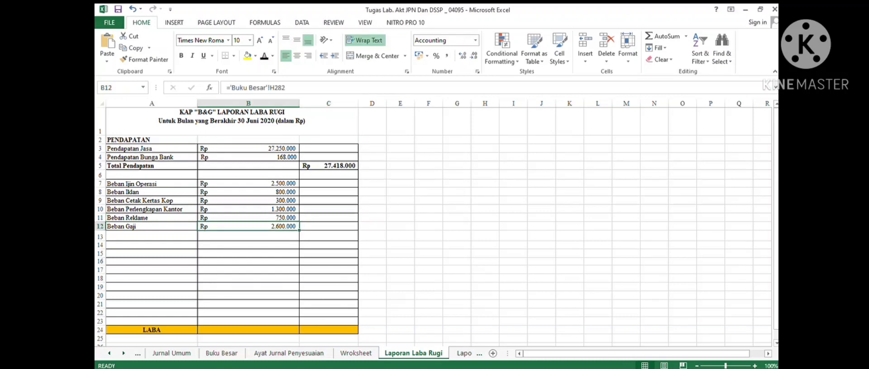
{"action": "left_click", "coordinate": [356, 353]}
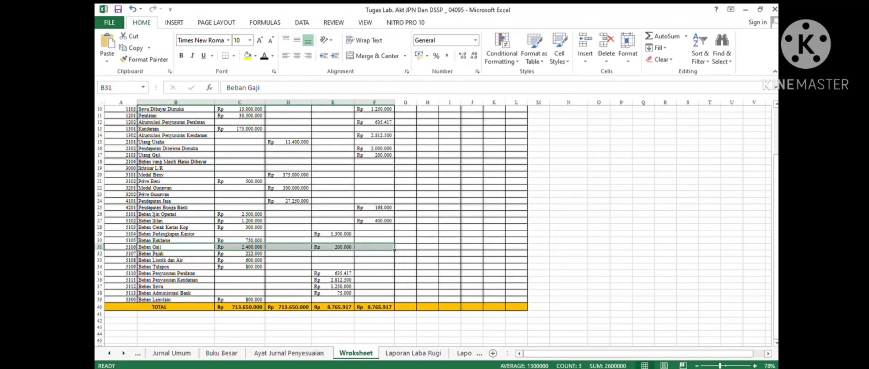
{"action": "left_click_drag", "start_coordinate": [175, 254], "coordinate": [385, 254]}
{"action": "left_click", "coordinate": [413, 353]}
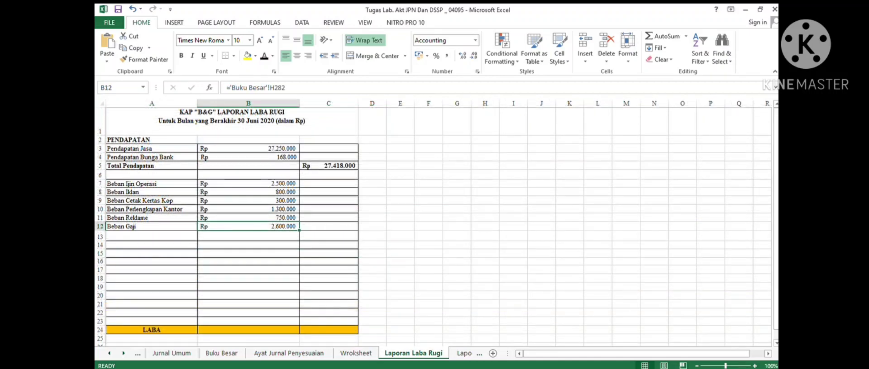
{"action": "left_click_drag", "start_coordinate": [151, 235], "coordinate": [331, 236]}
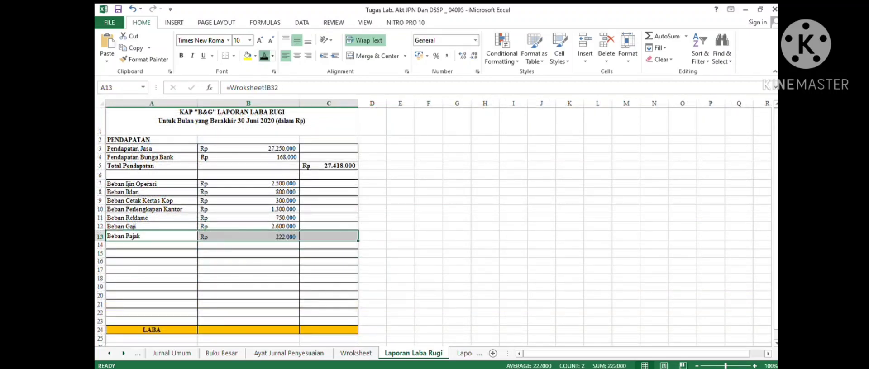
- Check the Beban Pajak worksheet row and reveal Beban Listrik dan Air with its 600.000 amount in row 14
{"action": "left_click", "coordinate": [355, 353]}
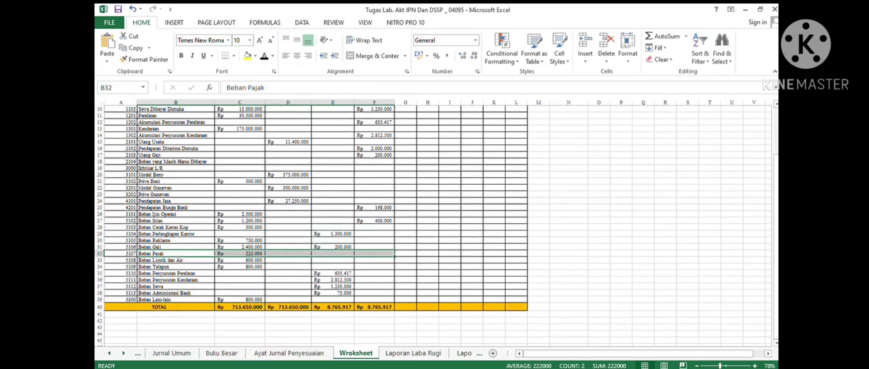
{"action": "left_click_drag", "start_coordinate": [176, 260], "coordinate": [332, 260]}
{"action": "left_click", "coordinate": [413, 353]}
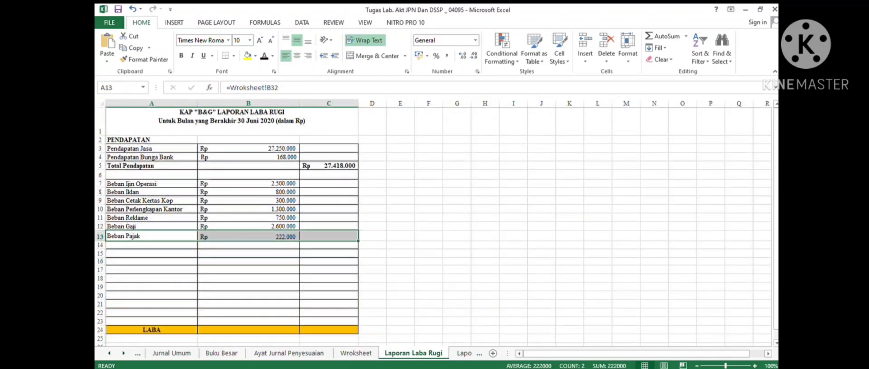
{"action": "left_click_drag", "start_coordinate": [152, 245], "coordinate": [258, 244]}
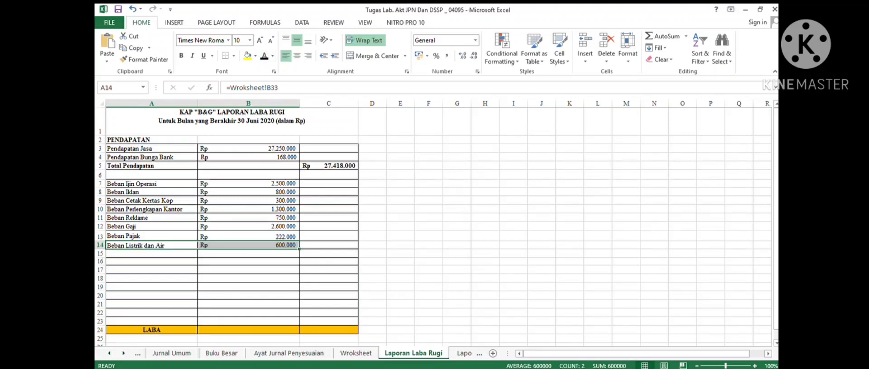
- Check the Beban Telepon row in the worksheet and reveal Beban Telepon with its 800.000 amount in row 15
{"action": "left_click", "coordinate": [151, 253]}
{"action": "left_click", "coordinate": [355, 354]}
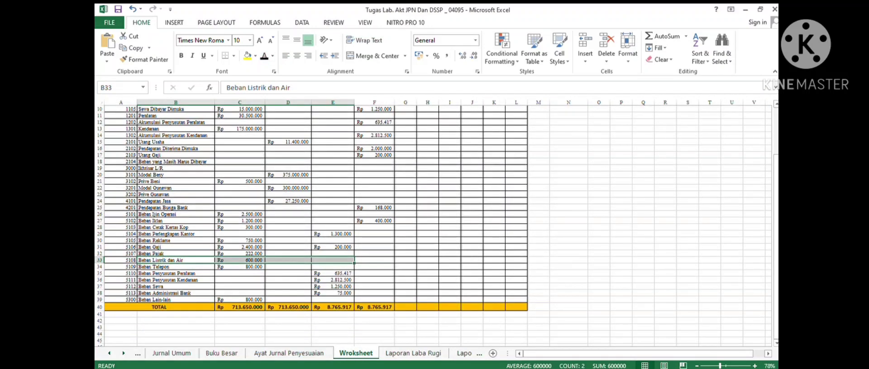
{"action": "left_click_drag", "start_coordinate": [176, 274], "coordinate": [337, 266]}
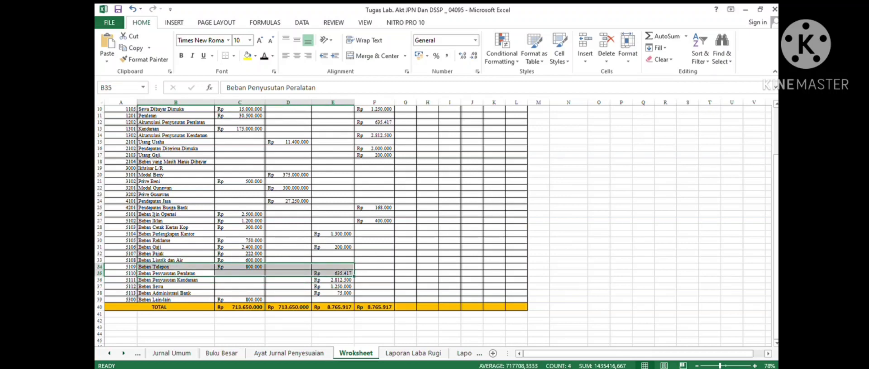
{"action": "left_click", "coordinate": [413, 352]}
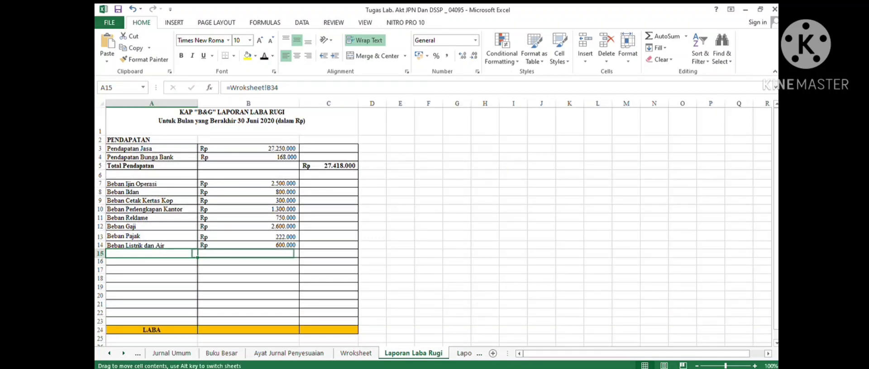
{"action": "left_click", "coordinate": [199, 254]}
{"action": "left_click", "coordinate": [151, 254]}
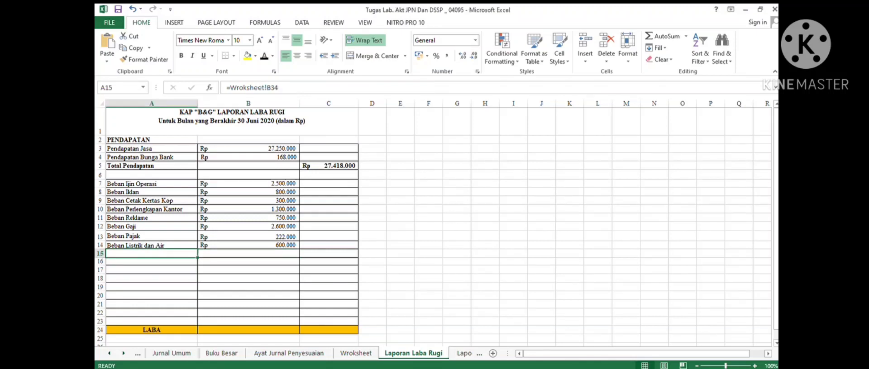
{"action": "left_click_drag", "start_coordinate": [151, 254], "coordinate": [248, 254]}
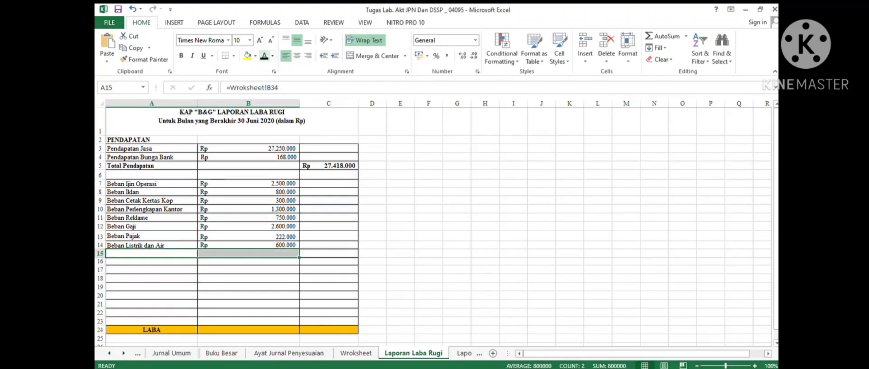
{"action": "left_click", "coordinate": [264, 56]}
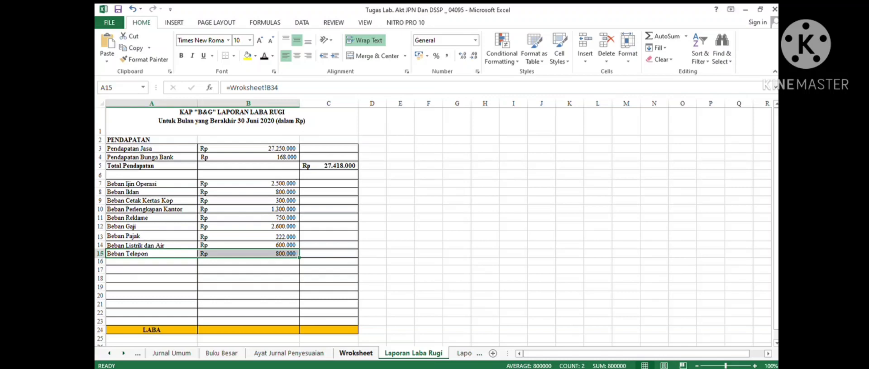
- Check the Beban Penyusutan Peralatan worksheet row and reveal its label and 635.417 amount in row 16
{"action": "left_click", "coordinate": [356, 353]}
{"action": "double_click", "coordinate": [183, 273]}
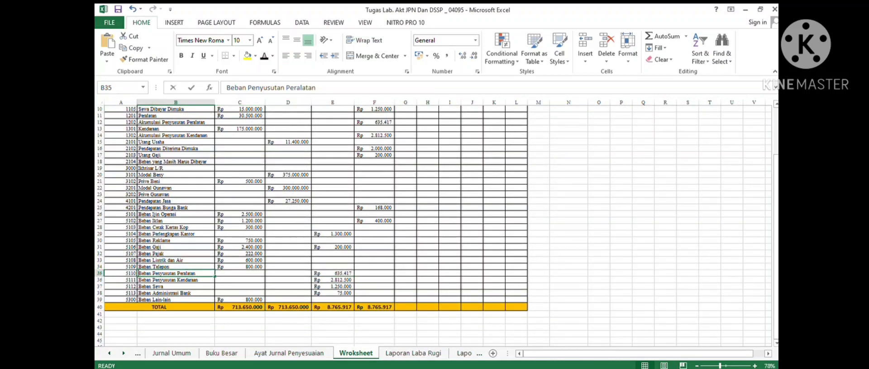
{"action": "left_click_drag", "start_coordinate": [184, 273], "coordinate": [333, 273]}
{"action": "left_click", "coordinate": [332, 274]}
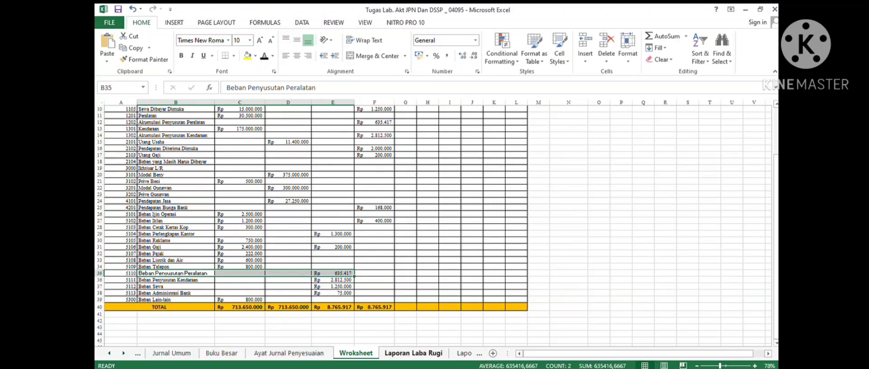
{"action": "left_click", "coordinate": [413, 353]}
{"action": "left_click", "coordinate": [151, 270]}
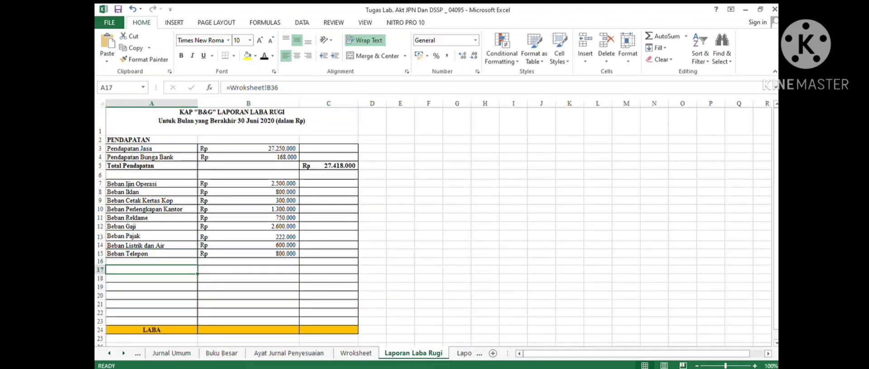
{"action": "left_click_drag", "start_coordinate": [151, 262], "coordinate": [250, 261]}
{"action": "left_click", "coordinate": [264, 56]}
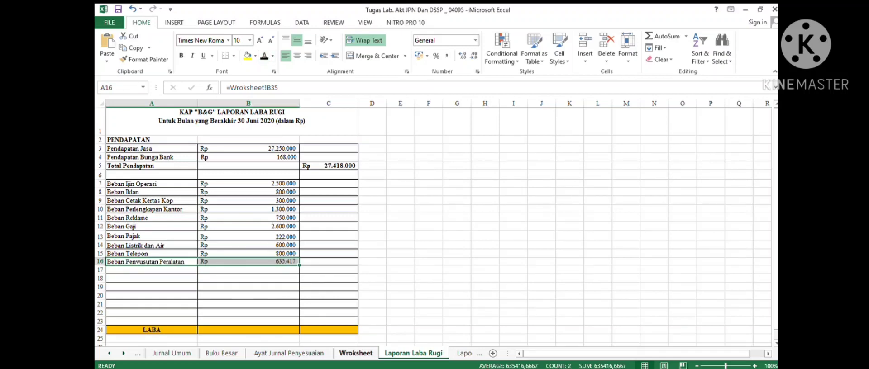
- Check the Beban Penyusutan Kendaraan worksheet row and reveal its label and 2.812.500 amount in row 17
{"action": "left_click", "coordinate": [356, 353]}
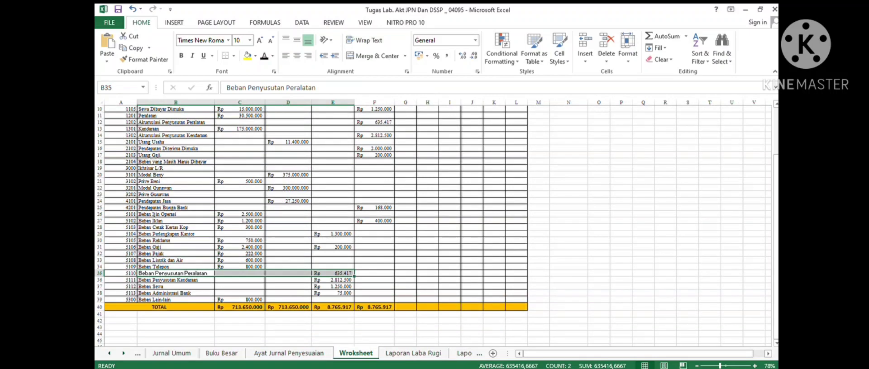
{"action": "left_click_drag", "start_coordinate": [176, 280], "coordinate": [334, 280]}
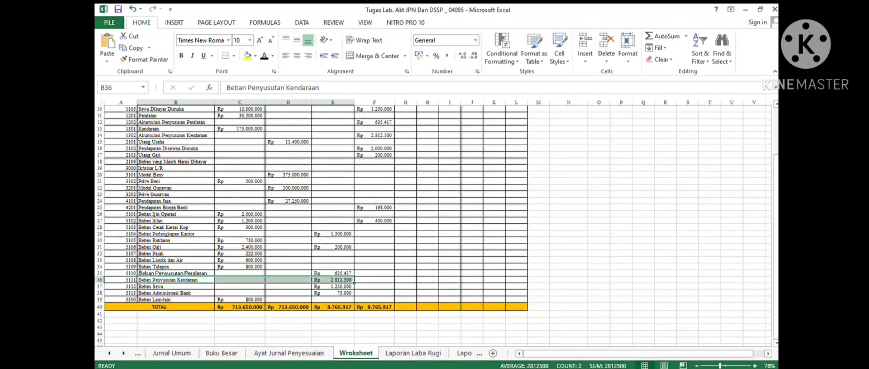
{"action": "left_click", "coordinate": [412, 353]}
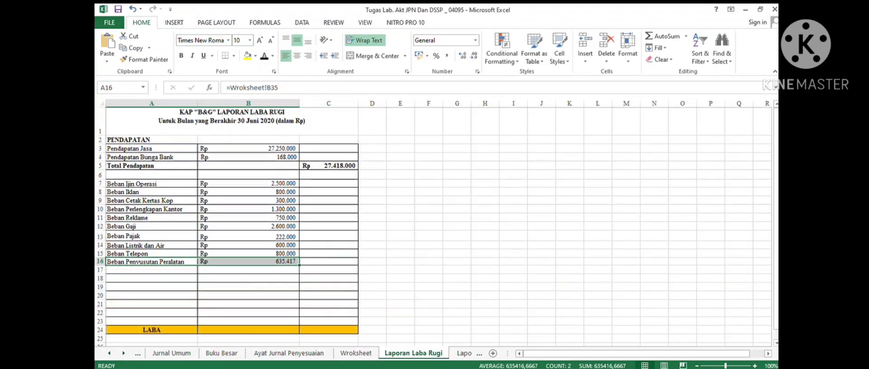
{"action": "left_click_drag", "start_coordinate": [152, 270], "coordinate": [249, 270]}
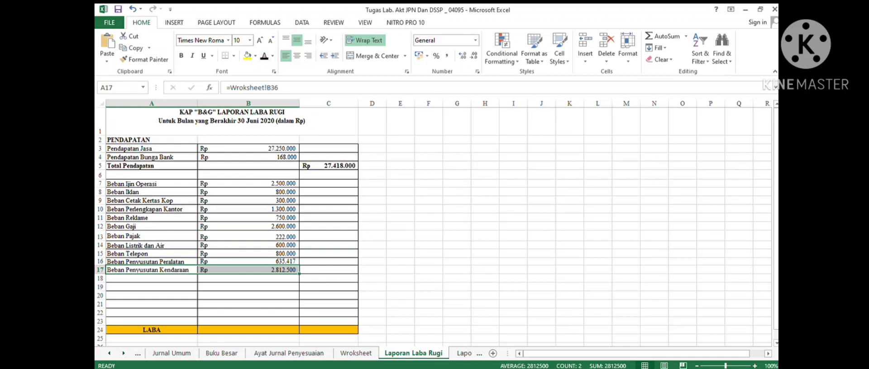
- Check the Beban Sewa worksheet row and reveal Beban Sewa with its 1.250.000 amount in row 18
{"action": "left_click", "coordinate": [356, 354]}
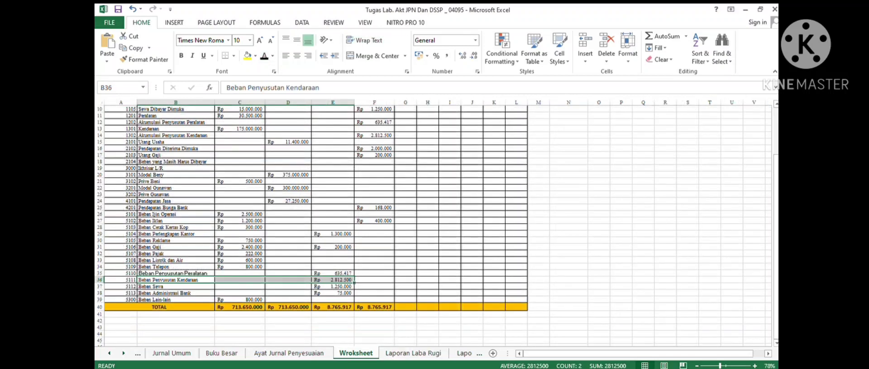
{"action": "left_click_drag", "start_coordinate": [177, 286], "coordinate": [335, 287]}
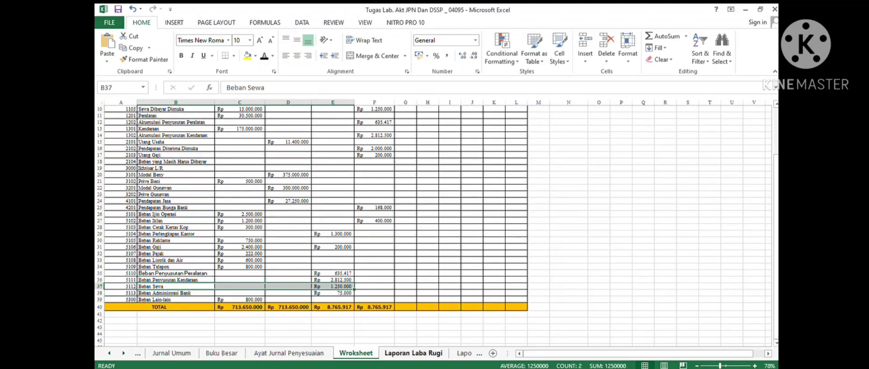
{"action": "left_click", "coordinate": [413, 354]}
{"action": "left_click_drag", "start_coordinate": [154, 278], "coordinate": [240, 279]}
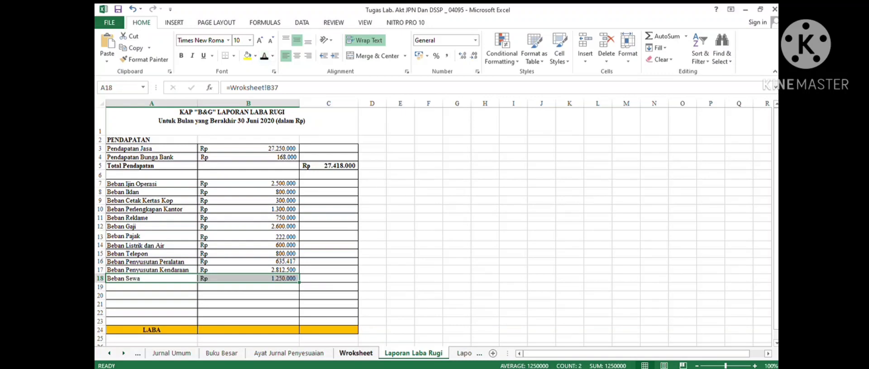
- Check the Beban Administrasi Bank worksheet row and reveal its label and 75.000 amount in row 19
{"action": "left_click", "coordinate": [355, 354]}
{"action": "left_click_drag", "start_coordinate": [181, 293], "coordinate": [334, 294]}
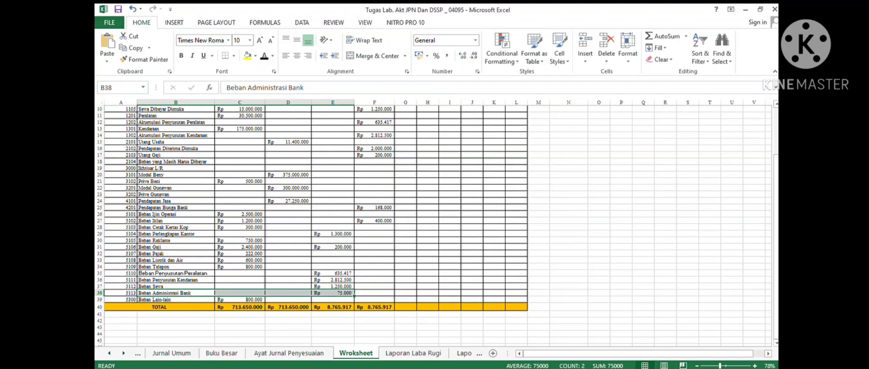
{"action": "key", "text": "Return"}
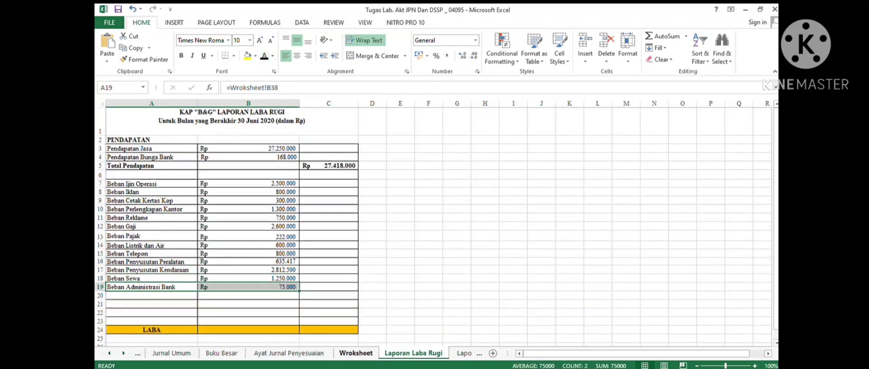
- Check the Beban Lain-lain worksheet row and reveal Beban Lain-lain with its 800.000 amount in row 20
{"action": "left_click", "coordinate": [355, 353]}
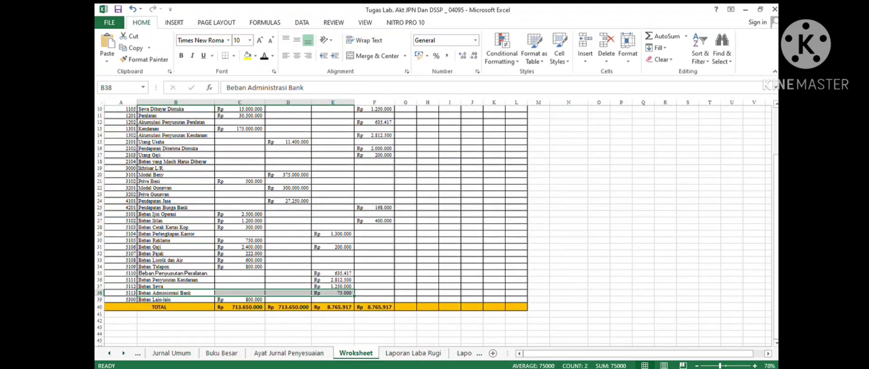
{"action": "left_click_drag", "start_coordinate": [176, 300], "coordinate": [335, 300]}
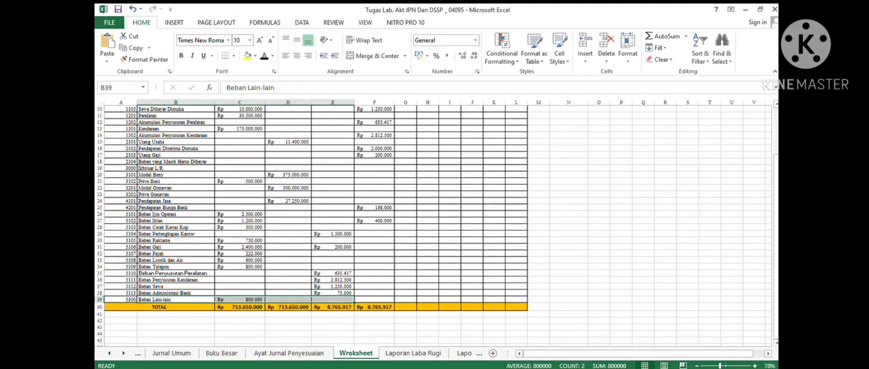
{"action": "left_click", "coordinate": [413, 353]}
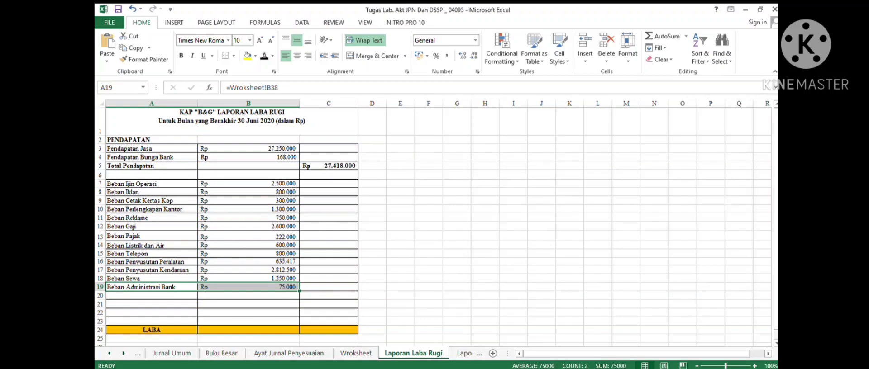
{"action": "left_click_drag", "start_coordinate": [152, 296], "coordinate": [253, 296]}
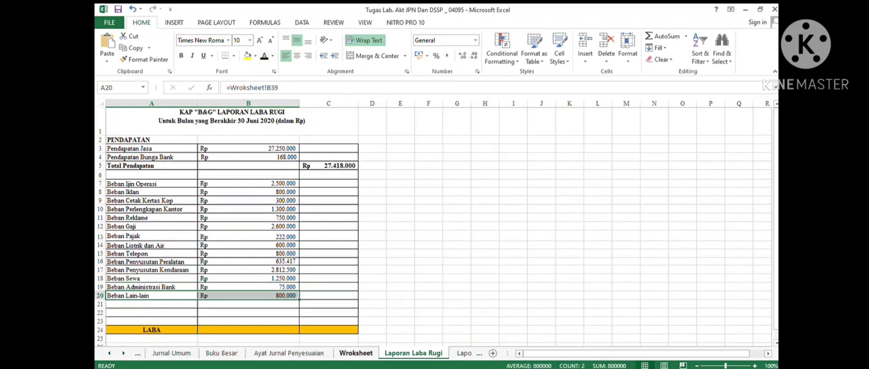
- Recheck the worksheet expense rows and reveal the TOTAL BEBAN row with its 15.444.917 sum in row 22
{"action": "left_click", "coordinate": [355, 353]}
{"action": "scroll", "coordinate": [332, 227], "scroll_direction": "up", "scroll_amount": 3}
{"action": "scroll", "coordinate": [333, 226], "scroll_direction": "down", "scroll_amount": 3}
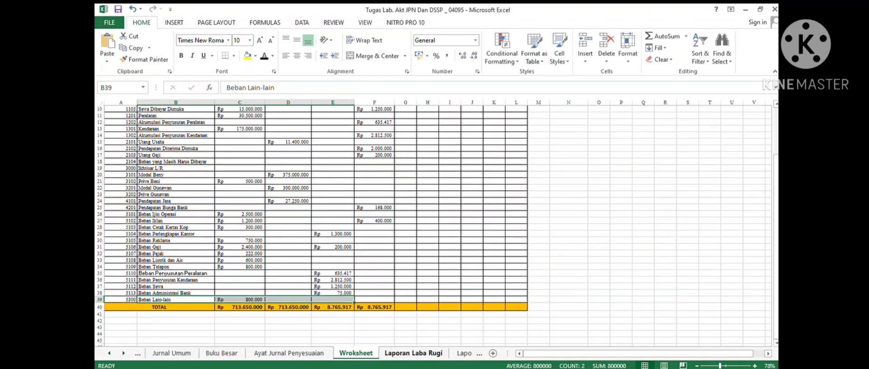
{"action": "left_click", "coordinate": [414, 353]}
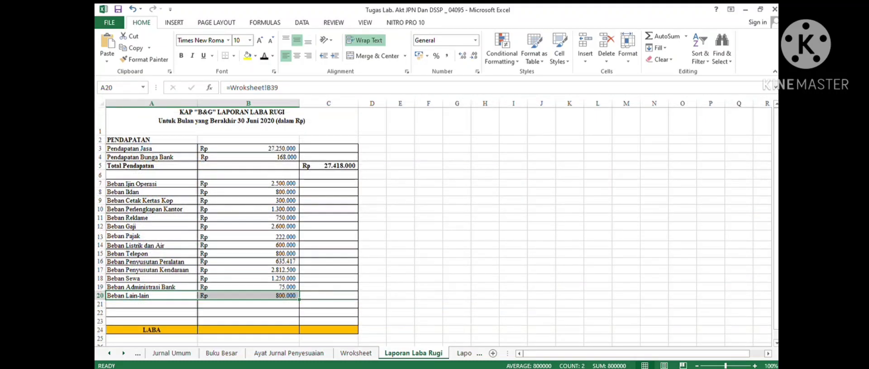
{"action": "left_click", "coordinate": [151, 305]}
{"action": "left_click_drag", "start_coordinate": [152, 313], "coordinate": [348, 313]}
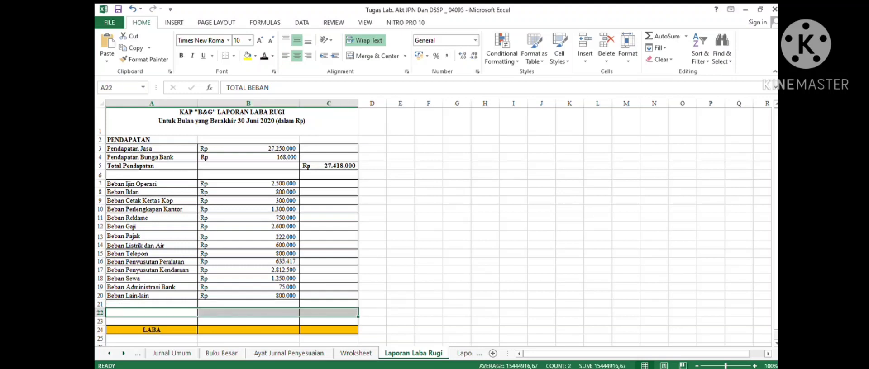
{"action": "left_click", "coordinate": [264, 56]}
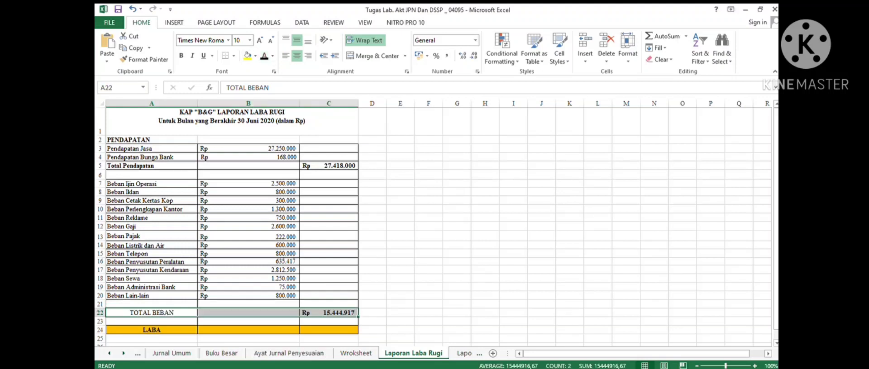
- Reveal the LABA net income in row 24, computed by the formula =C5-C22
{"action": "left_click", "coordinate": [248, 331]}
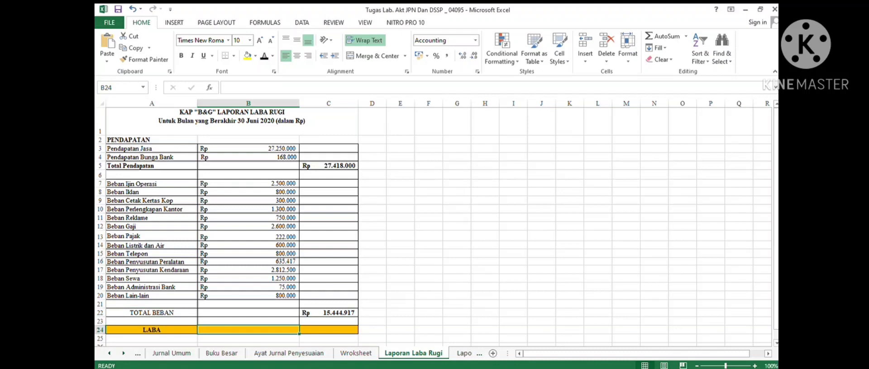
{"action": "left_click", "coordinate": [328, 338]}
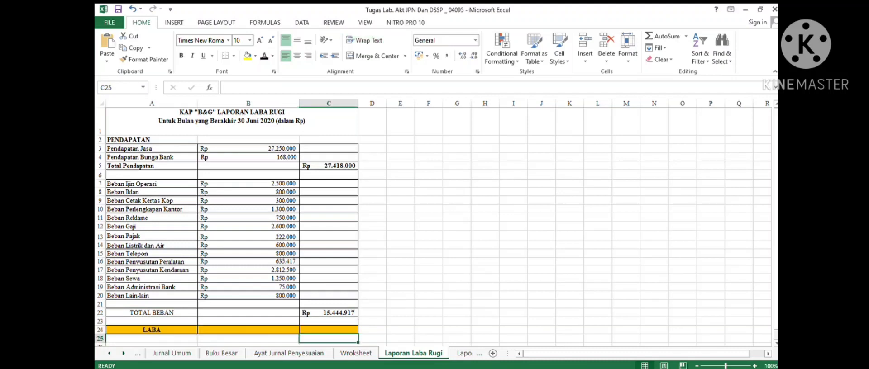
{"action": "left_click", "coordinate": [328, 330]}
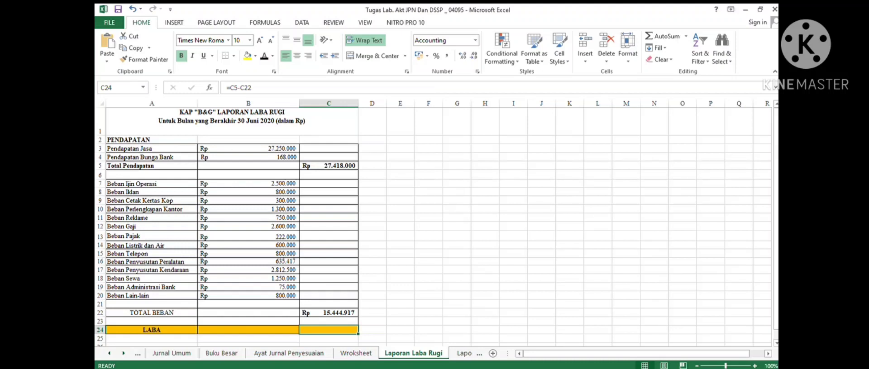
{"action": "left_click", "coordinate": [264, 55]}
{"action": "scroll", "coordinate": [316, 221], "scroll_direction": "down", "scroll_amount": 2}
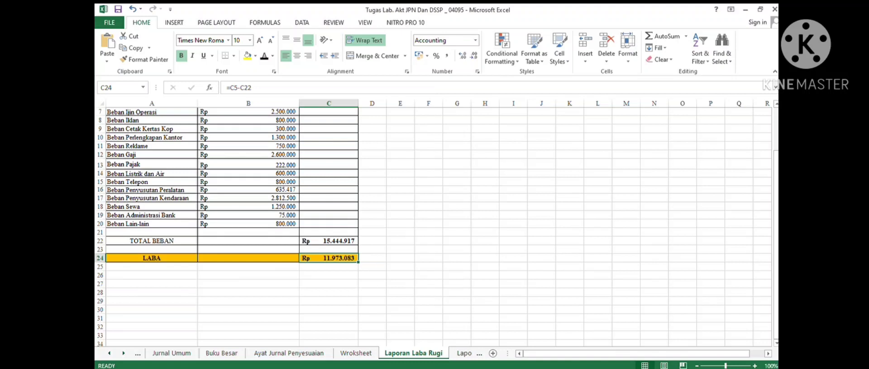
- Preview the Laporan Perubahan Ekuitas sheet and return to review the LABA row of the income statement
{"action": "left_click", "coordinate": [151, 249]}
{"action": "left_click", "coordinate": [152, 258]}
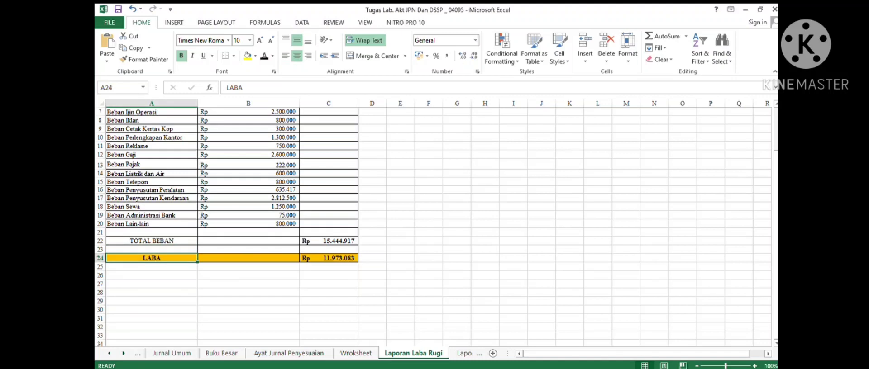
{"action": "key", "text": "ctrl+Page_Down"}
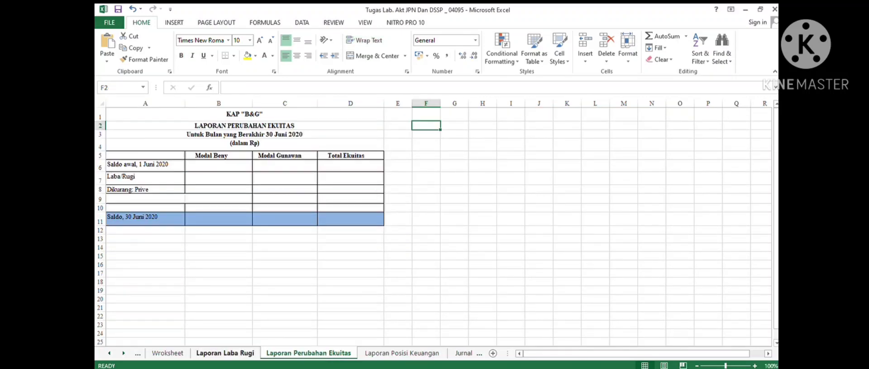
{"action": "key", "text": "ctrl+Page_Up"}
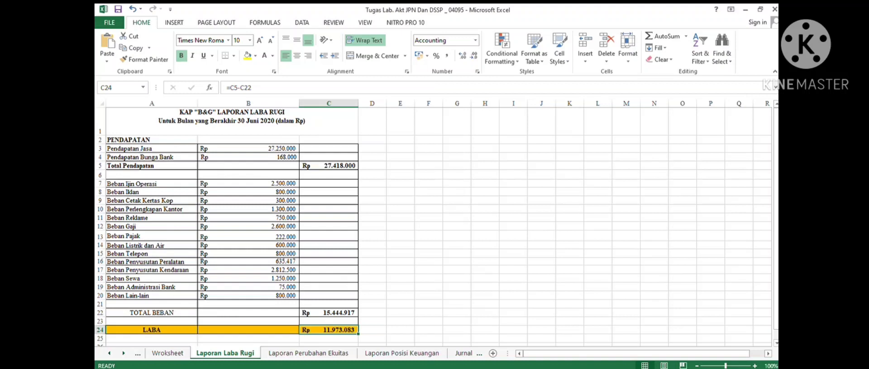
{"action": "left_click", "coordinate": [152, 330]}
{"action": "left_click_drag", "start_coordinate": [152, 330], "coordinate": [328, 331]}
{"action": "left_click", "coordinate": [428, 296]}
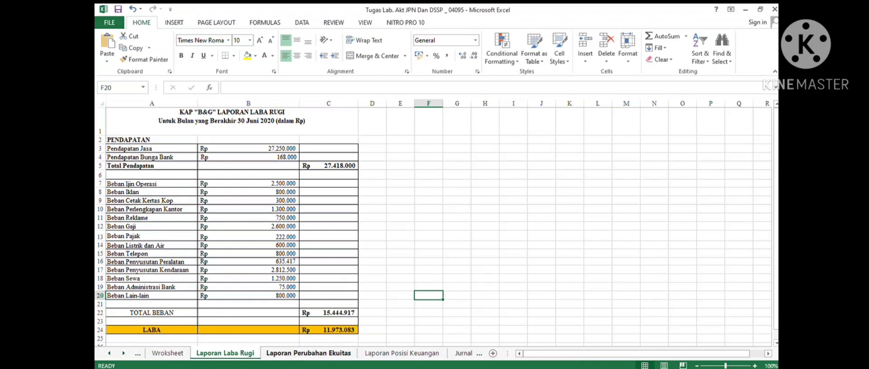
- Check the equity statement's opening balance cells and the worksheet's Modal Beny and Modal Gunawan rows
{"action": "left_click", "coordinate": [308, 353]}
{"action": "left_click", "coordinate": [284, 207]}
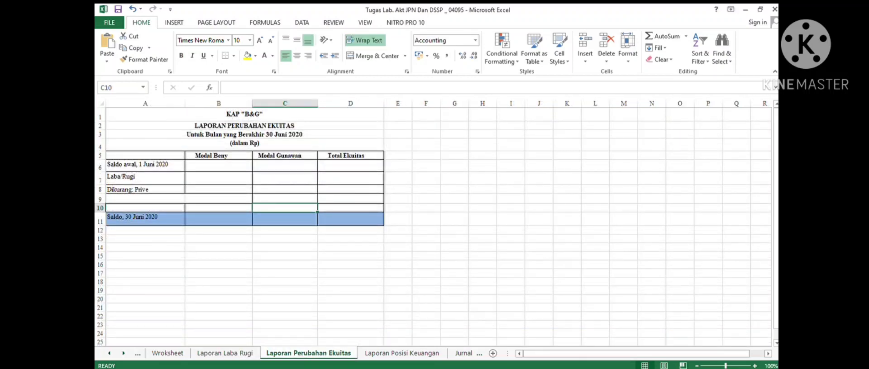
{"action": "left_click", "coordinate": [219, 166]}
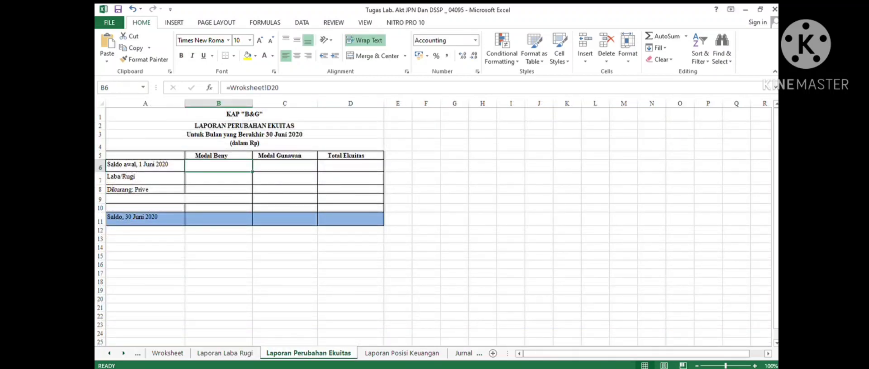
{"action": "left_click_drag", "start_coordinate": [219, 166], "coordinate": [350, 166]}
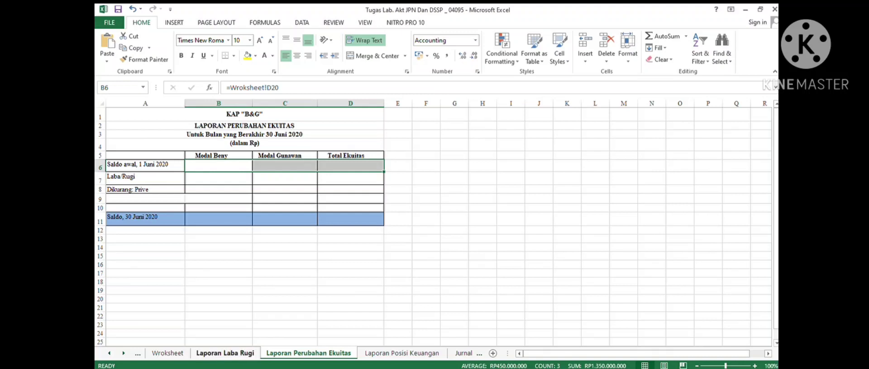
{"action": "left_click", "coordinate": [167, 353]}
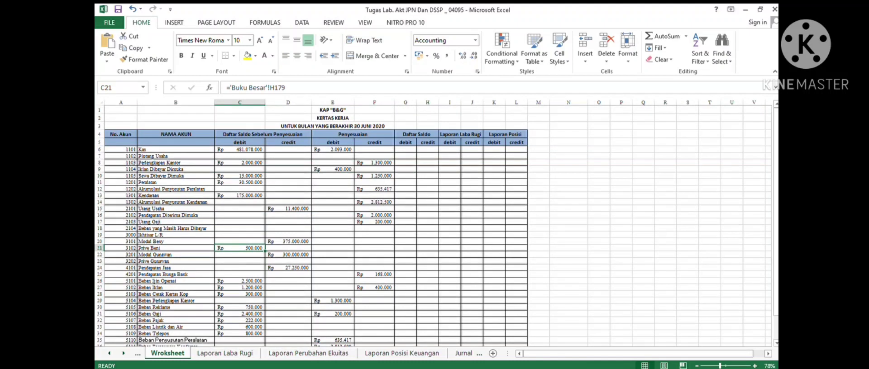
{"action": "left_click_drag", "start_coordinate": [194, 254], "coordinate": [389, 241]}
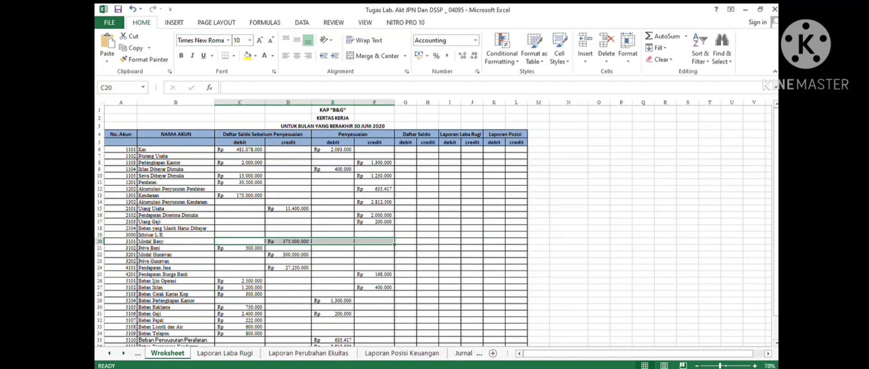
{"action": "left_click_drag", "start_coordinate": [194, 261], "coordinate": [375, 255]}
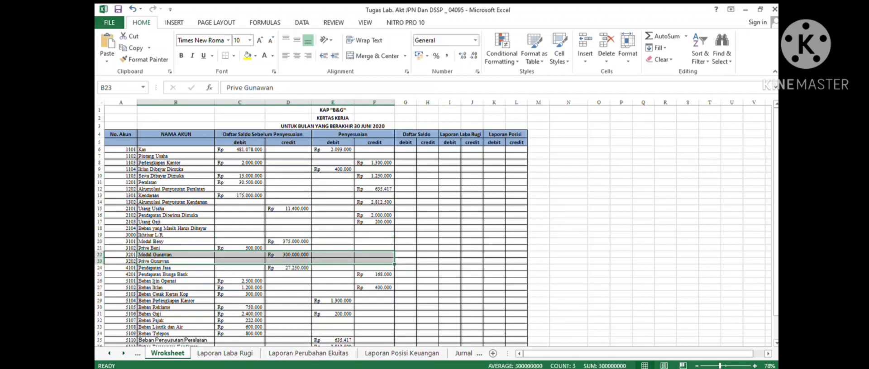
- Reveal the Saldo awal, 1 Juni 2020 balances for Modal Beny and Modal Gunawan in row 6
{"action": "left_click", "coordinate": [308, 353]}
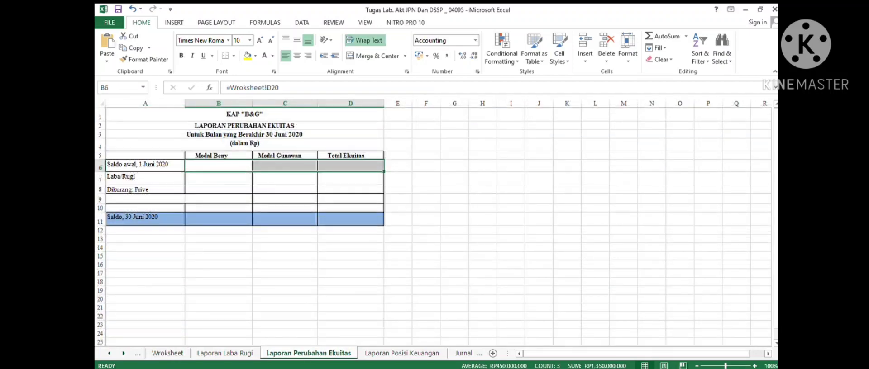
{"action": "left_click", "coordinate": [285, 166]}
{"action": "left_click_drag", "start_coordinate": [218, 166], "coordinate": [284, 166]}
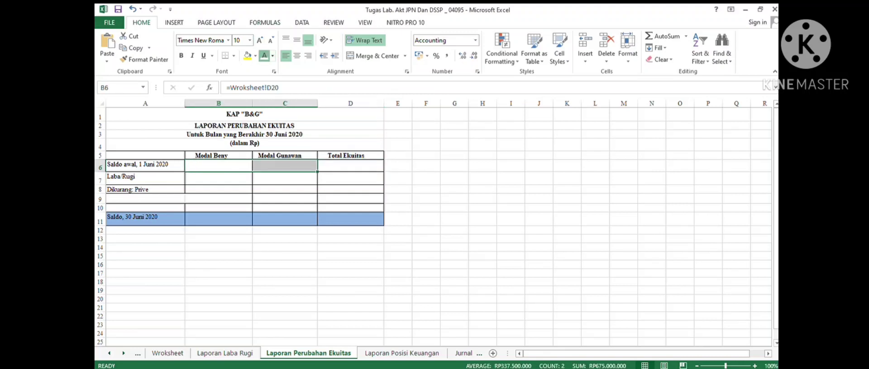
{"action": "left_click", "coordinate": [273, 88]}
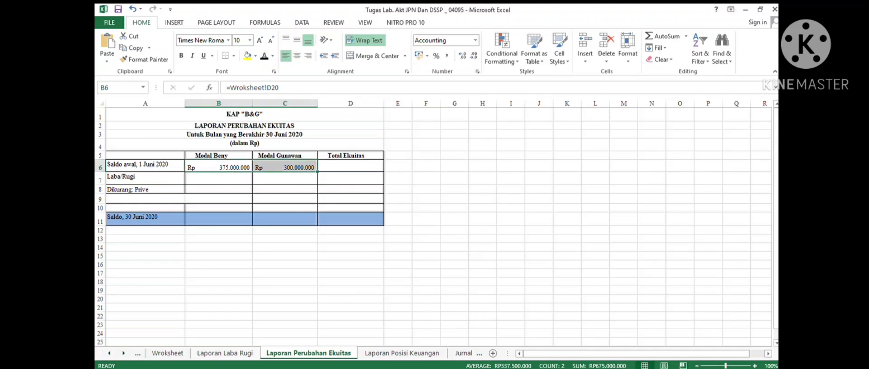
- Reveal Modal Beny's Laba/Rugi amount in B7, linked to the income statement's LABA cell
{"action": "left_click", "coordinate": [350, 166]}
{"action": "left_click_drag", "start_coordinate": [218, 165], "coordinate": [284, 166]}
{"action": "left_click", "coordinate": [350, 199]}
{"action": "left_click", "coordinate": [219, 179]}
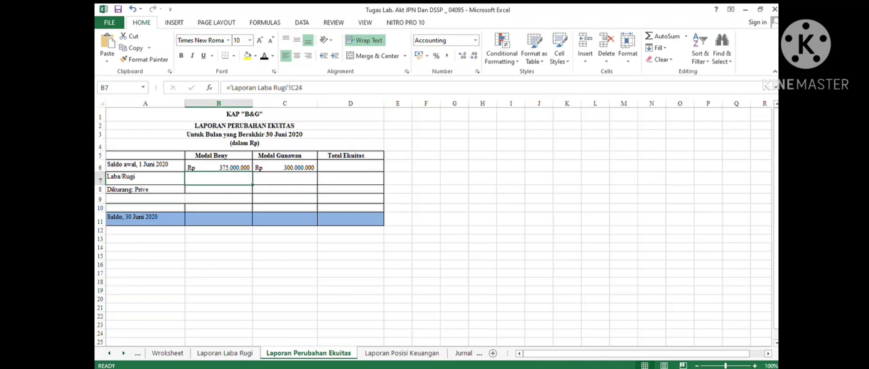
{"action": "left_click", "coordinate": [225, 353]}
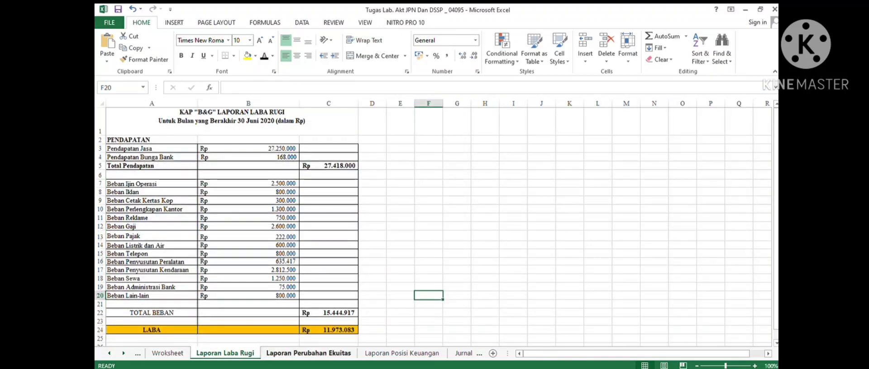
{"action": "left_click", "coordinate": [309, 353]}
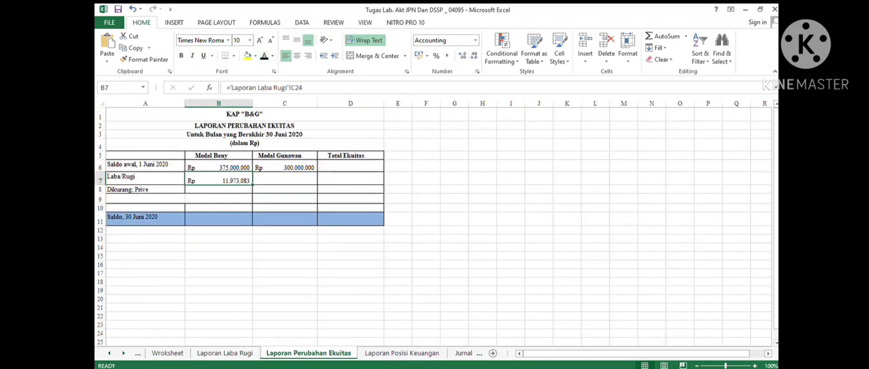
- Check the worksheet's Prive rows and reveal the Dikurang: Prive amount for Modal Beny in B8
{"action": "left_click", "coordinate": [219, 190]}
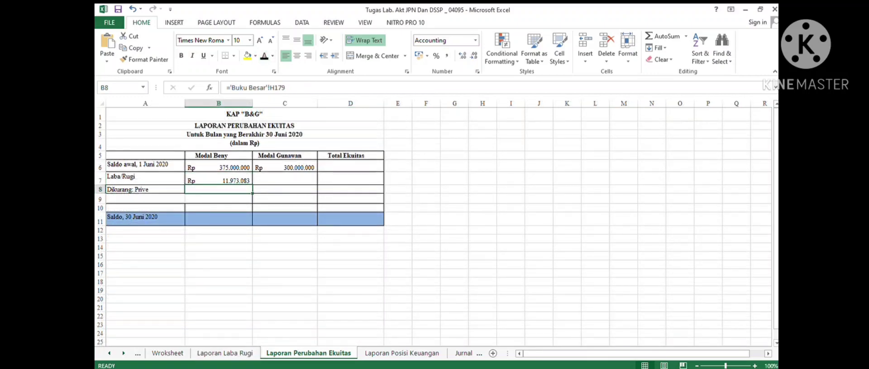
{"action": "left_click", "coordinate": [167, 354]}
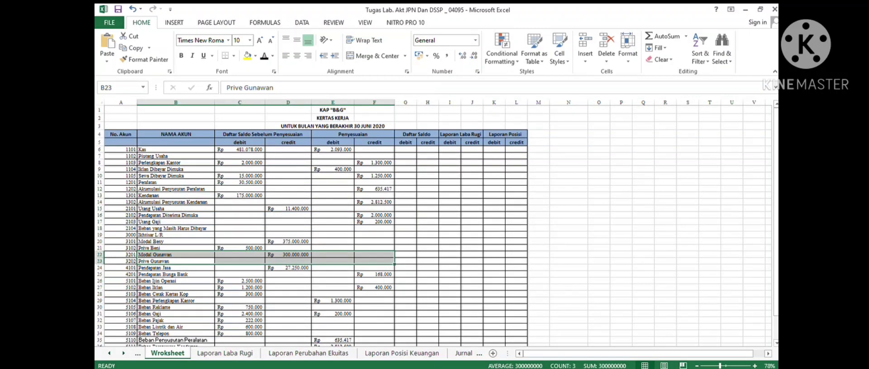
{"action": "left_click_drag", "start_coordinate": [175, 248], "coordinate": [374, 248]}
{"action": "left_click", "coordinate": [308, 354]}
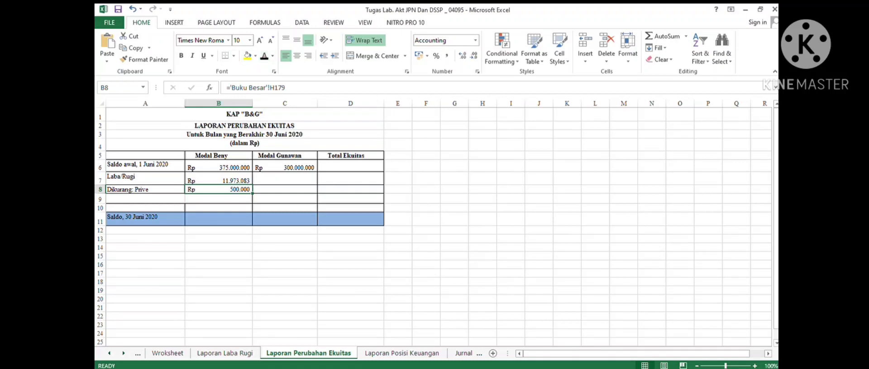
- Reveal the opening Total Ekuitas in D6, computed by =B6+C6
{"action": "left_click", "coordinate": [350, 199]}
{"action": "left_click", "coordinate": [351, 166]}
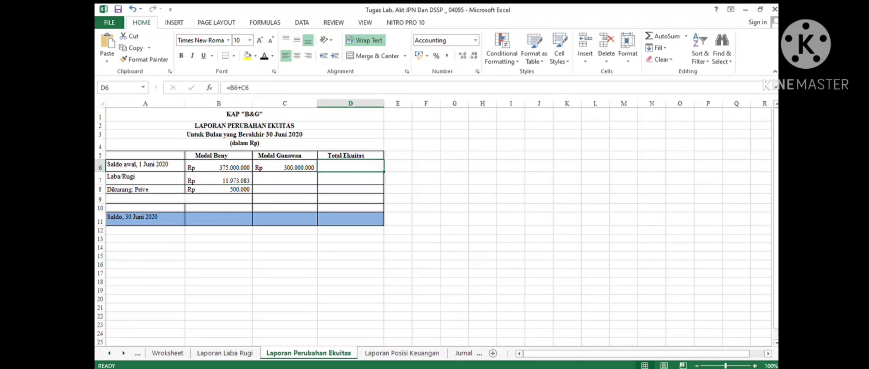
{"action": "left_click", "coordinate": [264, 56]}
- Reveal the net equity increase in D9, computed by =B7-B8
{"action": "left_click", "coordinate": [285, 166]}
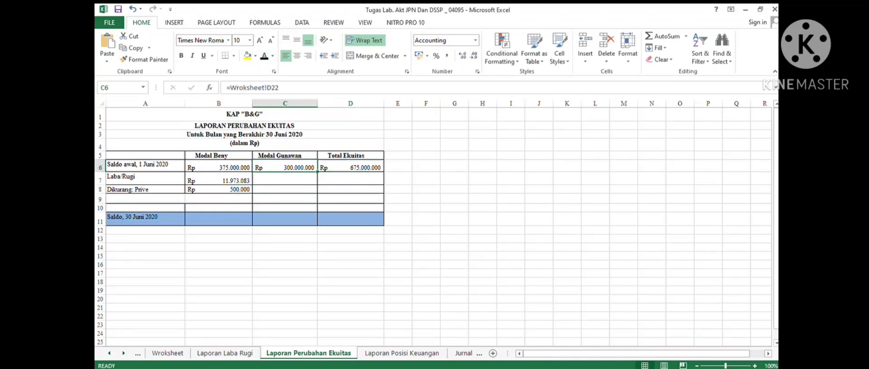
{"action": "left_click", "coordinate": [218, 178]}
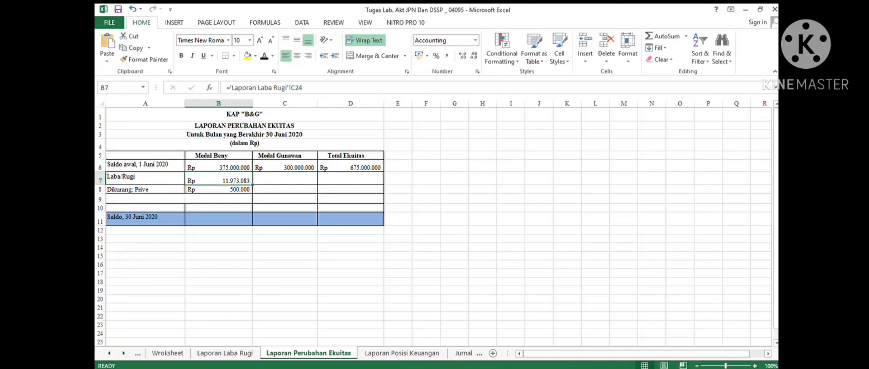
{"action": "left_click", "coordinate": [218, 190]}
{"action": "left_click", "coordinate": [350, 199]}
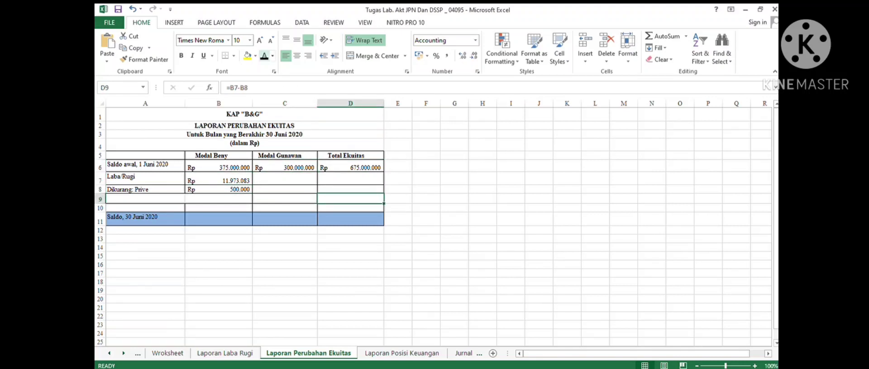
{"action": "left_click", "coordinate": [264, 56]}
- Reveal the Saldo, 30 Juni 2020 total equity in D11, computed by =D6+D9
{"action": "left_click", "coordinate": [350, 220]}
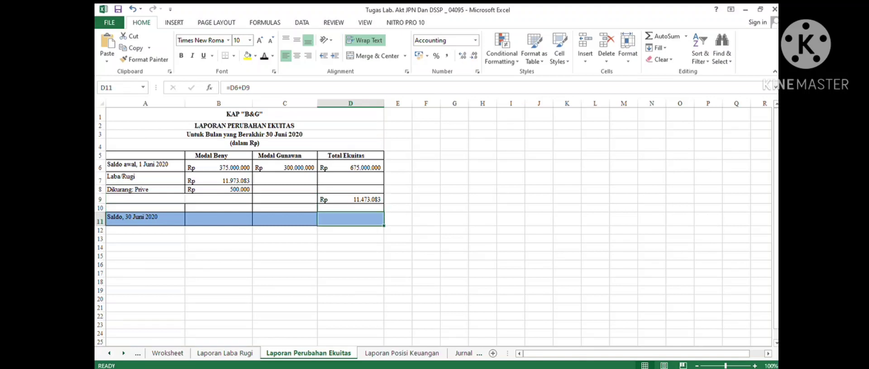
{"action": "left_click_drag", "start_coordinate": [350, 167], "coordinate": [350, 199]}
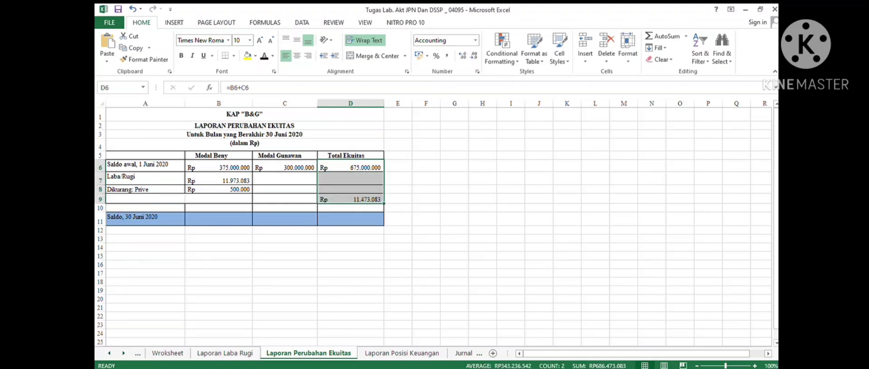
{"action": "left_click", "coordinate": [350, 167]}
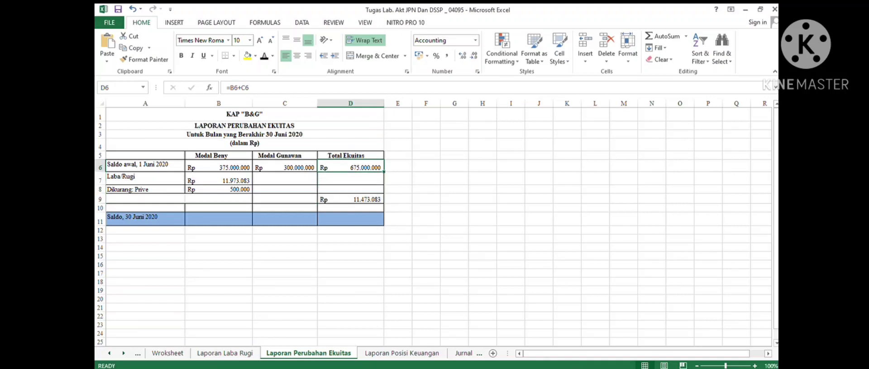
{"action": "left_click", "coordinate": [350, 199]}
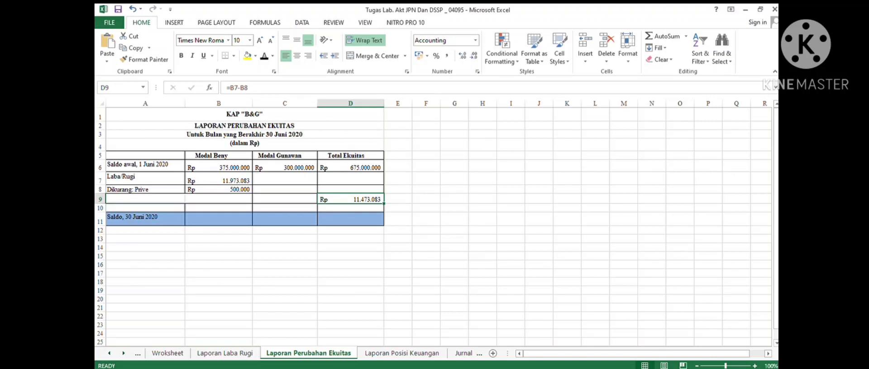
{"action": "left_click", "coordinate": [351, 219]}
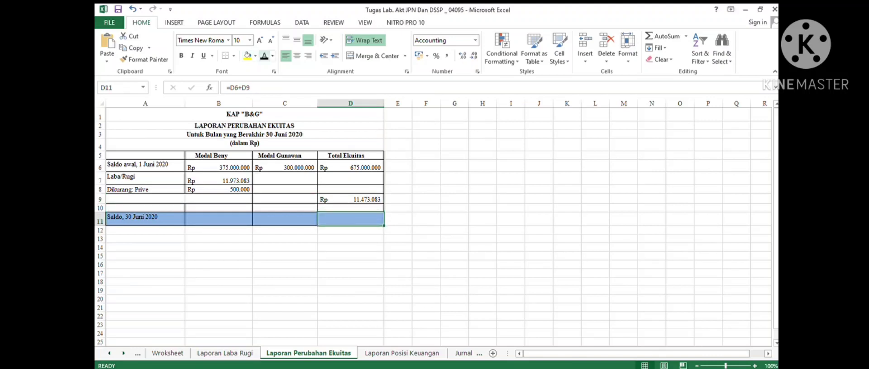
{"action": "left_click", "coordinate": [264, 56]}
- Open the Laporan Posisi Keuangan sheet and inspect its ASET, LIABILITAS and EKUITAS section headers
{"action": "key", "text": "ctrl+Page_Down"}
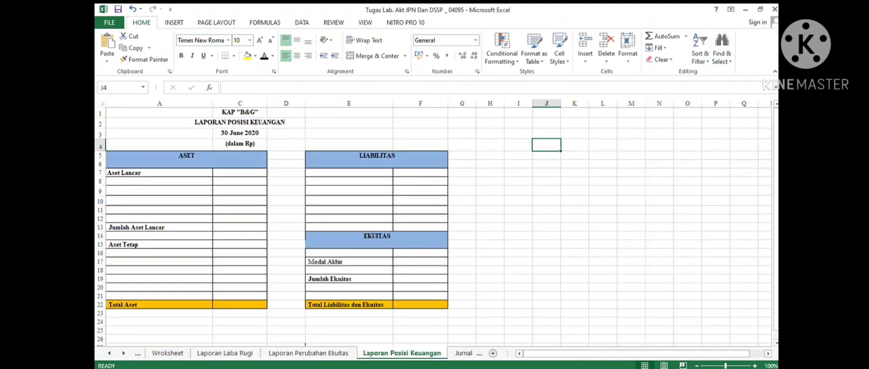
{"action": "key", "text": "ctrl+Page_Up"}
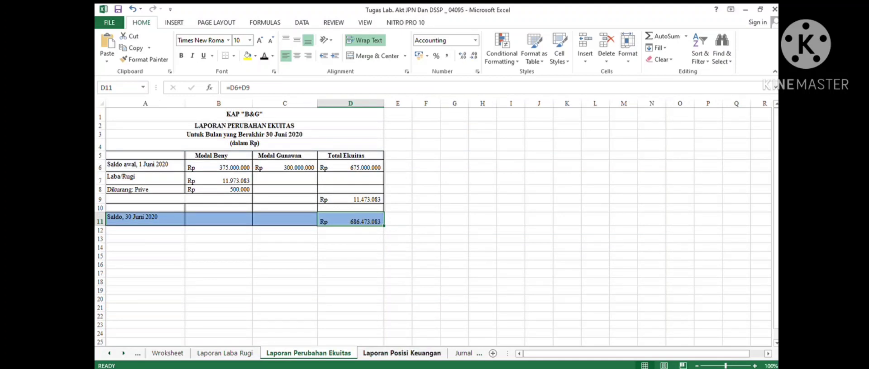
{"action": "key", "text": "ctrl+Page_Down"}
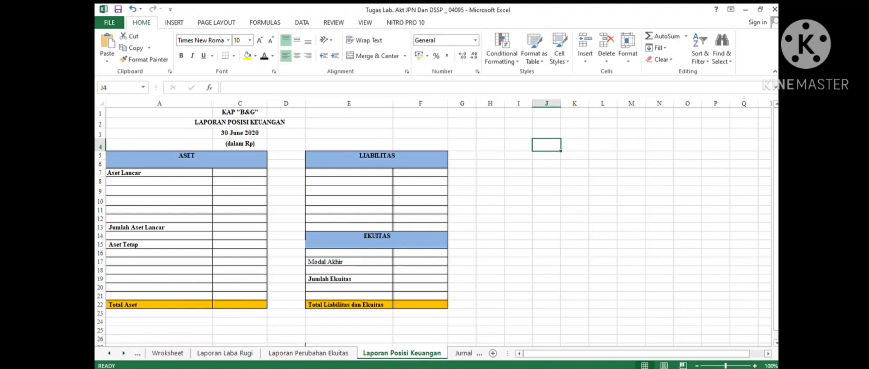
{"action": "left_click", "coordinate": [186, 159]}
{"action": "left_click", "coordinate": [376, 160]}
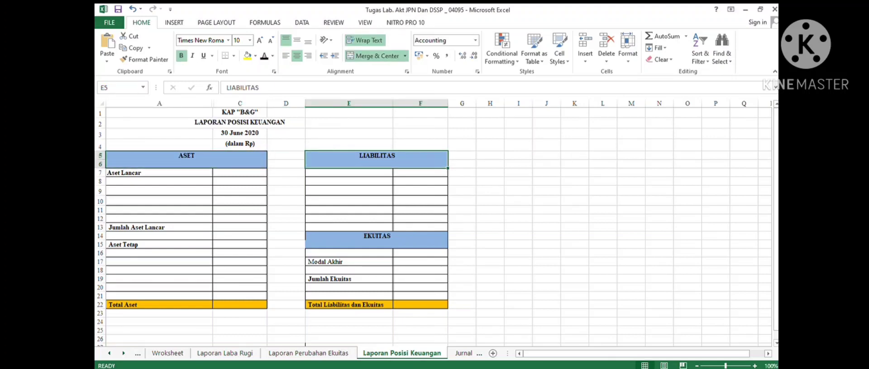
{"action": "left_click", "coordinate": [419, 228]}
{"action": "left_click", "coordinate": [377, 240]}
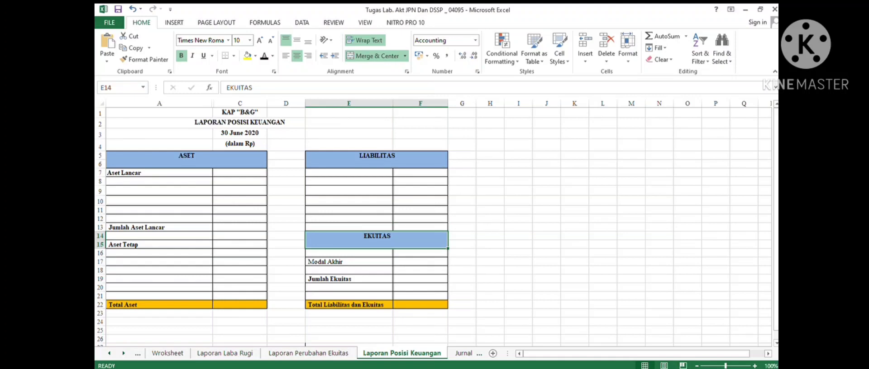
- Reveal the Aset Lancar account names from Kas to Sewa Dibayar Dimuka in rows 8 to 12
{"action": "left_click", "coordinate": [159, 181]}
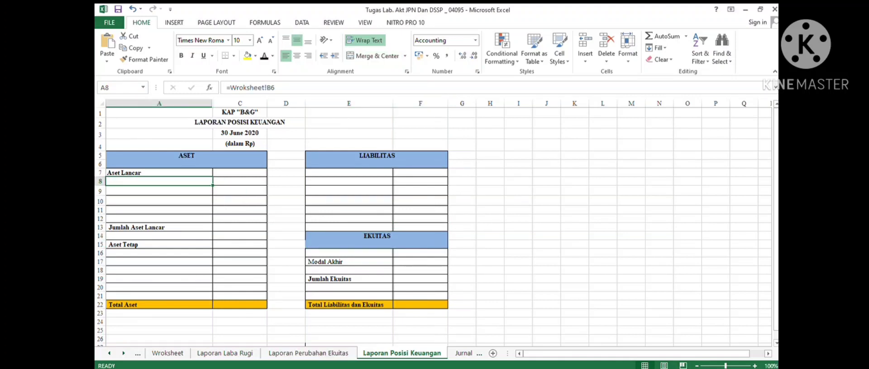
{"action": "left_click", "coordinate": [264, 56]}
{"action": "key", "text": "shift+Down"}
{"action": "key", "text": "shift+Down"}
{"action": "key", "text": "shift+Down"}
{"action": "key", "text": "shift+Down"}
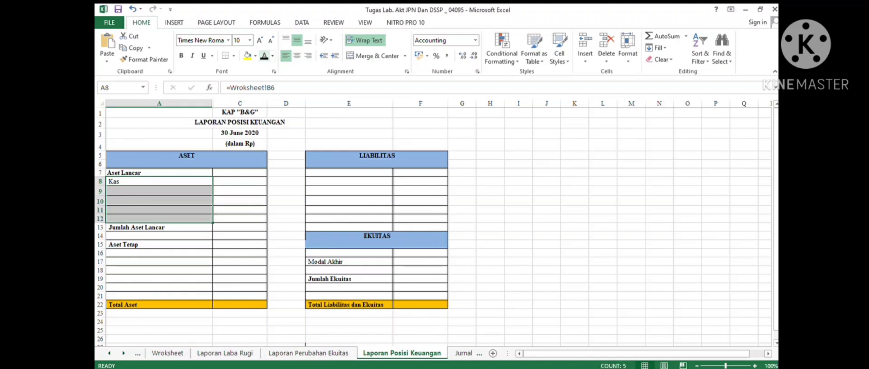
{"action": "left_click", "coordinate": [264, 57]}
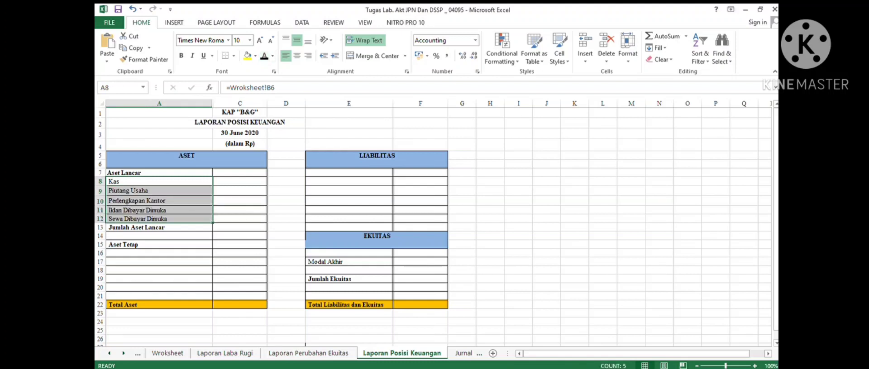
{"action": "key", "text": "Down"}
{"action": "key", "text": "Down"}
{"action": "key", "text": "Down"}
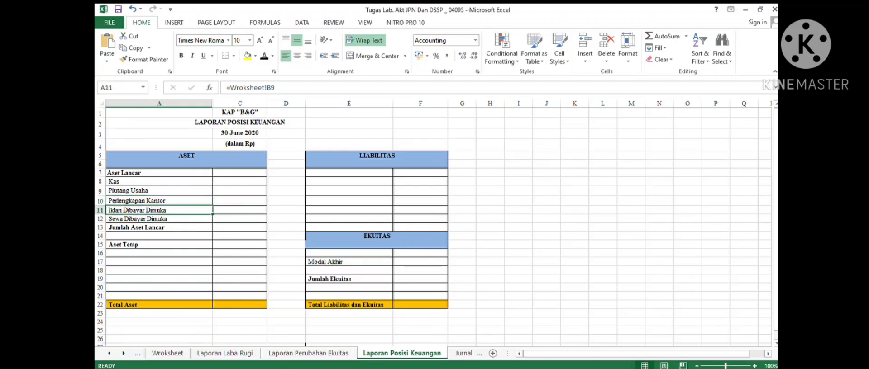
{"action": "key", "text": "Down"}
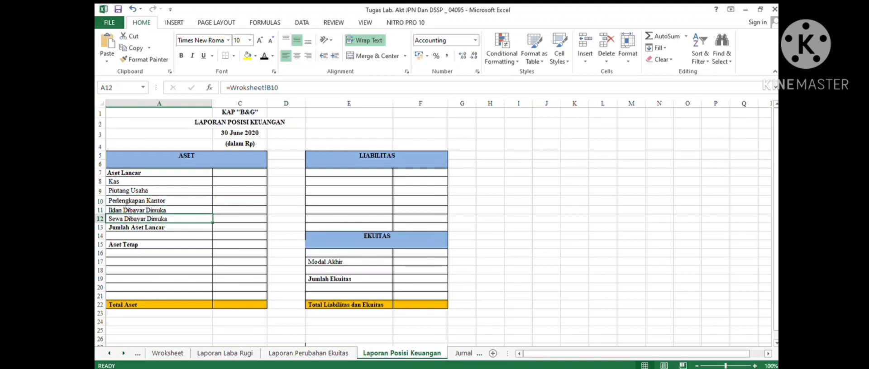
- Reveal the Kas balance in C8, tracing its formula =Worksheet!C6+Worksheet!E6 back to the worksheet's row 6
{"action": "left_click", "coordinate": [239, 182]}
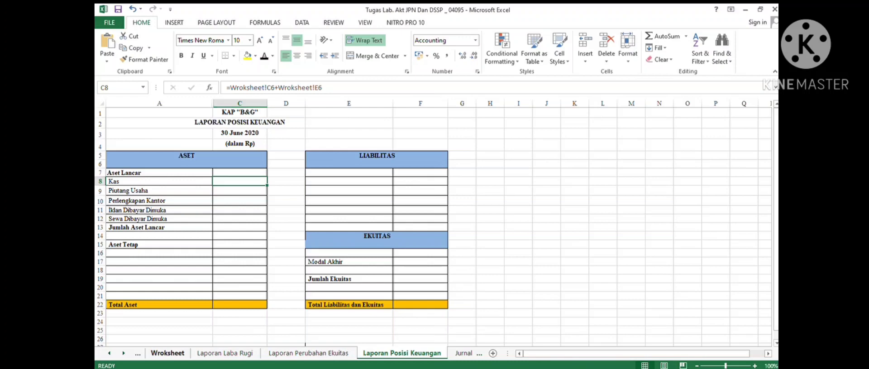
{"action": "left_click", "coordinate": [168, 353]}
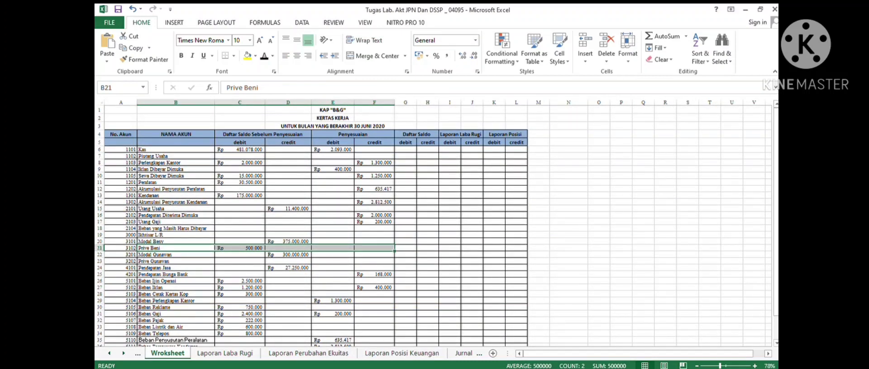
{"action": "left_click_drag", "start_coordinate": [239, 149], "coordinate": [374, 150]}
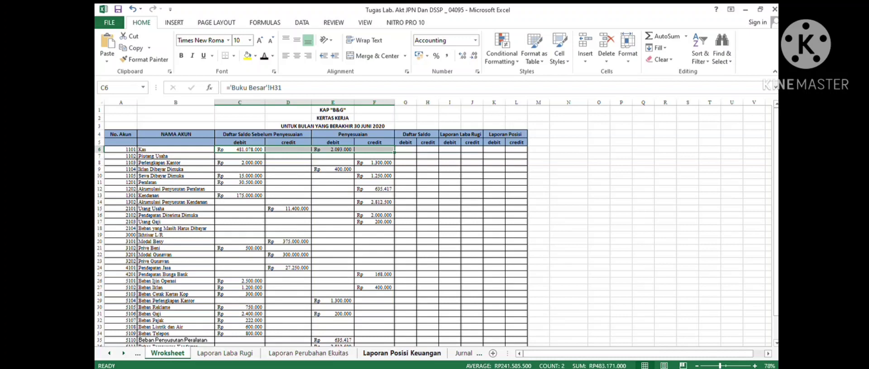
{"action": "left_click", "coordinate": [402, 353]}
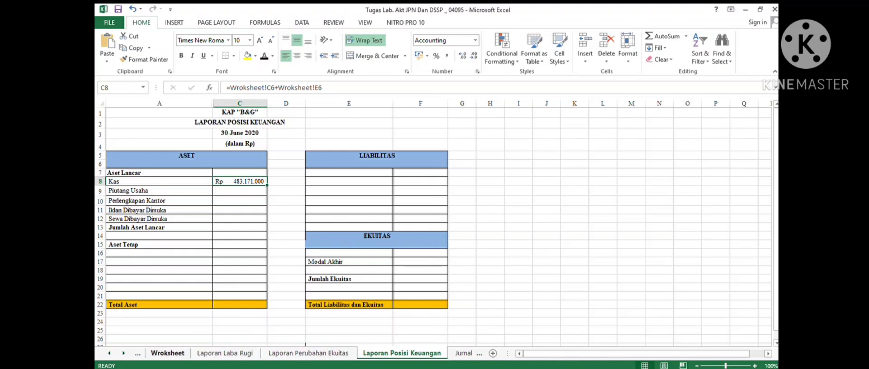
{"action": "key", "text": "ctrl+bracketleft"}
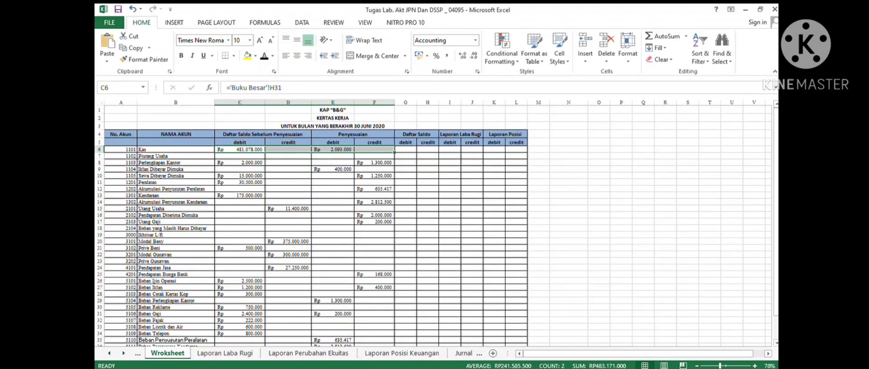
- Reveal the Perlengkapan Kantor balance in C10, computed by =Worksheet!C8-Worksheet!F8
{"action": "left_click_drag", "start_coordinate": [175, 163], "coordinate": [375, 162]}
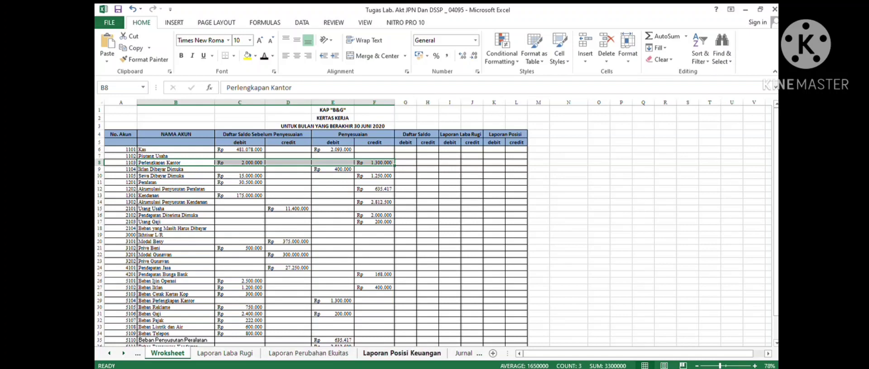
{"action": "left_click", "coordinate": [401, 353]}
{"action": "left_click", "coordinate": [239, 191]}
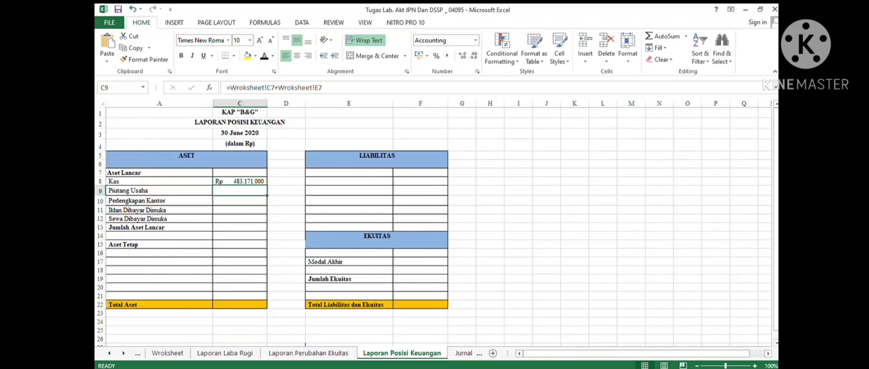
{"action": "left_click", "coordinate": [239, 200]}
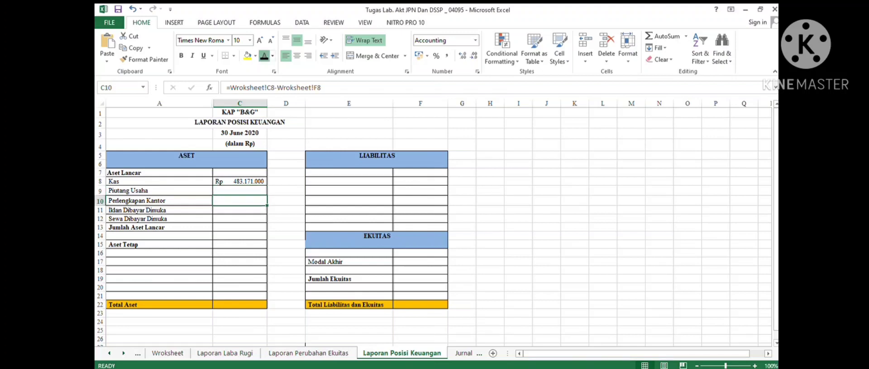
{"action": "left_click", "coordinate": [264, 55]}
- Reveal the Piutang Usaha balance in C9, computed by =Worksheet!C7+Worksheet!E7
{"action": "left_click", "coordinate": [240, 190]}
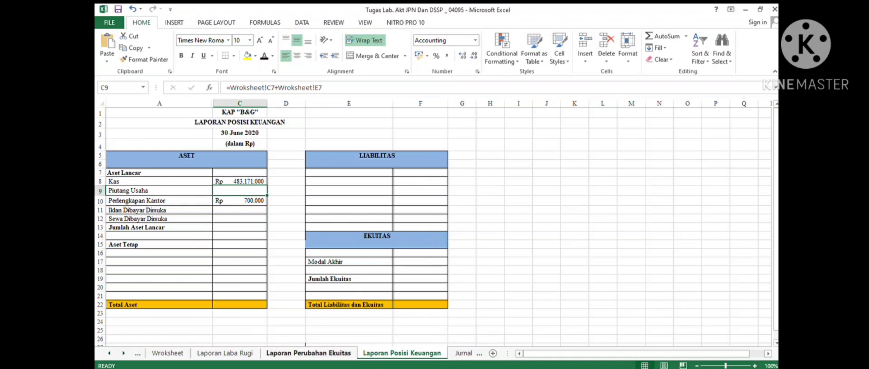
{"action": "left_click", "coordinate": [167, 353]}
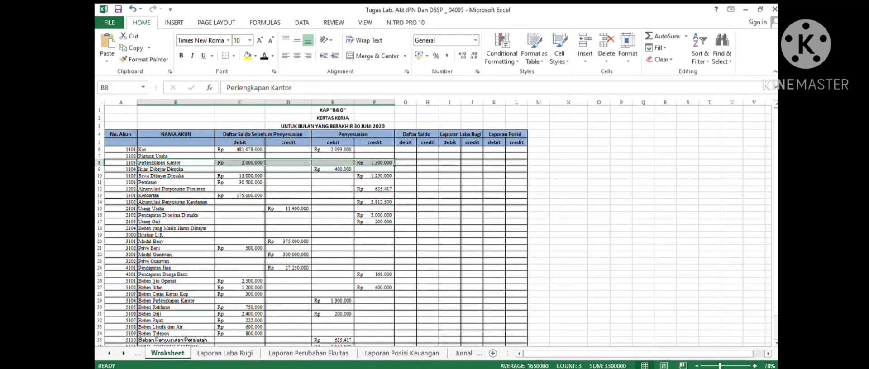
{"action": "left_click_drag", "start_coordinate": [240, 156], "coordinate": [374, 156]}
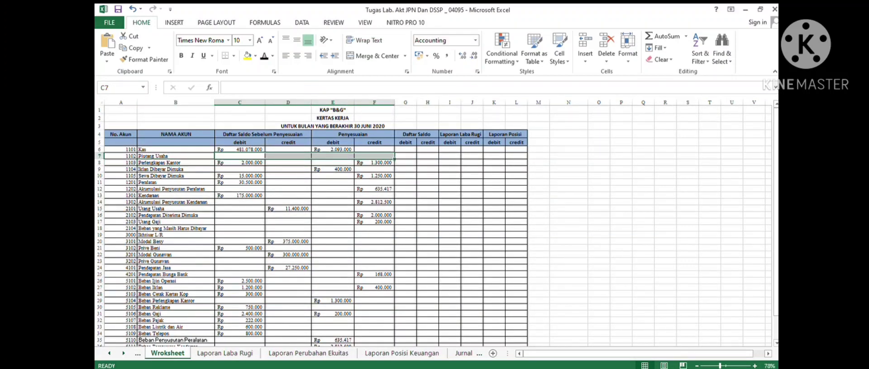
{"action": "left_click", "coordinate": [401, 353]}
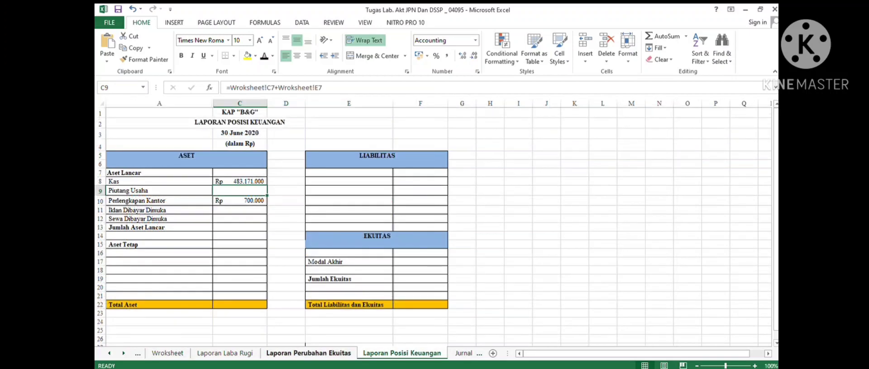
{"action": "left_click", "coordinate": [264, 56]}
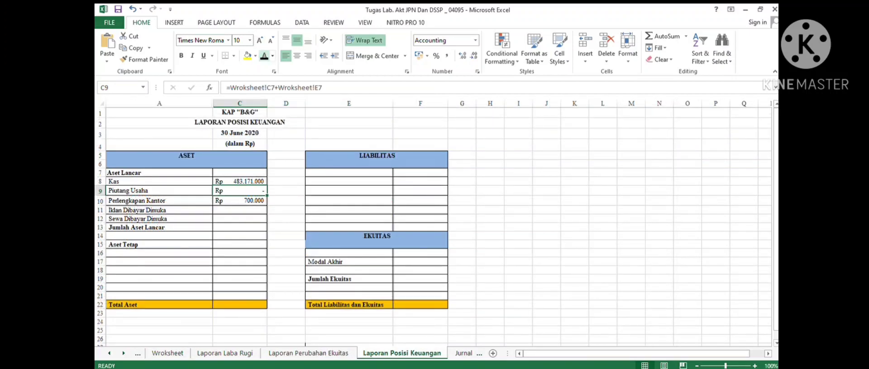
- Compare the Iklan Dibayar Dimuka row 9 on the worksheet with its balance cell C11, =Worksheet!E9
{"action": "left_click", "coordinate": [160, 210]}
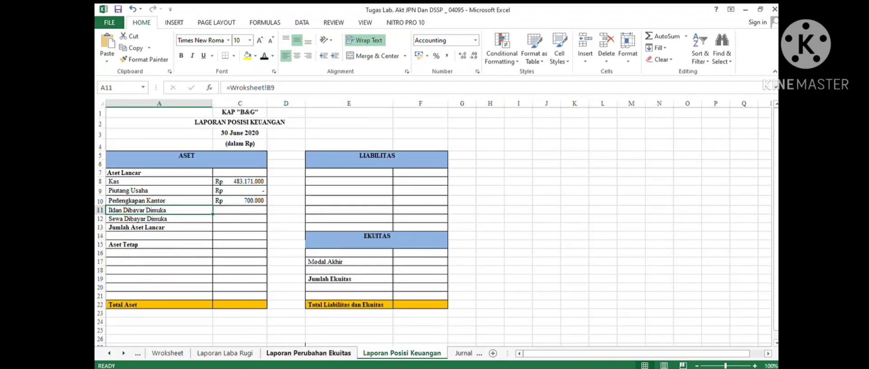
{"action": "left_click", "coordinate": [167, 353]}
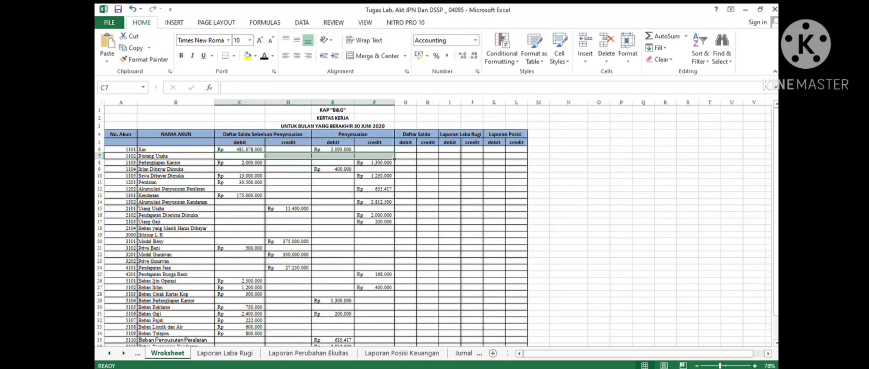
{"action": "left_click_drag", "start_coordinate": [176, 169], "coordinate": [374, 169]}
{"action": "left_click", "coordinate": [401, 353]}
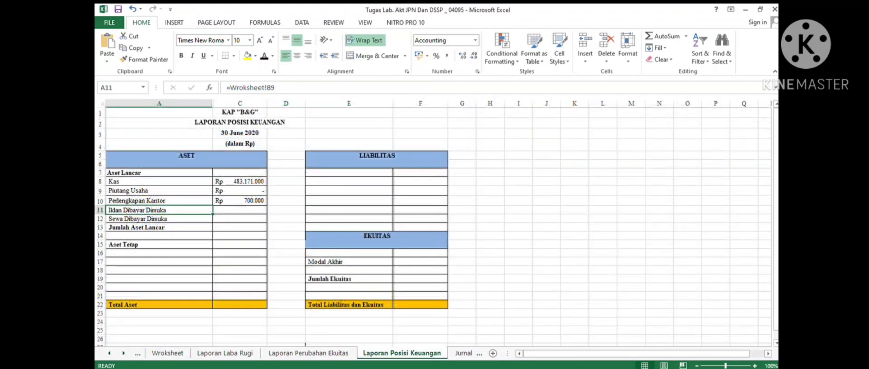
{"action": "left_click", "coordinate": [239, 210]}
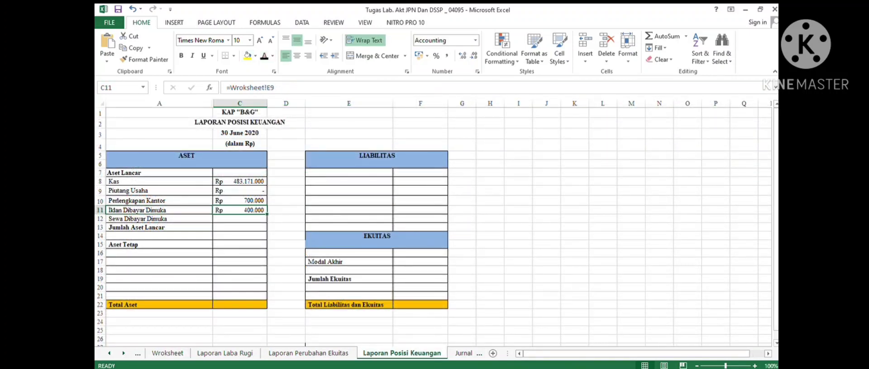
- Reveal the Sewa Dibayar Dimuka balance in C12, computed by =Worksheet!C10-Worksheet!F10
{"action": "left_click", "coordinate": [240, 219]}
{"action": "left_click", "coordinate": [308, 353]}
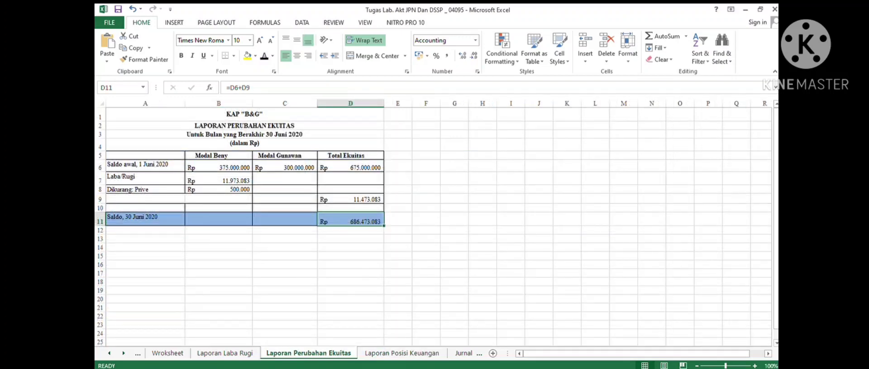
{"action": "key", "text": "ctrl+Page_Up"}
{"action": "key", "text": "ctrl+Page_Up"}
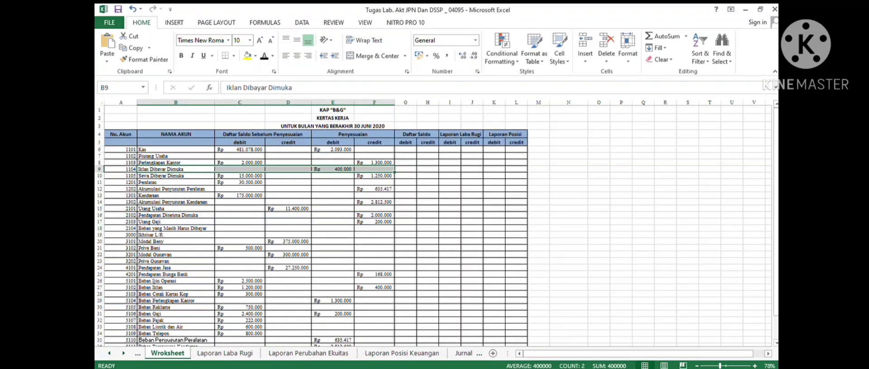
{"action": "left_click_drag", "start_coordinate": [175, 176], "coordinate": [376, 176]}
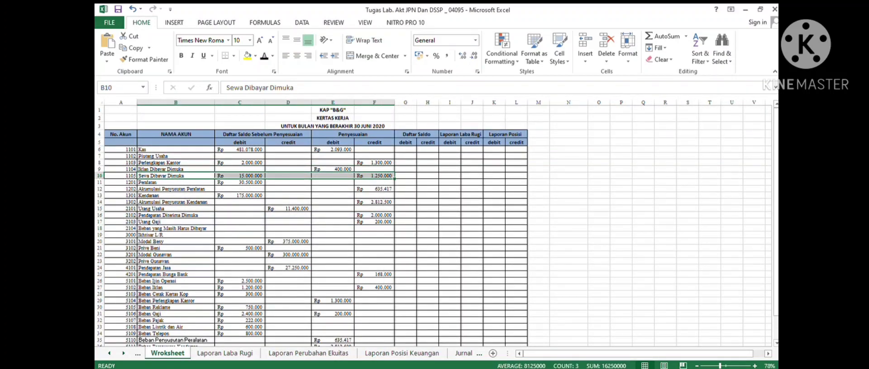
{"action": "left_click", "coordinate": [401, 353]}
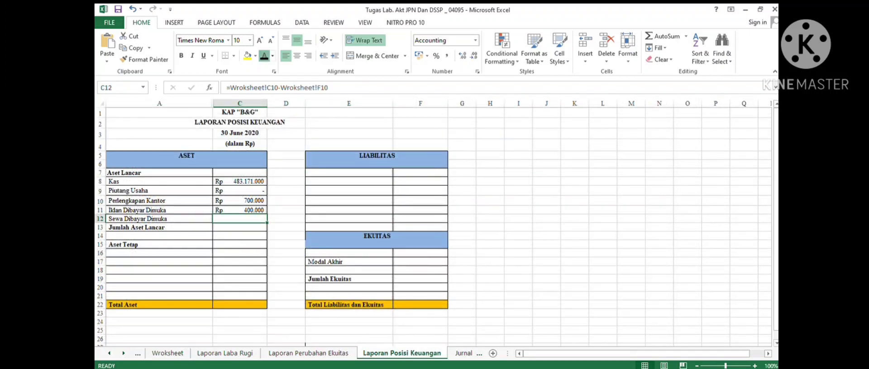
{"action": "left_click", "coordinate": [264, 56]}
- Check the Jumlah Aset Lancar total in C13, computed by =SUM(C8:C12)
{"action": "left_click", "coordinate": [225, 353]}
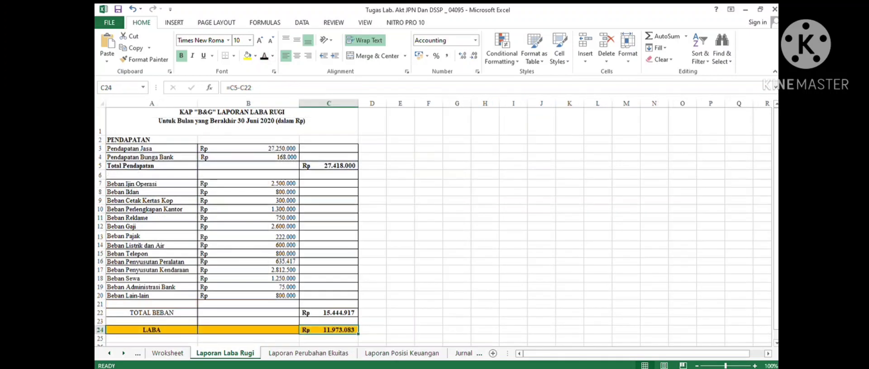
{"action": "left_click", "coordinate": [168, 353]}
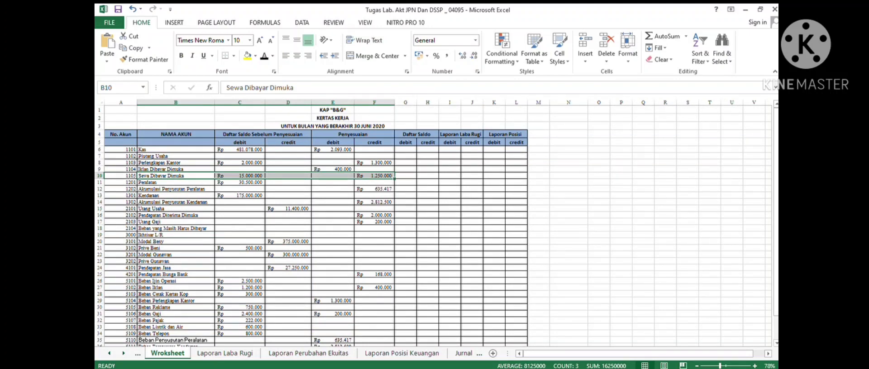
{"action": "left_click", "coordinate": [401, 353]}
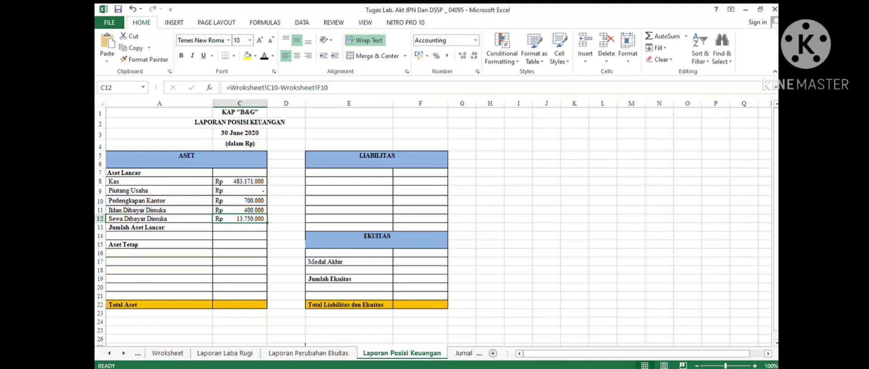
{"action": "left_click", "coordinate": [240, 228]}
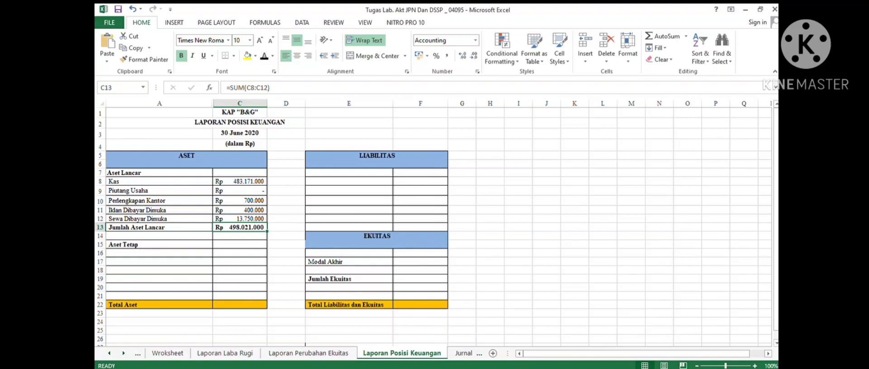
- Reveal the Aset Tetap account names in A16 to A20, from Peralatan to Jumlah Aset Tetap, linked to the worksheet
{"action": "left_click_drag", "start_coordinate": [159, 253], "coordinate": [158, 297]}
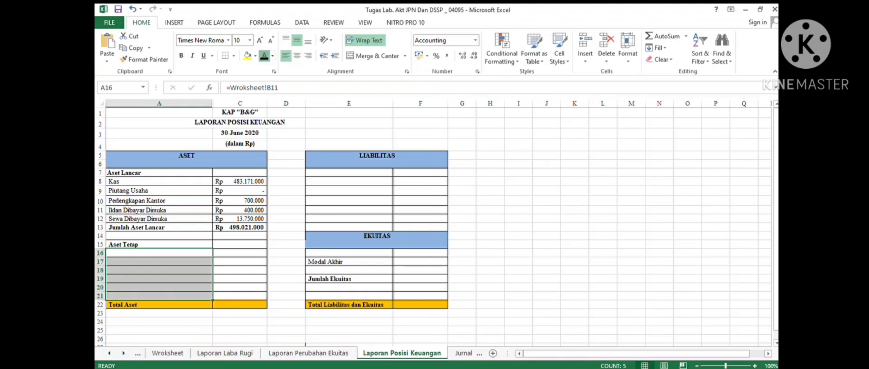
{"action": "left_click", "coordinate": [265, 56]}
{"action": "left_click", "coordinate": [158, 253]}
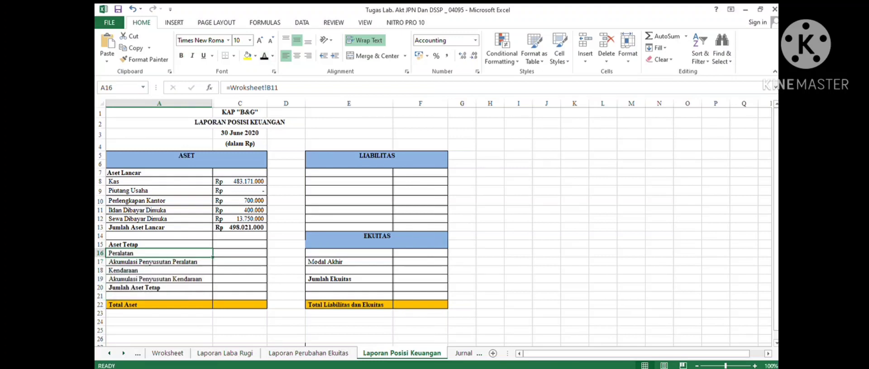
{"action": "left_click", "coordinate": [158, 262]}
{"action": "left_click", "coordinate": [158, 271]}
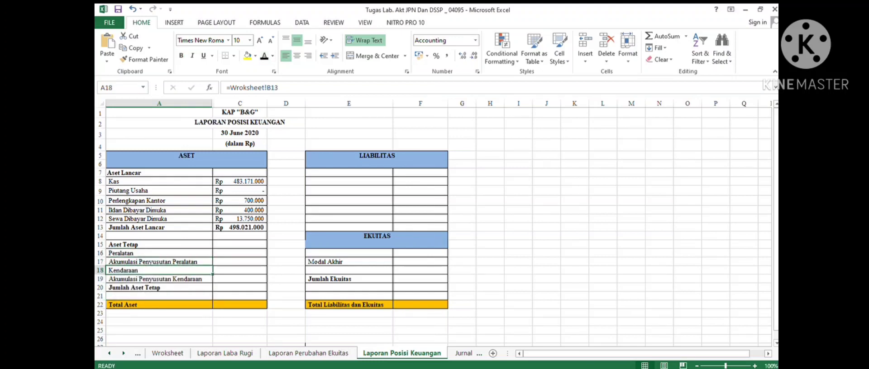
{"action": "left_click", "coordinate": [158, 279]}
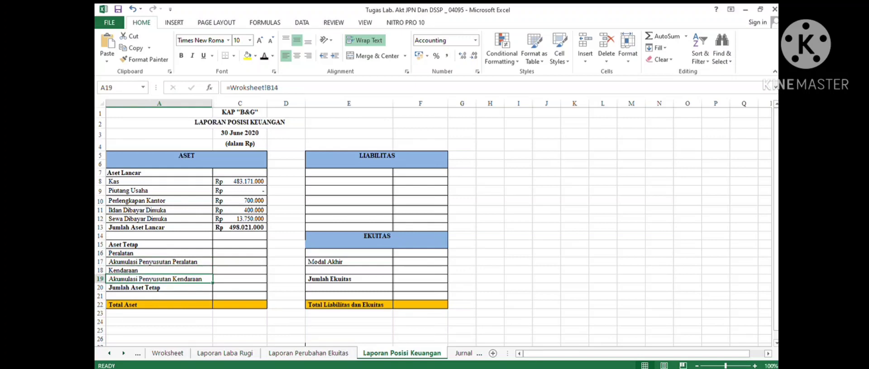
- Reveal the Peralatan balance in C16, linked to =Worksheet!C11
{"action": "left_click", "coordinate": [240, 253]}
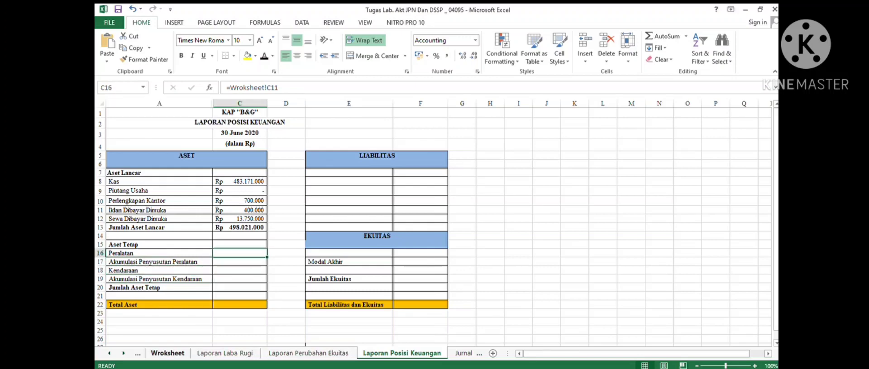
{"action": "left_click", "coordinate": [168, 353]}
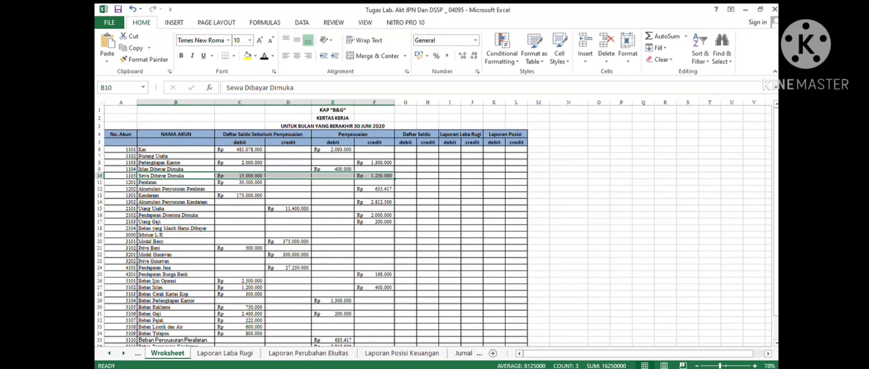
{"action": "left_click_drag", "start_coordinate": [175, 183], "coordinate": [374, 184]}
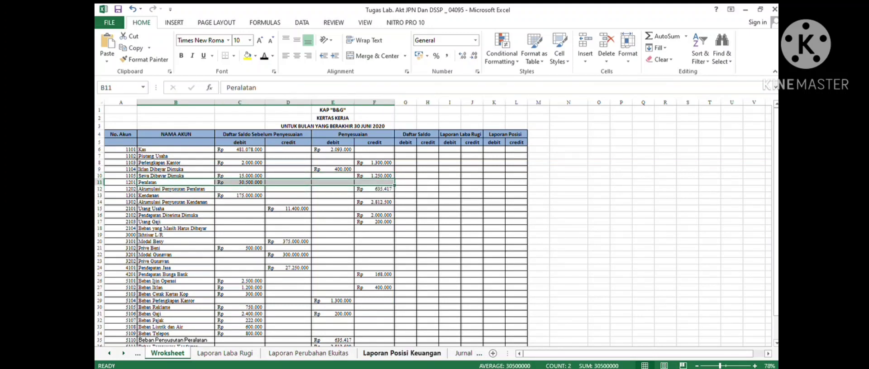
{"action": "left_click", "coordinate": [401, 353]}
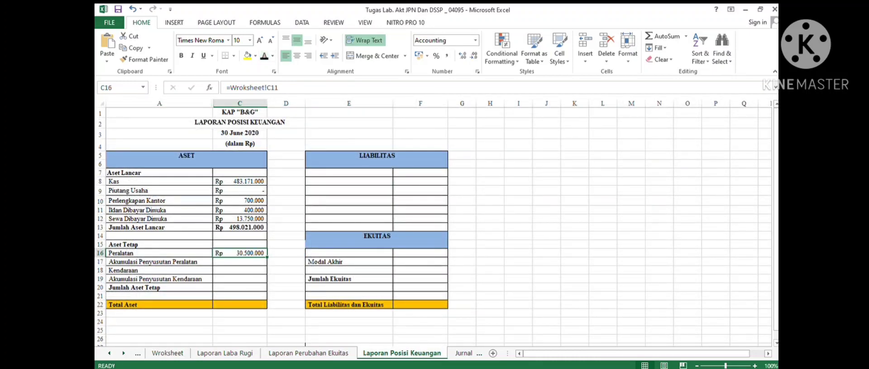
- Compare against the worksheet and reveal the Akumulasi Penyusutan Kendaraan balance in C19, linked to =Worksheet!F14
{"action": "left_click", "coordinate": [240, 262]}
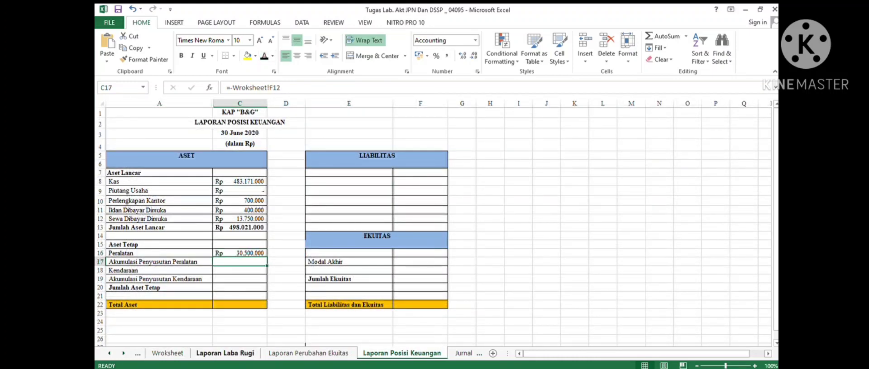
{"action": "left_click", "coordinate": [225, 353]}
{"action": "left_click", "coordinate": [167, 353]}
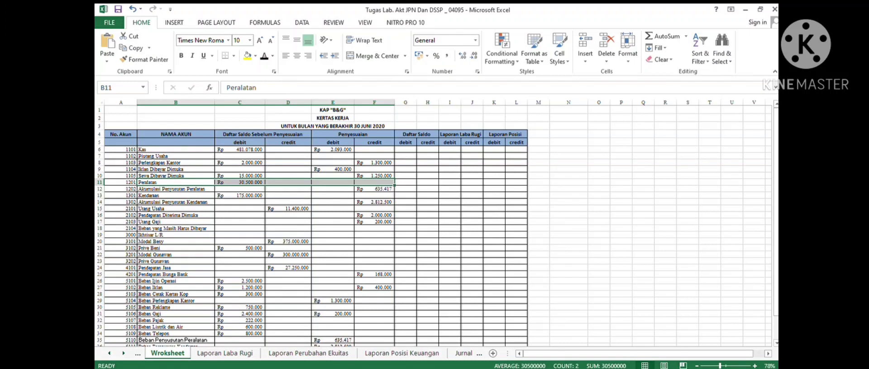
{"action": "left_click_drag", "start_coordinate": [240, 203], "coordinate": [375, 203]}
{"action": "left_click", "coordinate": [402, 353]}
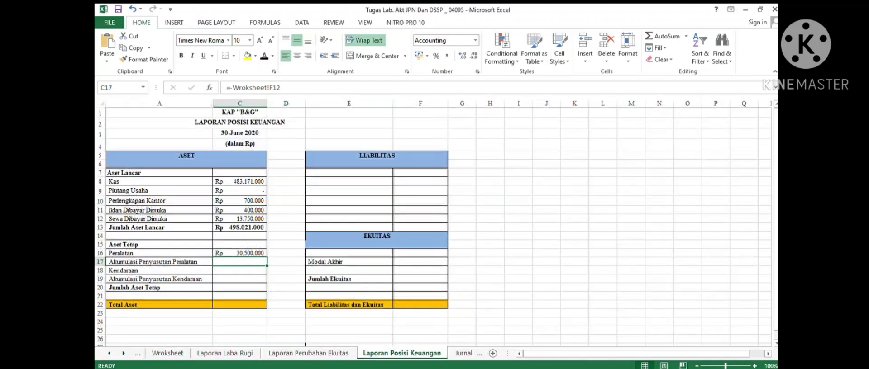
{"action": "left_click_drag", "start_coordinate": [240, 280], "coordinate": [240, 270]}
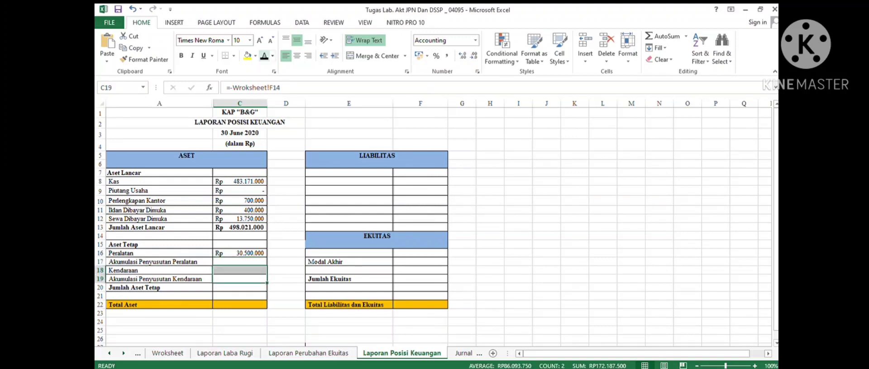
{"action": "left_click", "coordinate": [240, 279]}
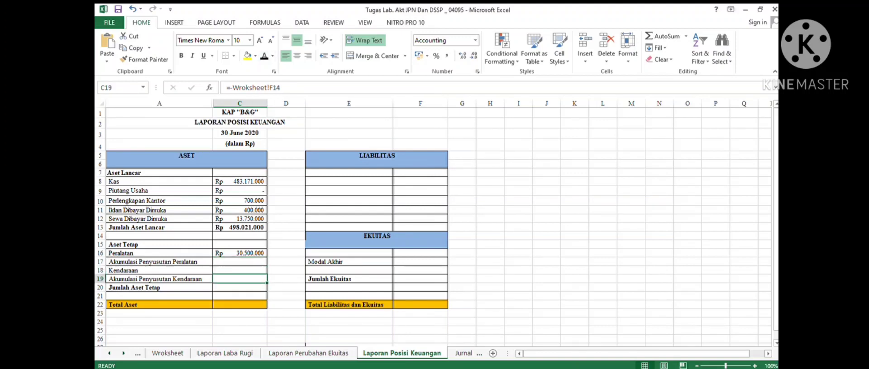
{"action": "left_click", "coordinate": [264, 56]}
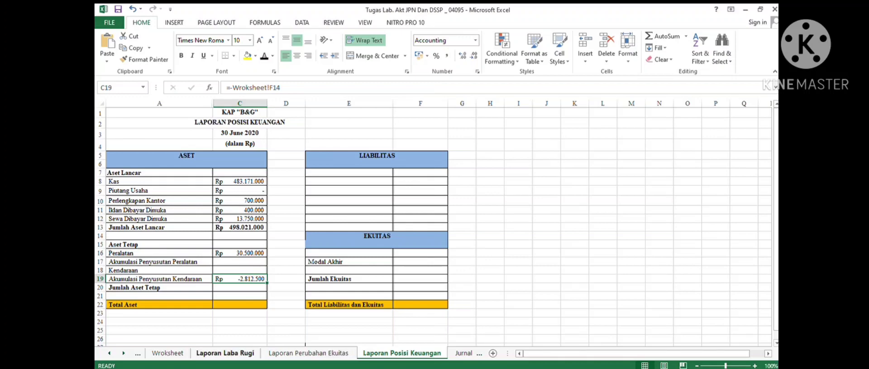
- Reveal the Akumulasi Penyusutan Peralatan balance in C17, linked to =Worksheet!F12, after checking its worksheet row
{"action": "left_click", "coordinate": [168, 353]}
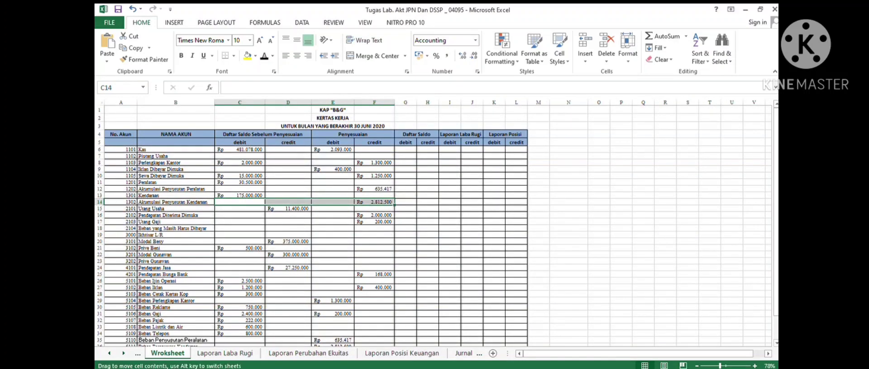
{"action": "left_click", "coordinate": [402, 353]}
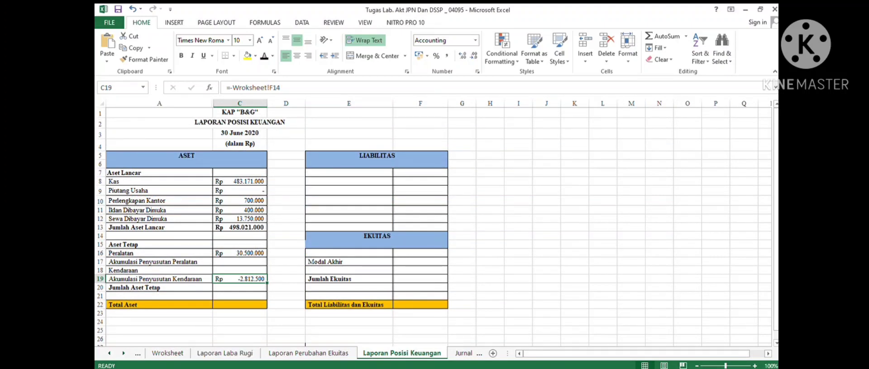
{"action": "left_click", "coordinate": [167, 353]}
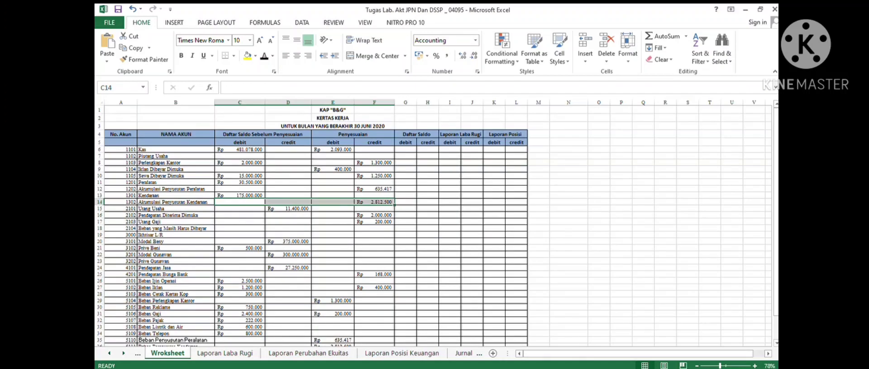
{"action": "left_click_drag", "start_coordinate": [172, 189], "coordinate": [260, 190]}
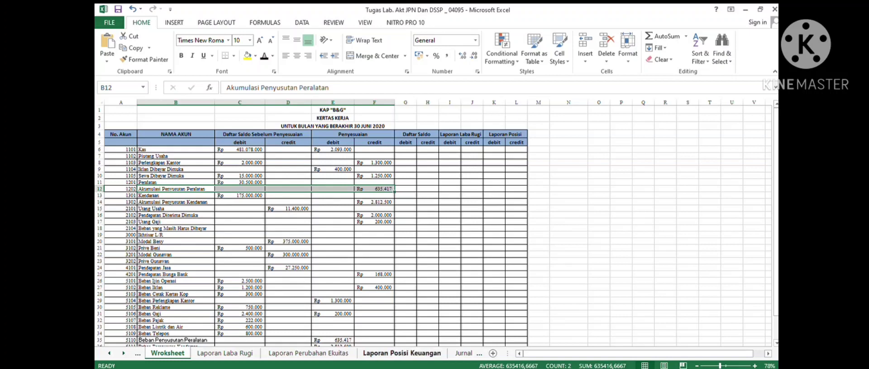
{"action": "left_click", "coordinate": [401, 353]}
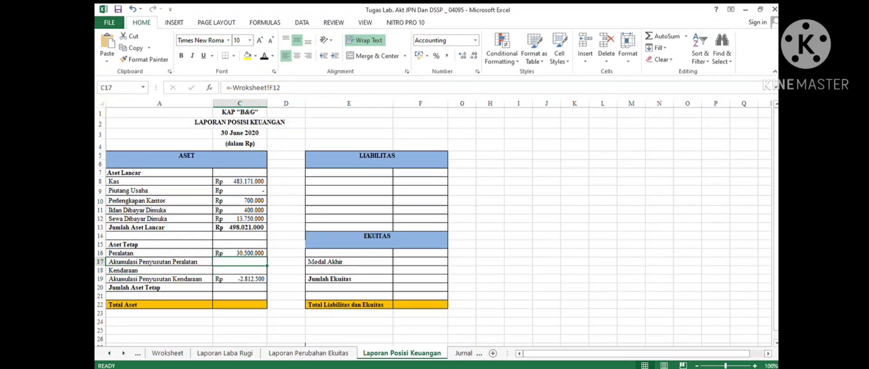
{"action": "left_click", "coordinate": [240, 270]}
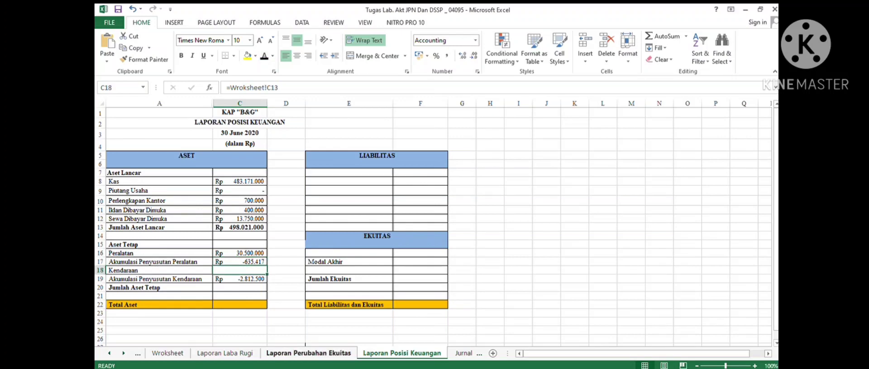
- Reveal the Kendaraan balance in C18, linked to =Worksheet!C13, and the Jumlah Aset Tetap total in C20
{"action": "left_click", "coordinate": [167, 353]}
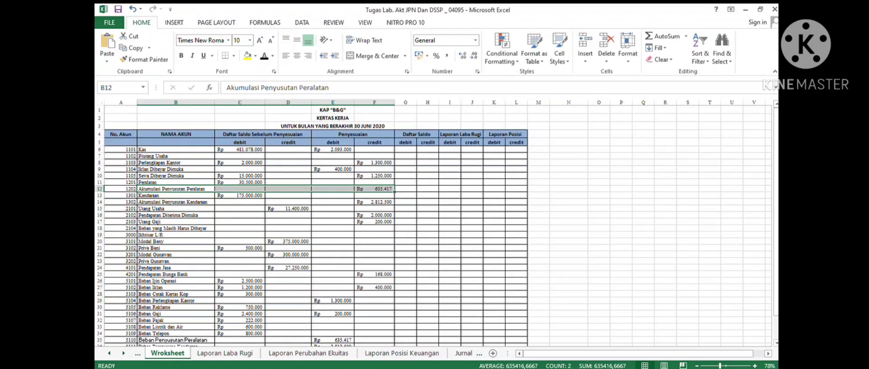
{"action": "left_click_drag", "start_coordinate": [176, 195], "coordinate": [374, 196]}
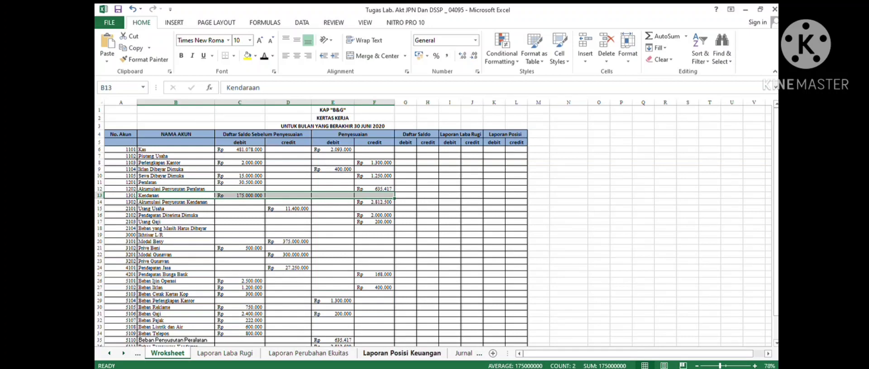
{"action": "left_click", "coordinate": [402, 352]}
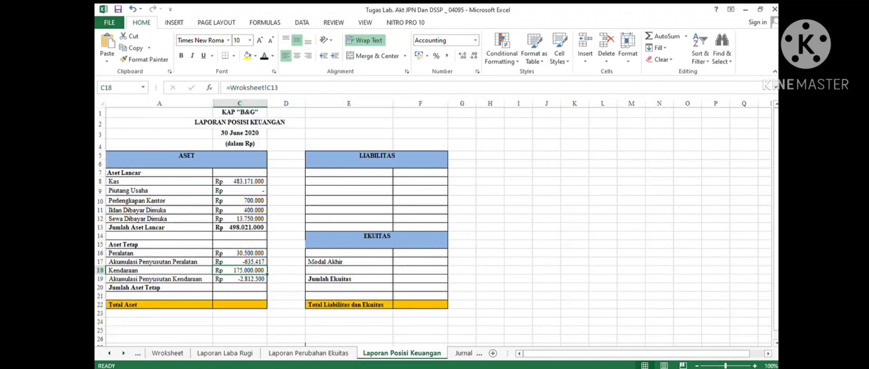
{"action": "left_click", "coordinate": [240, 288]}
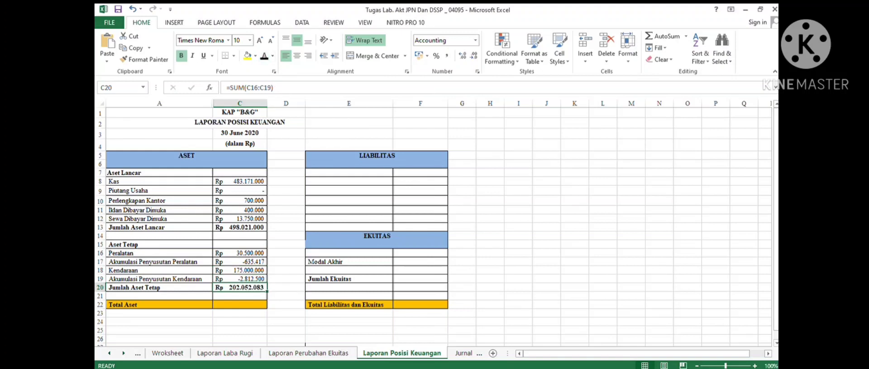
- Reveal the Total Aset in C22, computed by =C13+C20
{"action": "left_click", "coordinate": [240, 313]}
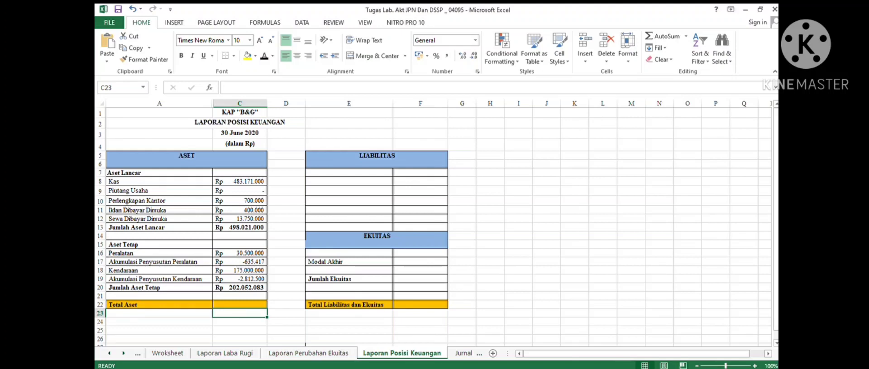
{"action": "left_click", "coordinate": [240, 305]}
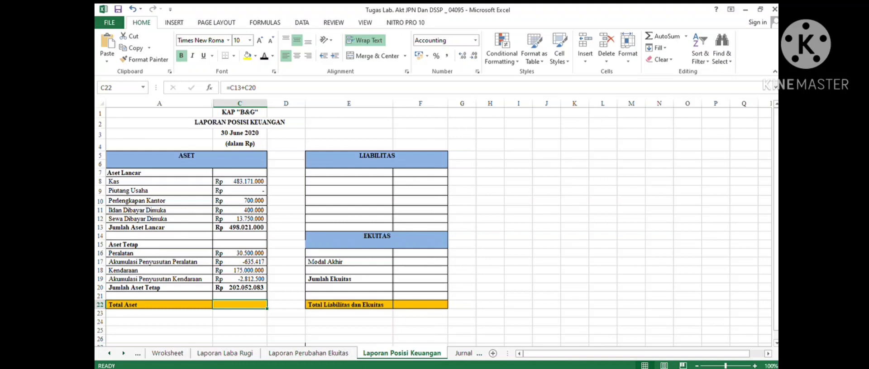
{"action": "left_click", "coordinate": [264, 56]}
- Reveal the liability account names in E8 to E12, from Utang Usaha to Jumlah Liabilitas, linked to the worksheet
{"action": "left_click", "coordinate": [349, 182]}
{"action": "left_click", "coordinate": [349, 172]}
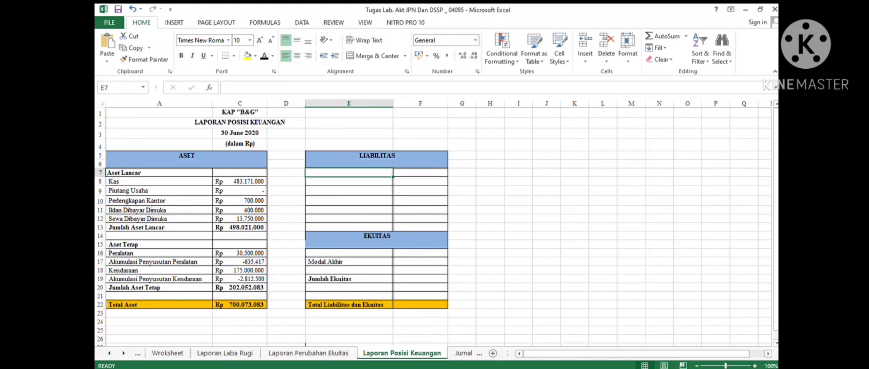
{"action": "left_click_drag", "start_coordinate": [348, 181], "coordinate": [348, 219]}
{"action": "left_click", "coordinate": [264, 56]}
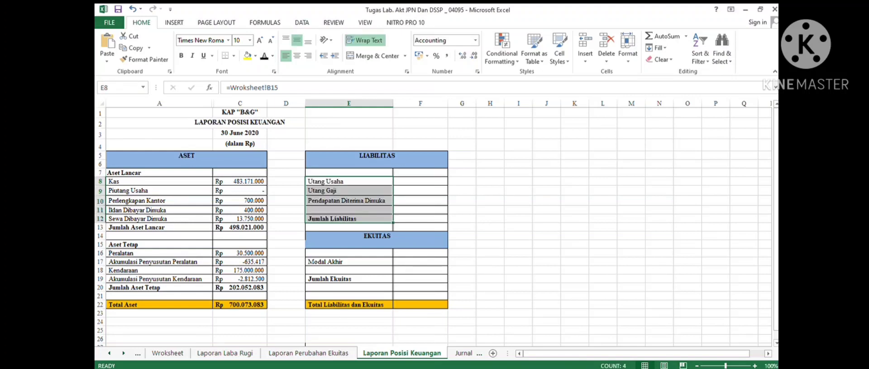
- Reveal the Utang Usaha balance in F8, linked to =Worksheet!D15, after checking its worksheet row
{"action": "left_click", "coordinate": [349, 181]}
{"action": "left_click", "coordinate": [349, 190]}
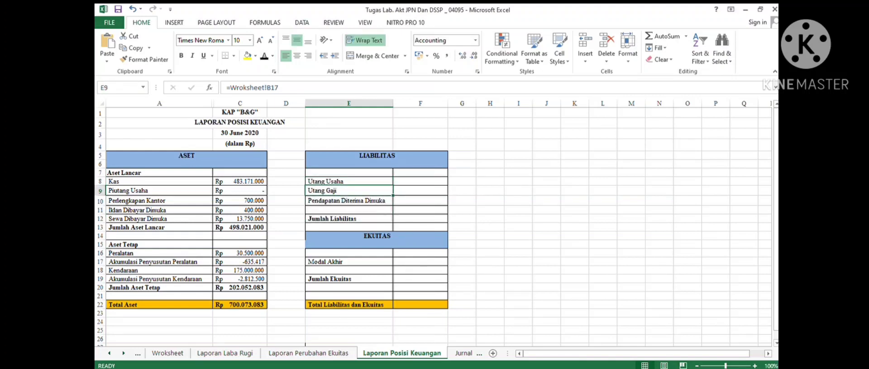
{"action": "left_click", "coordinate": [349, 201]}
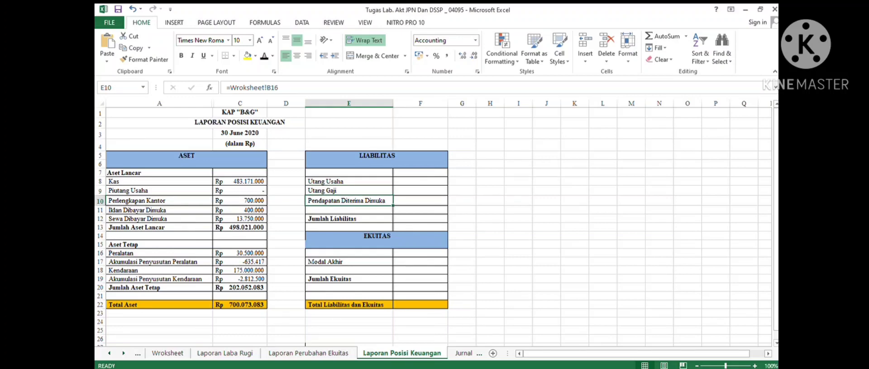
{"action": "left_click", "coordinate": [225, 353]}
{"action": "left_click", "coordinate": [168, 354]}
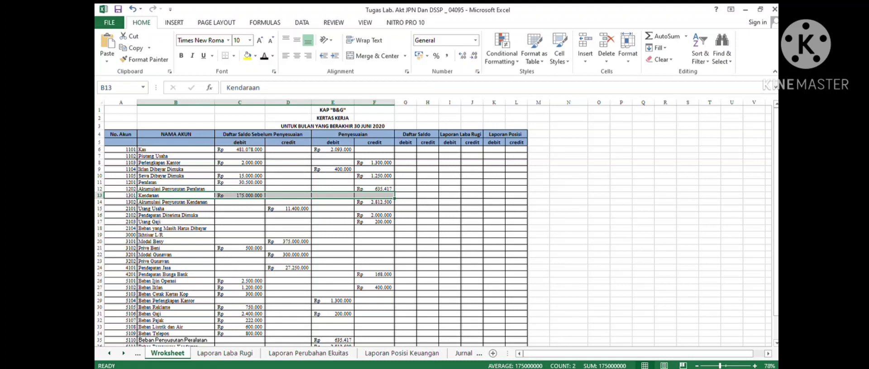
{"action": "left_click_drag", "start_coordinate": [176, 208], "coordinate": [374, 209]}
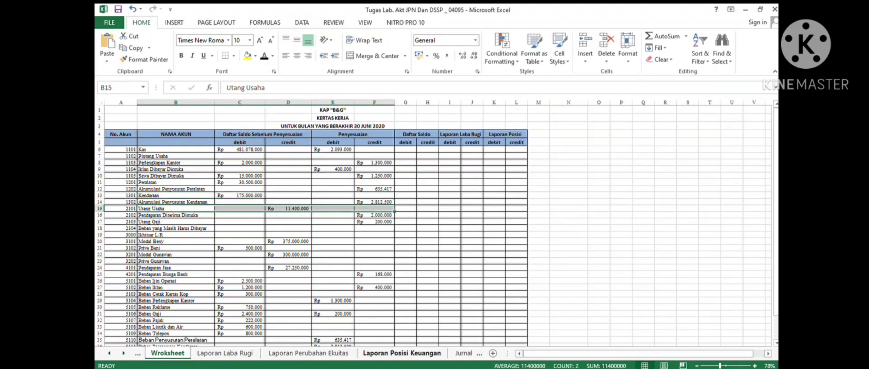
{"action": "left_click", "coordinate": [401, 353]}
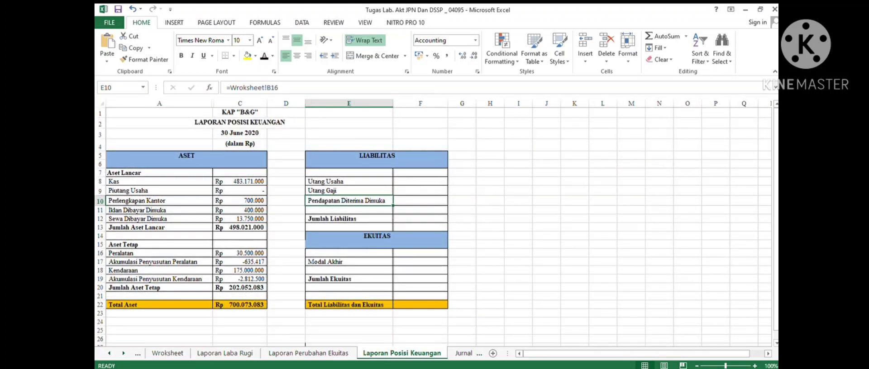
{"action": "left_click", "coordinate": [420, 182]}
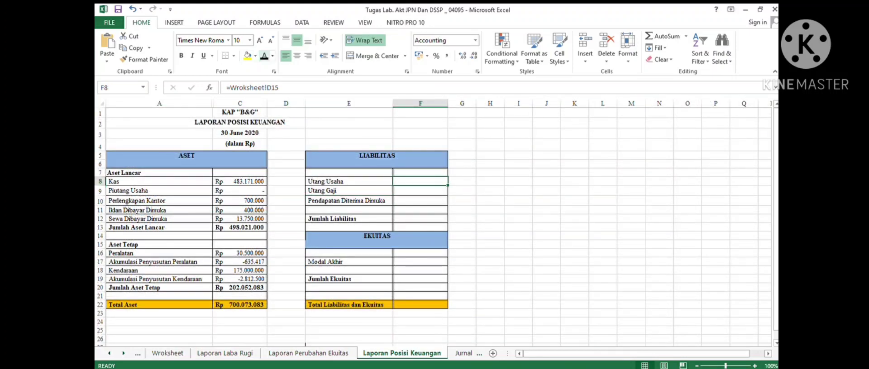
{"action": "left_click", "coordinate": [265, 56]}
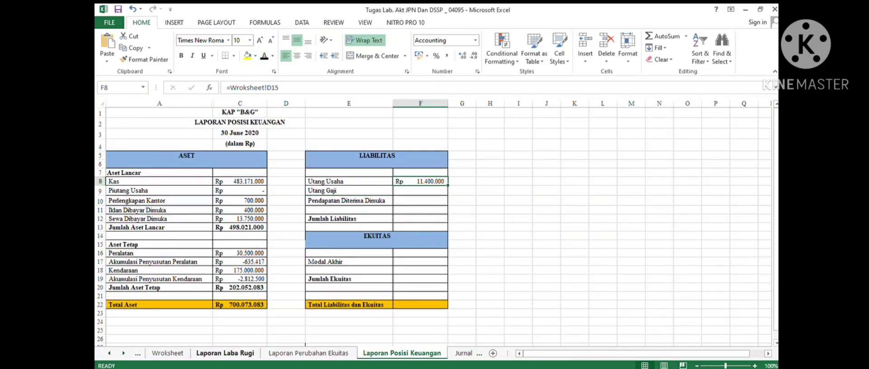
- Reveal the Utang Gaji balance in F9, linked to the worksheet's adjusted credit amount
{"action": "left_click", "coordinate": [168, 354]}
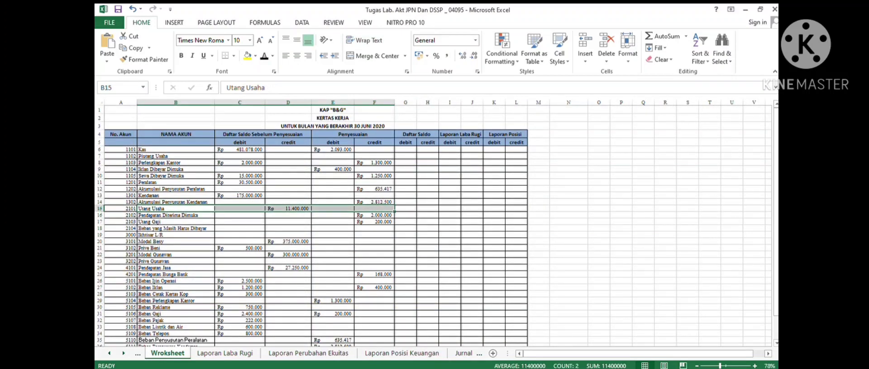
{"action": "left_click_drag", "start_coordinate": [181, 216], "coordinate": [375, 222]}
{"action": "left_click", "coordinate": [374, 215]}
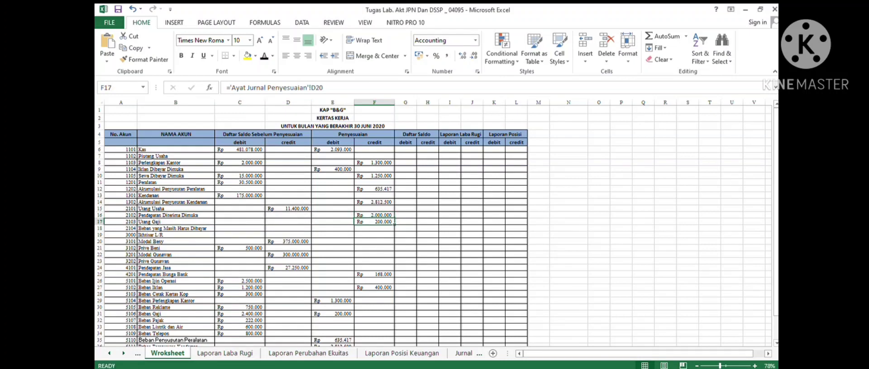
{"action": "left_click", "coordinate": [401, 353]}
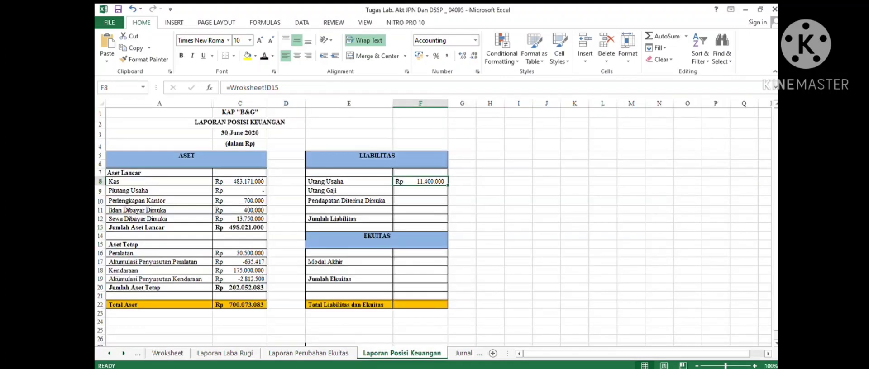
{"action": "left_click", "coordinate": [420, 190]}
{"action": "left_click", "coordinate": [264, 56]}
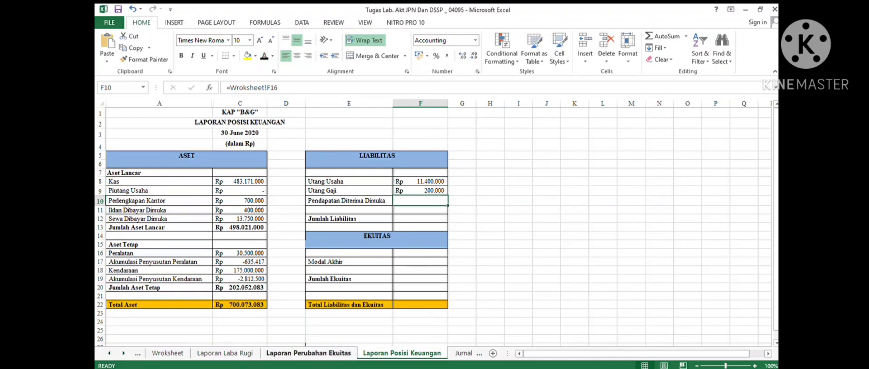
- Reveal the Pendapatan Diterima Dimuka balance in F10, linked to =Worksheet!F16, and the Jumlah Liabilitas total in F12
{"action": "left_click", "coordinate": [167, 353]}
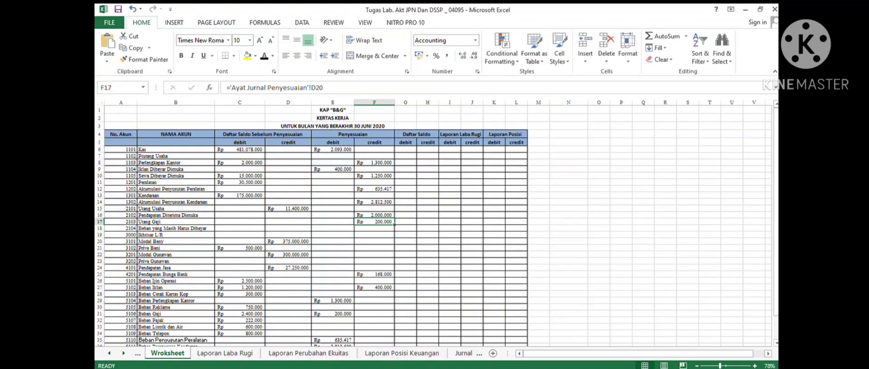
{"action": "left_click_drag", "start_coordinate": [176, 216], "coordinate": [375, 215]}
{"action": "left_click", "coordinate": [402, 353]}
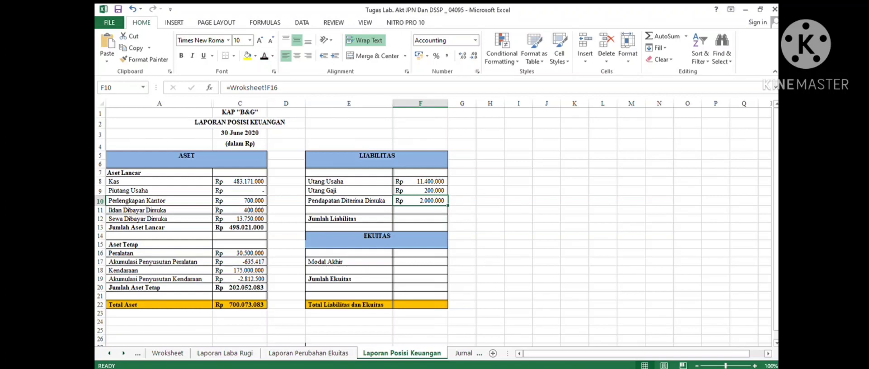
{"action": "left_click", "coordinate": [420, 219]}
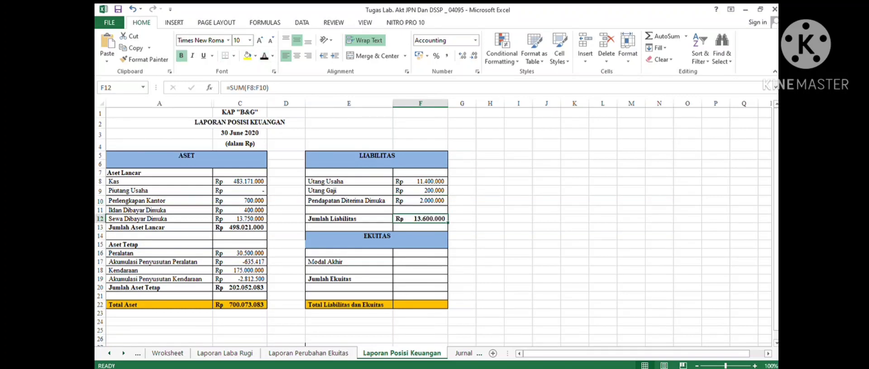
{"action": "scroll", "coordinate": [434, 226], "scroll_direction": "down", "scroll_amount": 2}
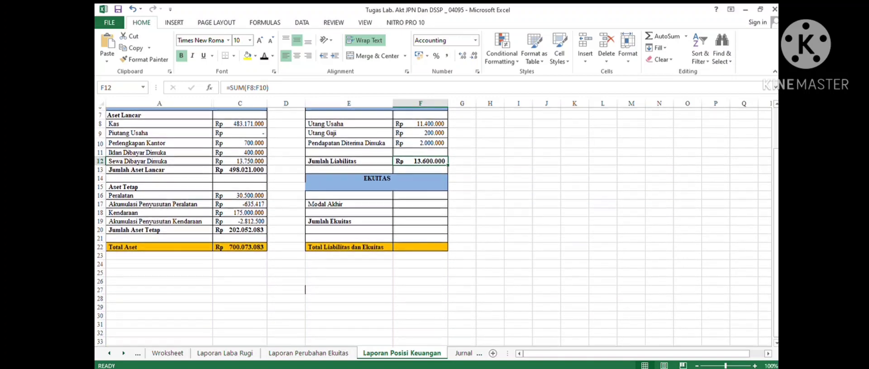
- Reveal the Modal Akhir in F17, linked to ='Laporan Perubahan Ekuitas'!D11, and the Jumlah Ekuitas in F19, after checking the source sheets
{"action": "scroll", "coordinate": [434, 226], "scroll_direction": "up", "scroll_amount": 2}
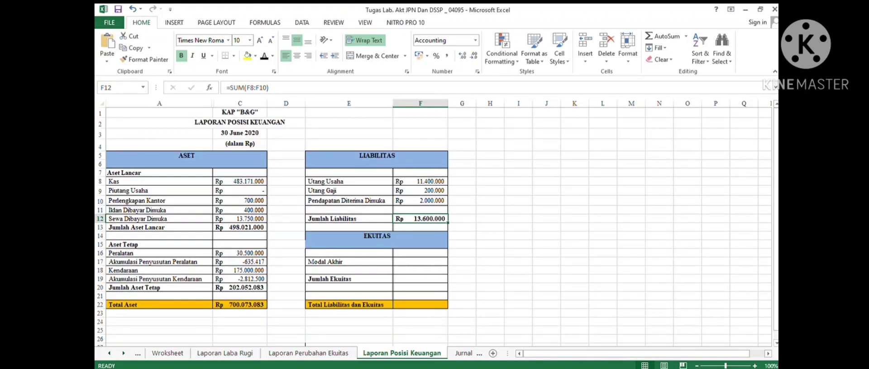
{"action": "left_click", "coordinate": [420, 262]}
{"action": "left_click", "coordinate": [348, 262]}
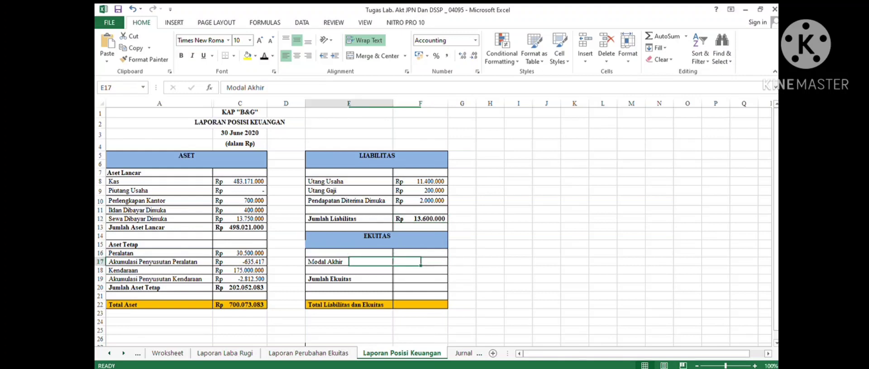
{"action": "left_click", "coordinate": [349, 271]}
{"action": "left_click", "coordinate": [348, 266]}
{"action": "left_click", "coordinate": [349, 262]}
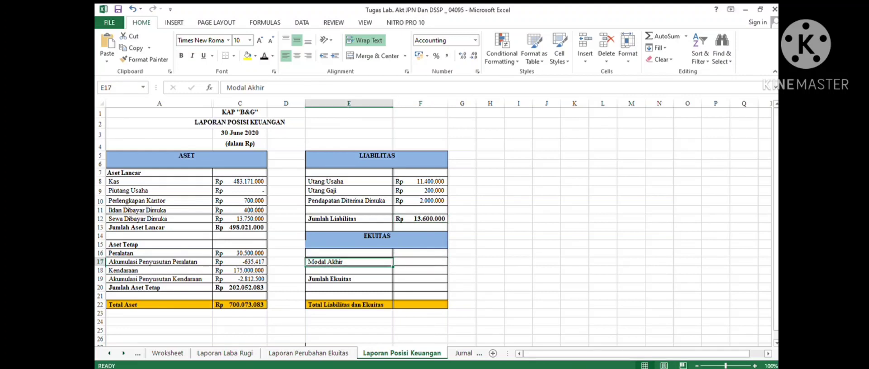
{"action": "left_click", "coordinate": [420, 262]}
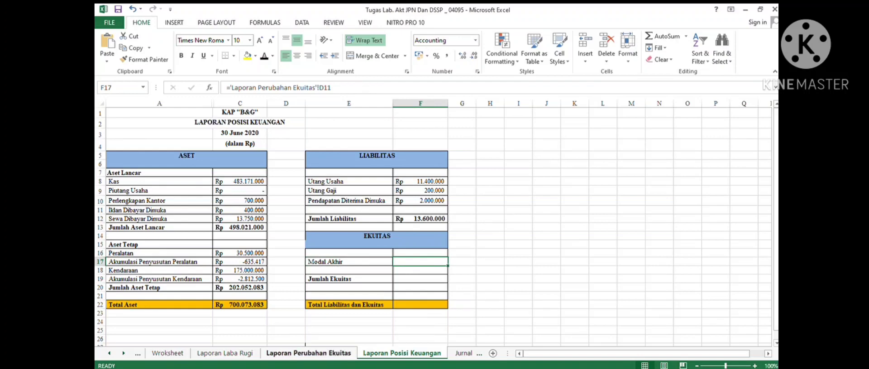
{"action": "left_click", "coordinate": [225, 353]}
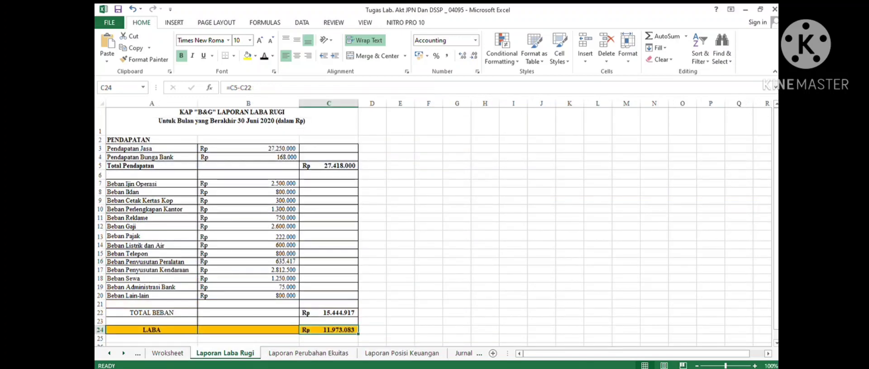
{"action": "left_click", "coordinate": [308, 353]}
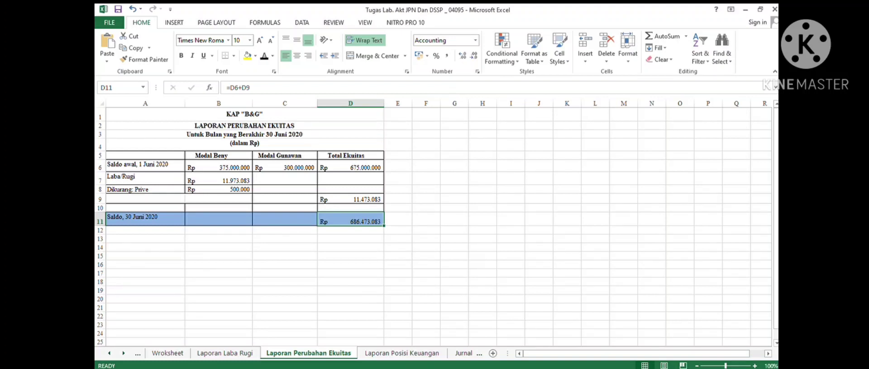
{"action": "left_click", "coordinate": [401, 353]}
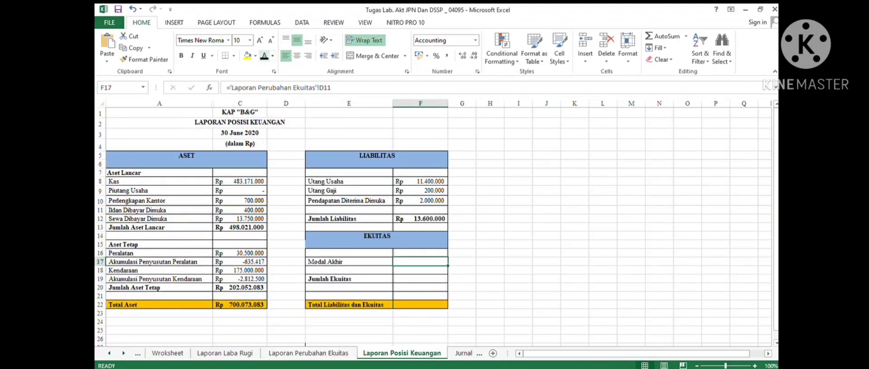
{"action": "left_click", "coordinate": [420, 279]}
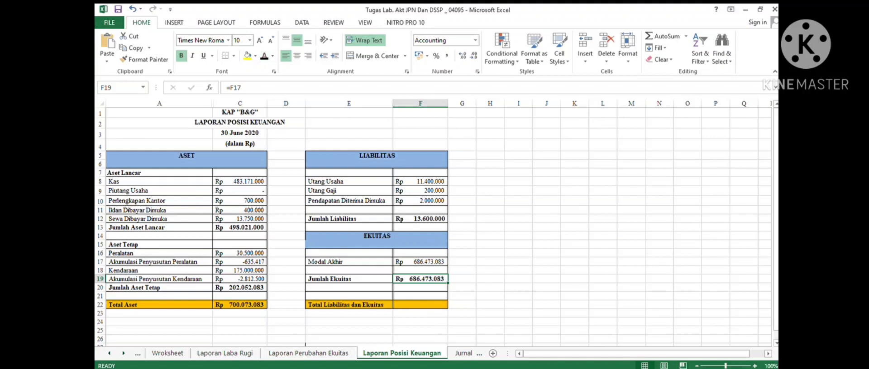
- Reveal the Total Liabilitas dan Ekuitas in F22, calculated as =F12+F19
{"action": "key", "text": "Down"}
{"action": "key", "text": "Down"}
{"action": "key", "text": "Down"}
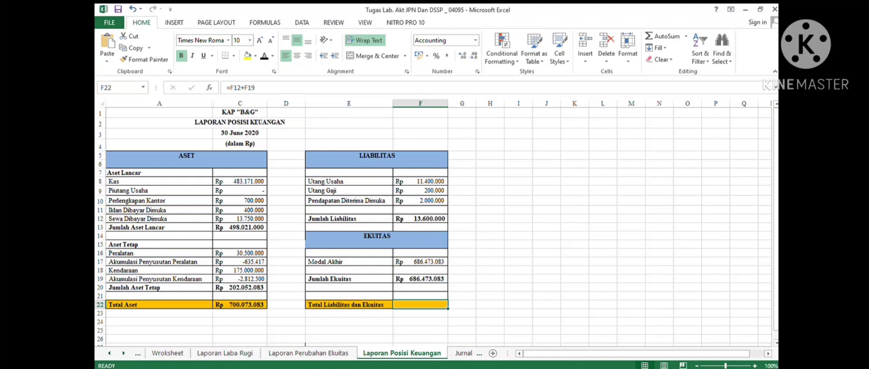
{"action": "left_click", "coordinate": [264, 55]}
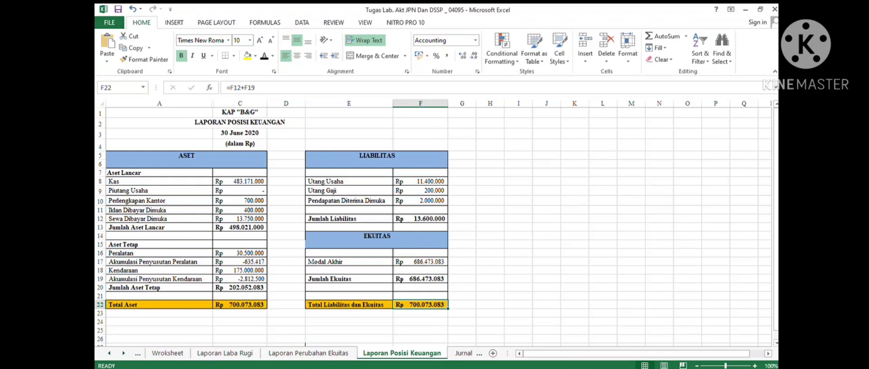
- Review the balance sheet totals and switch back and forth between the balance sheet and the Jurnal Penutup sheet
{"action": "left_click_drag", "start_coordinate": [240, 305], "coordinate": [420, 305]}
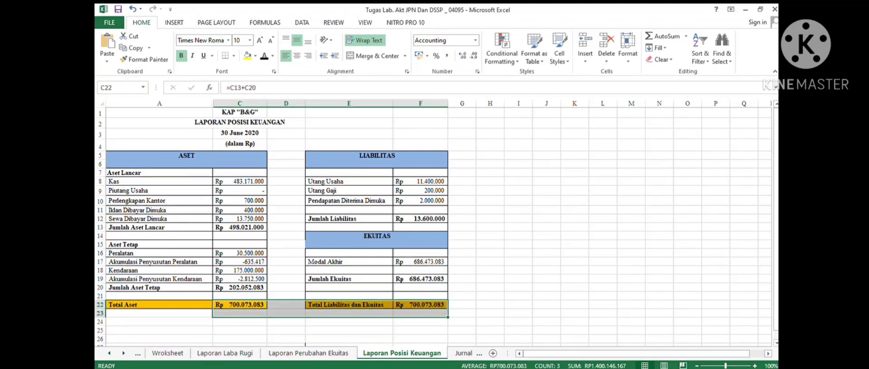
{"action": "left_click", "coordinate": [490, 279]}
{"action": "key", "text": "ctrl+Page_Down"}
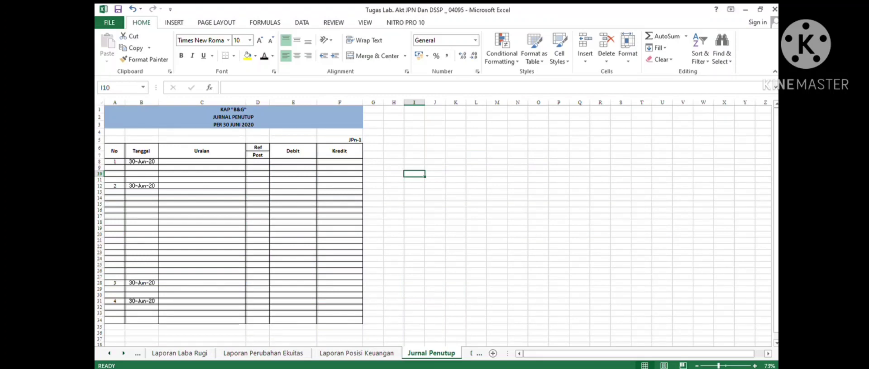
{"action": "key", "text": "ctrl+Page_Up"}
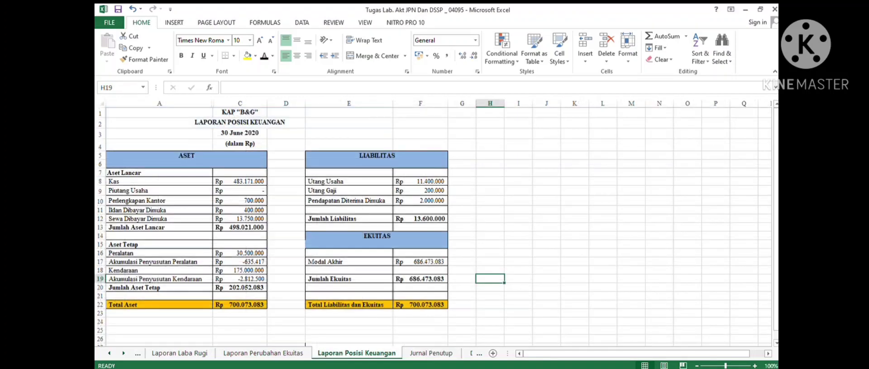
{"action": "key", "text": "ctrl+Page_Down"}
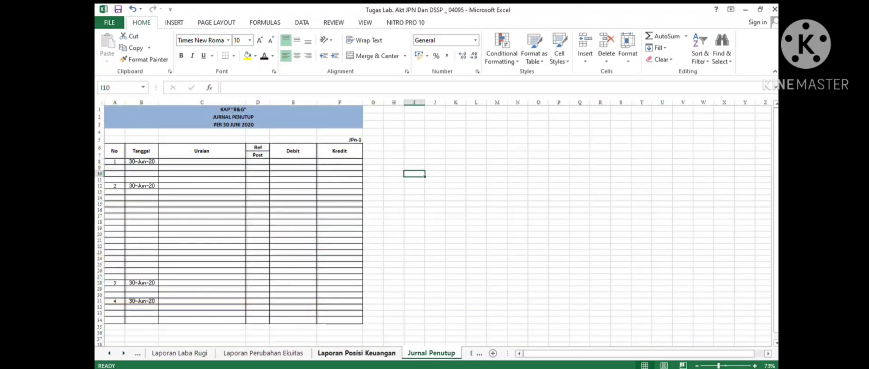
{"action": "key", "text": "ctrl+Page_Up"}
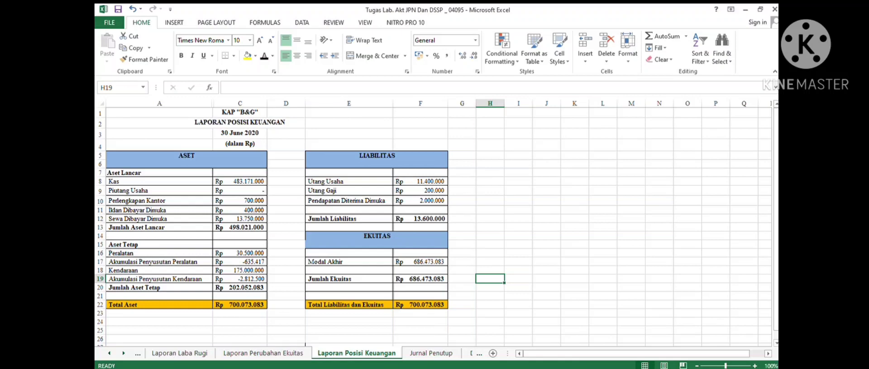
{"action": "key", "text": "ctrl+Page_Down"}
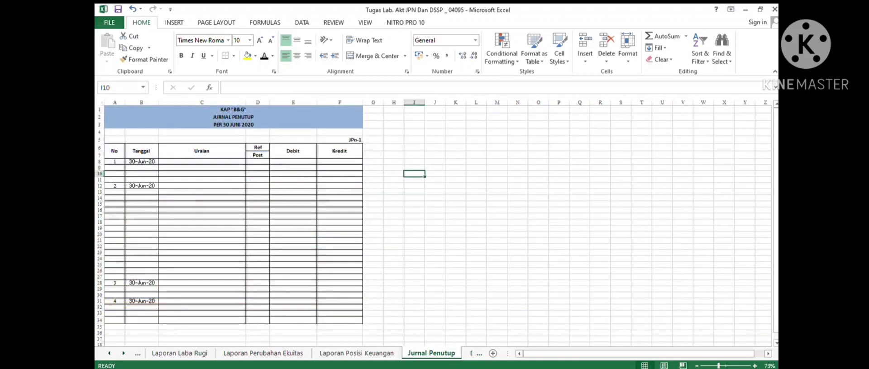
- Apply the font colour to the first closing entry, rows 8 to 10 from Uraian to Kredit, after checking the income statement revenues
{"action": "left_click", "coordinate": [142, 162]}
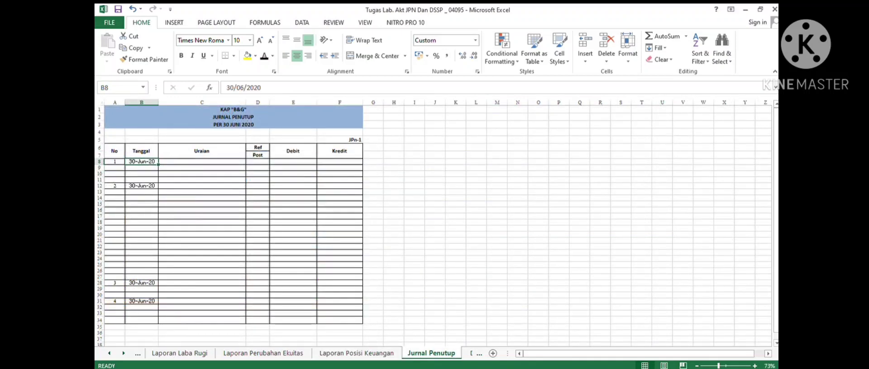
{"action": "left_click", "coordinate": [202, 162]}
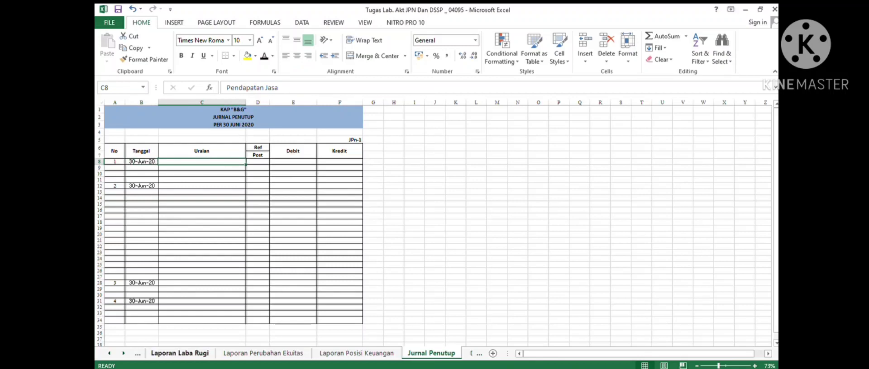
{"action": "left_click", "coordinate": [180, 353]}
{"action": "left_click", "coordinate": [151, 149]}
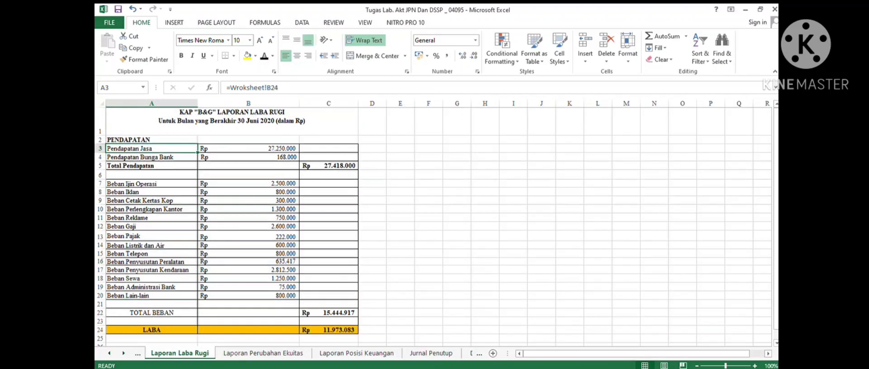
{"action": "left_click", "coordinate": [152, 158]}
{"action": "left_click", "coordinate": [431, 353]}
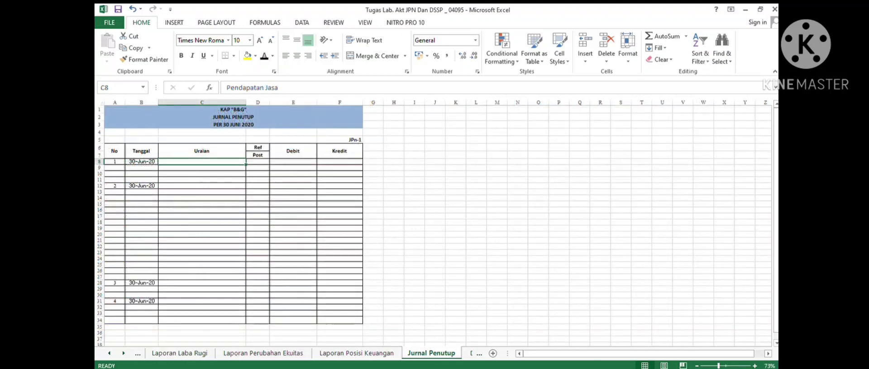
{"action": "left_click_drag", "start_coordinate": [202, 162], "coordinate": [339, 167]}
{"action": "left_click", "coordinate": [264, 55]}
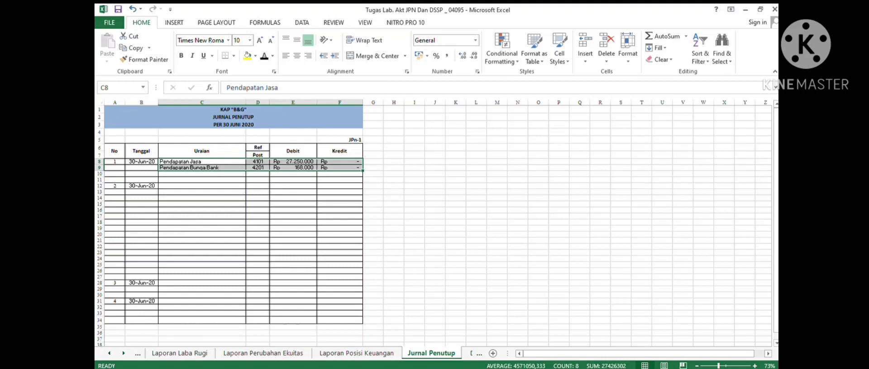
{"action": "left_click_drag", "start_coordinate": [202, 173], "coordinate": [339, 174]}
{"action": "left_click", "coordinate": [264, 56]}
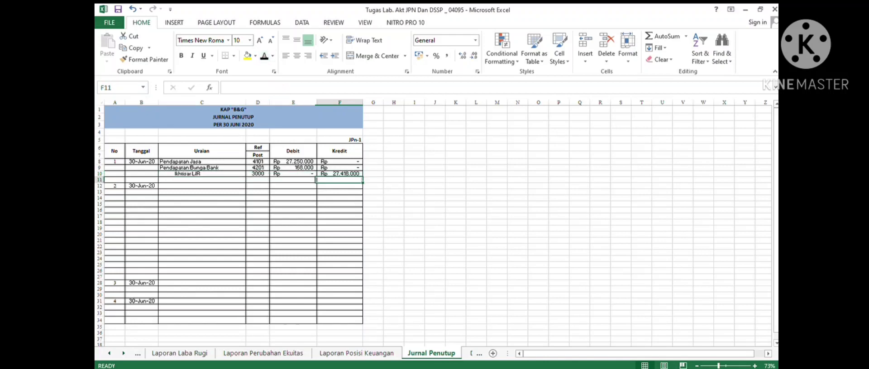
- Make the second closing entry visible in rows 12 to 26 from Uraian to Kredit, after checking the income statement expenses
{"action": "left_click", "coordinate": [179, 352]}
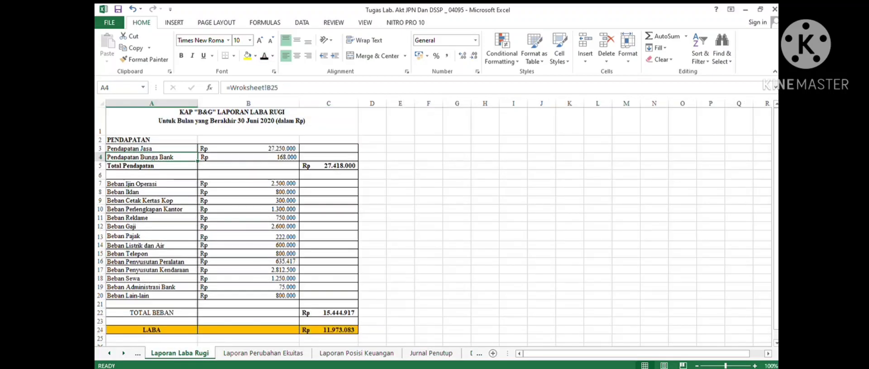
{"action": "left_click_drag", "start_coordinate": [136, 183], "coordinate": [344, 296]}
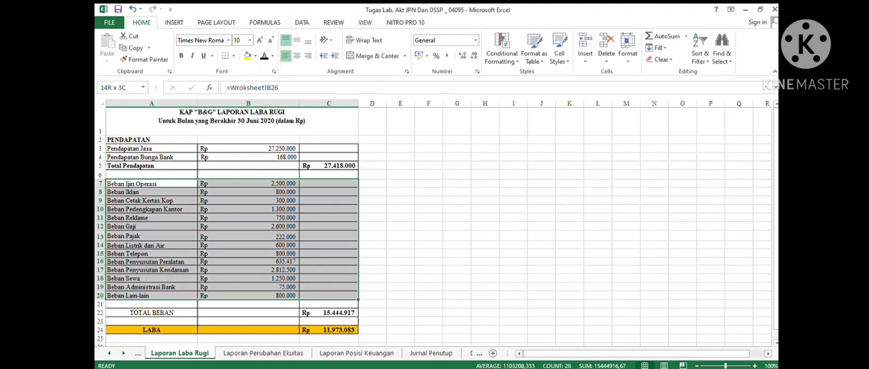
{"action": "left_click", "coordinate": [431, 353]}
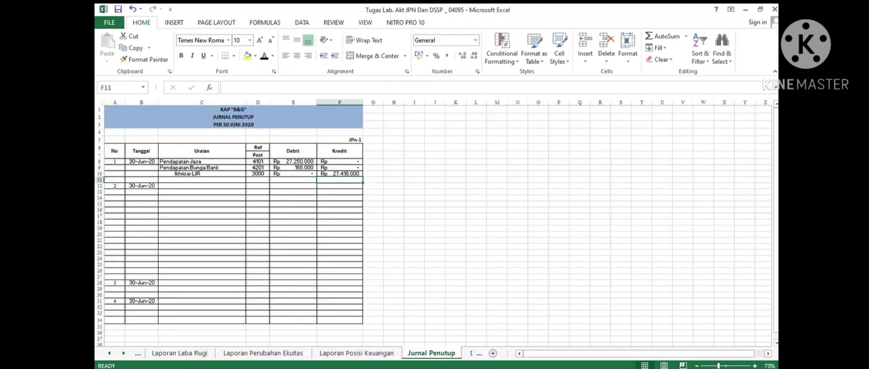
{"action": "left_click_drag", "start_coordinate": [203, 192], "coordinate": [344, 270]}
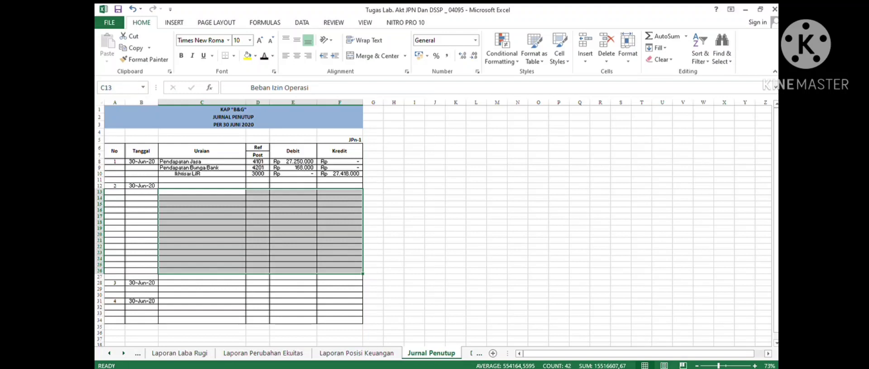
{"action": "type", "text": "Beban Izin Operasi\t5101\t\tRp 2.500.000 Beban Iklan\t5102\t\tRp 800.000 Beban Cetak Kertas Kop\t5103\t\tRp 300.000 Beban Perlengkapan Kantor\t5104\t\tRp 1.300.000 Beban Reklame\t5105\t\tRp 750.000 Beban Gaji\t5106\t\tRp 2.600.000 Beban Pajak\t5107\t\tRp 222.000 Beban Listrik dan Air\t5108\t\tRp 600.000 Beban Telepon\t5109\t\tRp 800.000 Beban Penyusutan Peralatan\t5110\t\tRp 635.417 Beban Penyusutan Kendaraan\t5111\t\tRp 2.812.500 Beban Sewa\t5112\t\tRp 1.250.000 Beban Administrasi Bank\t5113\t\tRp 75.000 Beban Lain lain\t5300\t\tRp 800.000"}
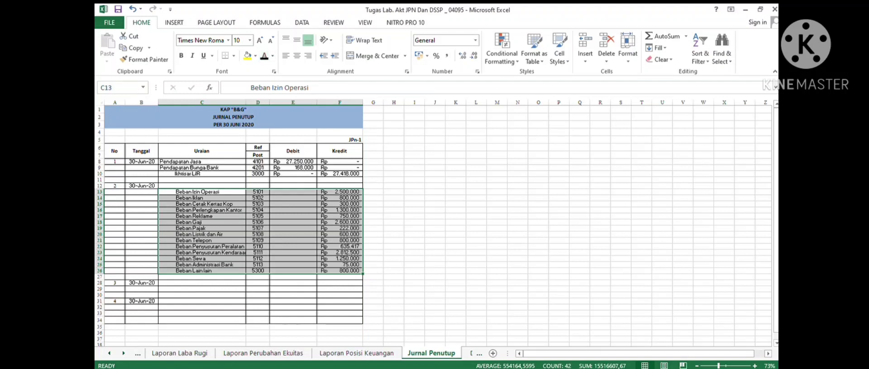
{"action": "left_click", "coordinate": [339, 210]}
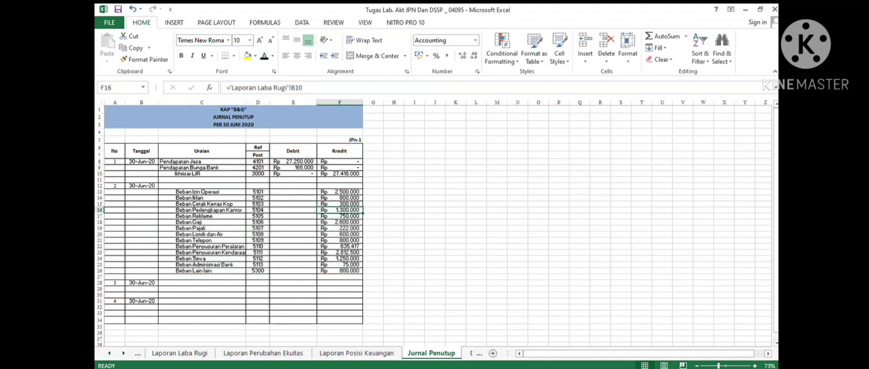
{"action": "left_click_drag", "start_coordinate": [202, 186], "coordinate": [340, 186]}
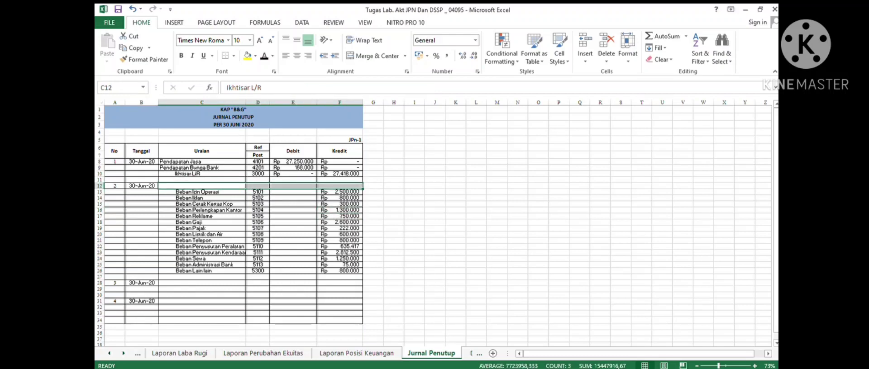
{"action": "type", "text": "Ikhtisar L/R\t3000\t15.444.917"}
- Make the Modal credit line of the third closing entry visible in row 29 from Uraian to Kredit
{"action": "scroll", "coordinate": [290, 222], "scroll_direction": "down", "scroll_amount": 2}
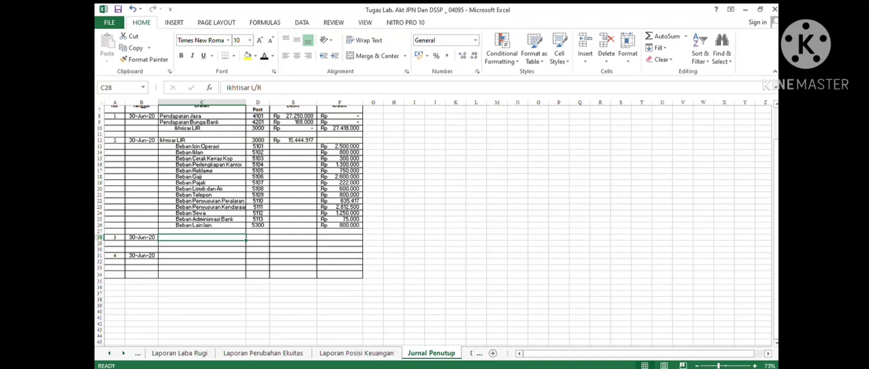
{"action": "key", "text": "shift+Right"}
{"action": "key", "text": "shift+Right"}
{"action": "key", "text": "shift+Right"}
{"action": "key", "text": "Down"}
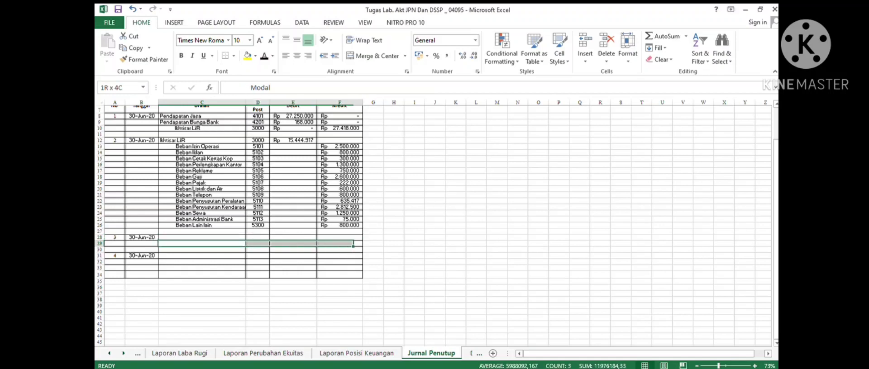
{"action": "key", "text": "shift+Right"}
{"action": "key", "text": "shift+Right"}
{"action": "key", "text": "shift+Right"}
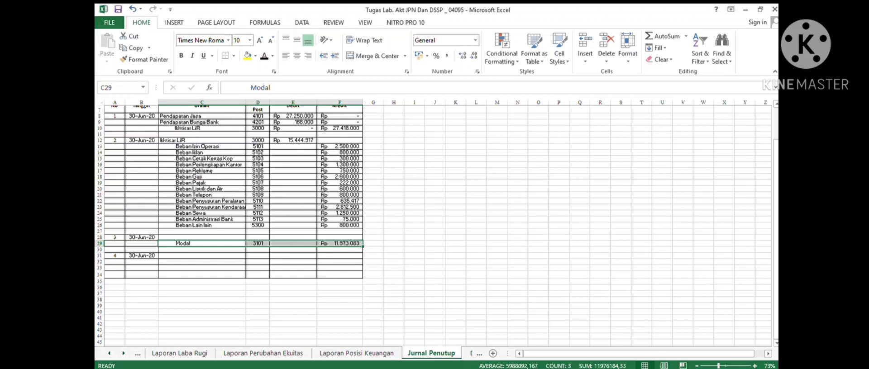
- Apply the font colour to the Ikhtisar L/R debit line in row 28 from Uraian to Kredit
{"action": "key", "text": "Up"}
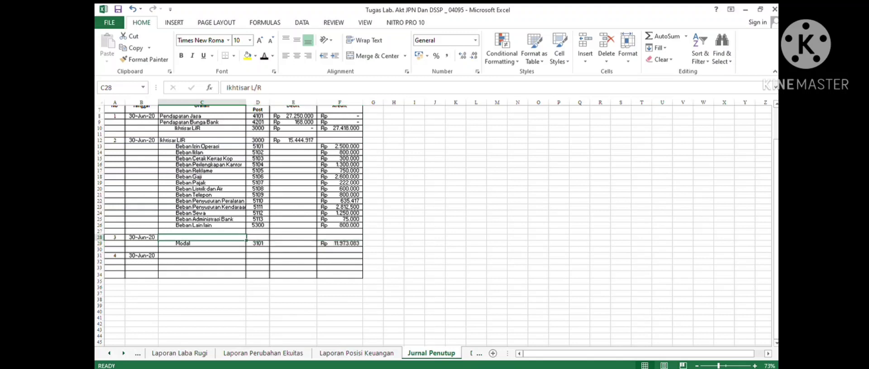
{"action": "key", "text": "shift+Right"}
{"action": "key", "text": "shift+Right"}
{"action": "key", "text": "shift+Right"}
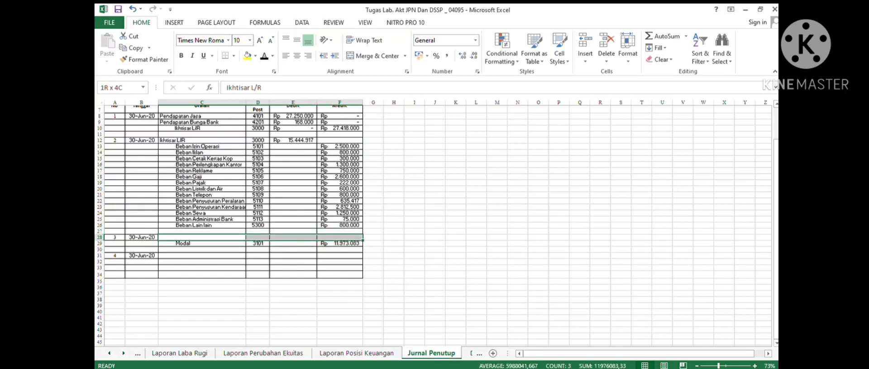
{"action": "left_click", "coordinate": [264, 56]}
{"action": "left_click", "coordinate": [292, 262]}
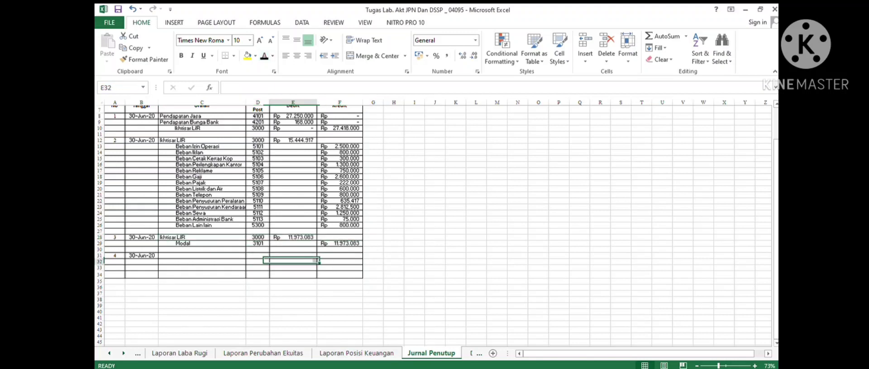
- Apply the font colour to the fourth closing entry, the Prive line in row 32 and the Modal line in row 31
{"action": "key", "text": "Left"}
{"action": "key", "text": "Left"}
{"action": "key", "text": "shift+Right"}
{"action": "key", "text": "shift+Right"}
{"action": "key", "text": "shift+Right"}
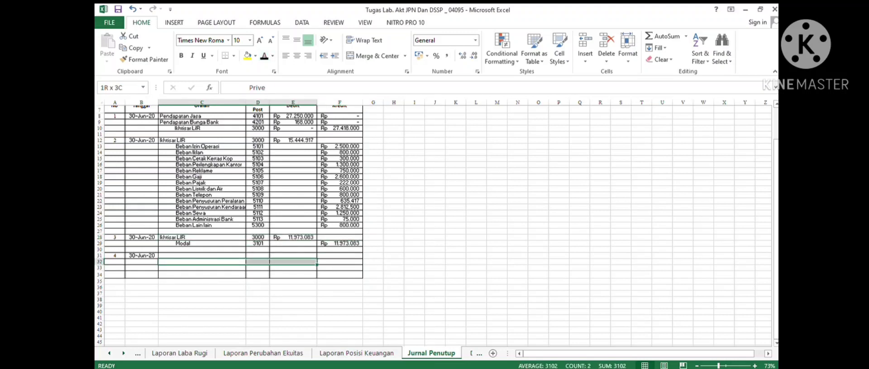
{"action": "left_click", "coordinate": [265, 56]}
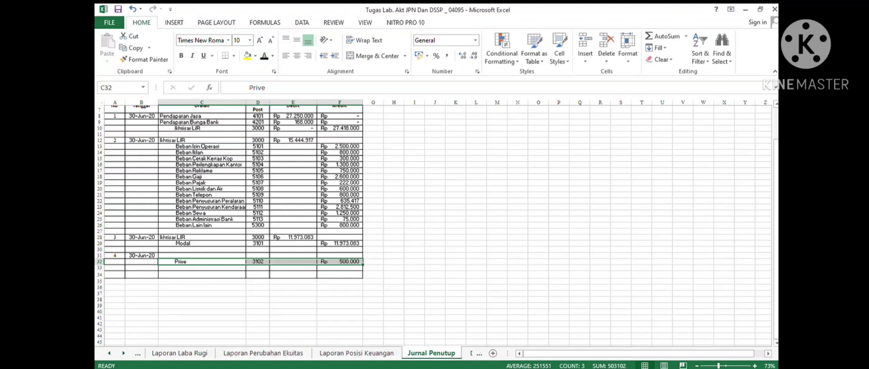
{"action": "scroll", "coordinate": [434, 226], "scroll_direction": "up", "scroll_amount": 1}
{"action": "left_click_drag", "start_coordinate": [202, 278], "coordinate": [339, 279]}
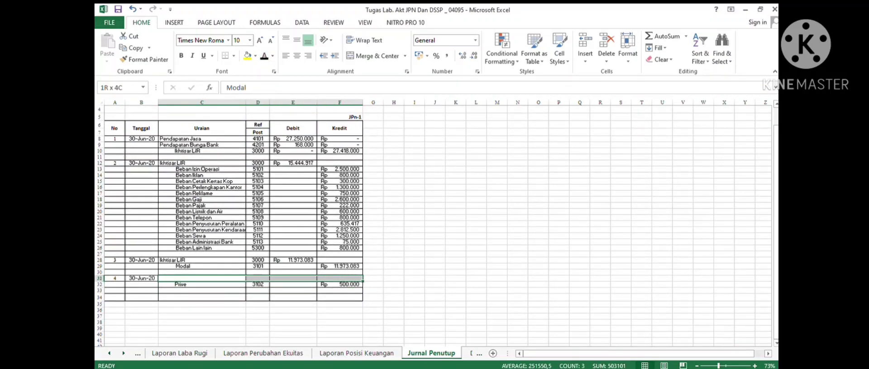
{"action": "left_click", "coordinate": [264, 56]}
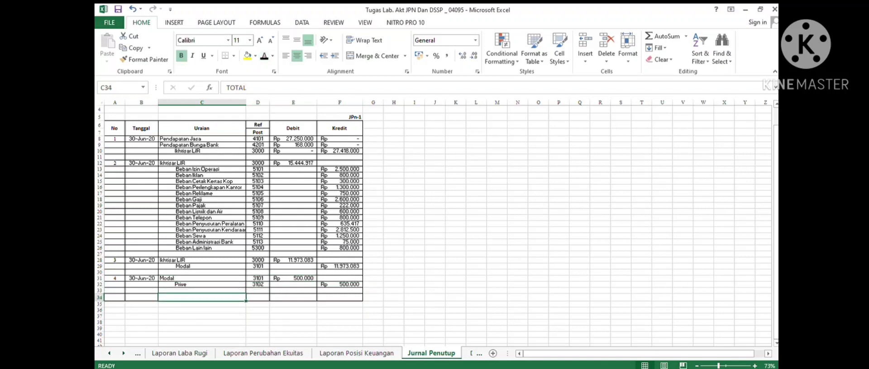
- Apply the font colour to the TOTAL row 34 from Uraian to Kredit, after checking the equity and balance sheet reports
{"action": "left_click", "coordinate": [263, 353]}
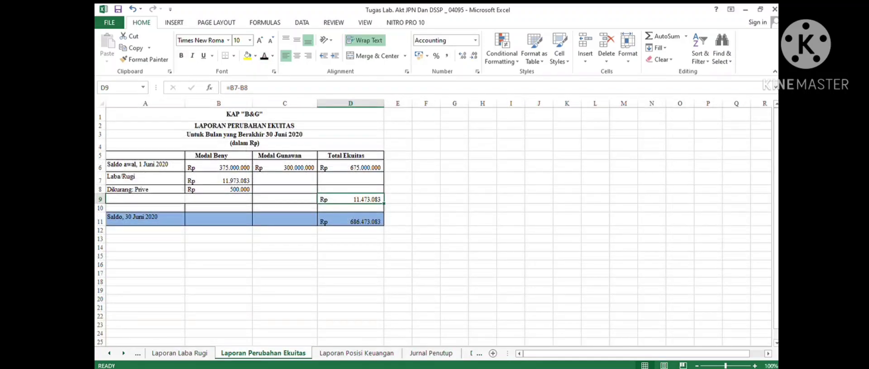
{"action": "left_click", "coordinate": [356, 354]}
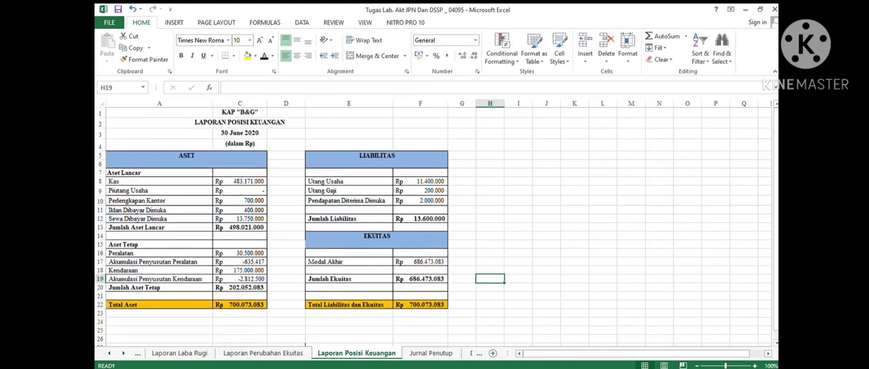
{"action": "left_click", "coordinate": [431, 354]}
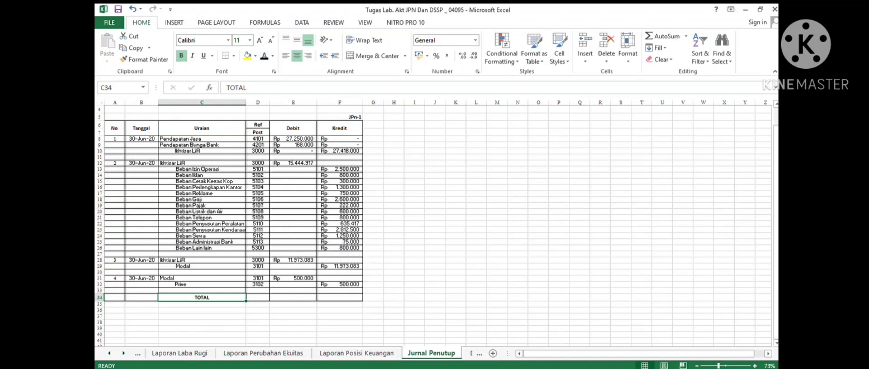
{"action": "key", "text": "shift+Right"}
{"action": "key", "text": "shift+Right"}
{"action": "key", "text": "shift+Right"}
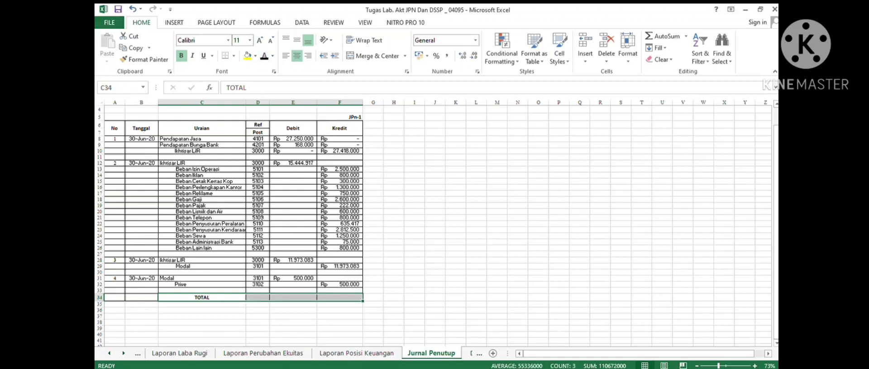
{"action": "left_click", "coordinate": [264, 55]}
{"action": "left_click", "coordinate": [393, 273]}
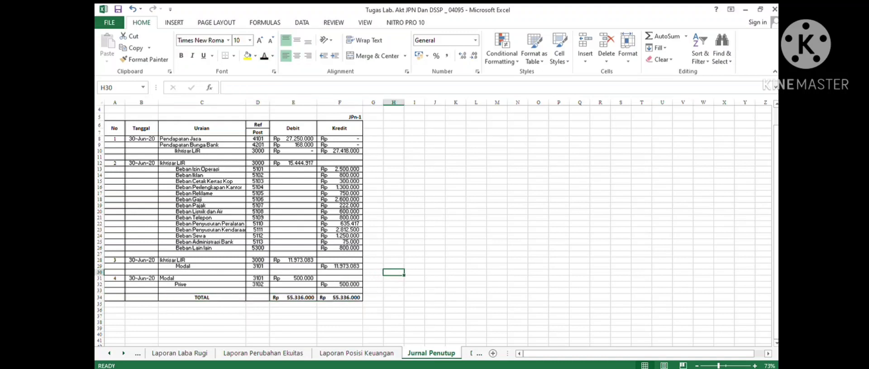
{"action": "scroll", "coordinate": [434, 227], "scroll_direction": "up", "scroll_amount": 1}
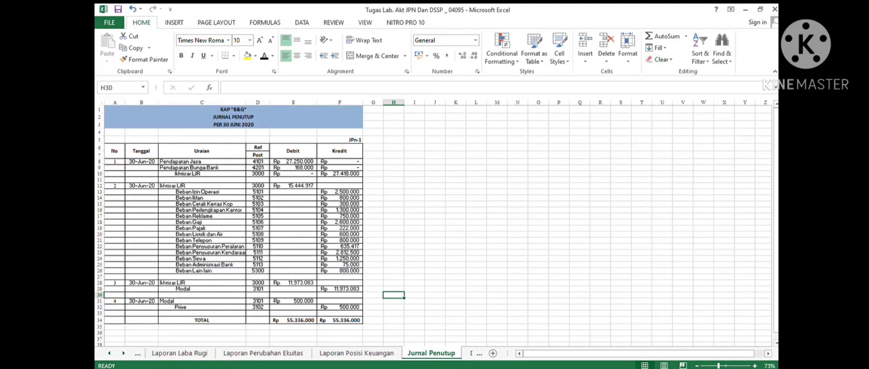
- Post the Pendapatan Jasa closing entry (30, JPN-1, debit 27.250.000) from the closing journal into row 214 of its ledger account
{"action": "left_click", "coordinate": [123, 354]}
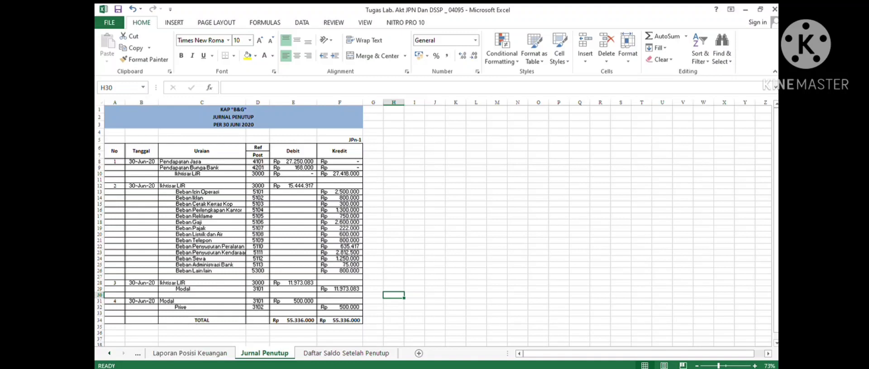
{"action": "left_click", "coordinate": [202, 161]}
{"action": "left_click", "coordinate": [293, 174]}
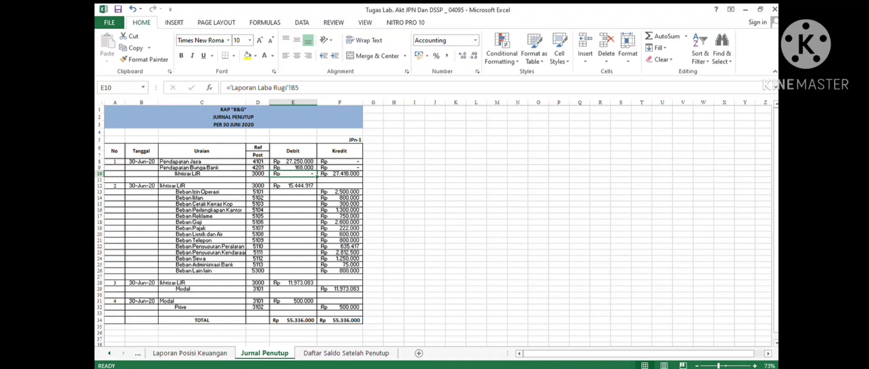
{"action": "left_click", "coordinate": [109, 354]}
{"action": "left_click", "coordinate": [109, 353]}
{"action": "left_click", "coordinate": [109, 354]}
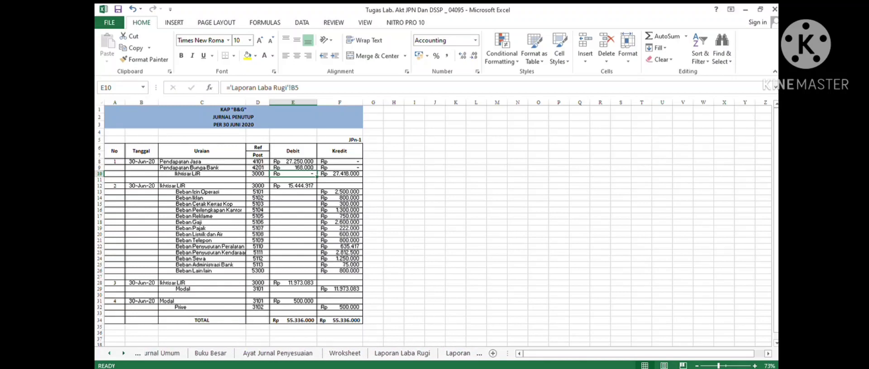
{"action": "left_click", "coordinate": [109, 353]}
{"action": "left_click", "coordinate": [221, 354]}
{"action": "scroll", "coordinate": [316, 226], "scroll_direction": "up", "scroll_amount": 20}
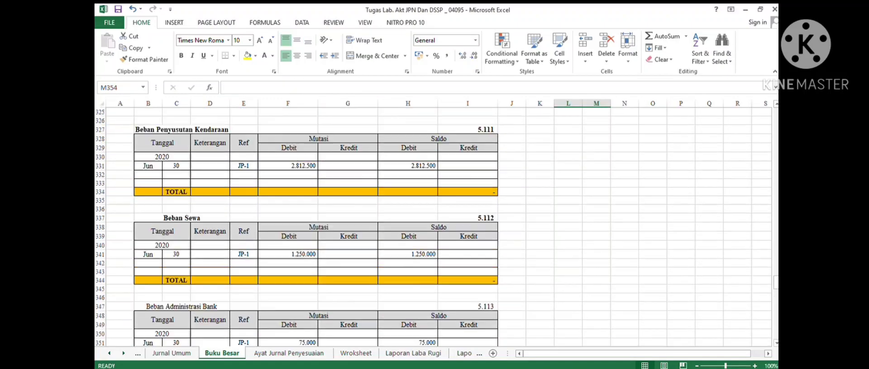
{"action": "scroll", "coordinate": [317, 226], "scroll_direction": "up", "scroll_amount": 20}
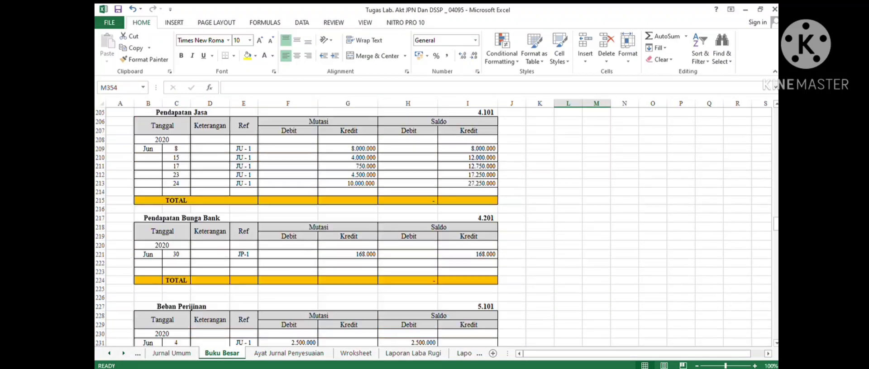
{"action": "scroll", "coordinate": [317, 226], "scroll_direction": "down", "scroll_amount": 5}
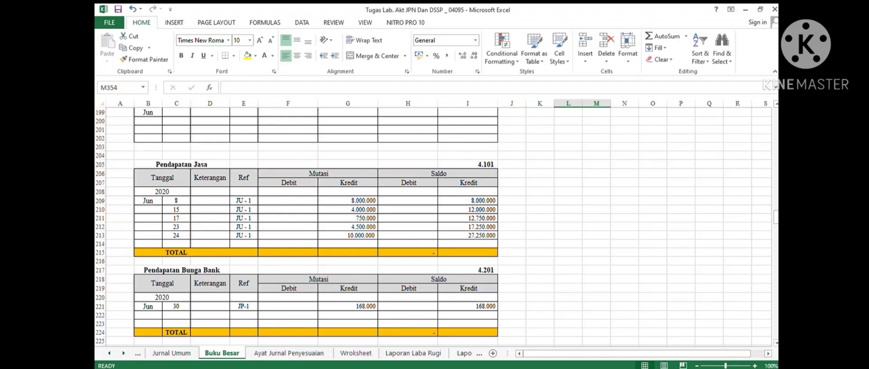
{"action": "left_click_drag", "start_coordinate": [176, 244], "coordinate": [468, 244]}
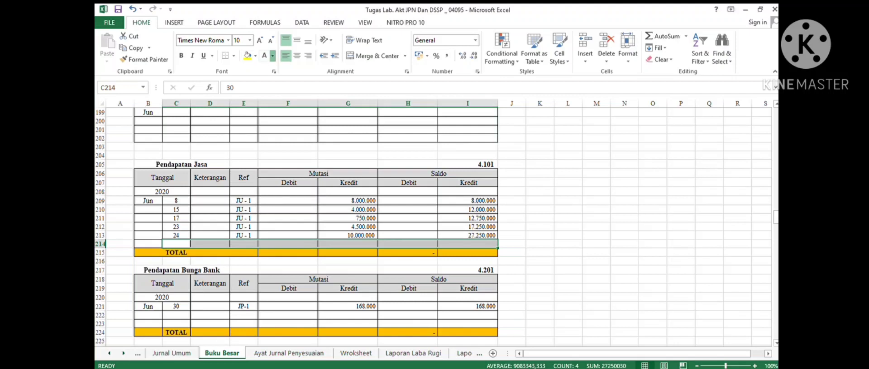
{"action": "type", "text": "30\t\tJPN-1\tRp 27.250.000\t\t-"}
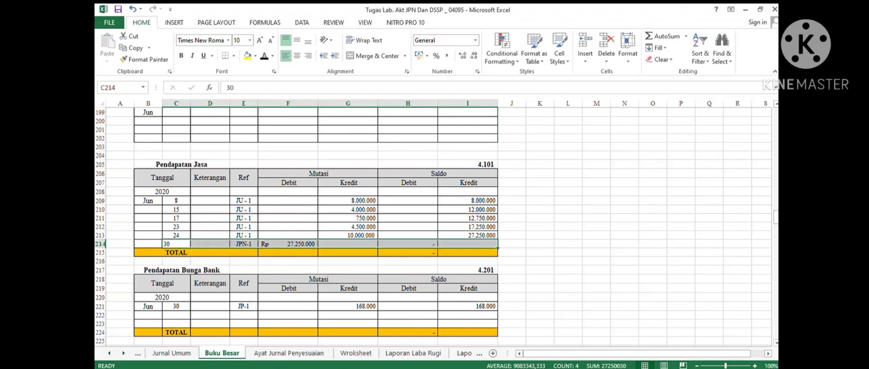
{"action": "left_click", "coordinate": [288, 244]}
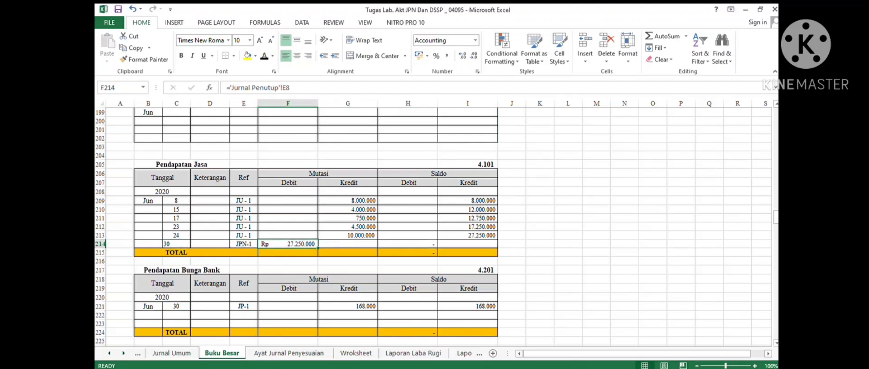
{"action": "left_click", "coordinate": [408, 253]}
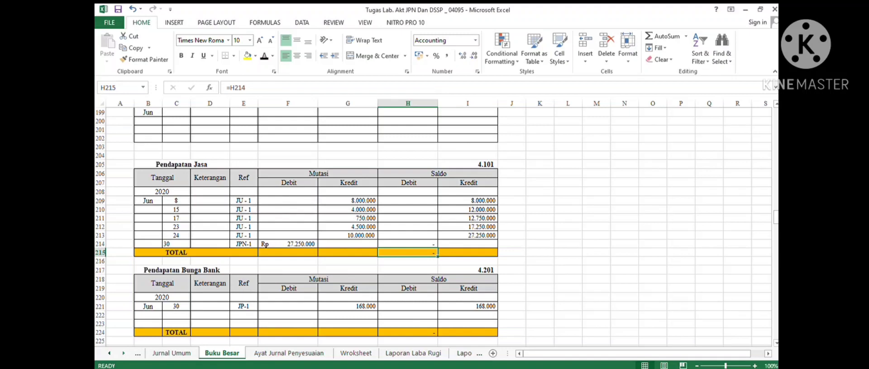
- Post the Pendapatan Bunga Bank closing entry (30, JPN-1, debit 168.000) into row 222 of its ledger account
{"action": "left_click", "coordinate": [123, 353]}
{"action": "left_click", "coordinate": [123, 354]}
{"action": "left_click", "coordinate": [123, 354]}
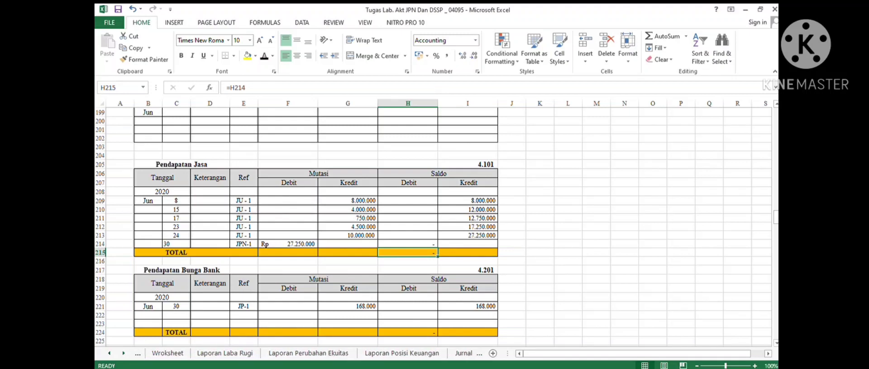
{"action": "left_click", "coordinate": [123, 353]}
{"action": "left_click", "coordinate": [431, 354]}
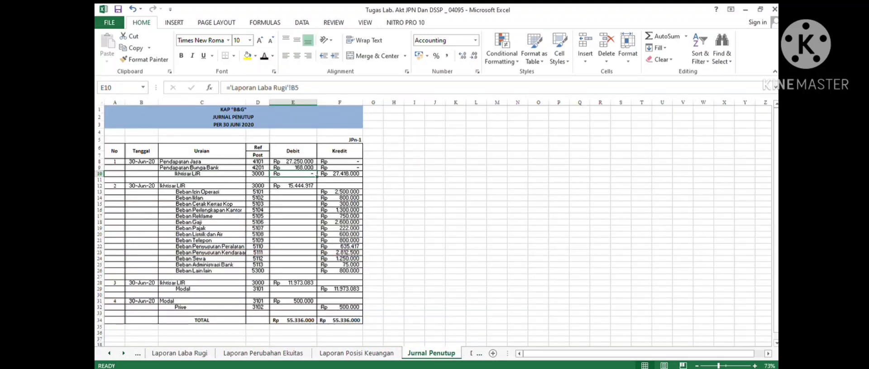
{"action": "left_click", "coordinate": [109, 353]}
{"action": "left_click", "coordinate": [109, 354]}
{"action": "left_click", "coordinate": [109, 353]}
{"action": "left_click", "coordinate": [109, 354]}
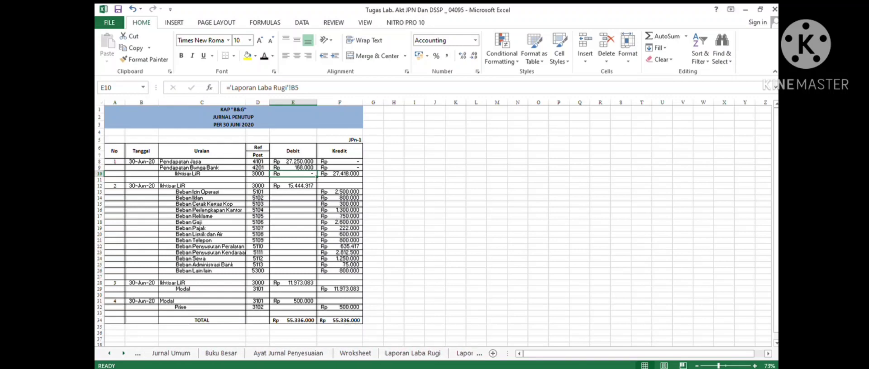
{"action": "left_click", "coordinate": [221, 353]}
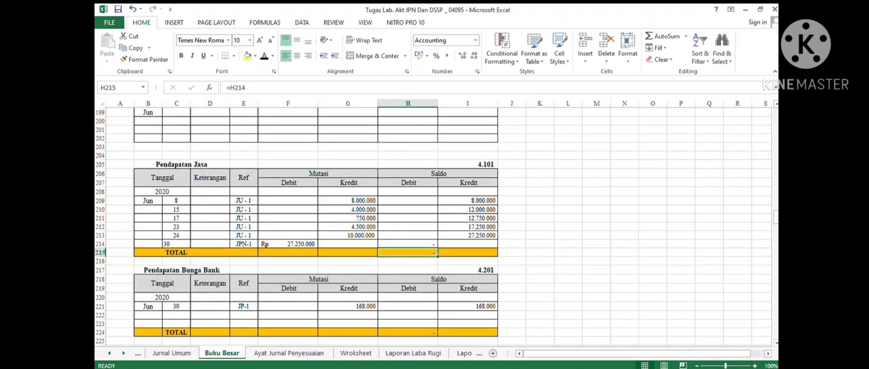
{"action": "left_click_drag", "start_coordinate": [176, 315], "coordinate": [467, 323]}
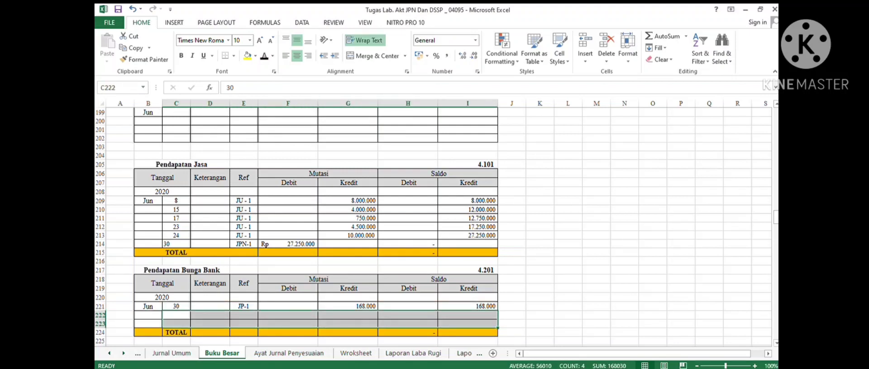
{"action": "left_click", "coordinate": [265, 56]}
{"action": "left_click", "coordinate": [288, 315]}
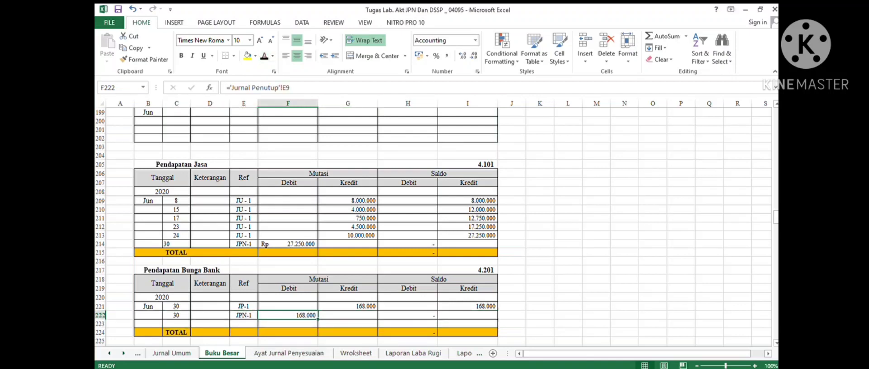
- Copy the Ikhtisar L/R credit line from row 10 of the closing journal into row 159 of the Ikhtisar L/R ledger account
{"action": "left_click", "coordinate": [123, 354]}
{"action": "left_click", "coordinate": [124, 353]}
{"action": "left_click", "coordinate": [124, 353]}
{"action": "left_click", "coordinate": [123, 353]}
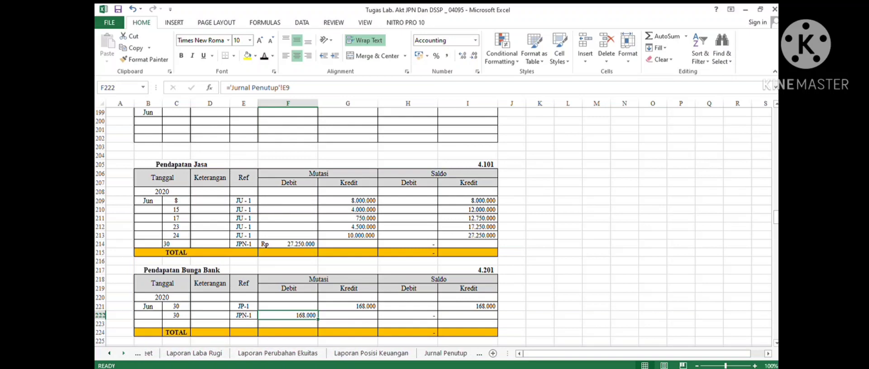
{"action": "left_click", "coordinate": [431, 354]}
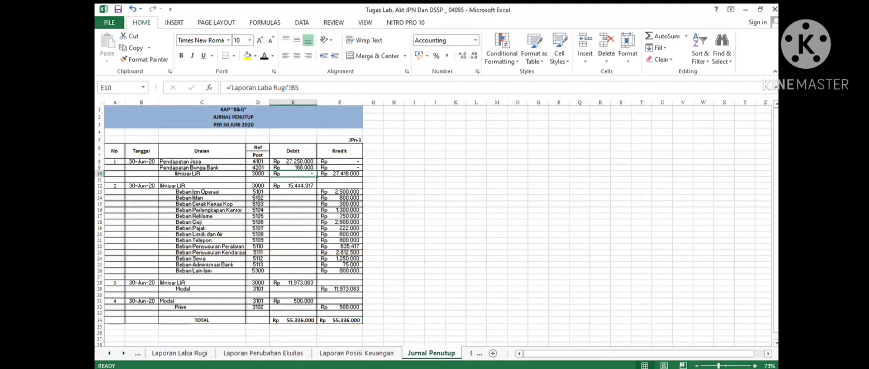
{"action": "left_click_drag", "start_coordinate": [202, 174], "coordinate": [340, 174]}
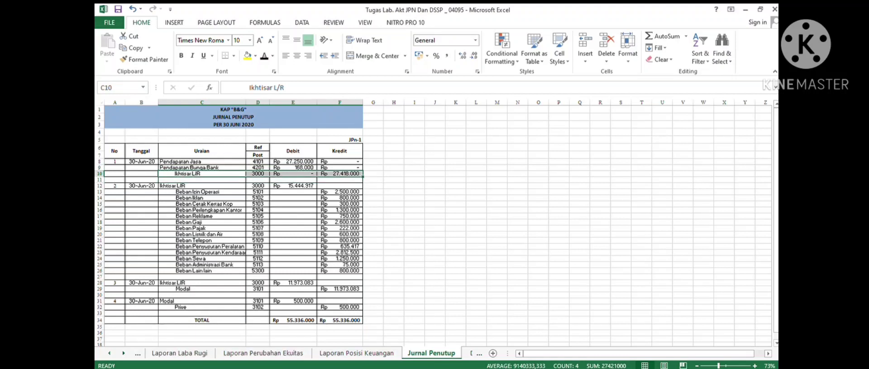
{"action": "left_click", "coordinate": [109, 354]}
{"action": "left_click", "coordinate": [110, 353]}
{"action": "left_click", "coordinate": [109, 353]}
{"action": "left_click", "coordinate": [168, 353]}
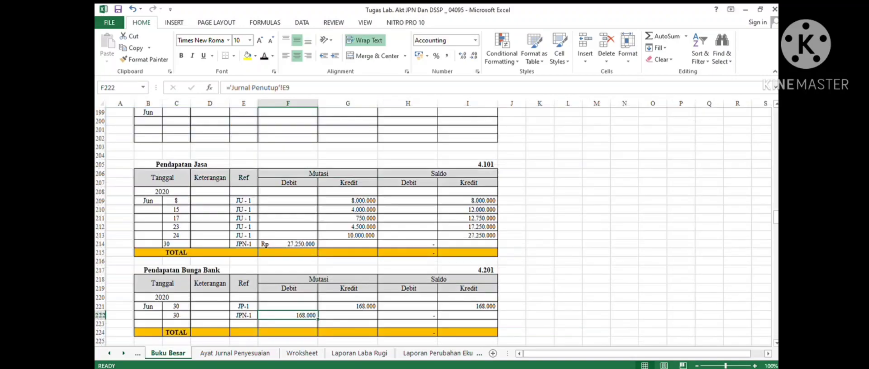
{"action": "scroll", "coordinate": [294, 227], "scroll_direction": "down", "scroll_amount": 2}
{"action": "scroll", "coordinate": [433, 227], "scroll_direction": "down", "scroll_amount": 14}
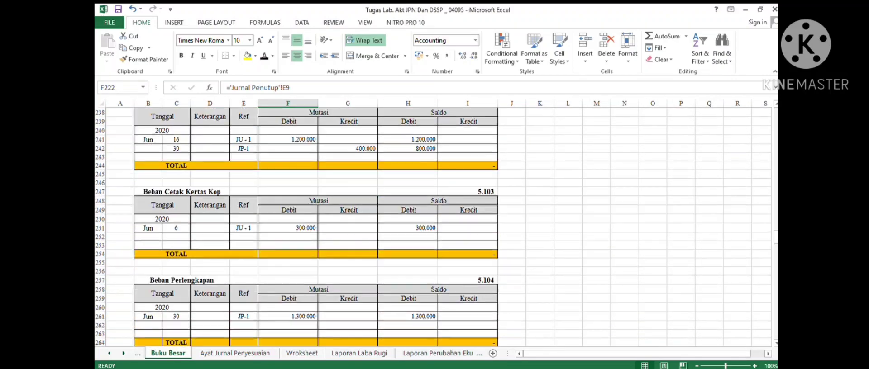
{"action": "scroll", "coordinate": [433, 227], "scroll_direction": "down", "scroll_amount": 20}
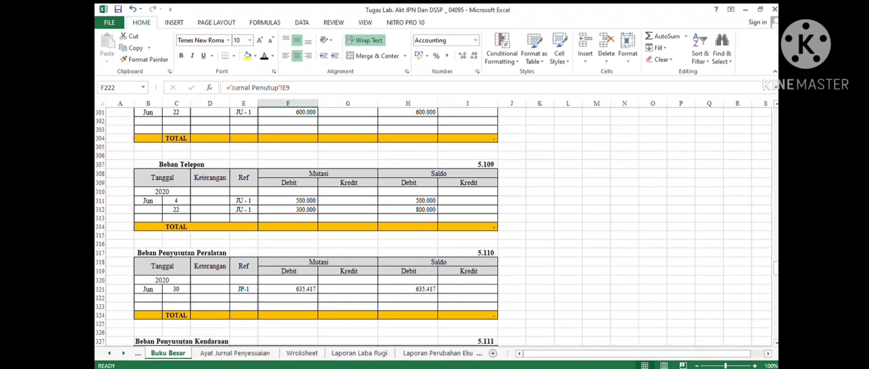
{"action": "scroll", "coordinate": [433, 227], "scroll_direction": "down", "scroll_amount": 10}
{"action": "scroll", "coordinate": [433, 227], "scroll_direction": "up", "scroll_amount": 19}
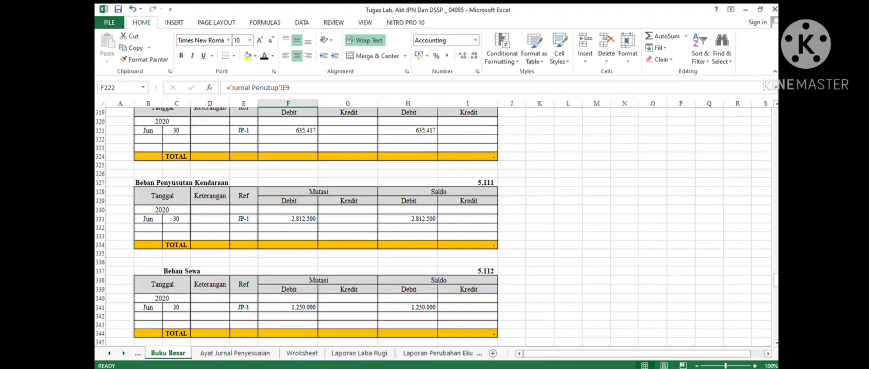
{"action": "scroll", "coordinate": [432, 227], "scroll_direction": "up", "scroll_amount": 20}
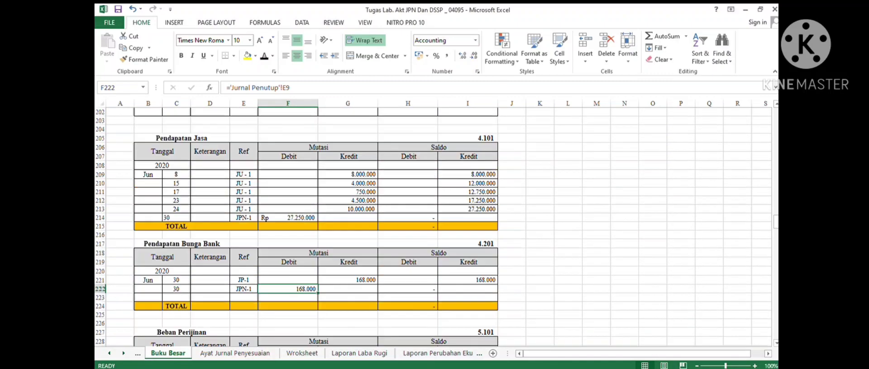
{"action": "scroll", "coordinate": [433, 227], "scroll_direction": "up", "scroll_amount": 16}
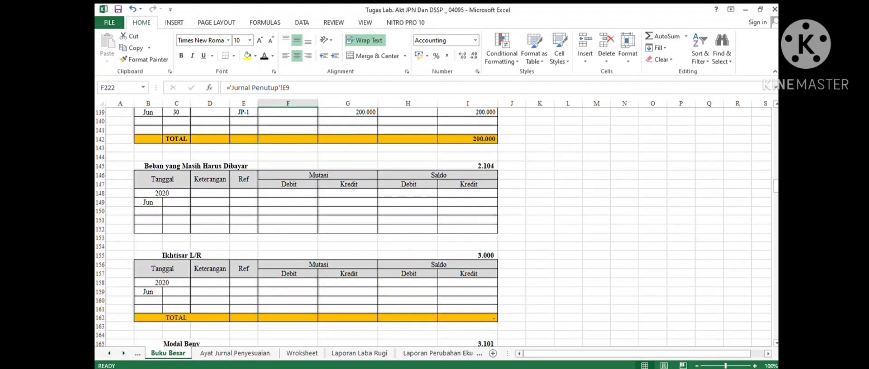
{"action": "scroll", "coordinate": [433, 227], "scroll_direction": "down", "scroll_amount": 2}
{"action": "left_click_drag", "start_coordinate": [176, 239], "coordinate": [468, 238]}
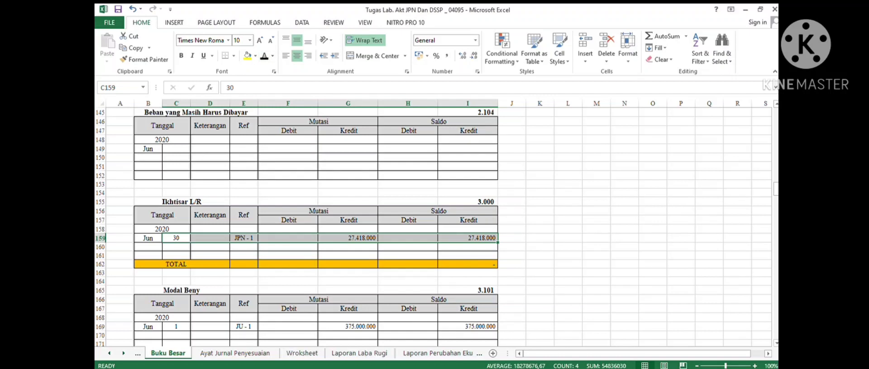
- Copy the Ikhtisar L/R debit line of the second closing entry into row 160 of the Ikhtisar L/R ledger account
{"action": "left_click", "coordinate": [124, 353]}
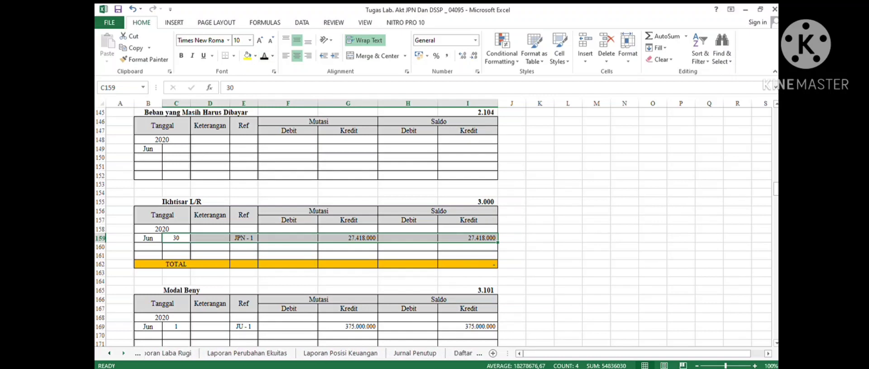
{"action": "left_click", "coordinate": [361, 354]}
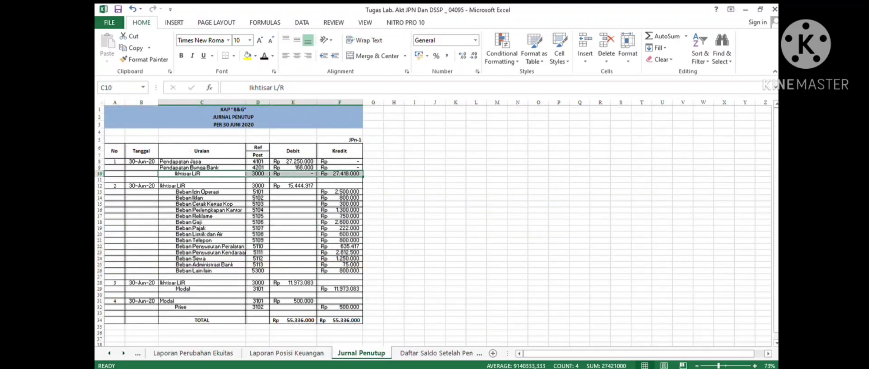
{"action": "left_click", "coordinate": [109, 354]}
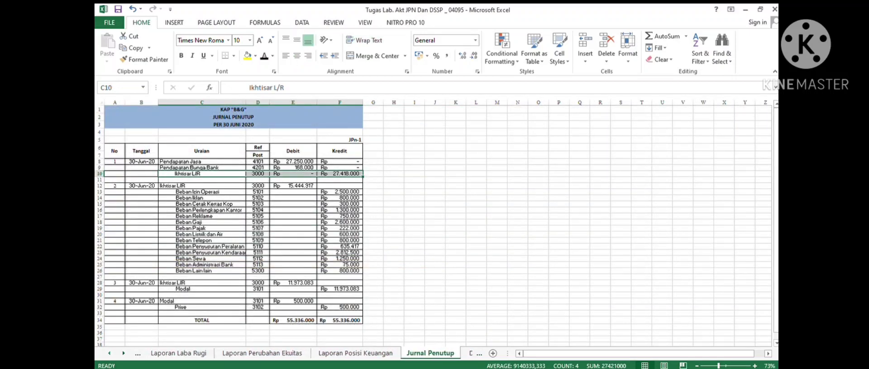
{"action": "left_click", "coordinate": [109, 353]}
{"action": "left_click", "coordinate": [110, 353]}
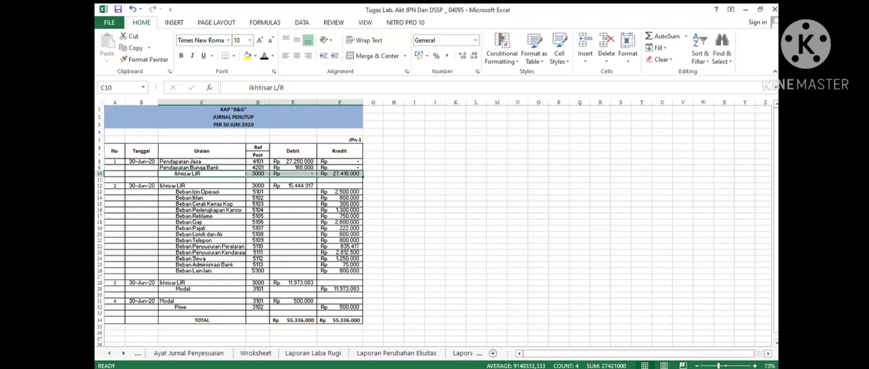
{"action": "left_click", "coordinate": [109, 353]}
{"action": "left_click", "coordinate": [109, 354]}
{"action": "left_click", "coordinate": [221, 354]}
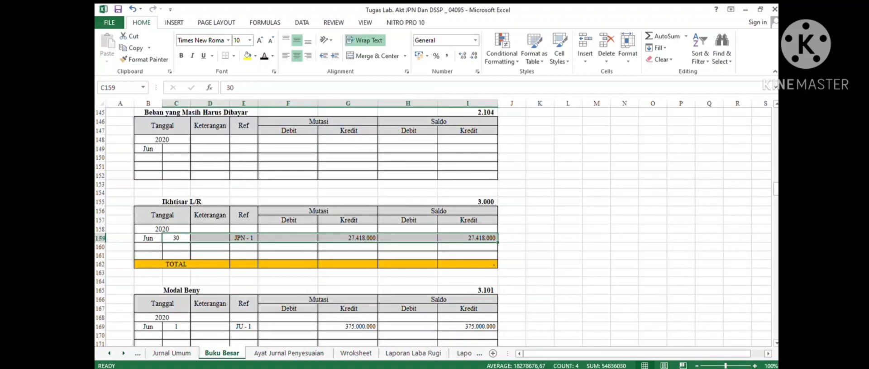
{"action": "left_click_drag", "start_coordinate": [176, 247], "coordinate": [468, 247]}
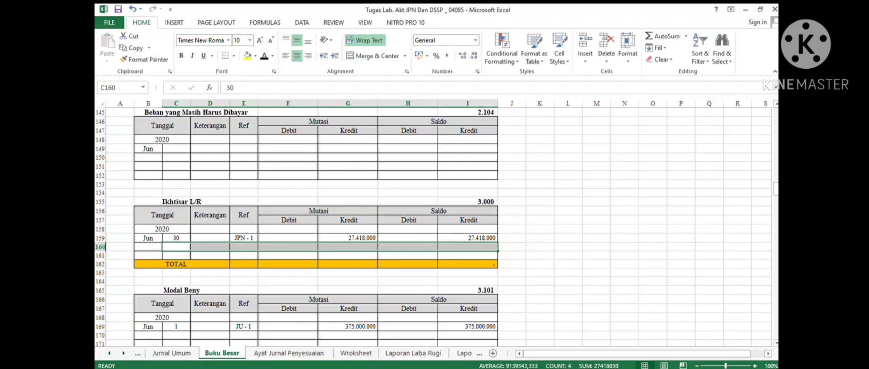
{"action": "type", "text": "30\t\tJPN - 1\t15.444.917\t\t\t11.973.083"}
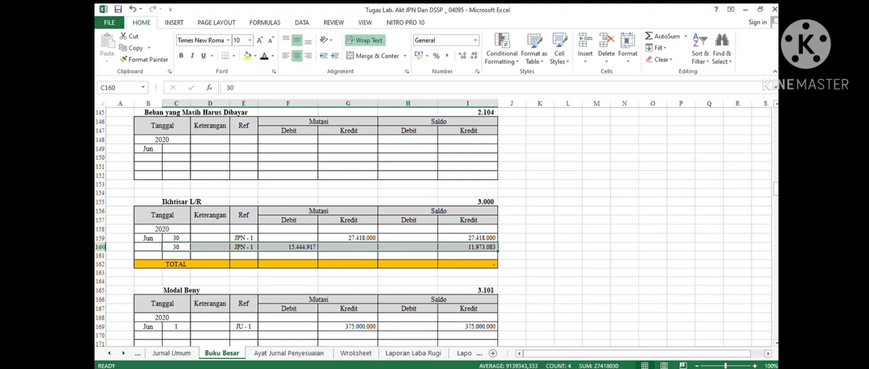
{"action": "left_click", "coordinate": [288, 247]}
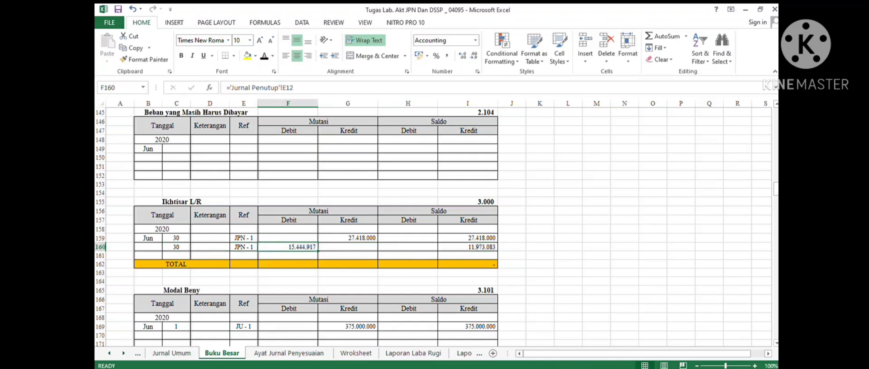
{"action": "left_click", "coordinate": [288, 238]}
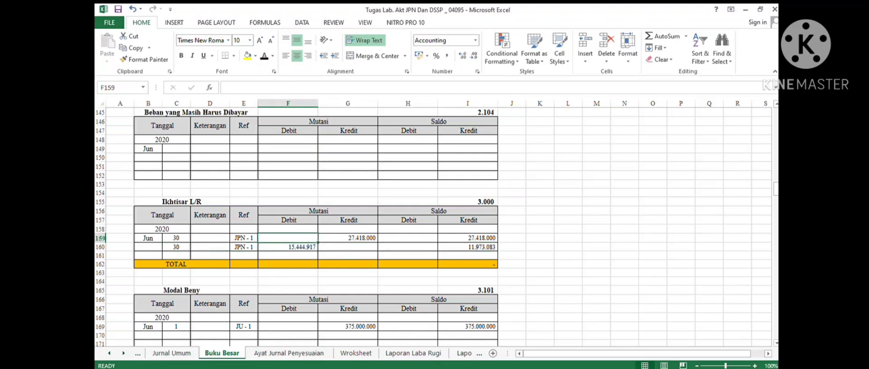
- Post the Beban Perijinan closing entry (30, JPN - 1, credit 2.500.000) into row 232 of its ledger account
{"action": "key", "text": "ctrl+Page_Down"}
{"action": "key", "text": "ctrl+Page_Down"}
{"action": "key", "text": "ctrl+Page_Down"}
{"action": "key", "text": "ctrl+Page_Down"}
{"action": "key", "text": "ctrl+Page_Down"}
{"action": "key", "text": "ctrl+Page_Down"}
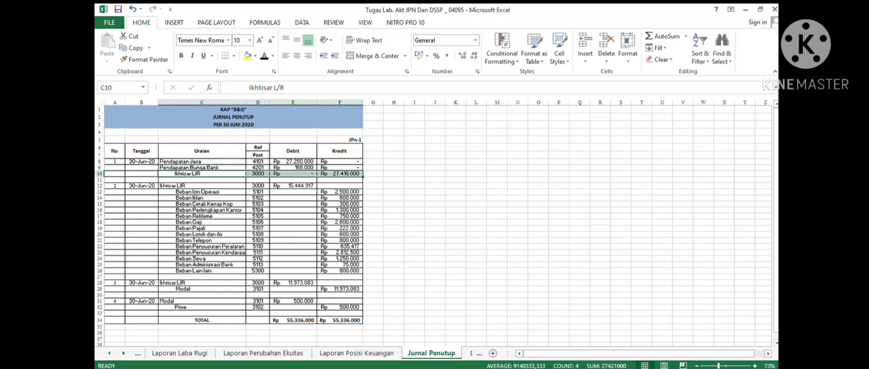
{"action": "left_click", "coordinate": [109, 353]}
{"action": "left_click", "coordinate": [109, 353]}
{"action": "left_click", "coordinate": [109, 353]}
{"action": "left_click", "coordinate": [109, 354]}
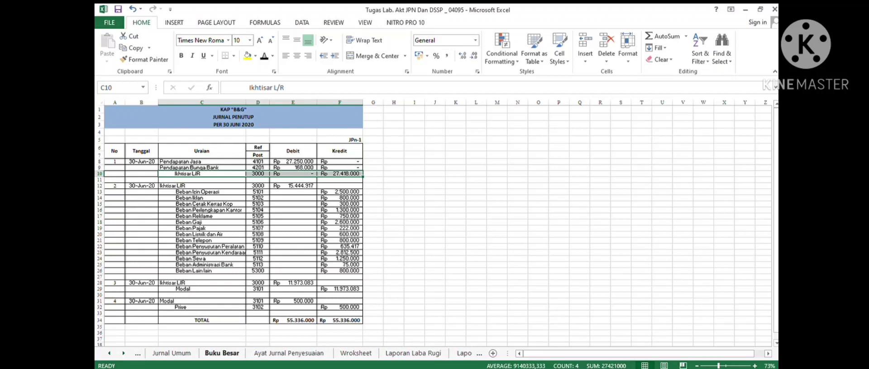
{"action": "left_click", "coordinate": [222, 354]}
{"action": "scroll", "coordinate": [434, 226], "scroll_direction": "down", "scroll_amount": 16}
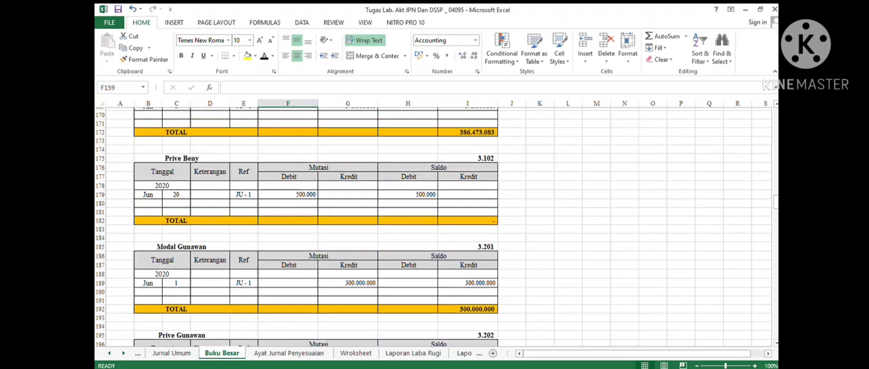
{"action": "scroll", "coordinate": [434, 226], "scroll_direction": "down", "scroll_amount": 7}
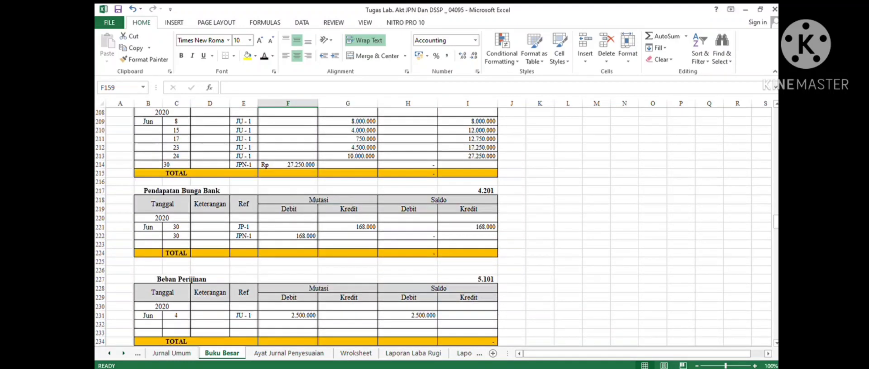
{"action": "left_click_drag", "start_coordinate": [176, 272], "coordinate": [469, 280]}
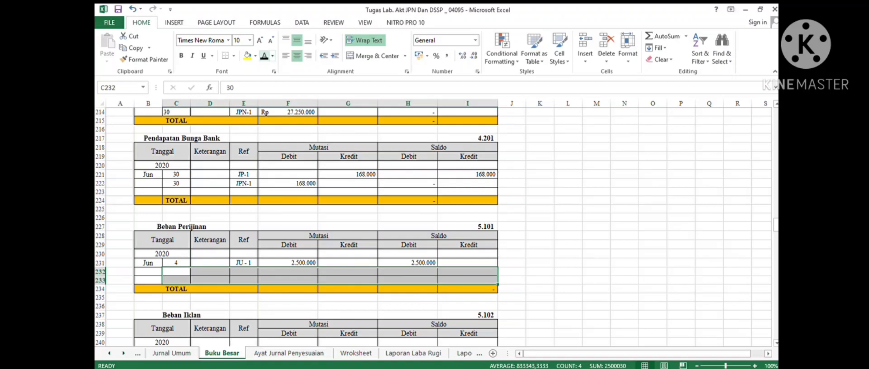
- Post the closing credits into the Beban Iklan ledger (row 243, 800.000) and Beban Cetak Kertas Kop ledger (row 252, 300.000)
{"action": "scroll", "coordinate": [434, 227], "scroll_direction": "down", "scroll_amount": 2}
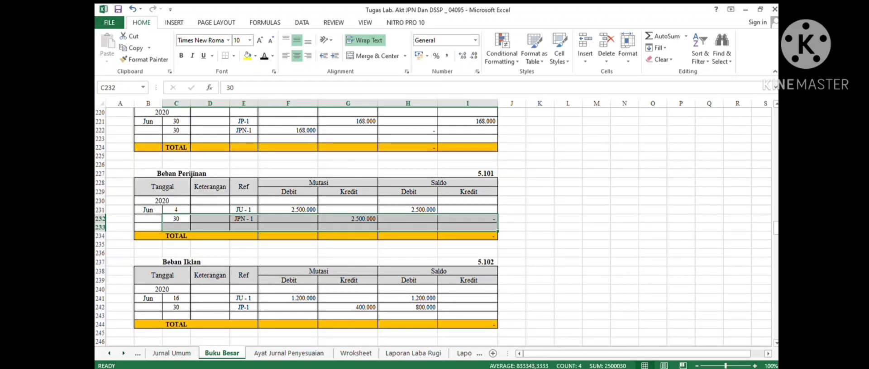
{"action": "left_click_drag", "start_coordinate": [176, 315], "coordinate": [467, 316]}
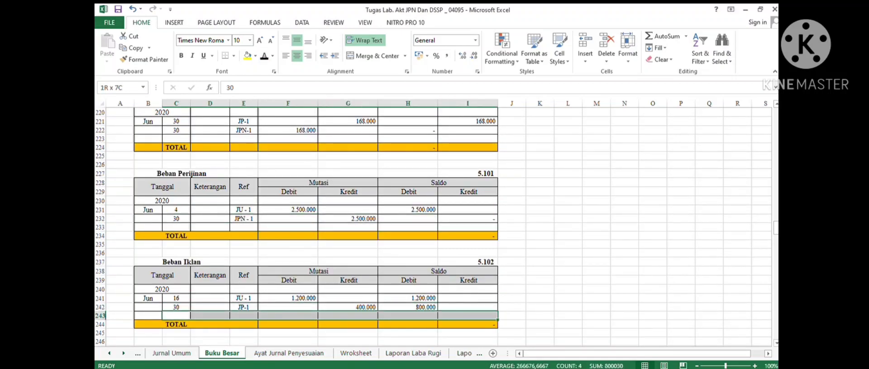
{"action": "scroll", "coordinate": [434, 226], "scroll_direction": "down", "scroll_amount": 5}
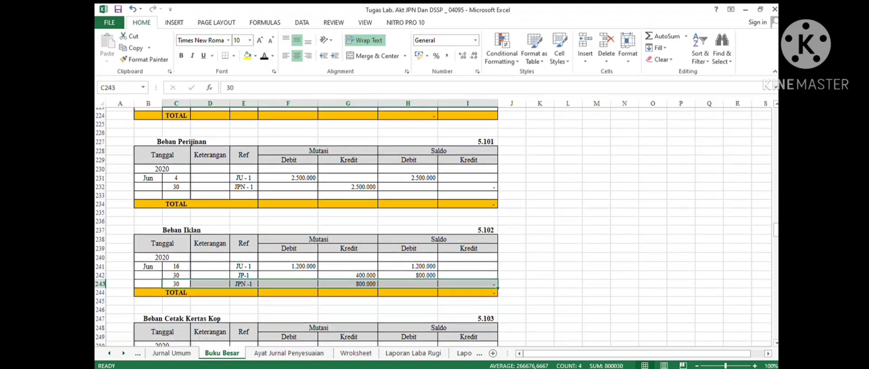
{"action": "scroll", "coordinate": [434, 226], "scroll_direction": "down", "scroll_amount": 1}
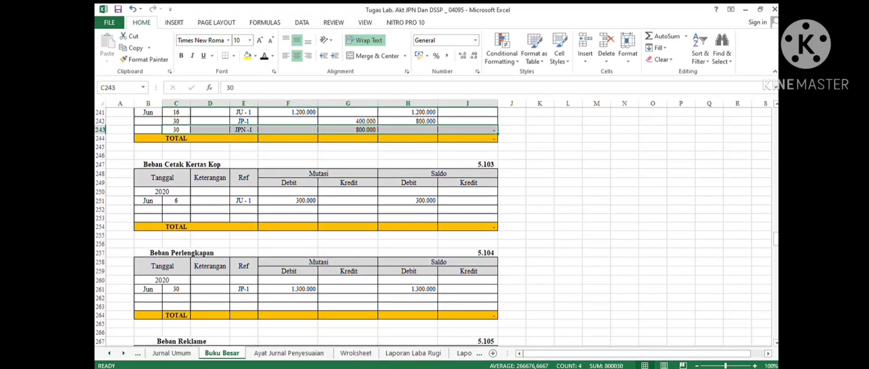
{"action": "left_click_drag", "start_coordinate": [176, 209], "coordinate": [468, 209]}
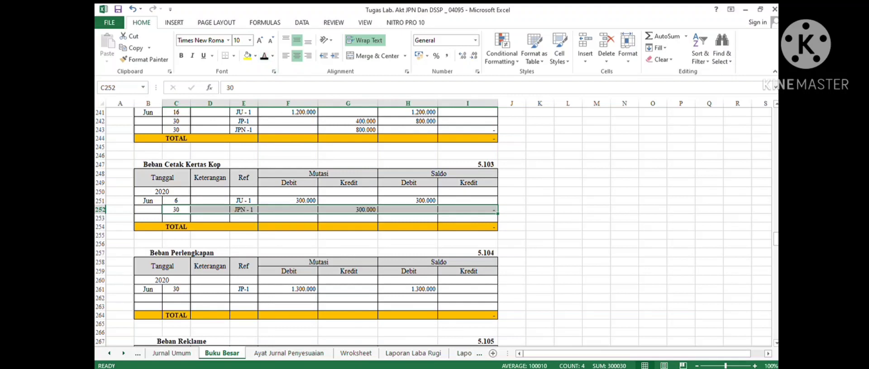
- Post the closing credits into the Beban Perlengkapan ledger (row 262, 1.300.000) and Beban Reklame ledger (row 272, 750.000)
{"action": "left_click_drag", "start_coordinate": [176, 298], "coordinate": [467, 307]}
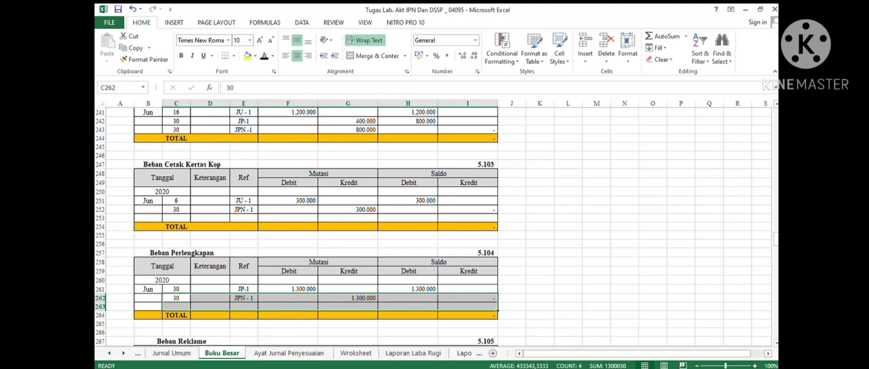
{"action": "scroll", "coordinate": [432, 226], "scroll_direction": "down", "scroll_amount": 5}
{"action": "left_click_drag", "start_coordinate": [176, 255], "coordinate": [467, 264]}
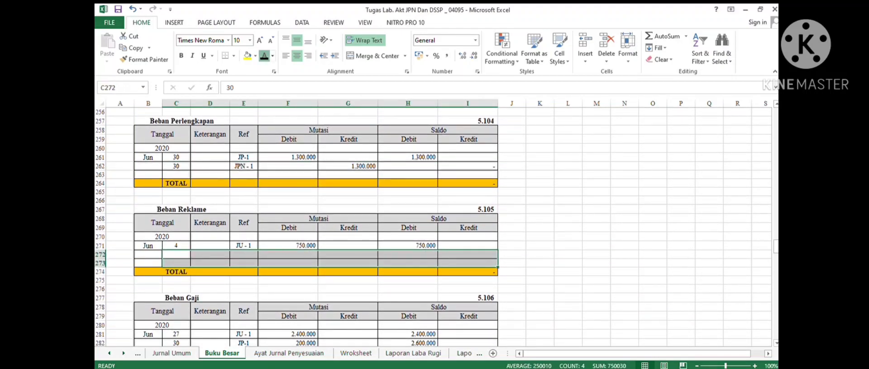
{"action": "left_click", "coordinate": [265, 55]}
- Post the closing credits into the Beban Gaji ledger (row 283, 2.600.000) and Beban Pajak ledger (row 293, 222.000)
{"action": "scroll", "coordinate": [432, 226], "scroll_direction": "down", "scroll_amount": 3}
{"action": "left_click_drag", "start_coordinate": [176, 271], "coordinate": [468, 271]}
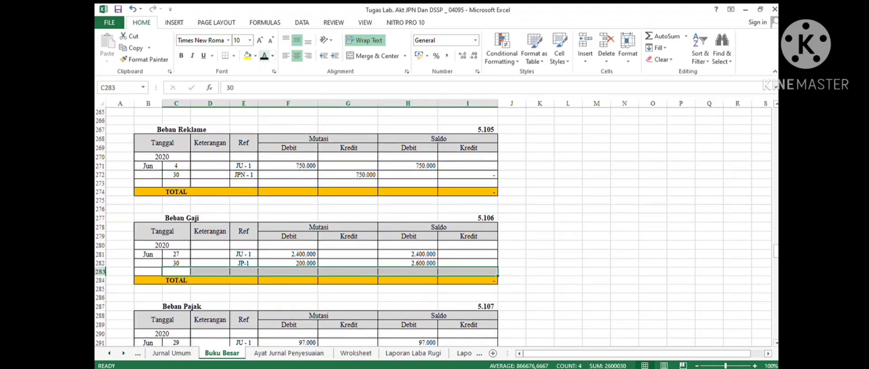
{"action": "left_click", "coordinate": [265, 56]}
{"action": "scroll", "coordinate": [432, 226], "scroll_direction": "down", "scroll_amount": 4}
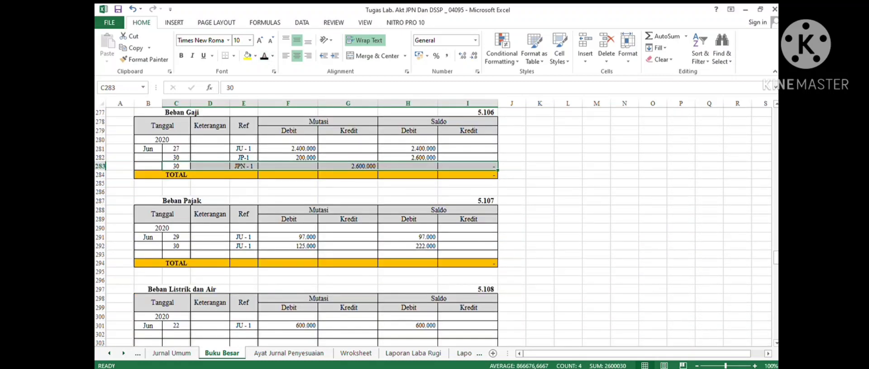
{"action": "left_click_drag", "start_coordinate": [176, 255], "coordinate": [467, 255]}
{"action": "left_click", "coordinate": [264, 56]}
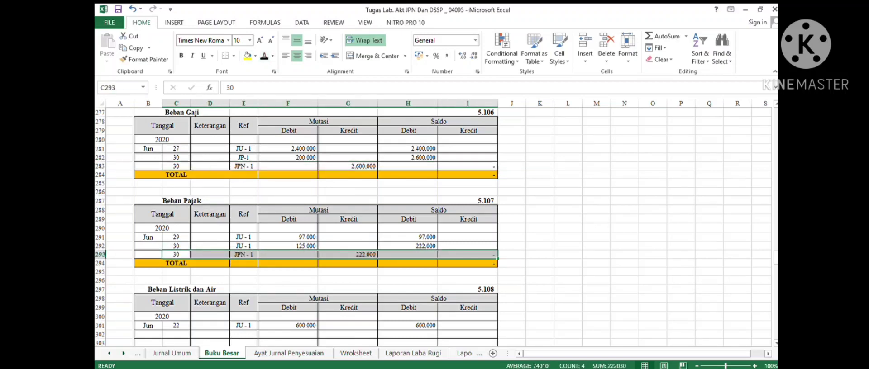
- Post the closing credits into the Beban Listrik dan Air ledger (row 302, 600.000) and Beban Telepon ledger (row 313, 800.000)
{"action": "scroll", "coordinate": [317, 226], "scroll_direction": "down", "scroll_amount": 3}
{"action": "left_click_drag", "start_coordinate": [176, 255], "coordinate": [512, 263]}
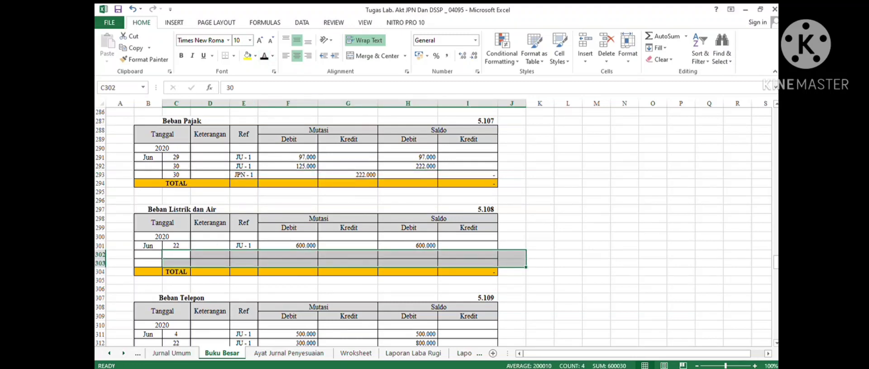
{"action": "left_click", "coordinate": [264, 55]}
{"action": "scroll", "coordinate": [317, 226], "scroll_direction": "down", "scroll_amount": 3}
{"action": "scroll", "coordinate": [317, 226], "scroll_direction": "down", "scroll_amount": 1}
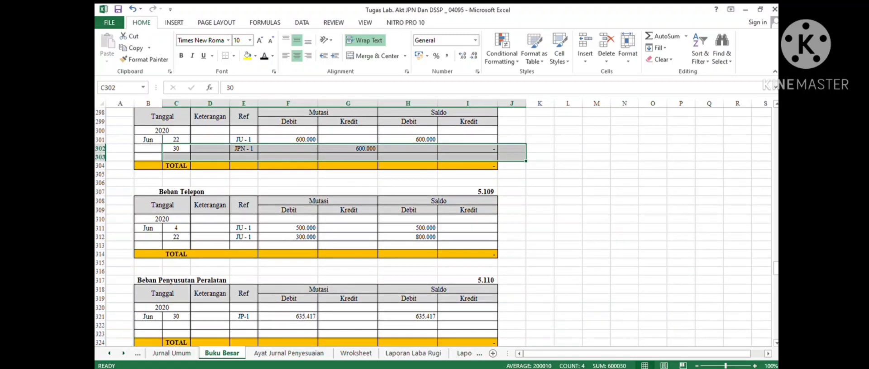
{"action": "left_click_drag", "start_coordinate": [176, 245], "coordinate": [471, 246]}
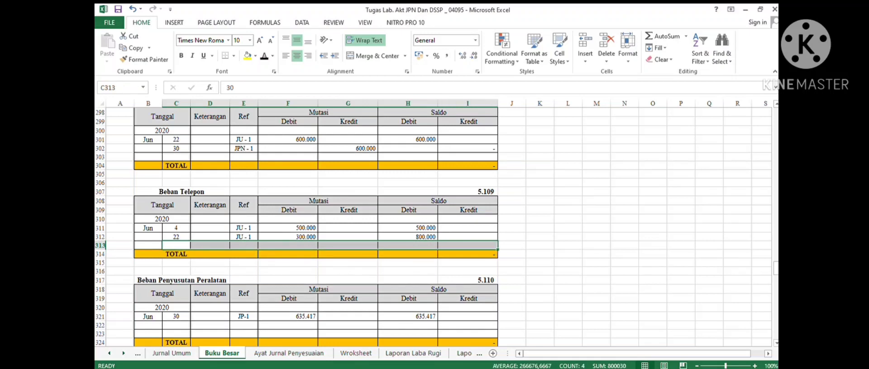
{"action": "left_click", "coordinate": [264, 55]}
- Post the closing credits into the Beban Penyusutan Peralatan ledger (635.417) and Beban Penyusutan Kendaraan ledger (2.812.500)
{"action": "scroll", "coordinate": [432, 226], "scroll_direction": "down", "scroll_amount": 4}
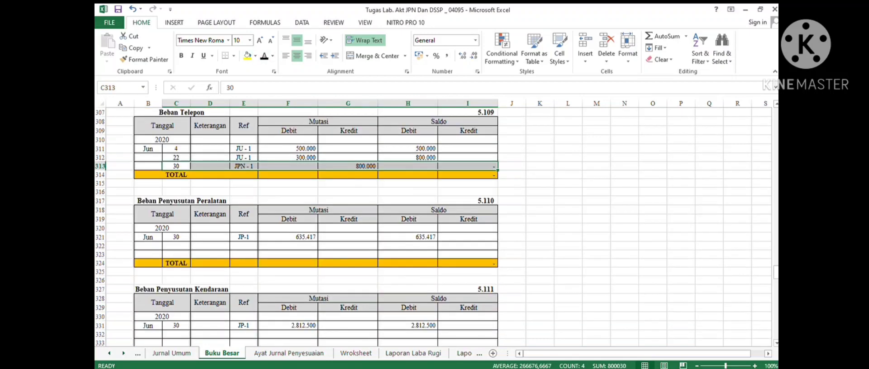
{"action": "left_click_drag", "start_coordinate": [176, 227], "coordinate": [467, 219]}
{"action": "left_click", "coordinate": [264, 55]}
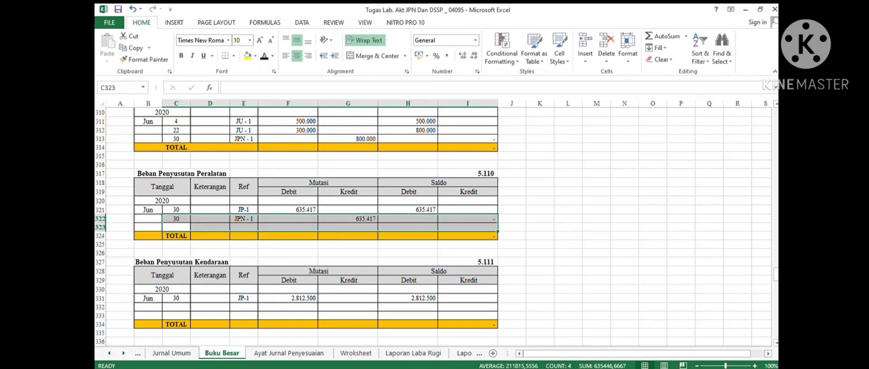
{"action": "left_click_drag", "start_coordinate": [176, 308], "coordinate": [468, 324]}
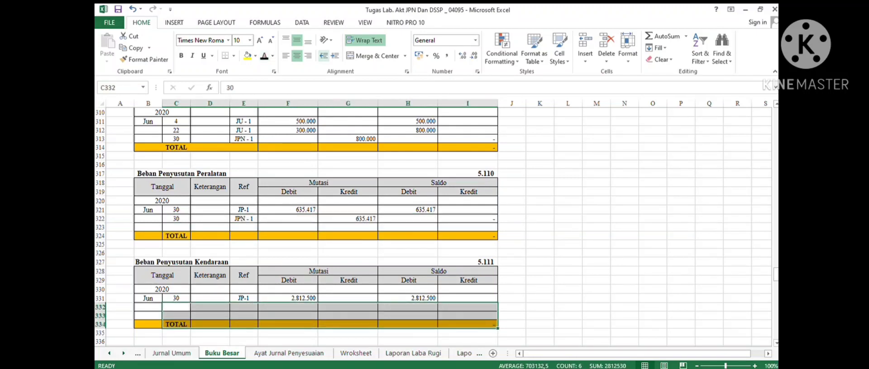
{"action": "left_click", "coordinate": [264, 56]}
- Post the closing credits into the Beban Sewa ledger (row 342, 1.250.000) and Beban Administrasi Bank ledger (row 352, 75.000)
{"action": "scroll", "coordinate": [296, 226], "scroll_direction": "down", "scroll_amount": 7}
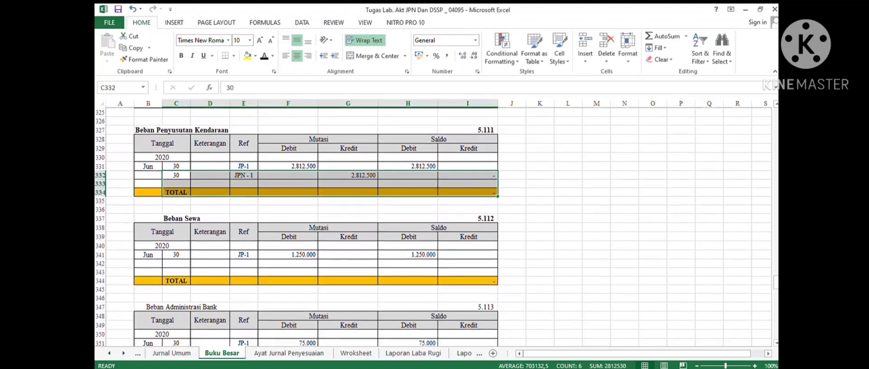
{"action": "left_click_drag", "start_coordinate": [176, 210], "coordinate": [467, 218]}
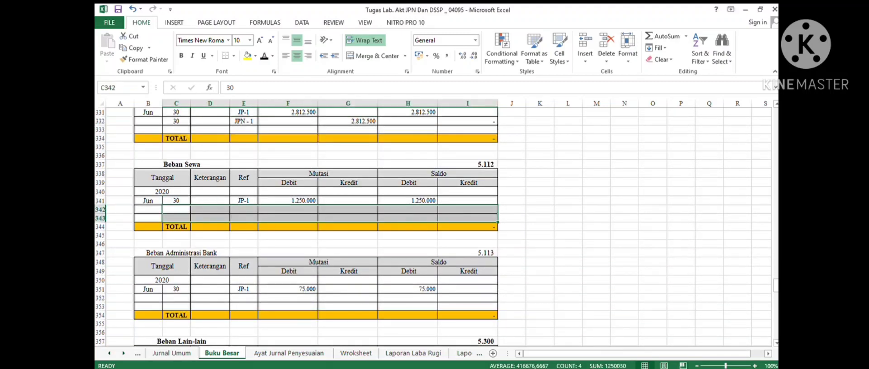
{"action": "left_click_drag", "start_coordinate": [176, 298], "coordinate": [468, 307]}
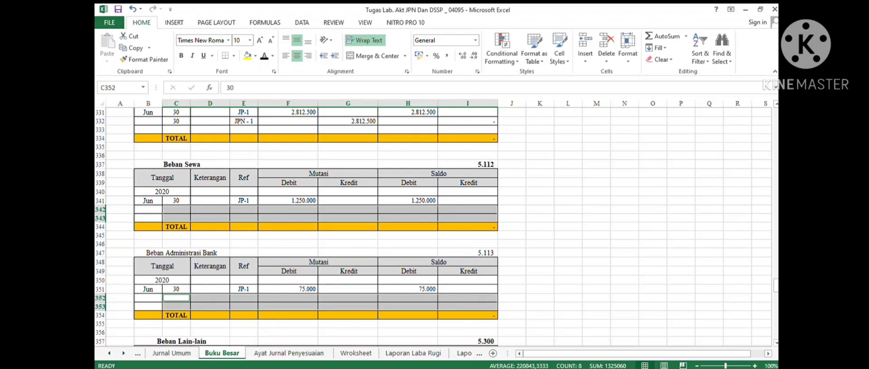
{"action": "left_click", "coordinate": [264, 55]}
- Post the Beban Lain-lain closing entry (30, JPN - 1, credit 800.000) into row 363 of its ledger account
{"action": "scroll", "coordinate": [296, 227], "scroll_direction": "down", "scroll_amount": 4}
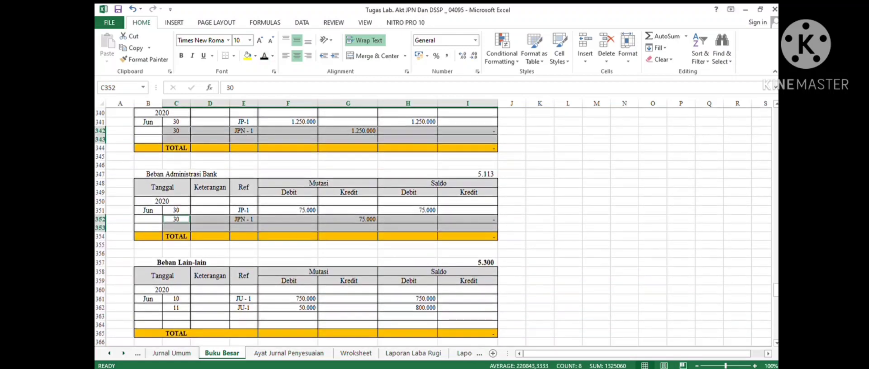
{"action": "scroll", "coordinate": [296, 226], "scroll_direction": "down", "scroll_amount": 2}
{"action": "left_click", "coordinate": [176, 236]}
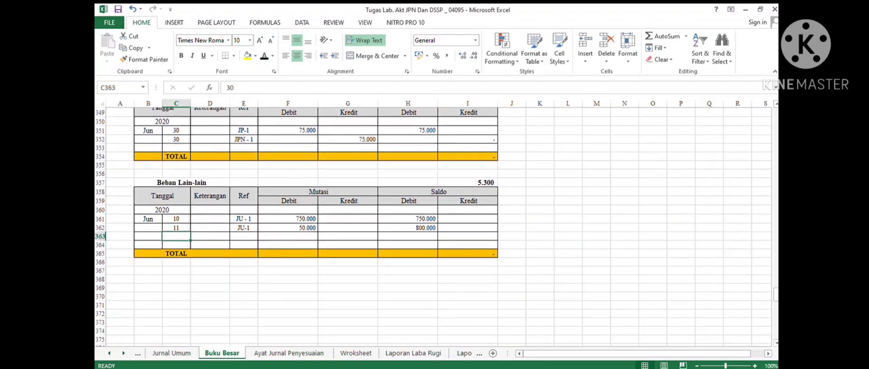
{"action": "left_click_drag", "start_coordinate": [176, 236], "coordinate": [468, 254]}
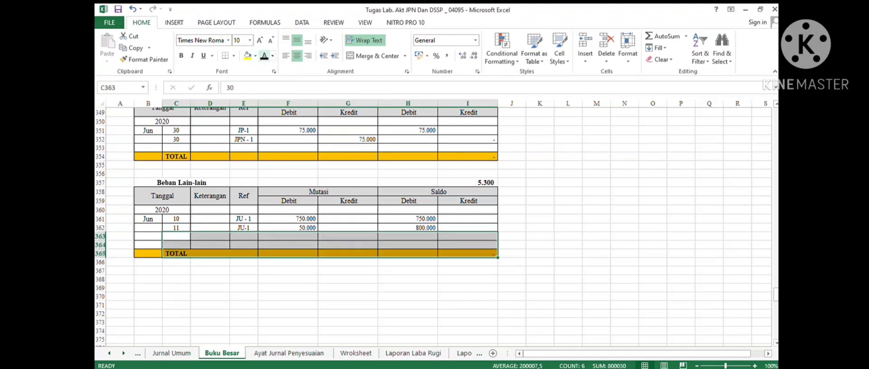
{"action": "left_click", "coordinate": [264, 56]}
{"action": "left_click", "coordinate": [288, 280]}
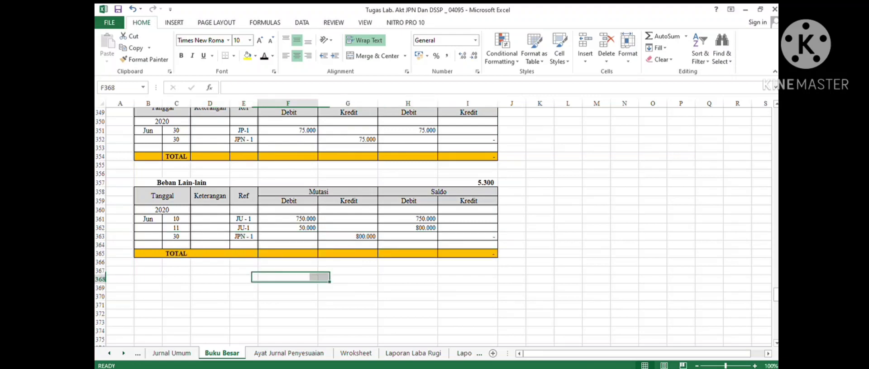
- Review the third closing entry in the closing journal, then return to the Ikhtisar L/R ledger account
{"action": "left_click", "coordinate": [123, 353]}
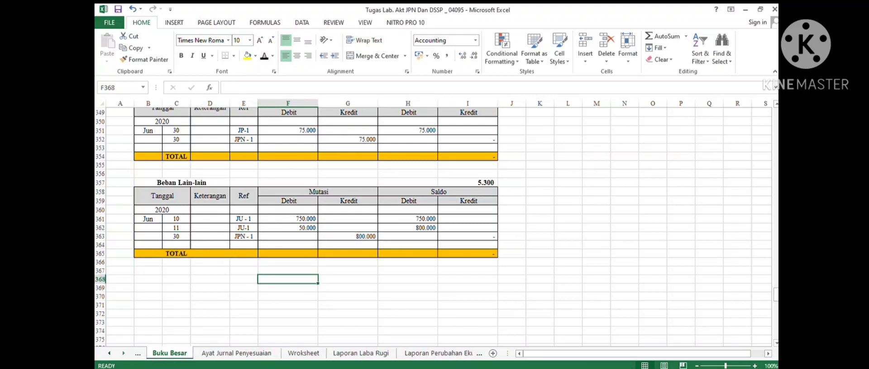
{"action": "left_click", "coordinate": [123, 353]}
{"action": "left_click", "coordinate": [123, 353]}
{"action": "left_click", "coordinate": [123, 354]}
{"action": "left_click", "coordinate": [431, 353]}
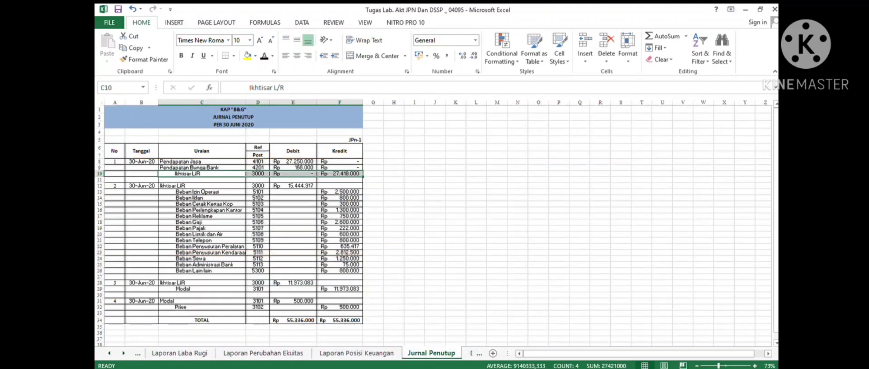
{"action": "left_click", "coordinate": [202, 237]}
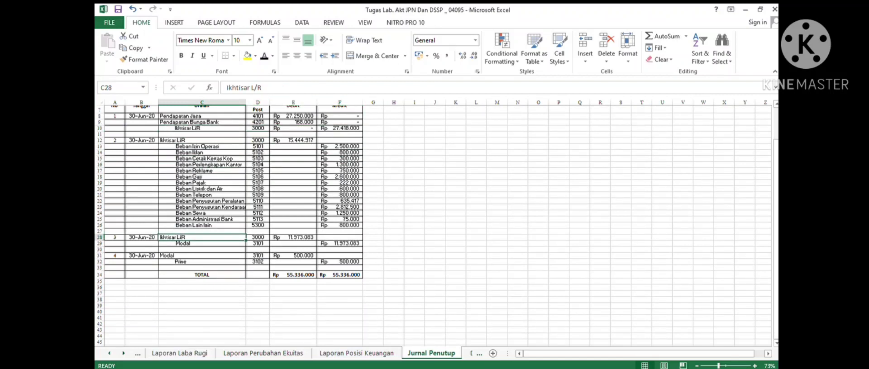
{"action": "left_click", "coordinate": [109, 353]}
{"action": "left_click", "coordinate": [109, 353]}
{"action": "left_click", "coordinate": [109, 353]}
{"action": "left_click", "coordinate": [109, 353]}
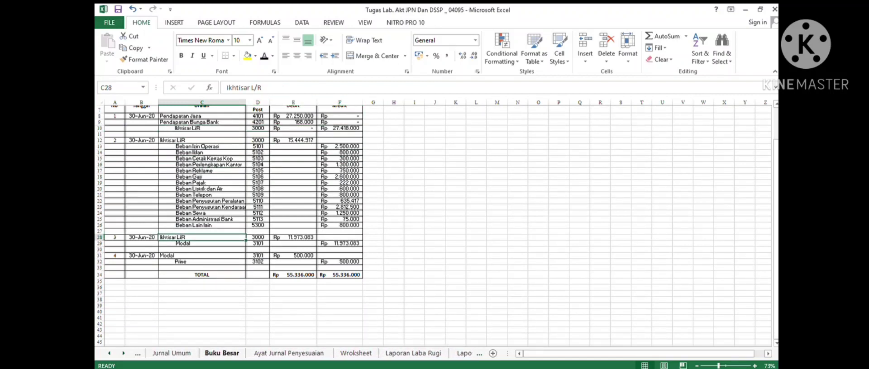
{"action": "left_click", "coordinate": [222, 354]}
{"action": "scroll", "coordinate": [317, 226], "scroll_direction": "up", "scroll_amount": 20}
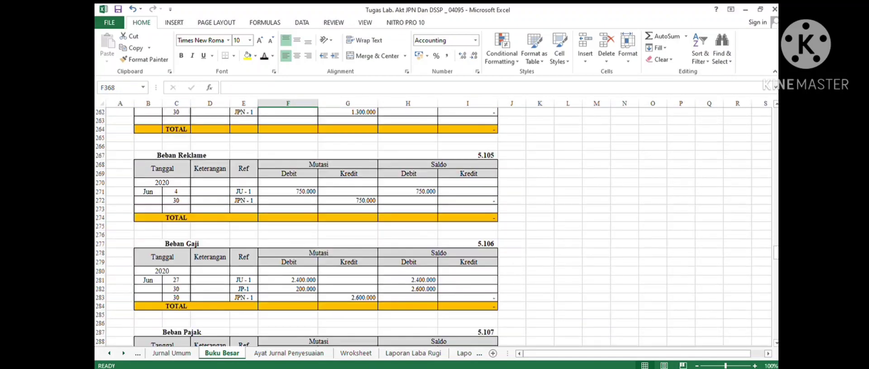
{"action": "scroll", "coordinate": [437, 226], "scroll_direction": "up", "scroll_amount": 20}
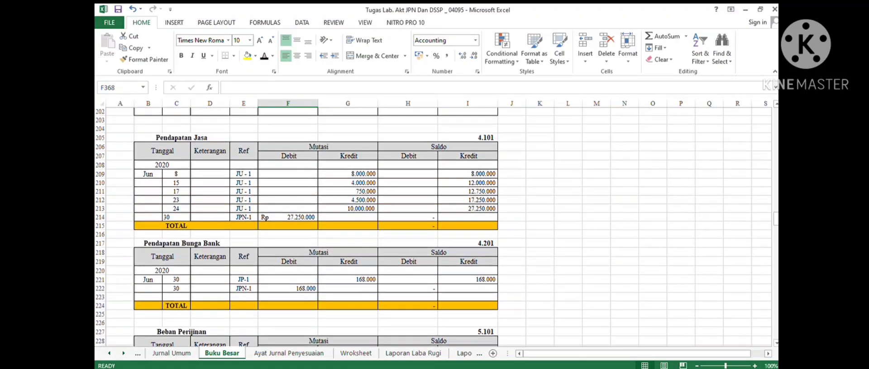
{"action": "scroll", "coordinate": [433, 227], "scroll_direction": "up", "scroll_amount": 20}
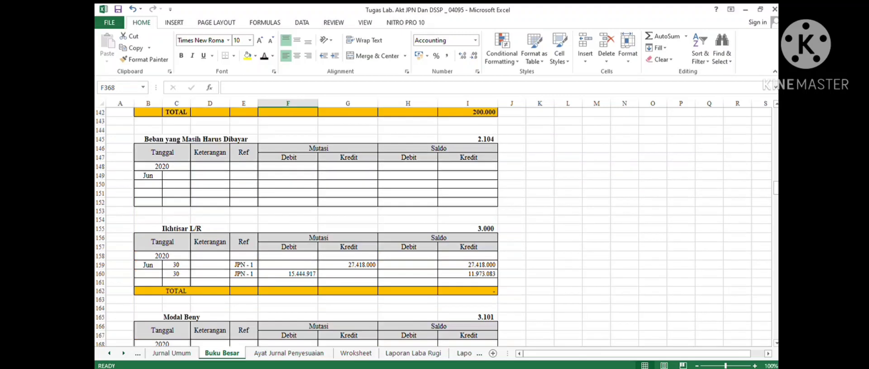
- Reveal the third closing entry (30, JPN - 1, debit 11.973.083) in row 161 of the Ikhtisar L/R ledger by recolouring its font
{"action": "scroll", "coordinate": [433, 226], "scroll_direction": "up", "scroll_amount": 1}
{"action": "left_click_drag", "start_coordinate": [176, 309], "coordinate": [521, 309]}
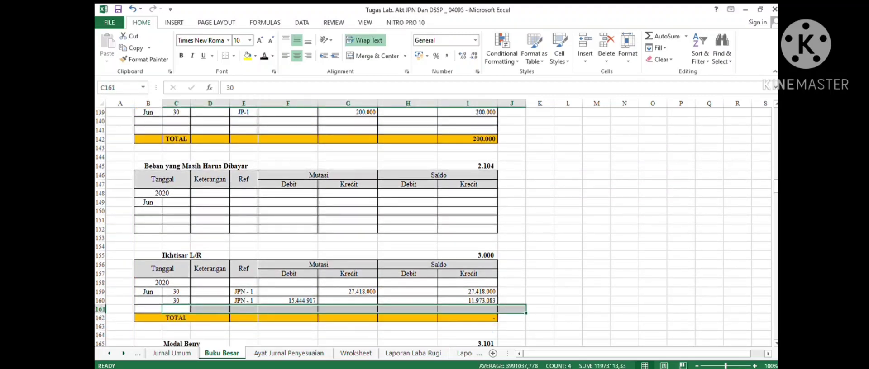
{"action": "left_click", "coordinate": [264, 56]}
{"action": "left_click", "coordinate": [287, 310]}
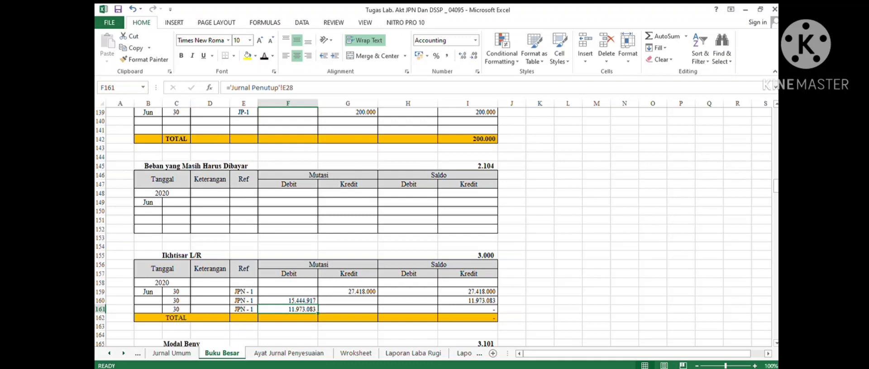
{"action": "left_click", "coordinate": [467, 318]}
- Review the closing journal's entries, then return to the Buku Besar sheet
{"action": "left_click", "coordinate": [123, 354]}
{"action": "left_click", "coordinate": [123, 354]}
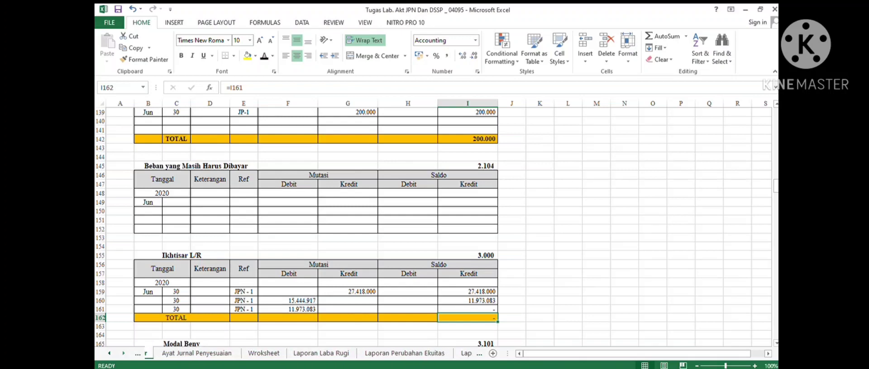
{"action": "left_click", "coordinate": [123, 353]}
{"action": "left_click", "coordinate": [123, 353]}
{"action": "left_click", "coordinate": [123, 353]}
{"action": "left_click", "coordinate": [361, 353]}
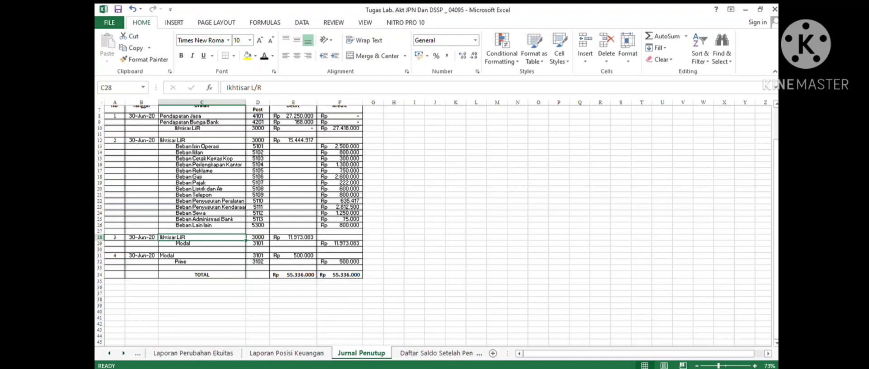
{"action": "left_click", "coordinate": [109, 354]}
{"action": "left_click", "coordinate": [109, 353]}
{"action": "left_click", "coordinate": [109, 354]}
{"action": "left_click", "coordinate": [109, 354]}
{"action": "left_click", "coordinate": [109, 353]}
{"action": "left_click", "coordinate": [109, 354]}
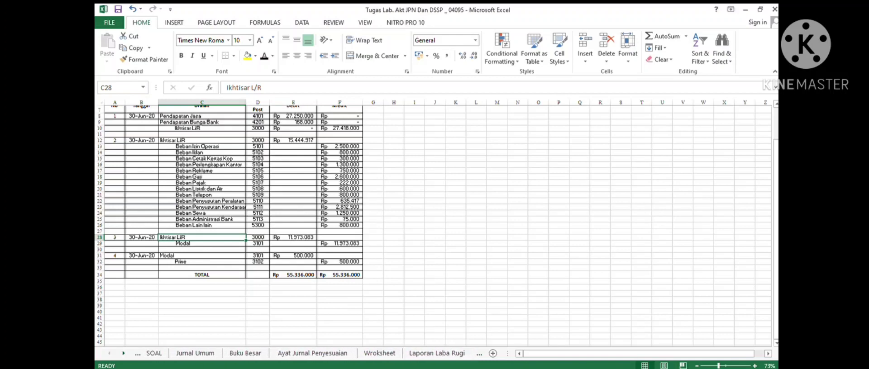
{"action": "left_click", "coordinate": [250, 353]}
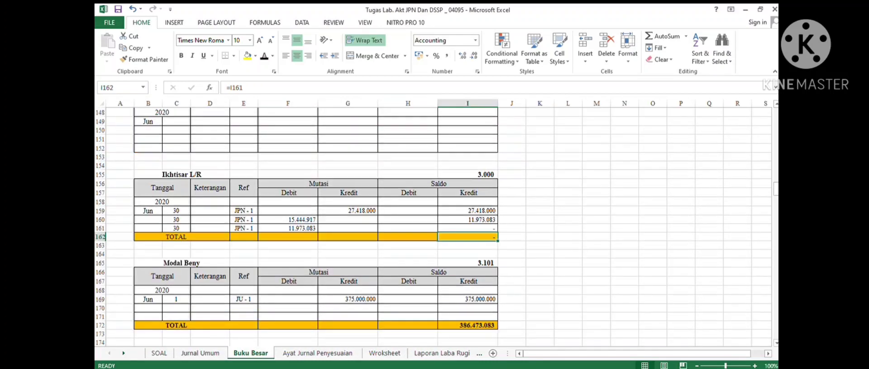
- Reveal the Prive Beny closing entry (30, JPN - 1, credit 500.000) in row 180 of its ledger by recolouring its font
{"action": "scroll", "coordinate": [432, 226], "scroll_direction": "down", "scroll_amount": 5}
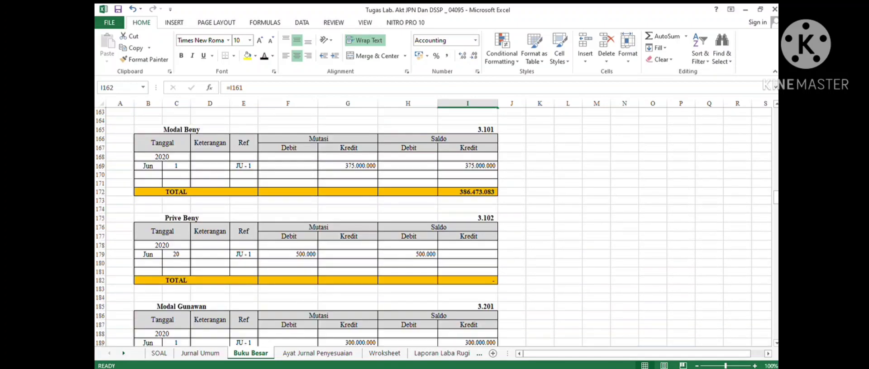
{"action": "left_click_drag", "start_coordinate": [176, 263], "coordinate": [468, 272]}
{"action": "left_click", "coordinate": [264, 56]}
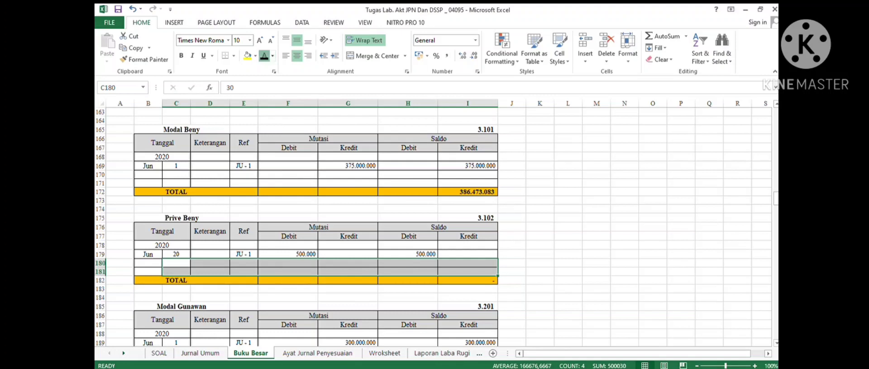
{"action": "left_click", "coordinate": [596, 262]}
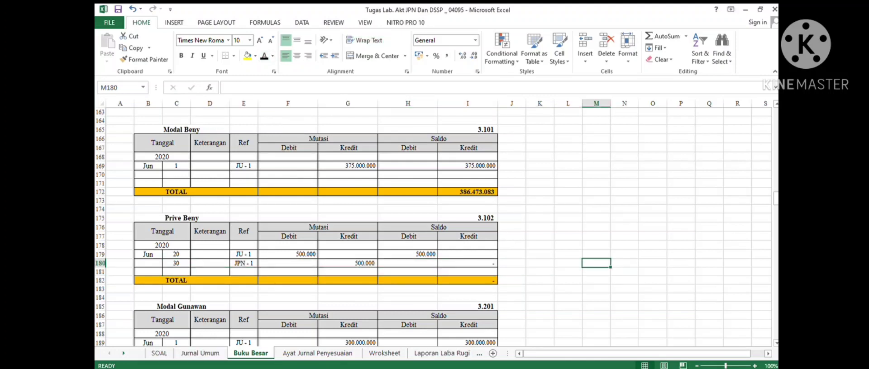
- Review the closing journal, then open the Daftar Saldo Setelah Penutup sheet
{"action": "left_click", "coordinate": [124, 353]}
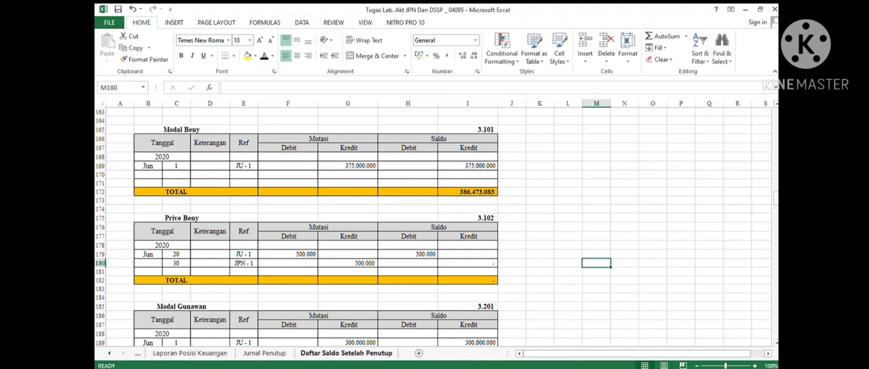
{"action": "left_click", "coordinate": [264, 353]}
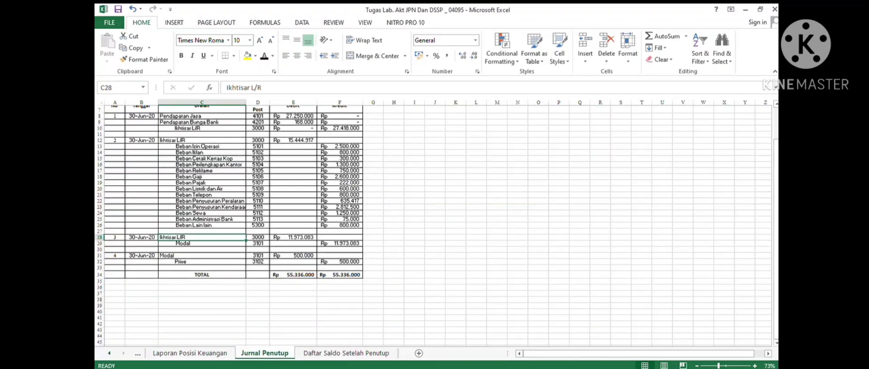
{"action": "scroll", "coordinate": [290, 204], "scroll_direction": "up", "scroll_amount": 2}
{"action": "left_click_drag", "start_coordinate": [293, 140], "coordinate": [293, 240]}
{"action": "left_click", "coordinate": [517, 192]}
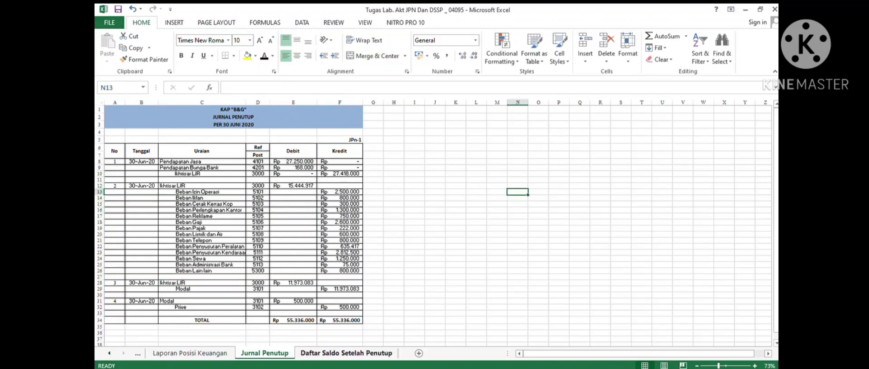
{"action": "left_click", "coordinate": [346, 353]}
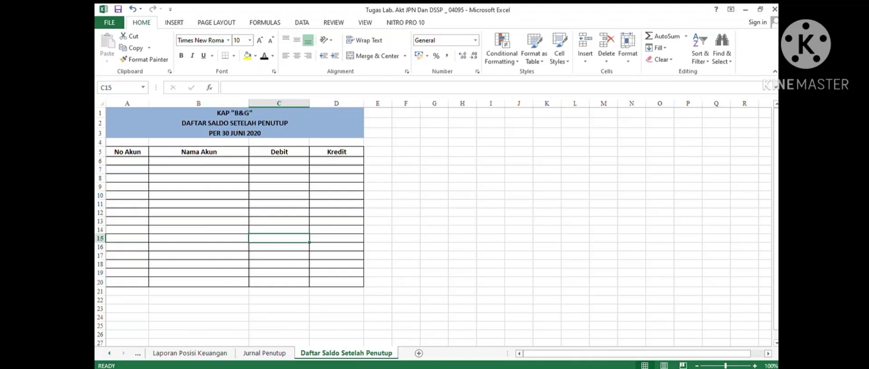
- Look up the Kas ledger's closing total in Buku Besar, then return to the post-closing trial balance sheet
{"action": "left_click", "coordinate": [109, 354]}
{"action": "left_click", "coordinate": [109, 353]}
{"action": "left_click", "coordinate": [109, 354]}
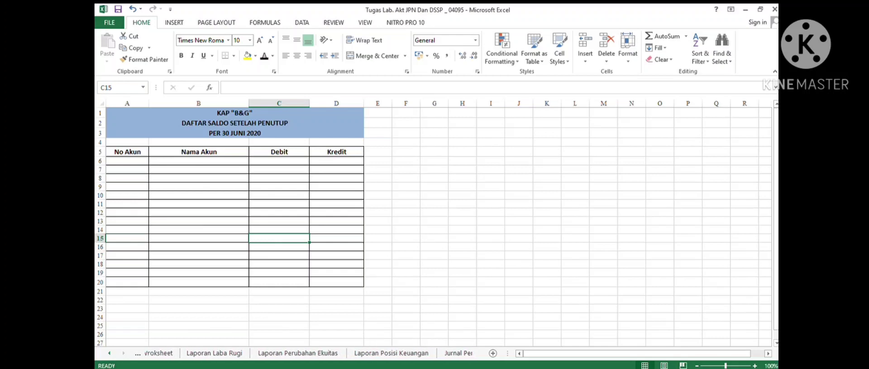
{"action": "left_click", "coordinate": [109, 353]}
{"action": "left_click", "coordinate": [109, 353]}
{"action": "left_click", "coordinate": [109, 353]}
{"action": "left_click", "coordinate": [109, 353]}
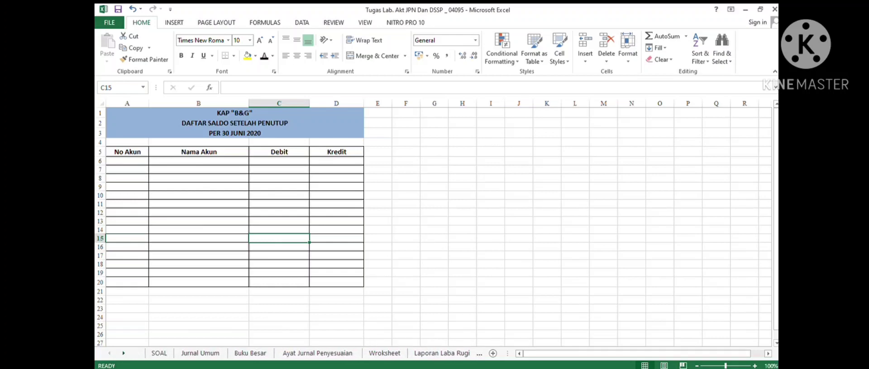
{"action": "left_click", "coordinate": [251, 353]}
{"action": "scroll", "coordinate": [436, 228], "scroll_direction": "up", "scroll_amount": 20}
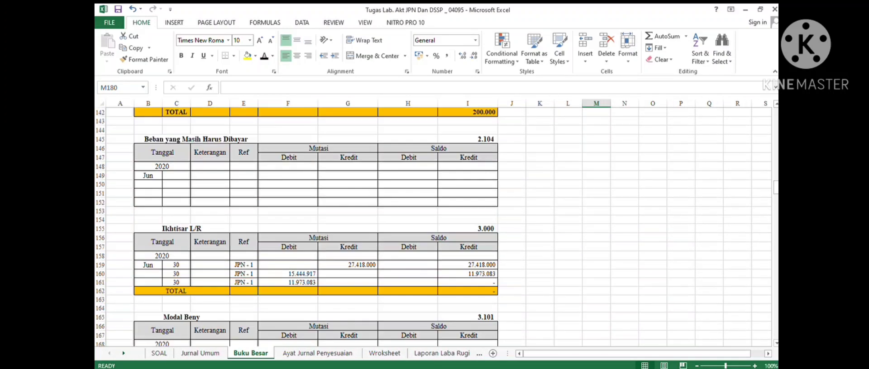
{"action": "scroll", "coordinate": [436, 228], "scroll_direction": "up", "scroll_amount": 11}
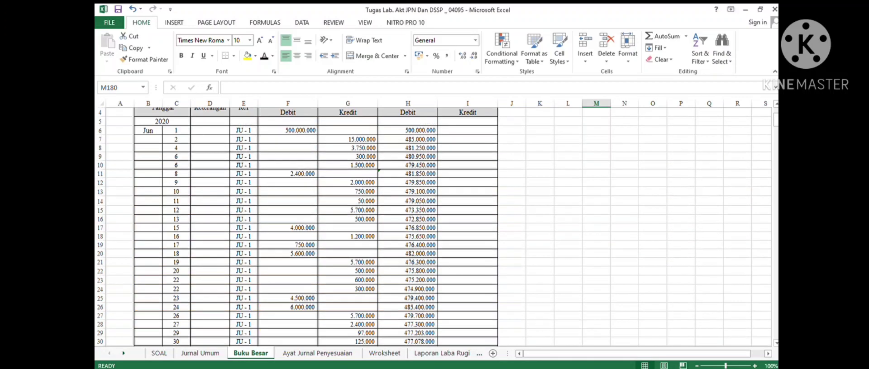
{"action": "scroll", "coordinate": [436, 228], "scroll_direction": "down", "scroll_amount": 2}
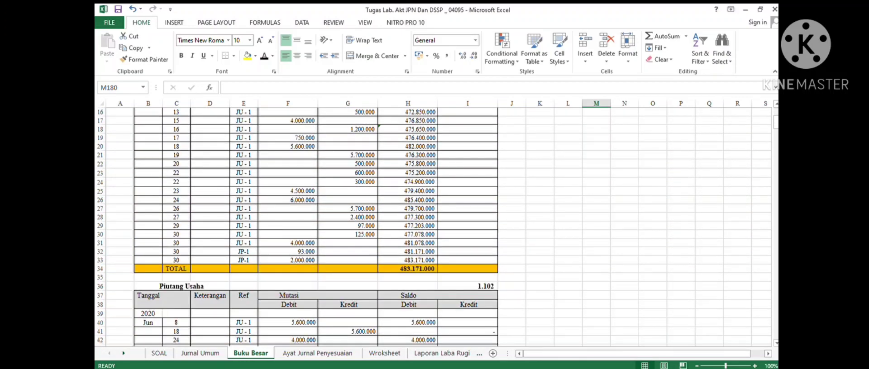
{"action": "left_click", "coordinate": [407, 268]}
{"action": "left_click", "coordinate": [123, 353]}
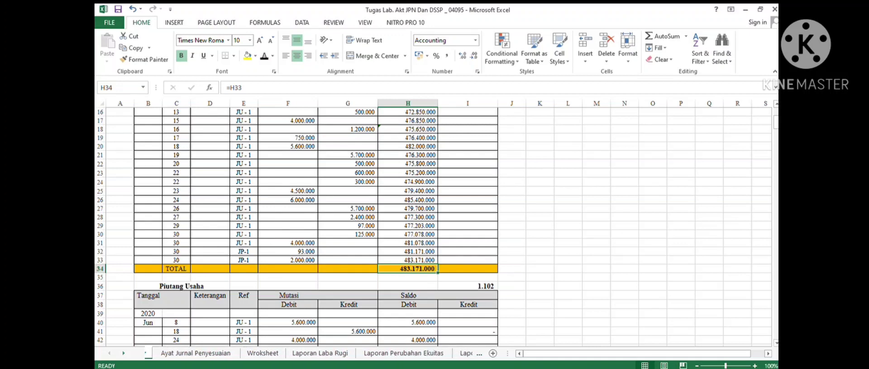
{"action": "left_click", "coordinate": [346, 353]}
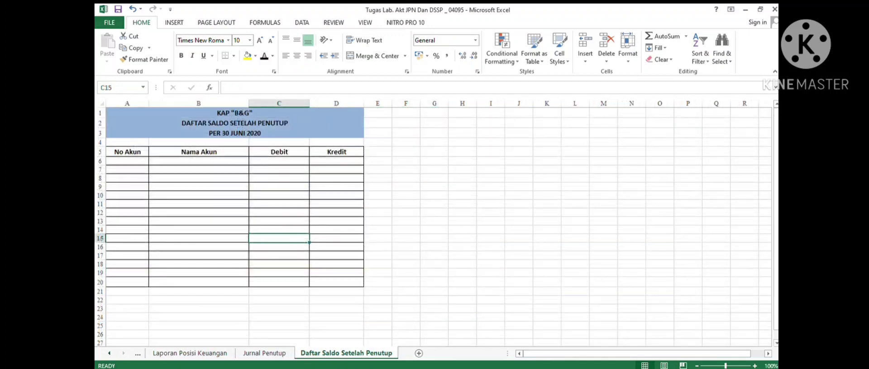
- Reveal the Kas row (1101, Rp 483.171.000) in the post-closing trial balance by recolouring its font
{"action": "left_click_drag", "start_coordinate": [127, 161], "coordinate": [337, 161]}
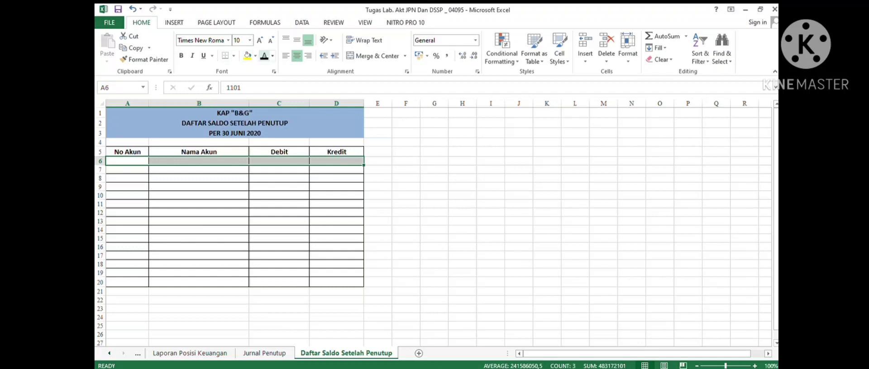
{"action": "left_click", "coordinate": [264, 56]}
{"action": "left_click", "coordinate": [199, 187]}
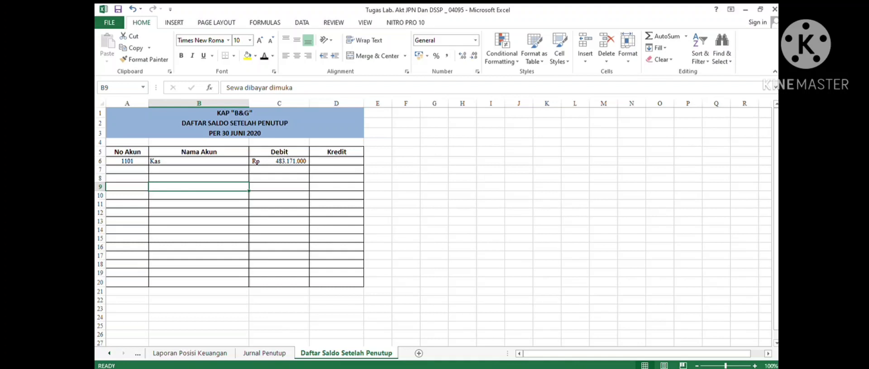
{"action": "left_click", "coordinate": [199, 169]}
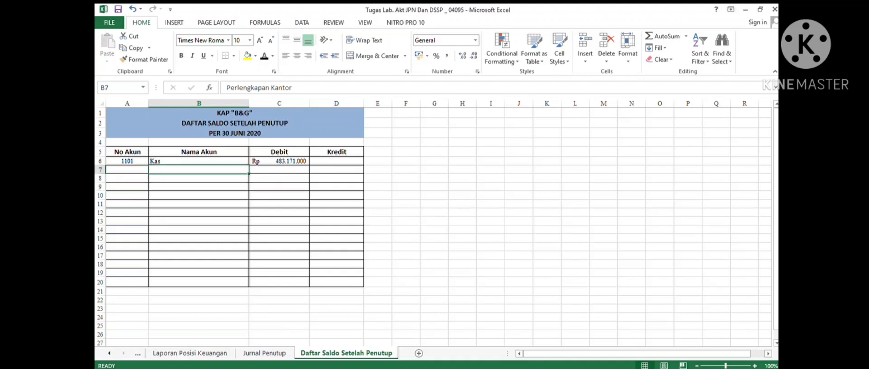
- Check the Perlengkapan Kantor ledger balance in Buku Besar, then return to the post-closing trial balance sheet
{"action": "left_click", "coordinate": [109, 353]}
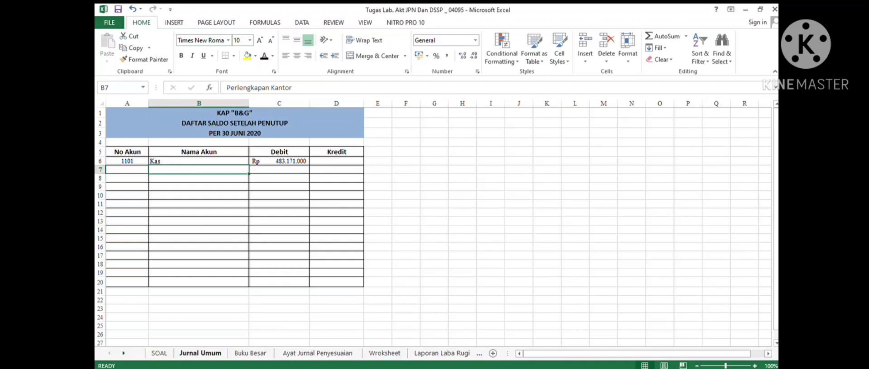
{"action": "left_click", "coordinate": [251, 353]}
{"action": "scroll", "coordinate": [436, 226], "scroll_direction": "down", "scroll_amount": 4}
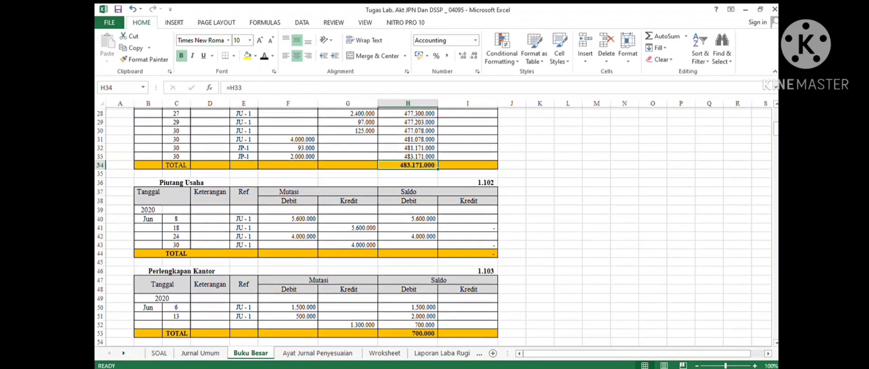
{"action": "scroll", "coordinate": [437, 227], "scroll_direction": "down", "scroll_amount": 3}
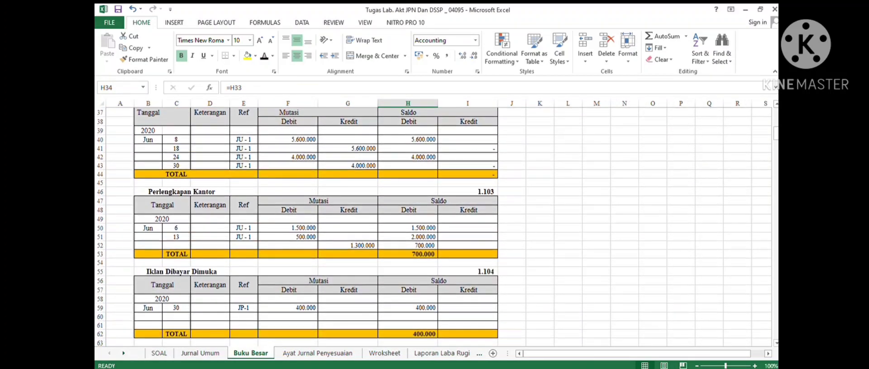
{"action": "left_click", "coordinate": [182, 192]}
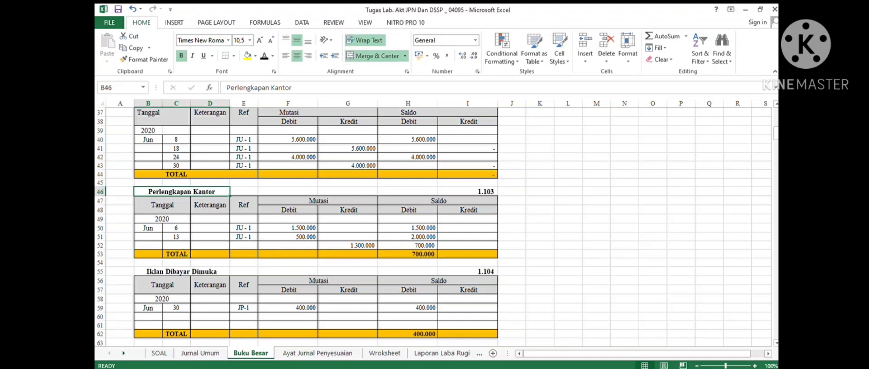
{"action": "left_click", "coordinate": [124, 353]}
{"action": "left_click", "coordinate": [123, 353]}
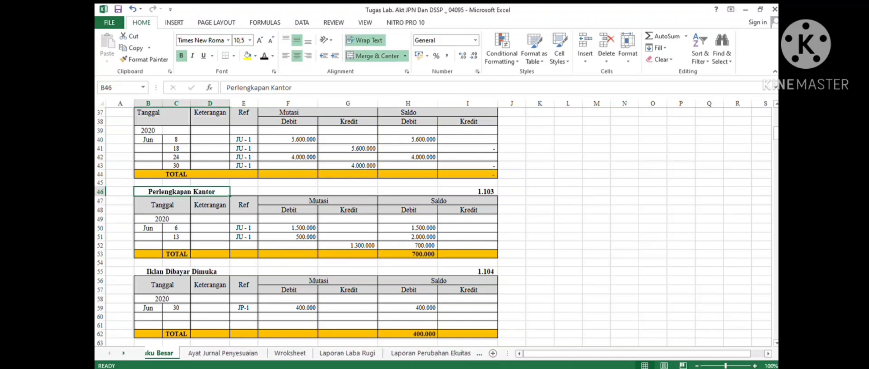
{"action": "left_click", "coordinate": [124, 353]}
{"action": "left_click", "coordinate": [124, 354]}
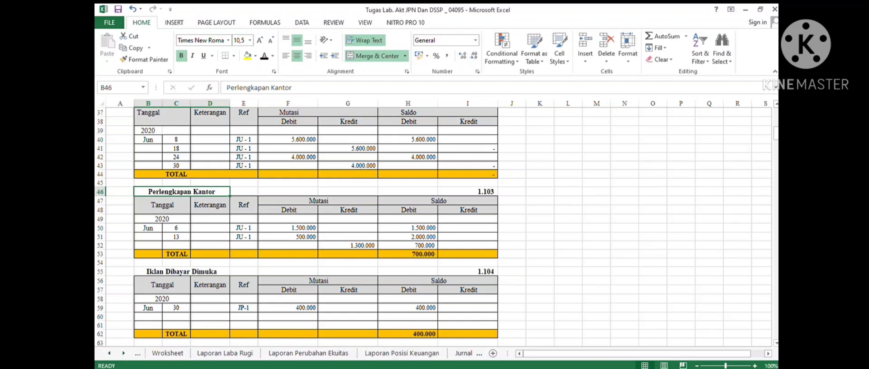
{"action": "left_click", "coordinate": [123, 353]}
{"action": "left_click", "coordinate": [123, 353]}
{"action": "left_click", "coordinate": [123, 353]}
{"action": "left_click", "coordinate": [346, 353]}
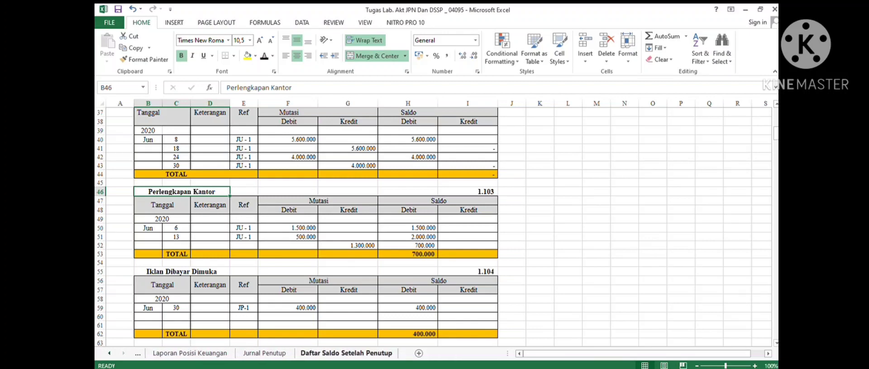
- Reveal the Perlengkapan Kantor row (1103, Rp 700.000) in the post-closing trial balance by recolouring its font
{"action": "left_click_drag", "start_coordinate": [127, 170], "coordinate": [336, 170]}
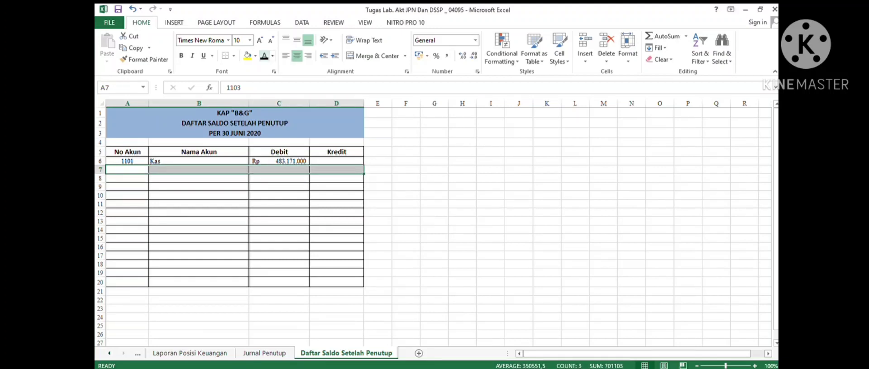
{"action": "left_click", "coordinate": [264, 56]}
{"action": "left_click", "coordinate": [198, 178]}
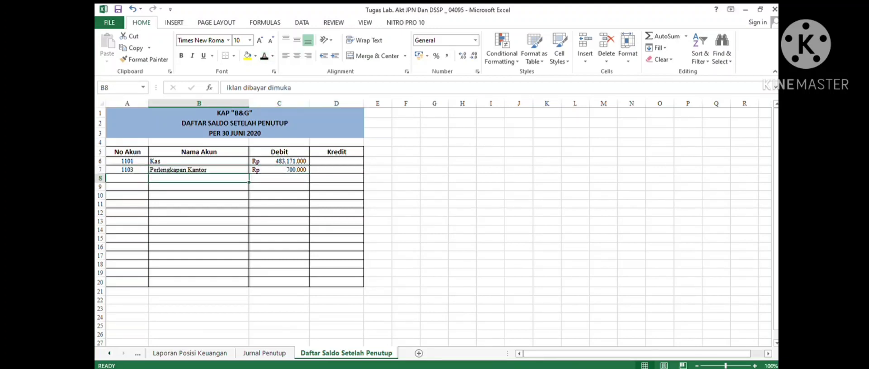
- Check the Iklan Dibayar Dimuka ledger total in Buku Besar, then return to the post-closing trial balance sheet
{"action": "left_click", "coordinate": [109, 354]}
{"action": "left_click", "coordinate": [109, 353]}
{"action": "left_click", "coordinate": [110, 354]}
{"action": "left_click", "coordinate": [109, 354]}
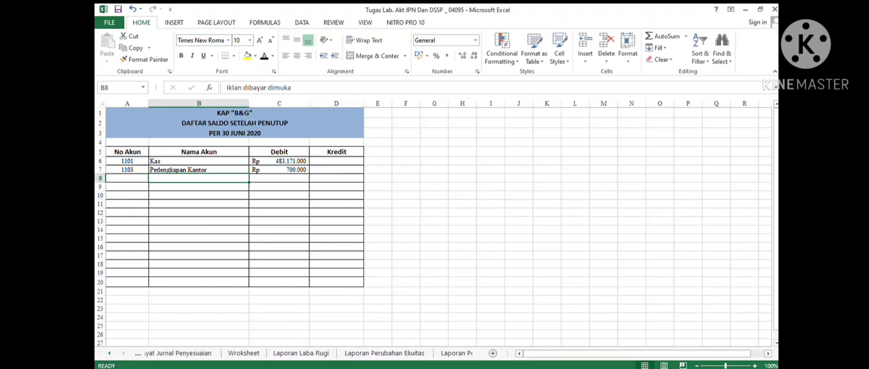
{"action": "left_click", "coordinate": [109, 354]}
{"action": "left_click", "coordinate": [109, 353]}
{"action": "left_click", "coordinate": [109, 353]}
{"action": "left_click", "coordinate": [250, 353]}
{"action": "scroll", "coordinate": [176, 237], "scroll_direction": "down", "scroll_amount": 3}
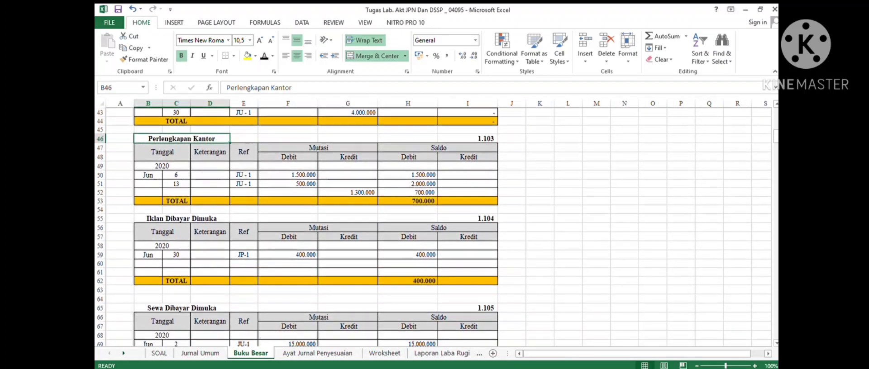
{"action": "left_click", "coordinate": [176, 237]}
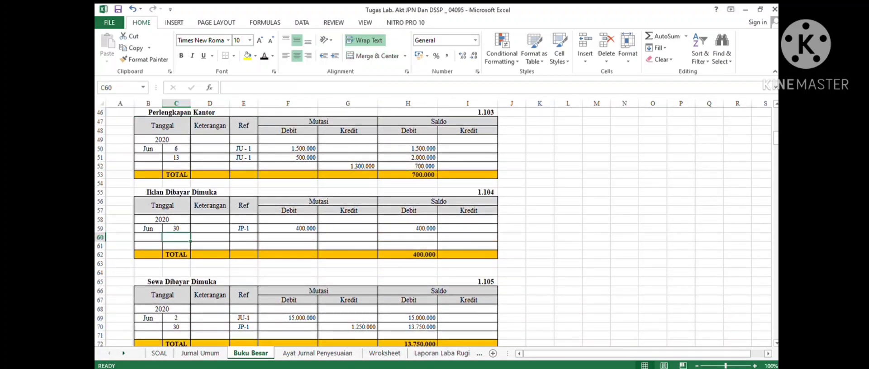
{"action": "left_click", "coordinate": [407, 254]}
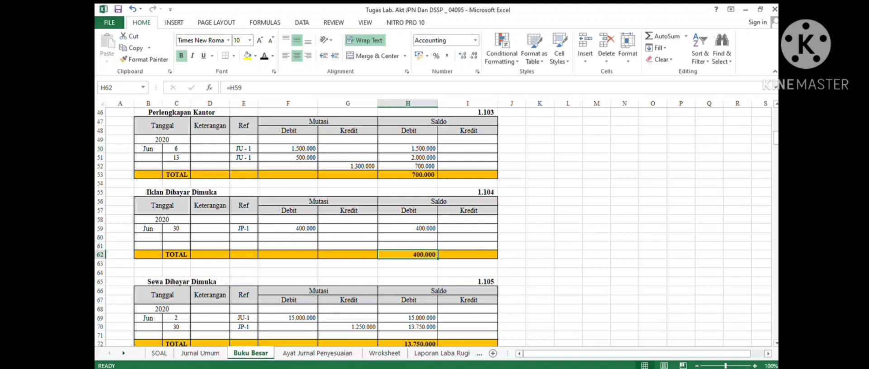
{"action": "left_click", "coordinate": [123, 353]}
{"action": "left_click", "coordinate": [123, 353]}
{"action": "left_click", "coordinate": [124, 353]}
{"action": "left_click", "coordinate": [123, 354]}
{"action": "left_click", "coordinate": [123, 353]}
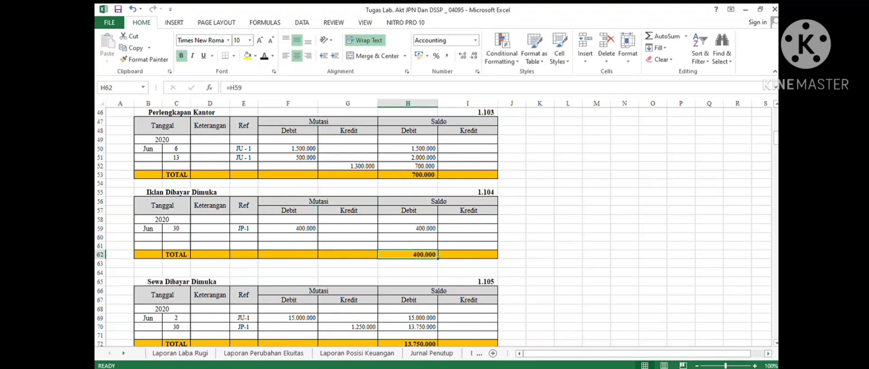
{"action": "left_click", "coordinate": [470, 353]}
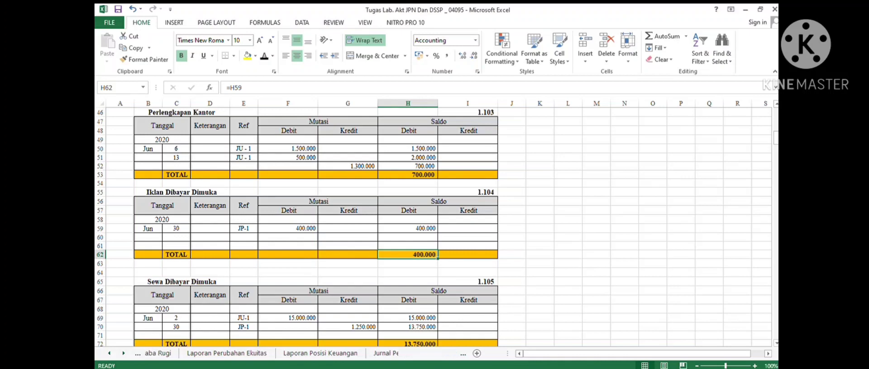
- Reveal the Iklan dibayar dimuka row (1104, Rp 400.000) in the post-closing trial balance by recolouring its font
{"action": "left_click_drag", "start_coordinate": [128, 178], "coordinate": [335, 179]}
{"action": "left_click", "coordinate": [265, 56]}
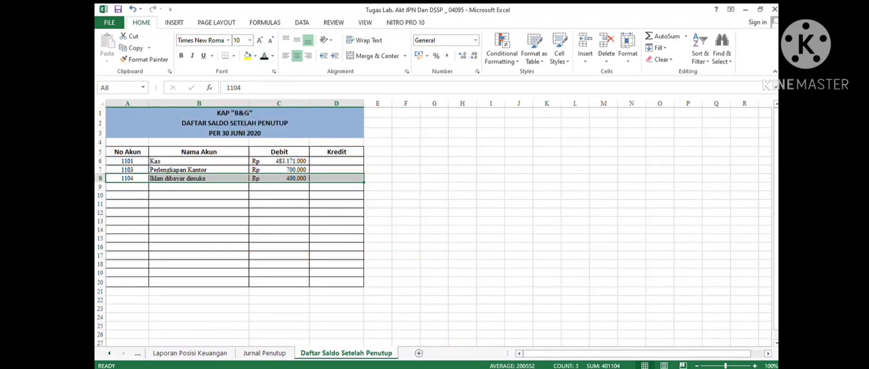
{"action": "left_click", "coordinate": [198, 195]}
{"action": "left_click", "coordinate": [199, 187]}
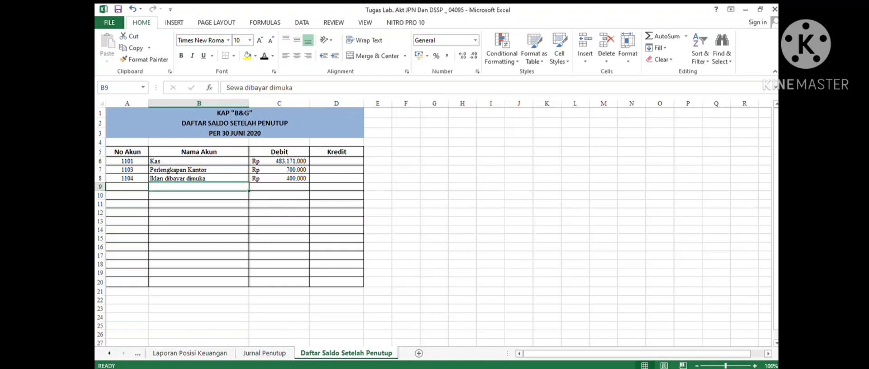
- Check the Sewa Dibayar Dimuka ledger total in Buku Besar, then return to the post-closing trial balance sheet
{"action": "left_click", "coordinate": [109, 354]}
{"action": "left_click", "coordinate": [109, 354]}
{"action": "left_click", "coordinate": [109, 354]}
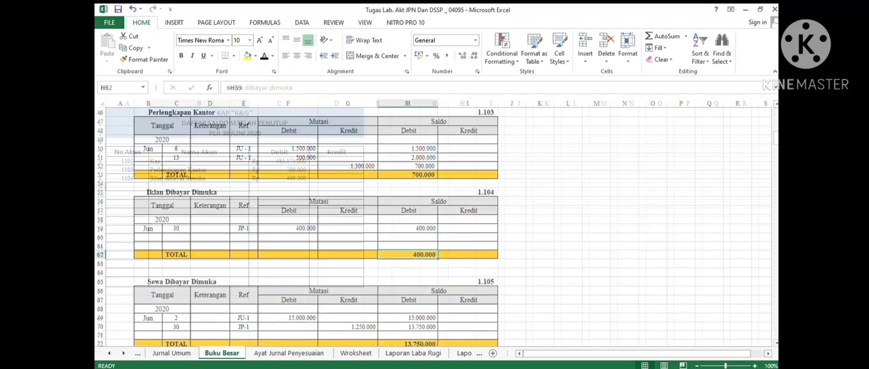
{"action": "scroll", "coordinate": [432, 227], "scroll_direction": "down", "scroll_amount": 3}
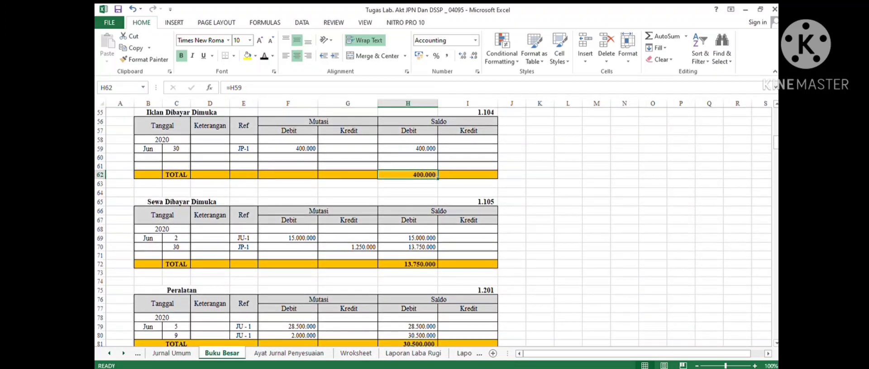
{"action": "left_click", "coordinate": [408, 264]}
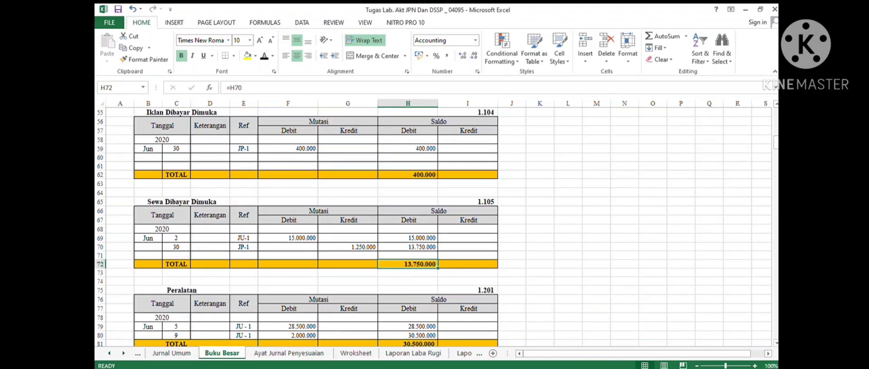
{"action": "left_click", "coordinate": [123, 353]}
{"action": "left_click", "coordinate": [123, 353]}
{"action": "left_click", "coordinate": [124, 353]}
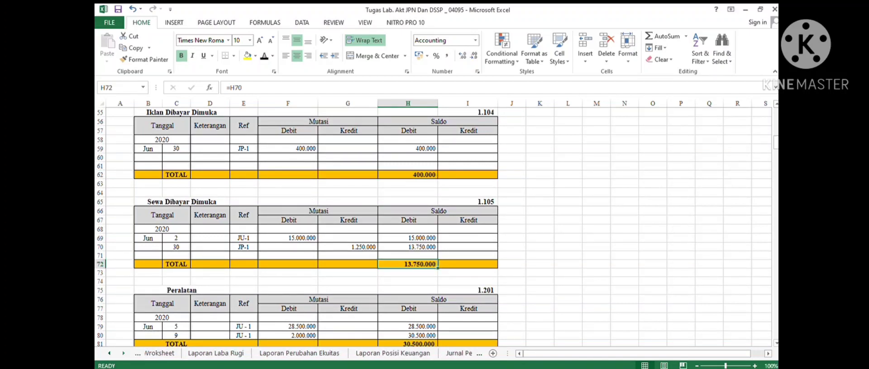
{"action": "left_click", "coordinate": [123, 354]}
{"action": "left_click", "coordinate": [123, 354]}
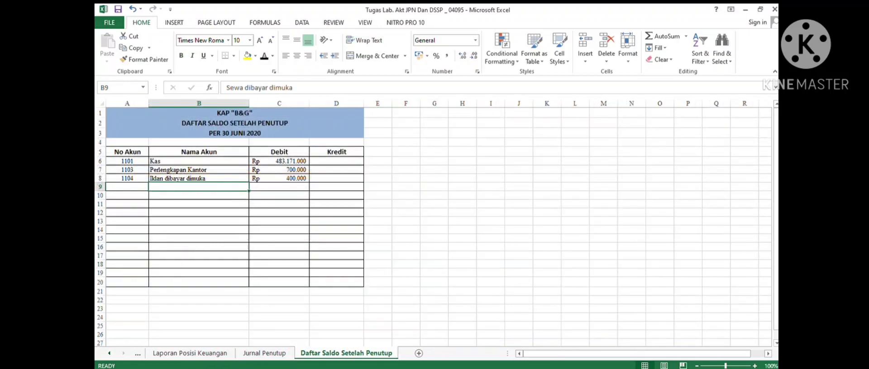
- Reveal the Sewa dibayar dimuka row (1105, Rp 13.750.000) in the post-closing trial balance by recolouring its font
{"action": "key", "text": "shift+Right"}
{"action": "key", "text": "shift+Right"}
{"action": "key", "text": "shift+Right"}
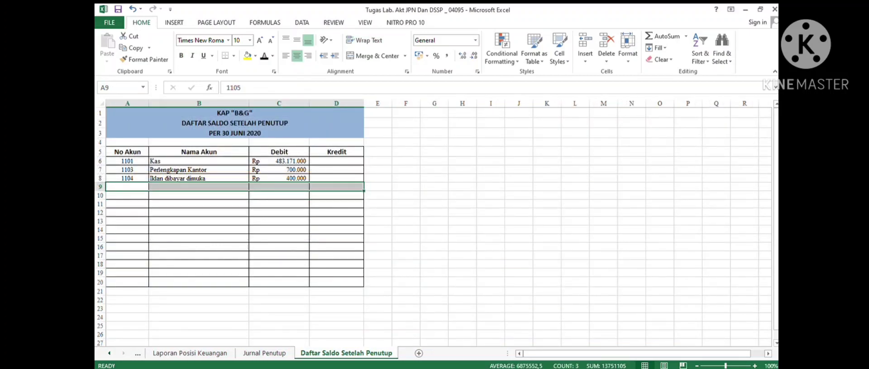
{"action": "left_click", "coordinate": [264, 56]}
{"action": "left_click", "coordinate": [198, 195]}
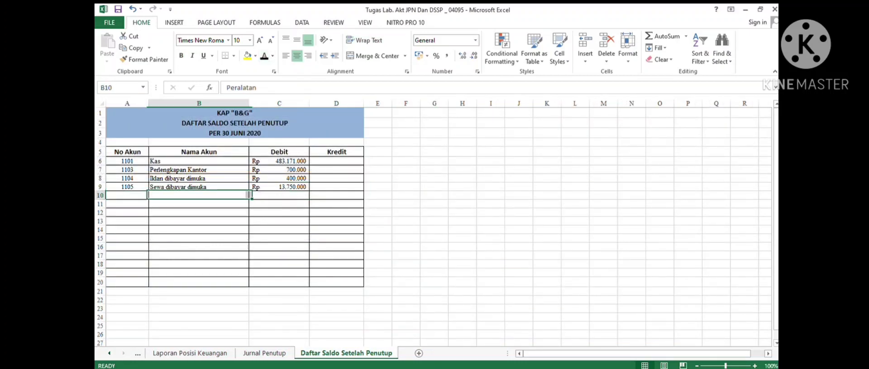
- Check the Peralatan ledger total in Buku Besar, then return to the post-closing trial balance sheet
{"action": "key", "text": "ctrl+Page_Up"}
{"action": "key", "text": "ctrl+Page_Up"}
{"action": "key", "text": "ctrl+Page_Up"}
{"action": "key", "text": "ctrl+Page_Up"}
{"action": "key", "text": "ctrl+Page_Up"}
{"action": "key", "text": "ctrl+Page_Up"}
{"action": "key", "text": "ctrl+Page_Up"}
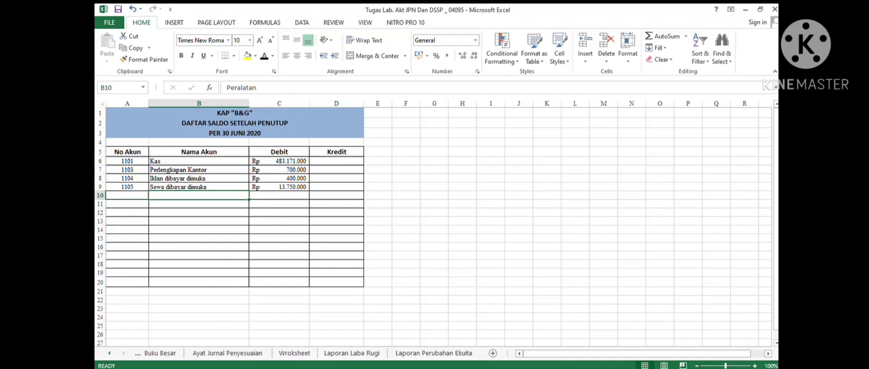
{"action": "scroll", "coordinate": [408, 264], "scroll_direction": "down", "scroll_amount": 3}
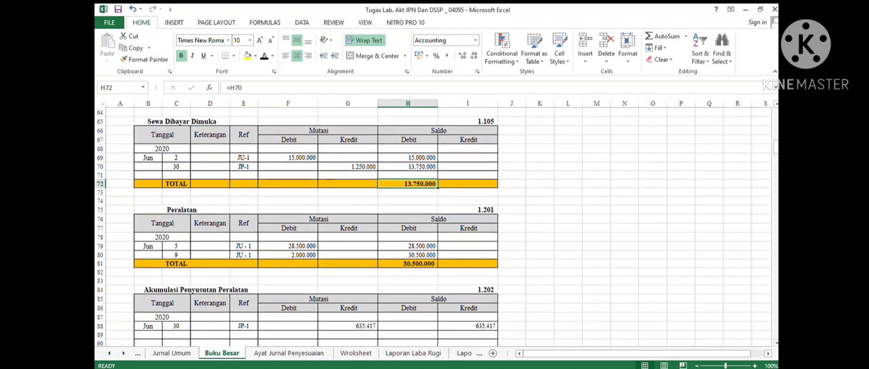
{"action": "left_click", "coordinate": [407, 264]}
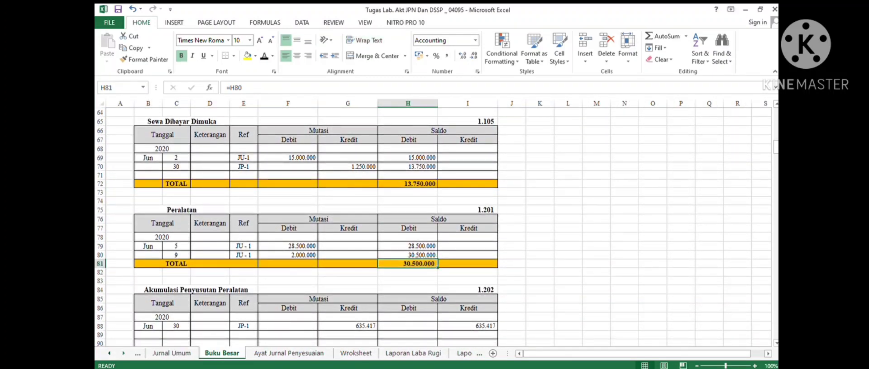
{"action": "key", "text": "ctrl+Page_Down"}
{"action": "key", "text": "ctrl+Page_Down"}
{"action": "key", "text": "ctrl+Page_Down"}
{"action": "key", "text": "ctrl+Page_Down"}
{"action": "key", "text": "ctrl+Page_Down"}
{"action": "key", "text": "ctrl+Page_Down"}
{"action": "key", "text": "ctrl+Page_Down"}
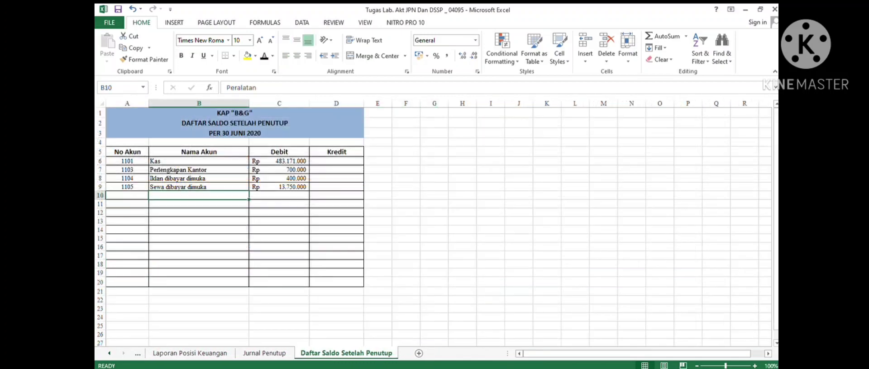
- Reveal the Peralatan row (1201, Rp 30.500.000) in the post-closing trial balance by recolouring its font
{"action": "left_click_drag", "start_coordinate": [128, 196], "coordinate": [348, 197]}
{"action": "left_click", "coordinate": [264, 56]}
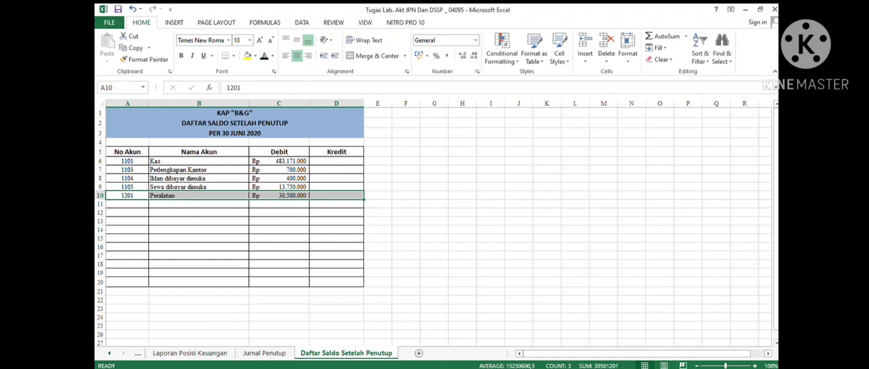
{"action": "left_click", "coordinate": [279, 187]}
{"action": "scroll", "coordinate": [278, 186], "scroll_direction": "down", "scroll_amount": 3}
{"action": "scroll", "coordinate": [279, 187], "scroll_direction": "up", "scroll_amount": 3}
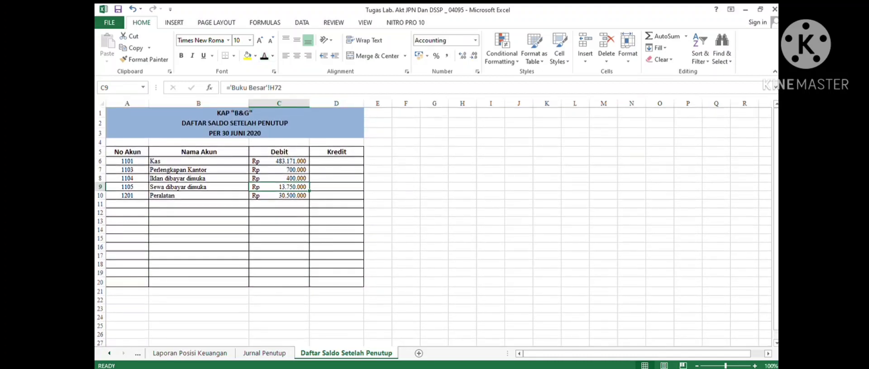
- Check the Akumulasi Penyusutan Peralatan ledger total in Buku Besar, then return to the post-closing trial balance sheet
{"action": "left_click", "coordinate": [109, 354]}
{"action": "left_click", "coordinate": [109, 354]}
{"action": "left_click", "coordinate": [109, 353]}
{"action": "left_click", "coordinate": [109, 353]}
{"action": "left_click", "coordinate": [109, 354]}
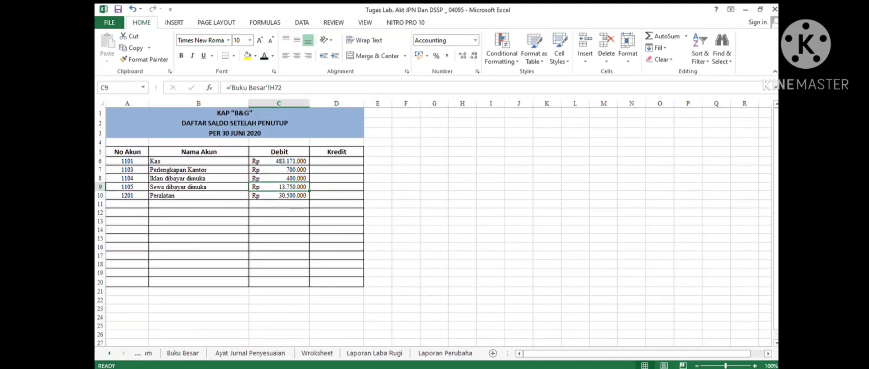
{"action": "left_click", "coordinate": [109, 353]}
{"action": "left_click", "coordinate": [199, 204]}
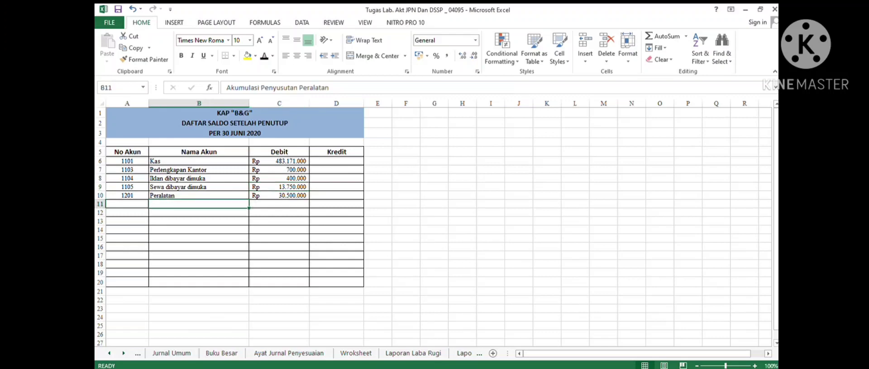
{"action": "left_click", "coordinate": [109, 353]}
{"action": "left_click", "coordinate": [250, 354]}
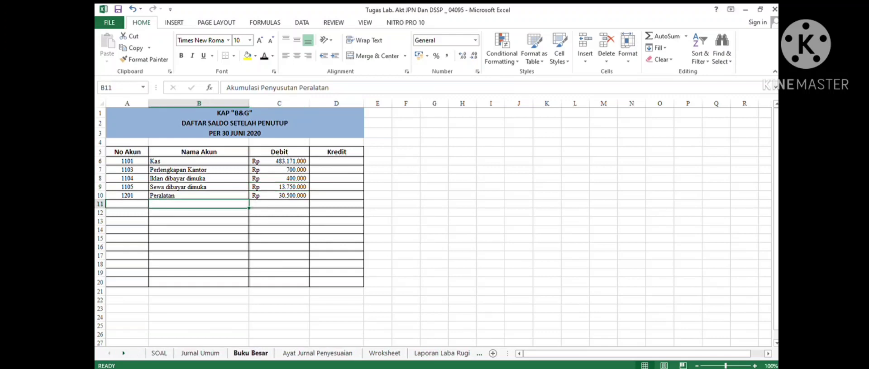
{"action": "scroll", "coordinate": [434, 226], "scroll_direction": "down", "scroll_amount": 5}
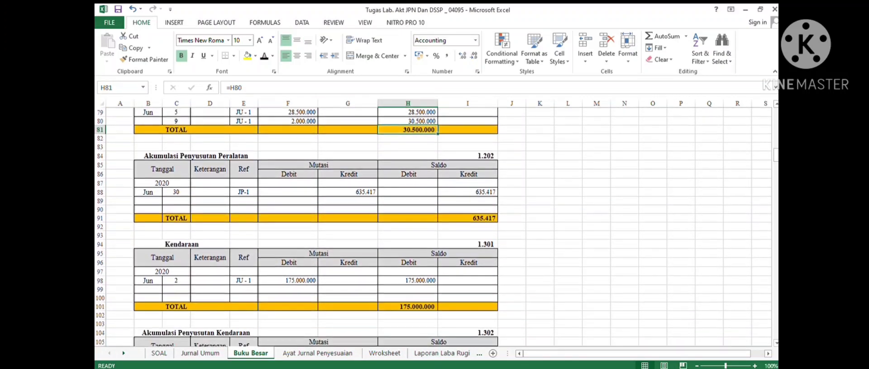
{"action": "left_click", "coordinate": [196, 156]}
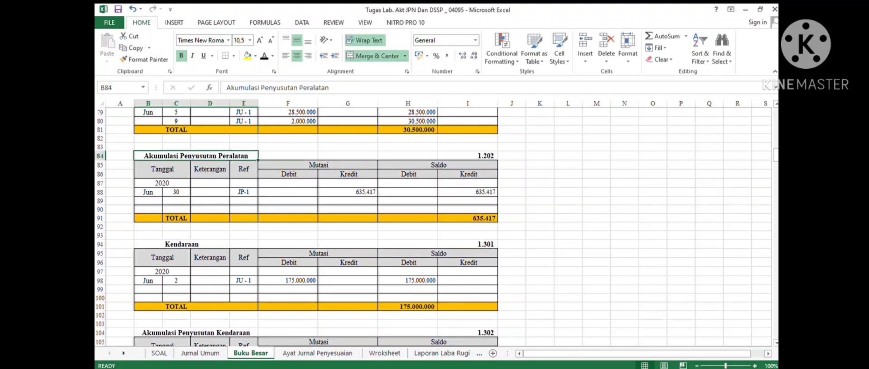
{"action": "left_click", "coordinate": [467, 218]}
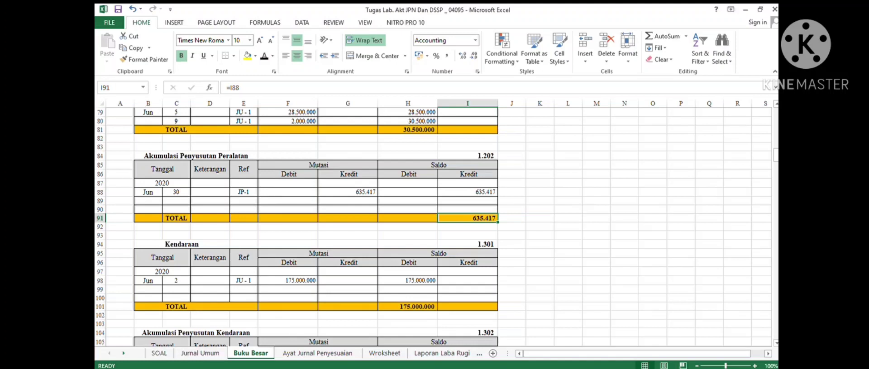
{"action": "left_click", "coordinate": [124, 353]}
{"action": "left_click", "coordinate": [123, 353]}
{"action": "left_click", "coordinate": [124, 353]}
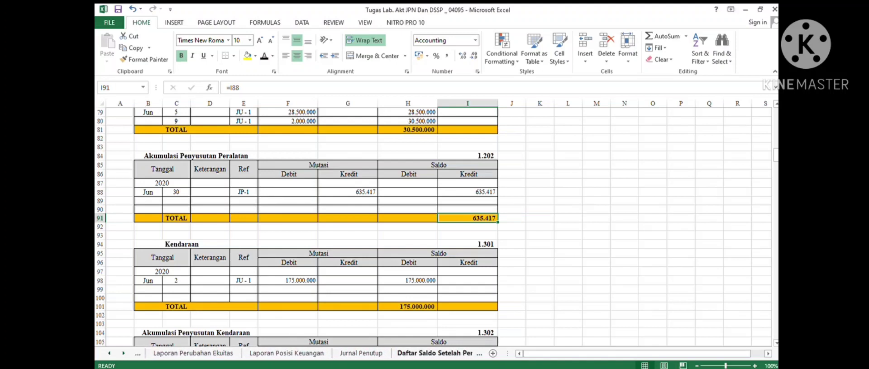
{"action": "left_click", "coordinate": [435, 353]}
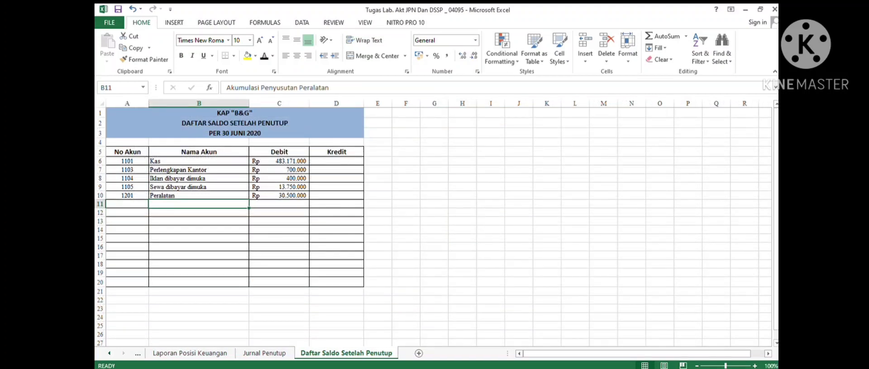
- Reveal the Akumulasi Penyusutan Peralatan row (1202, credit Rp 635.417) by recolouring its font
{"action": "left_click_drag", "start_coordinate": [133, 204], "coordinate": [335, 204]}
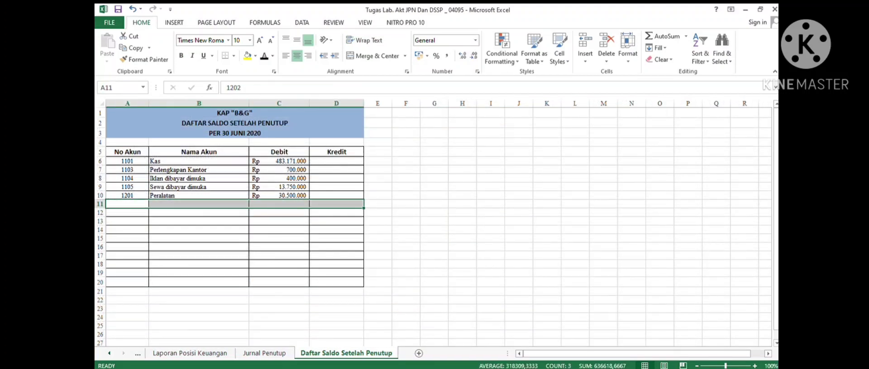
{"action": "left_click", "coordinate": [264, 56]}
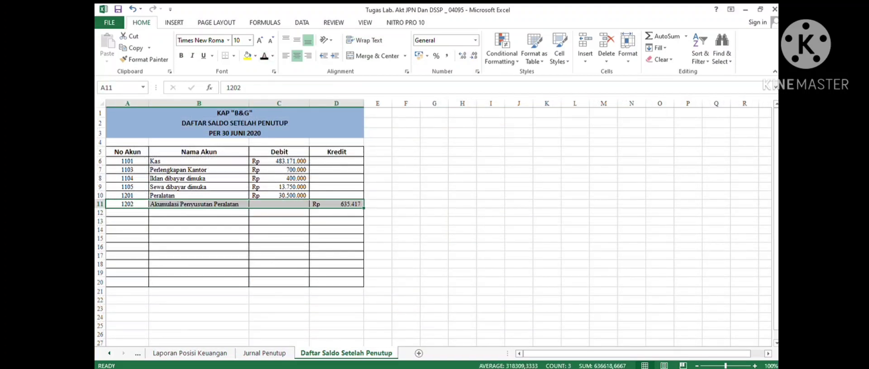
- Check the Kendaraan ledger total in Buku Besar, then return to the post-closing trial balance sheet
{"action": "left_click", "coordinate": [109, 353]}
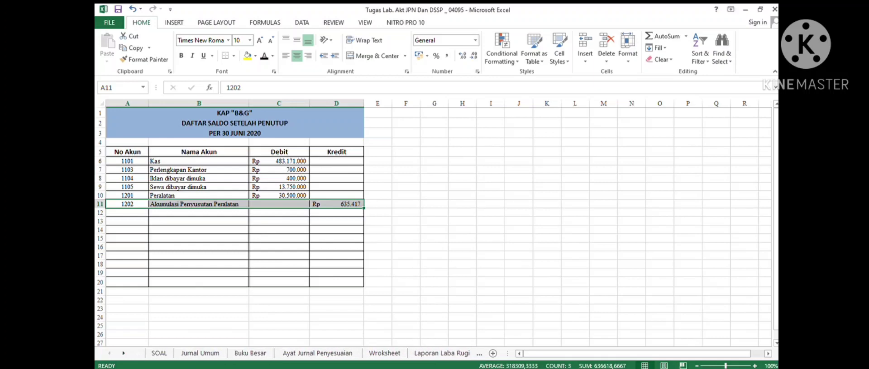
{"action": "left_click", "coordinate": [251, 353]}
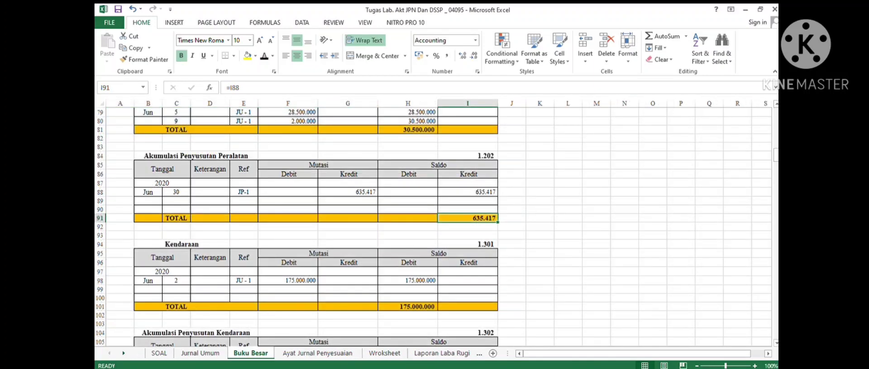
{"action": "scroll", "coordinate": [432, 227], "scroll_direction": "down", "scroll_amount": 2}
{"action": "left_click", "coordinate": [182, 192]}
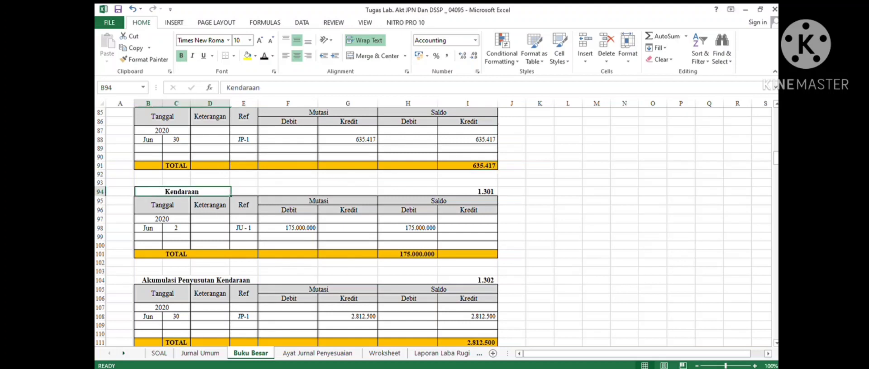
{"action": "left_click", "coordinate": [408, 255]}
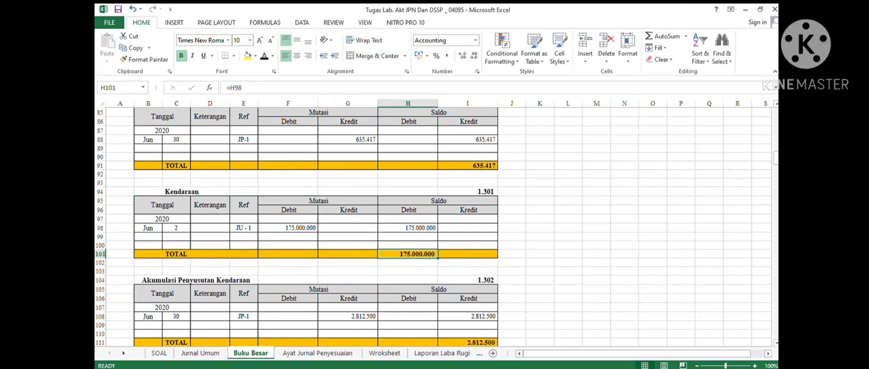
{"action": "left_click", "coordinate": [123, 354]}
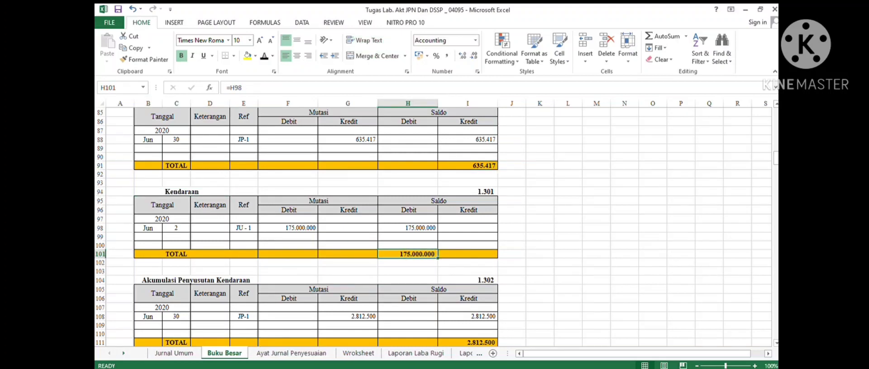
{"action": "left_click", "coordinate": [124, 353]}
{"action": "left_click", "coordinate": [124, 353]}
{"action": "left_click", "coordinate": [123, 354]}
{"action": "left_click", "coordinate": [123, 353]}
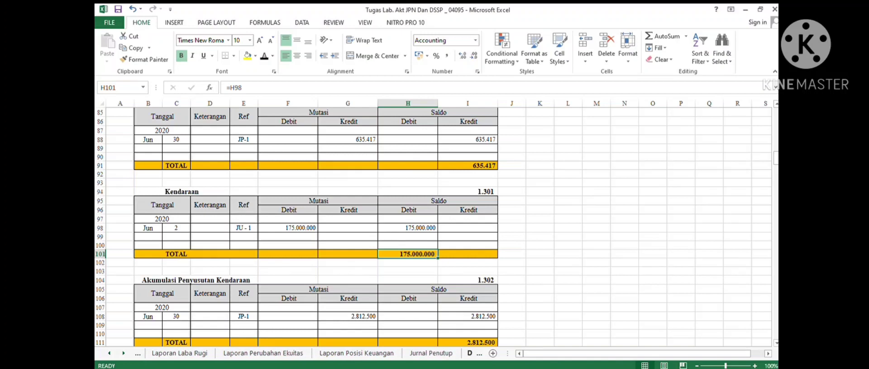
{"action": "key", "text": "ctrl+Page_Down"}
- Reveal the Kendaraan row (1301, debit Rp 175.000.000) in the post-closing trial balance by recolouring its font
{"action": "left_click_drag", "start_coordinate": [128, 221], "coordinate": [334, 221]}
{"action": "left_click", "coordinate": [334, 214]}
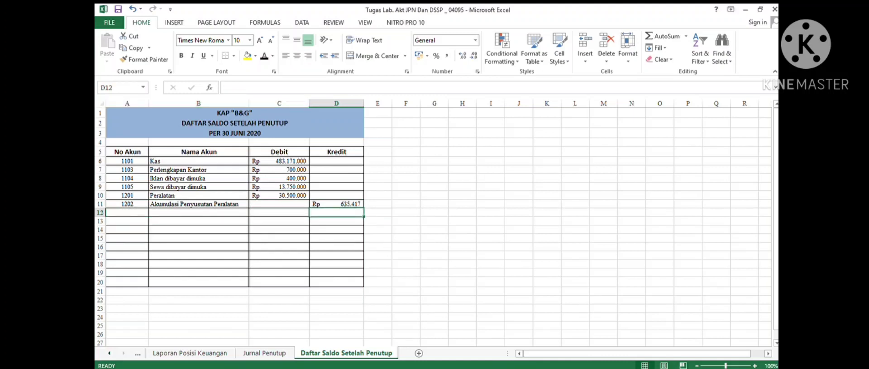
{"action": "left_click_drag", "start_coordinate": [129, 213], "coordinate": [334, 212]}
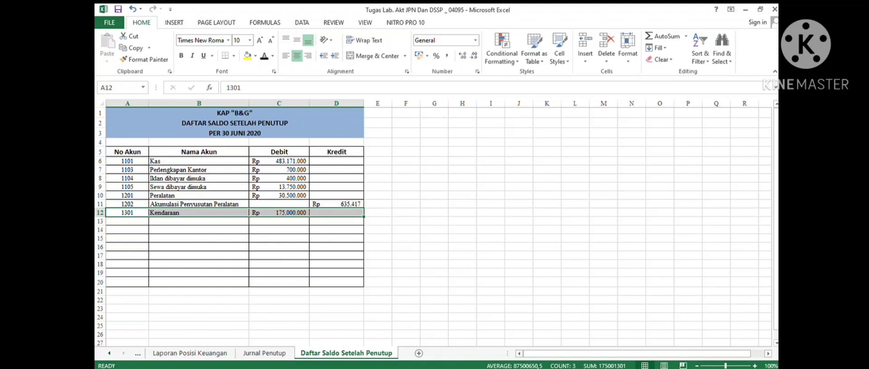
- Check the Akumulasi Penyusutan Kendaraan ledger total in Buku Besar, then return to the post-closing trial balance sheet
{"action": "left_click", "coordinate": [199, 221]}
{"action": "left_click", "coordinate": [110, 353]}
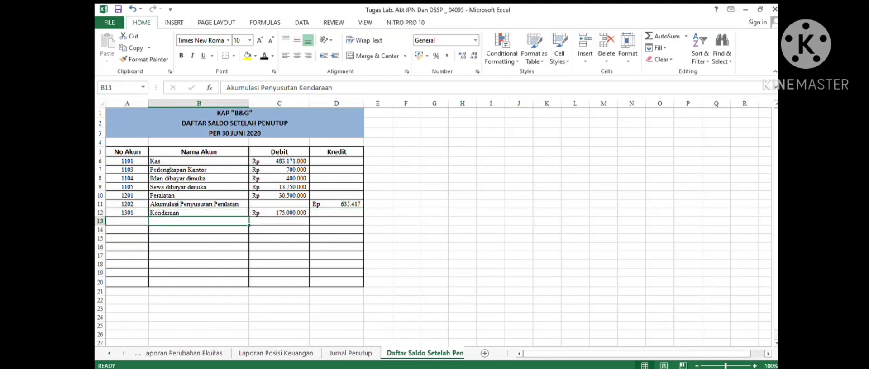
{"action": "left_click", "coordinate": [248, 353]}
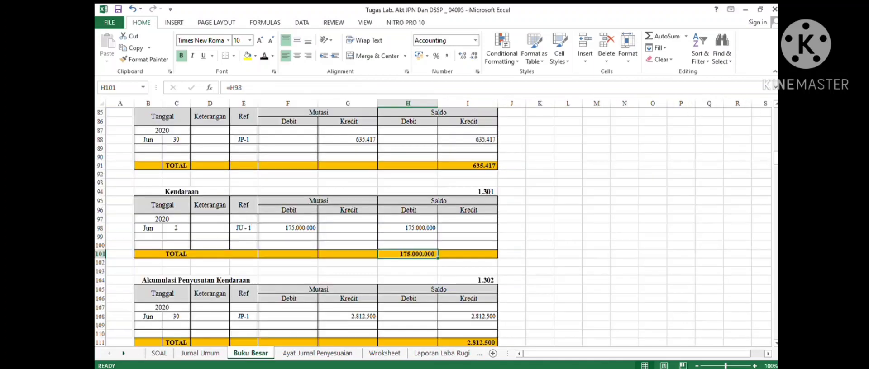
{"action": "scroll", "coordinate": [434, 226], "scroll_direction": "down", "scroll_amount": 5}
{"action": "left_click", "coordinate": [287, 228]}
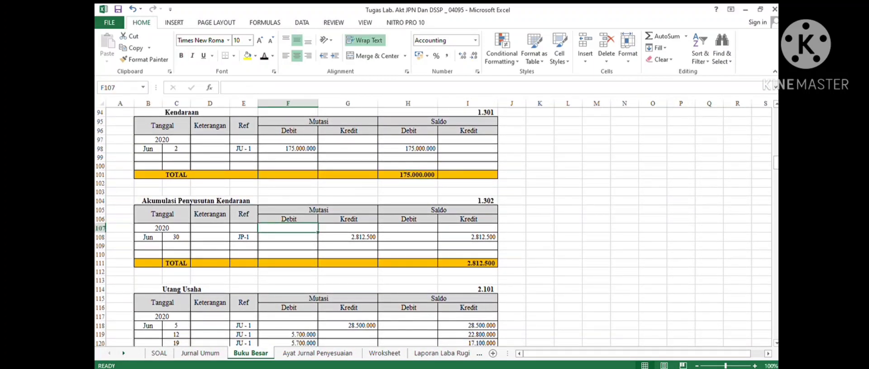
{"action": "left_click", "coordinate": [347, 237]}
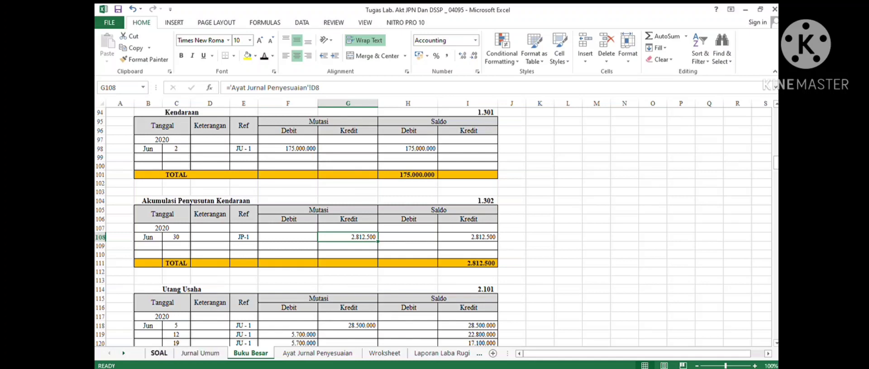
{"action": "left_click", "coordinate": [124, 353]}
{"action": "left_click", "coordinate": [124, 354]}
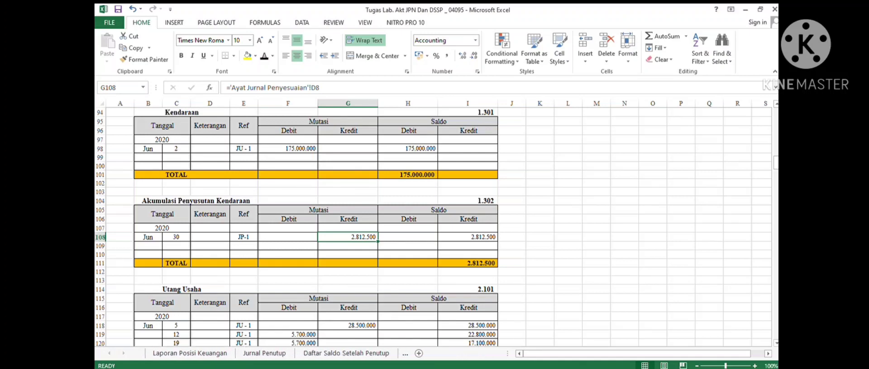
{"action": "left_click", "coordinate": [346, 353]}
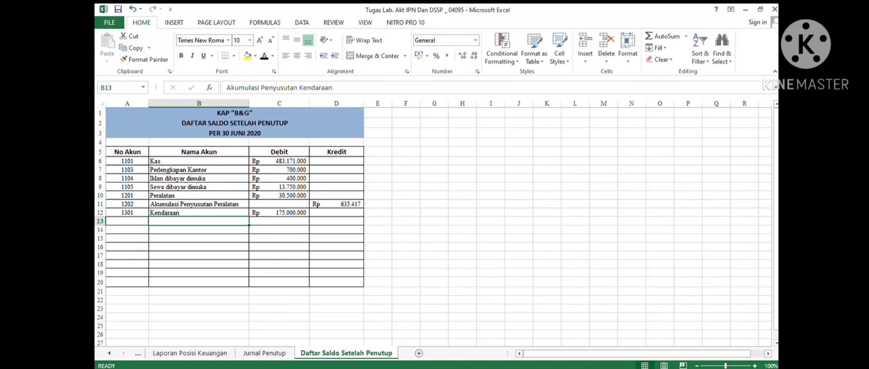
- Reveal the Akumulasi Penyusutan Kendaraan row (1302, credit Rp 2.812.500) by recolouring its font
{"action": "left_click_drag", "start_coordinate": [127, 221], "coordinate": [337, 222]}
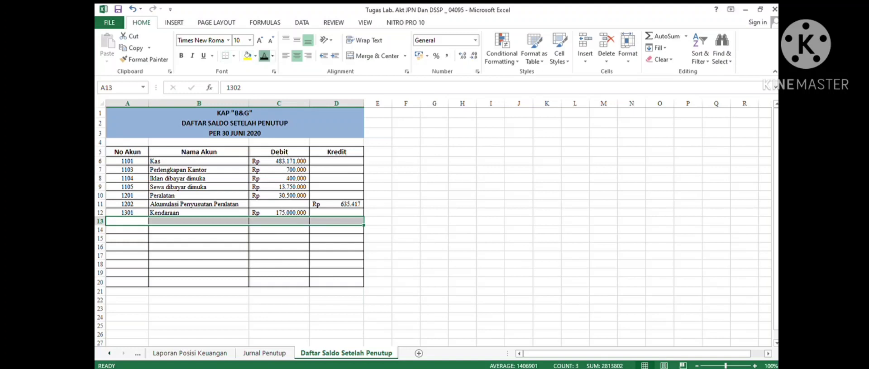
{"action": "left_click", "coordinate": [198, 221]}
{"action": "left_click", "coordinate": [198, 229]}
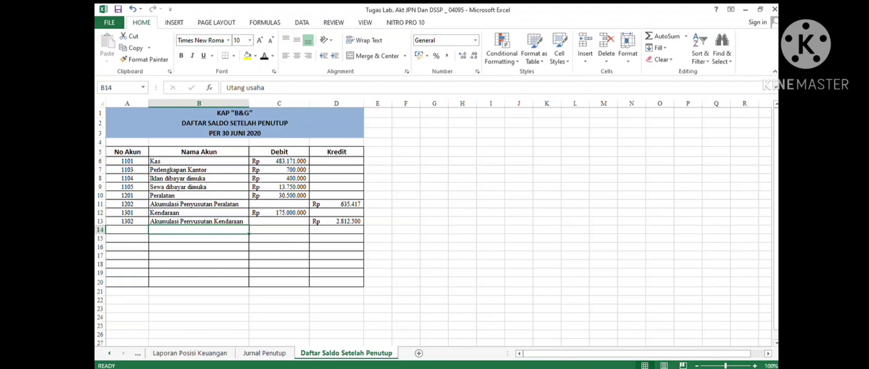
- Check the Utang Usaha ledger total in Buku Besar, then return to the post-closing trial balance sheet
{"action": "left_click", "coordinate": [109, 354]}
{"action": "left_click", "coordinate": [109, 353]}
{"action": "left_click", "coordinate": [109, 354]}
{"action": "left_click", "coordinate": [109, 353]}
{"action": "left_click", "coordinate": [109, 353]}
{"action": "left_click", "coordinate": [109, 353]}
{"action": "left_click", "coordinate": [222, 353]}
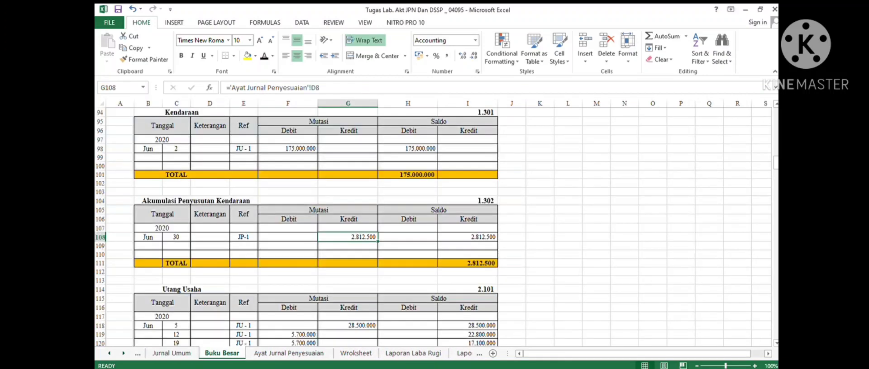
{"action": "scroll", "coordinate": [317, 226], "scroll_direction": "down", "scroll_amount": 3}
{"action": "left_click", "coordinate": [244, 246]}
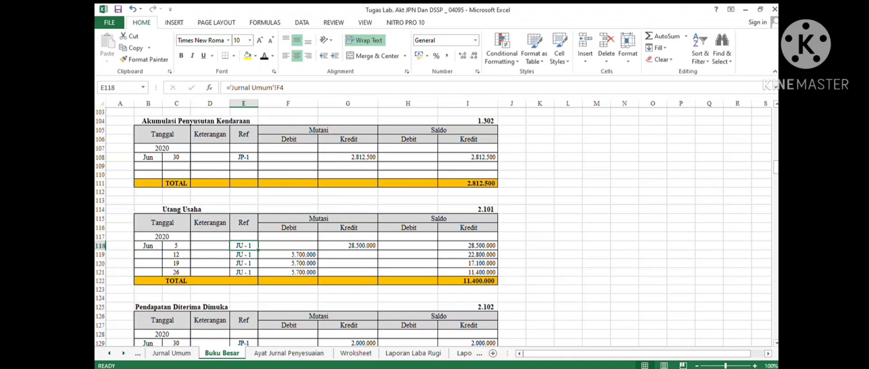
{"action": "left_click", "coordinate": [176, 273]}
{"action": "left_click", "coordinate": [467, 281]}
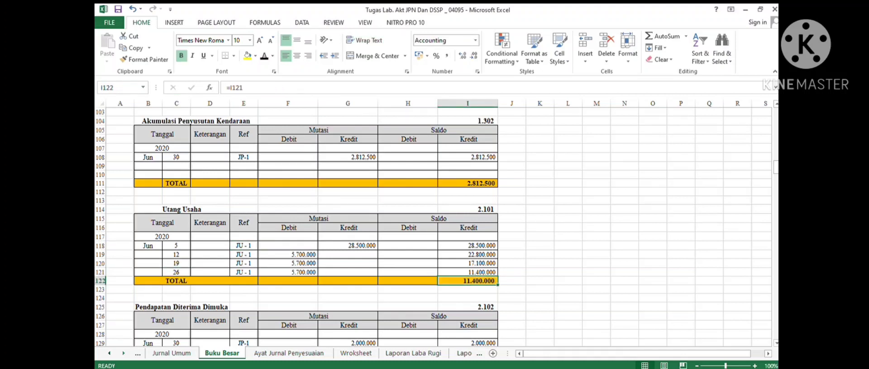
{"action": "left_click", "coordinate": [123, 353]}
{"action": "left_click", "coordinate": [123, 353]}
{"action": "left_click", "coordinate": [123, 353]}
{"action": "left_click", "coordinate": [123, 353]}
{"action": "left_click", "coordinate": [123, 354]}
{"action": "left_click", "coordinate": [123, 353]}
{"action": "left_click", "coordinate": [265, 354]}
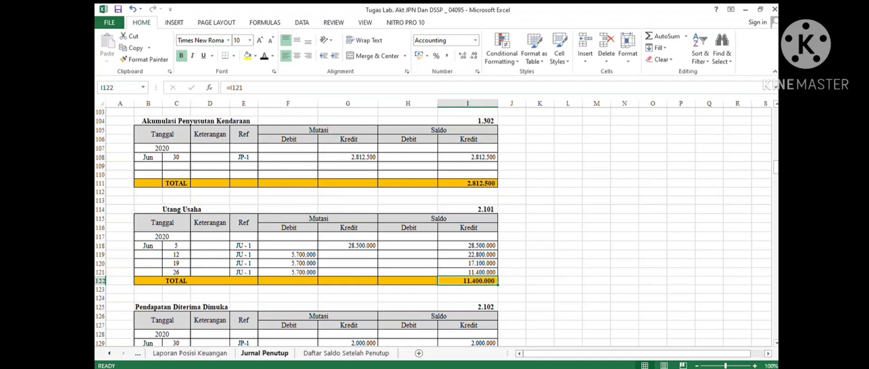
{"action": "left_click", "coordinate": [346, 353]}
- Reveal the Utang usaha row (2101, credit Rp 11.400.000) by recolouring its font
{"action": "left_click", "coordinate": [127, 230]}
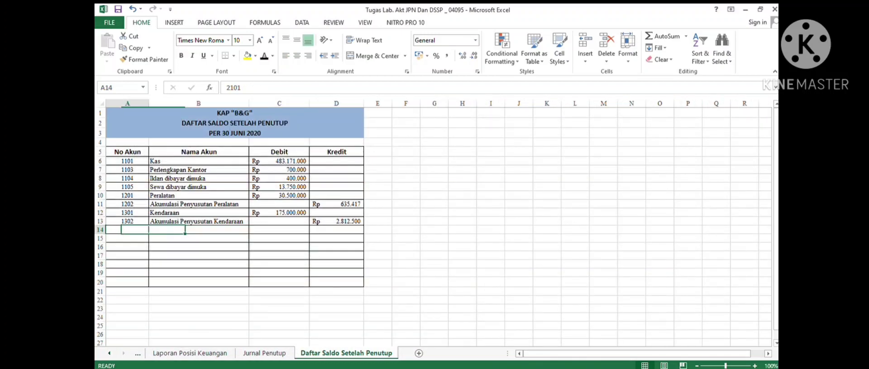
{"action": "left_click_drag", "start_coordinate": [180, 230], "coordinate": [336, 230]}
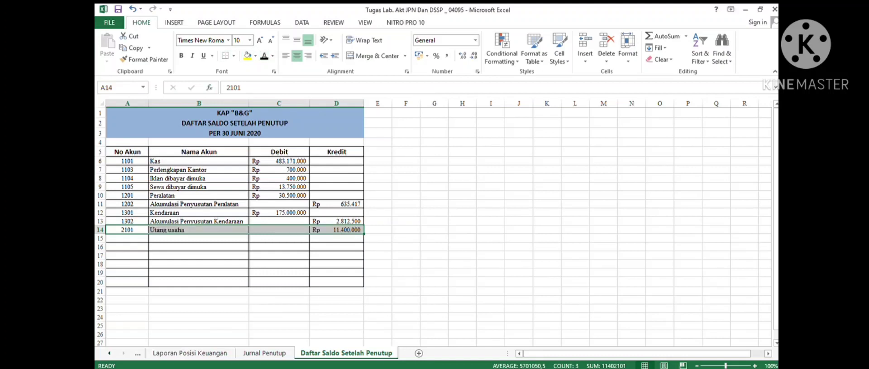
{"action": "left_click", "coordinate": [199, 239]}
- Check the Pendapatan Diterima Dimuka ledger total in Buku Besar, then return to the post-closing trial balance sheet
{"action": "left_click", "coordinate": [109, 353]}
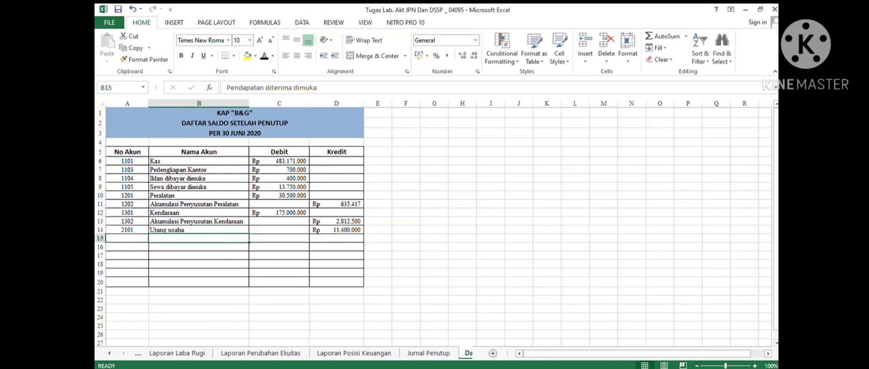
{"action": "left_click", "coordinate": [250, 354]}
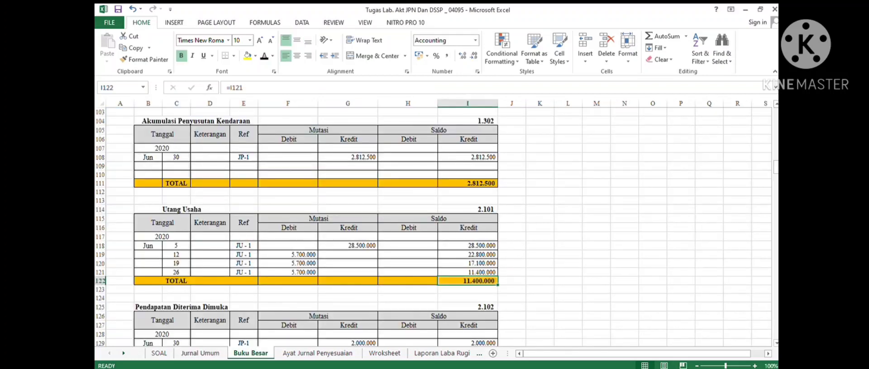
{"action": "left_click", "coordinate": [210, 254]}
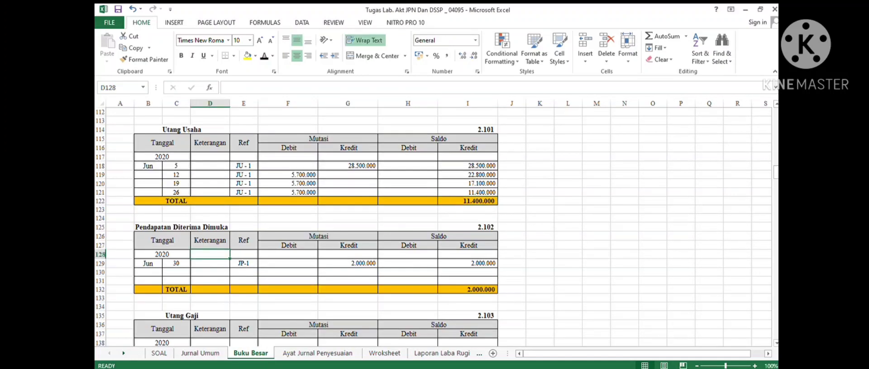
{"action": "left_click", "coordinate": [468, 290]}
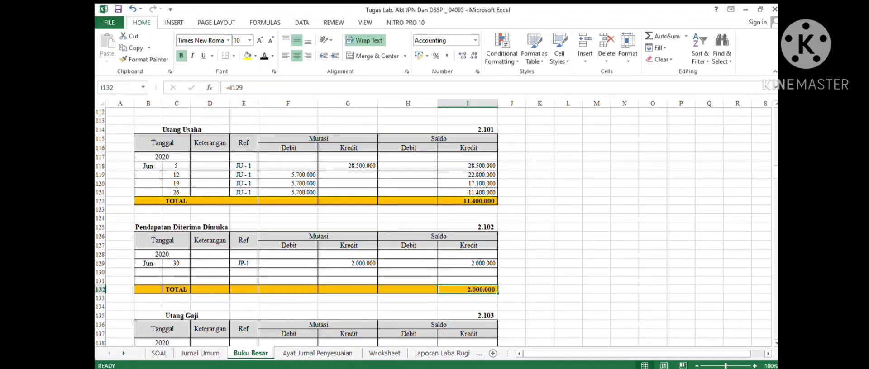
{"action": "left_click", "coordinate": [124, 353]}
{"action": "left_click", "coordinate": [124, 354]}
{"action": "left_click", "coordinate": [124, 353]}
{"action": "left_click", "coordinate": [124, 354]}
{"action": "left_click", "coordinate": [123, 353]}
{"action": "left_click", "coordinate": [443, 353]}
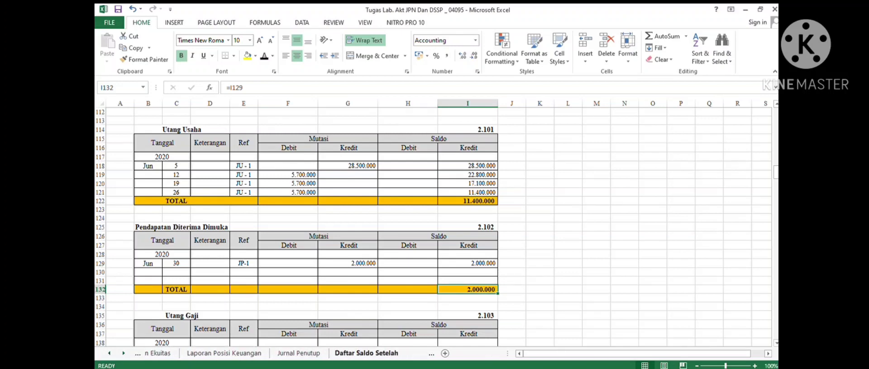
- Reveal the Pendapatan diterima dimuka row (2102, credit Rp 2.000.000) by recolouring its font
{"action": "left_click_drag", "start_coordinate": [127, 239], "coordinate": [337, 238]}
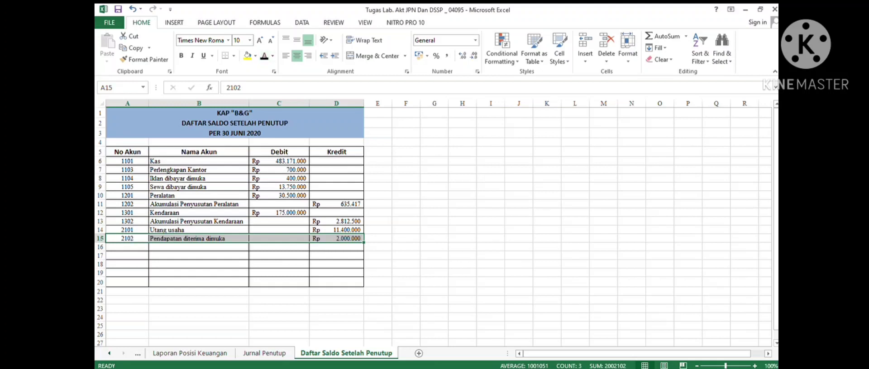
{"action": "left_click", "coordinate": [198, 282]}
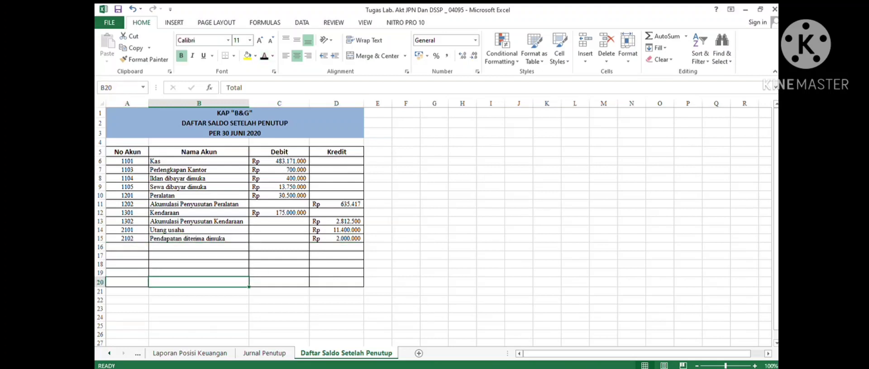
{"action": "left_click", "coordinate": [199, 247]}
- Check the Utang Gaji ledger total in Buku Besar, then return to the post-closing trial balance sheet
{"action": "left_click", "coordinate": [109, 353]}
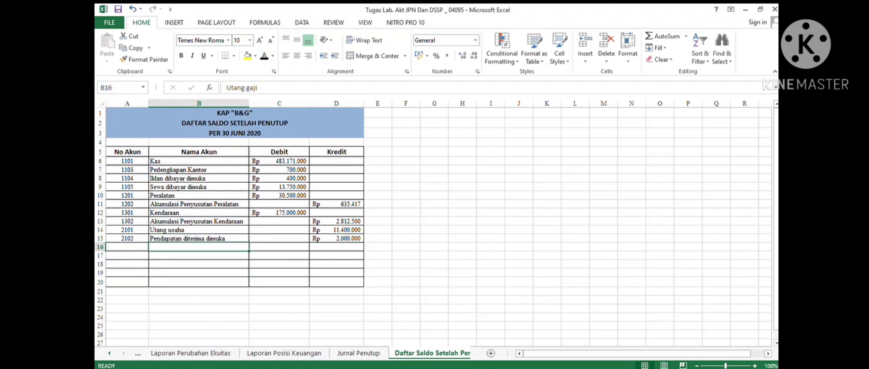
{"action": "left_click", "coordinate": [250, 353]}
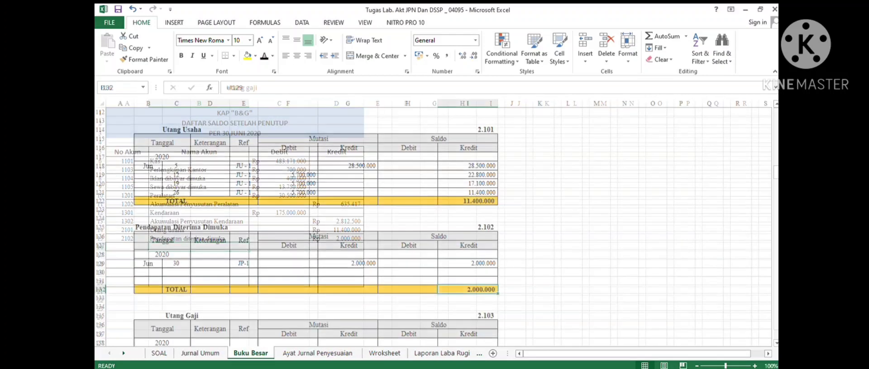
{"action": "scroll", "coordinate": [316, 226], "scroll_direction": "down", "scroll_amount": 4}
{"action": "left_click", "coordinate": [244, 246]}
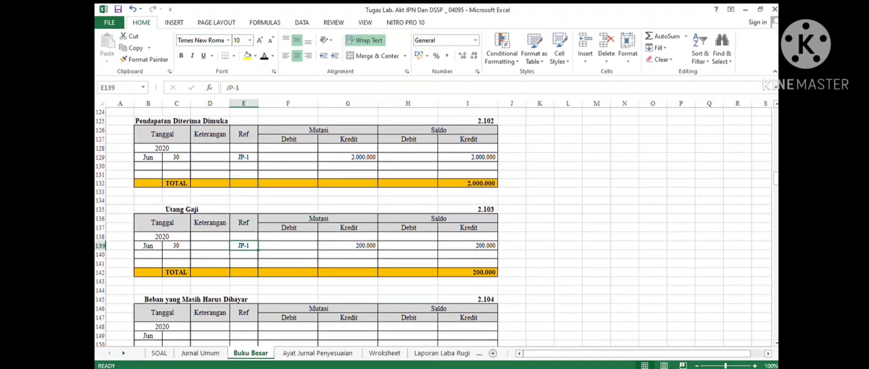
{"action": "left_click", "coordinate": [468, 272]}
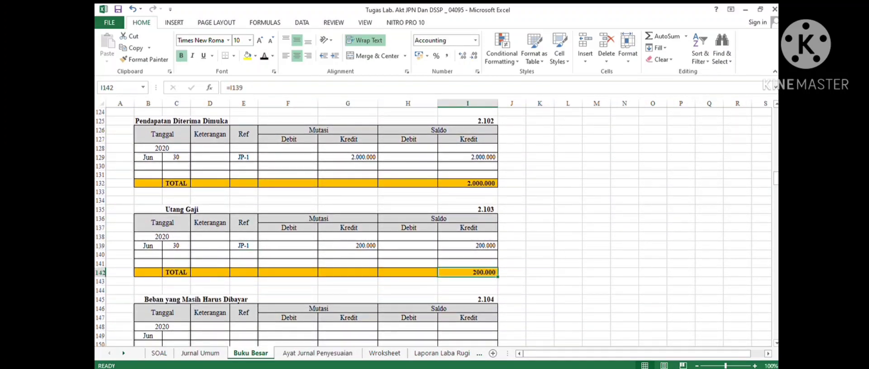
{"action": "left_click", "coordinate": [123, 353]}
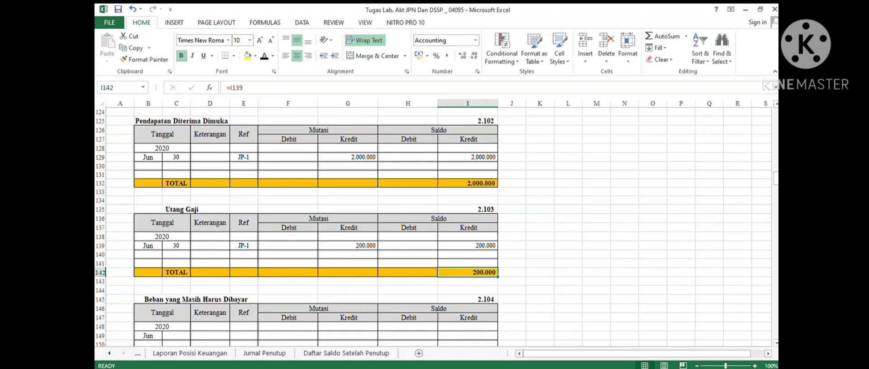
{"action": "left_click", "coordinate": [346, 353]}
- Reveal the Utang gaji row (2103, credit Rp 200.000) by recolouring its font
{"action": "left_click_drag", "start_coordinate": [127, 247], "coordinate": [336, 247]}
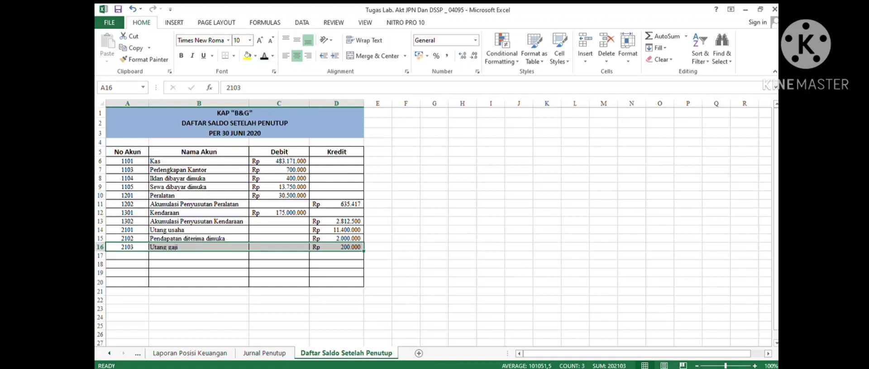
- Reveal the Modal Beny closing entry row in Buku Besar (30 June, JPN-1, credit 11.973.083) by recolouring its font
{"action": "left_click", "coordinate": [199, 255]}
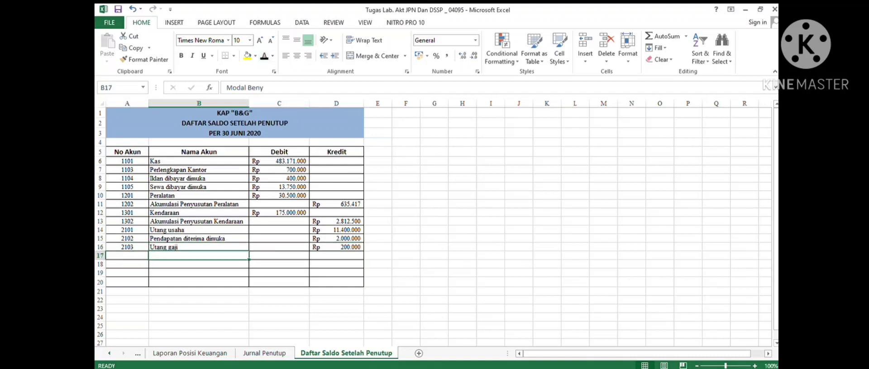
{"action": "left_click", "coordinate": [109, 353]}
{"action": "left_click", "coordinate": [109, 353]}
{"action": "left_click", "coordinate": [109, 353]}
{"action": "left_click", "coordinate": [109, 353]}
{"action": "left_click", "coordinate": [109, 353]}
{"action": "left_click", "coordinate": [109, 353]}
{"action": "left_click", "coordinate": [109, 353]}
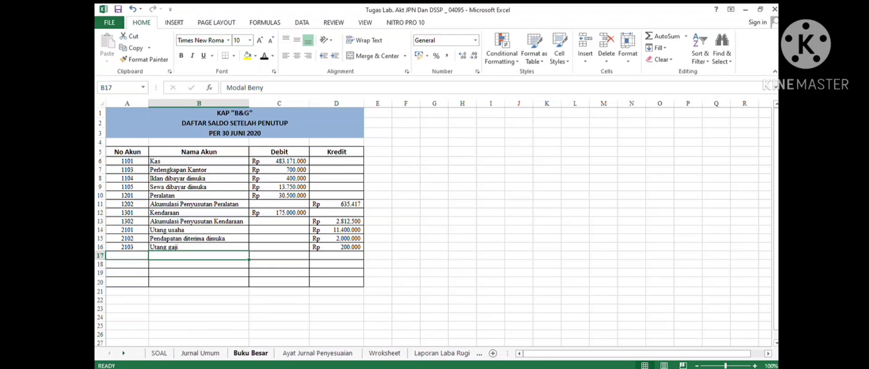
{"action": "left_click", "coordinate": [250, 354]}
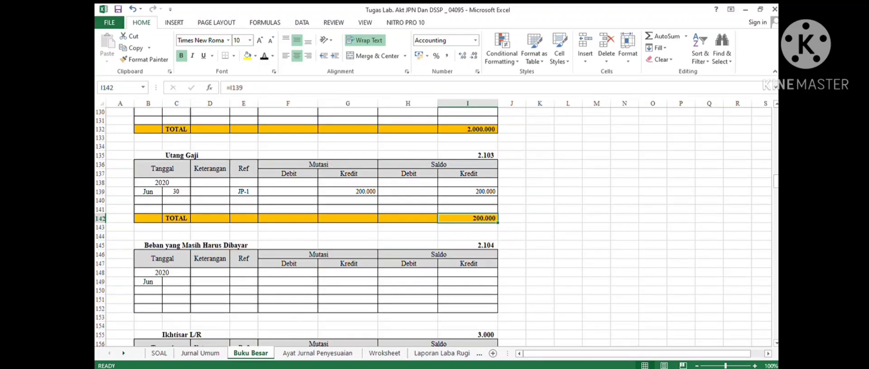
{"action": "scroll", "coordinate": [434, 226], "scroll_direction": "down", "scroll_amount": 8}
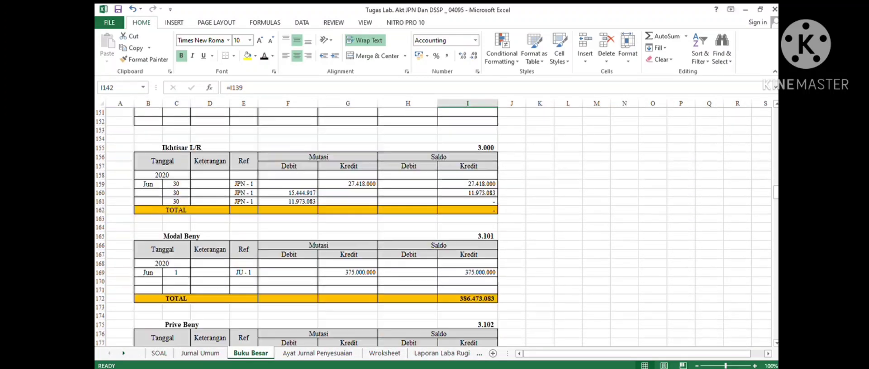
{"action": "left_click", "coordinate": [468, 272]}
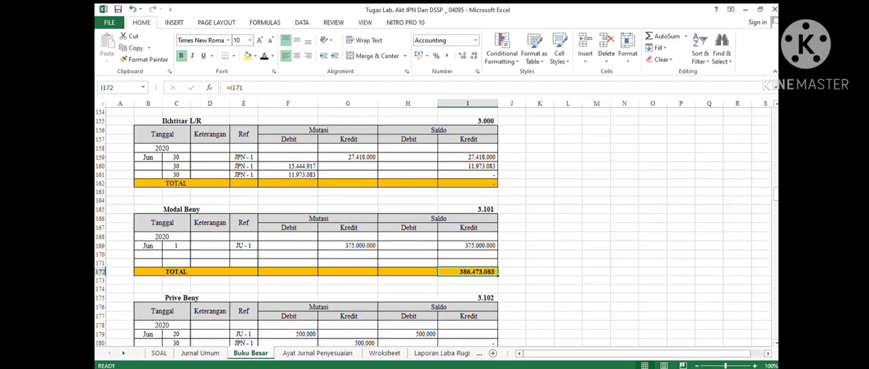
{"action": "left_click", "coordinate": [243, 263]}
{"action": "left_click", "coordinate": [244, 255]}
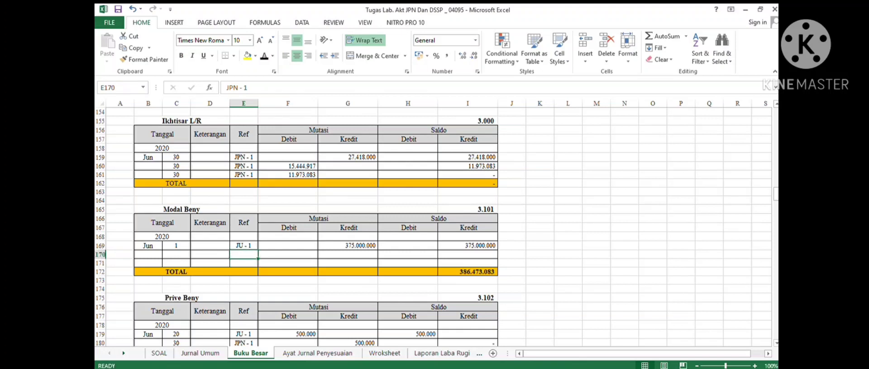
{"action": "left_click", "coordinate": [468, 272]}
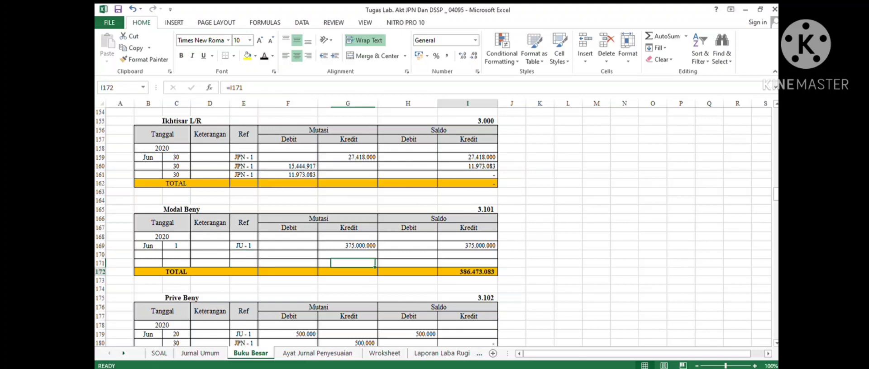
{"action": "left_click", "coordinate": [467, 263]}
{"action": "left_click", "coordinate": [467, 255]}
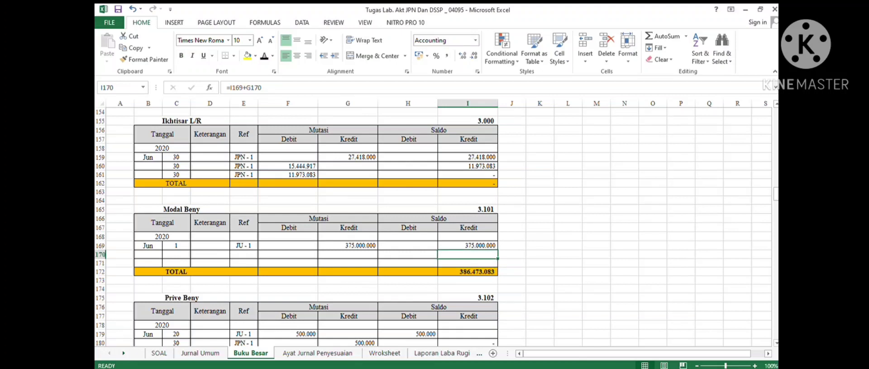
{"action": "key", "text": "Left"}
{"action": "key", "text": "Left"}
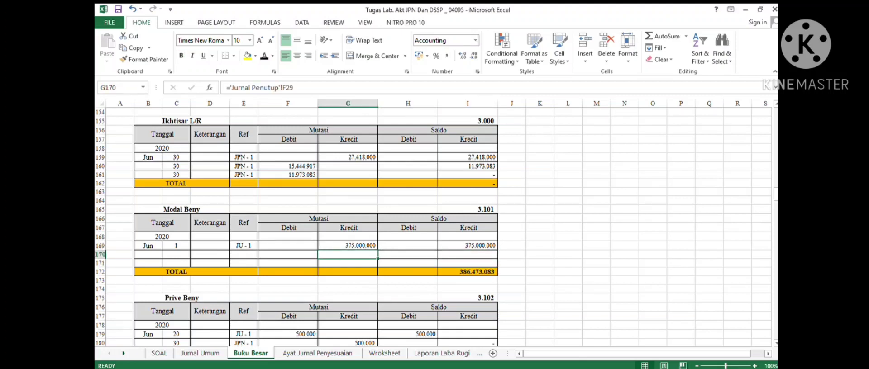
{"action": "key", "text": "Left"}
{"action": "key", "text": "Left"}
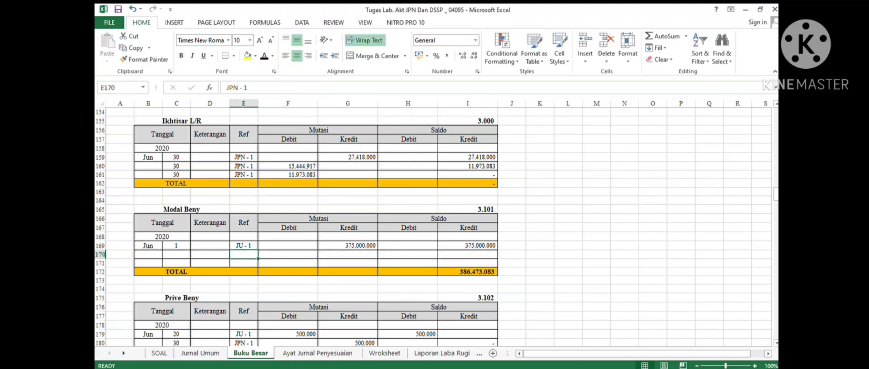
{"action": "key", "text": "Left"}
{"action": "key", "text": "Left"}
{"action": "key", "text": "shift+Right"}
{"action": "key", "text": "shift+Right"}
{"action": "key", "text": "shift+Right"}
{"action": "key", "text": "shift+Right"}
{"action": "key", "text": "shift+Right"}
{"action": "key", "text": "shift+Right"}
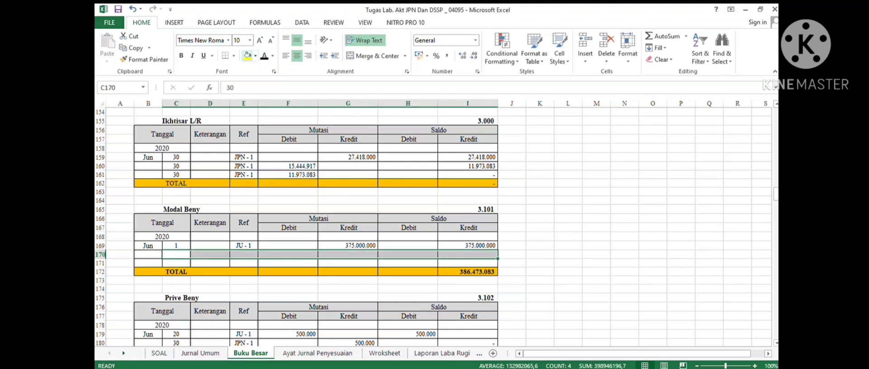
{"action": "left_click", "coordinate": [264, 56]}
- Check the Modal Beny ledger total, then reveal the Modal Beny row (3101, credit Rp 386.473.083) on the post-closing trial balance
{"action": "left_click", "coordinate": [407, 272]}
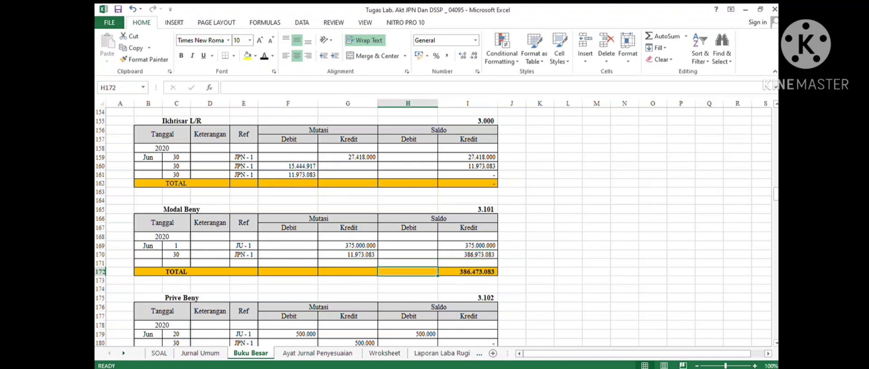
{"action": "left_click", "coordinate": [468, 271]}
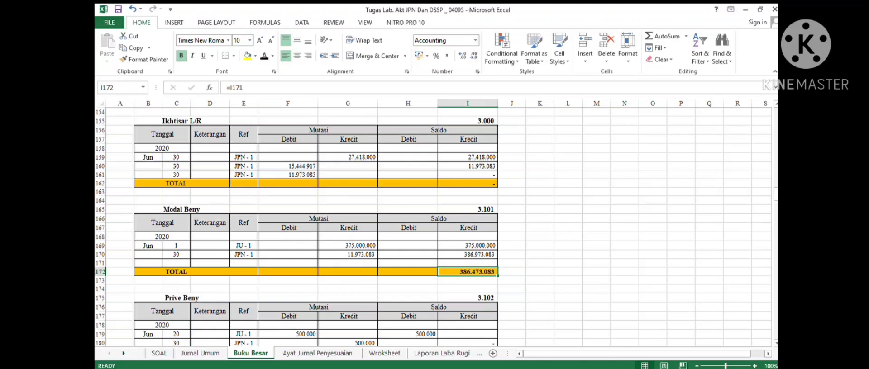
{"action": "left_click", "coordinate": [123, 353]}
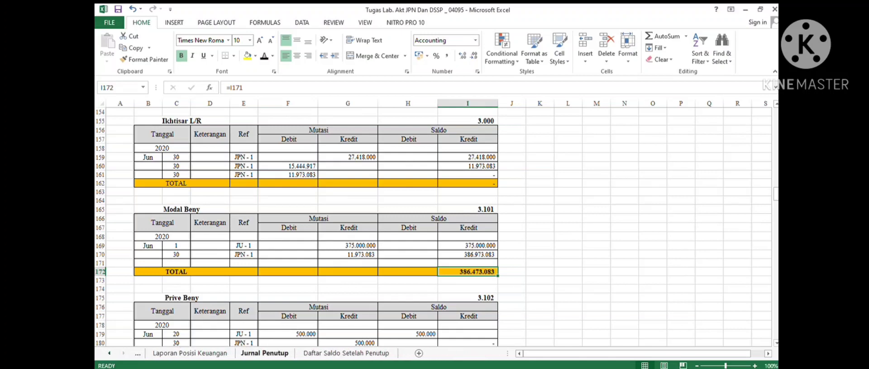
{"action": "left_click", "coordinate": [346, 353]}
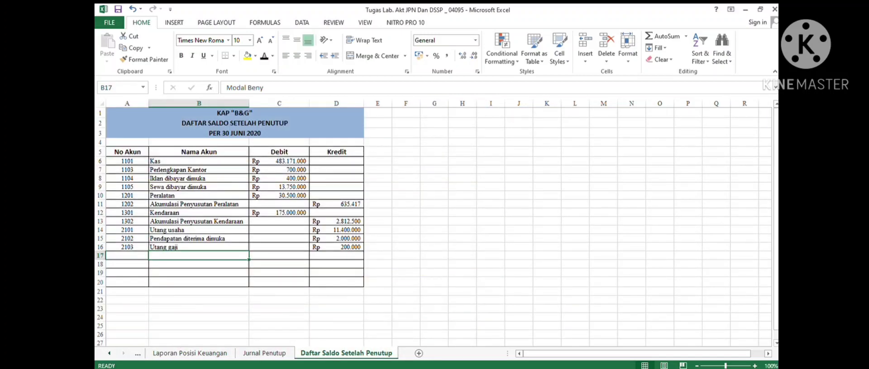
{"action": "left_click_drag", "start_coordinate": [127, 256], "coordinate": [337, 255]}
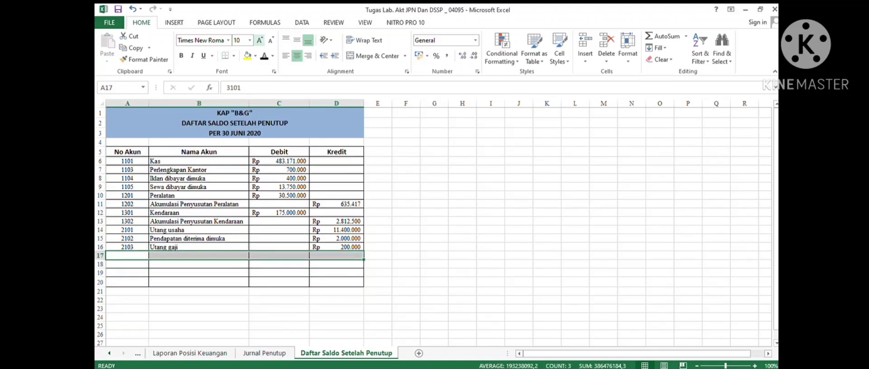
{"action": "left_click", "coordinate": [264, 56]}
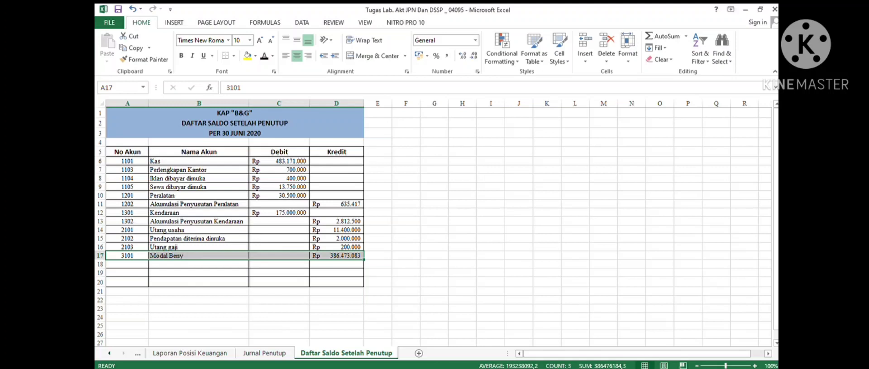
- Check the Modal Gunawan ledger total, then reveal the Modal Gunawan row (3201, credit Rp 300.000.000) by recolouring its font
{"action": "left_click", "coordinate": [199, 264]}
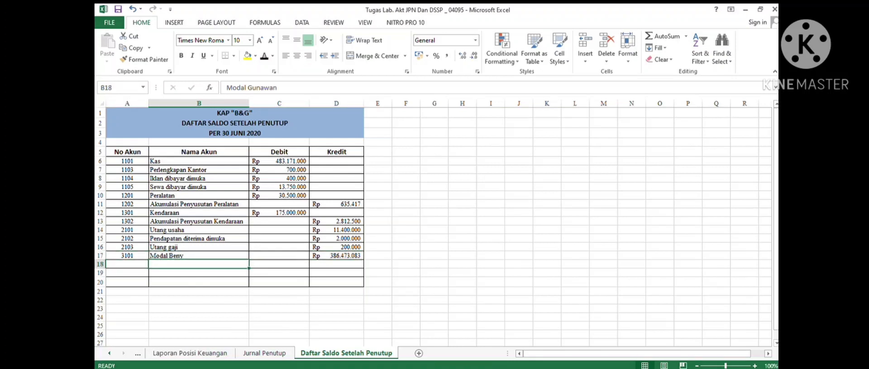
{"action": "left_click", "coordinate": [109, 353]}
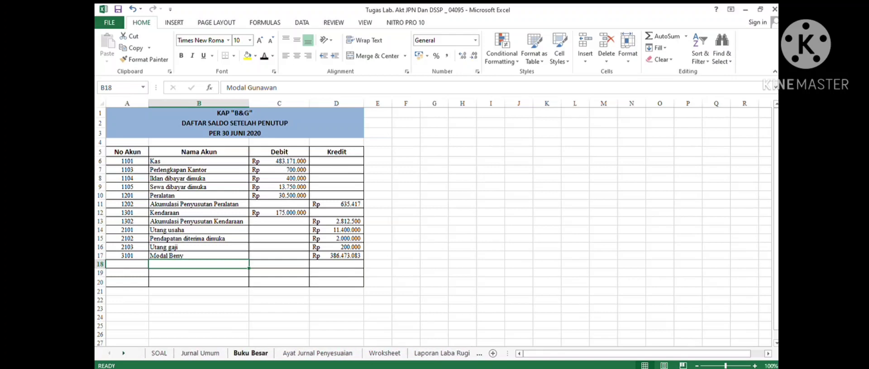
{"action": "left_click", "coordinate": [251, 354]}
{"action": "scroll", "coordinate": [432, 227], "scroll_direction": "down", "scroll_amount": 1}
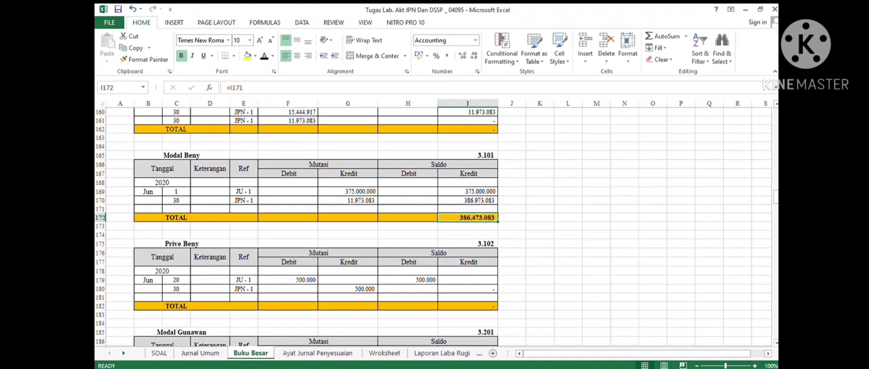
{"action": "scroll", "coordinate": [432, 227], "scroll_direction": "down", "scroll_amount": 3}
{"action": "scroll", "coordinate": [432, 226], "scroll_direction": "down", "scroll_amount": 2}
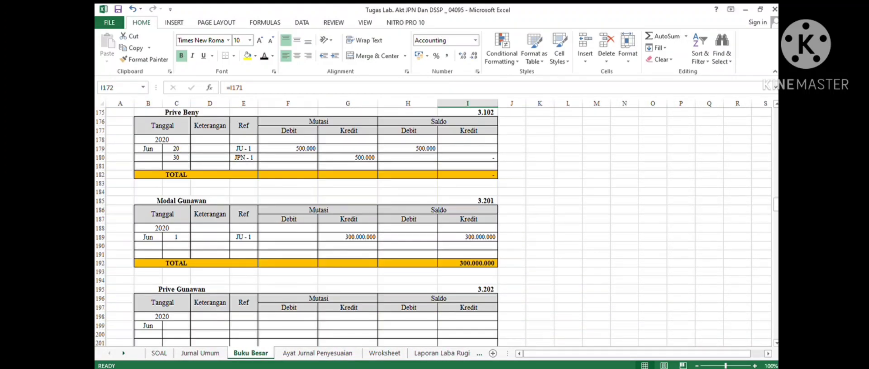
{"action": "left_click", "coordinate": [468, 263]}
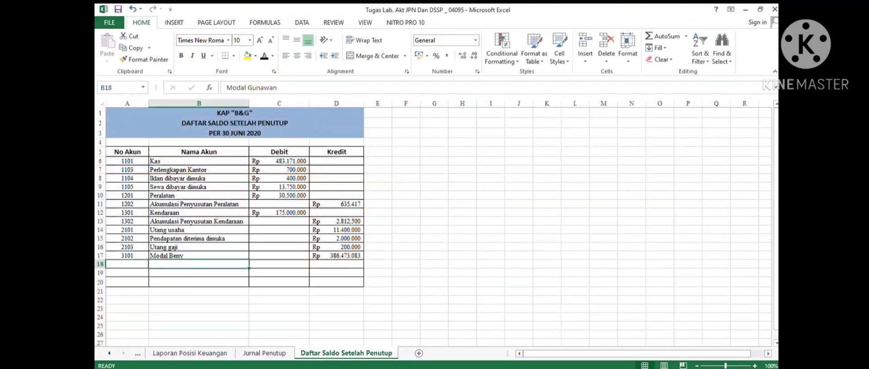
{"action": "left_click_drag", "start_coordinate": [129, 265], "coordinate": [348, 264]}
{"action": "left_click", "coordinate": [264, 56]}
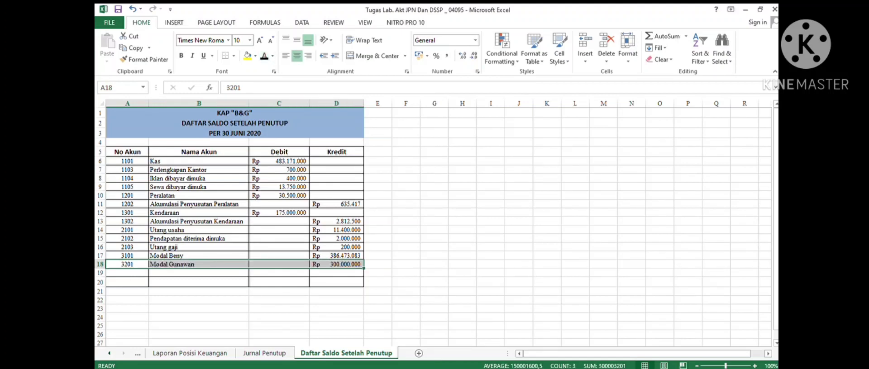
- Scroll through the remaining Buku Besar ledgers for any other balances, then return to the post-closing trial balance sheet
{"action": "left_click", "coordinate": [279, 273]}
{"action": "left_click", "coordinate": [199, 273]}
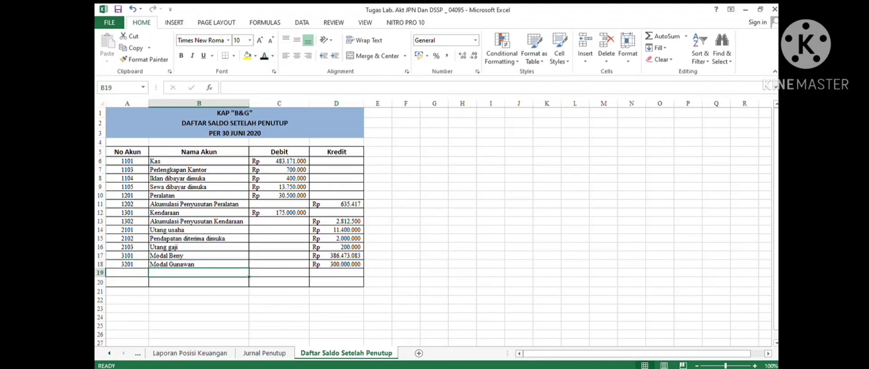
{"action": "left_click", "coordinate": [109, 354]}
{"action": "left_click", "coordinate": [200, 354]}
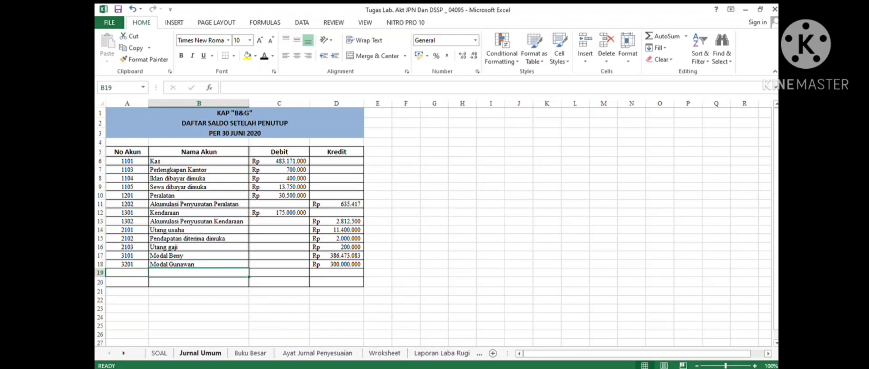
{"action": "left_click", "coordinate": [250, 353]}
{"action": "scroll", "coordinate": [432, 226], "scroll_direction": "down", "scroll_amount": 2}
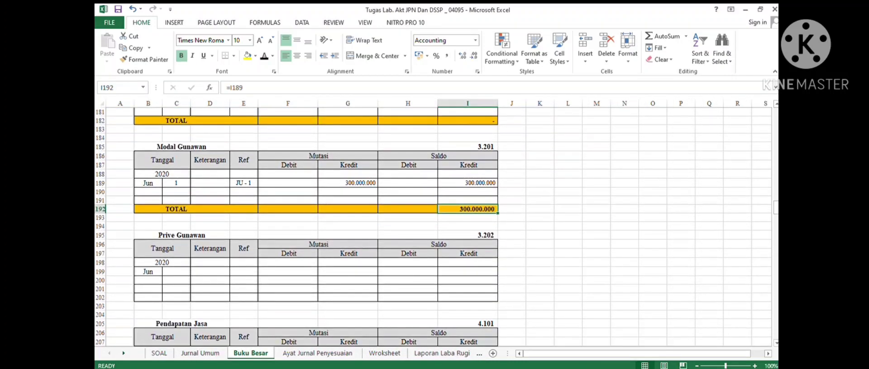
{"action": "scroll", "coordinate": [433, 227], "scroll_direction": "down", "scroll_amount": 6}
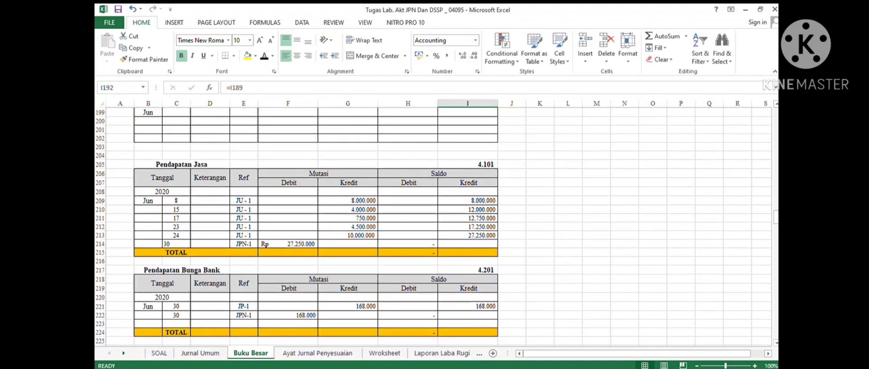
{"action": "scroll", "coordinate": [432, 226], "scroll_direction": "down", "scroll_amount": 7}
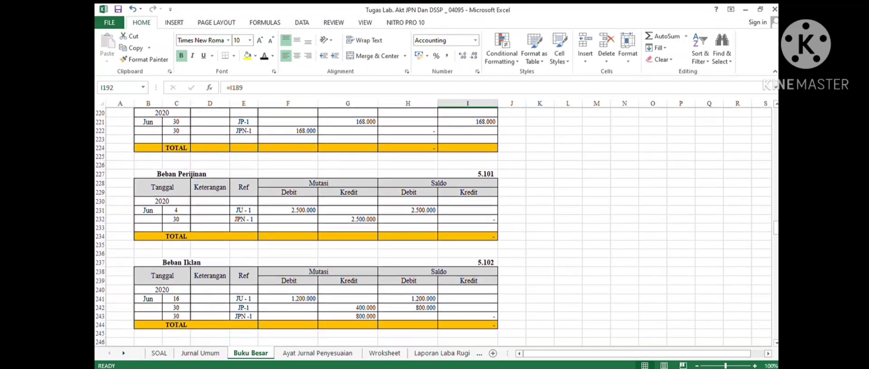
{"action": "scroll", "coordinate": [433, 227], "scroll_direction": "down", "scroll_amount": 11}
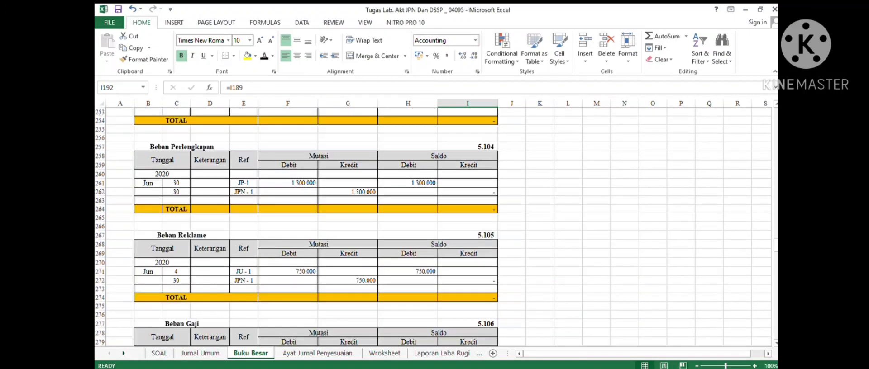
{"action": "scroll", "coordinate": [432, 226], "scroll_direction": "down", "scroll_amount": 15}
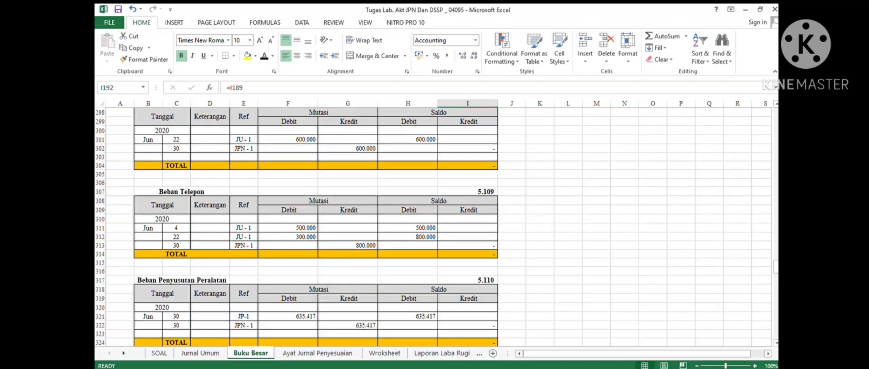
{"action": "scroll", "coordinate": [432, 227], "scroll_direction": "down", "scroll_amount": 18}
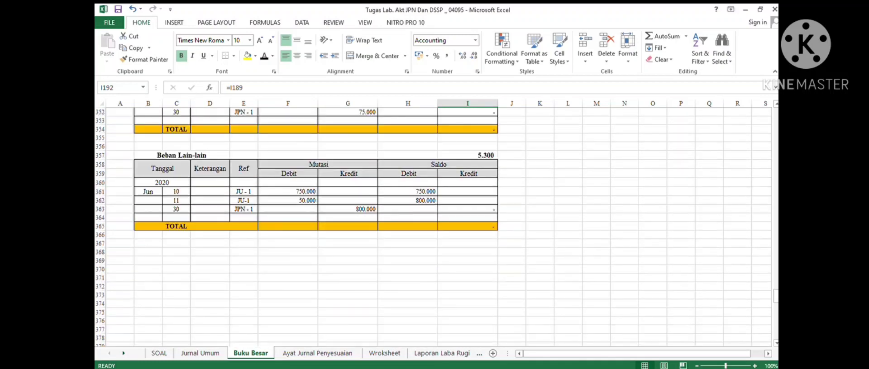
{"action": "scroll", "coordinate": [432, 226], "scroll_direction": "down", "scroll_amount": 4}
{"action": "left_click", "coordinate": [123, 353]}
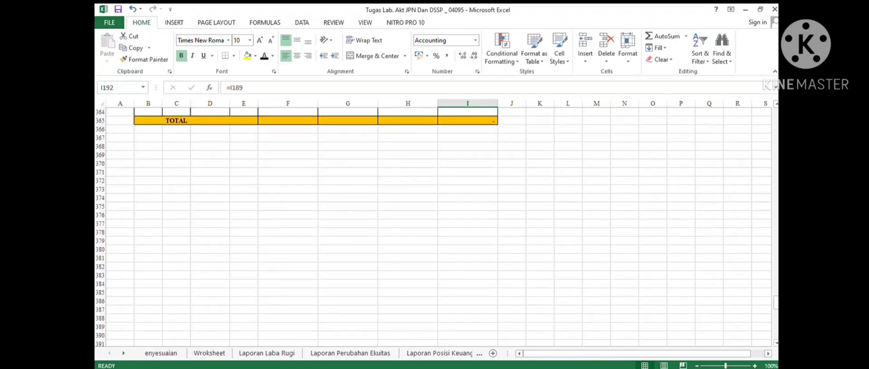
{"action": "left_click", "coordinate": [346, 353]}
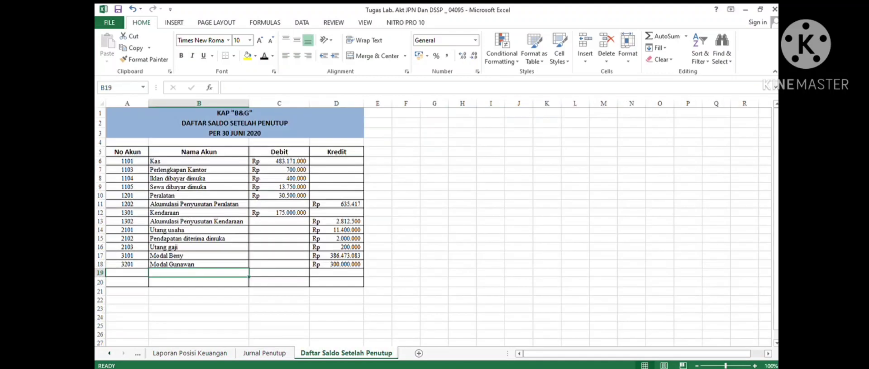
- Reveal the Total row's debit and credit sums by recolouring their font
{"action": "left_click", "coordinate": [199, 282]}
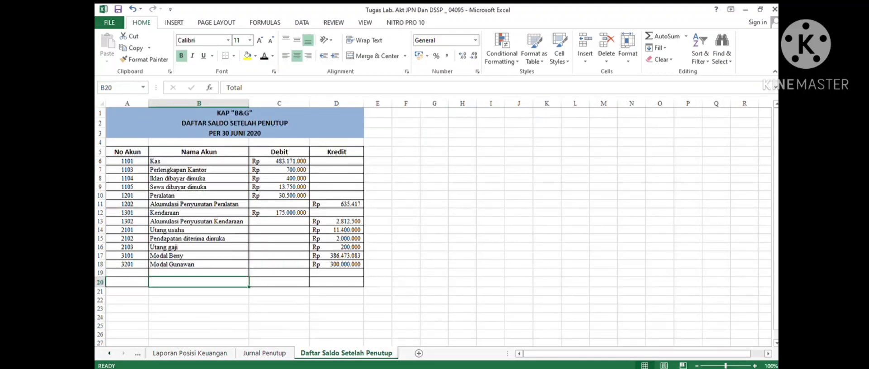
{"action": "left_click_drag", "start_coordinate": [279, 282], "coordinate": [336, 282]}
{"action": "left_click", "coordinate": [264, 55]}
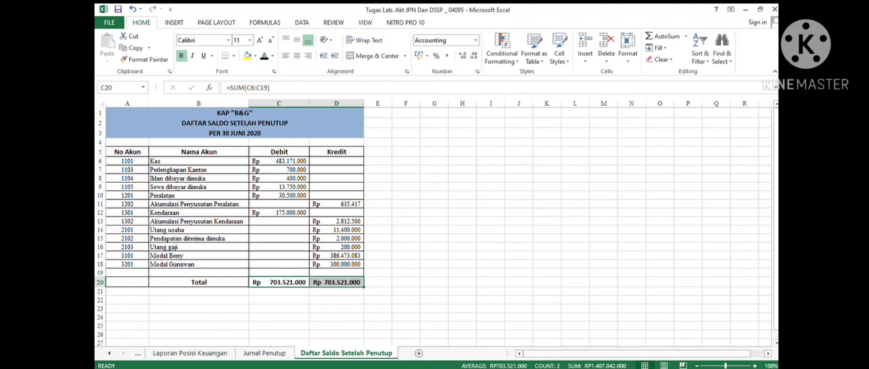
{"action": "left_click", "coordinate": [462, 247]}
{"action": "left_click", "coordinate": [336, 292]}
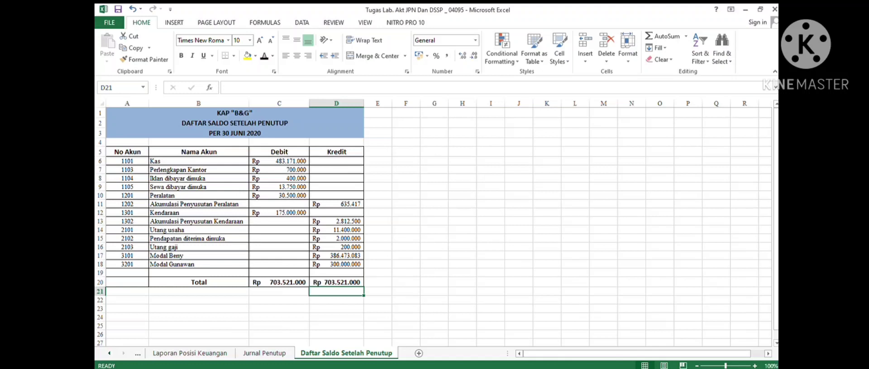
{"action": "left_click", "coordinate": [109, 354]}
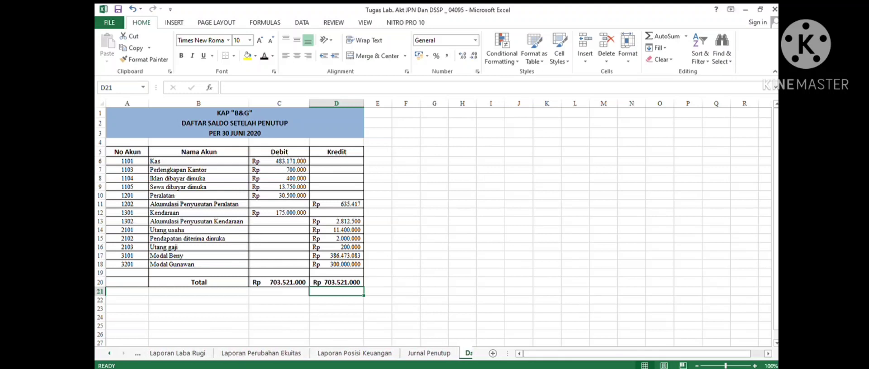
{"action": "left_click", "coordinate": [109, 353]}
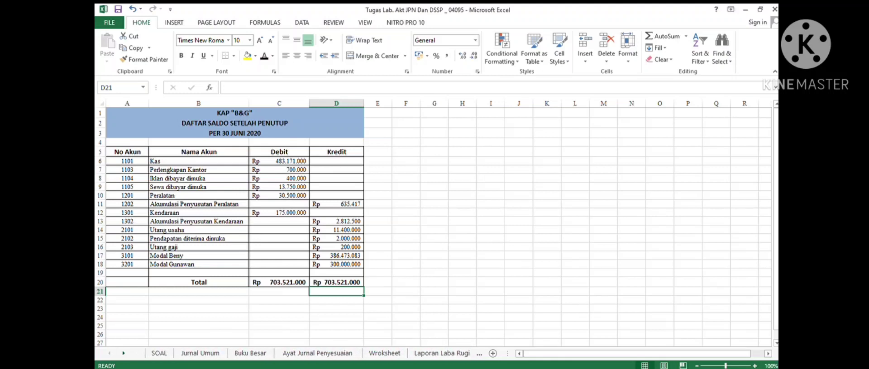